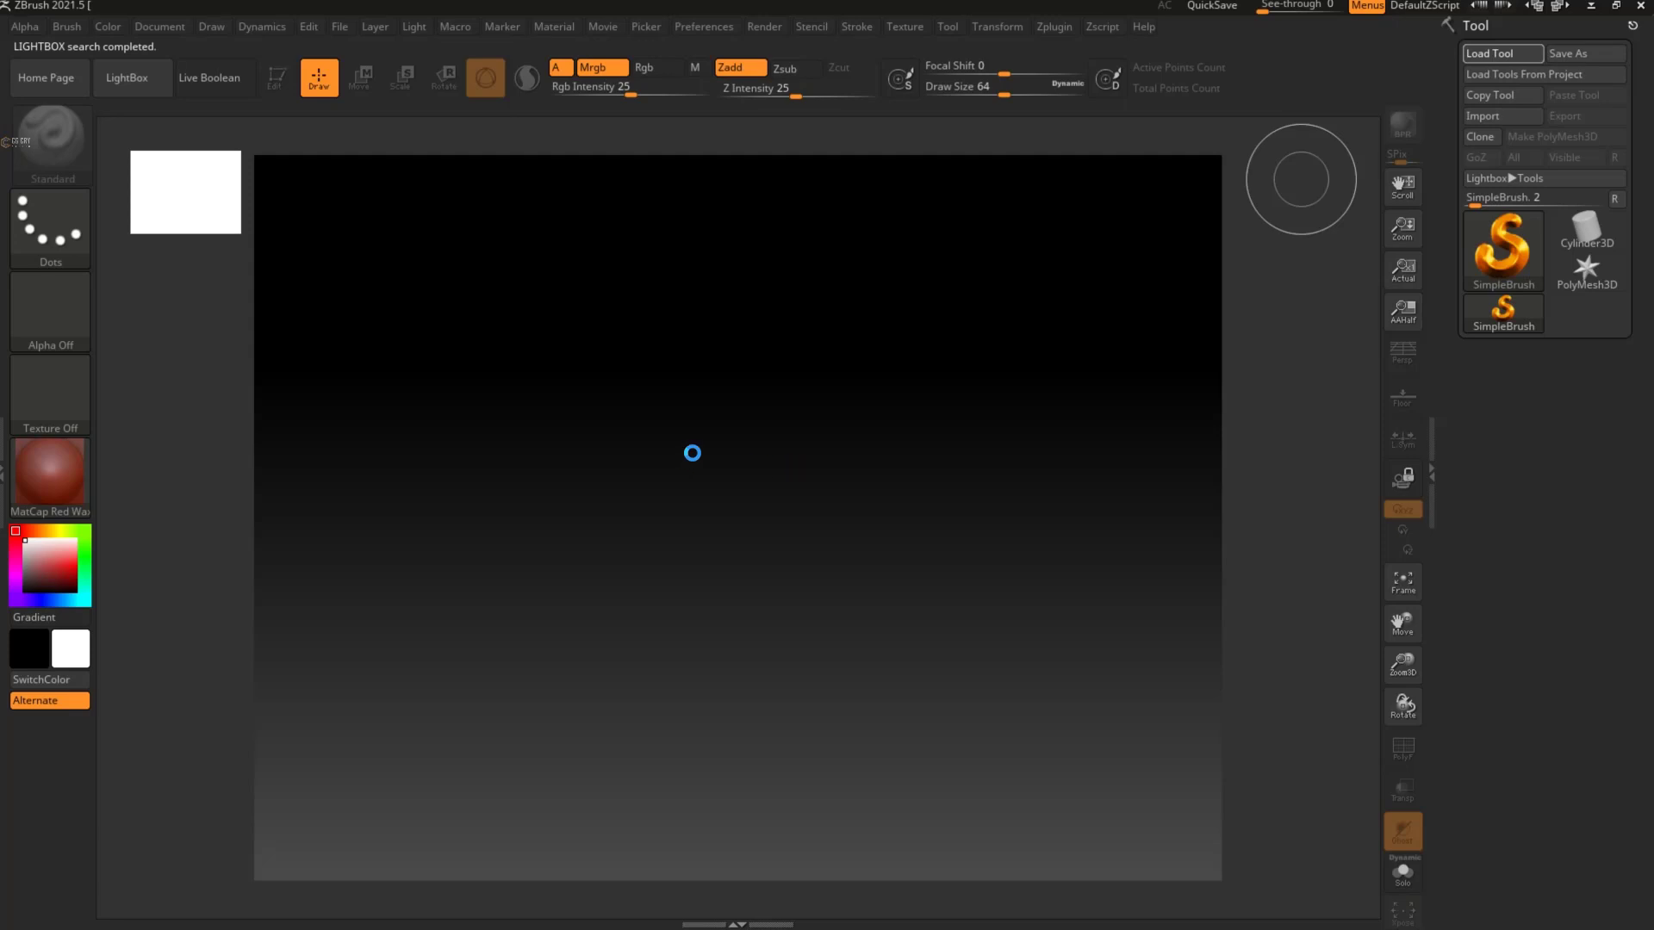
Step: Switch to the Maya 2018 window holding the char03_low_fix.ma character scene
key("alt+Tab")
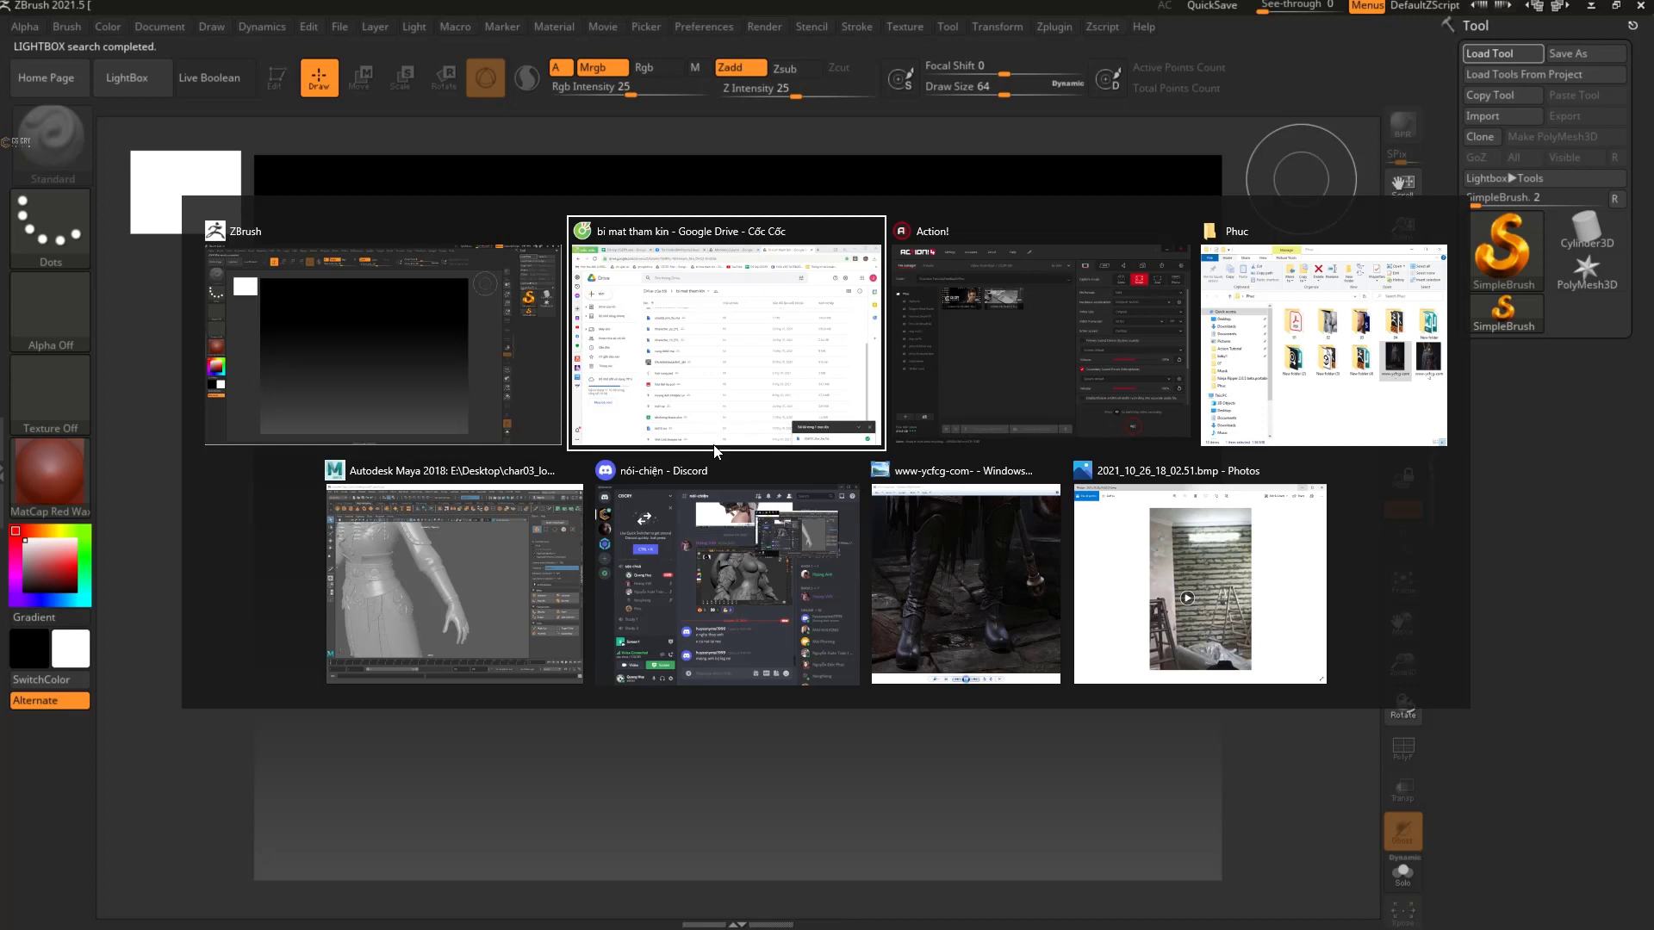
left_click(552, 498)
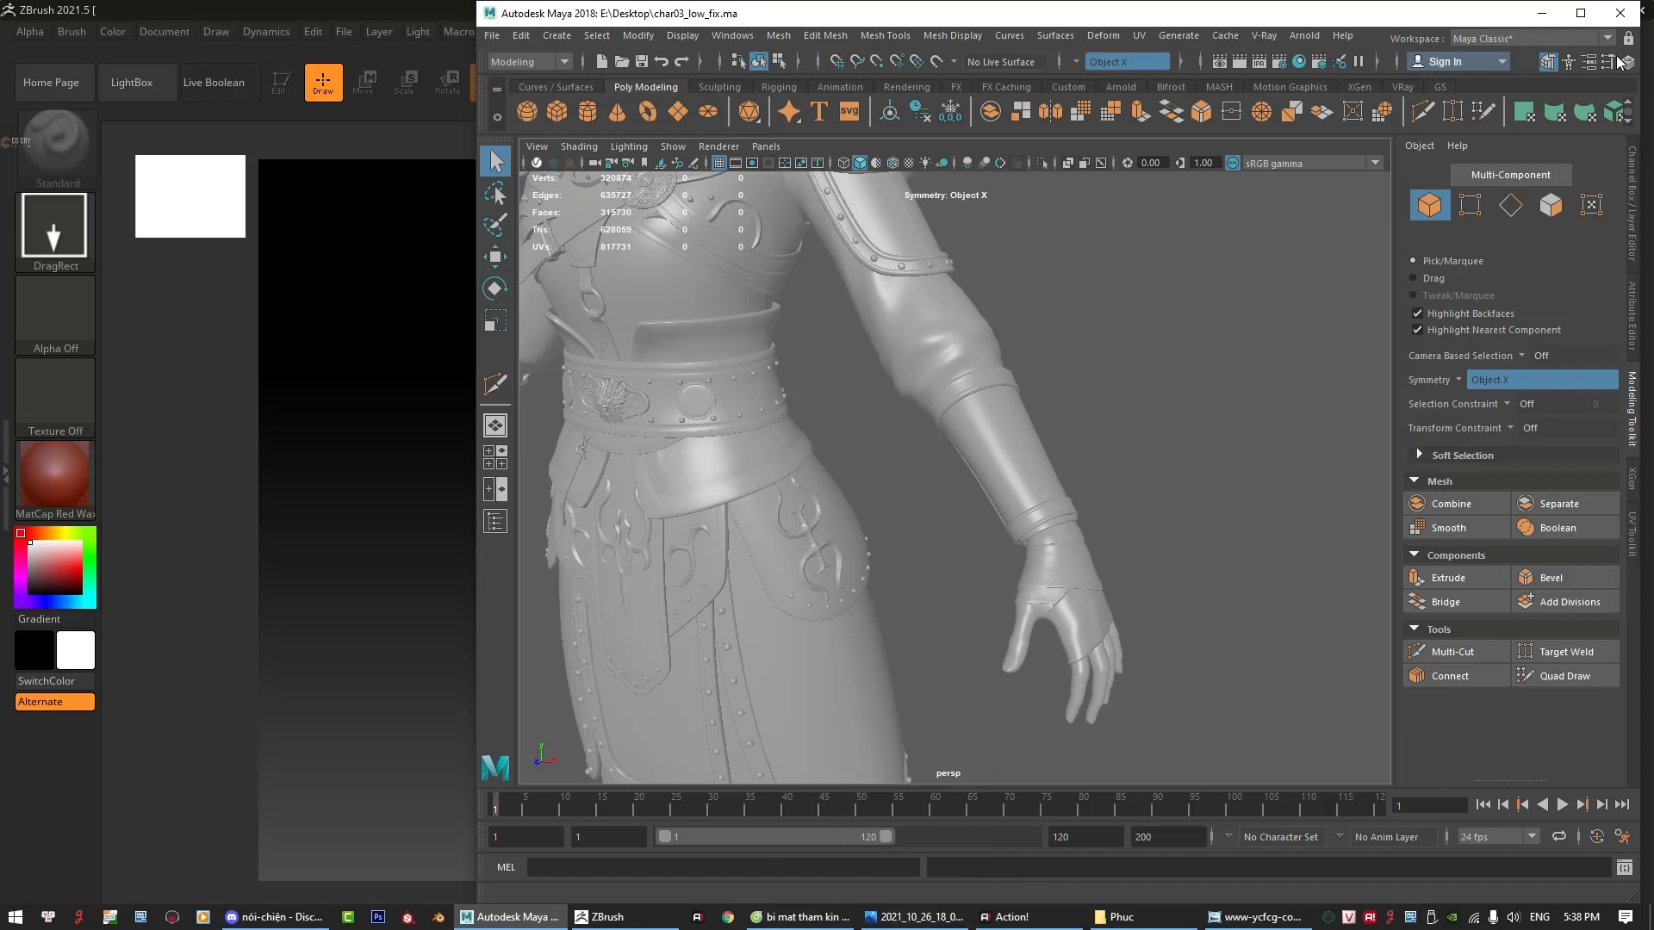
Step: Put the armoured character in Edit mode, frame it, and make Character_14 the active subtool
left_click(109, 623)
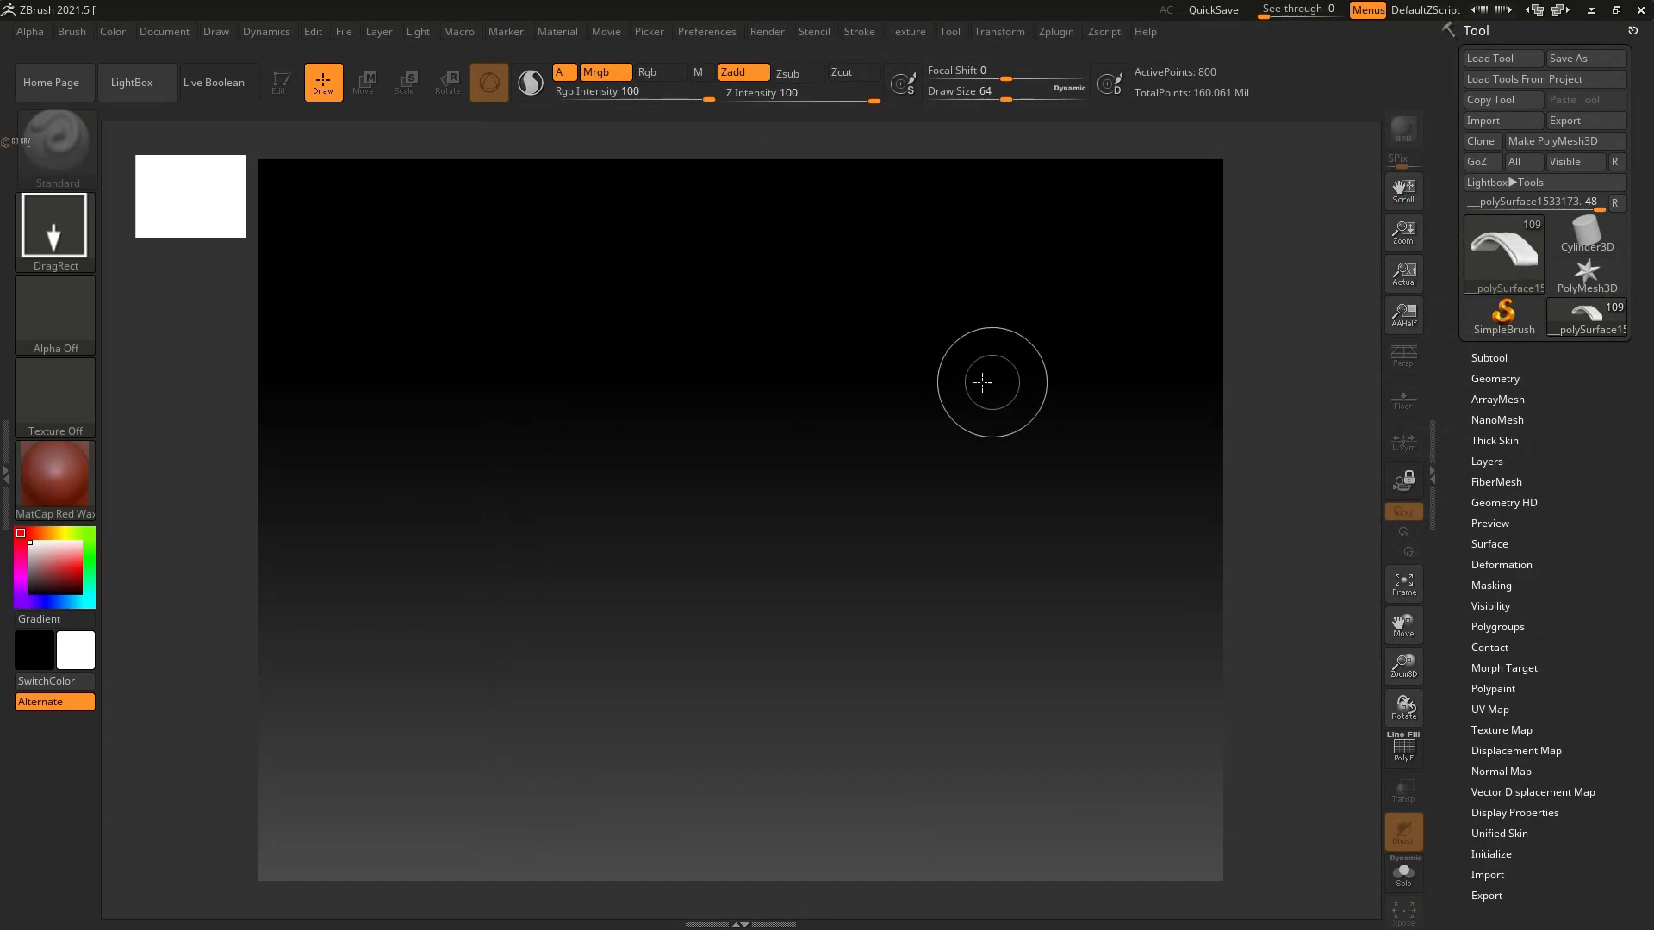
key("t")
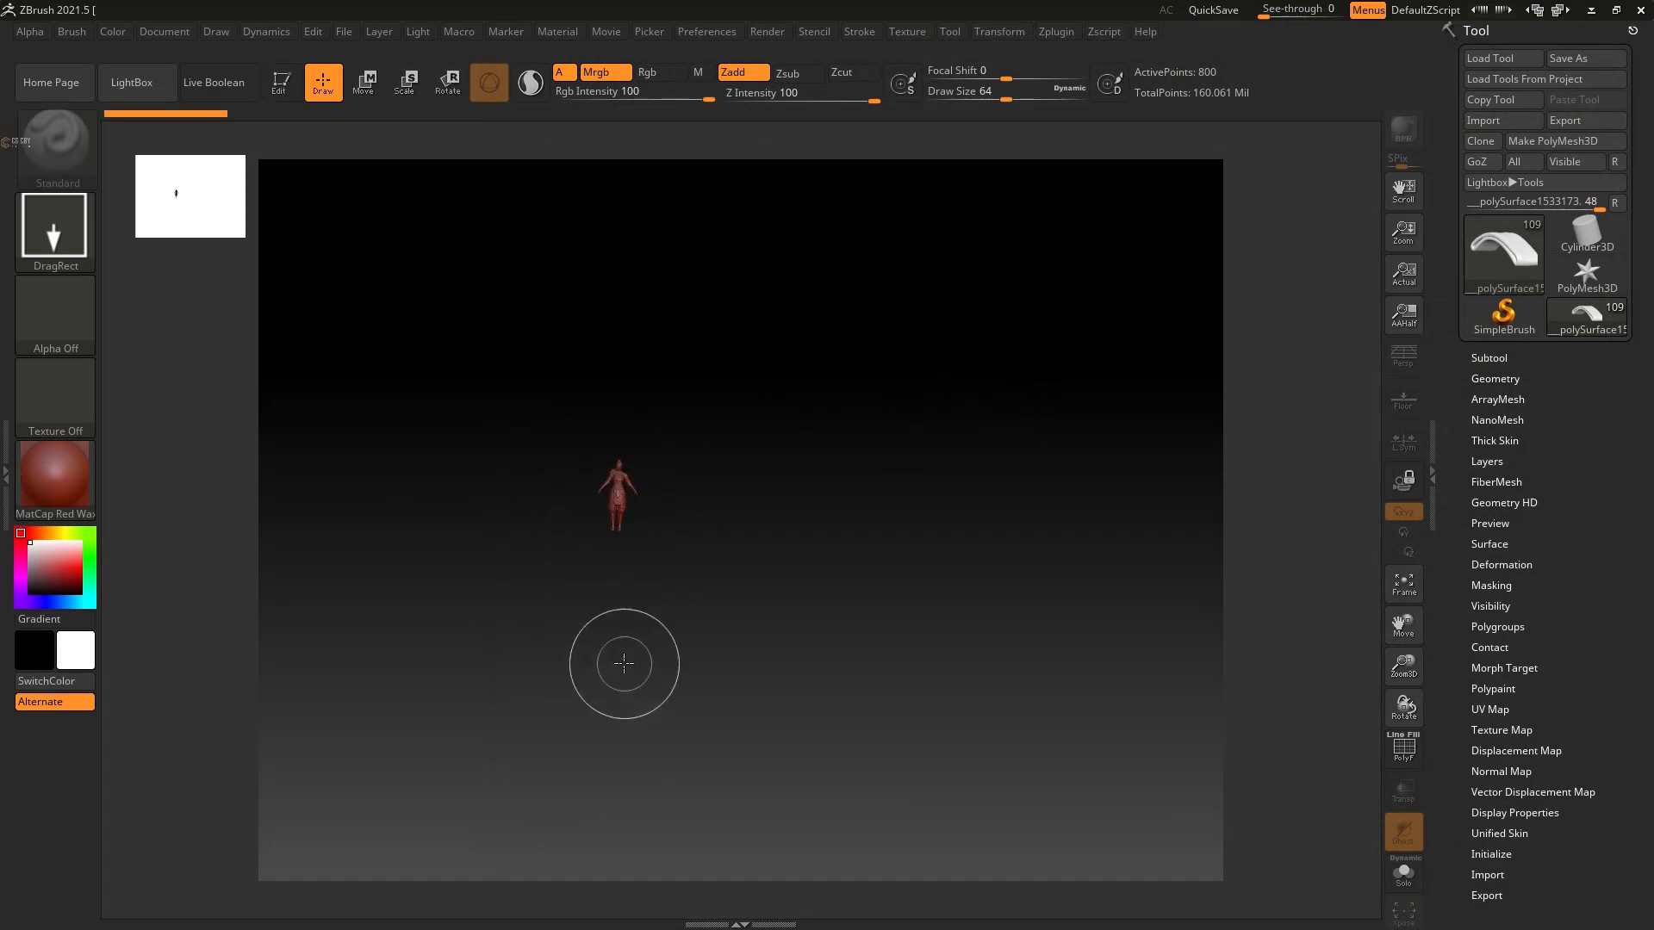
key("f")
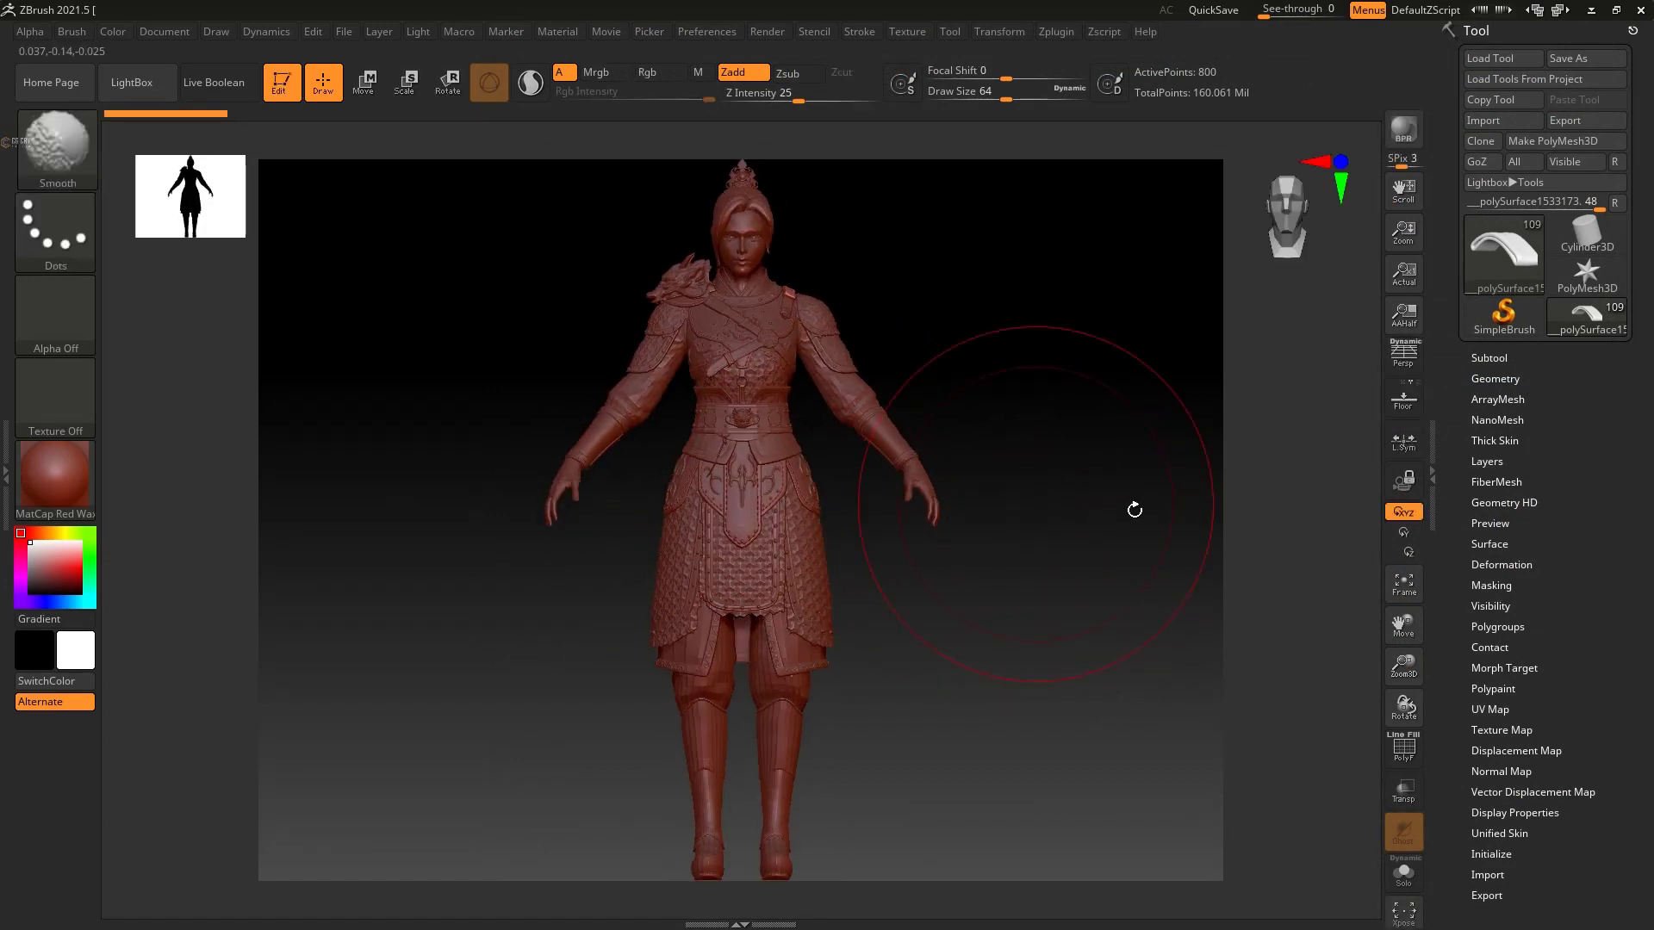
left_click(1489, 358)
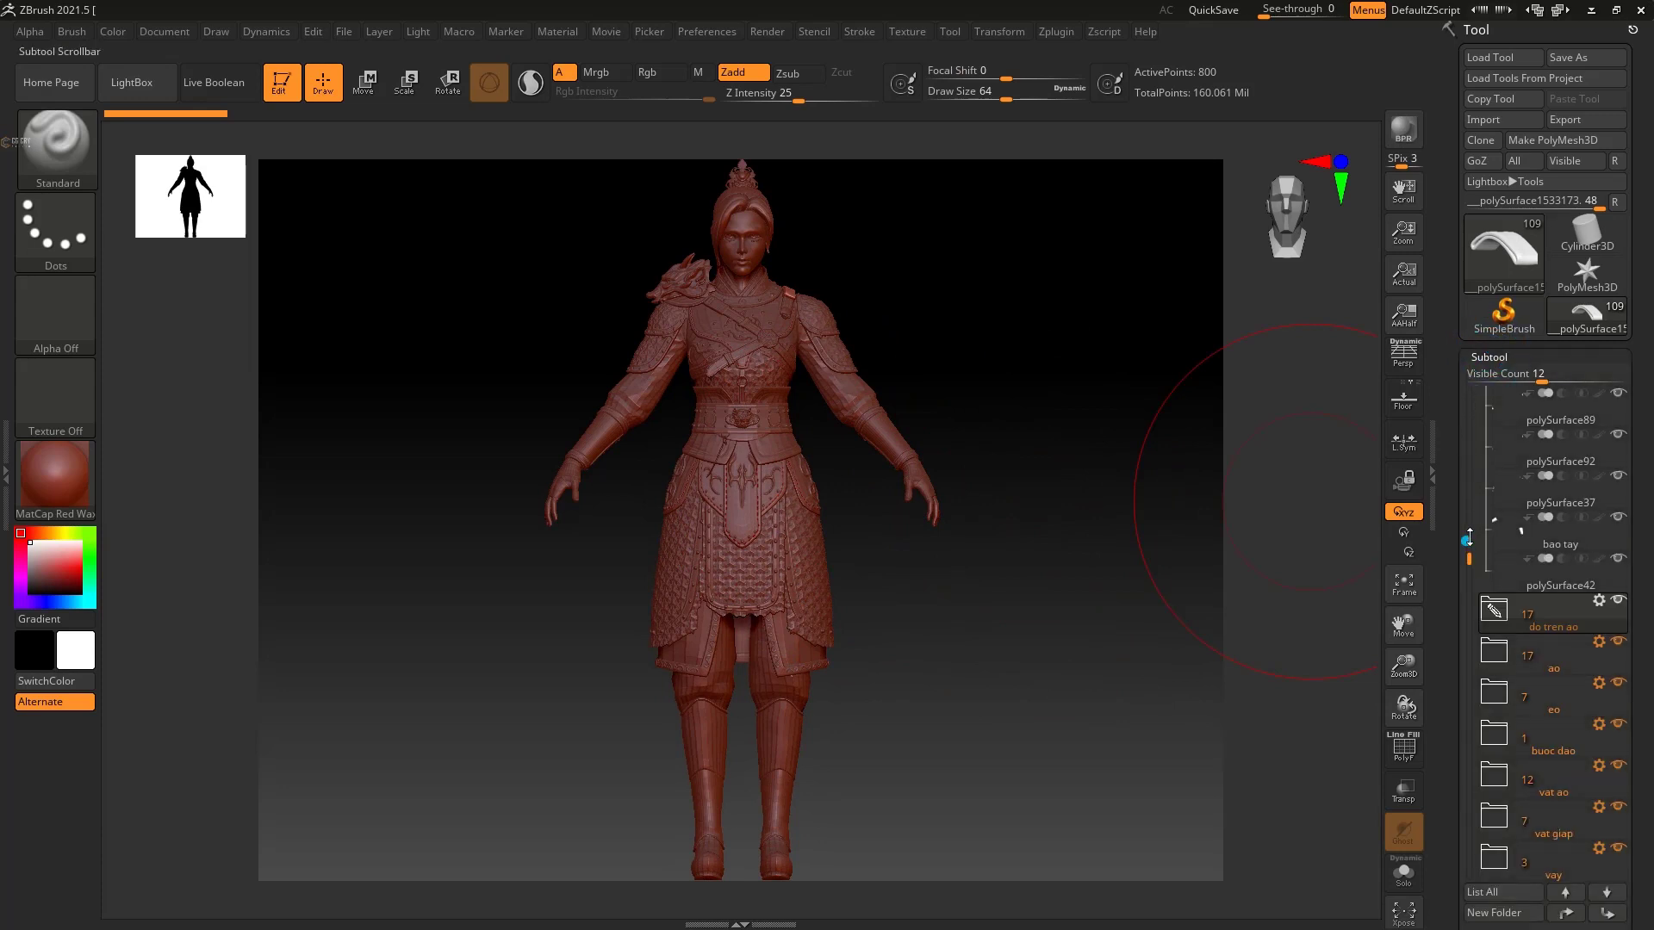
left_click_drag(1469, 538, 1469, 414)
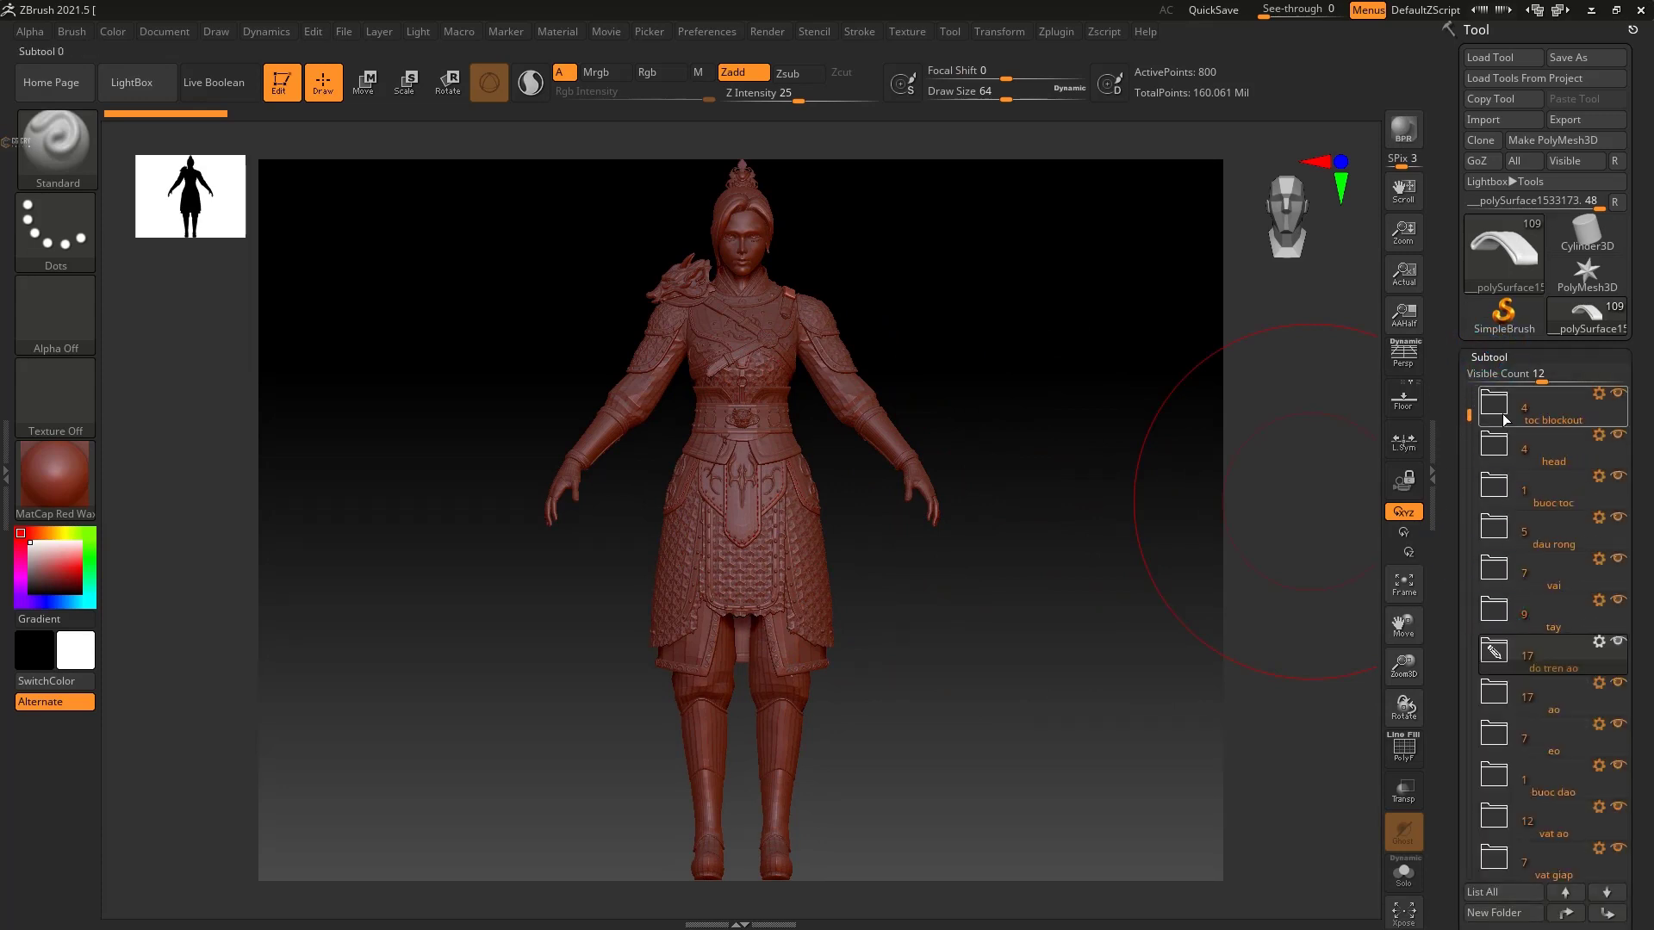
left_click_drag(1466, 401, 1467, 392)
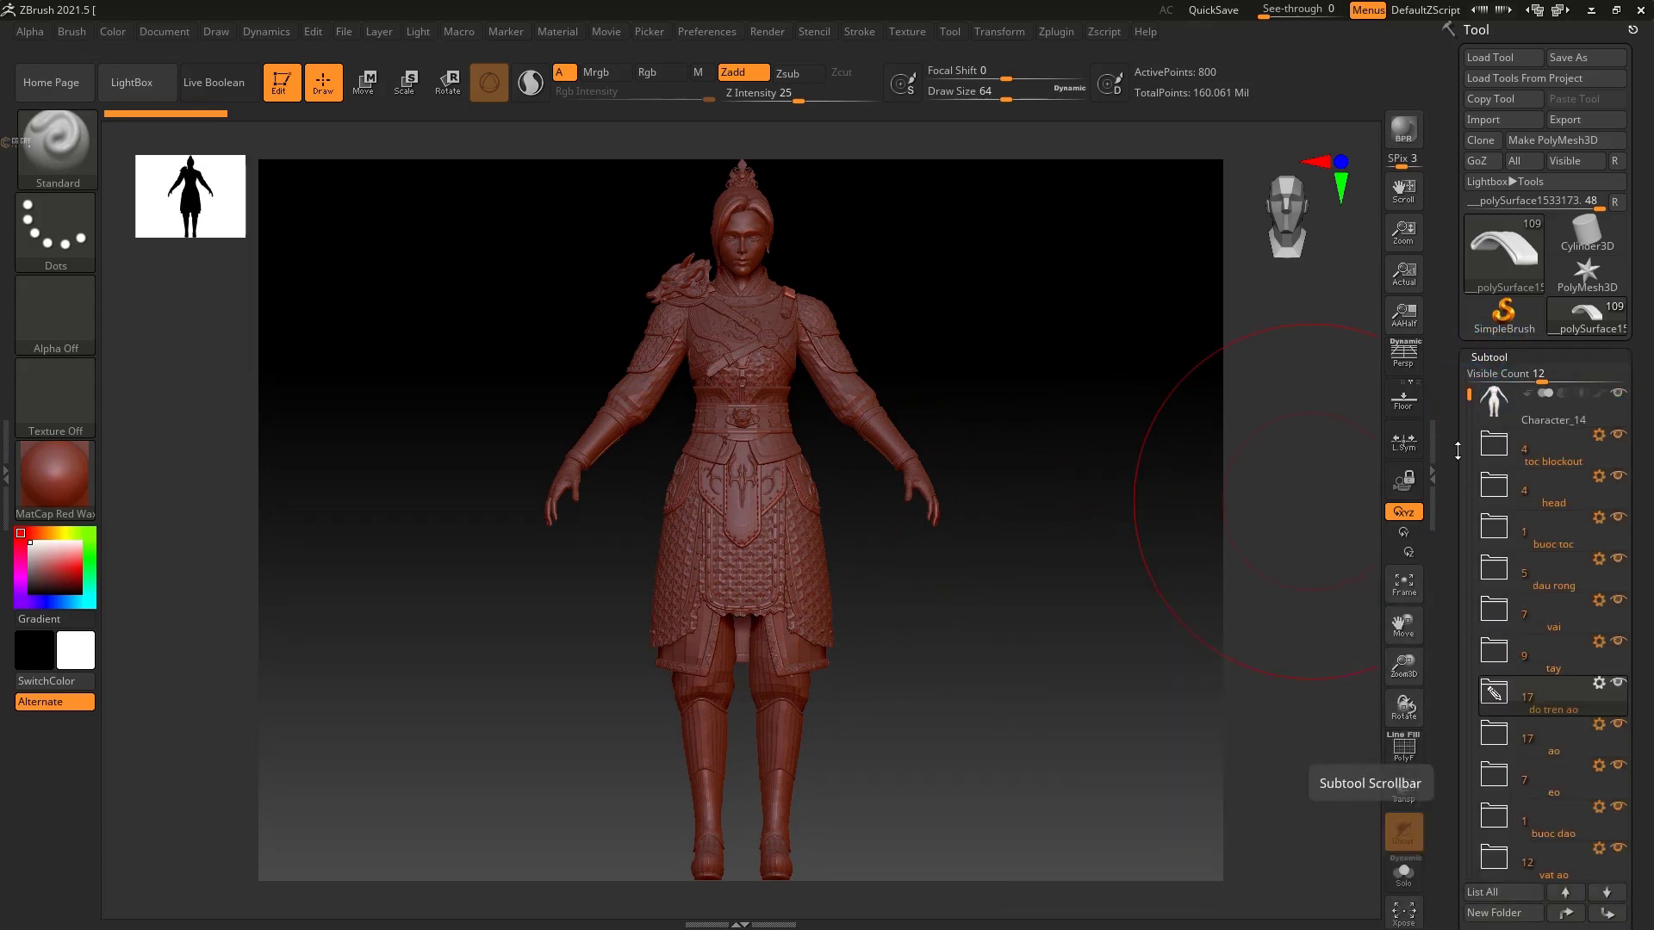
left_click(1486, 413)
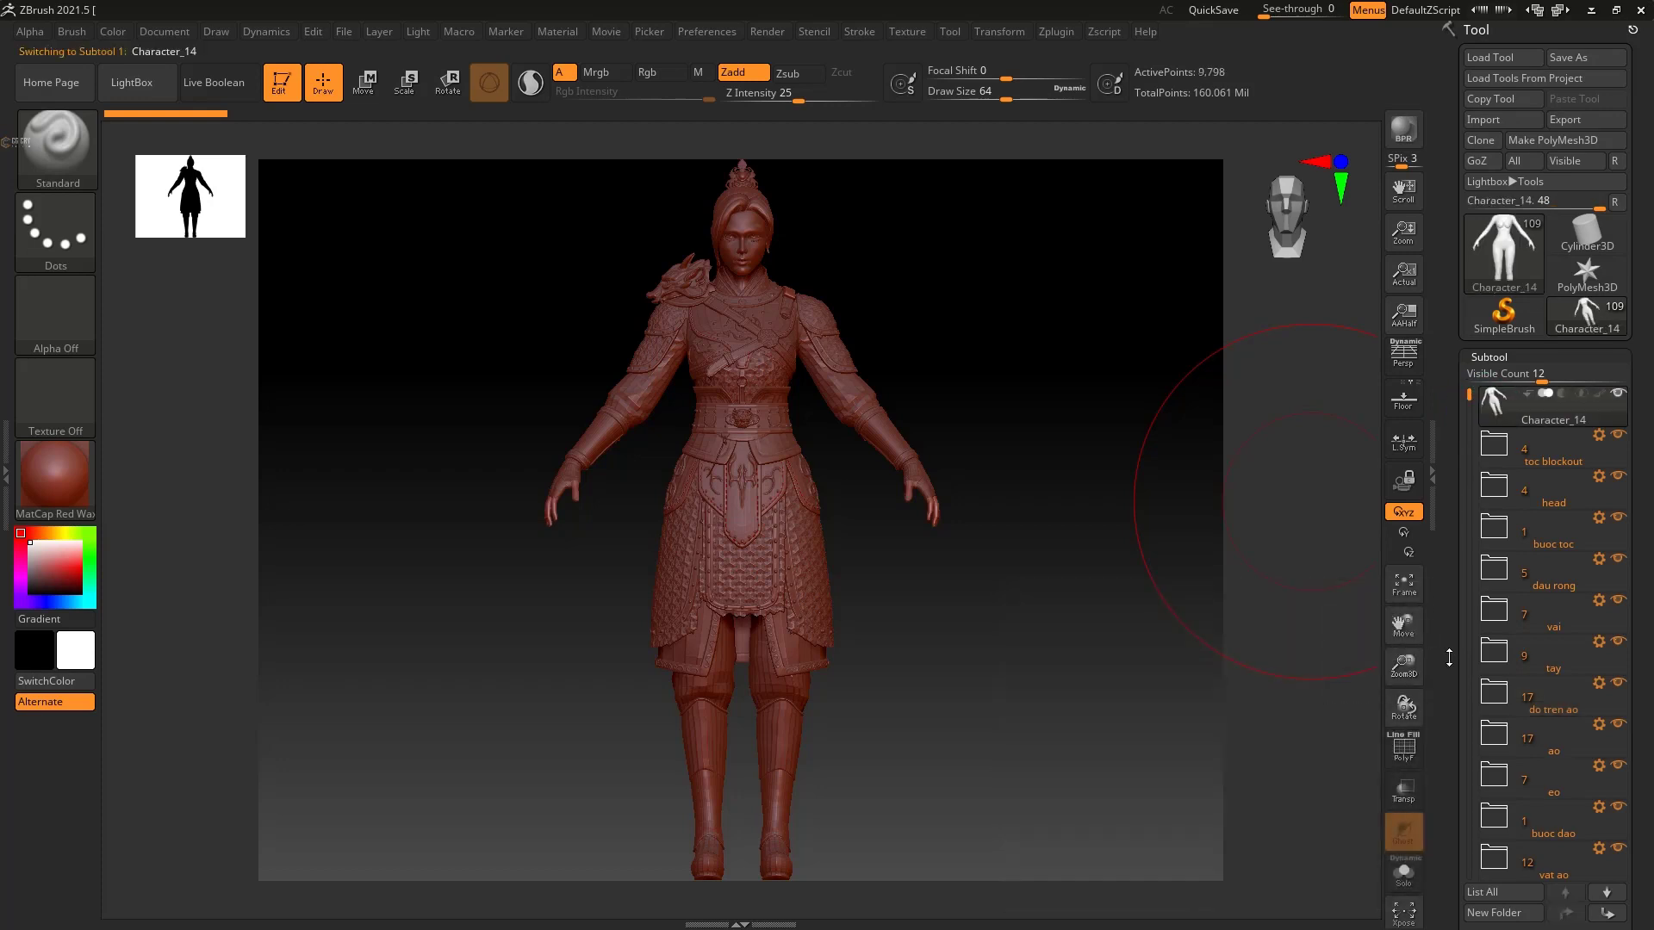
left_click_drag(1450, 658, 1467, 534)
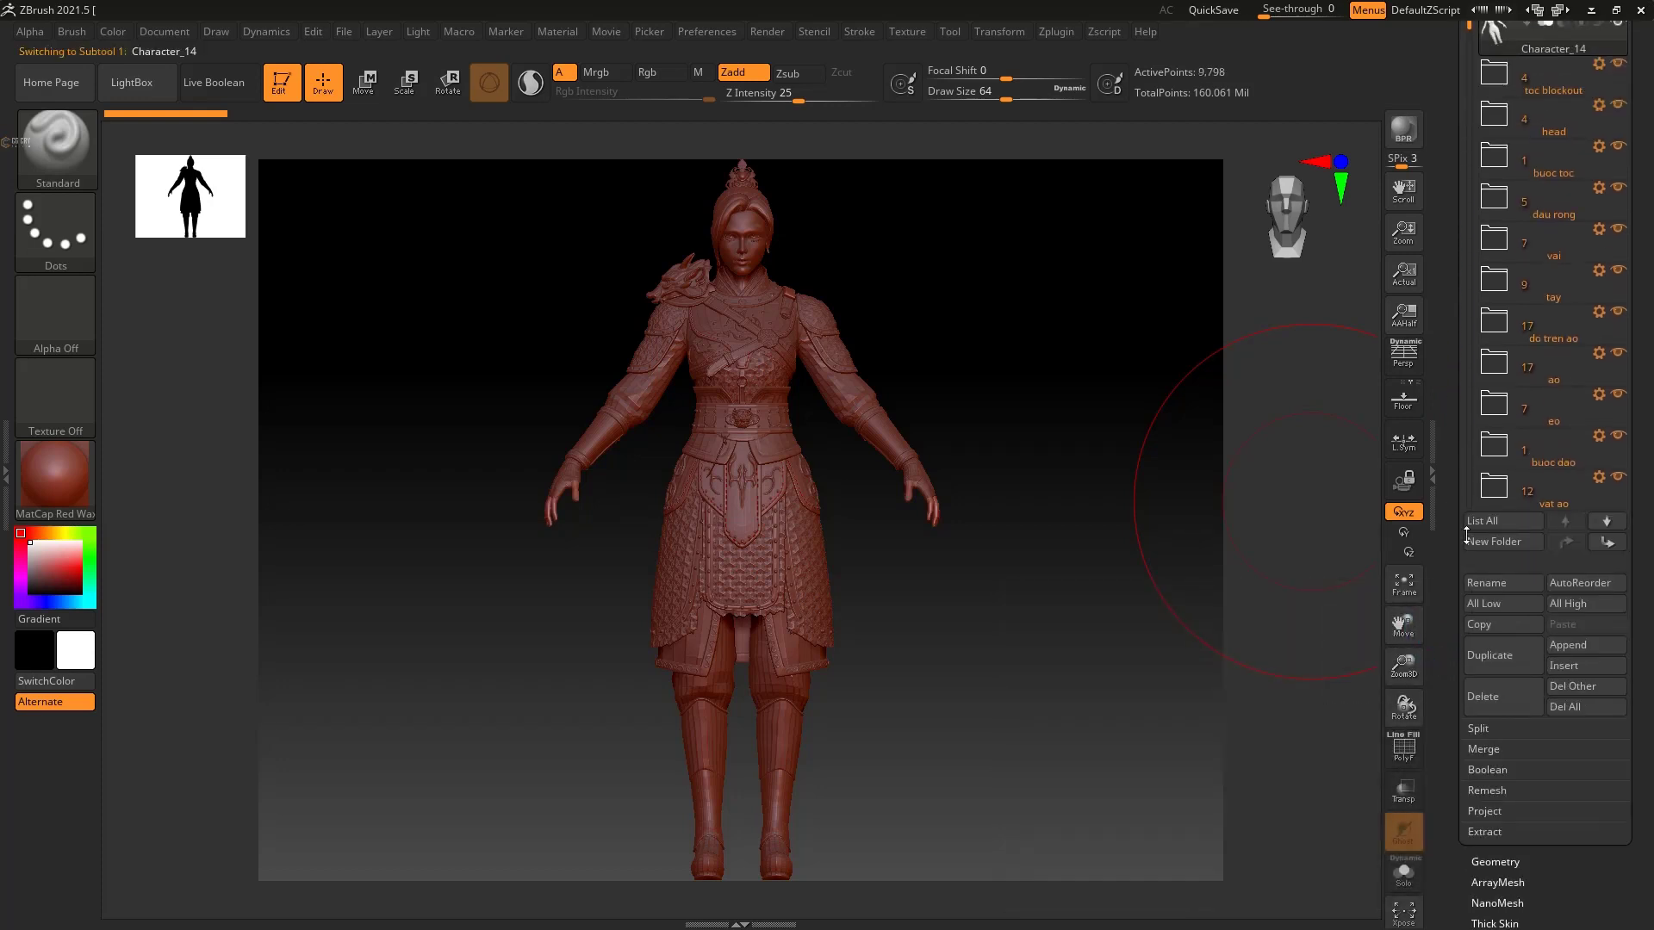
Step: Delete the Character_14 body subtool and the toc blockout folder
left_click(1498, 704)
left_click(1443, 734)
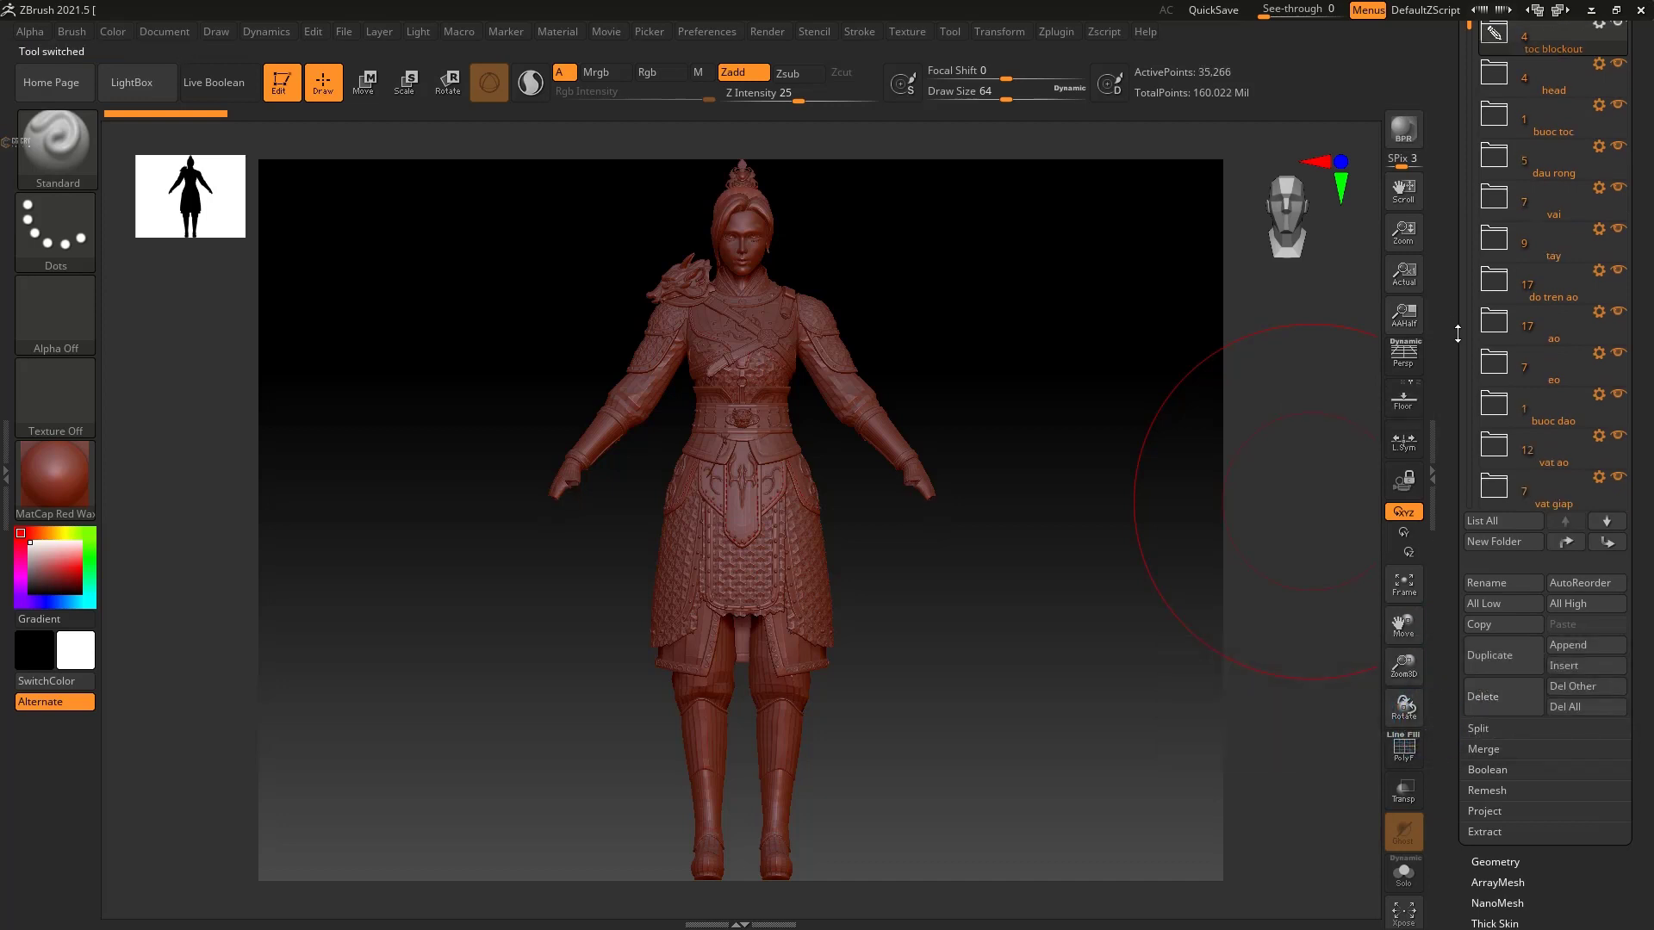
left_click_drag(1458, 335, 1479, 438)
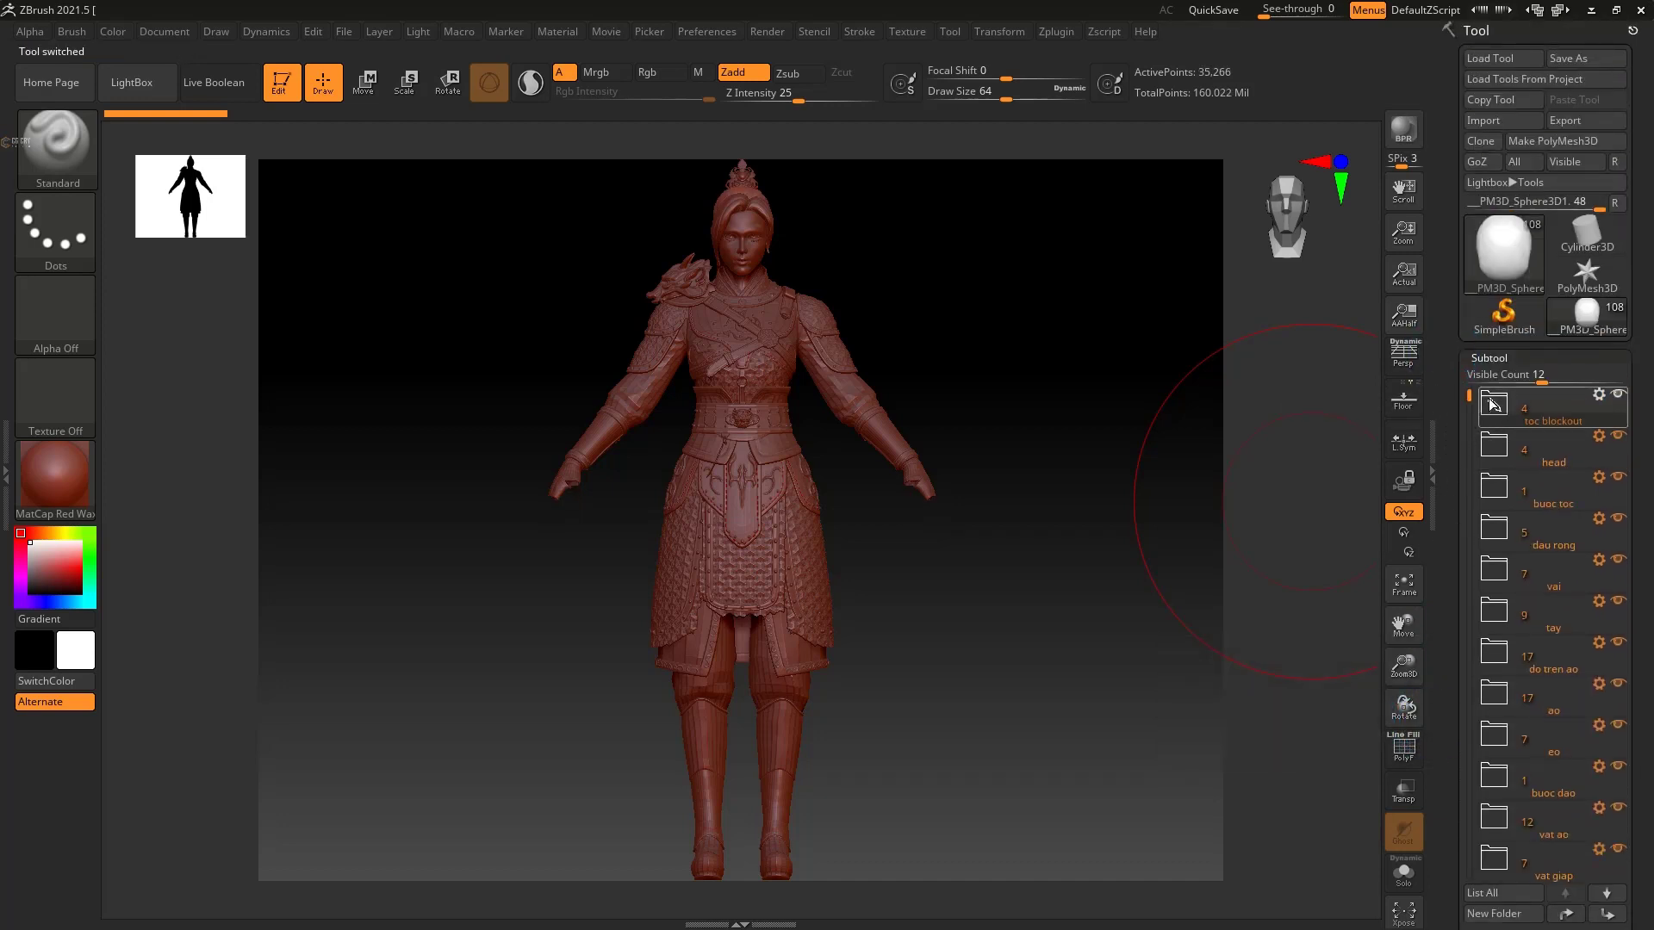
left_click(1516, 384)
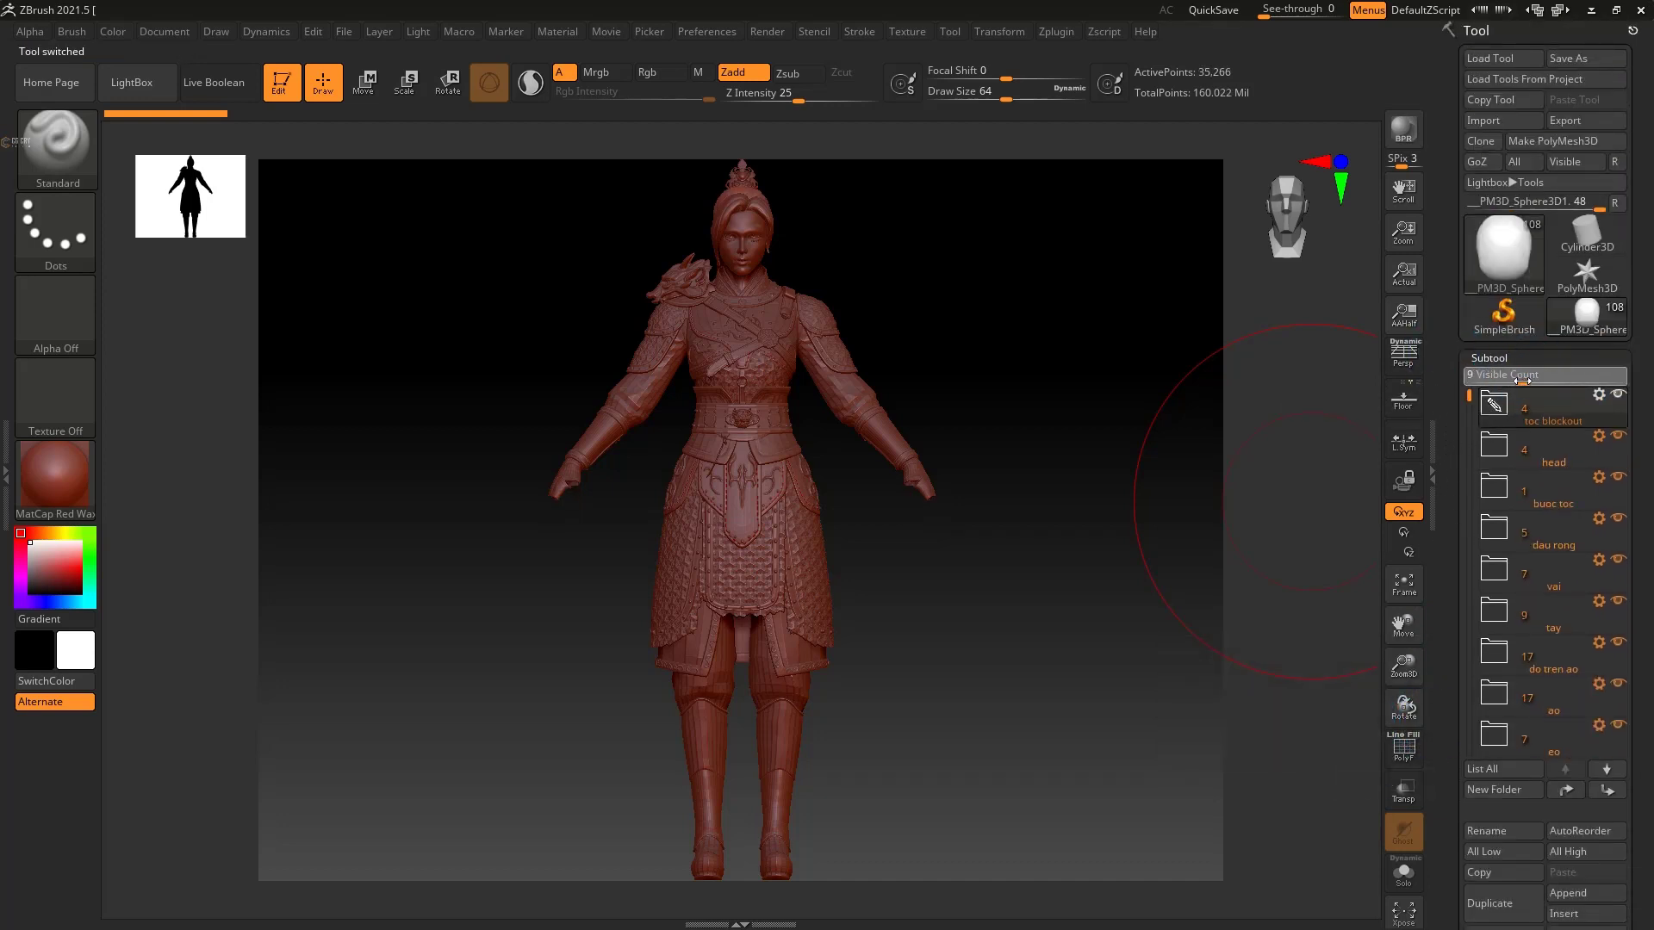
scroll(1448, 657, "down", 2)
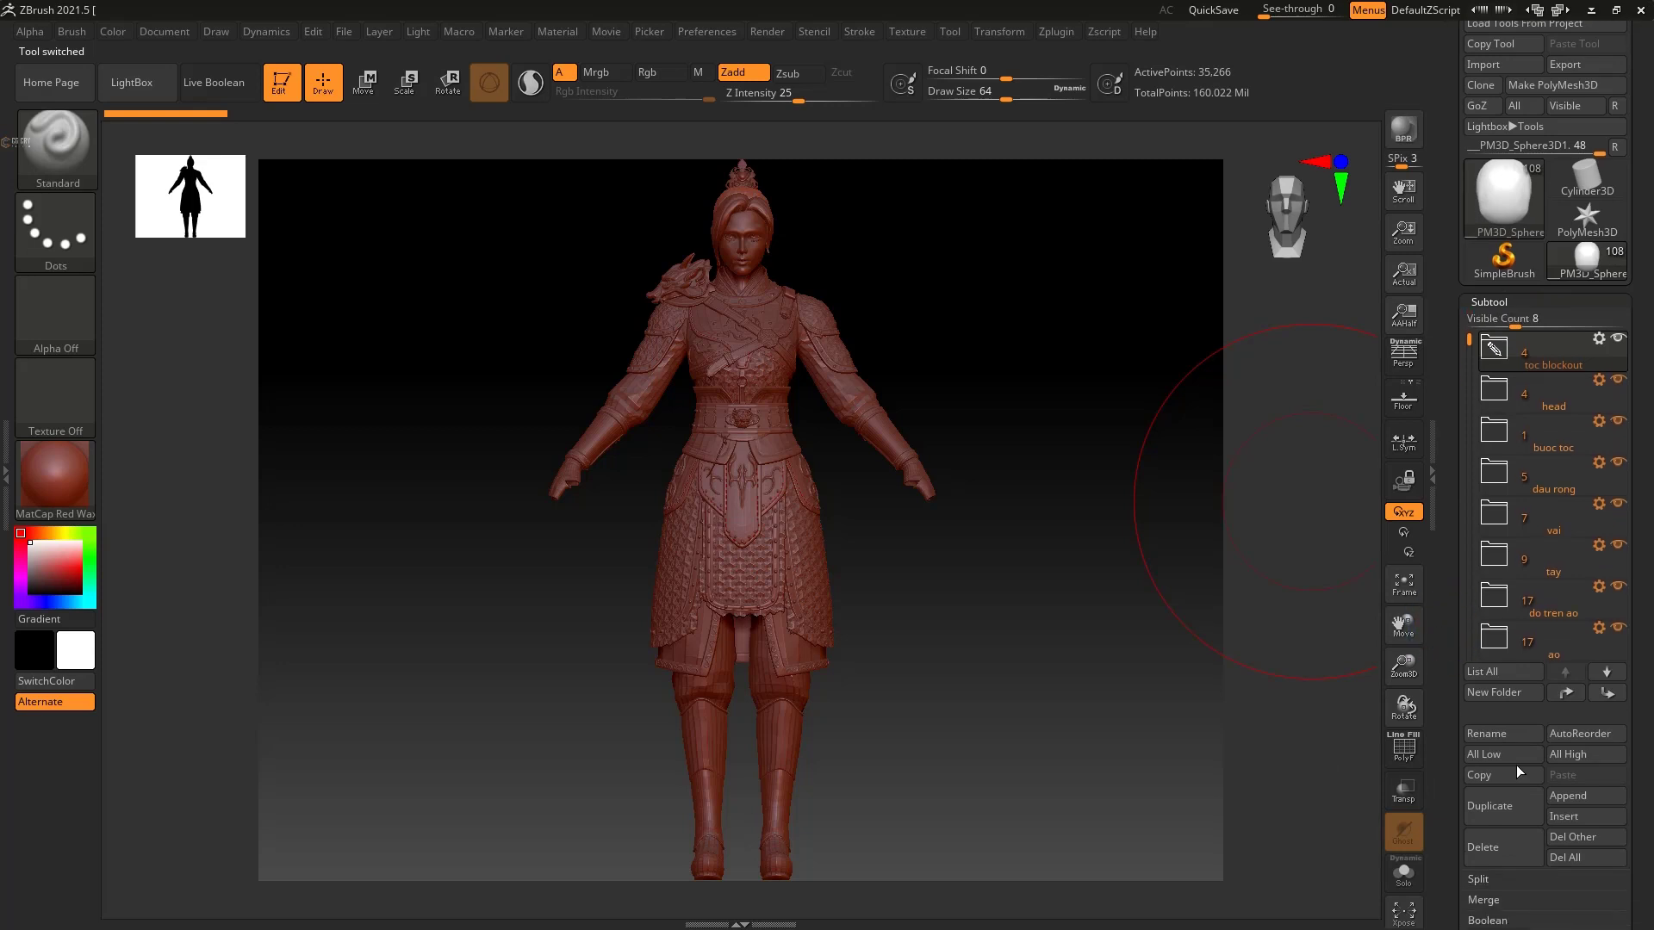
left_click(1497, 850)
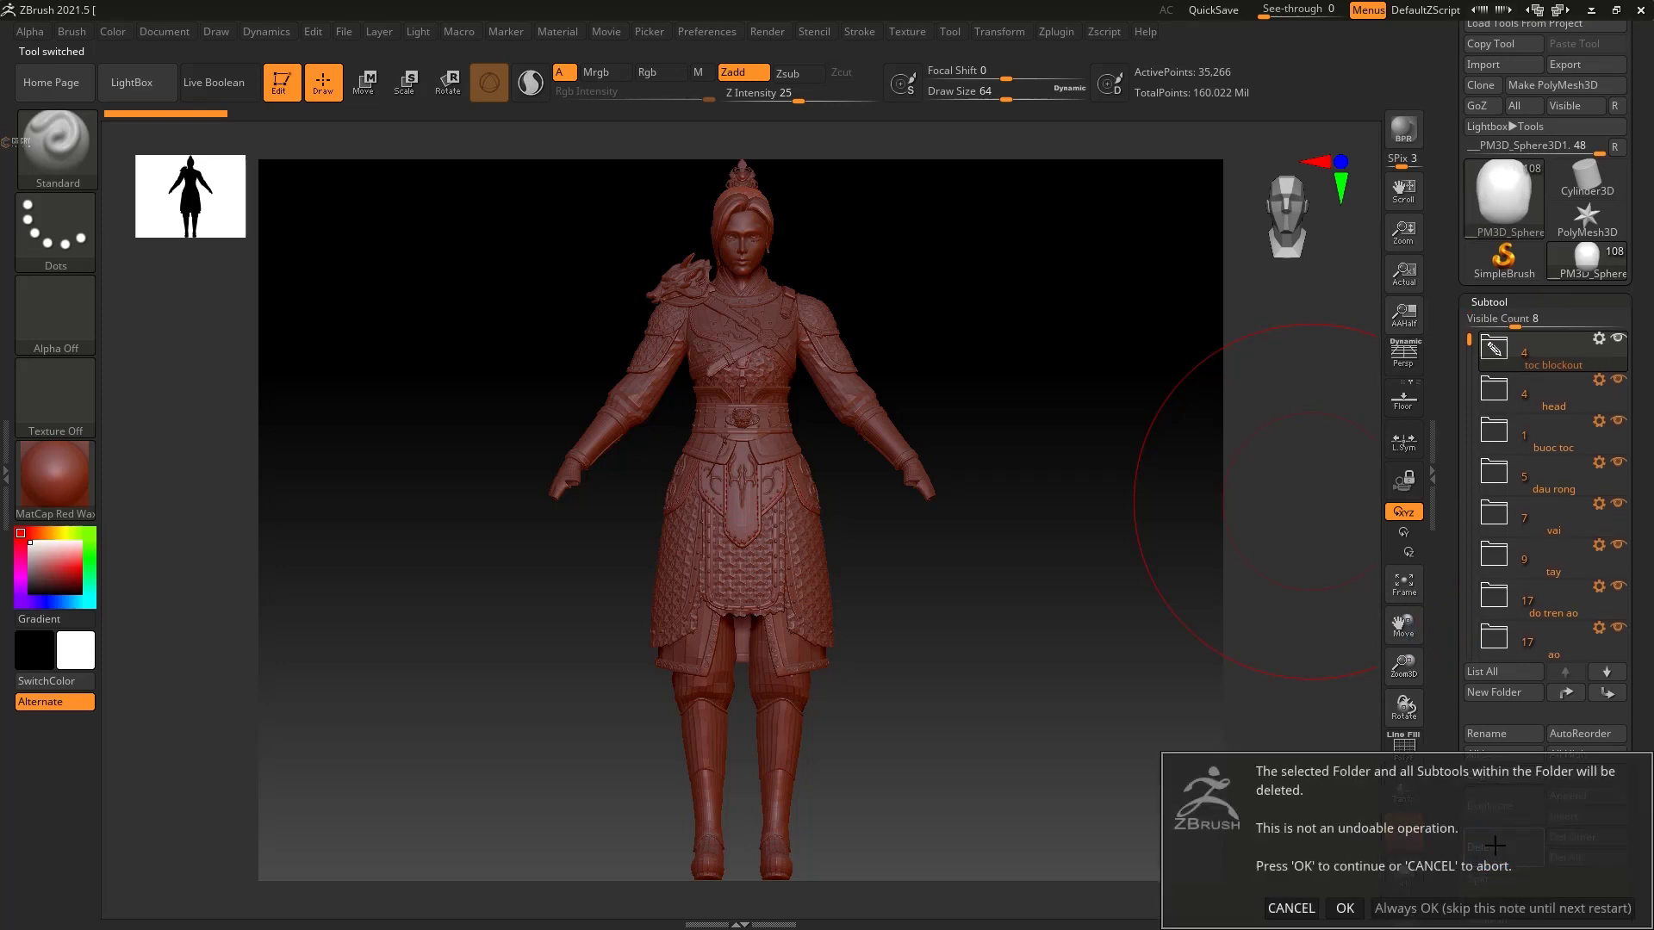
left_click(1406, 910)
Step: Delete the head, buoc toc, dau rong and vai subtools, then collapse the giap bake folder
left_click(1487, 854)
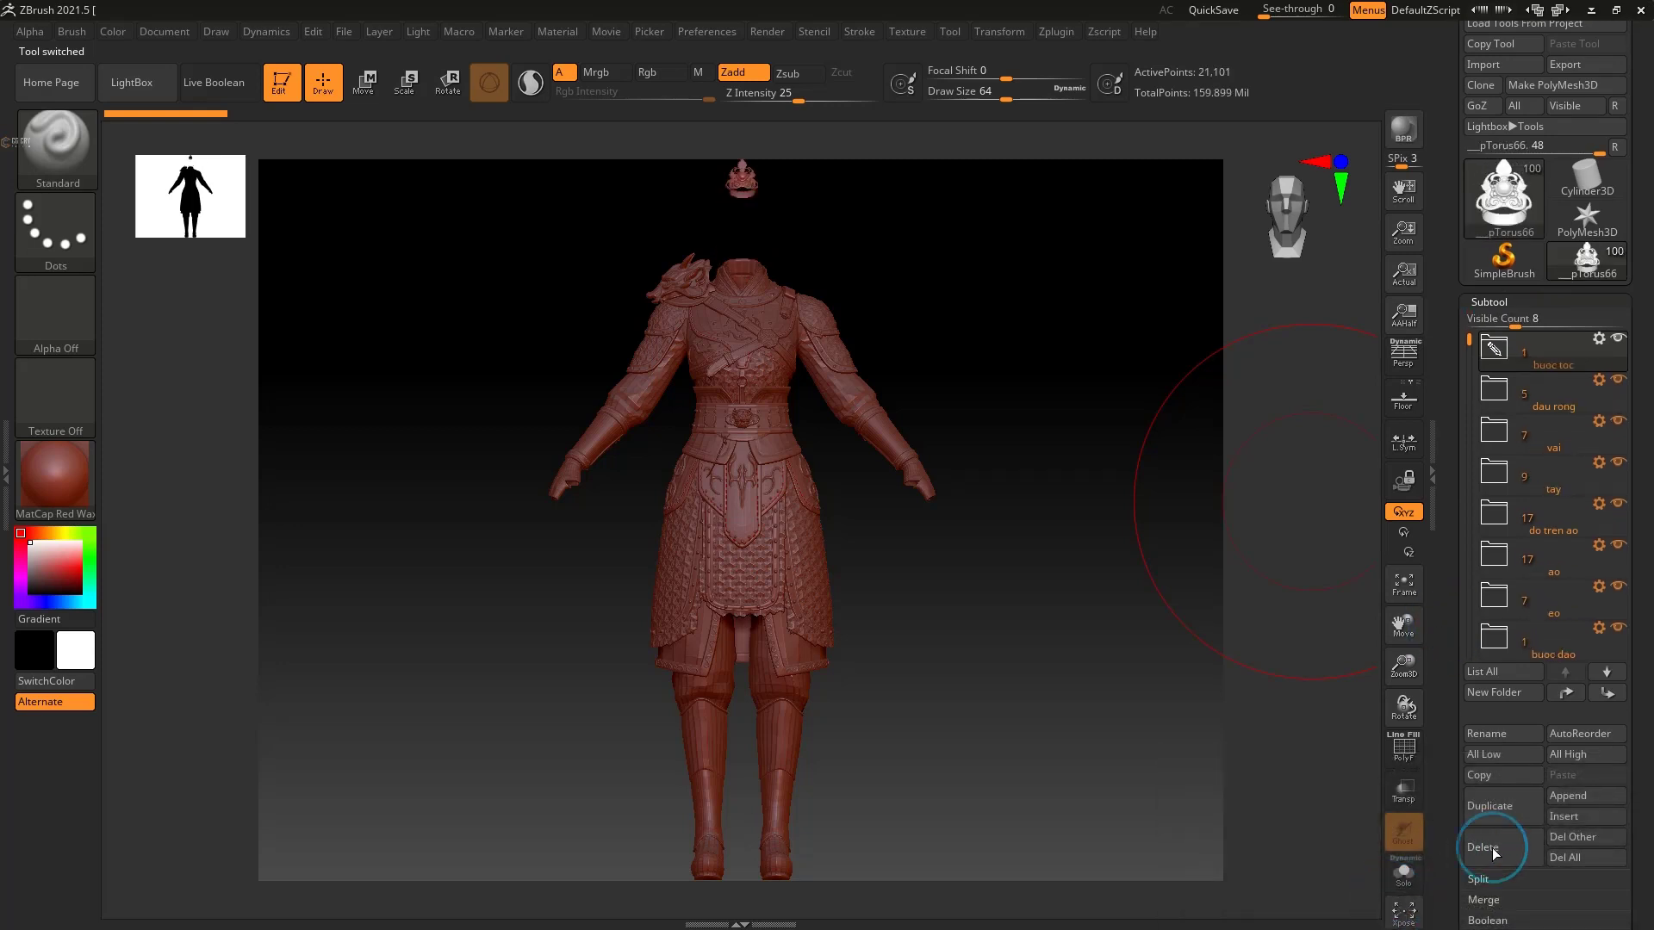
left_click(1493, 847)
left_click(1494, 848)
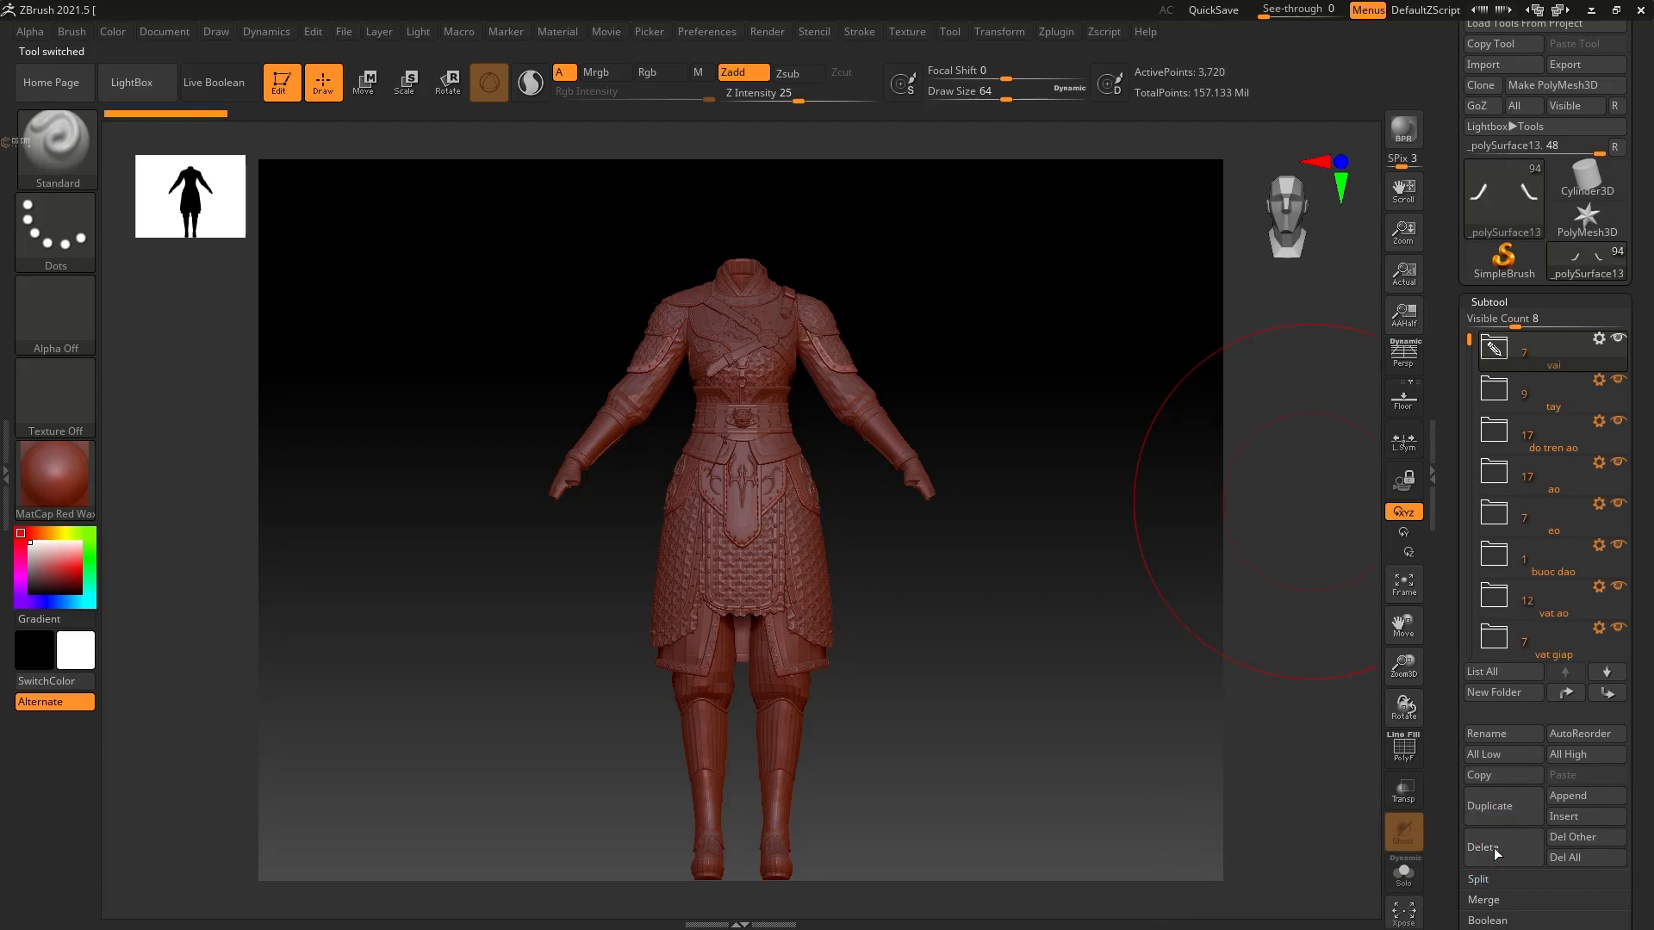
left_click(1494, 848)
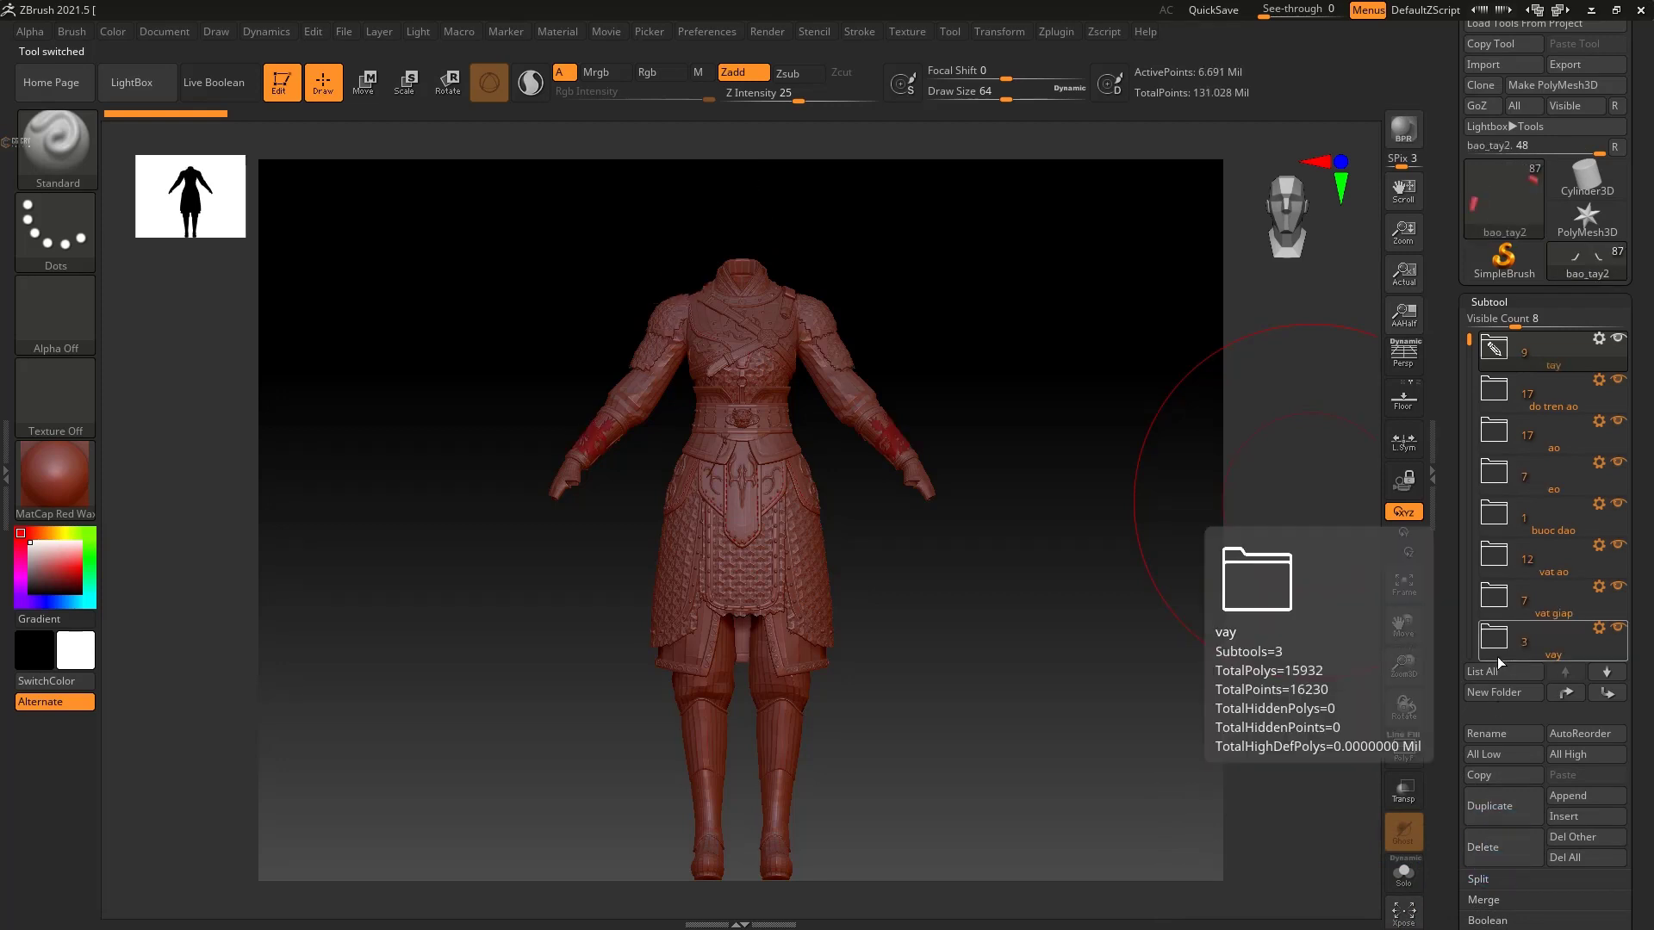
left_click(1619, 586)
left_click(1619, 590)
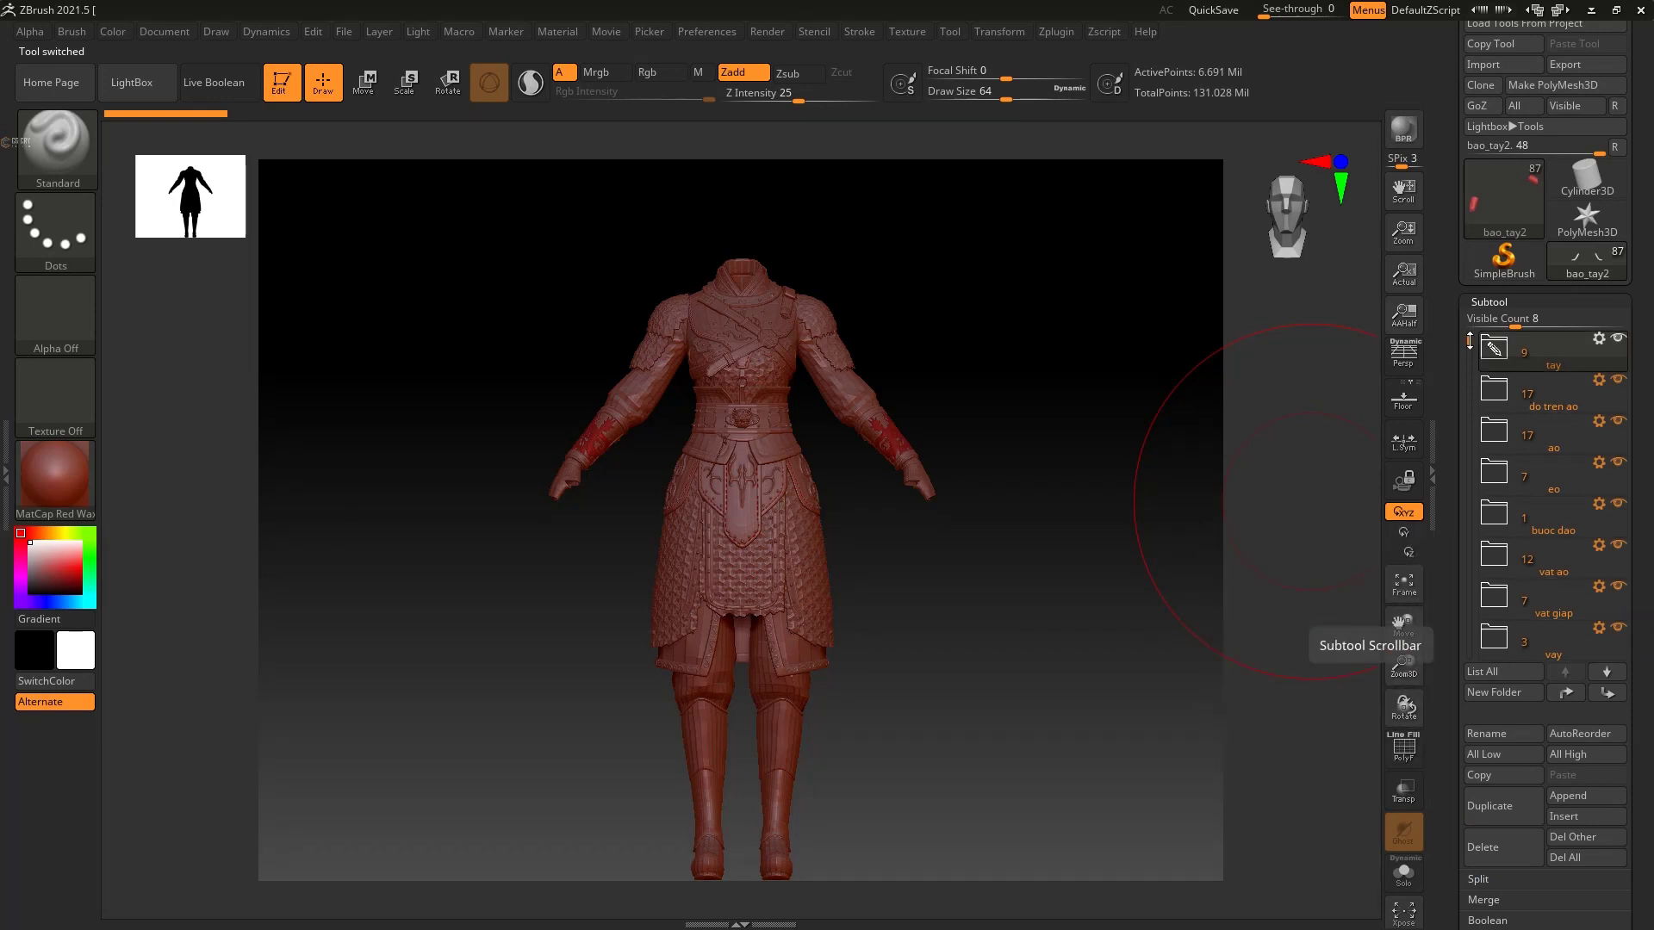
left_click_drag(1470, 340, 1470, 399)
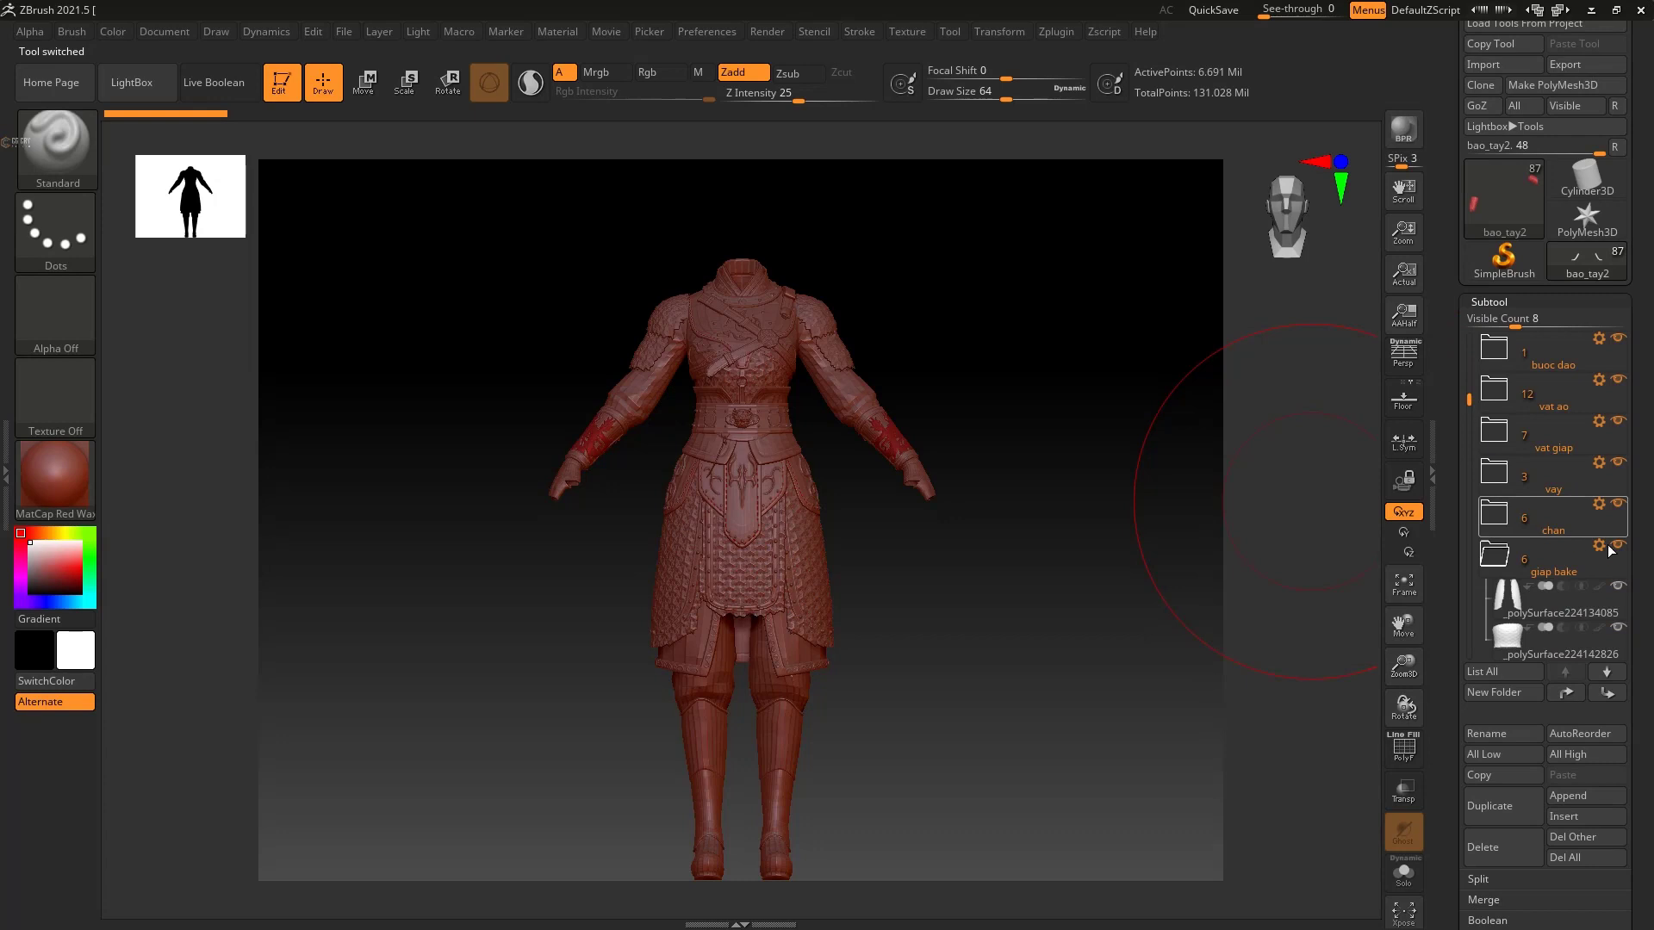
left_click(1486, 563)
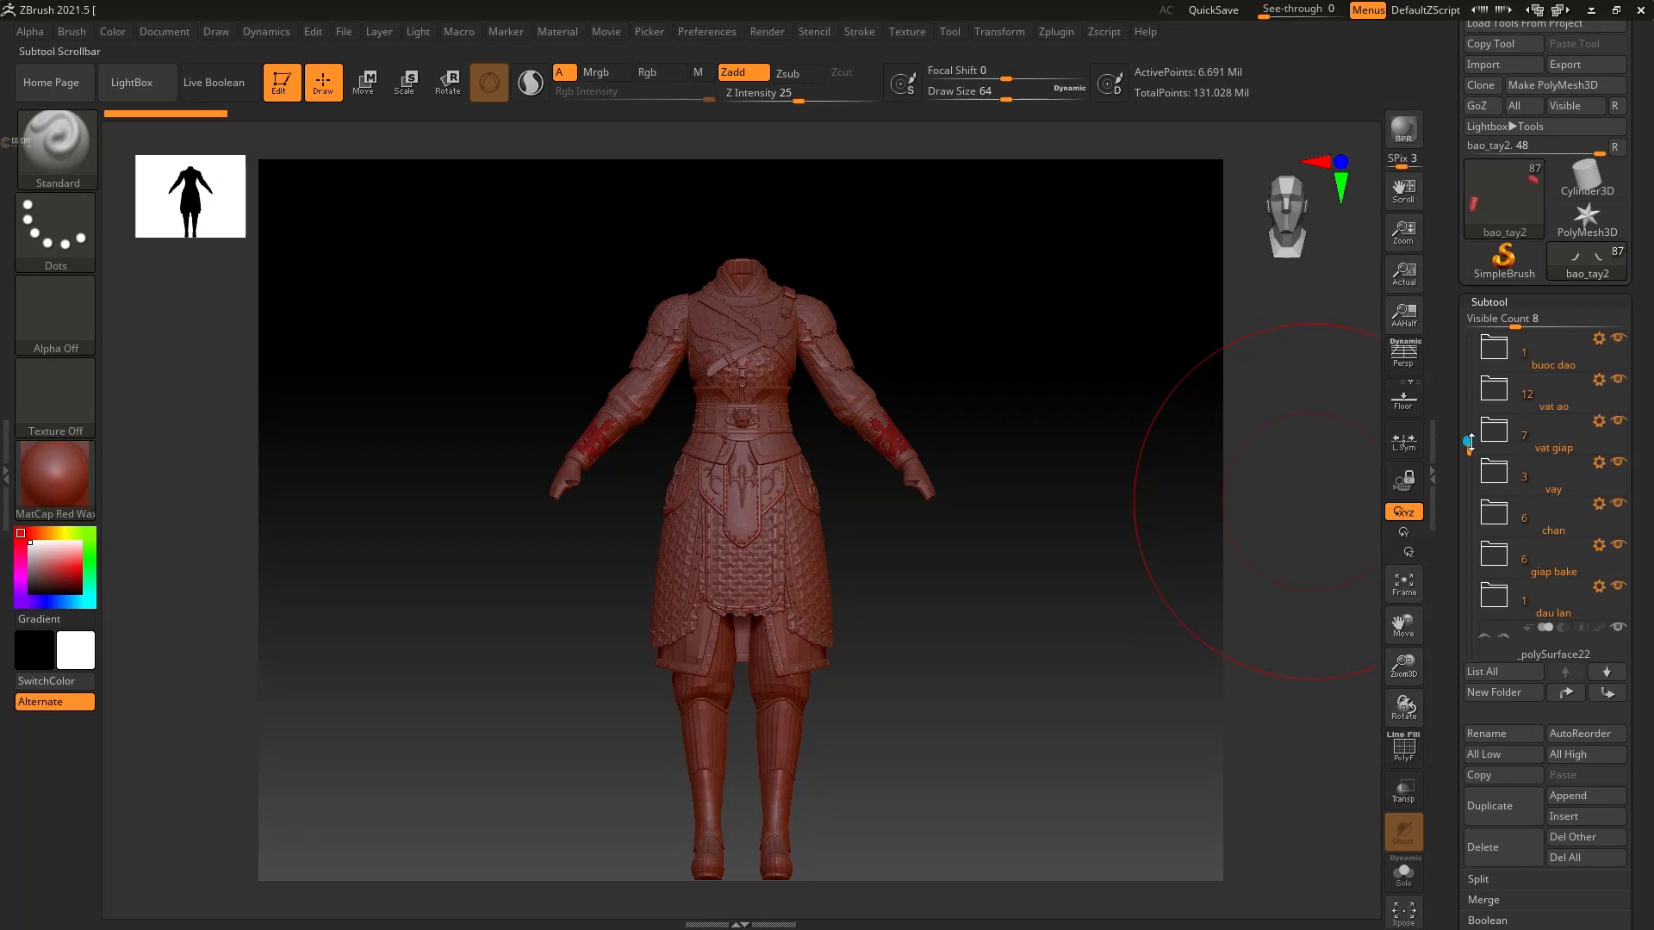
Step: Delete the tay, ao, eo, buoc dao, vat giap, vay, chan, _polySurface22 and dau lan subtools
left_click(1485, 849)
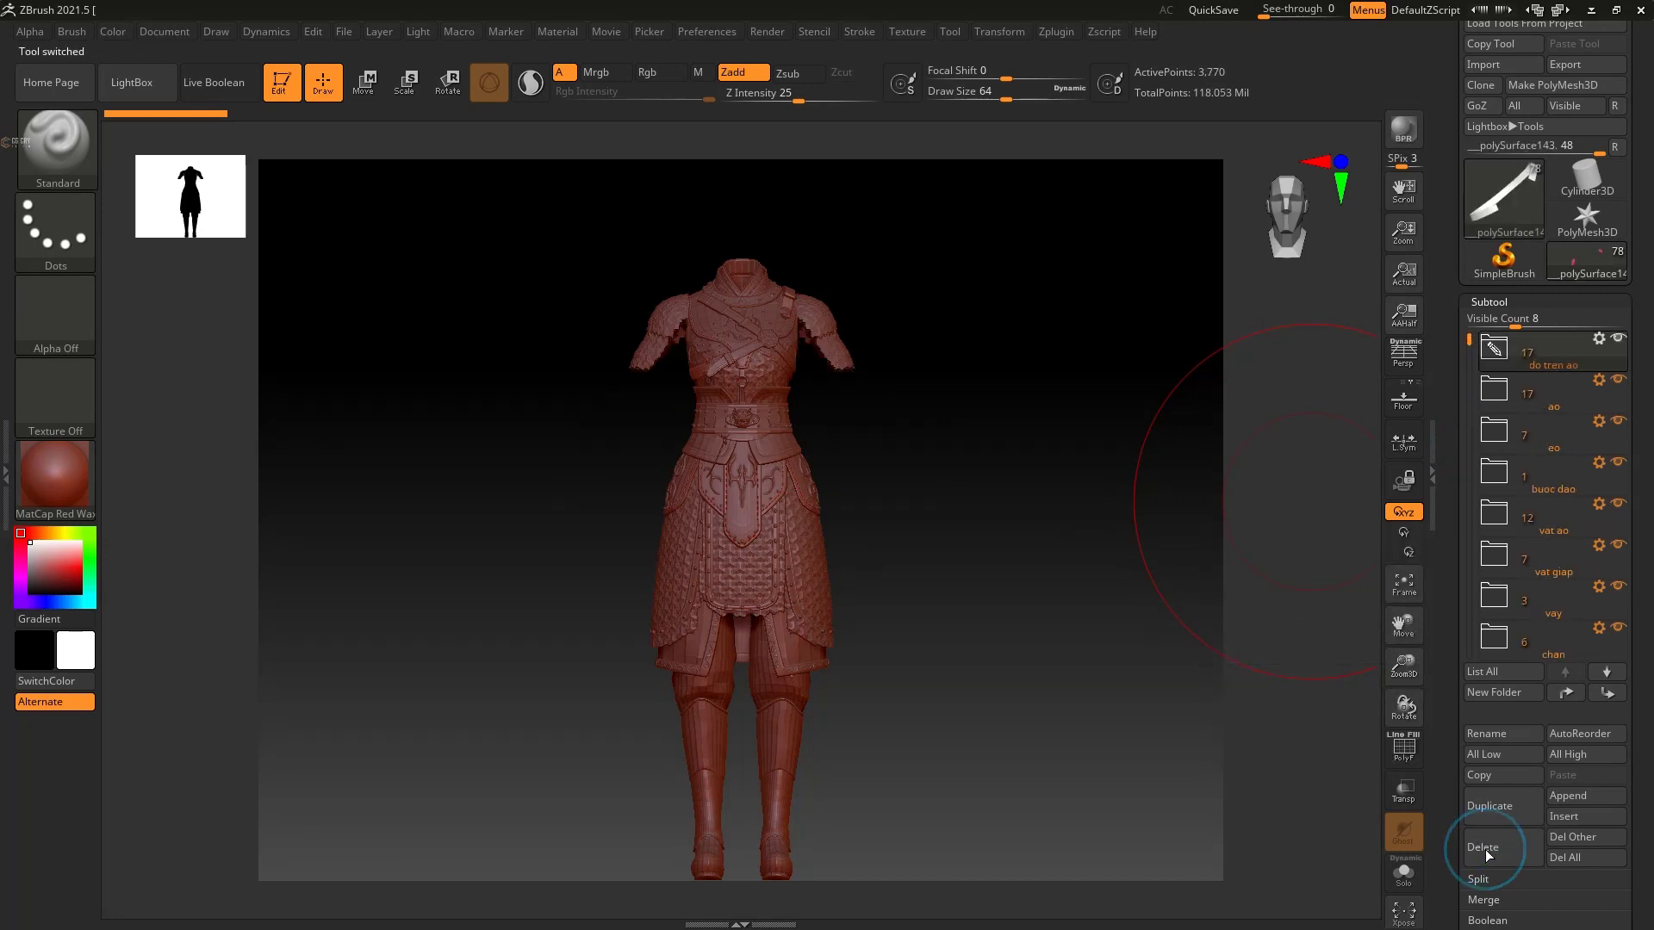
left_click(1485, 849)
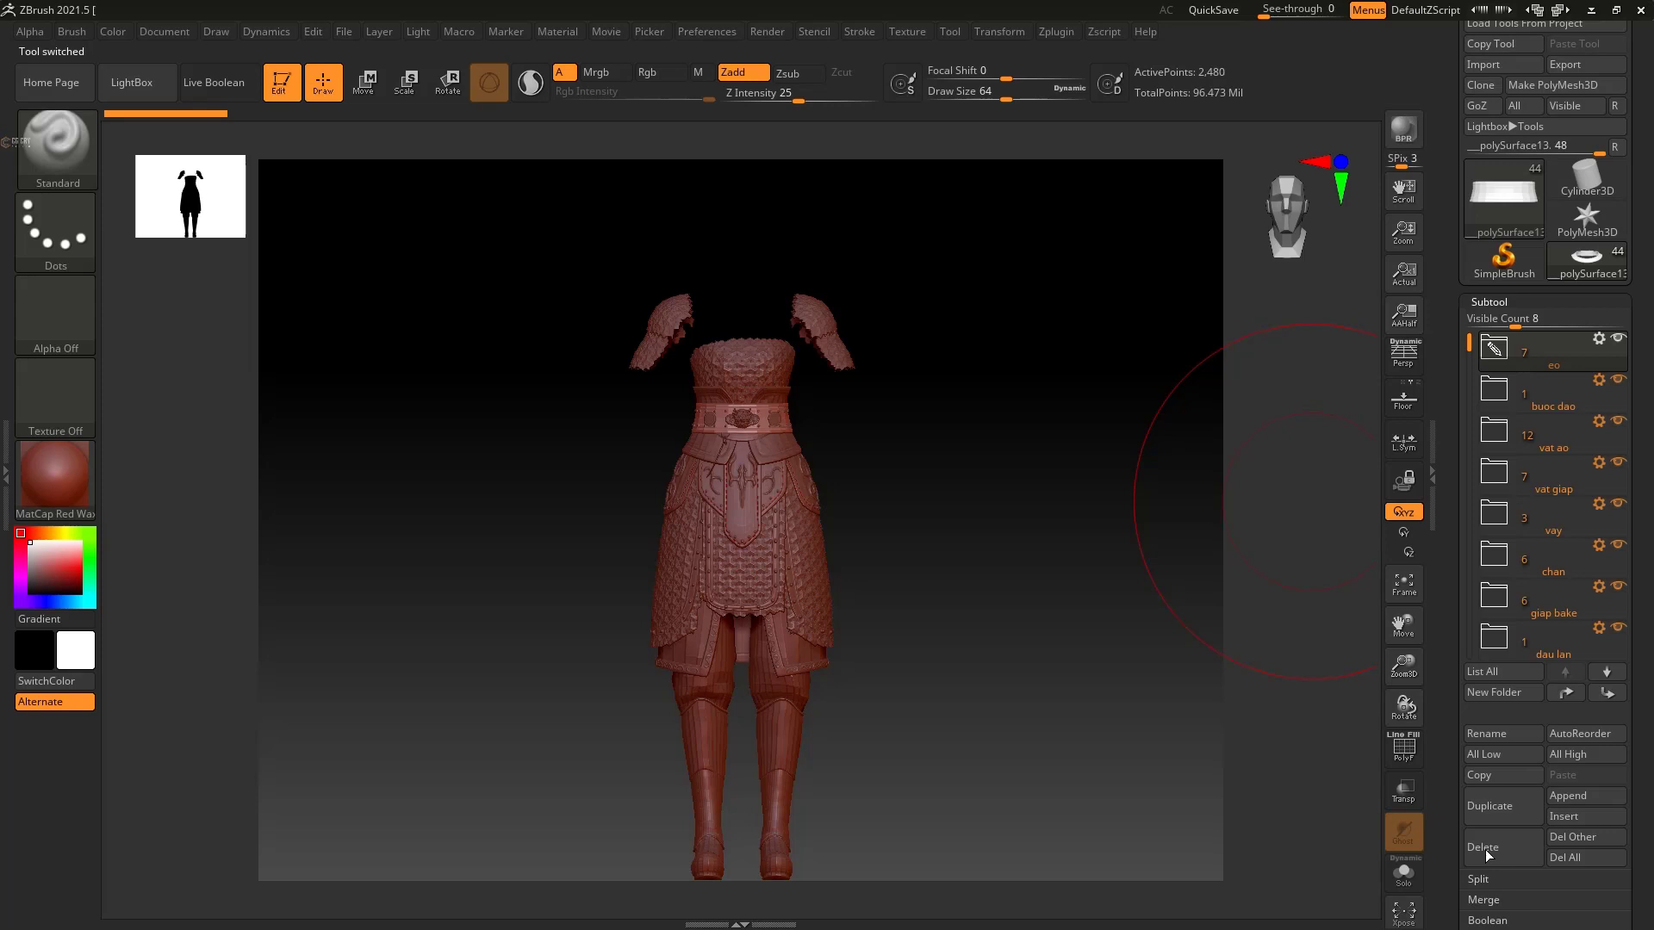
left_click(1485, 849)
left_click(1485, 849)
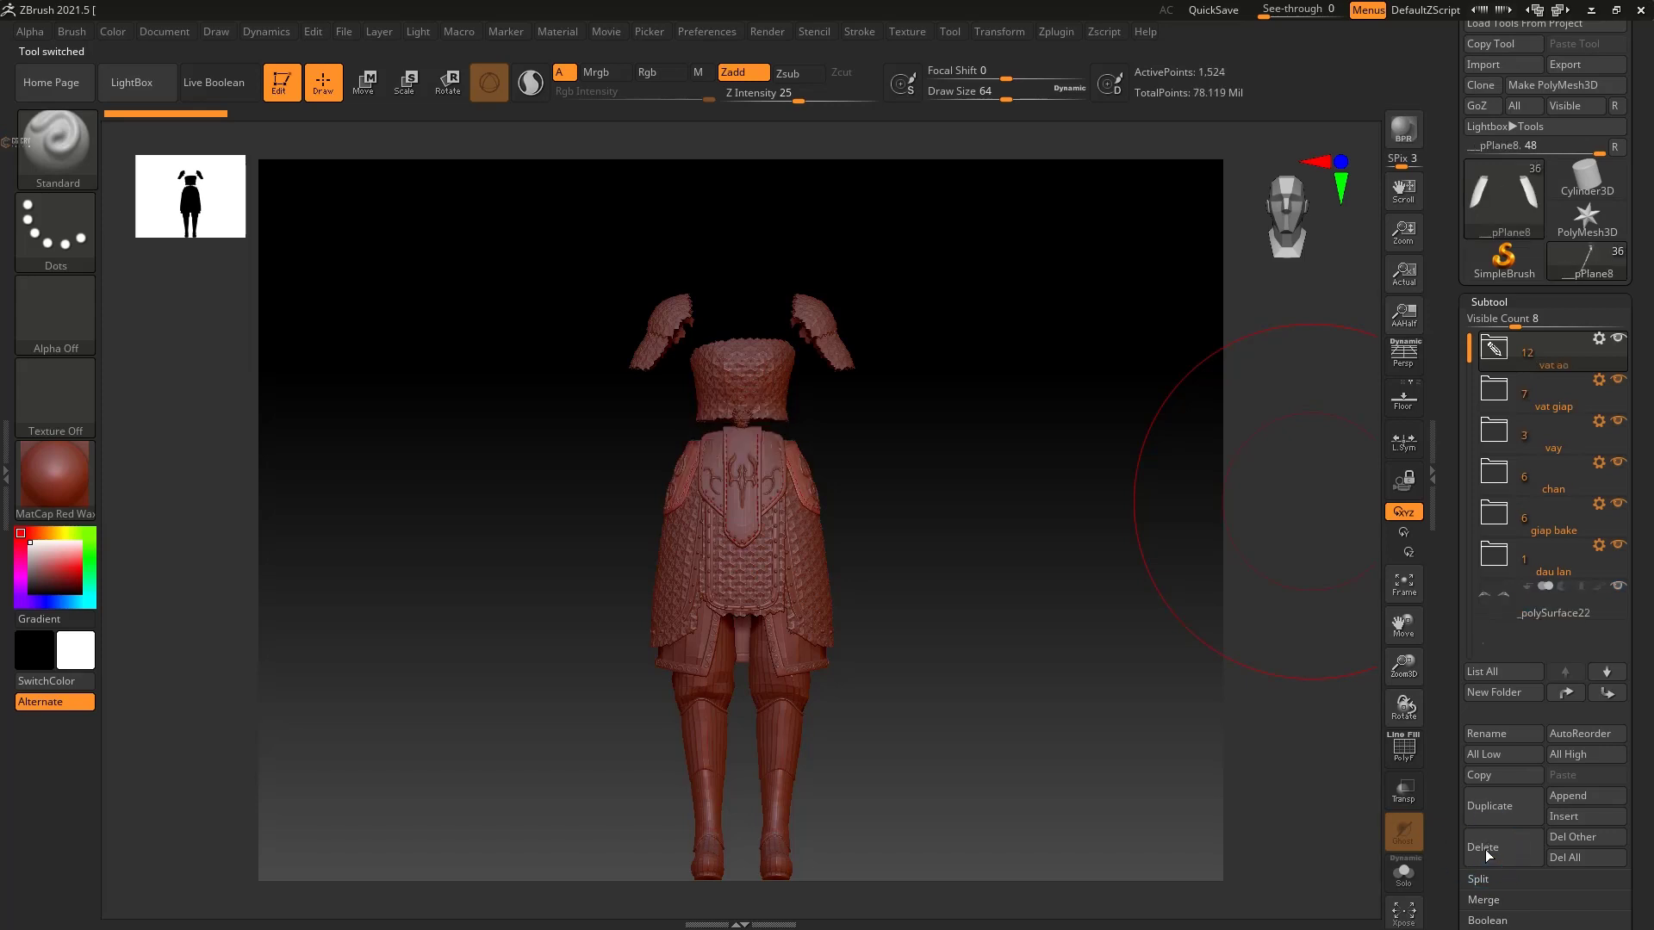
left_click(1485, 850)
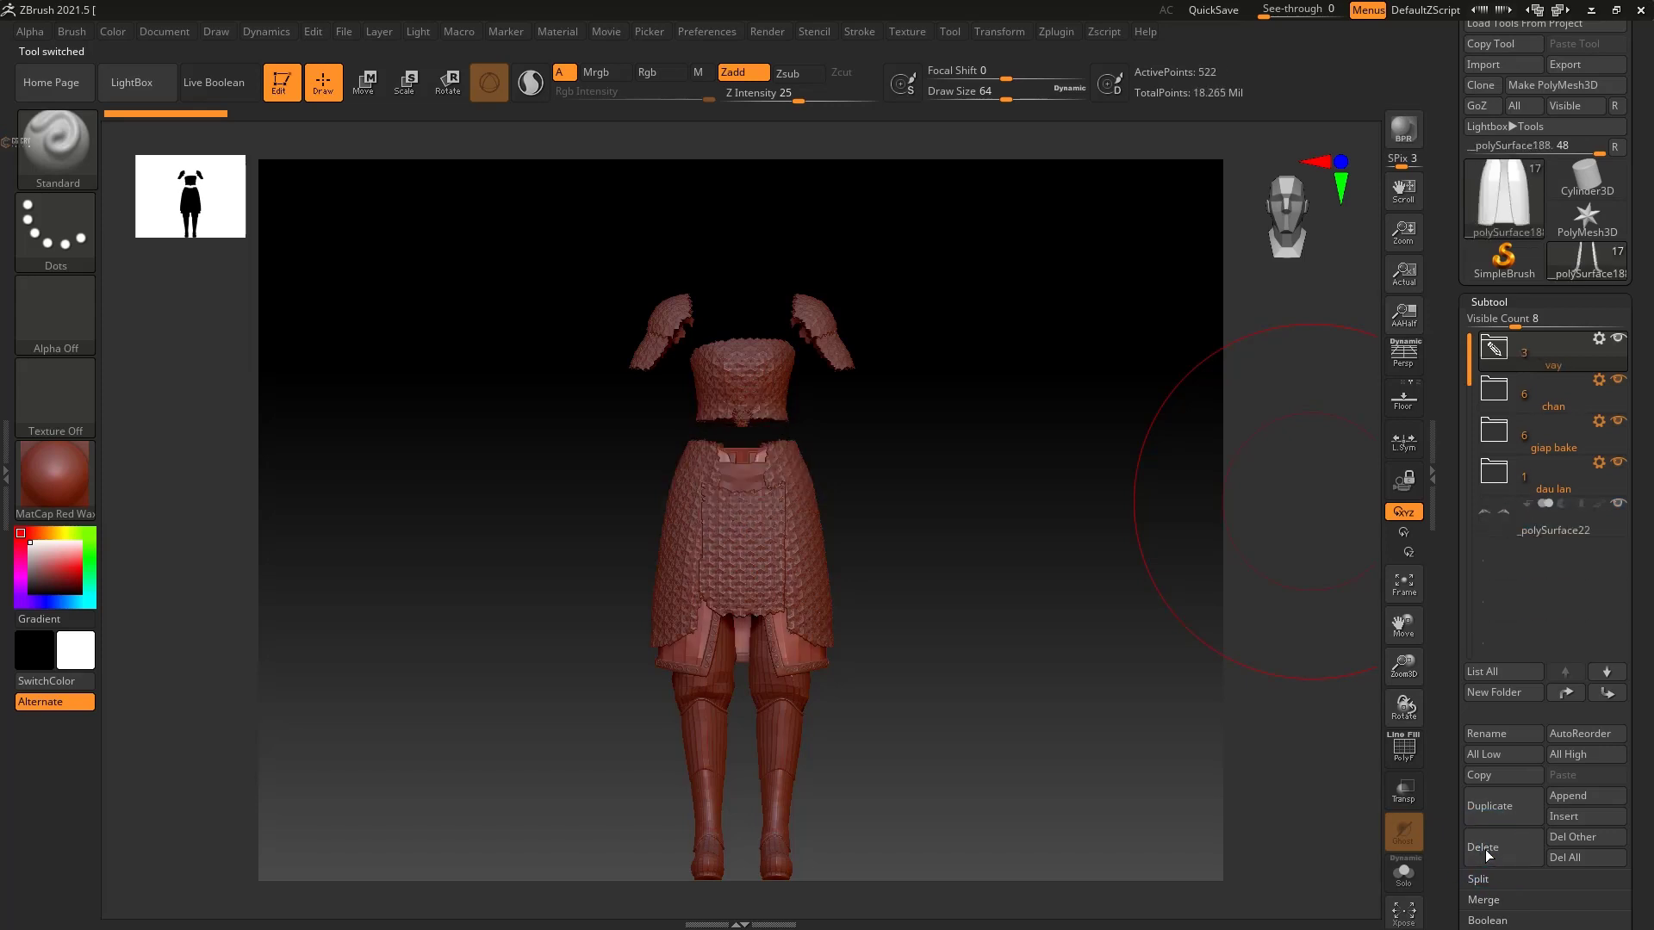
left_click(1485, 849)
left_click(1485, 849)
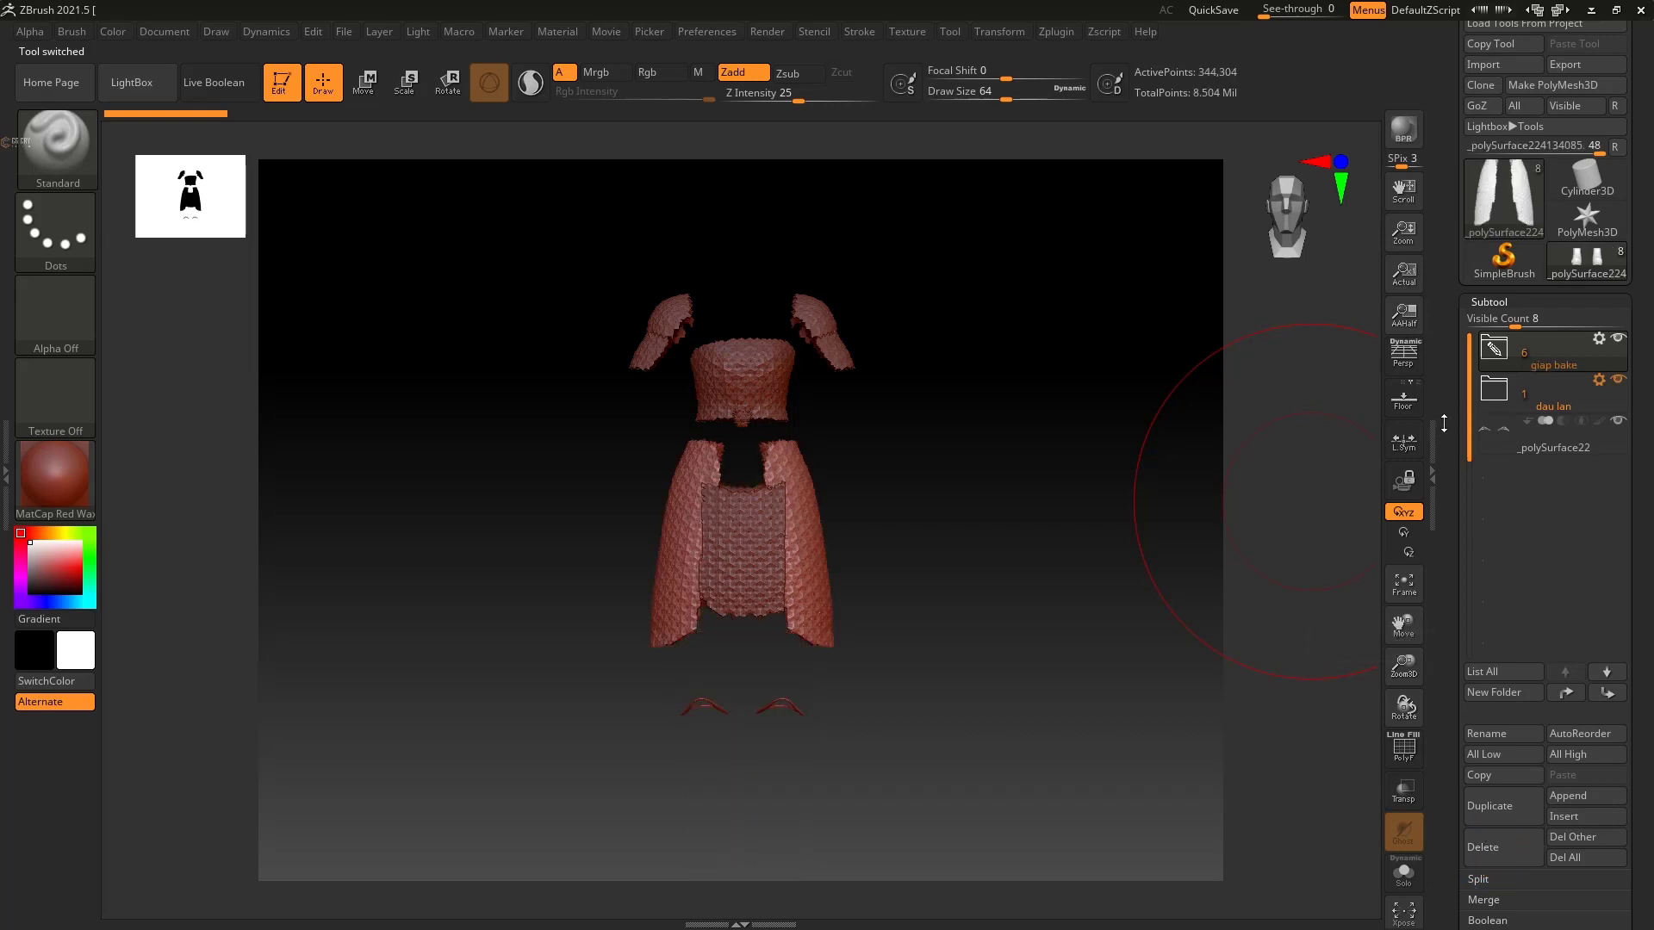
left_click(1485, 849)
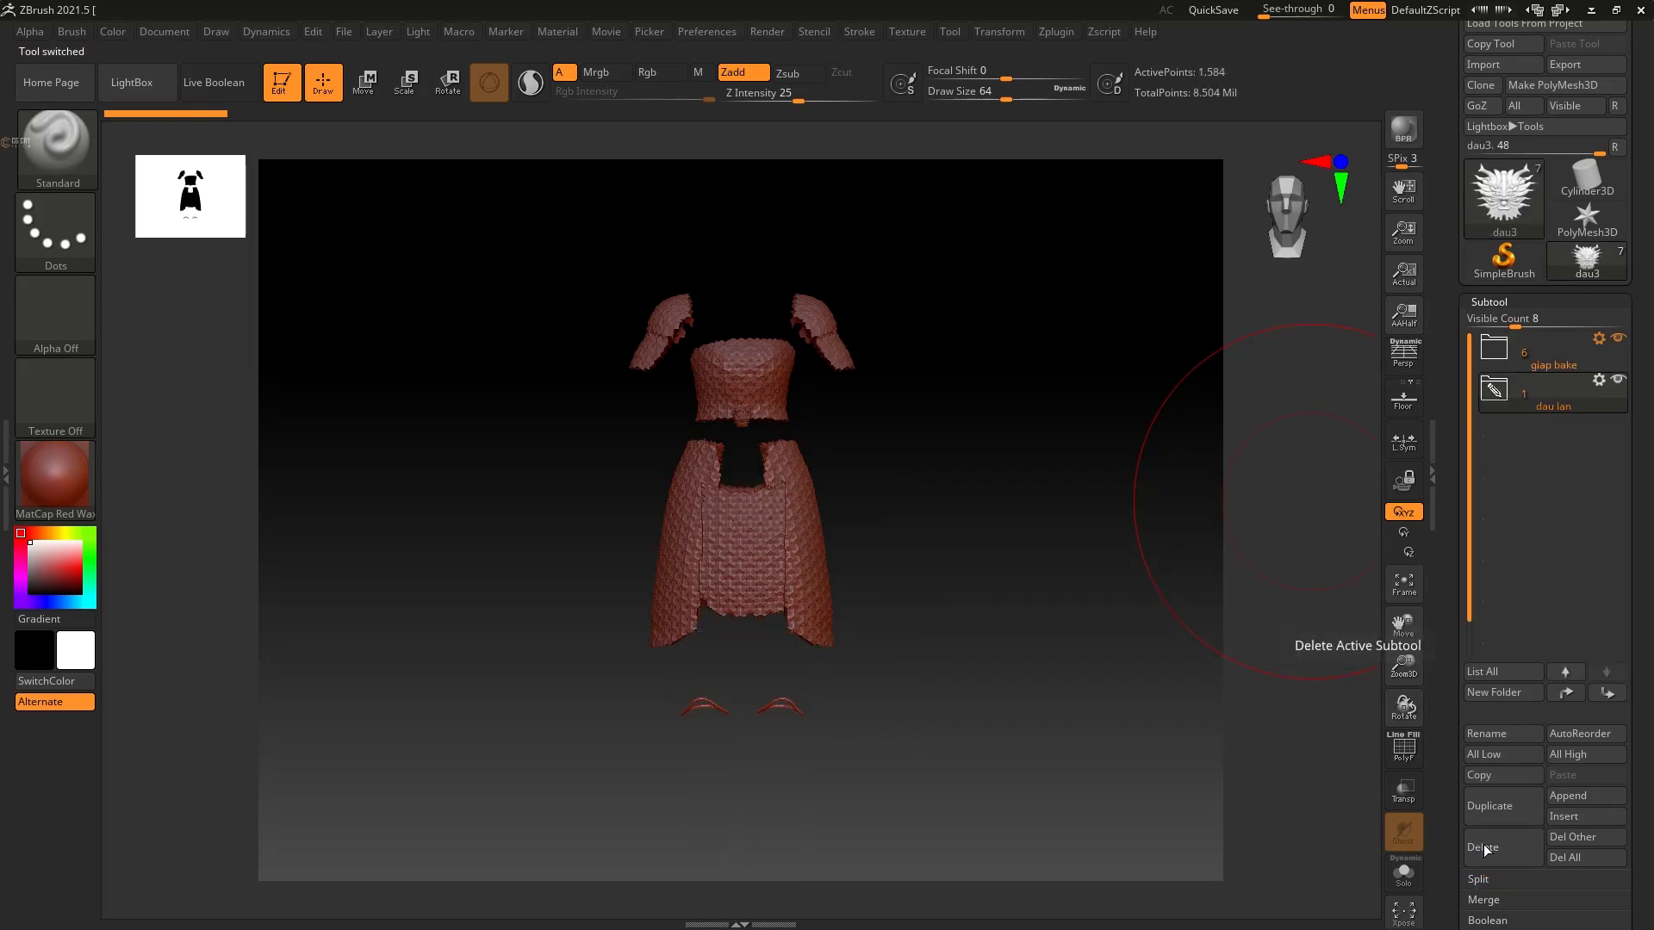
left_click(1503, 849)
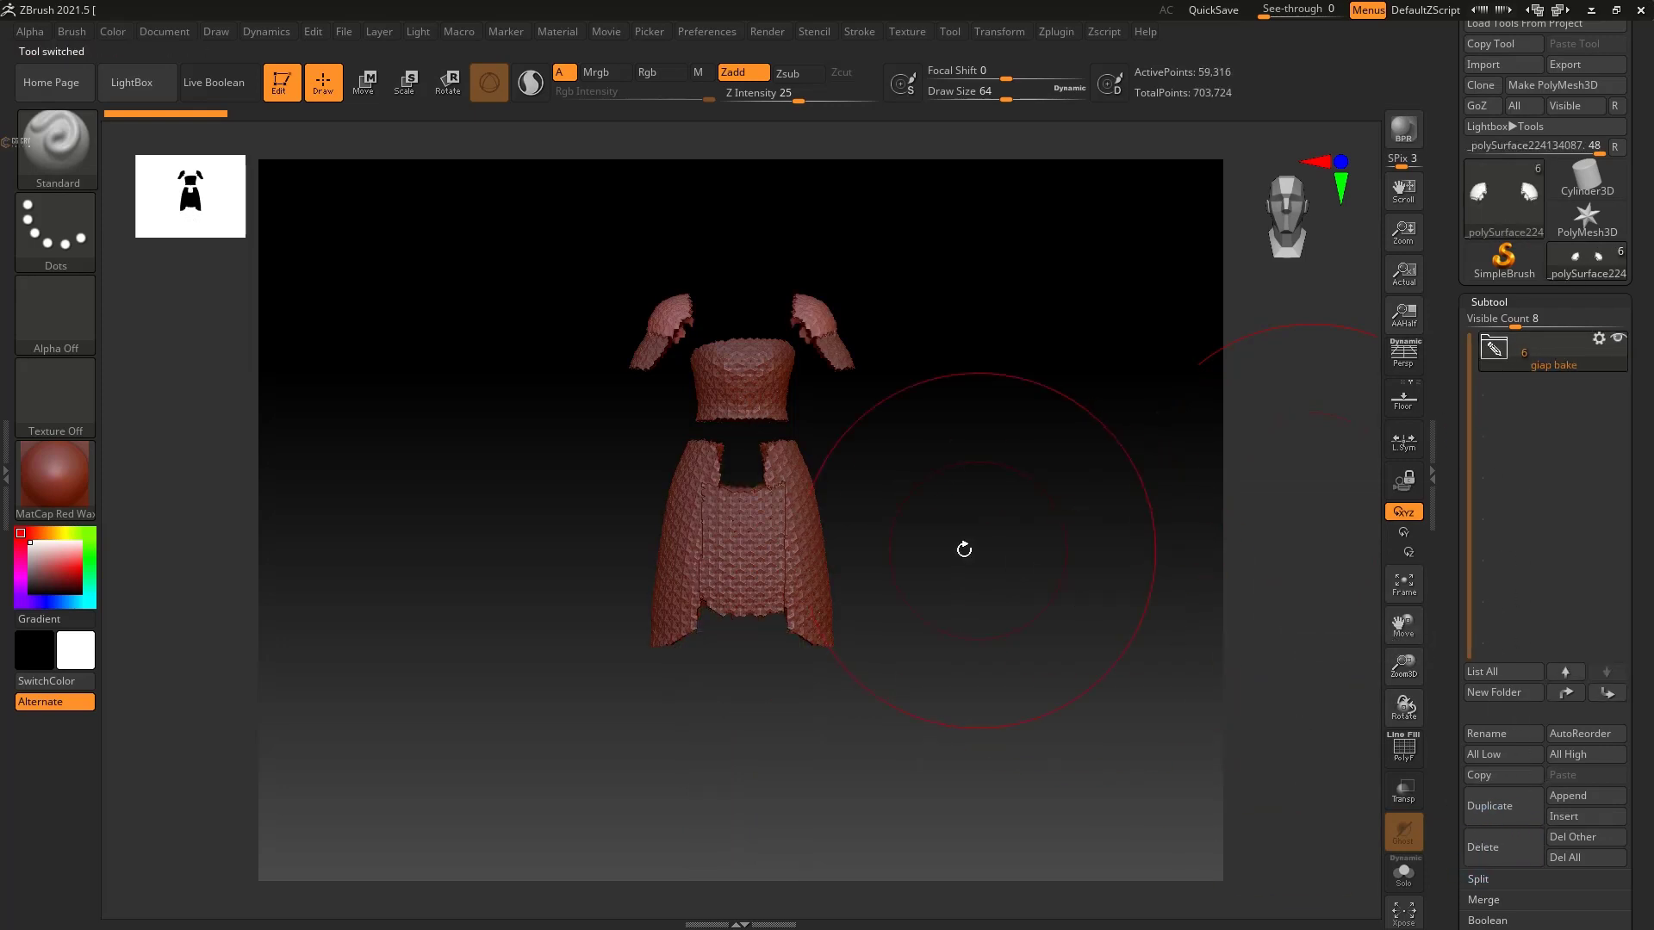
Step: Frame the faceted armour and expand the giap bake folder to list its subtools
mouse_move(1020, 443)
right_mouse_down("ctrl")
mouse_move(1002, 447)
mouse_move(1115, 564)
right_mouse_up("ctrl")
mouse_move(1115, 564)
left_mouse_down()
mouse_move(1033, 525)
mouse_move(1082, 509)
mouse_move(1000, 617)
left_mouse_up()
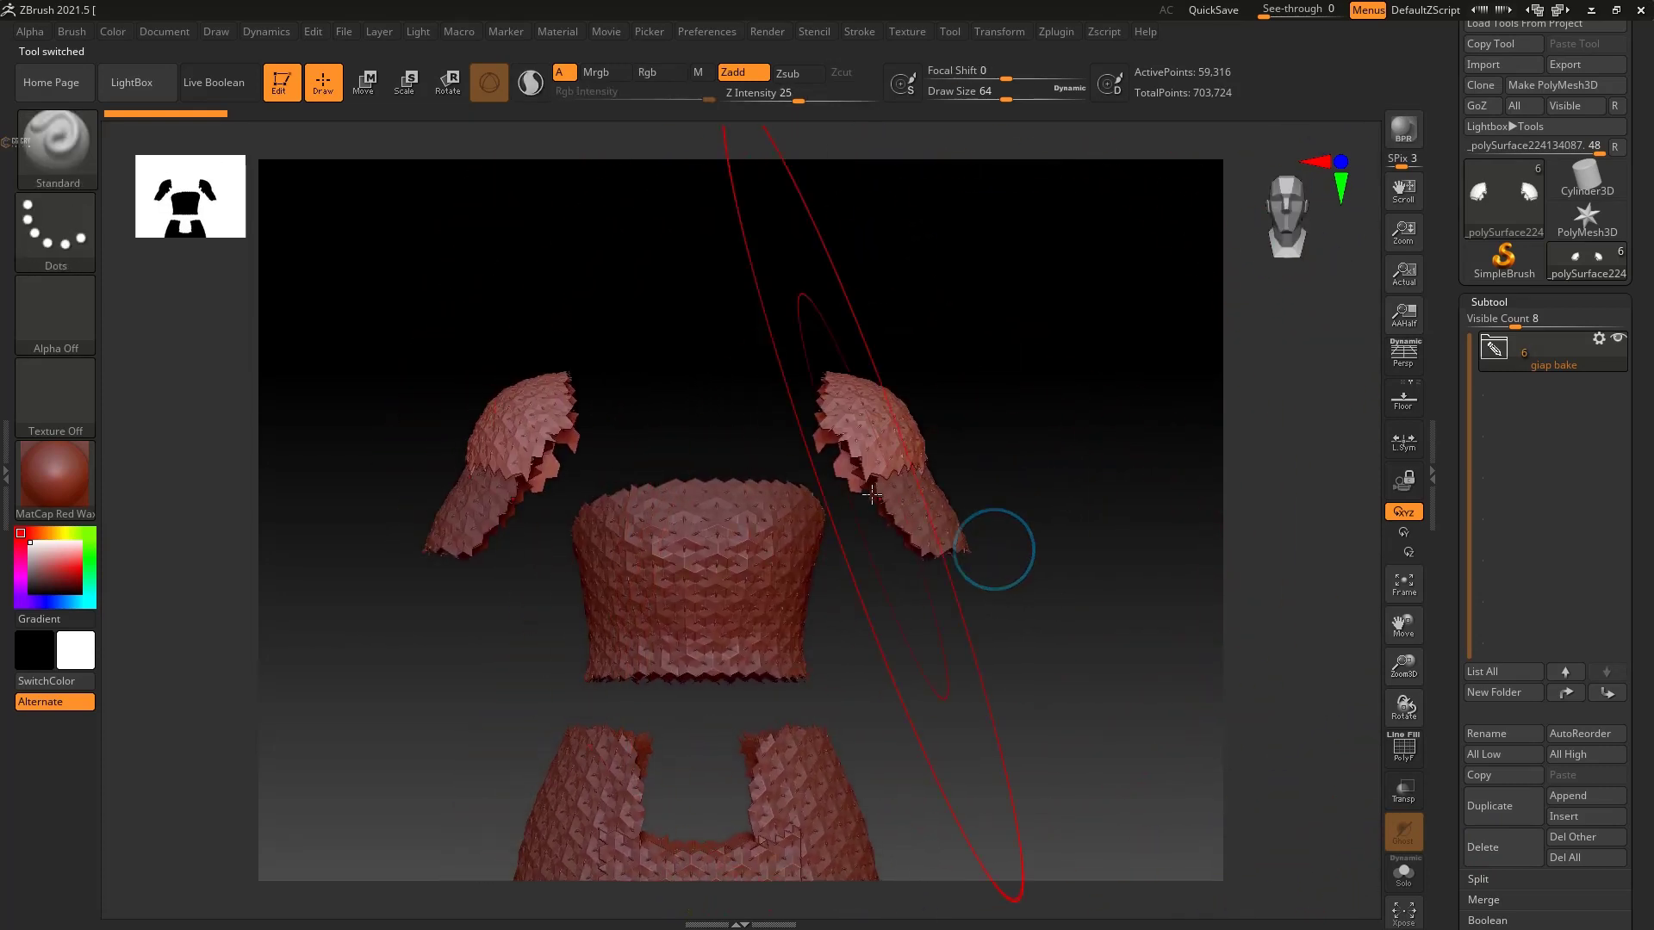
left_click_drag(1082, 528, 1016, 573, "alt")
key("f")
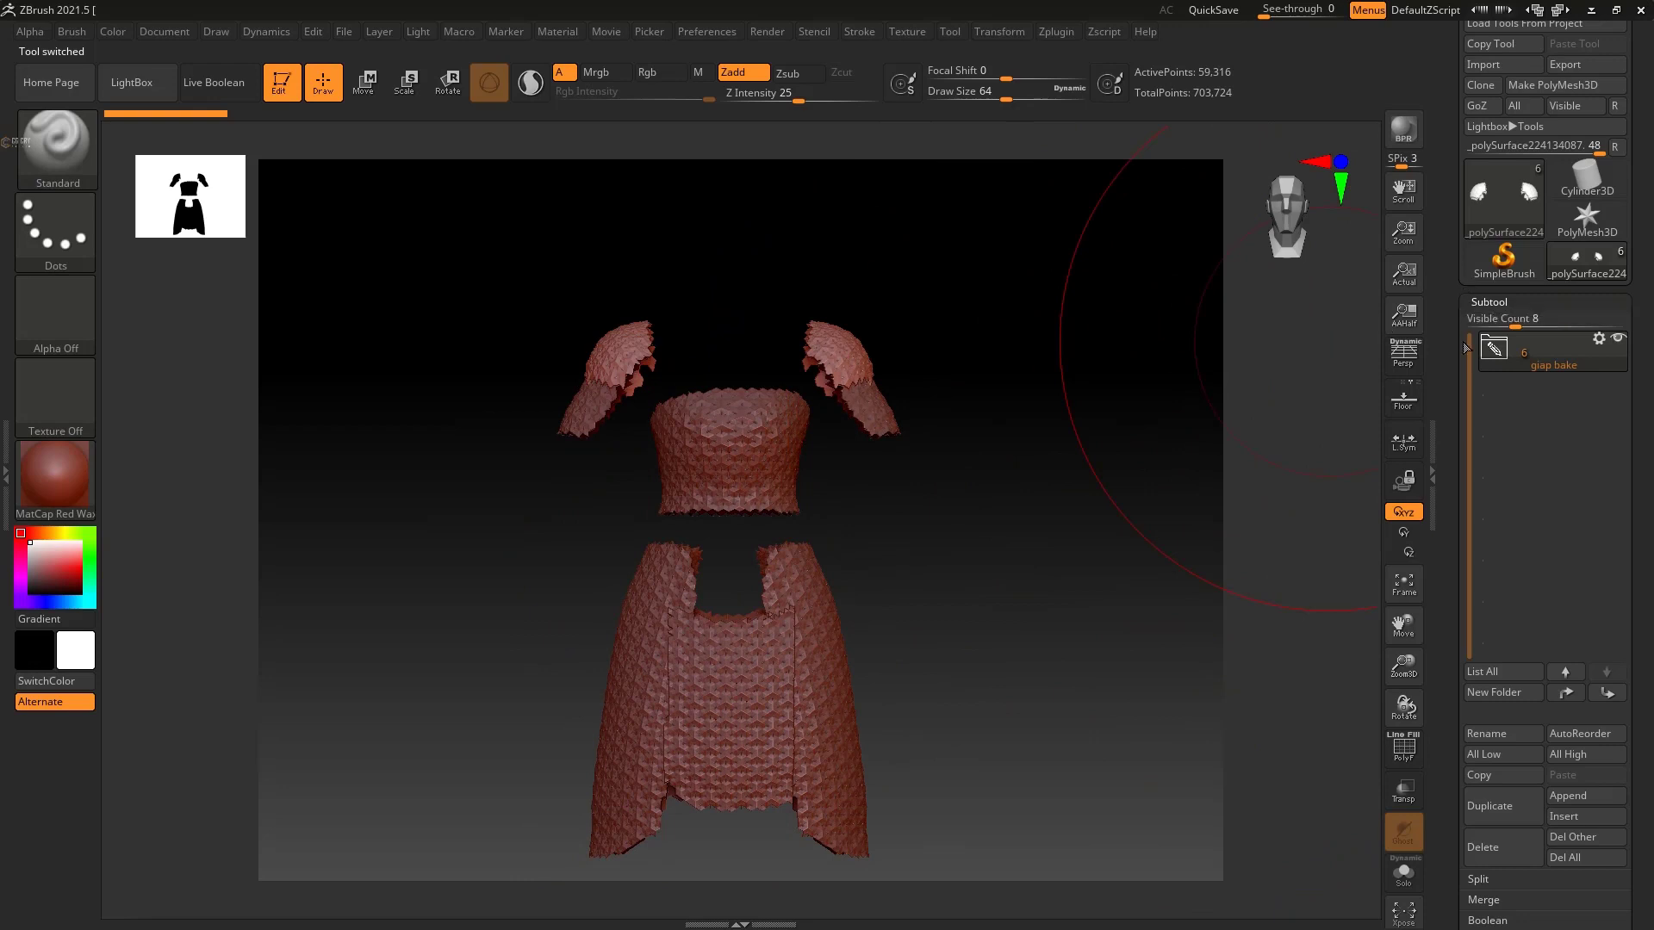
left_click(1467, 348)
Step: Orbit around the outfit, briefly toggling PolyFrame to inspect the sleeves
mouse_move(1200, 450)
left_mouse_down()
mouse_move(1090, 450)
mouse_move(1053, 407)
mouse_move(1056, 436)
mouse_move(1033, 421)
mouse_move(990, 435)
left_mouse_up()
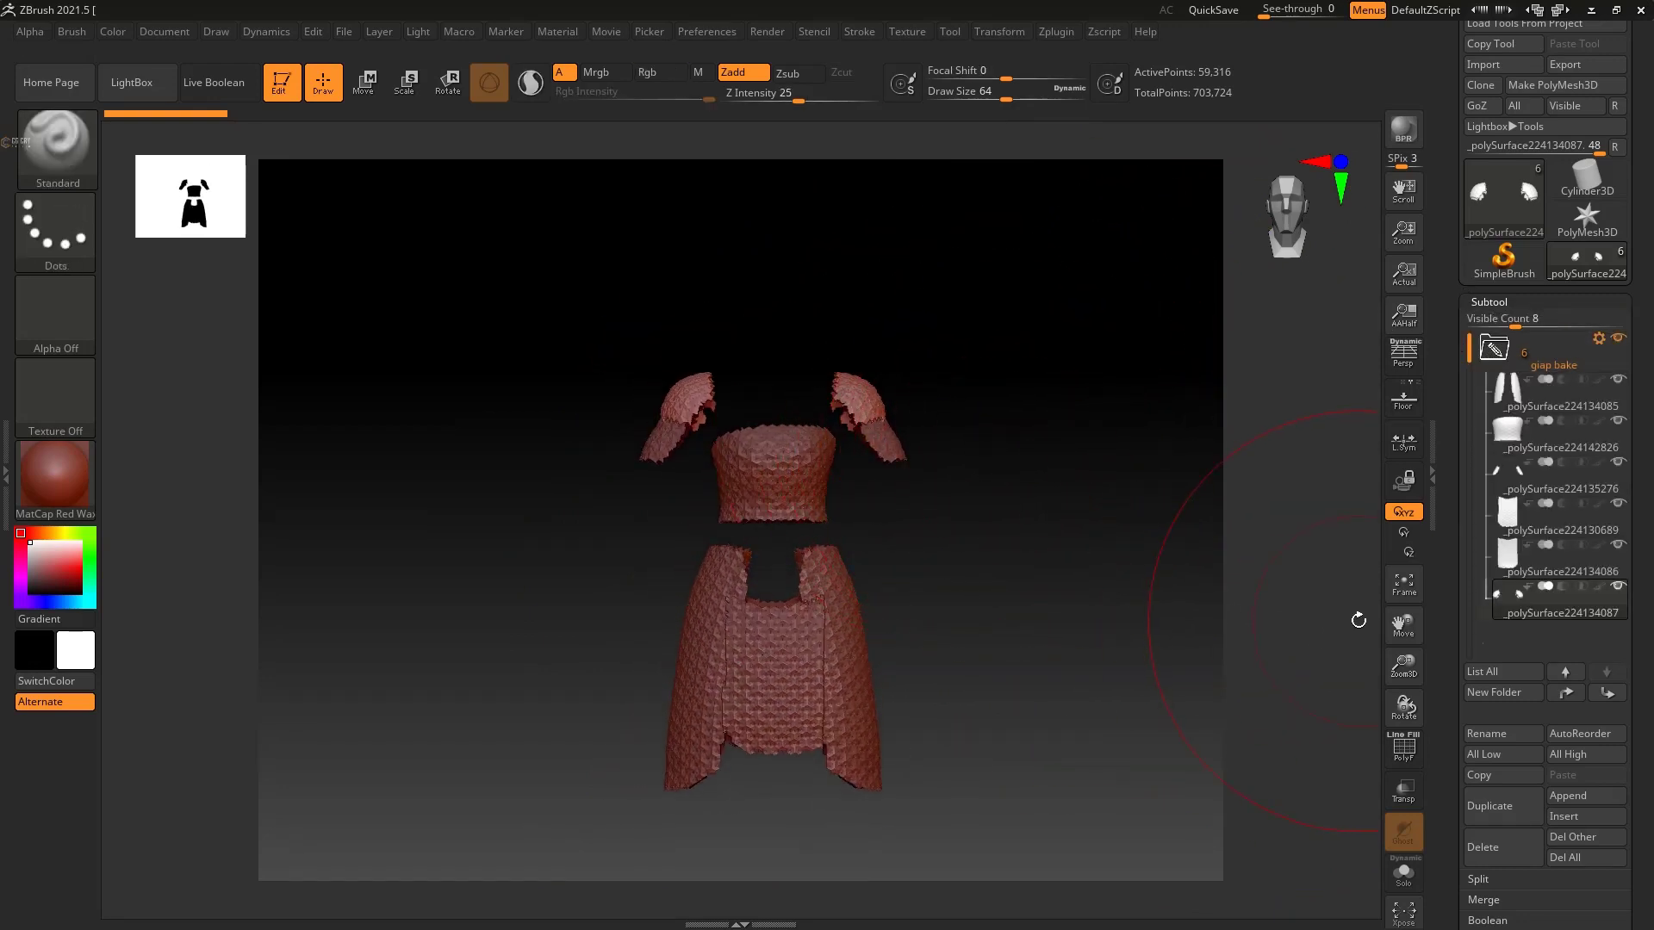
scroll(1453, 770, "down", 1)
scroll(1452, 770, "down", 1)
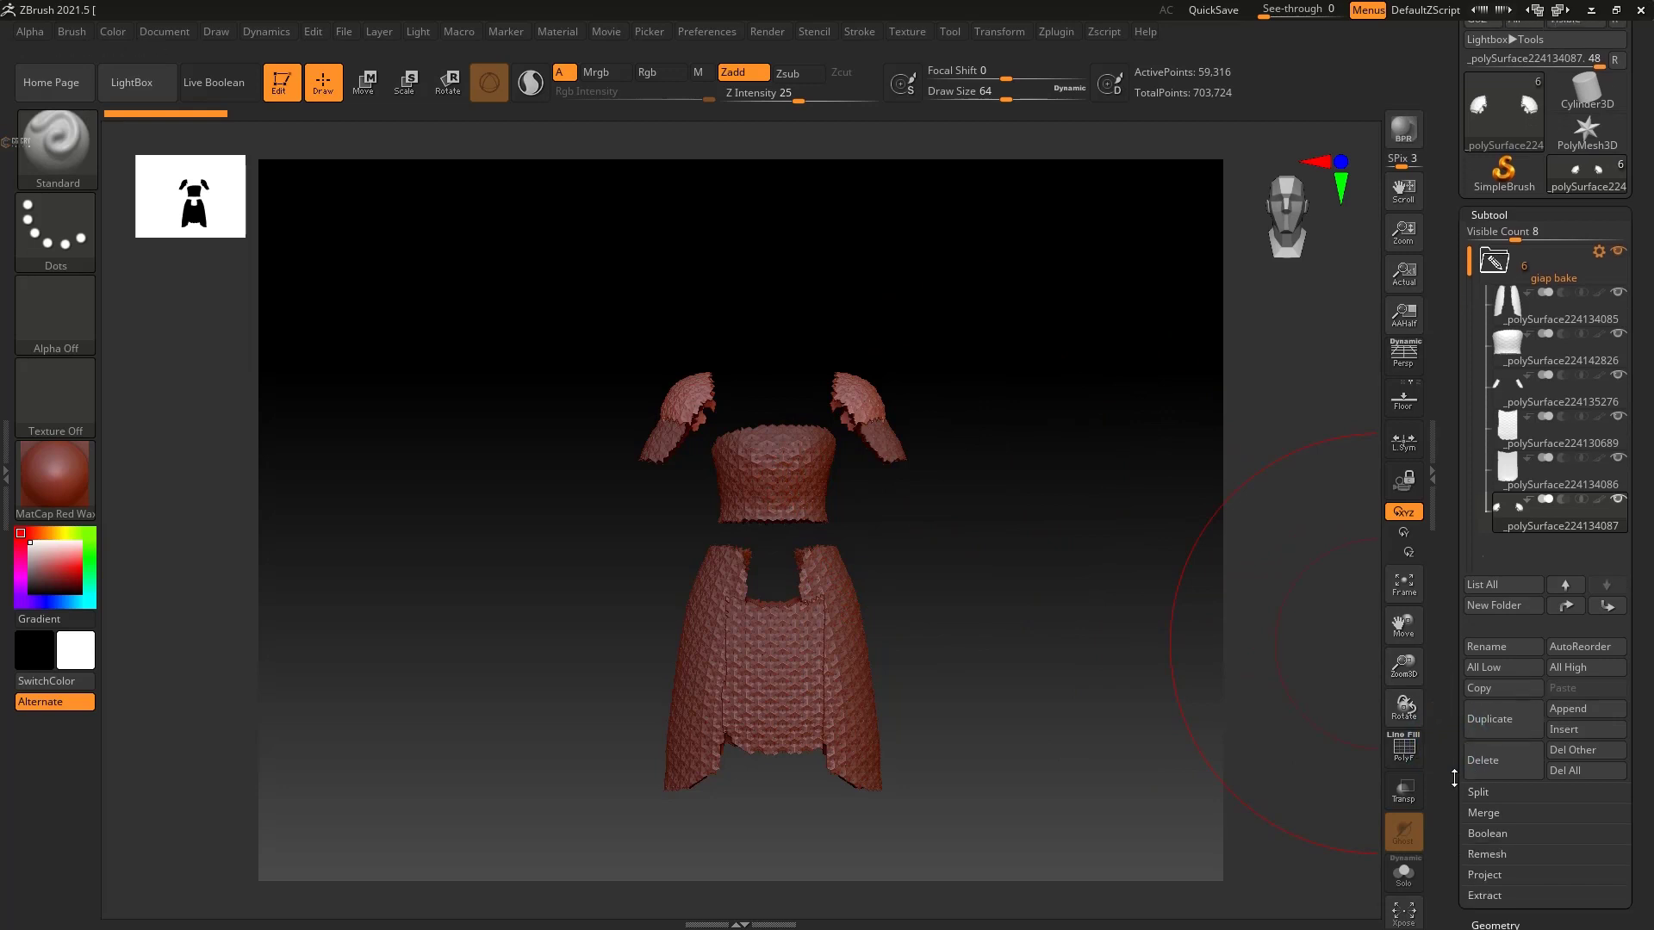
key("shift+f")
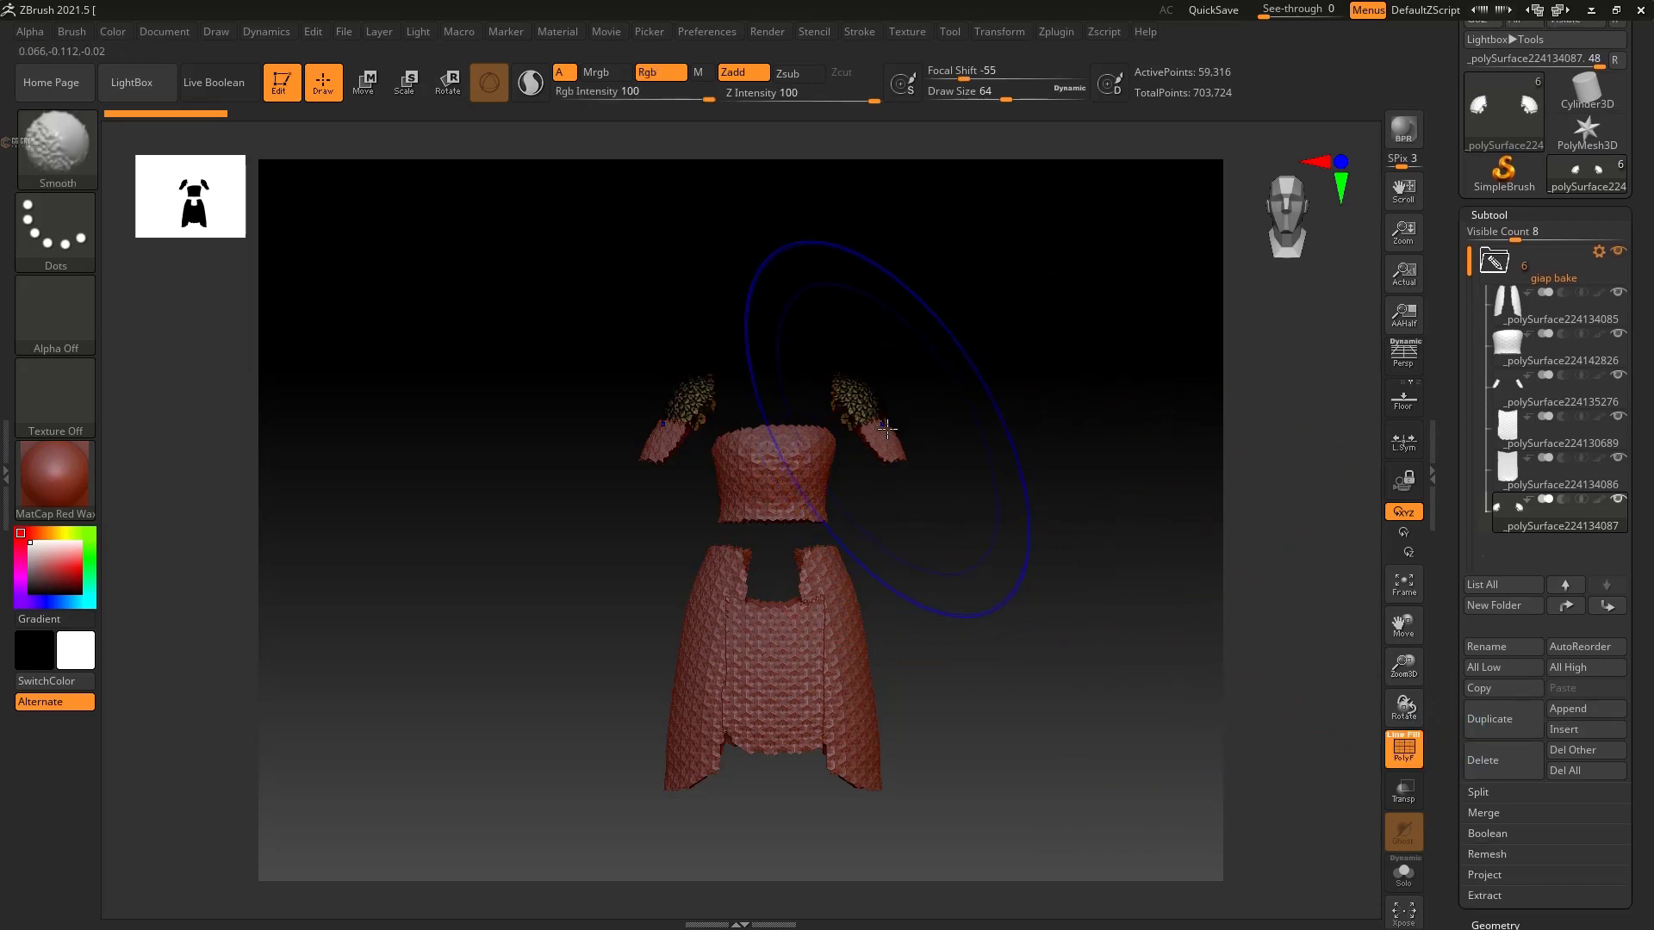
key("shift+f")
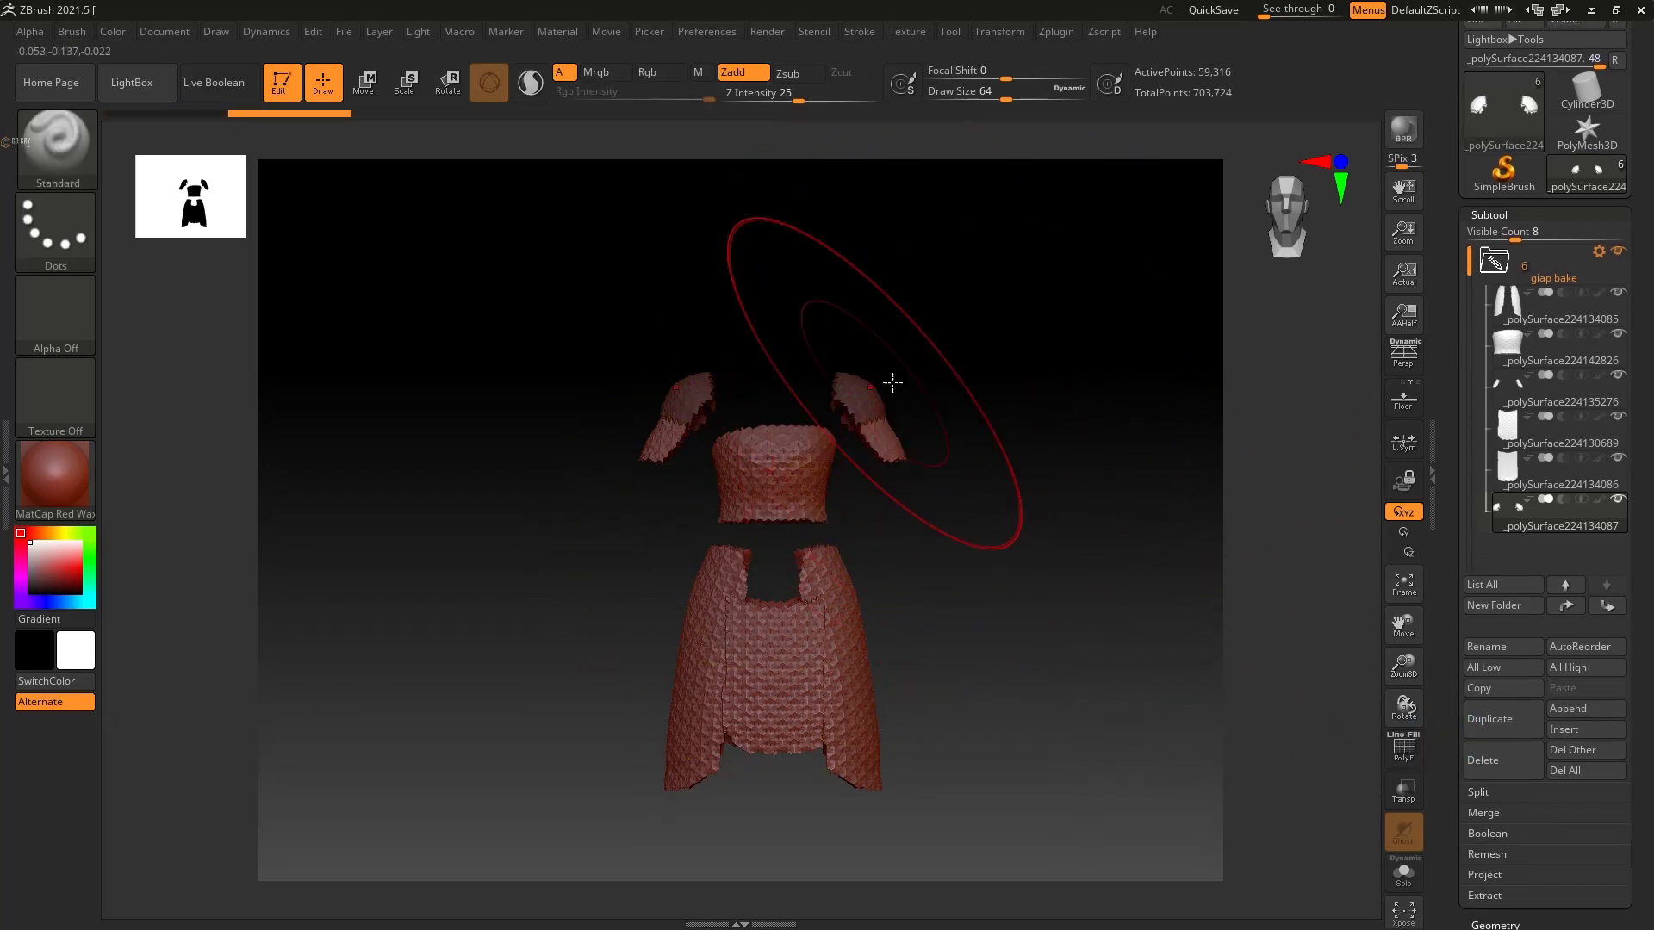
right_click_drag(972, 344, 974, 401, "ctrl")
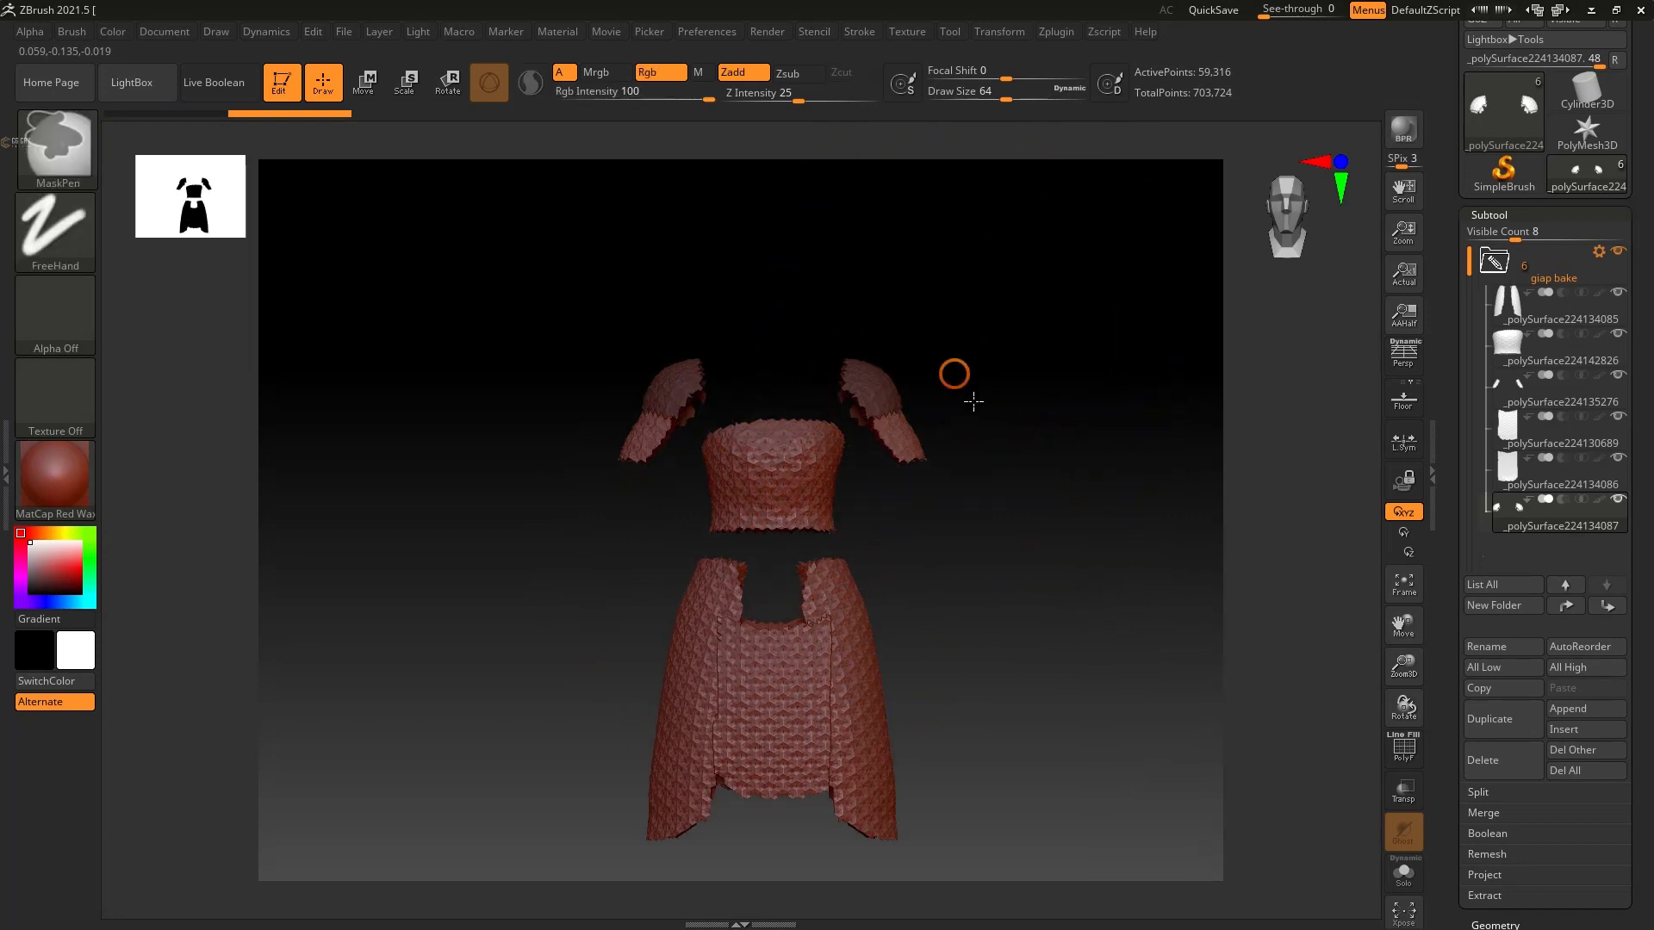
left_click_drag(920, 333, 962, 517)
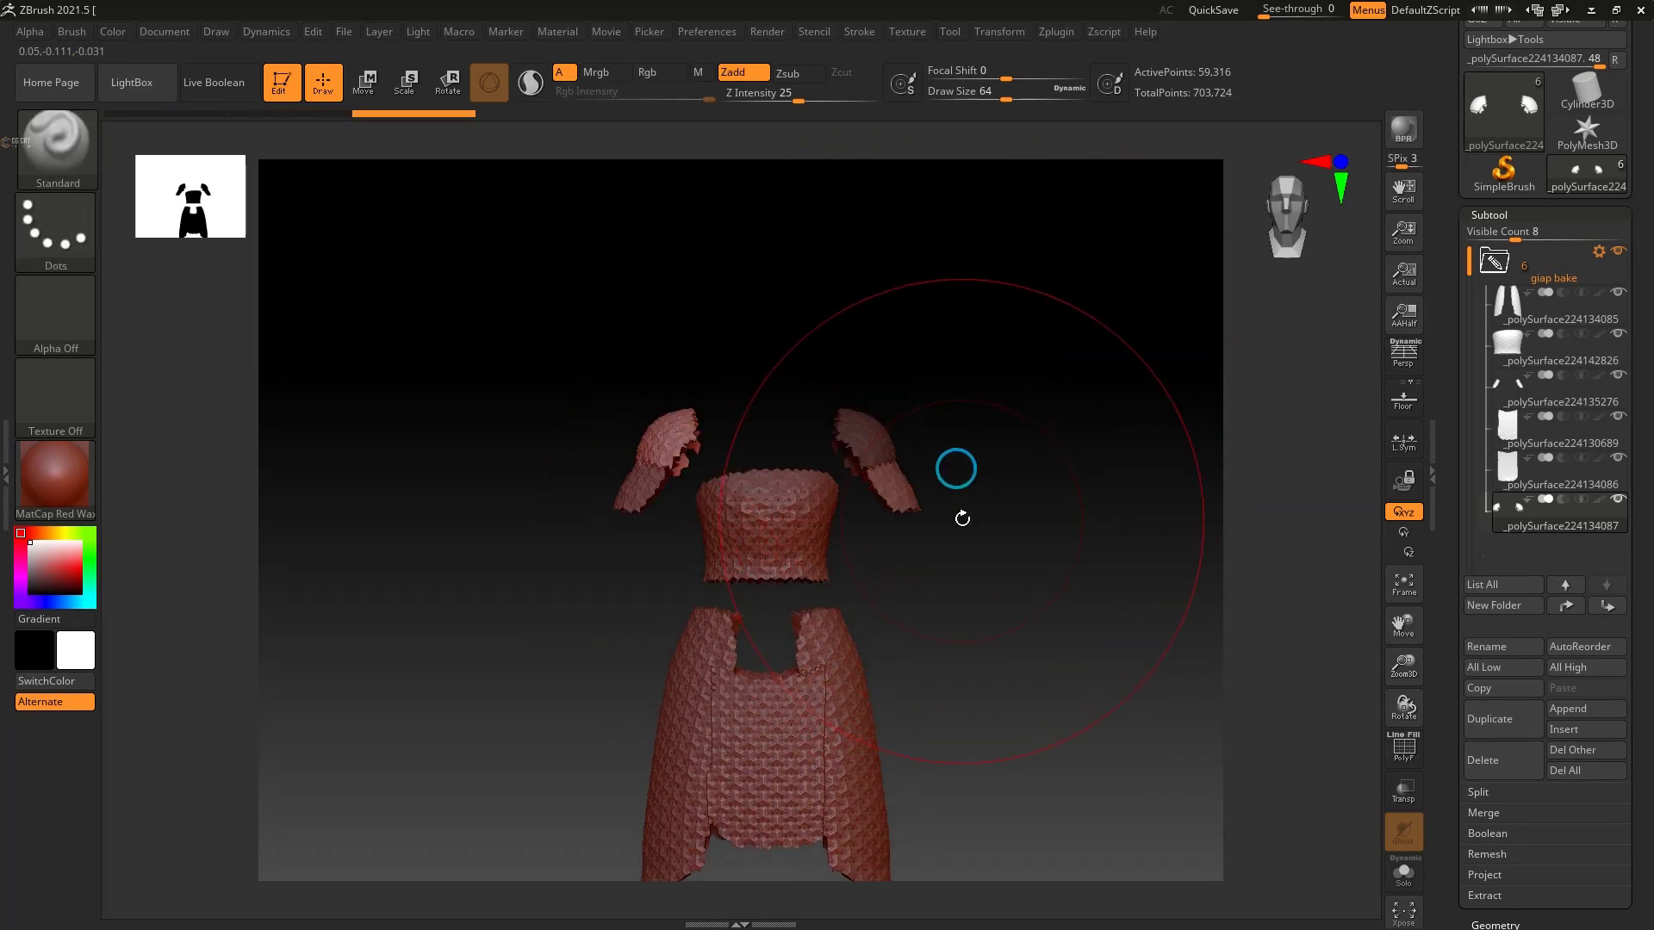
Step: Hide the top, skirt and sleeve subtools and make _polySurface224134087 the active subtool
left_click(1403, 872)
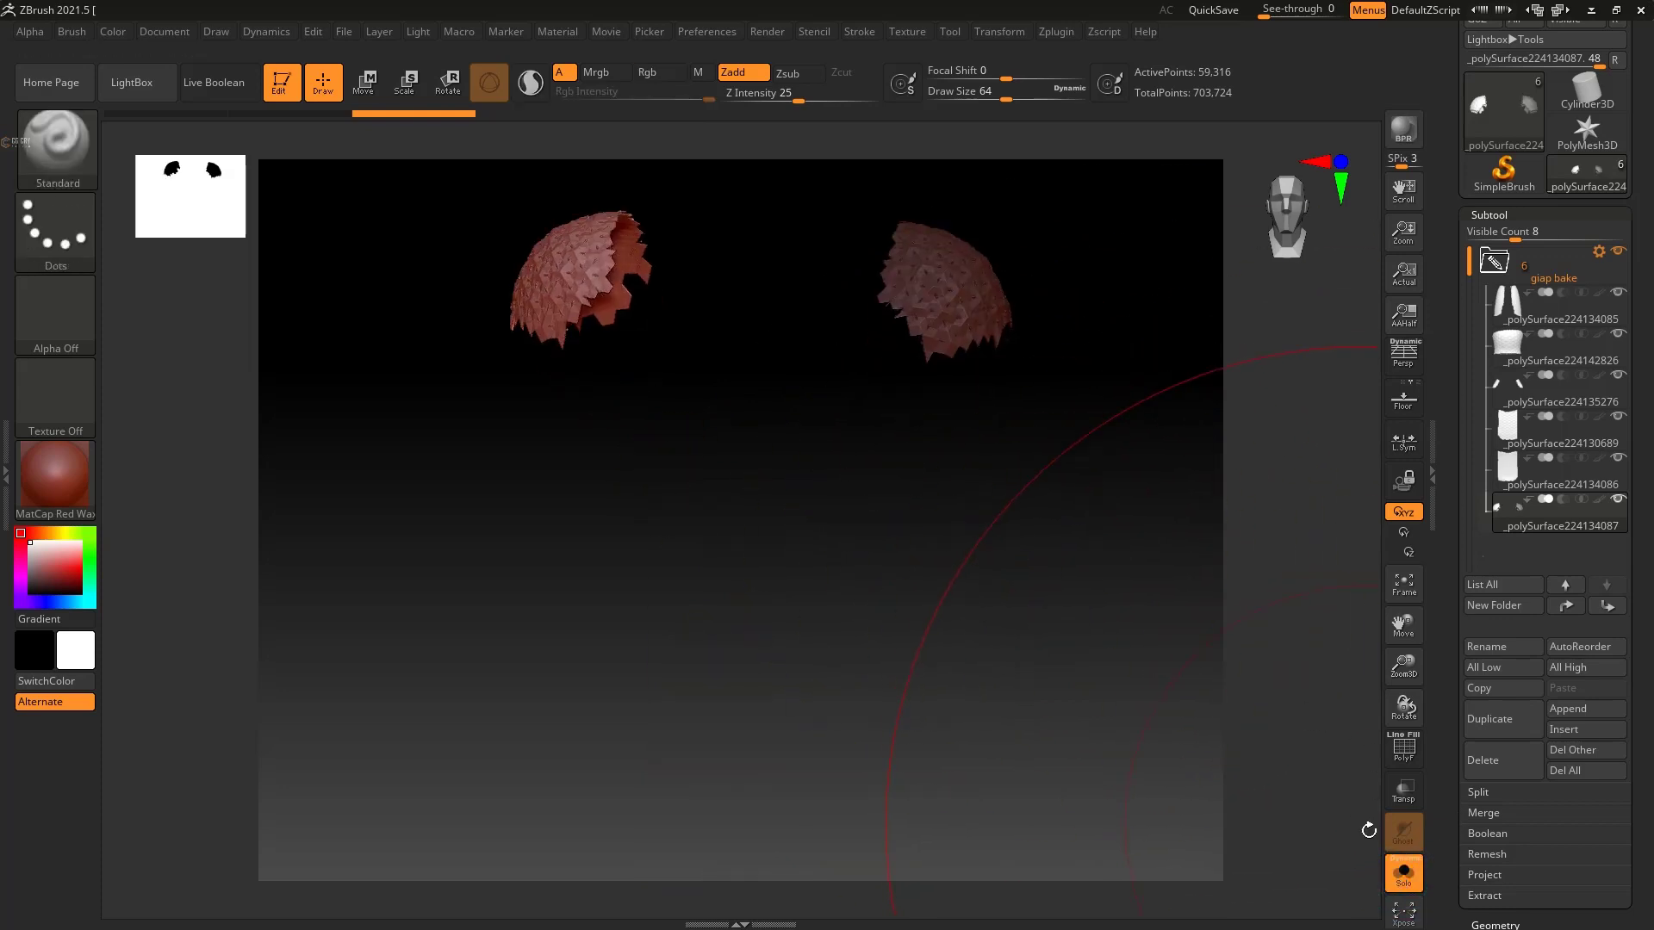
left_click(1403, 871)
left_click(1617, 333)
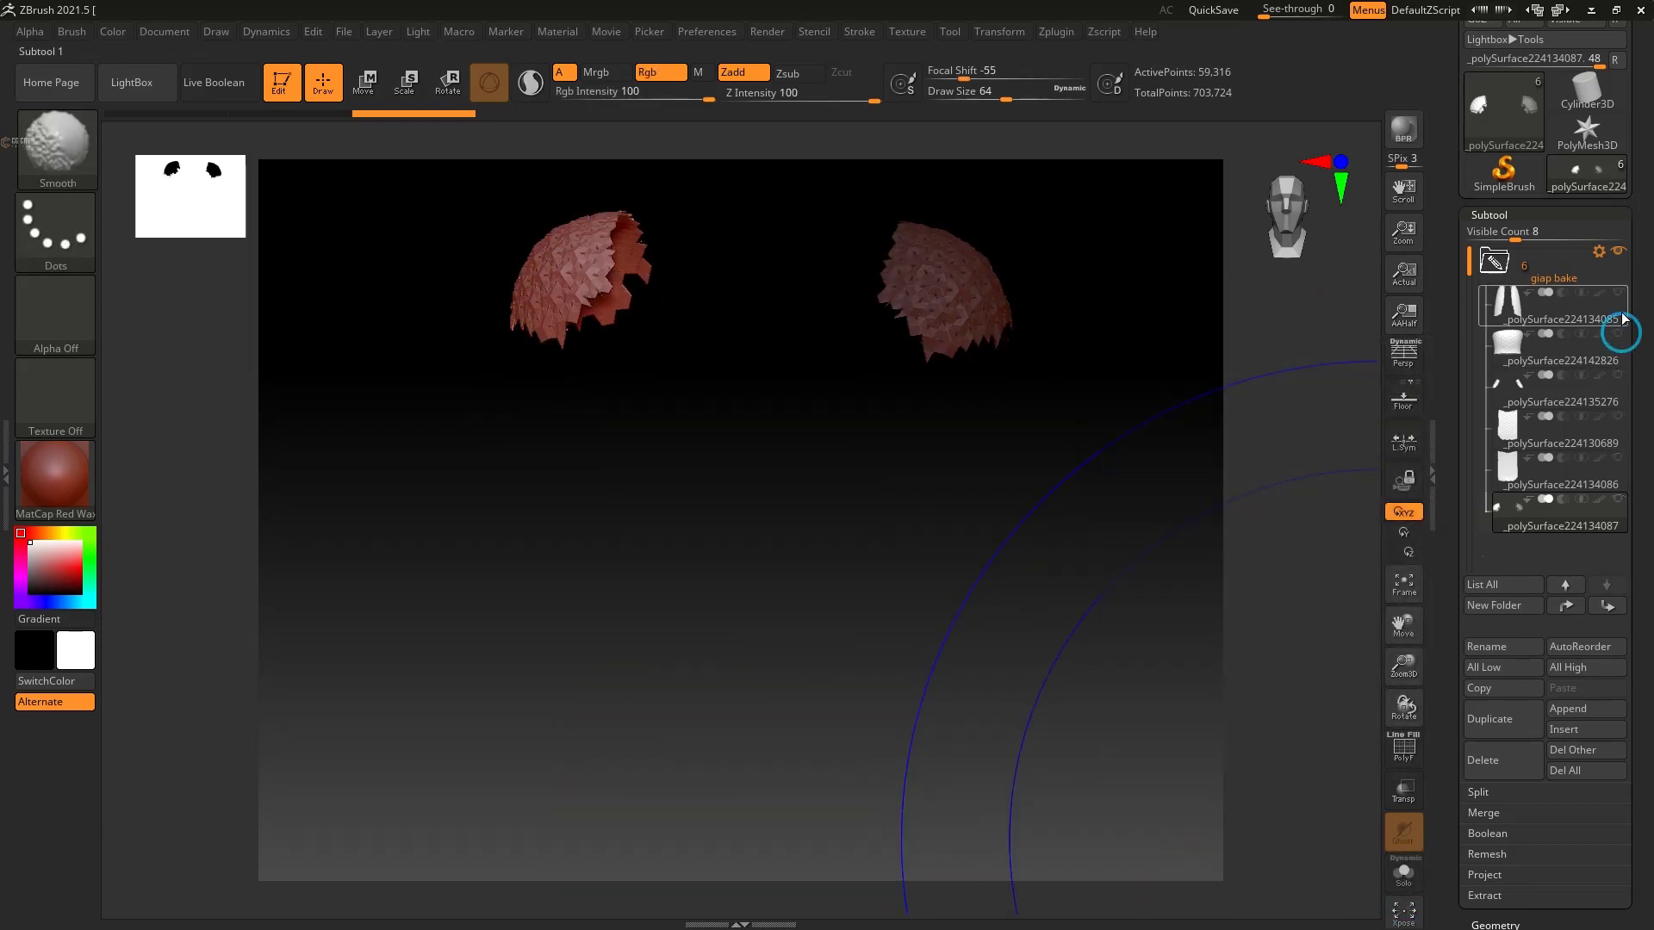
left_click(1617, 292)
left_click(1534, 317)
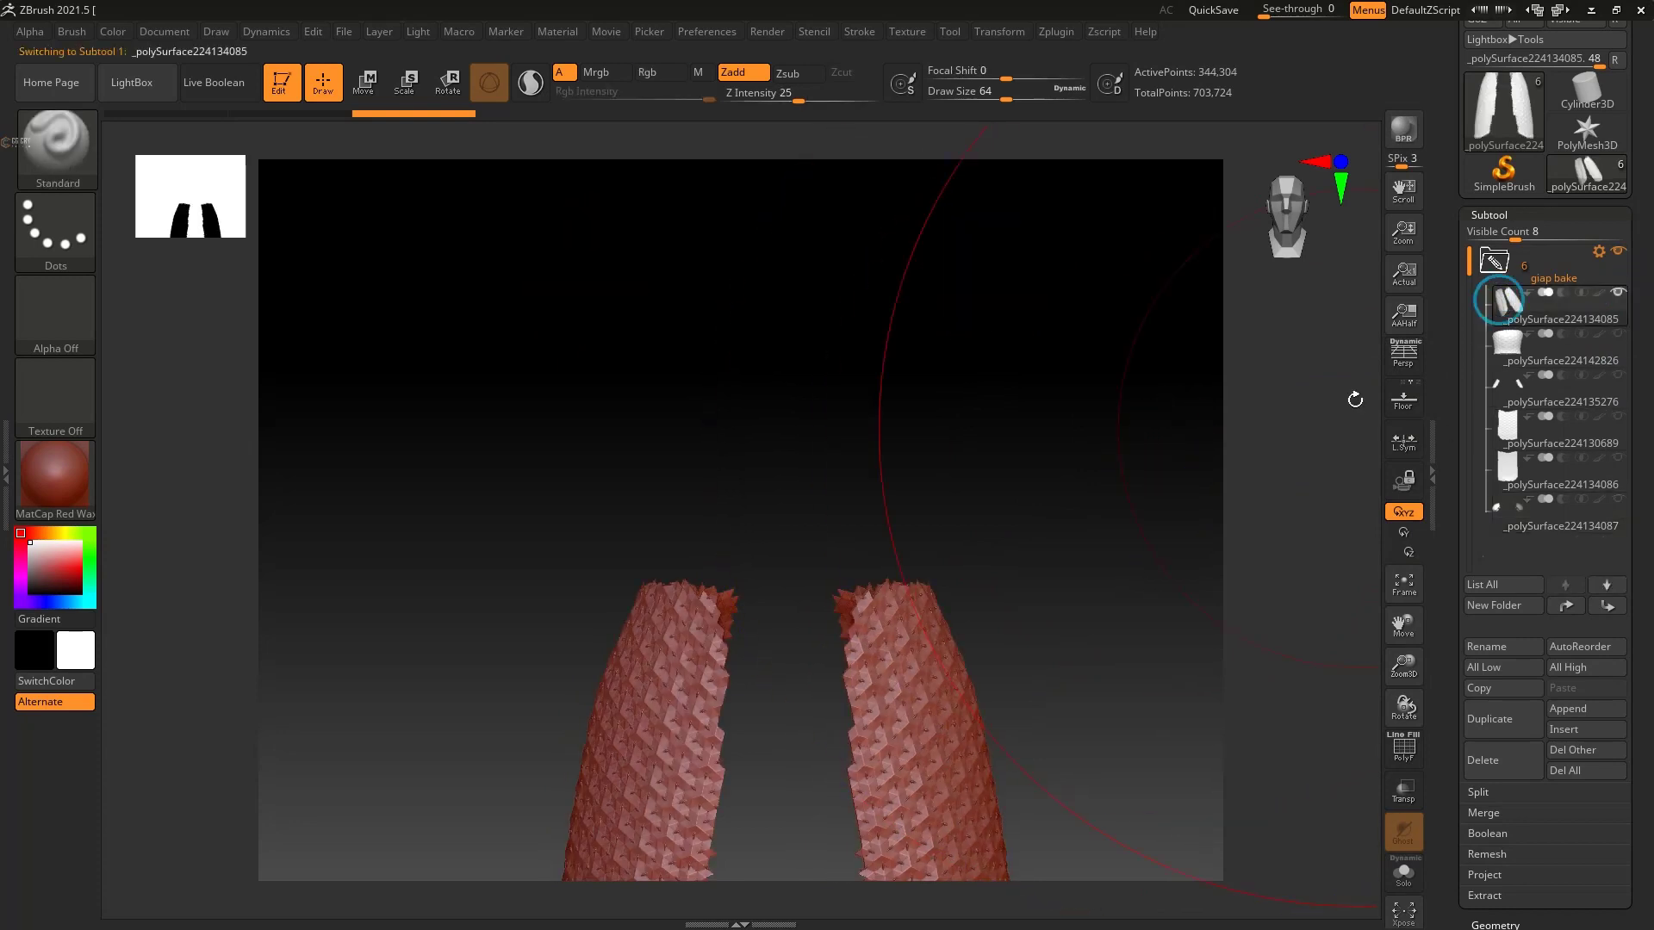
left_click(1516, 389)
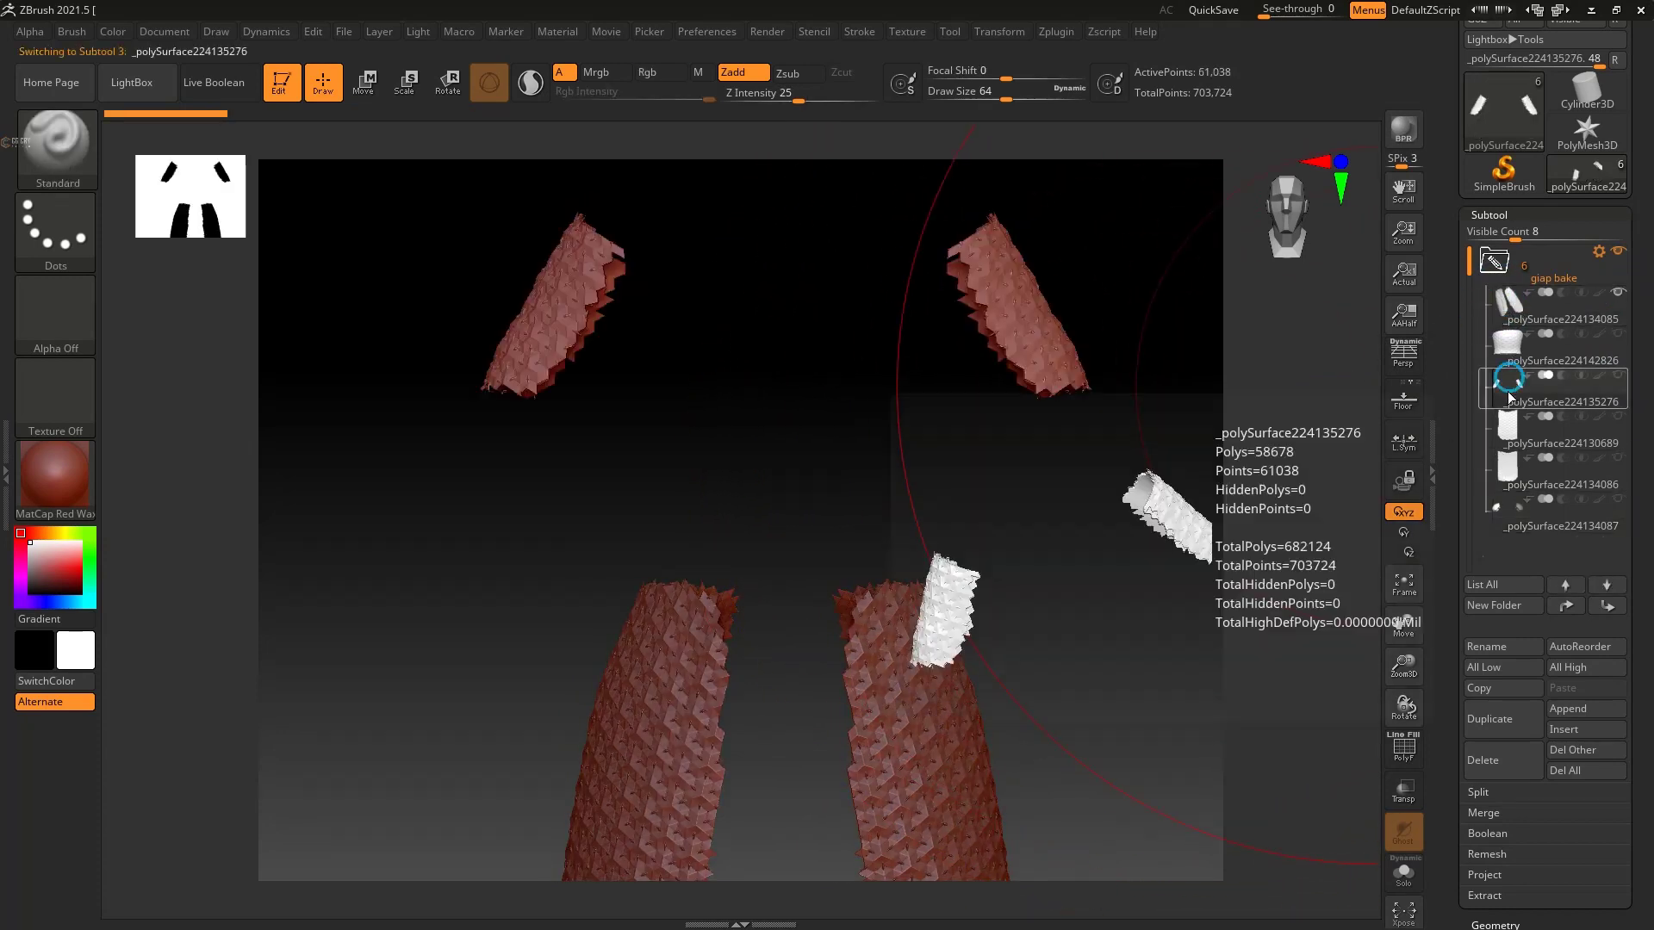
left_click(1499, 522)
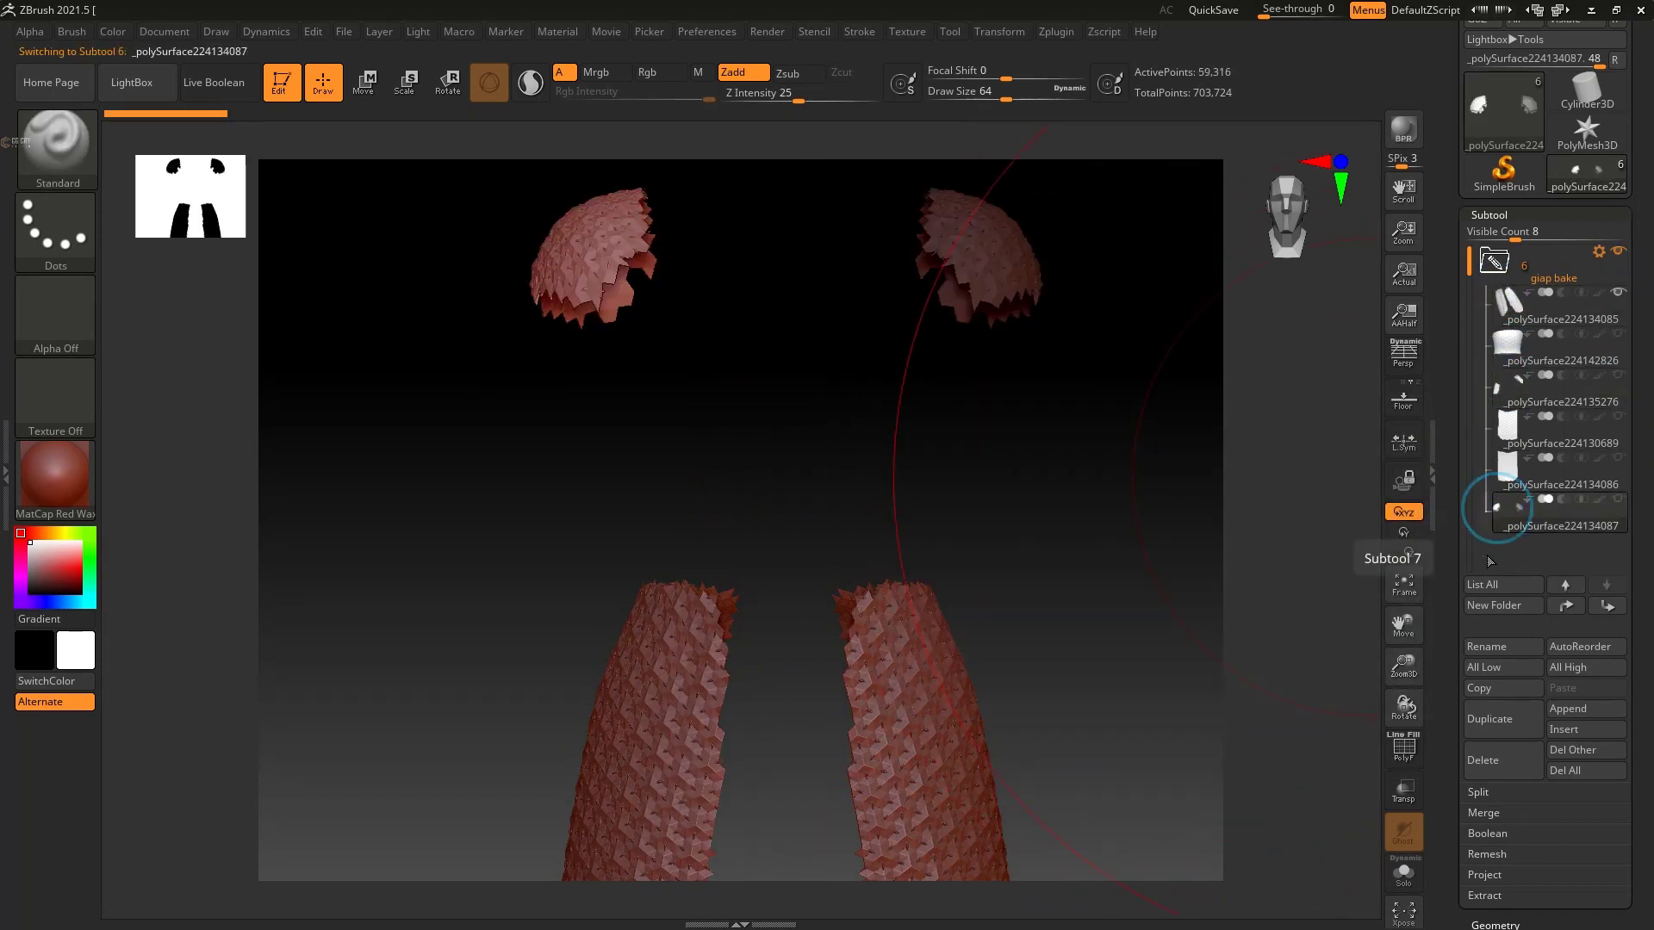
left_click(1616, 298)
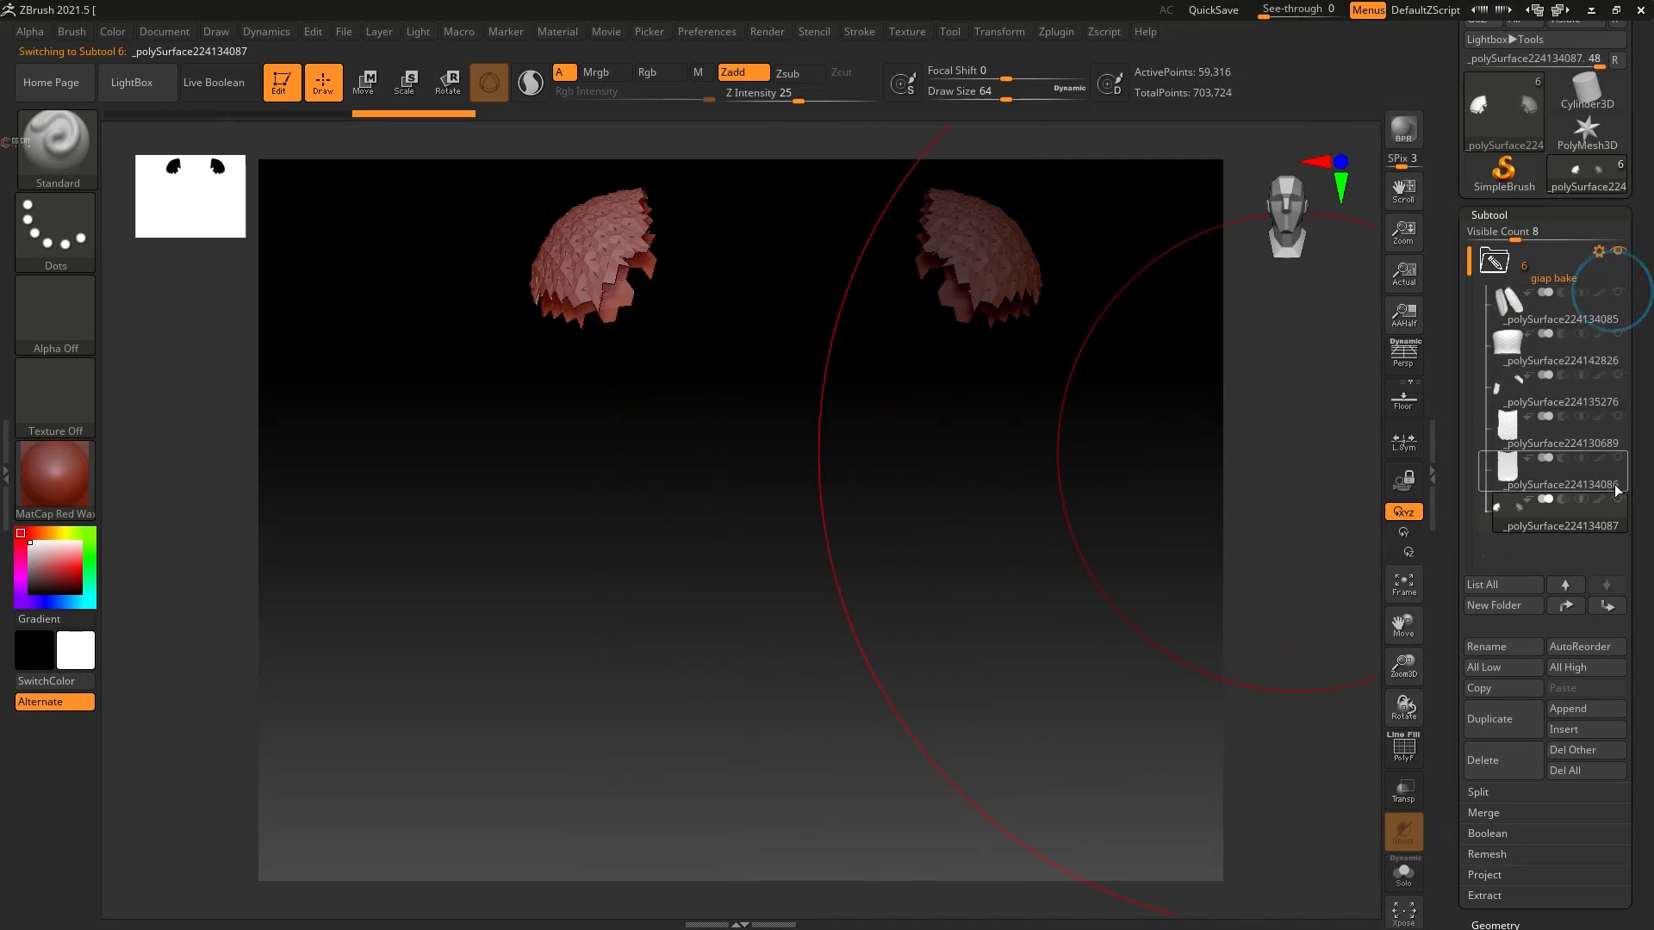
left_click_drag(982, 462, 812, 356)
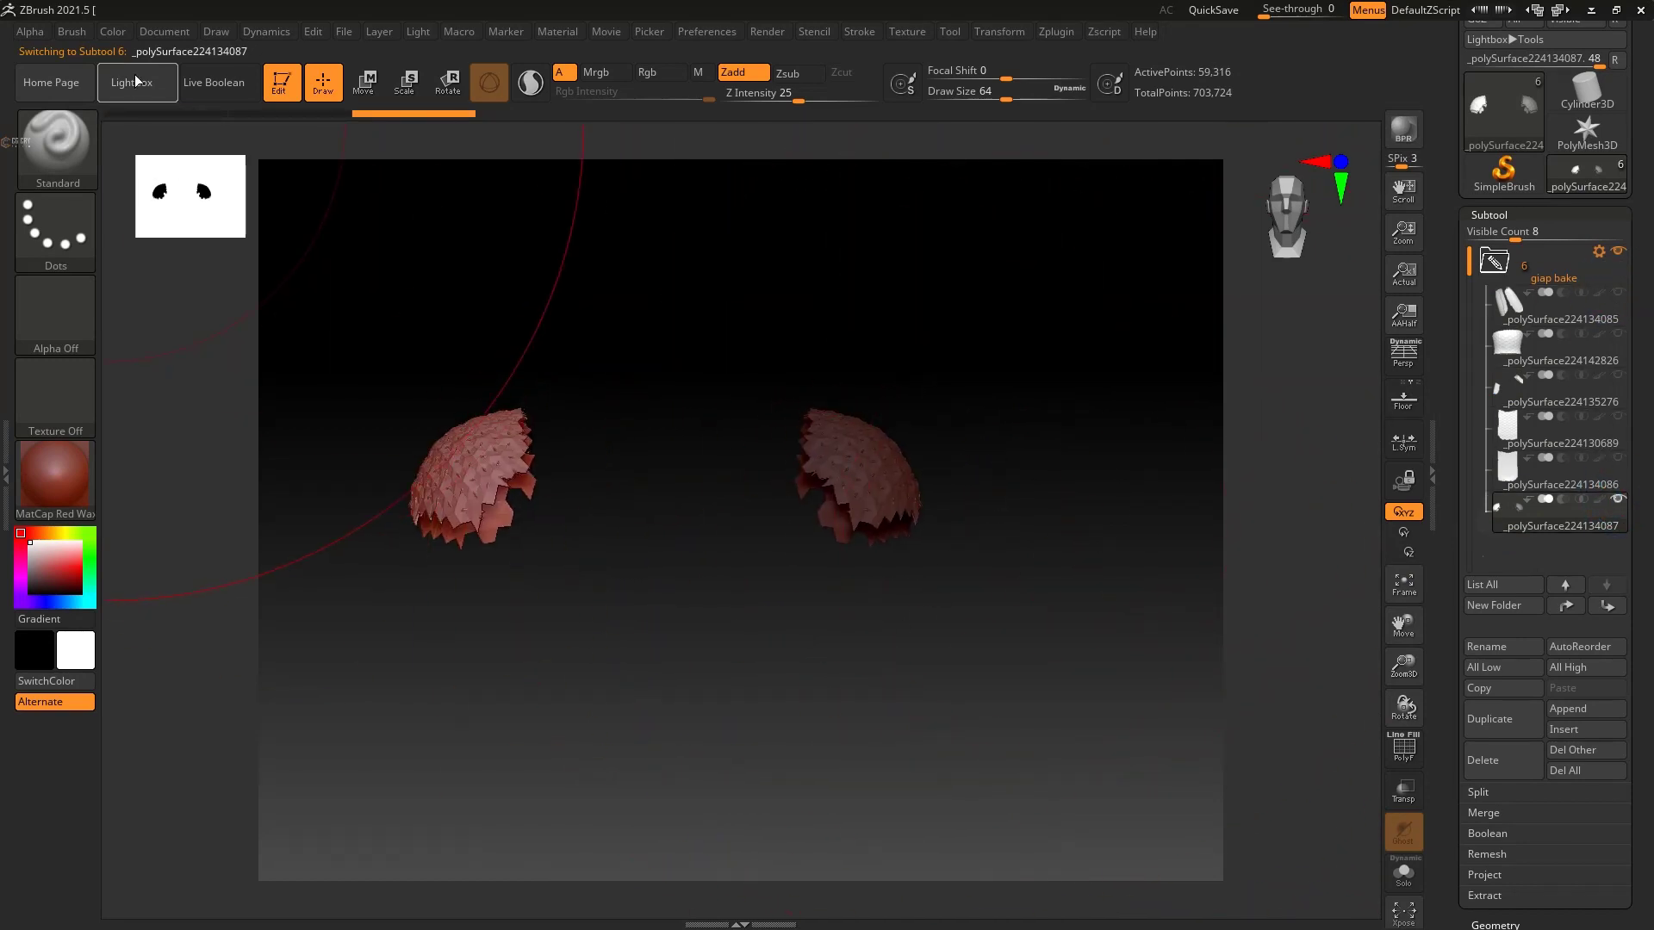
Step: Start a new document without saving the current one
left_click(163, 31)
left_click(220, 249)
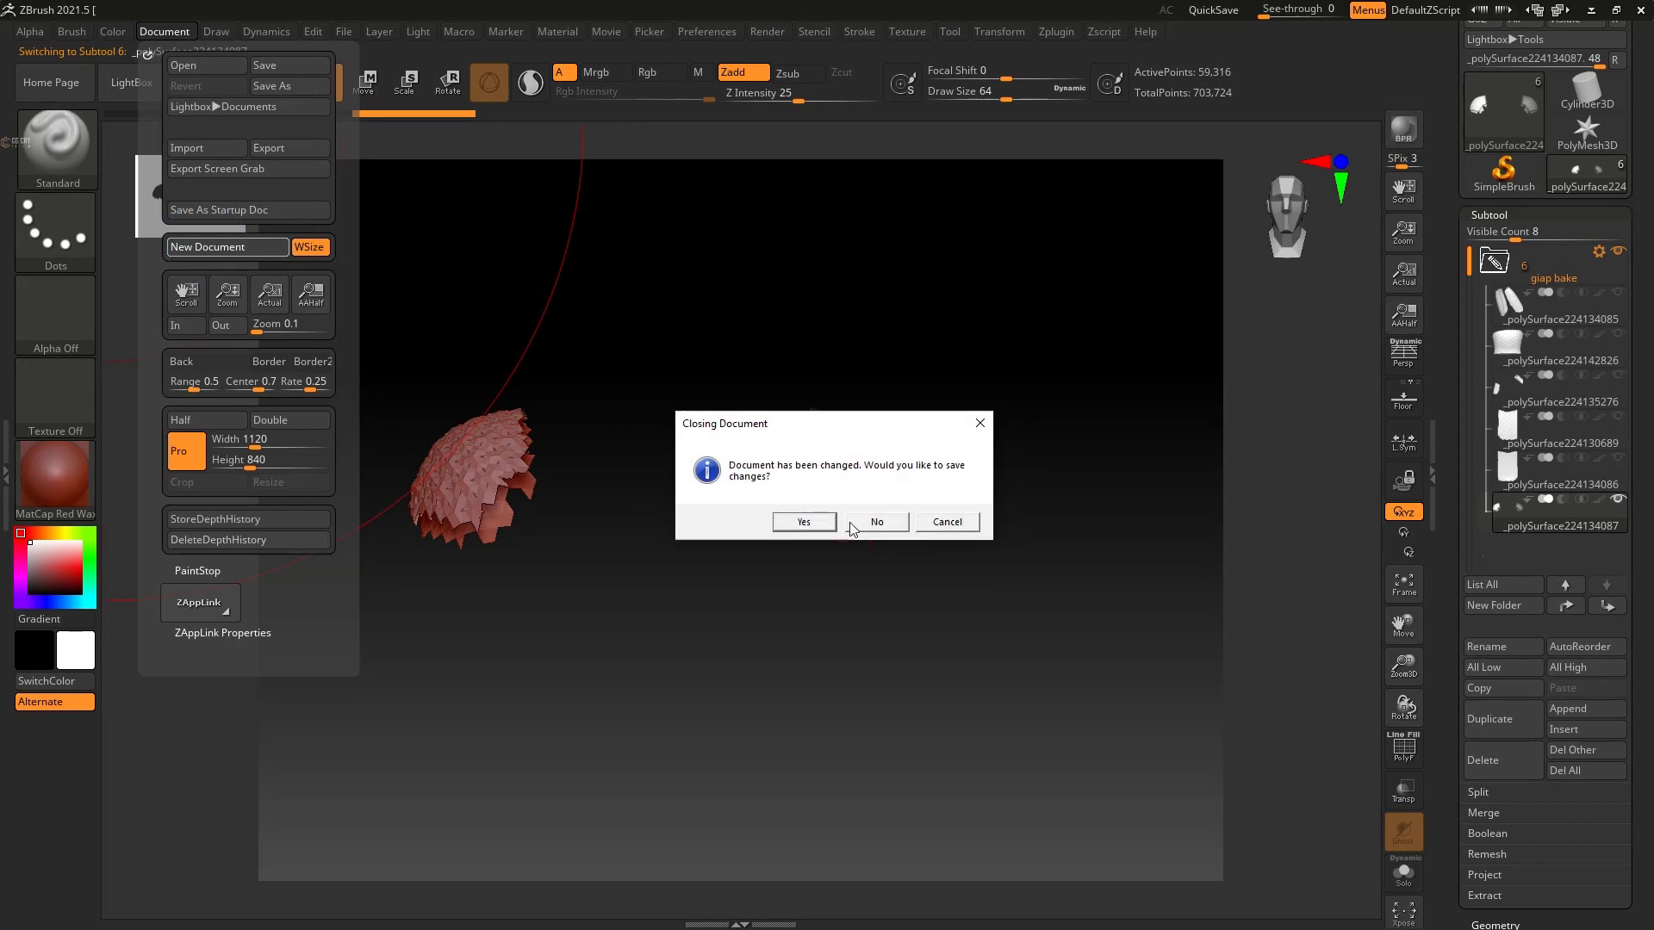
left_click(875, 527)
Step: Redraw the shoulder plates in Edit mode with SkinShade4 material, then switch to the browser
key("t")
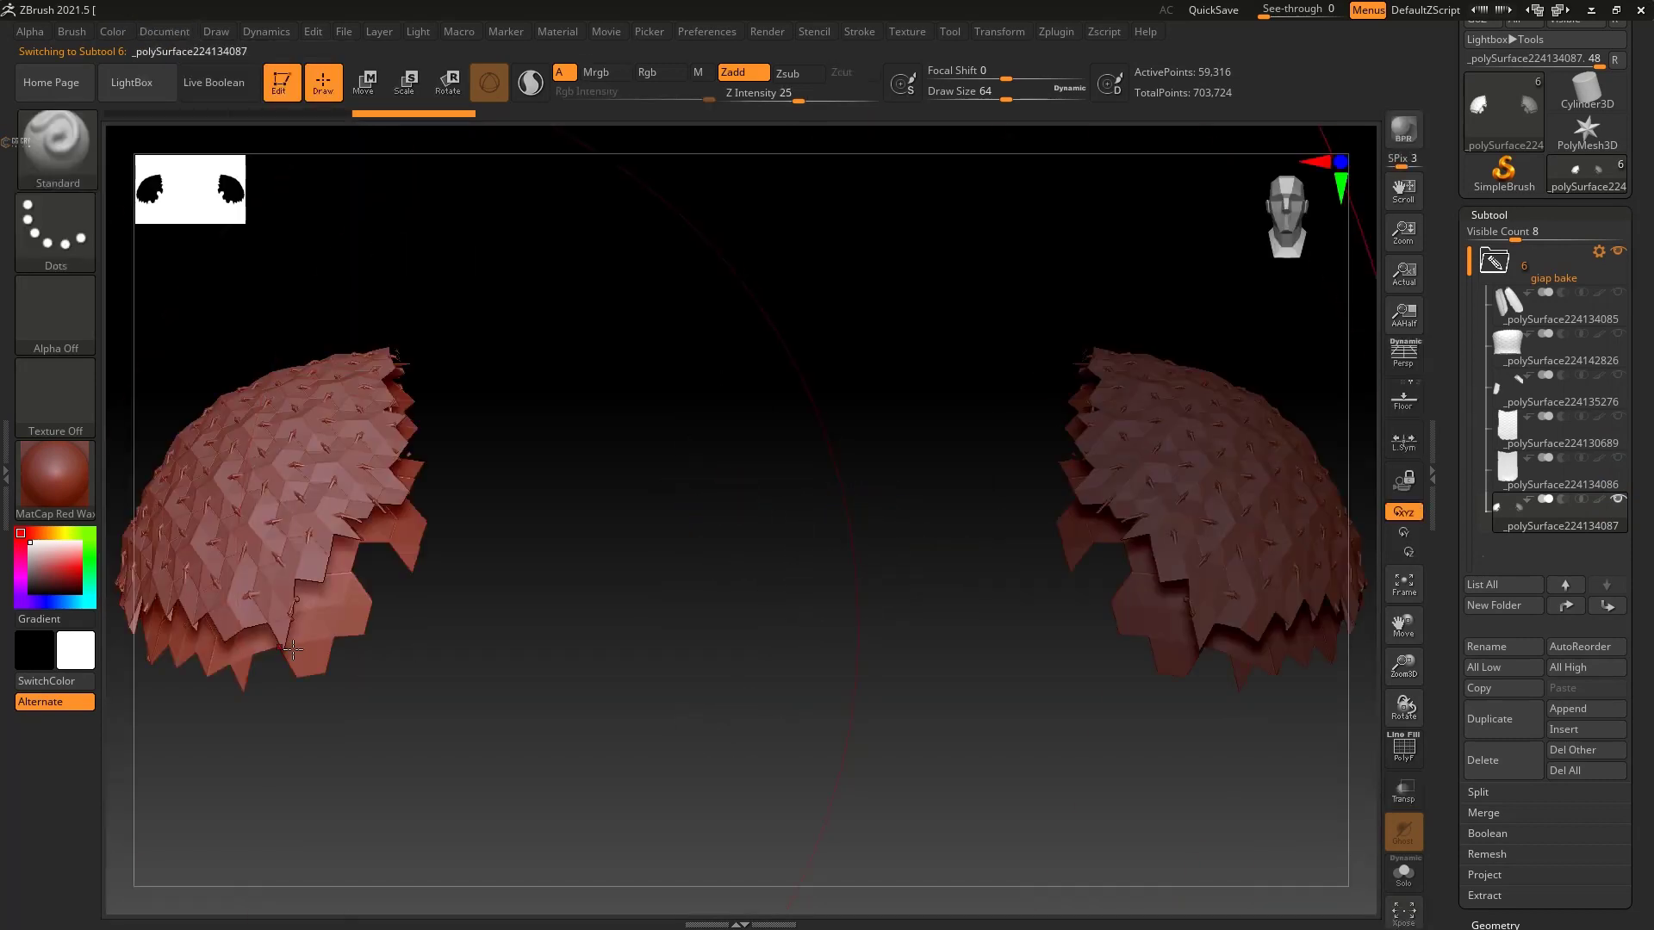
key("m")
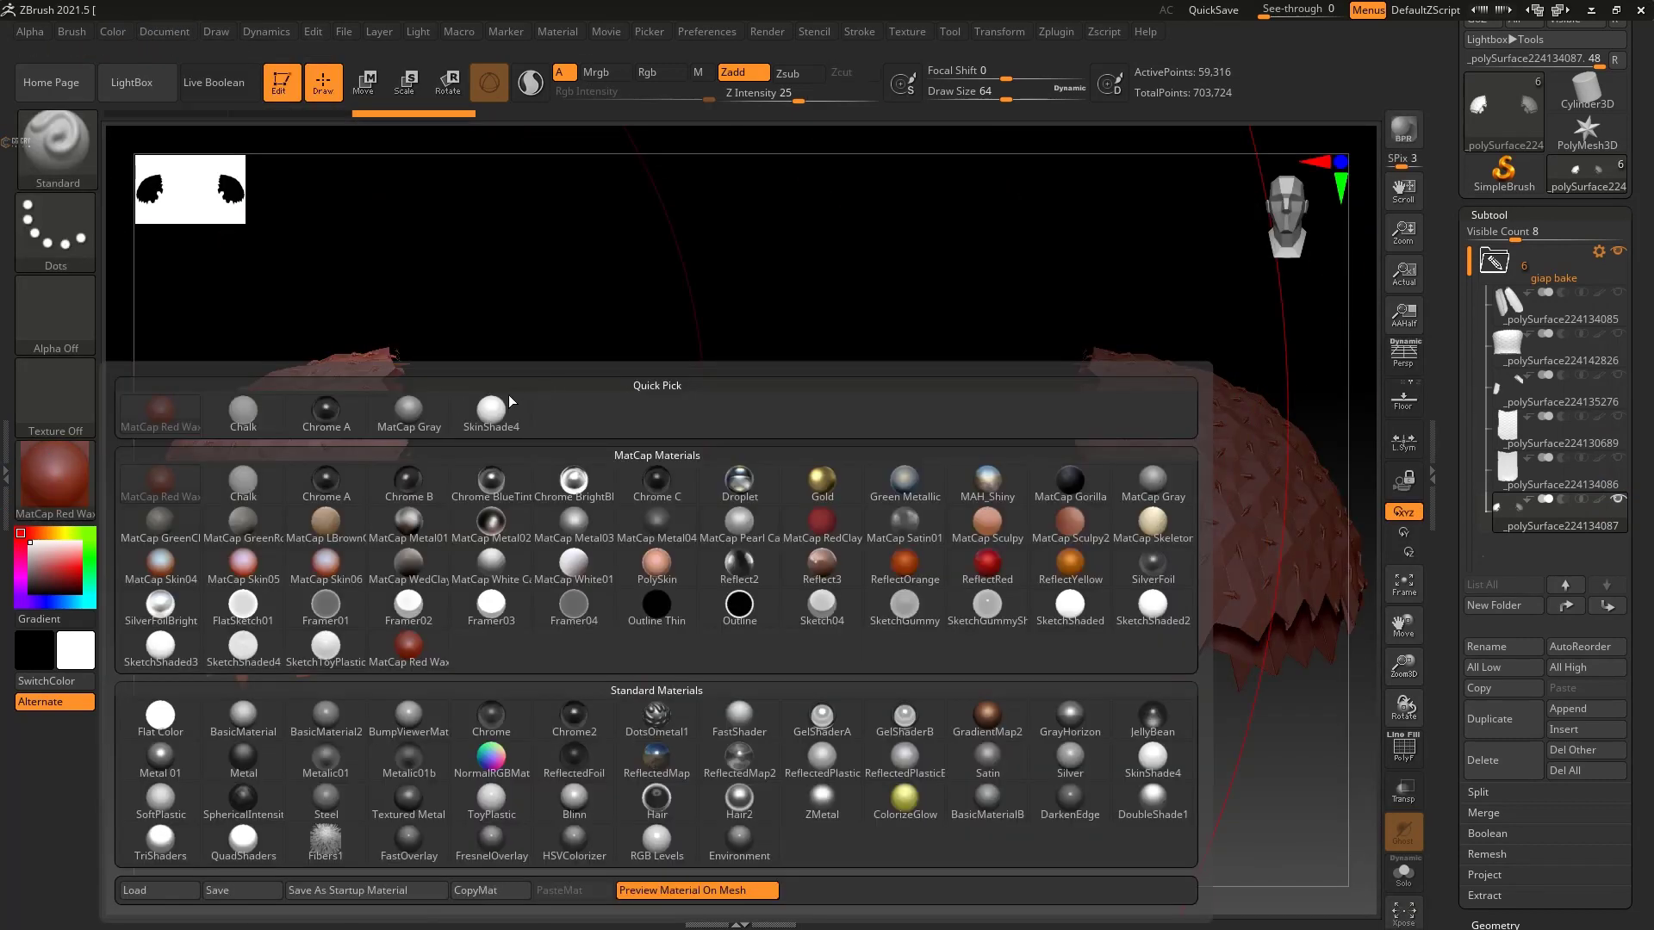
left_click(486, 412)
right_click_drag(486, 412, 804, 339)
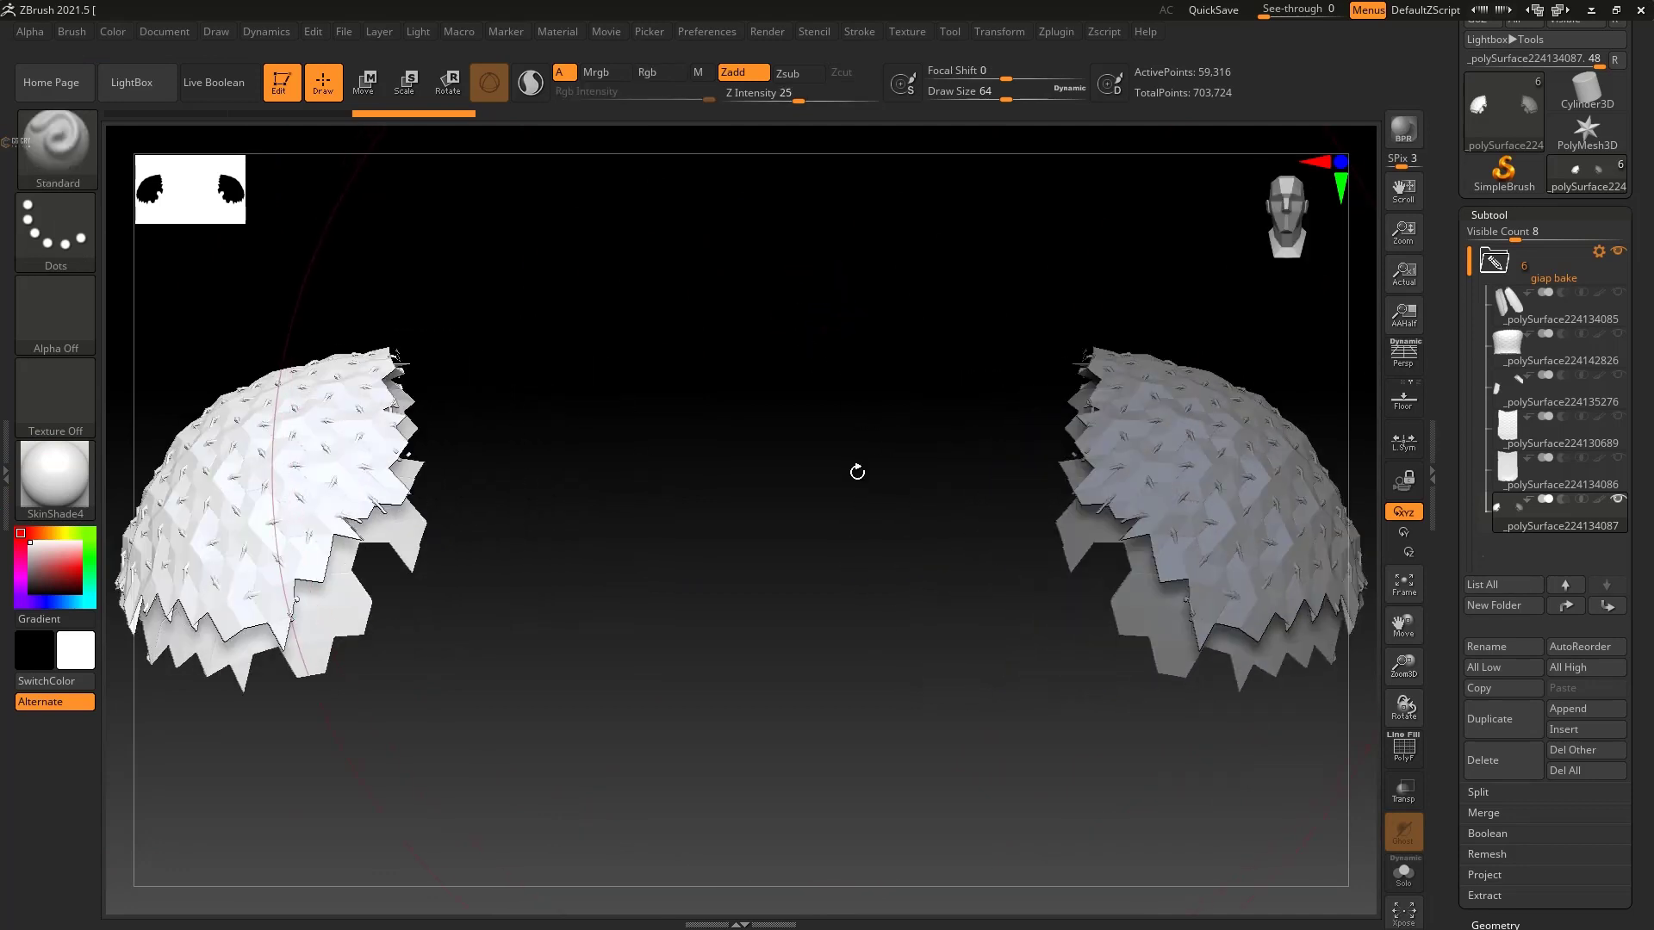
mouse_move(856, 468)
right_mouse_down("ctrl")
mouse_move(761, 435)
mouse_move(759, 529)
right_mouse_up("ctrl")
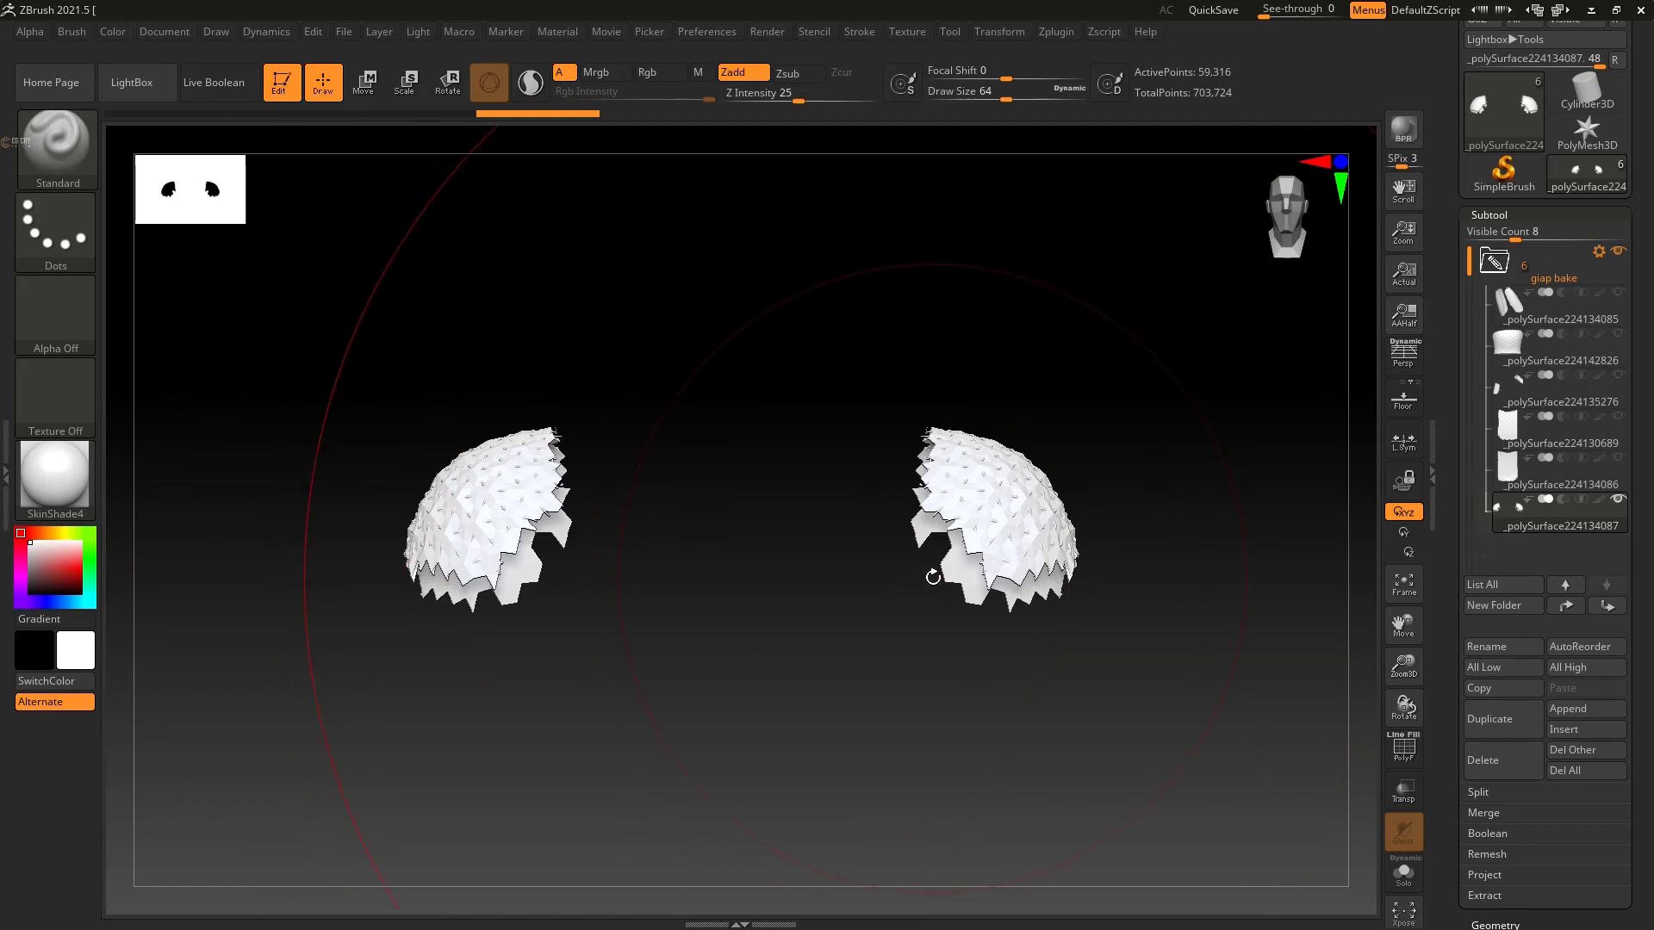
key("shift+f")
key("shift+f")
key("alt+Tab")
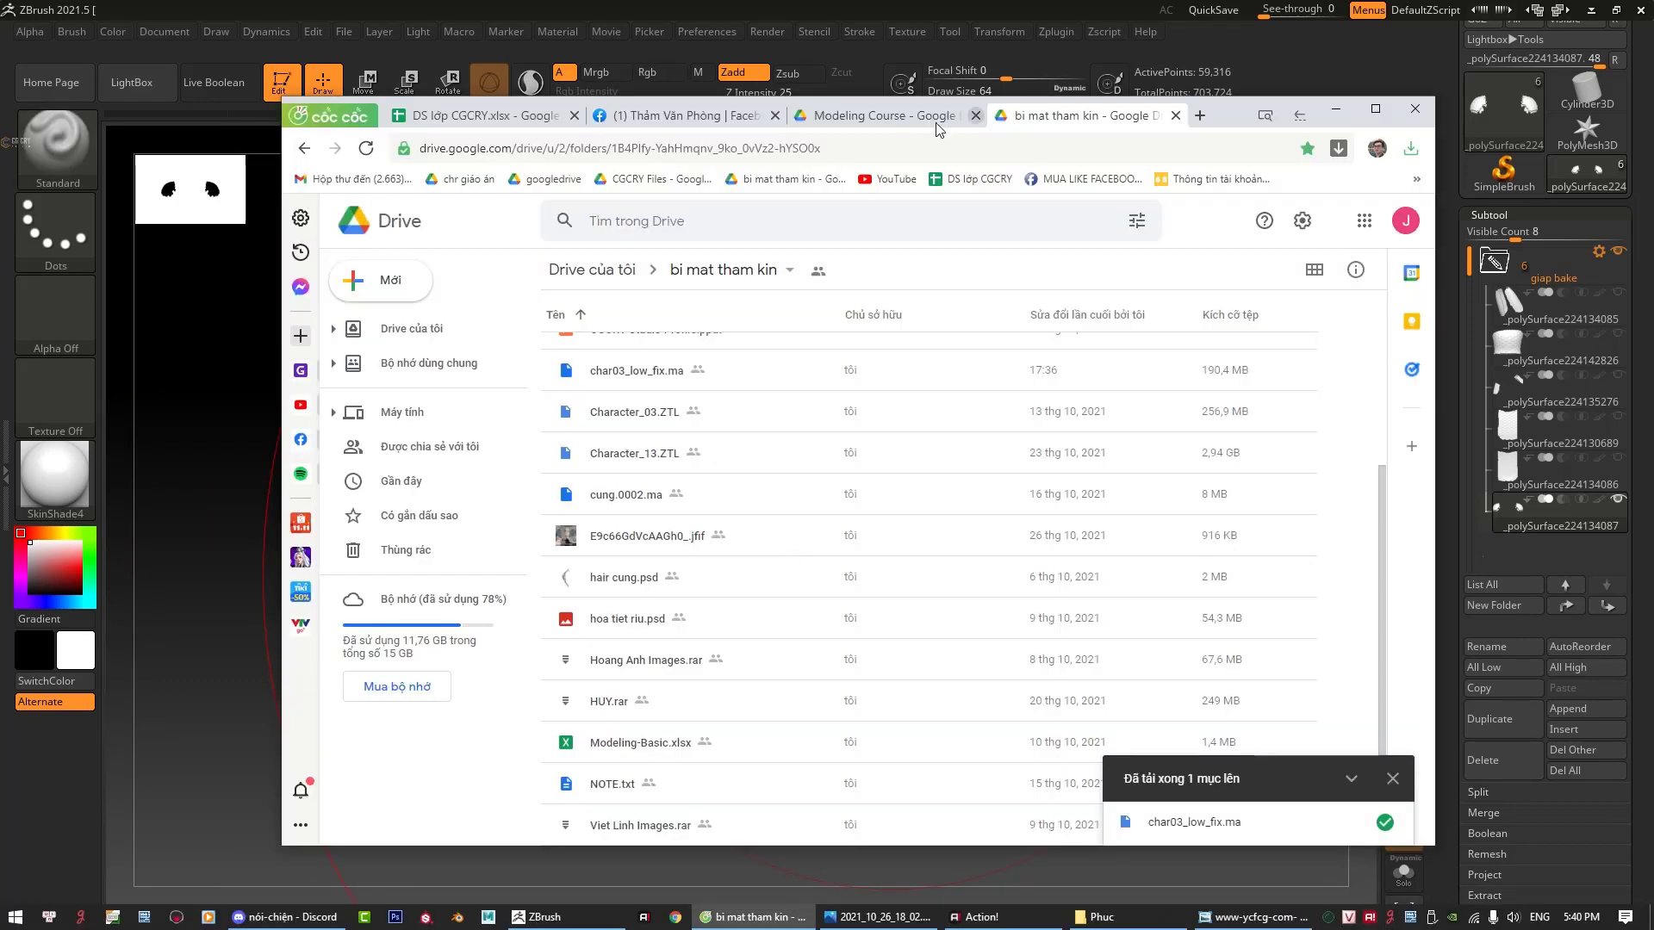
Step: Send two short replies in the Messenger chat on the Facebook tab
left_click(598, 115)
left_click(932, 823)
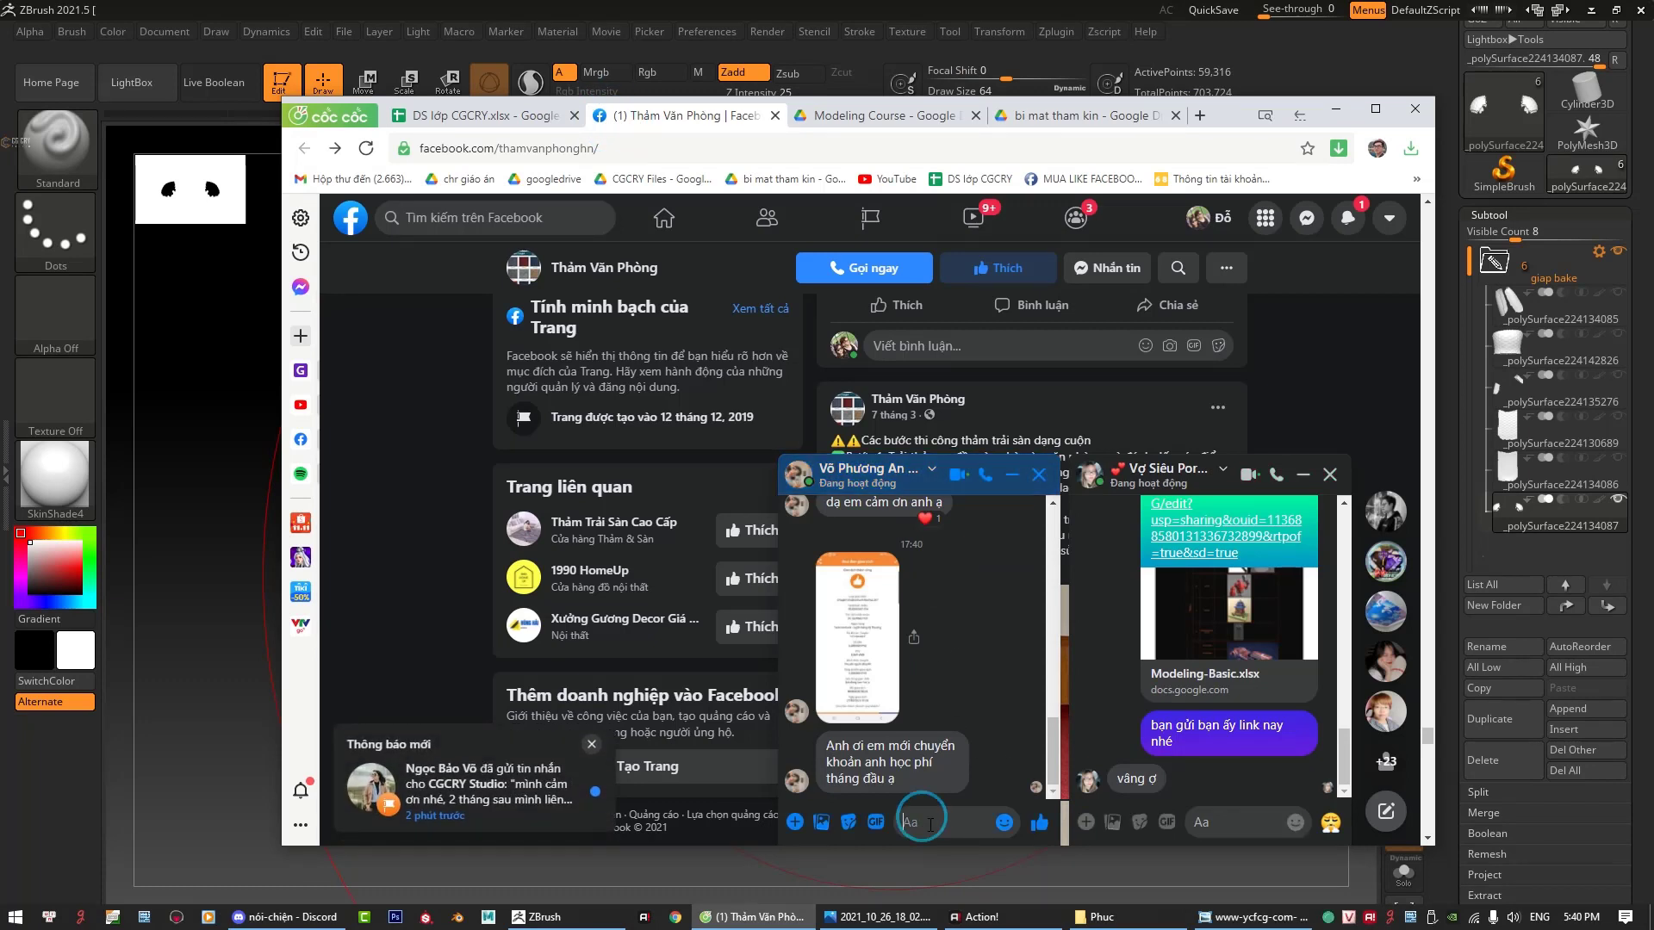
type("ok thank e nhé")
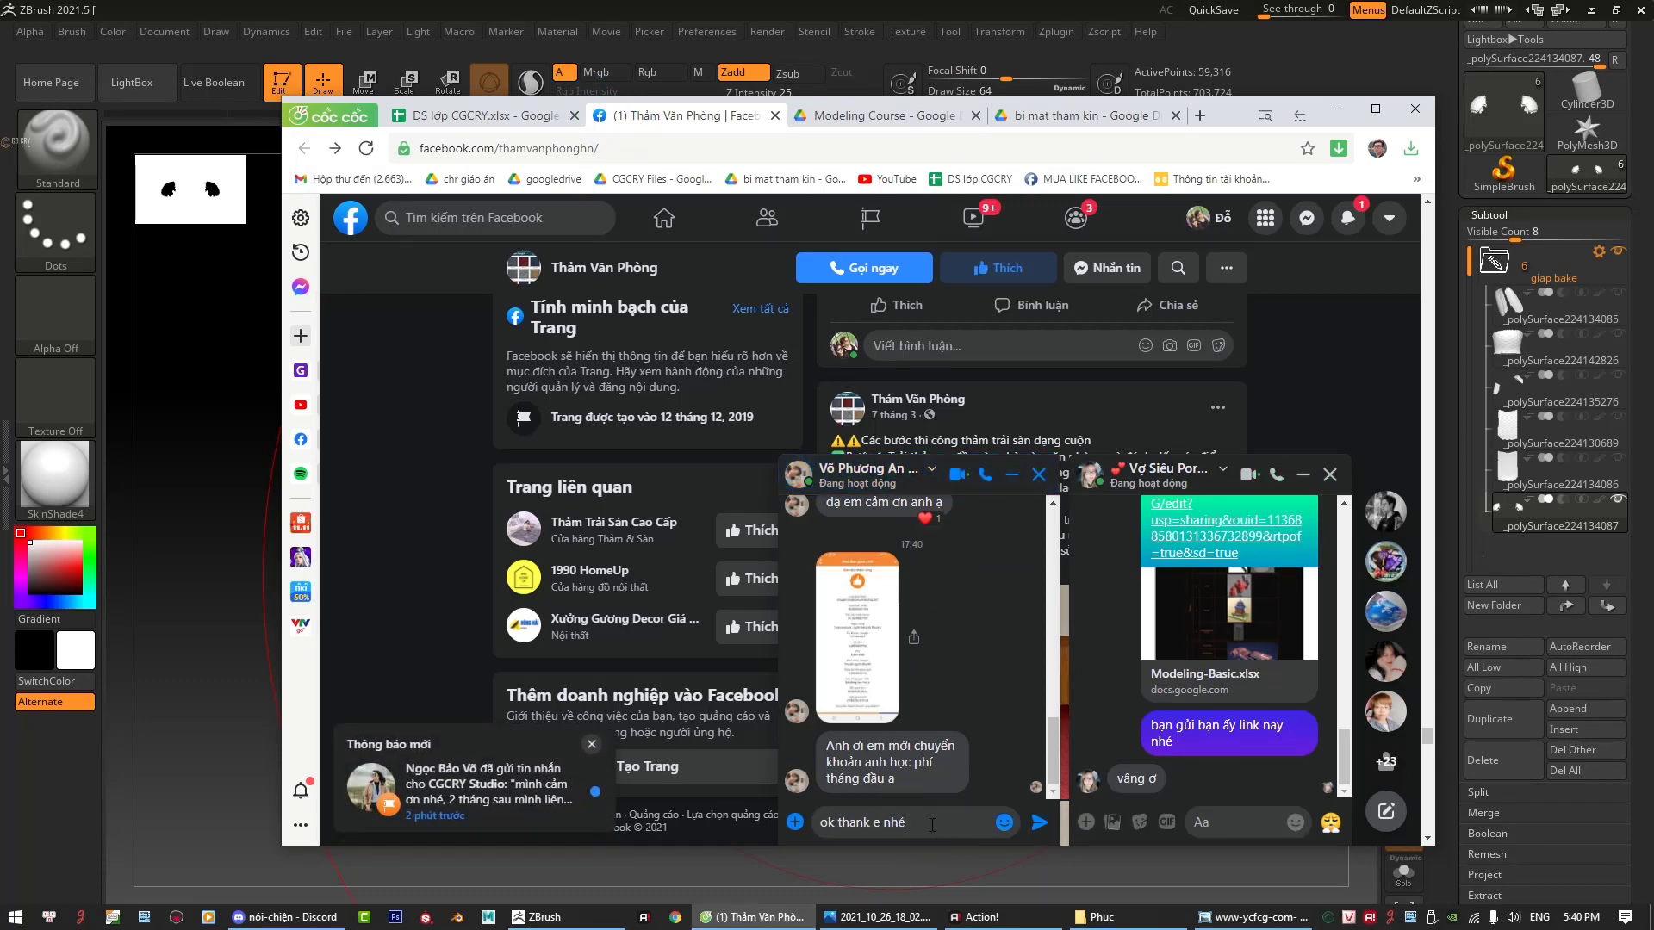
key("Return")
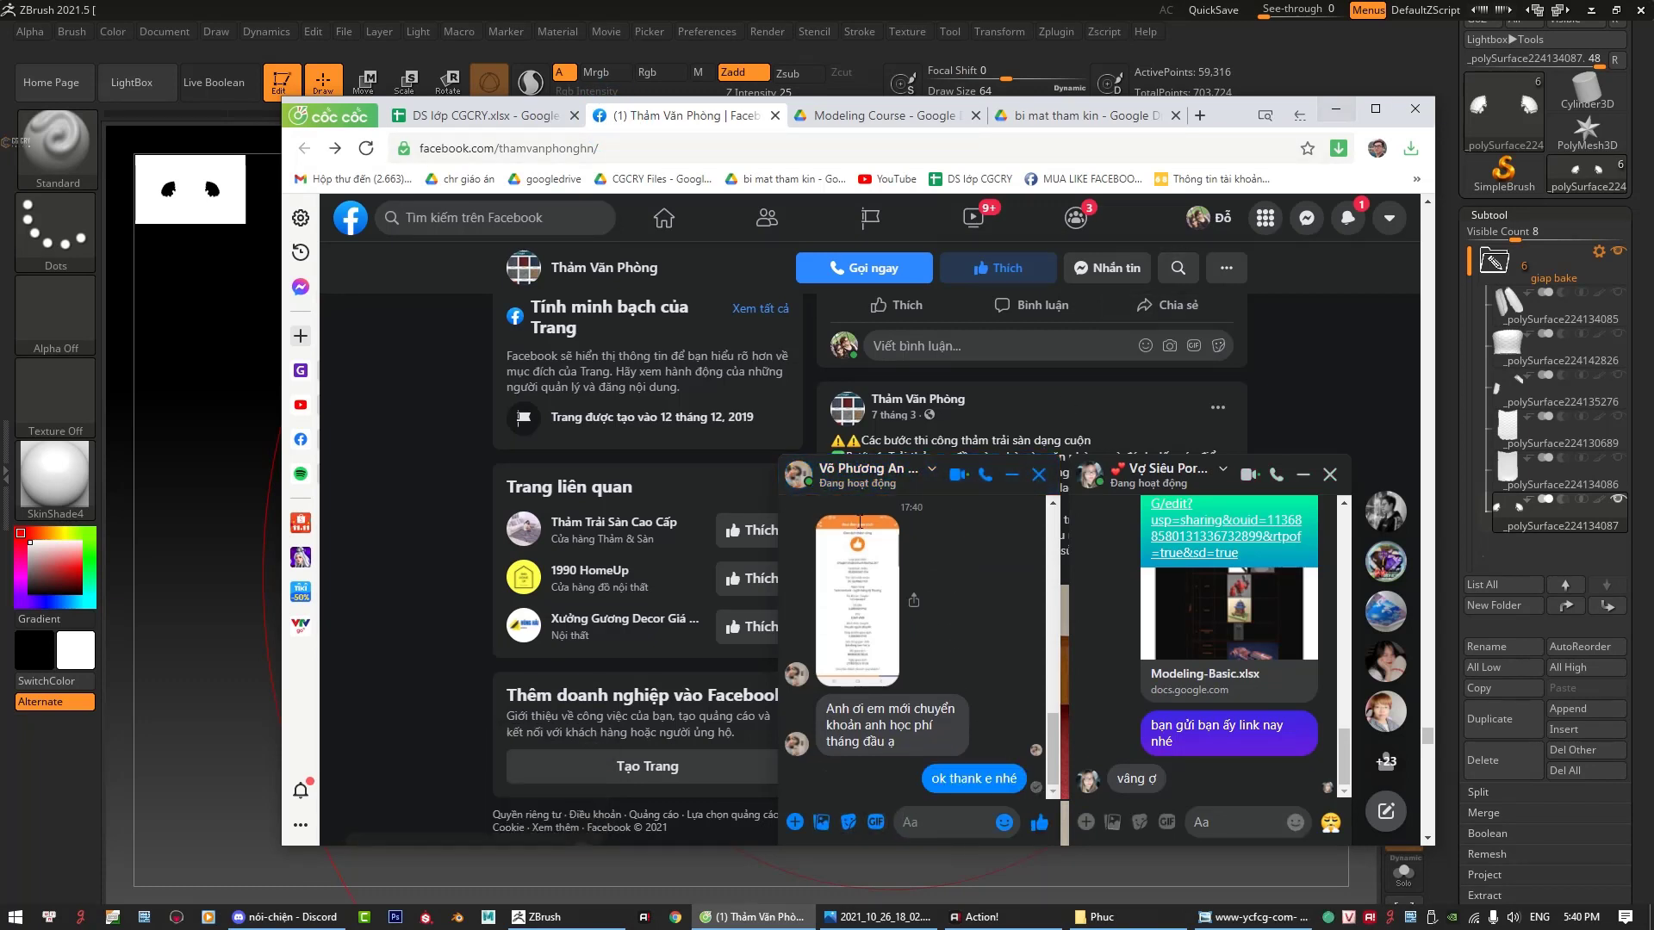
type("e ")
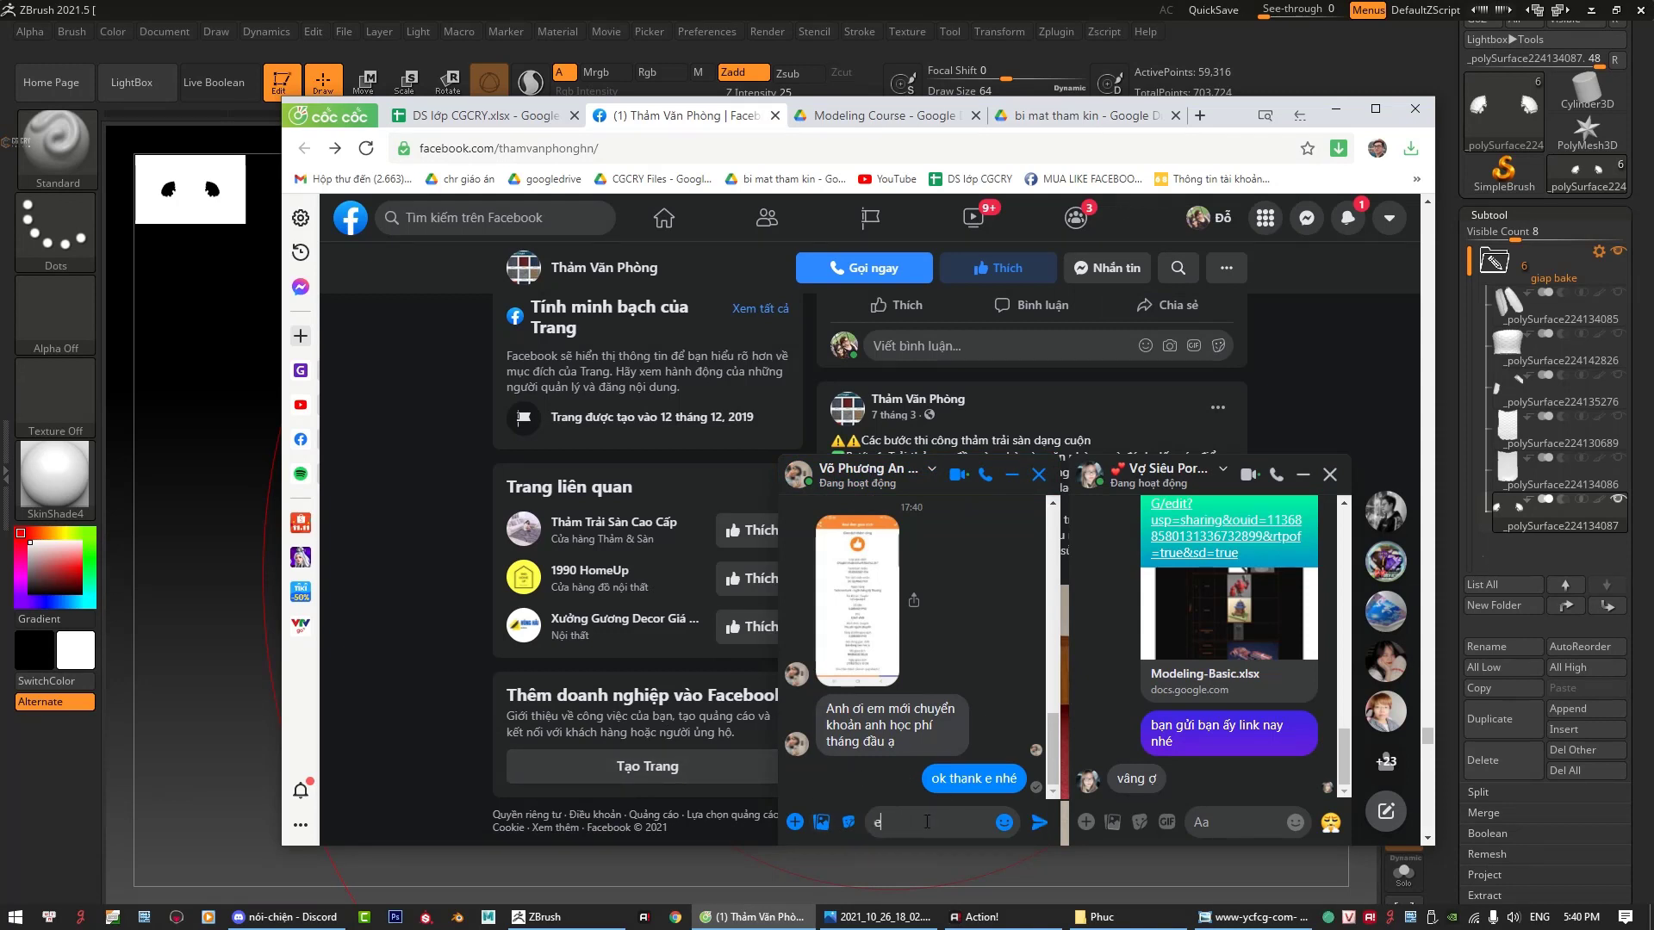
type("cho")
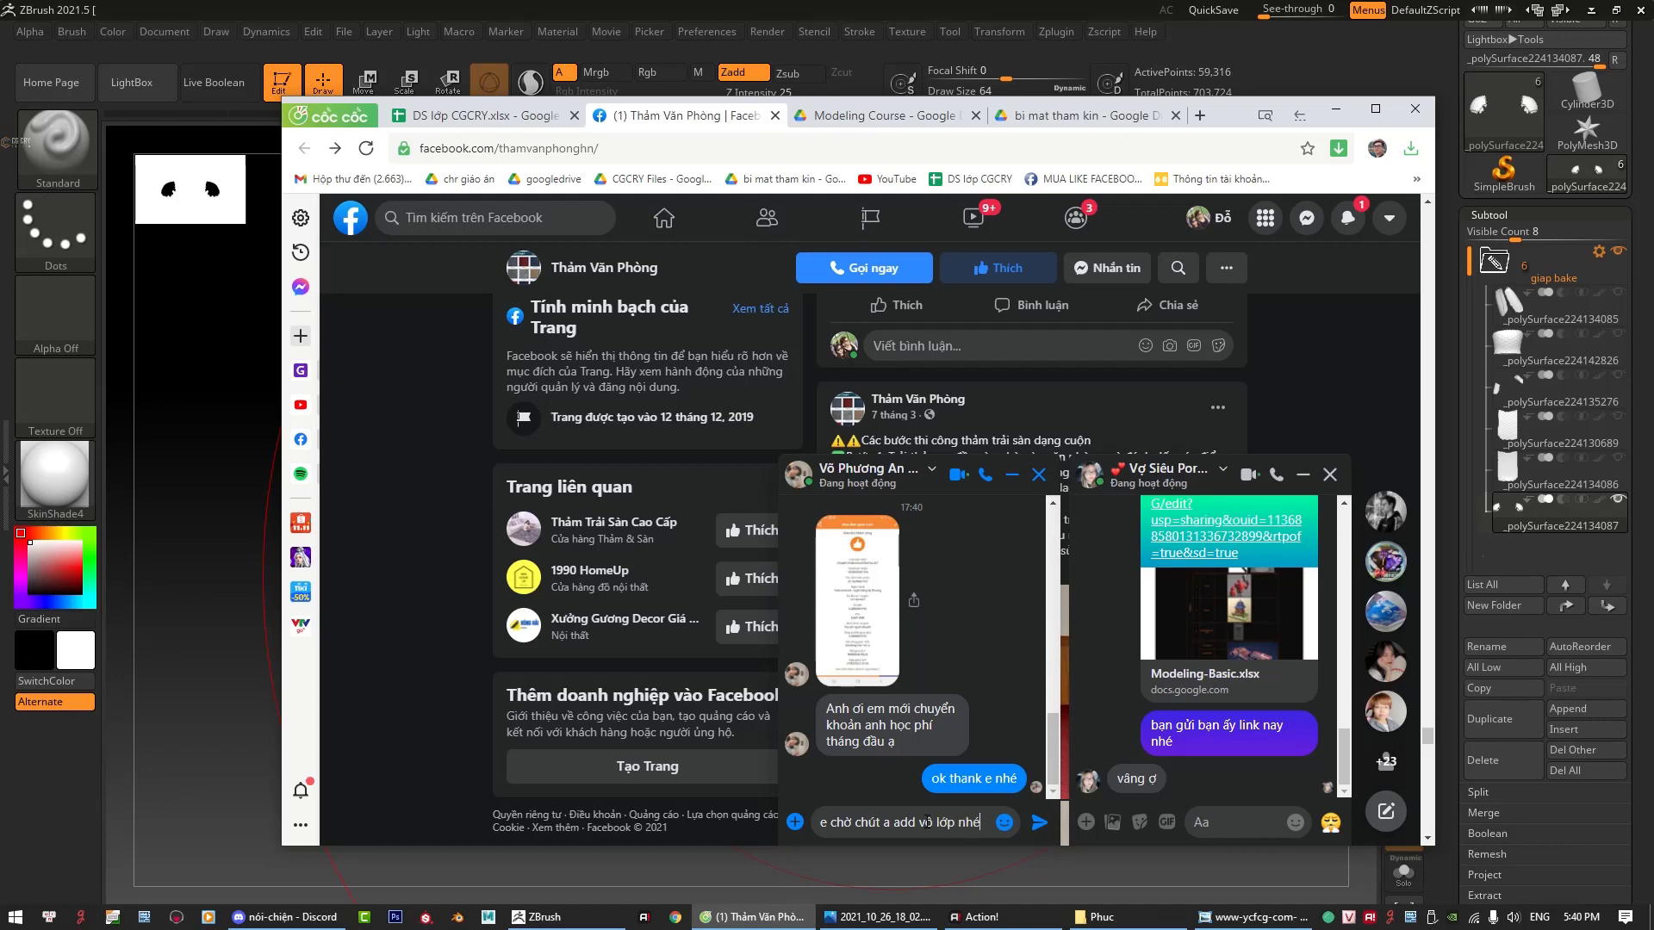
key("Return")
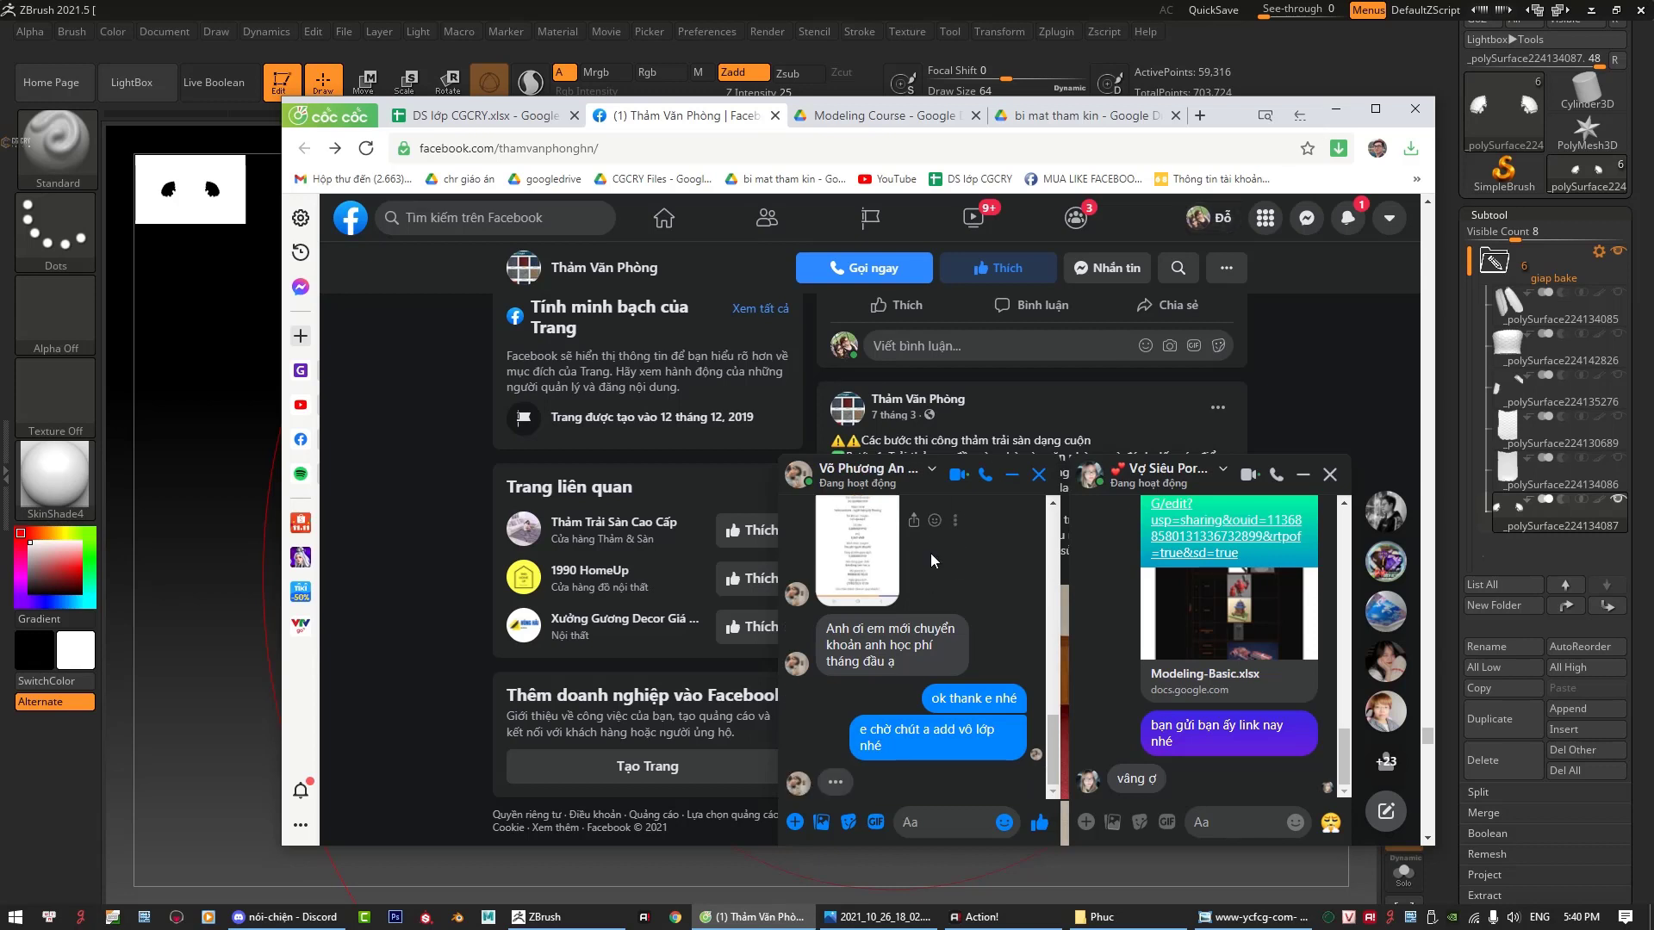
Step: Heart-react to the shared image and minimise the browser back to ZBrush
left_click(934, 522)
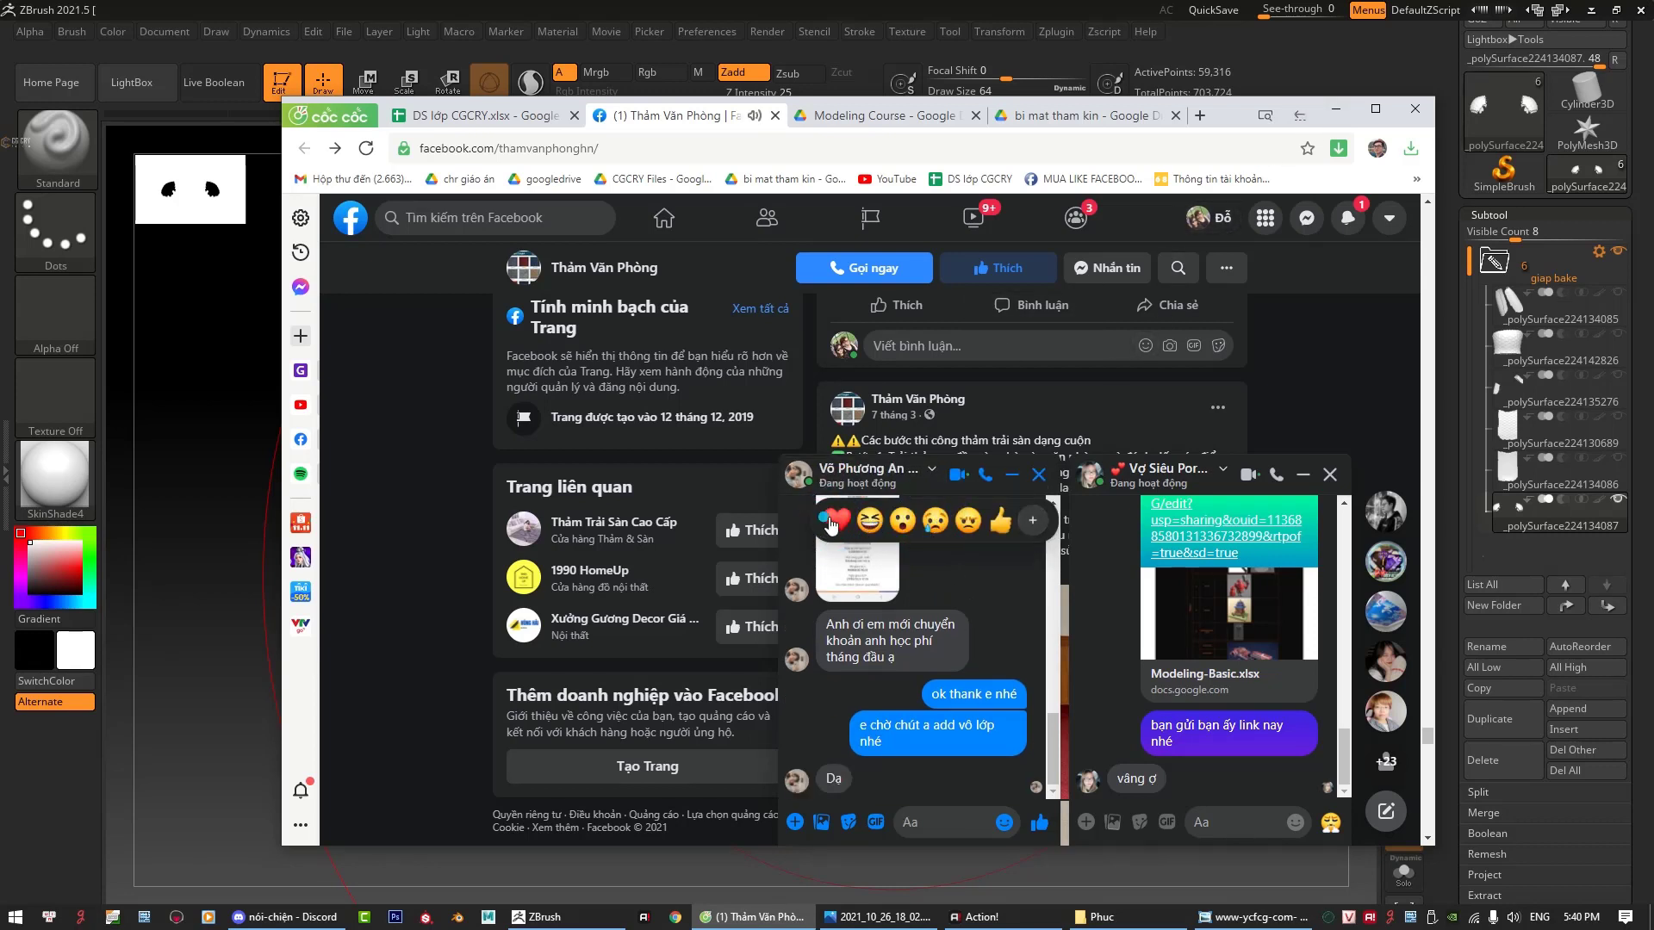
left_click(836, 519)
left_click(1334, 116)
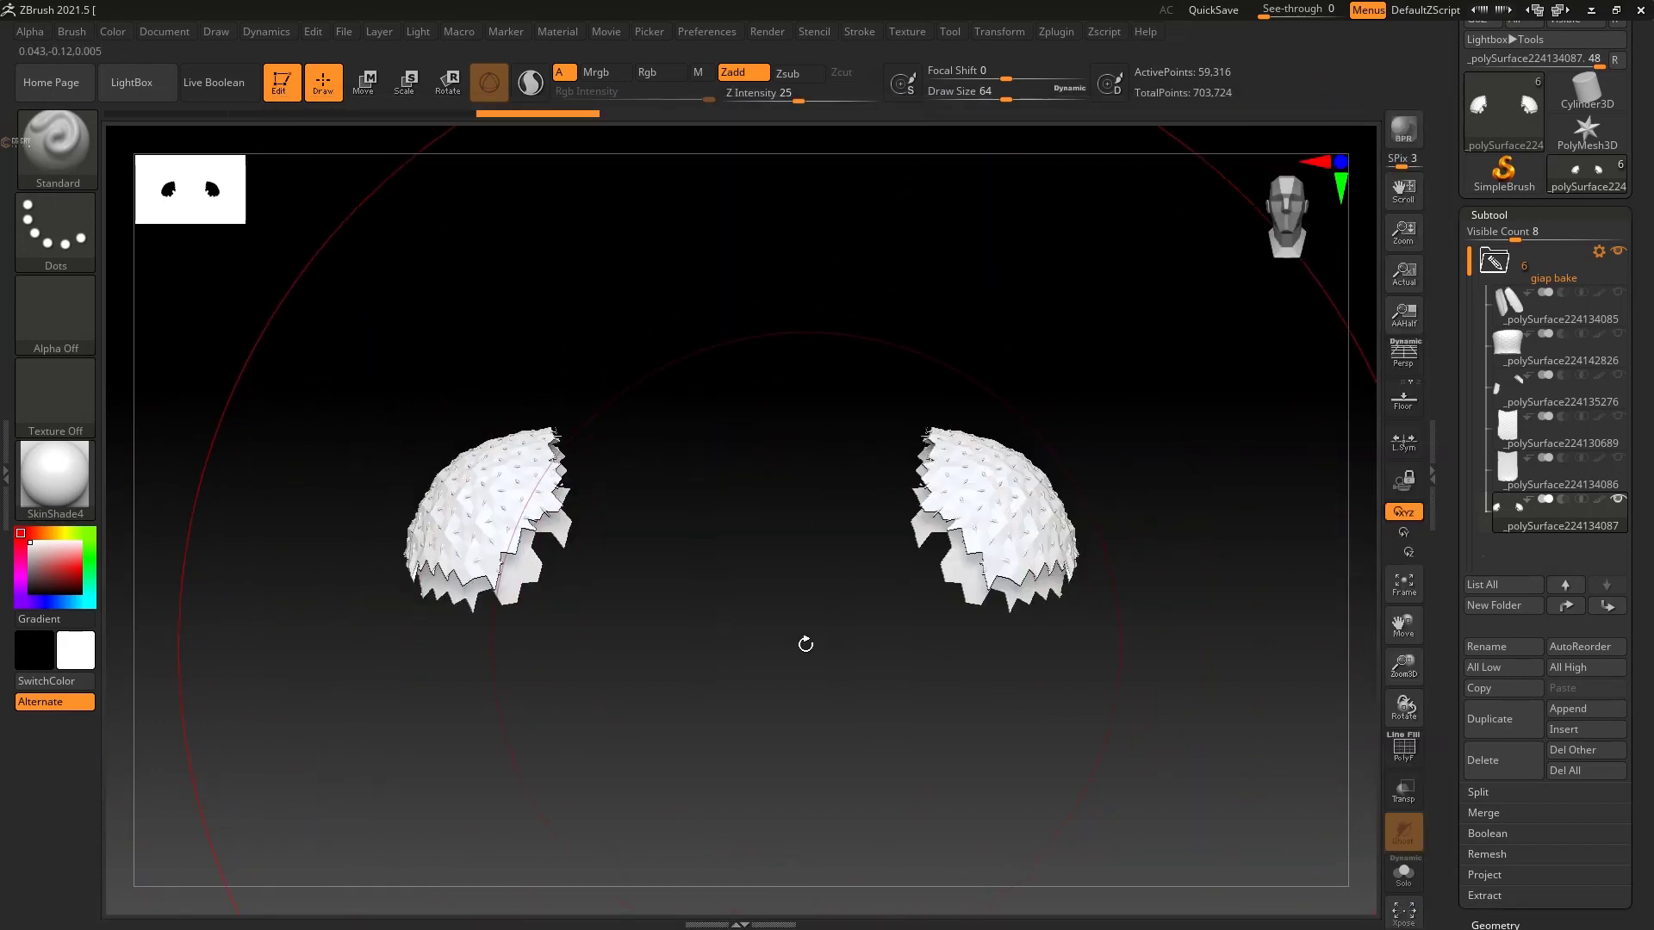
Step: Split the shoulder-cap subtool into two parts with Groups Split and select the left dome
key("shift+f")
key("shift+f")
scroll(1499, 603, "down", 2)
scroll(1499, 638, "down", 1)
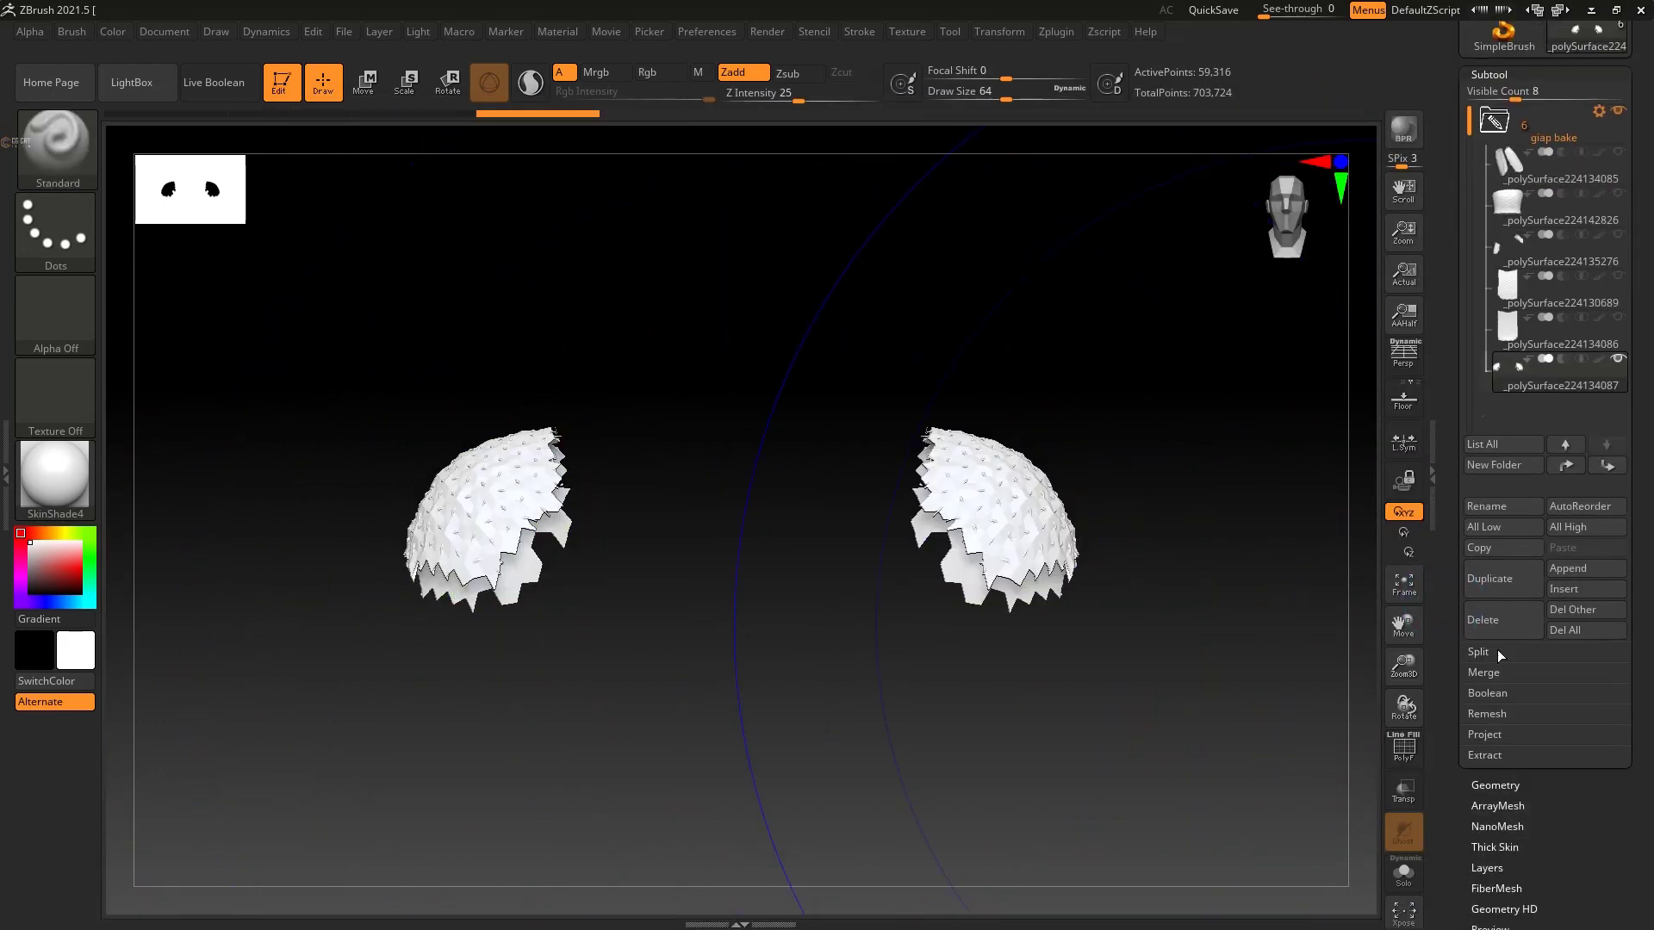
left_click(1495, 651)
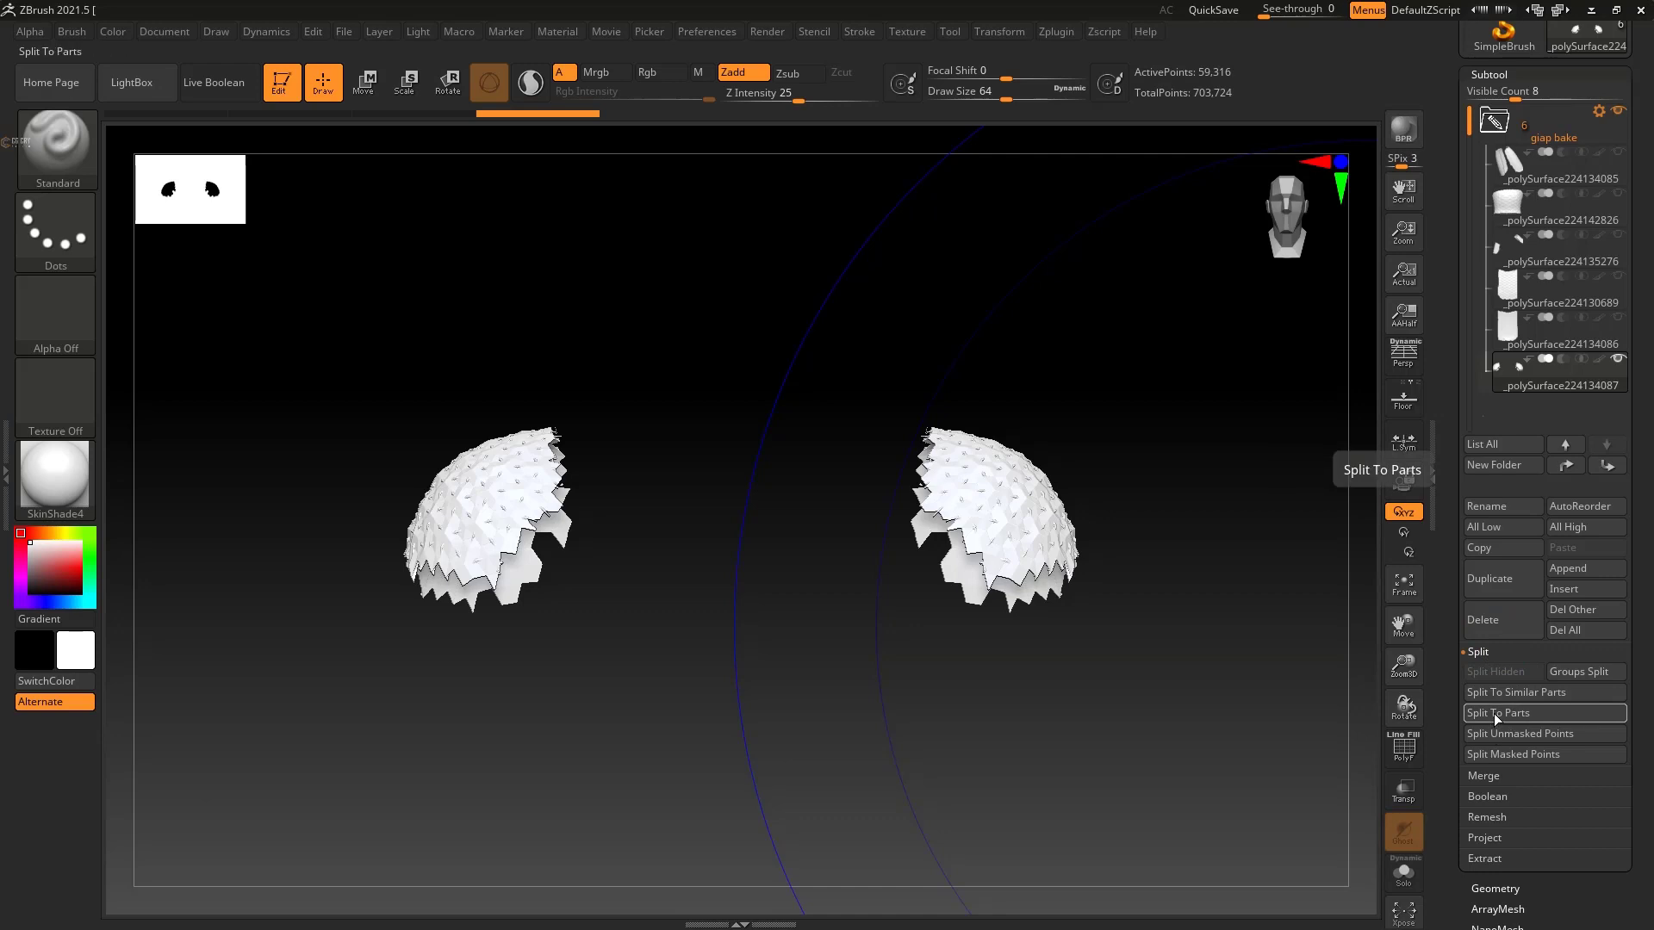
left_click(1583, 672)
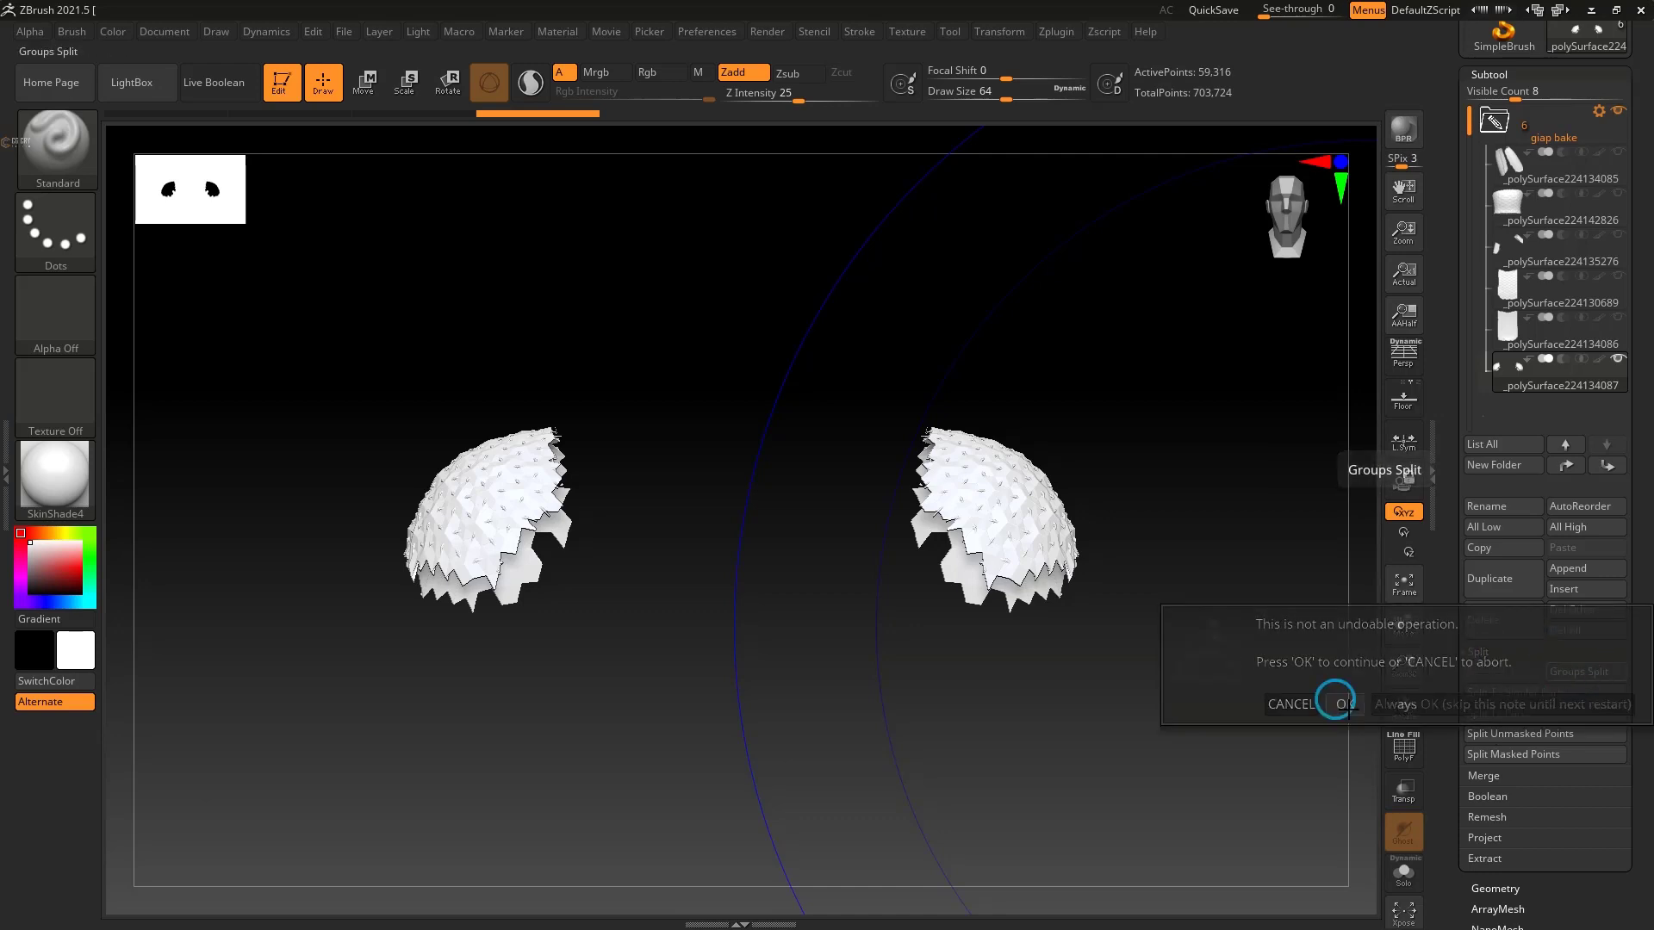
left_click(1344, 704)
left_click(513, 517, "alt")
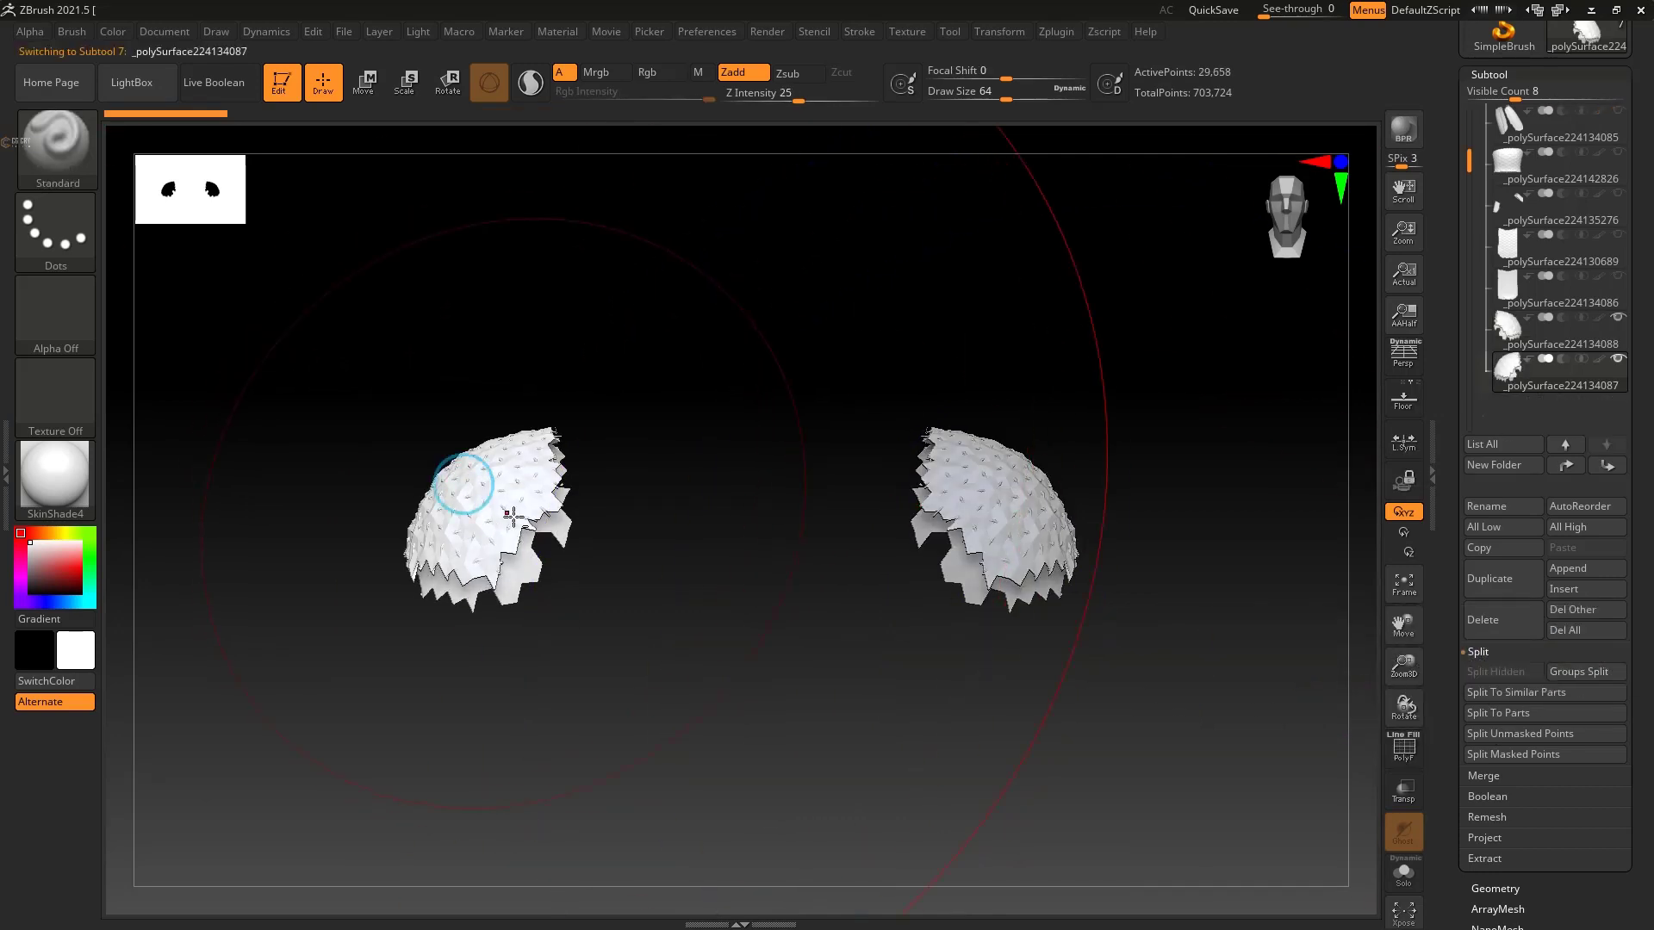
Step: Delete the left dome, reduce the brush draw size and turn on PolyFrame
left_click(1494, 629)
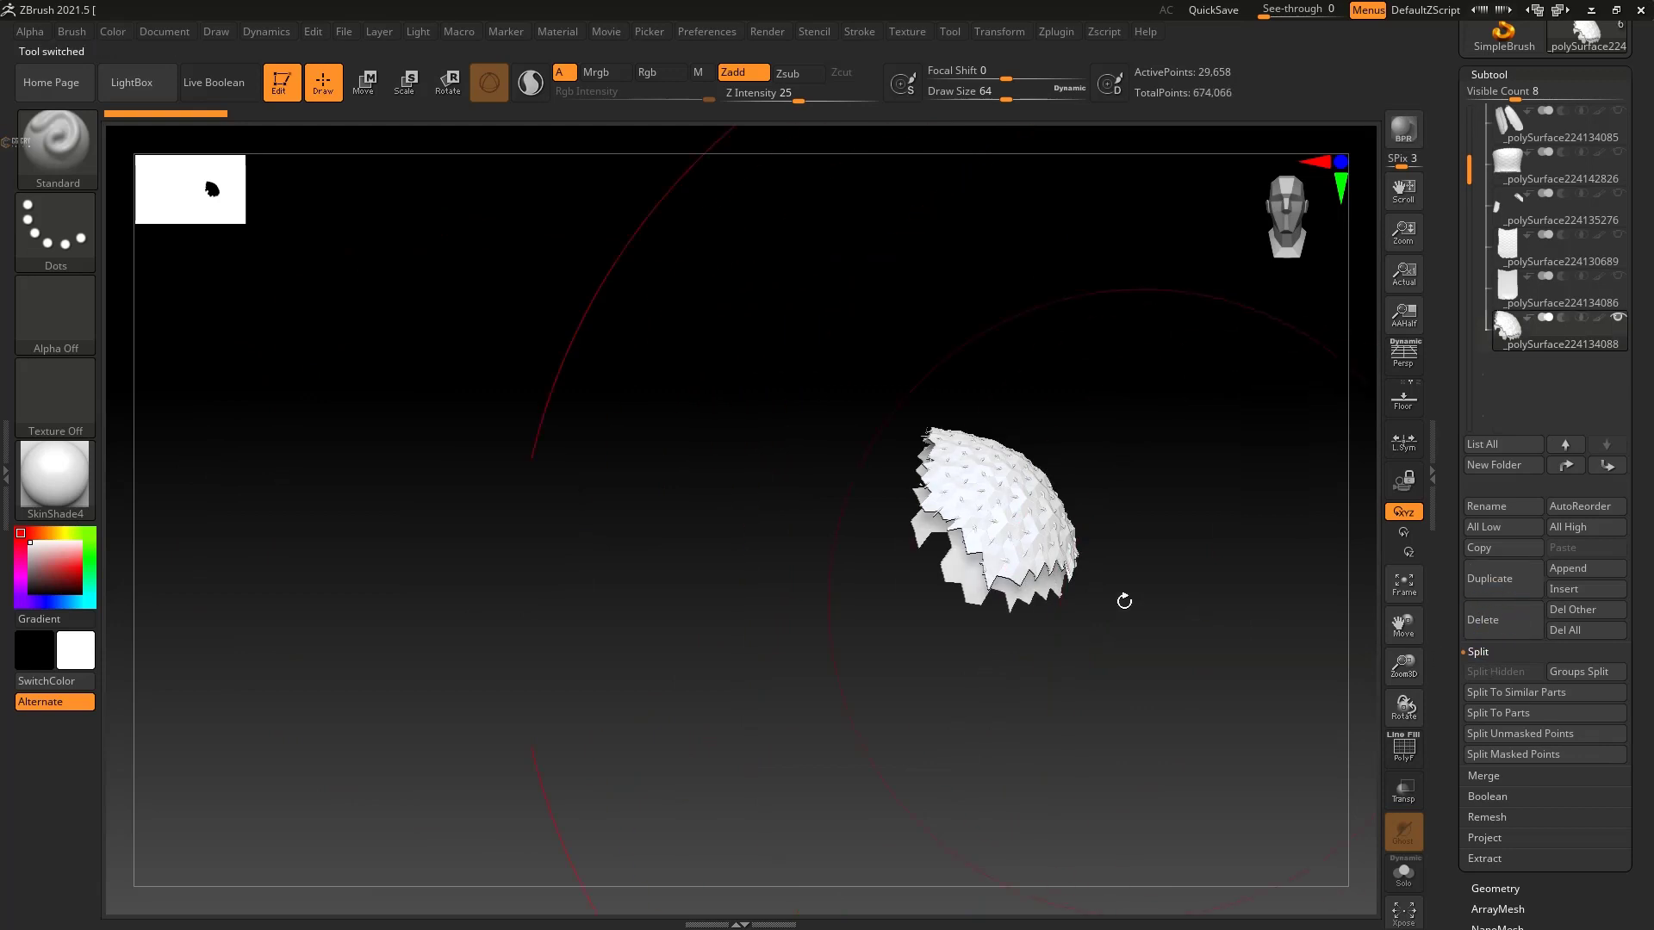
key("space")
left_click_drag(1046, 586, 1016, 594)
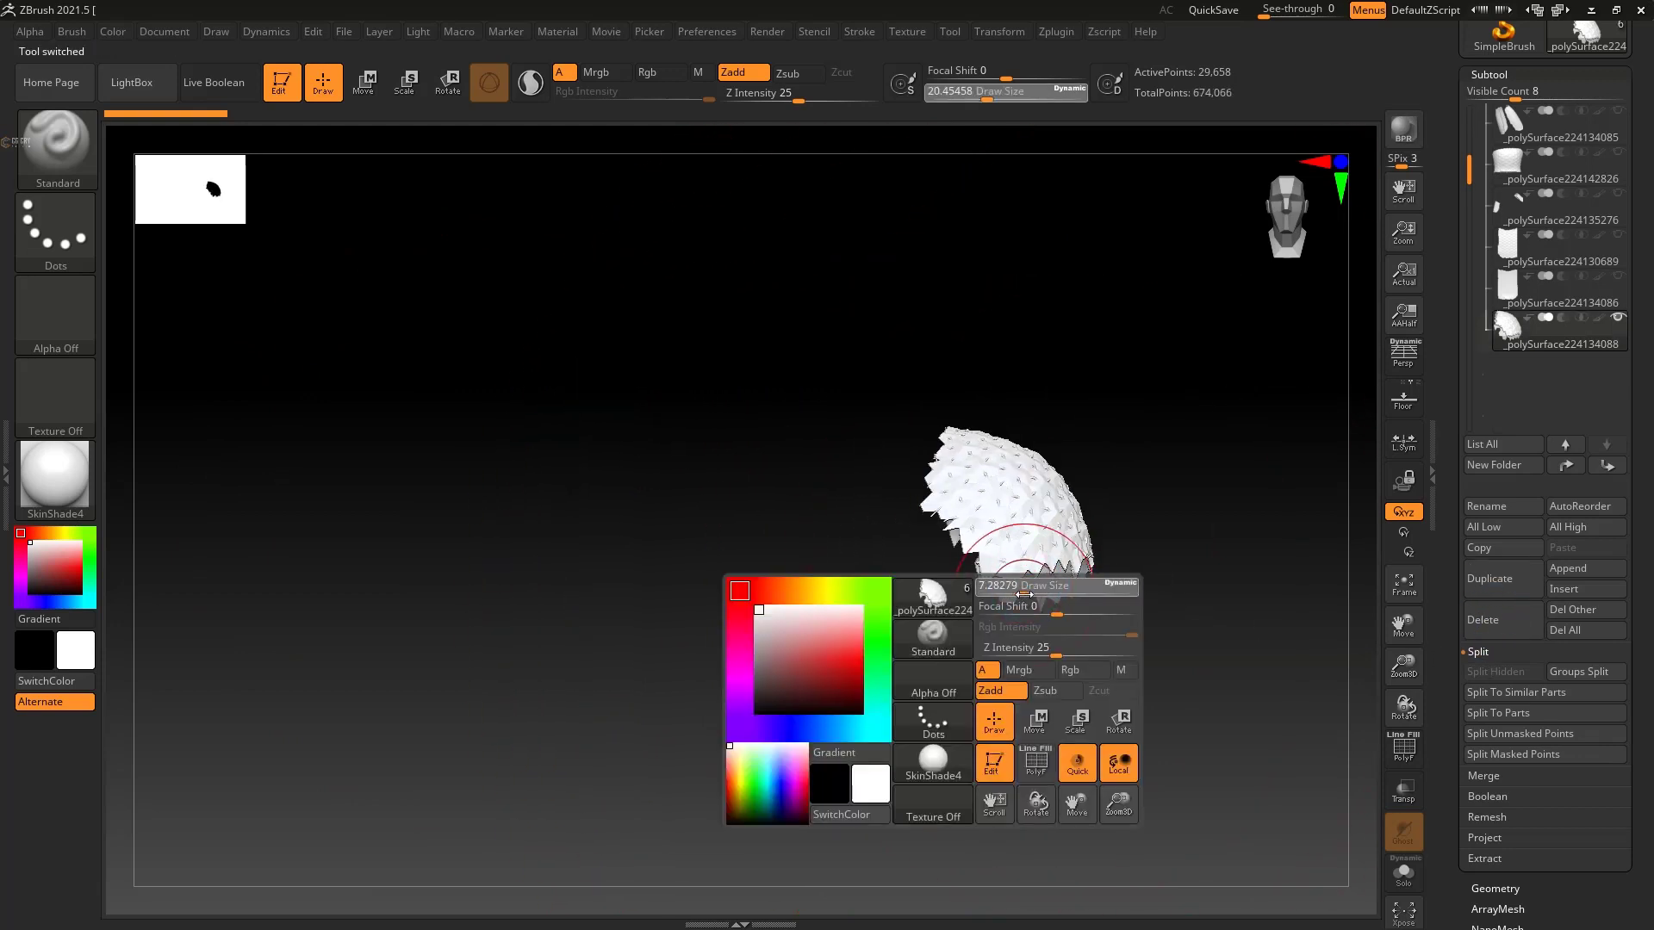
mouse_move(1222, 594)
left_mouse_down()
mouse_move(1089, 609)
mouse_move(1127, 660)
left_mouse_up()
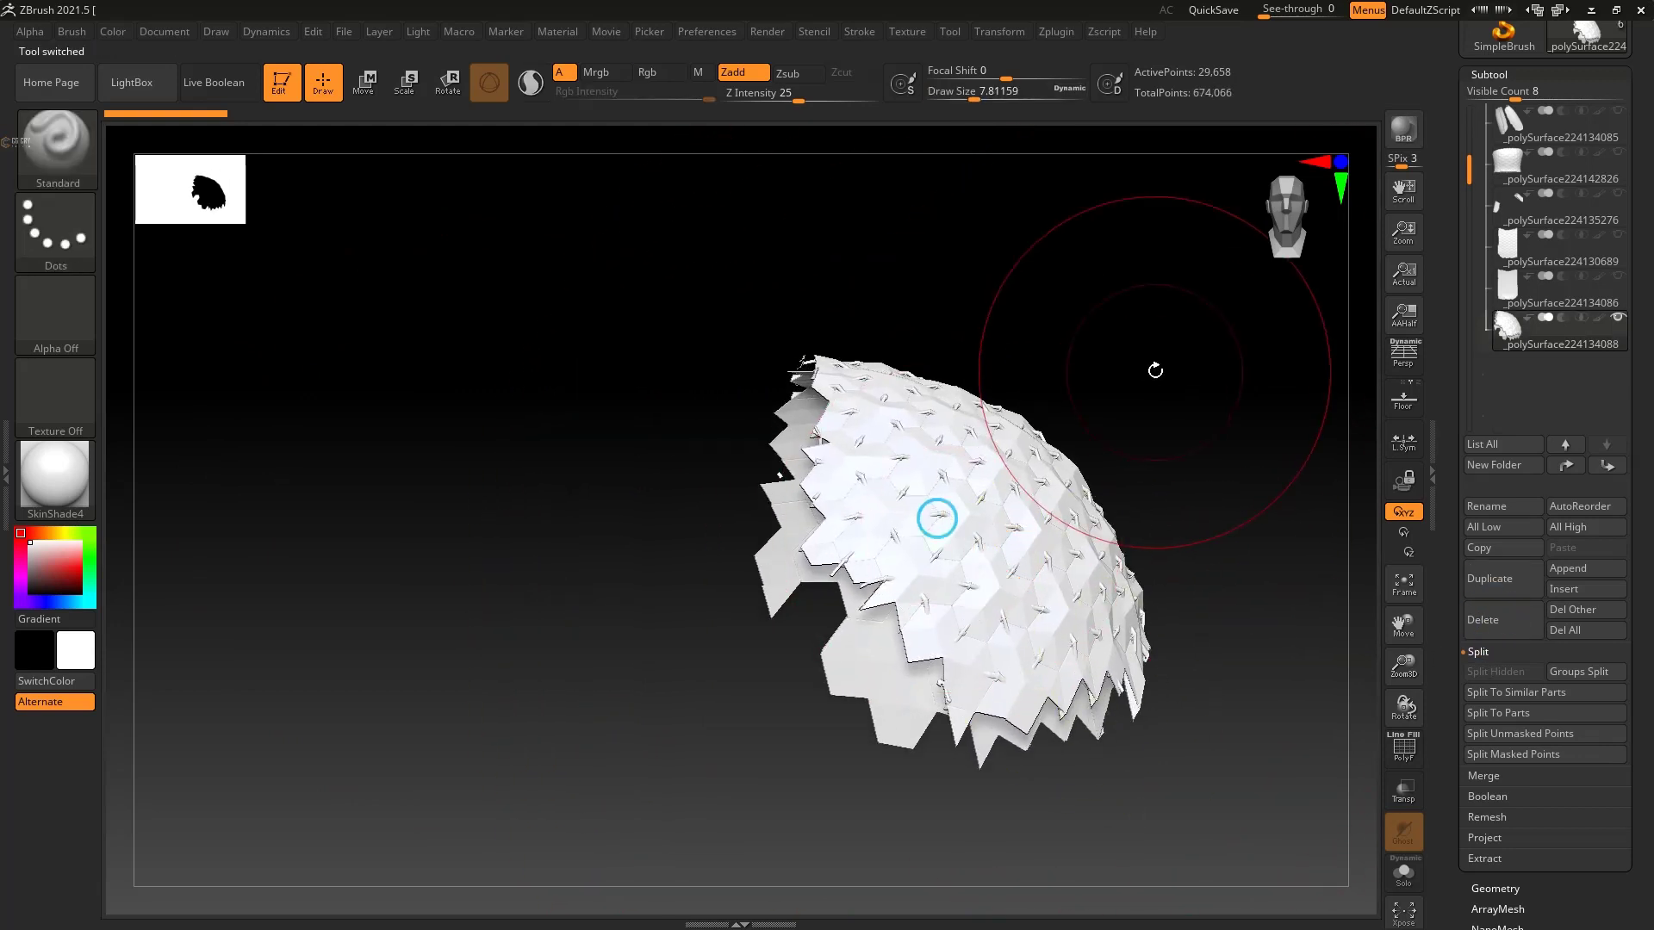
left_click_drag(1204, 384, 1258, 357)
key("shift+f")
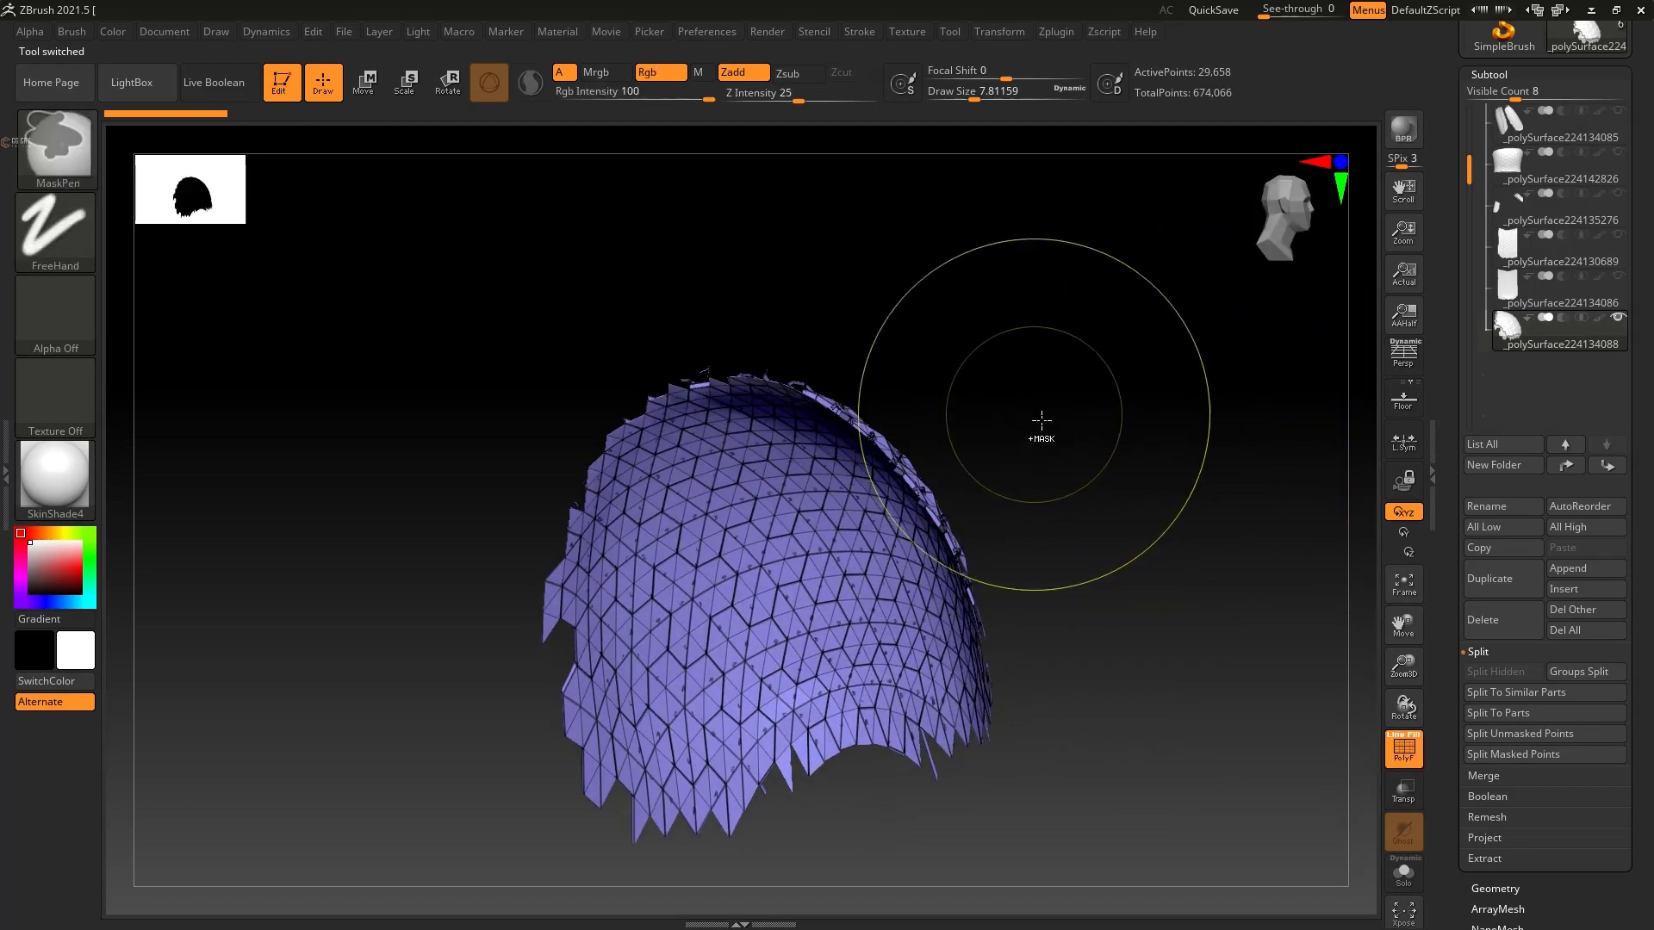
Step: Zoom in and orbit around the remaining dome to inspect its faceted tiles and rim
scroll(1134, 432, "up", 5)
mouse_move(1134, 432)
left_mouse_down()
mouse_move(1175, 399)
mouse_move(1083, 482)
mouse_move(1080, 529)
mouse_move(1061, 470)
mouse_move(417, 545)
left_mouse_up()
mouse_move(1246, 319)
left_mouse_down()
mouse_move(1092, 506)
mouse_move(1107, 428)
mouse_move(1063, 554)
mouse_move(969, 565)
left_mouse_up()
mouse_move(1134, 518)
left_mouse_down()
mouse_move(1141, 506)
mouse_move(1093, 551)
mouse_move(1148, 528)
mouse_move(1148, 551)
mouse_move(990, 488)
mouse_move(990, 572)
mouse_move(974, 417)
mouse_move(997, 517)
mouse_move(967, 499)
mouse_move(1219, 644)
left_mouse_up()
left_click_drag(1459, 776, 1448, 517)
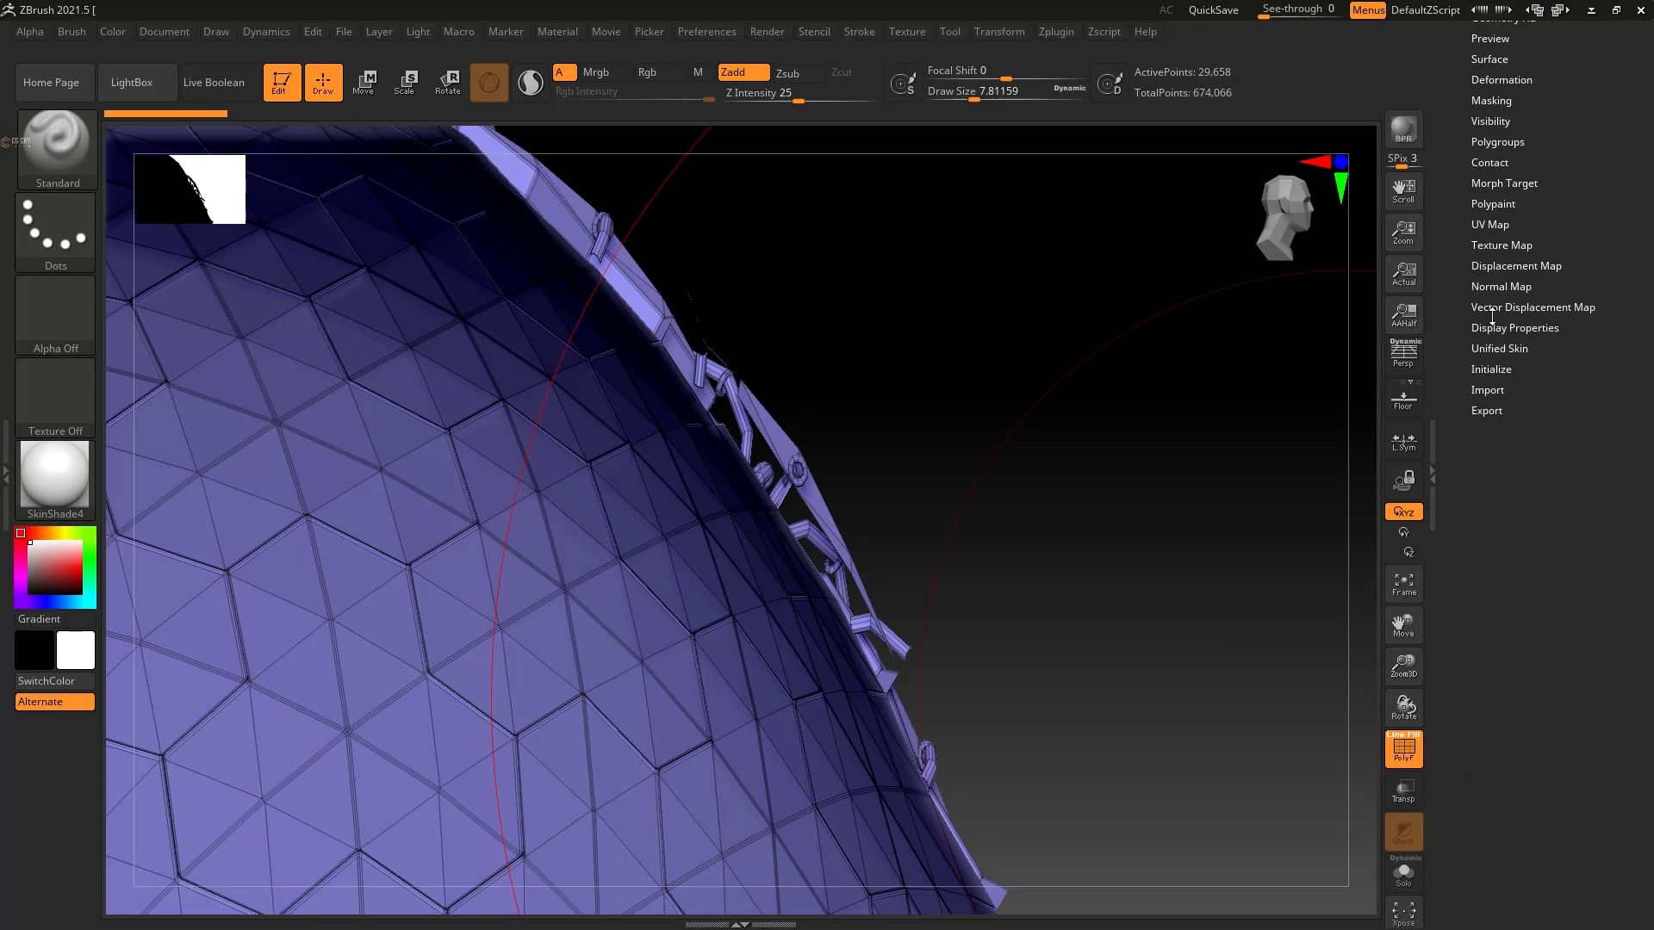
Step: Enable Double in Display Properties so the dome renders double-sided
left_click(1494, 328)
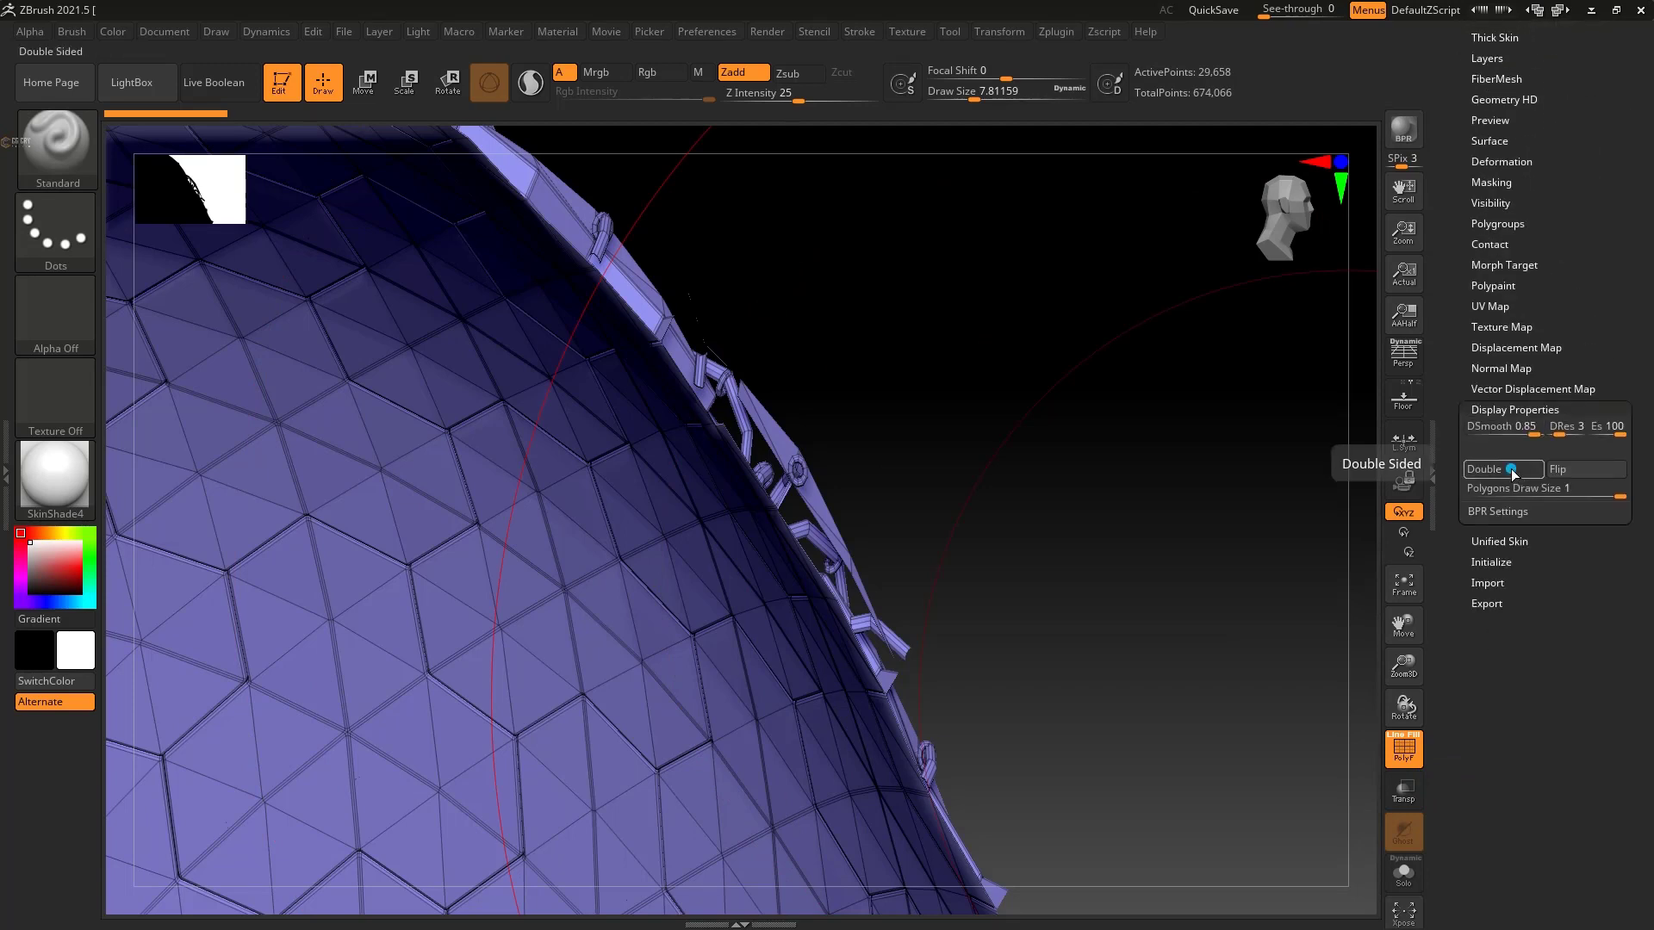
left_click(1518, 470)
left_click_drag(1026, 396, 1005, 438)
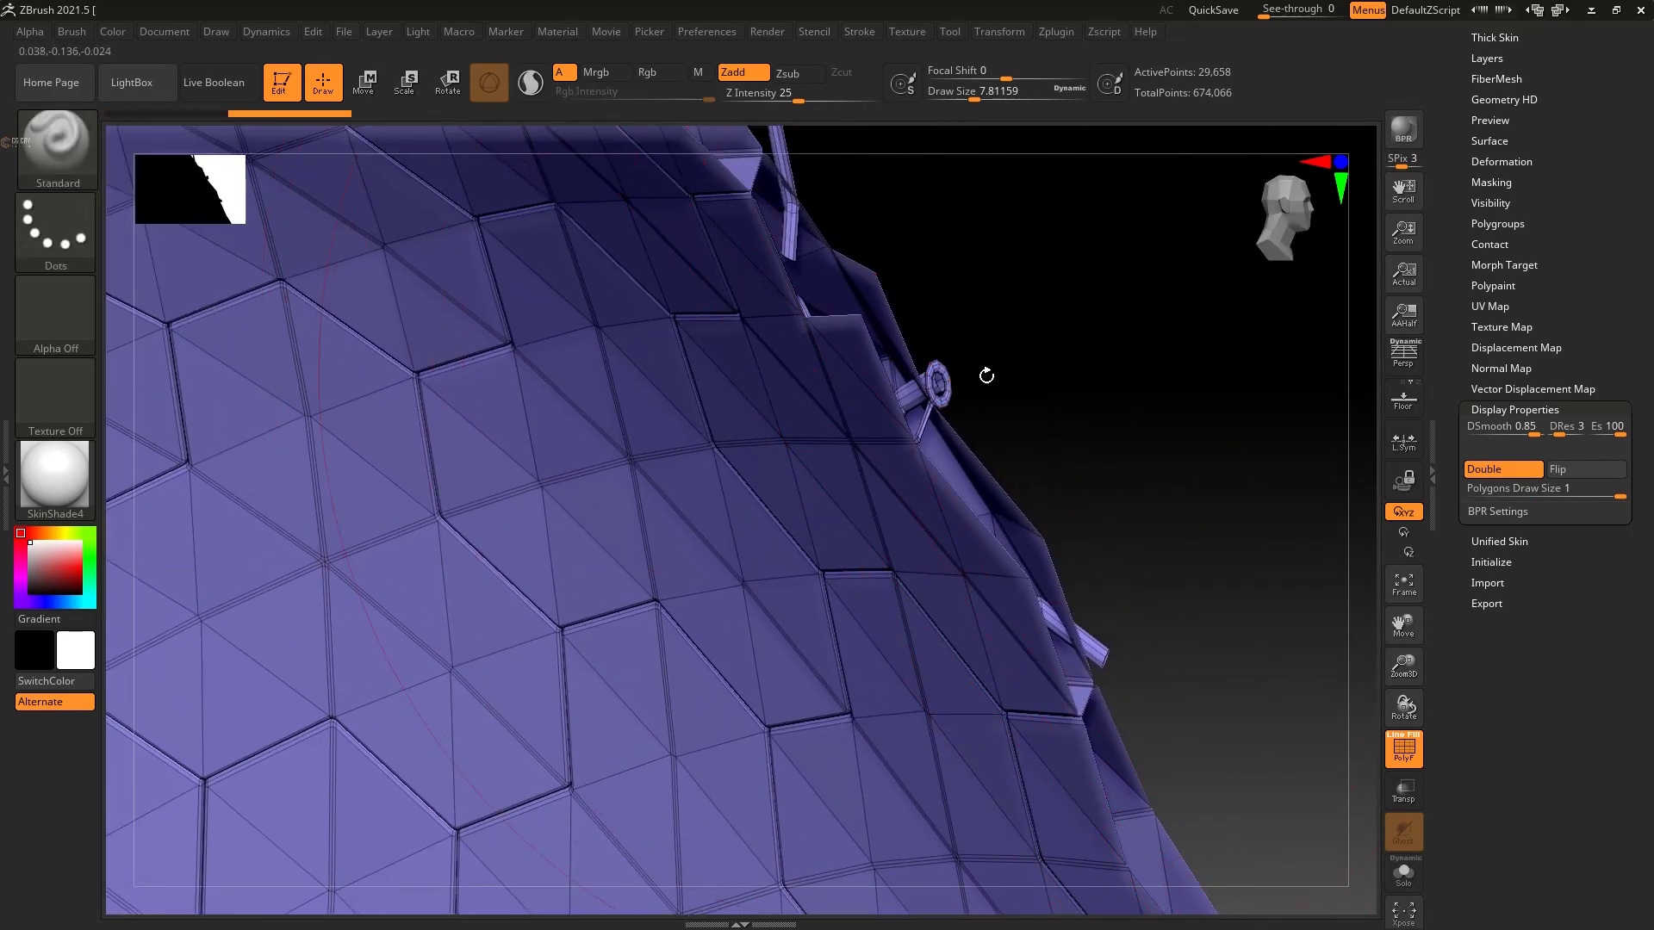
key("f")
Step: Orbit and zoom around the dome to check it from several angles
mouse_move(990, 491)
left_mouse_down()
mouse_move(959, 535)
mouse_move(740, 591)
mouse_move(1008, 491)
mouse_move(812, 523)
mouse_move(1127, 285)
left_mouse_up()
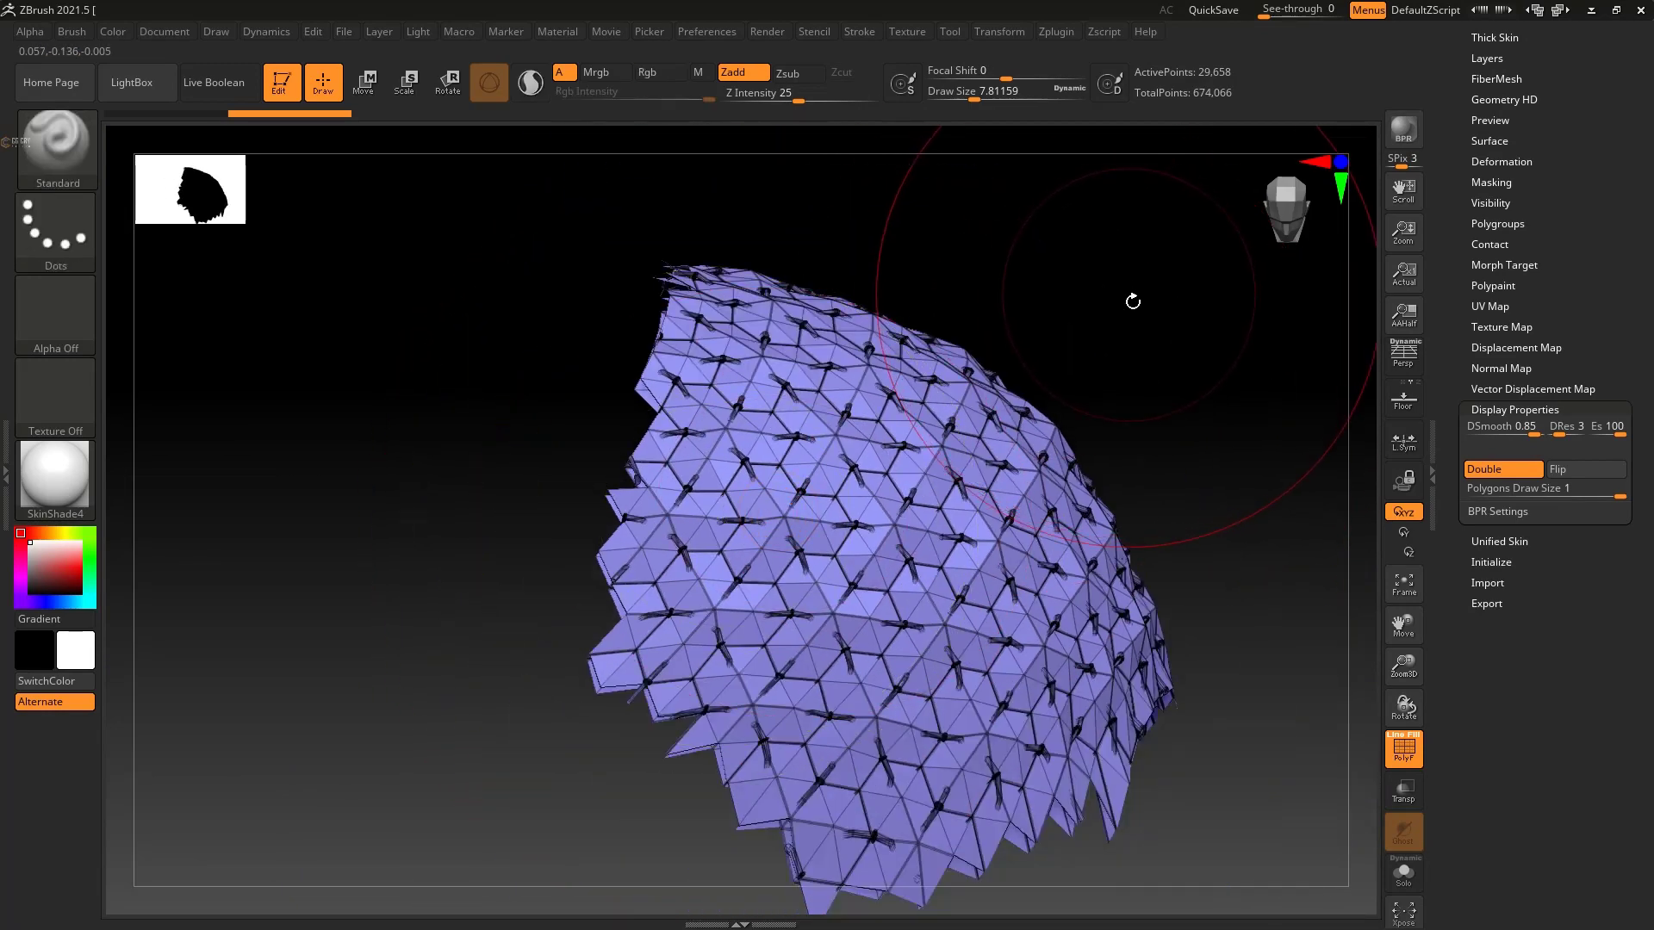
mouse_move(1133, 300)
left_mouse_down()
mouse_move(972, 338)
mouse_move(1129, 307)
mouse_move(888, 285)
left_mouse_up()
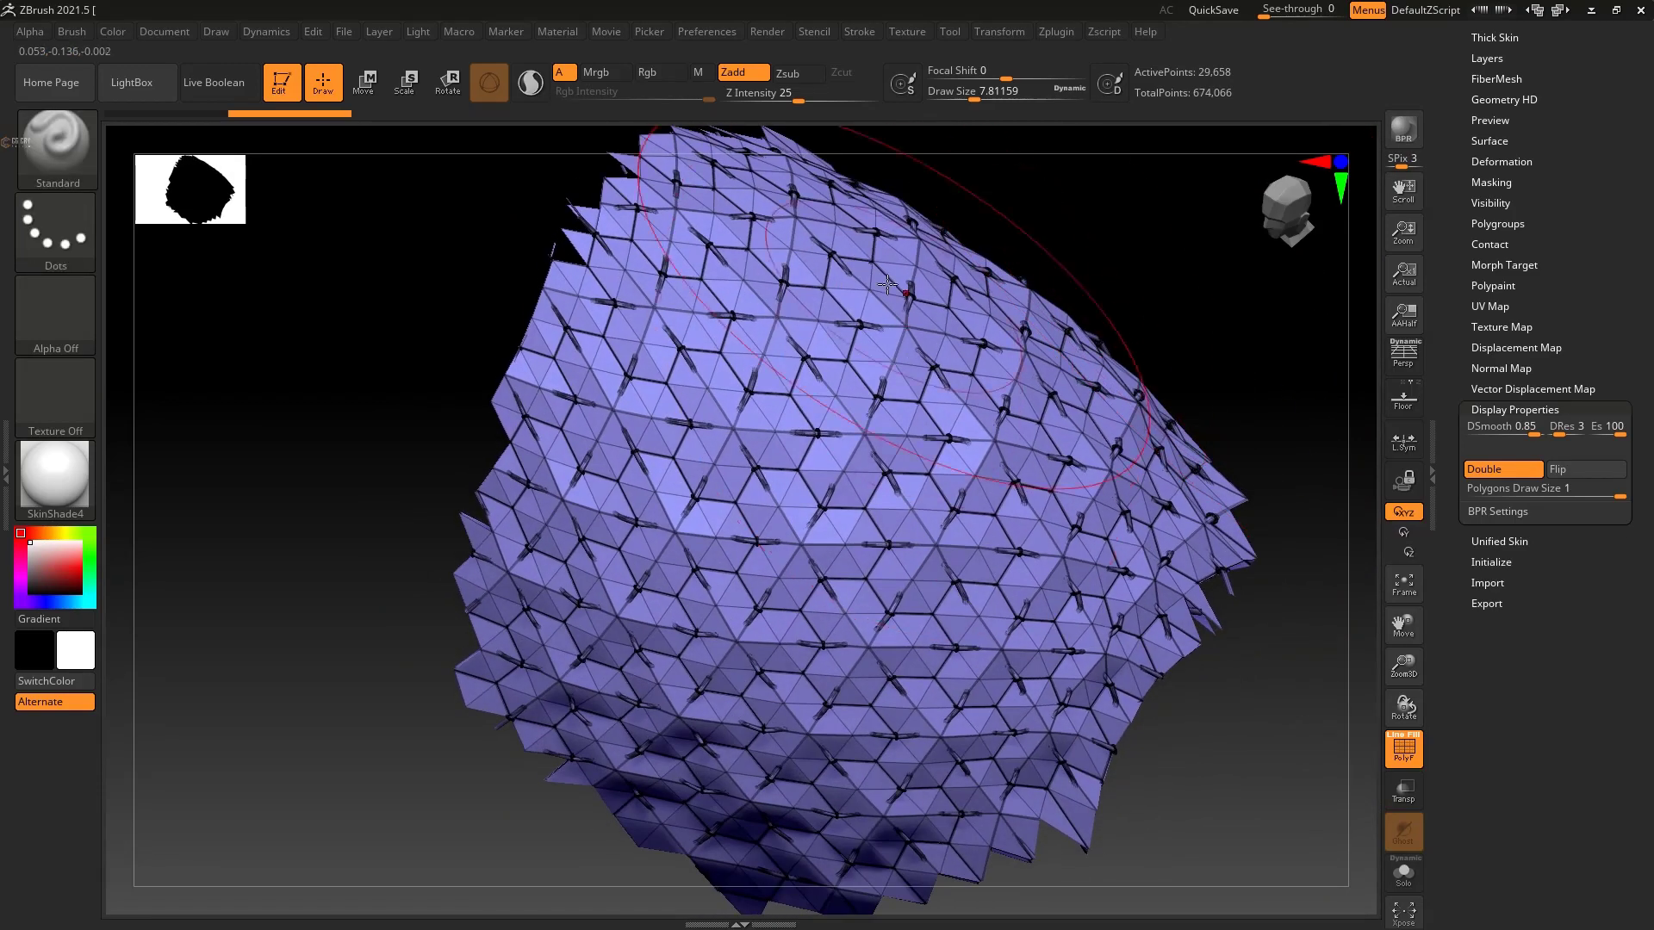
left_click_drag(1111, 270, 903, 381)
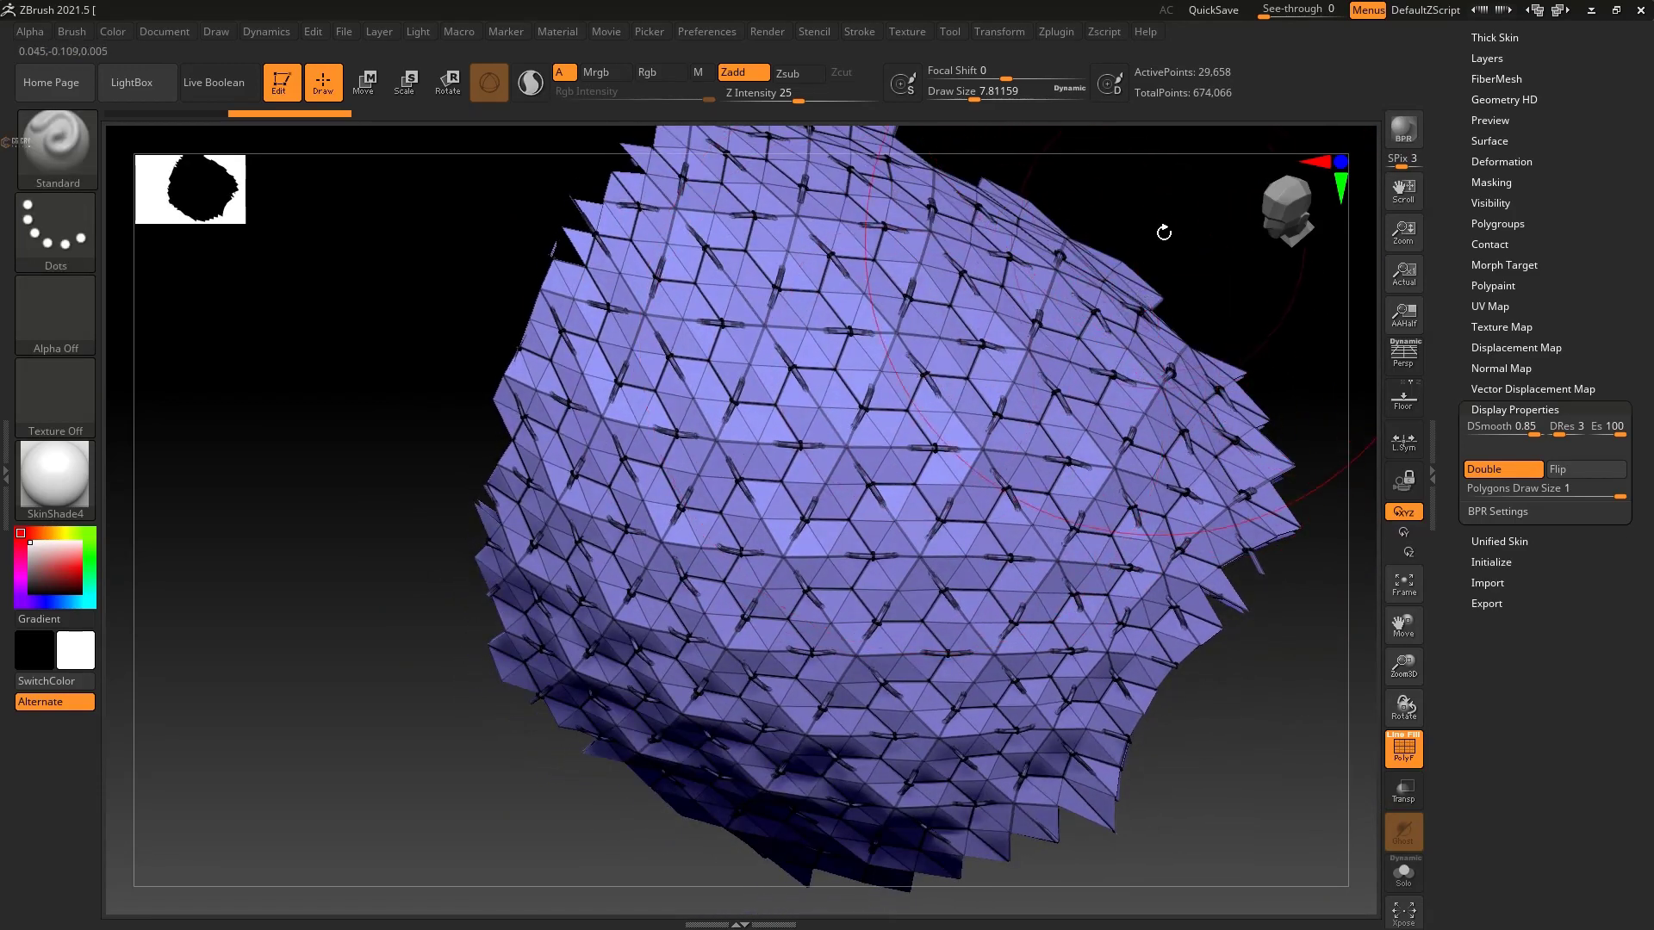
left_click_drag(1164, 233, 591, 259)
right_click_drag(591, 258, 768, 380, "ctrl")
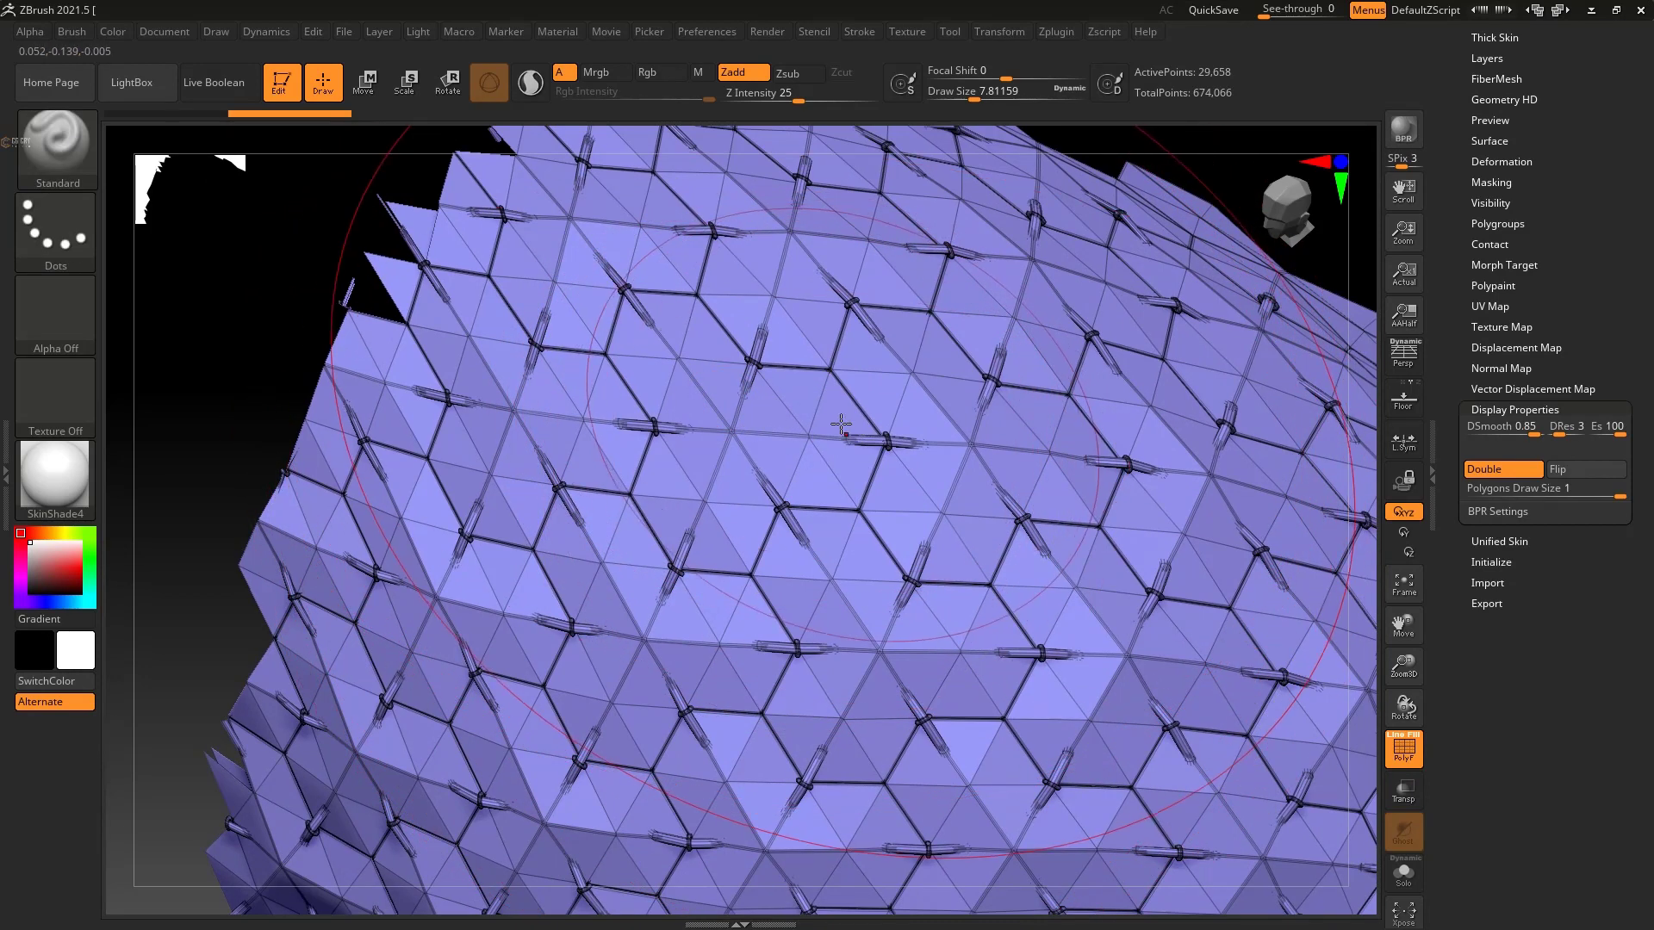
right_click_drag(841, 424, 924, 432, "ctrl")
mouse_move(1138, 366)
left_mouse_down()
mouse_move(1150, 412)
mouse_move(1063, 388)
mouse_move(1082, 399)
mouse_move(1071, 373)
left_mouse_up()
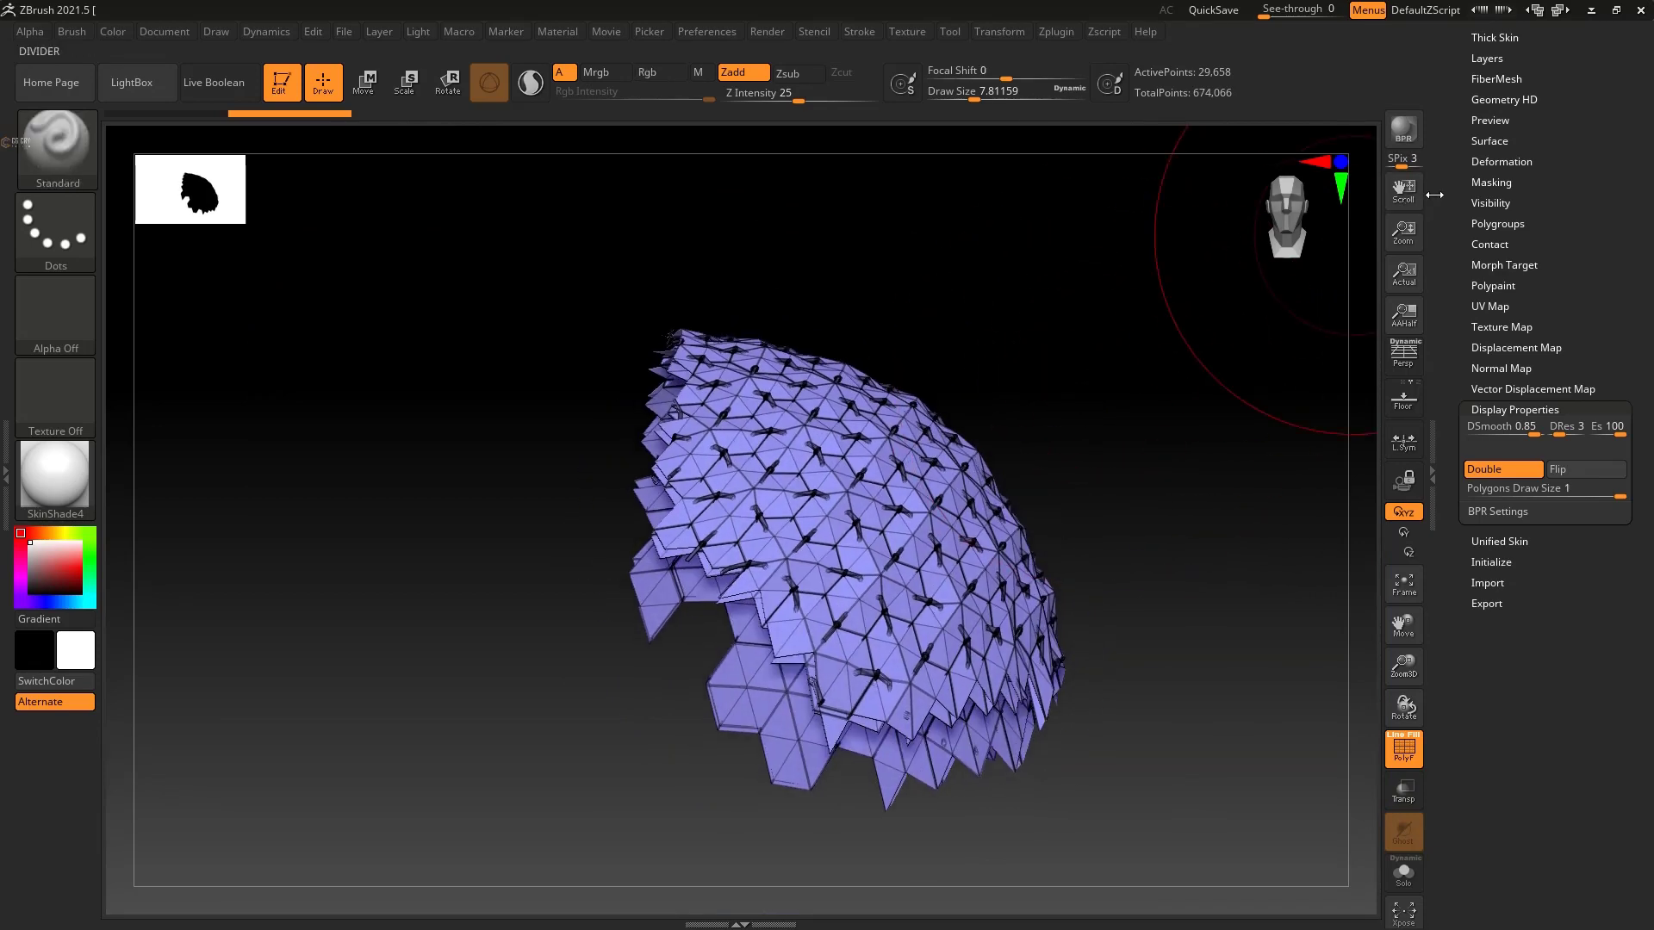
left_click_drag(1446, 190, 1432, 445)
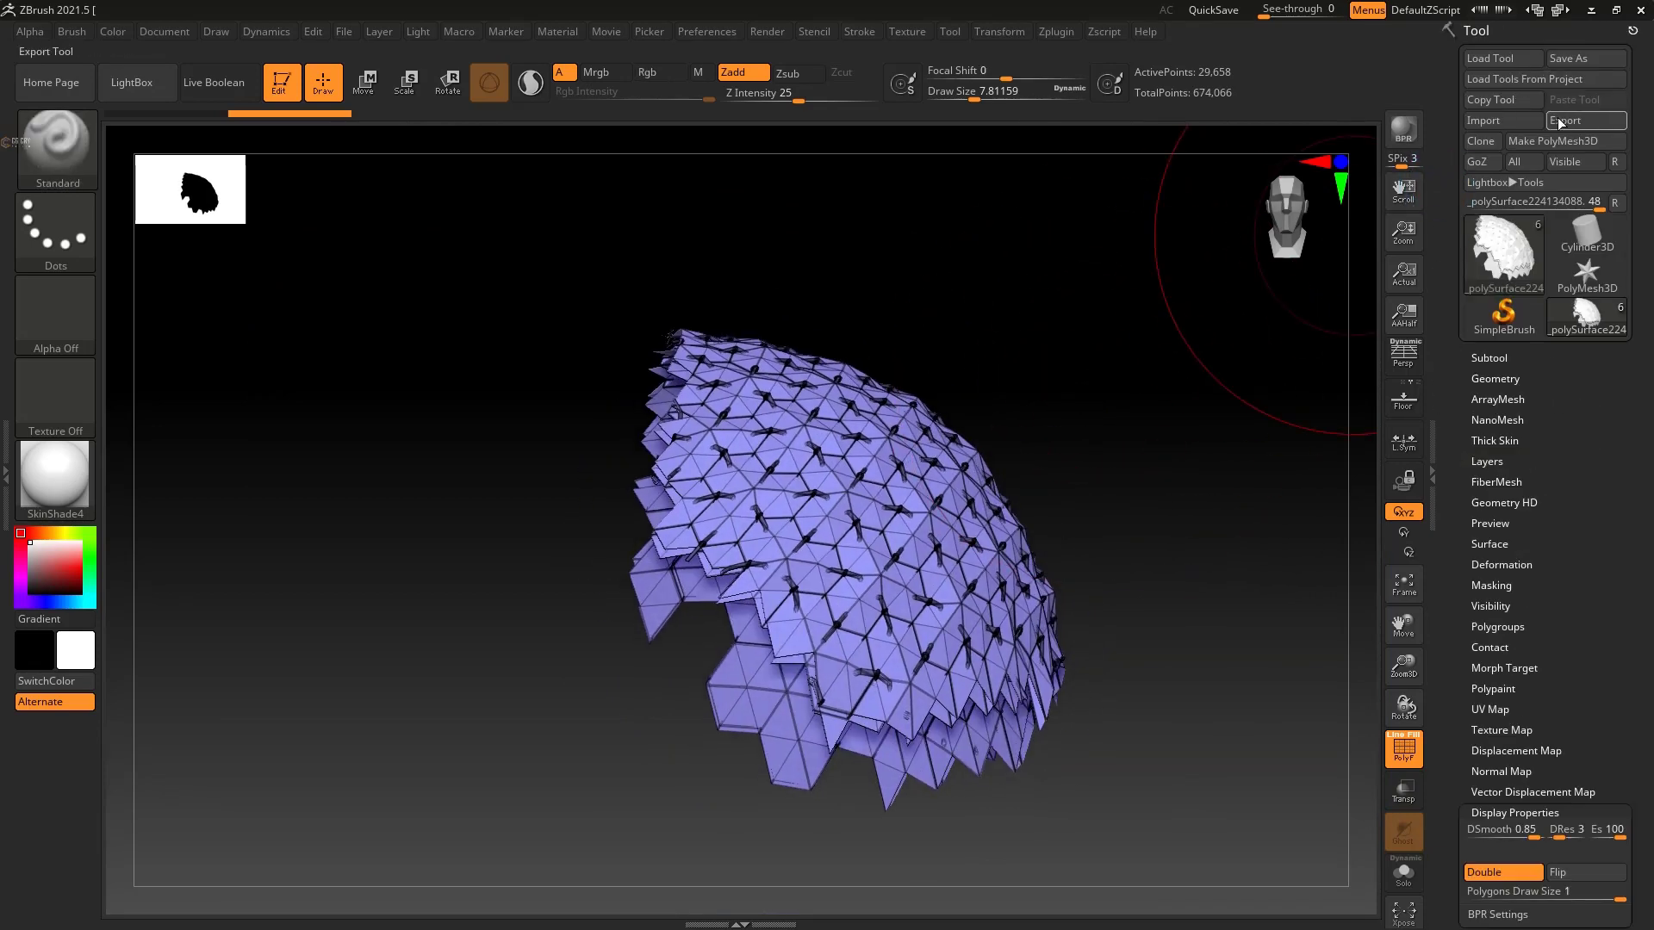
Step: Orbit the dome upright, collapse Display Properties, and expand the Polygroups subpalette
mouse_move(1155, 406)
left_mouse_down()
mouse_move(1093, 399)
mouse_move(1047, 491)
mouse_move(1219, 405)
mouse_move(1203, 420)
mouse_move(1244, 362)
mouse_move(1154, 431)
mouse_move(1137, 498)
mouse_move(1153, 470)
mouse_move(1129, 447)
mouse_move(1154, 465)
left_mouse_up()
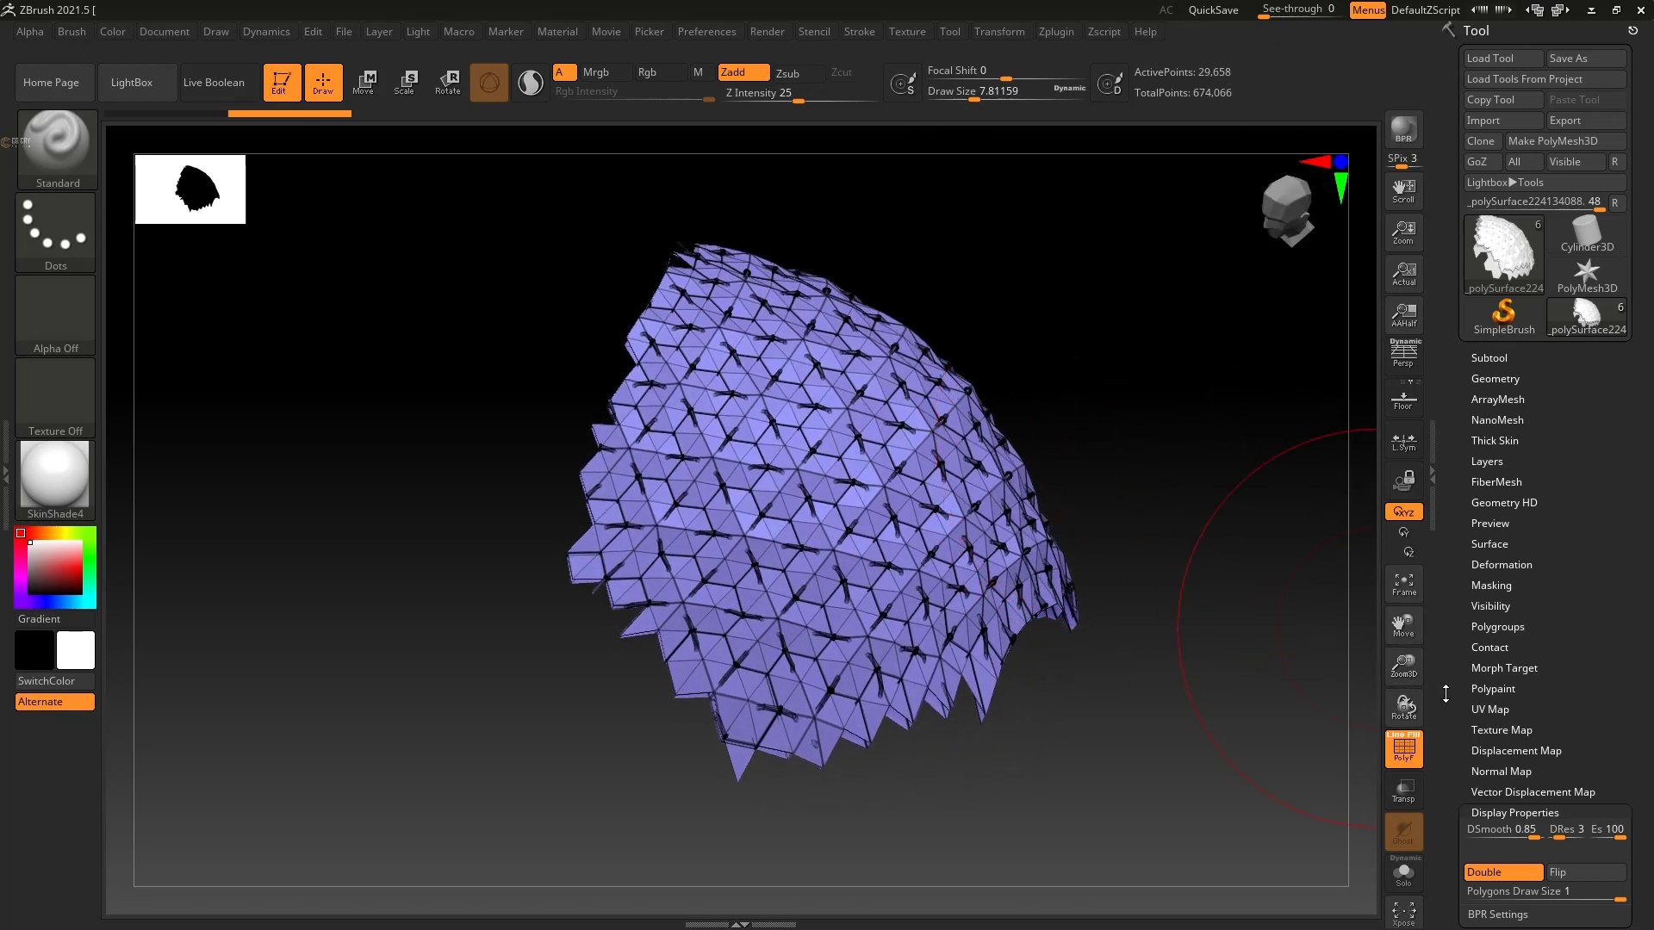
left_click_drag(1445, 695, 1511, 449)
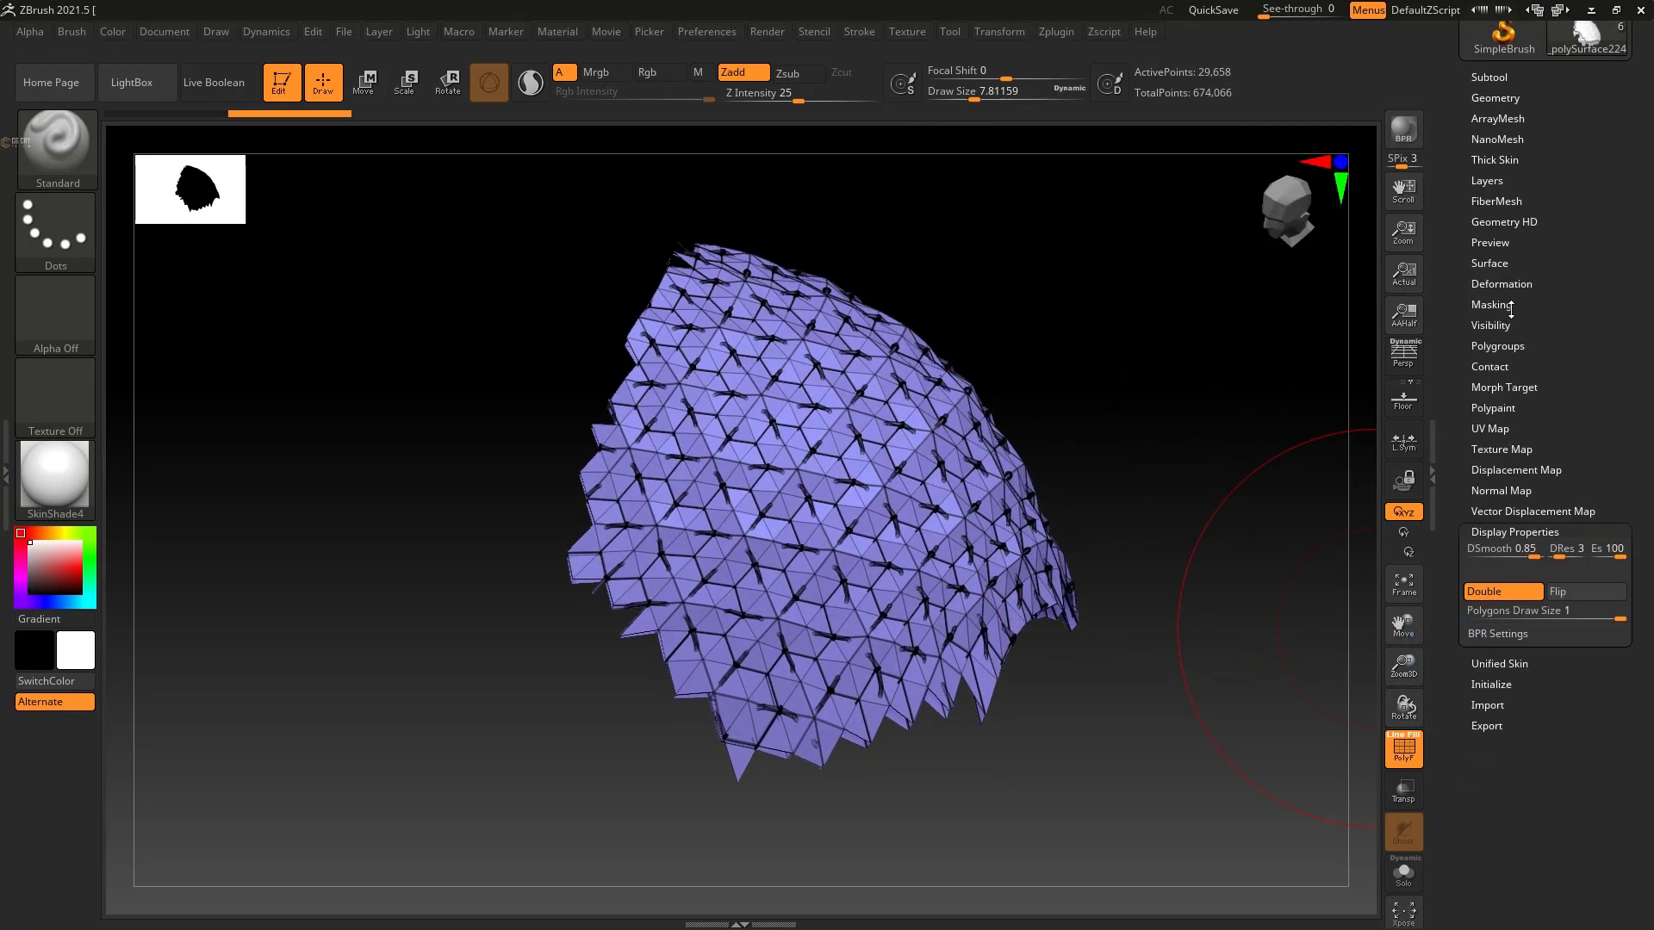
left_click_drag(1118, 466, 1128, 472)
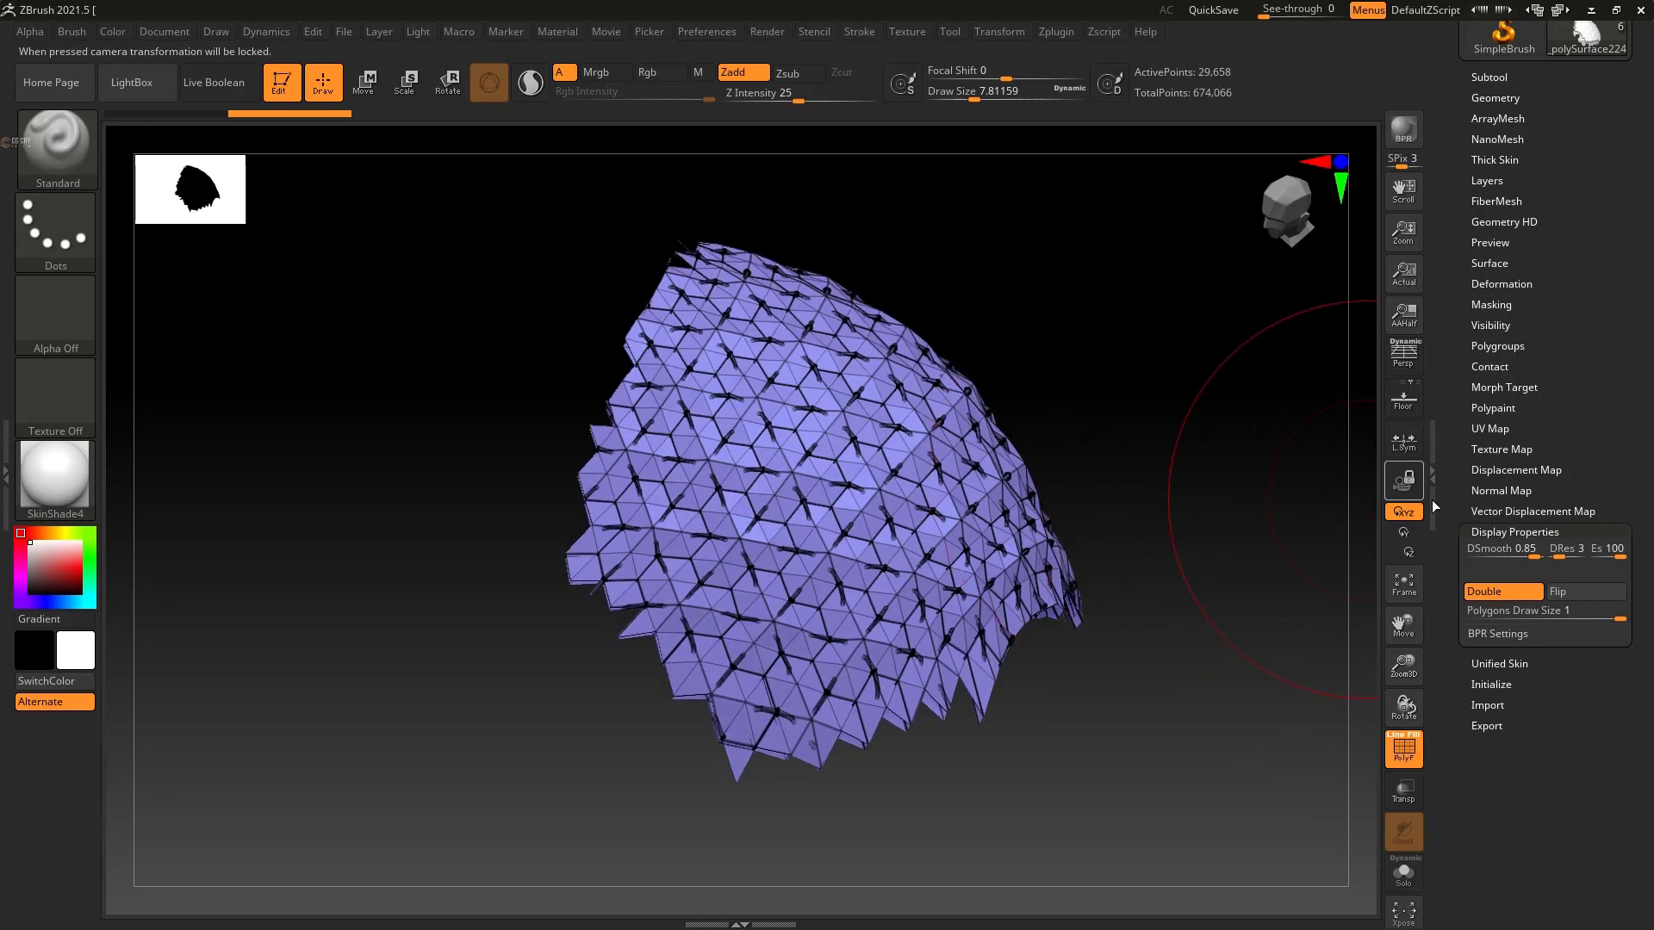
mouse_move(1259, 488)
left_mouse_down()
mouse_move(1218, 554)
mouse_move(1246, 499)
mouse_move(1533, 445)
left_mouse_up()
left_click(1496, 531)
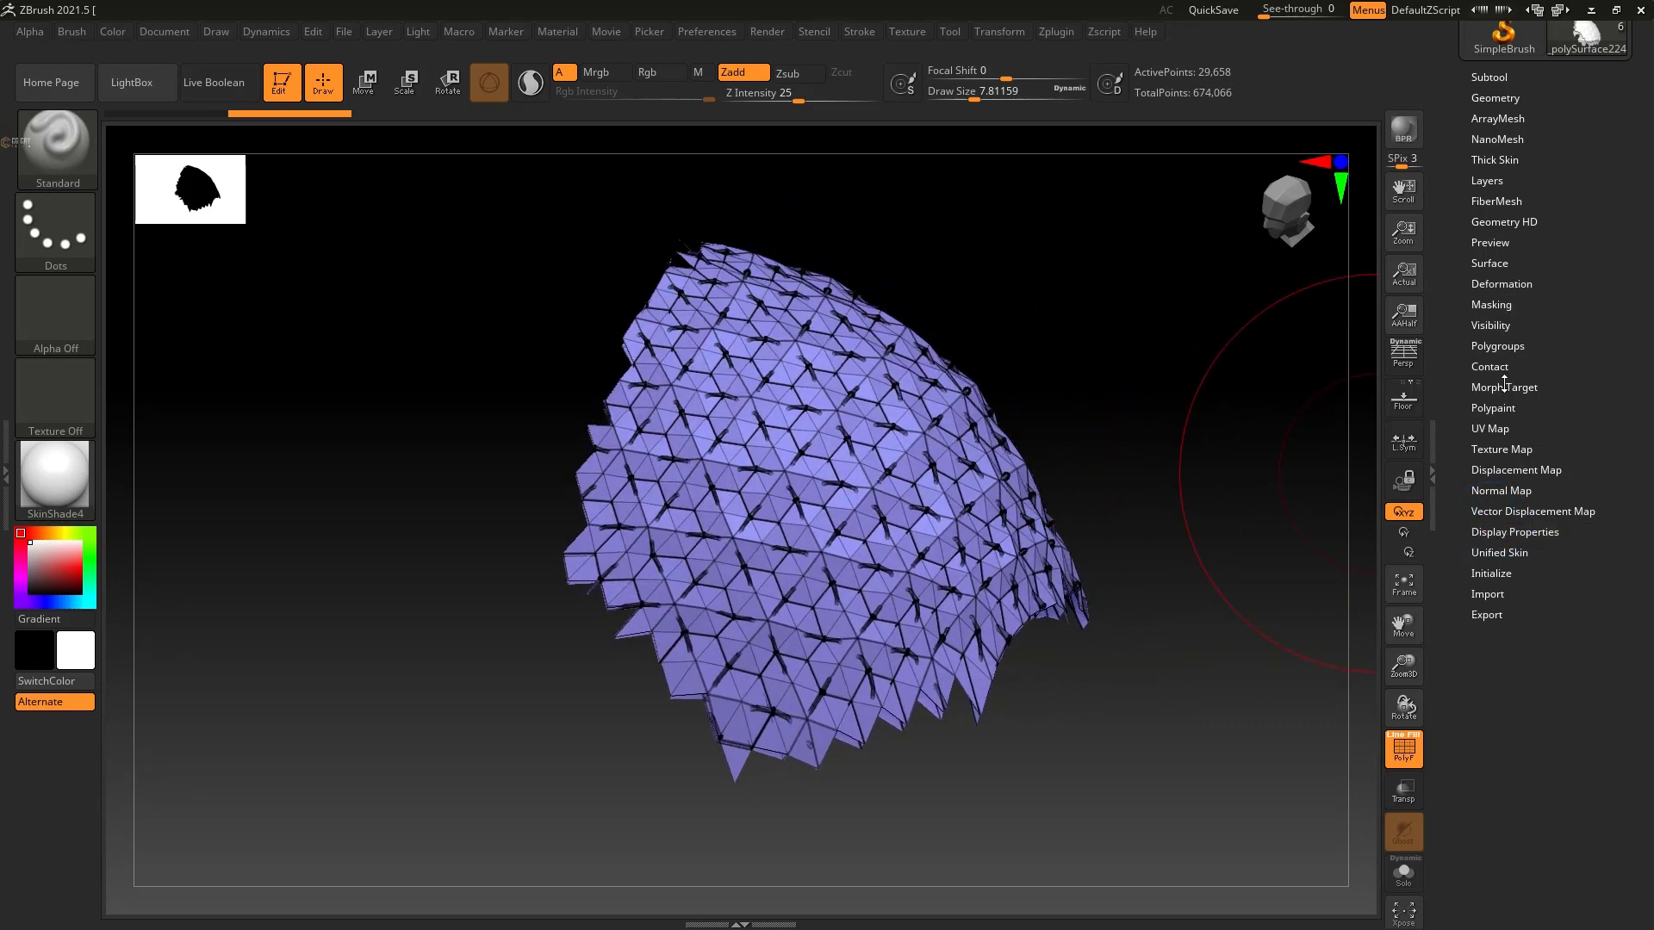
left_click(1503, 346)
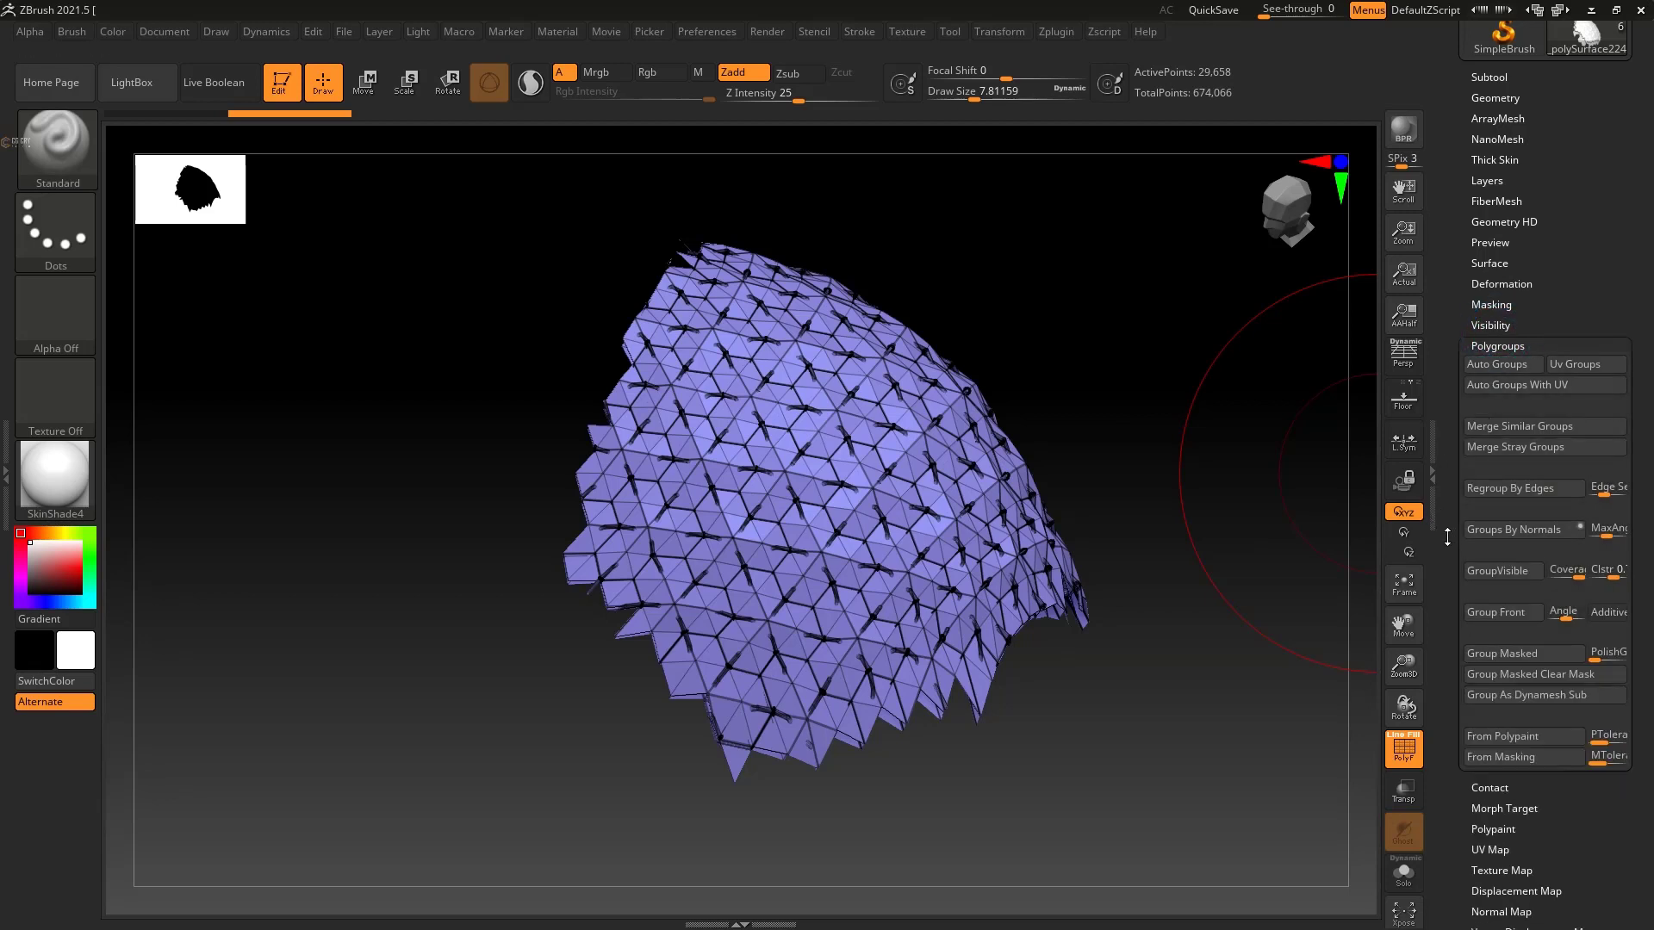
Step: Group the dome by normals and orbit to inspect the resulting polygroups
left_click_drag(1447, 537, 1477, 504)
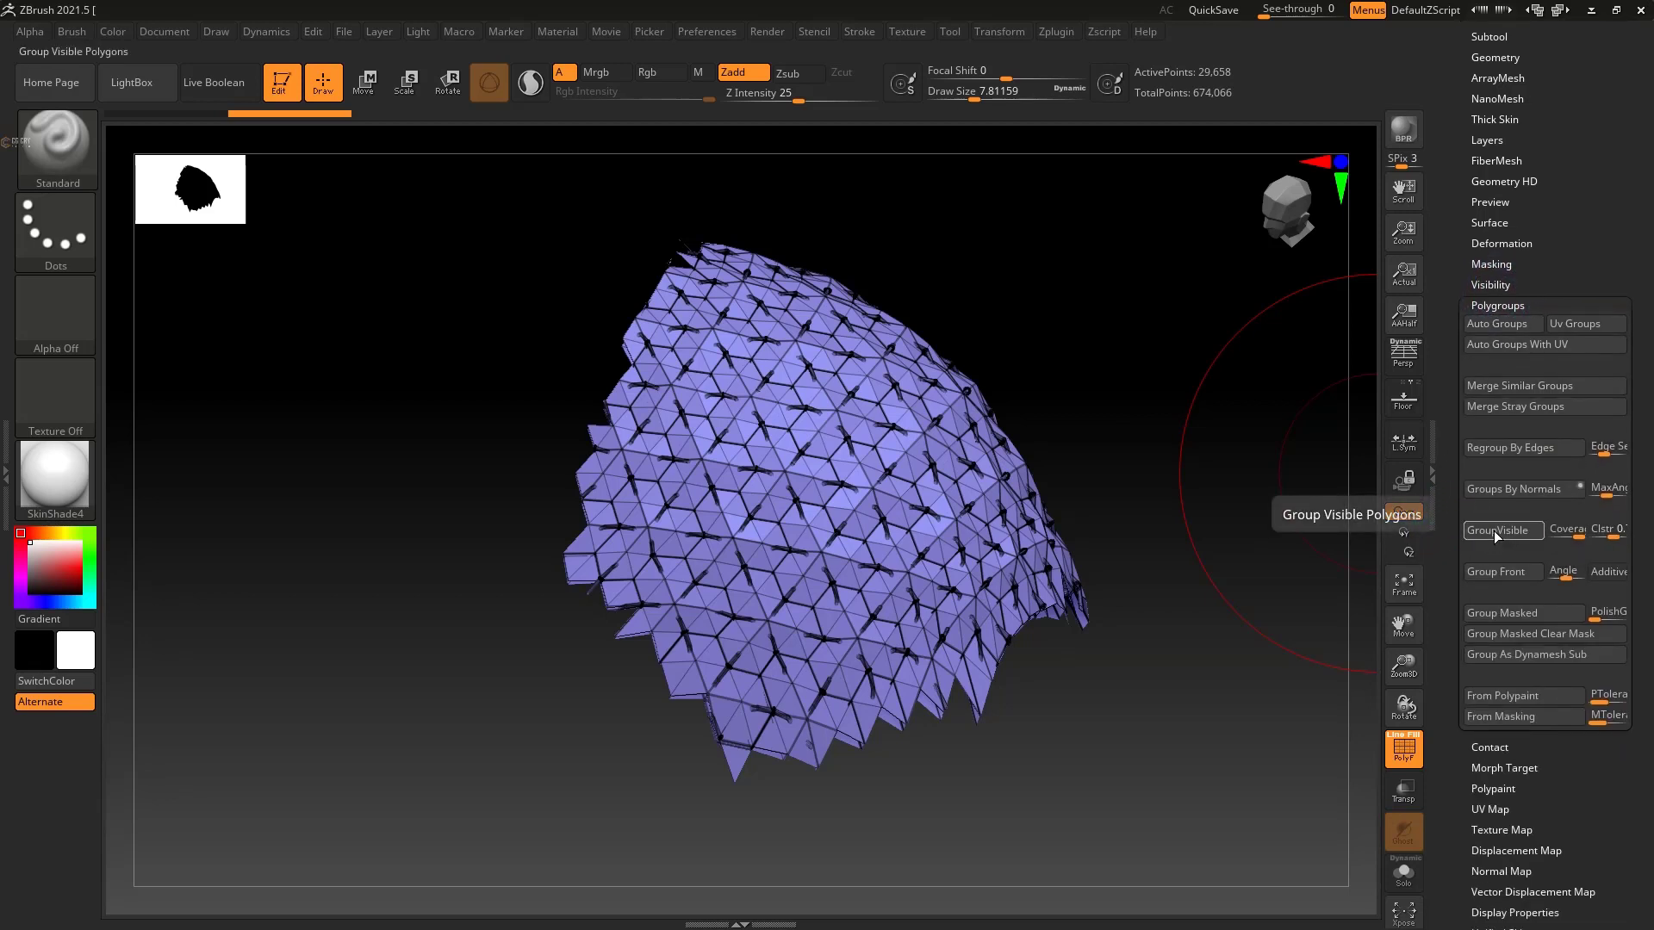
left_click(1540, 491)
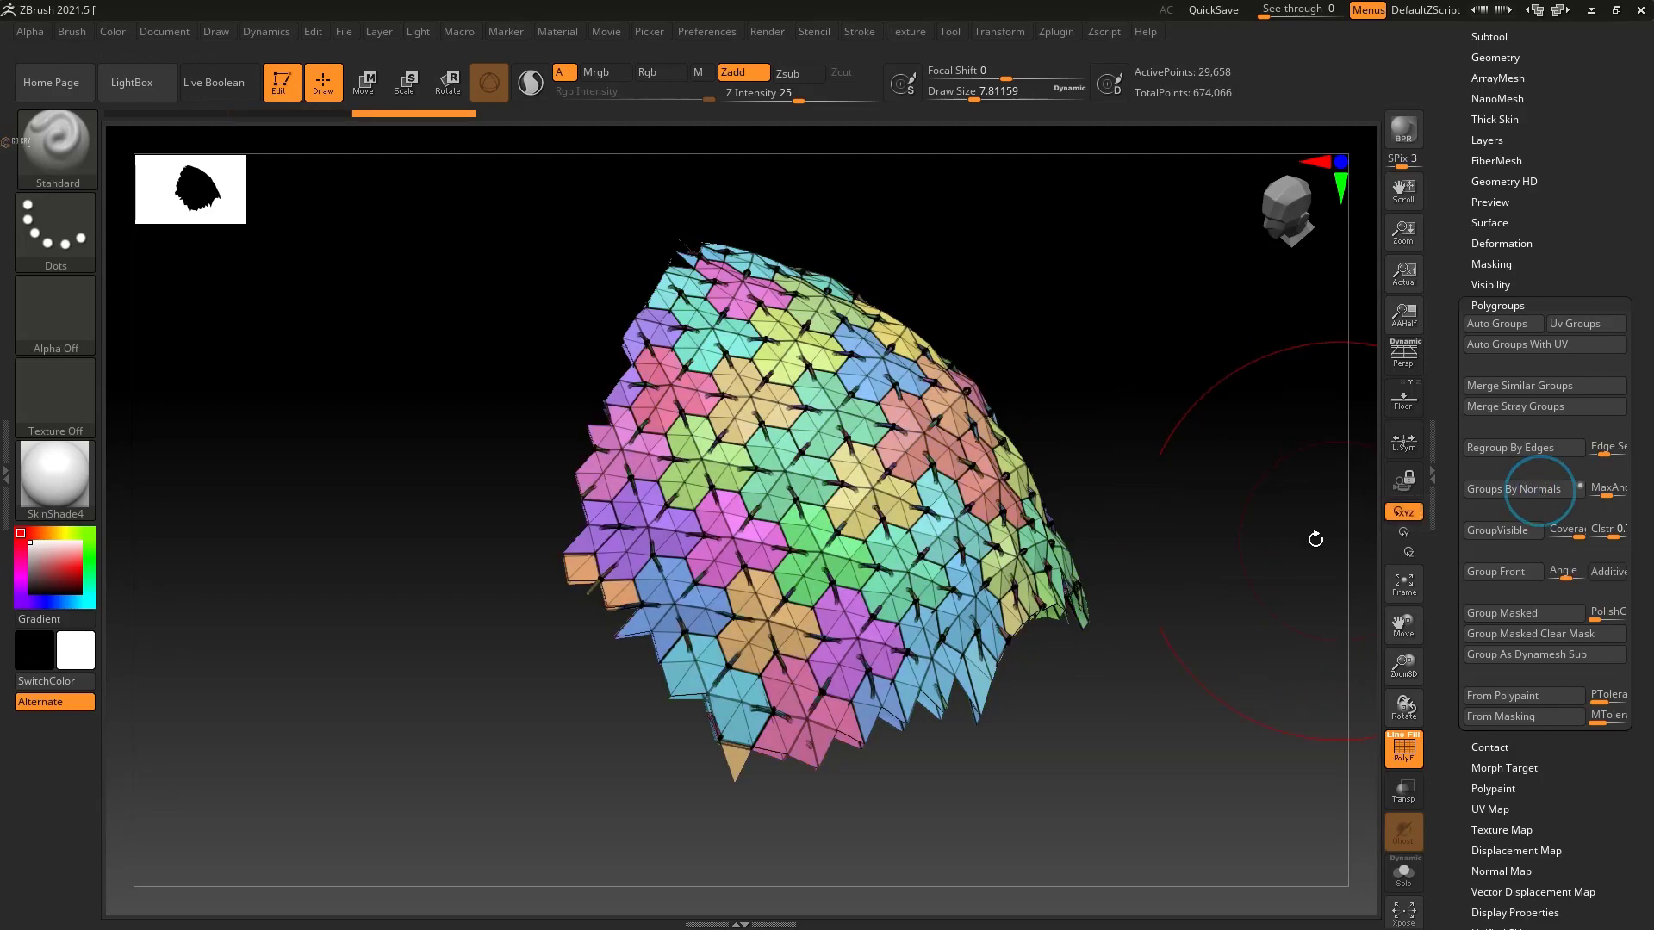
left_click_drag(1226, 484, 1165, 539)
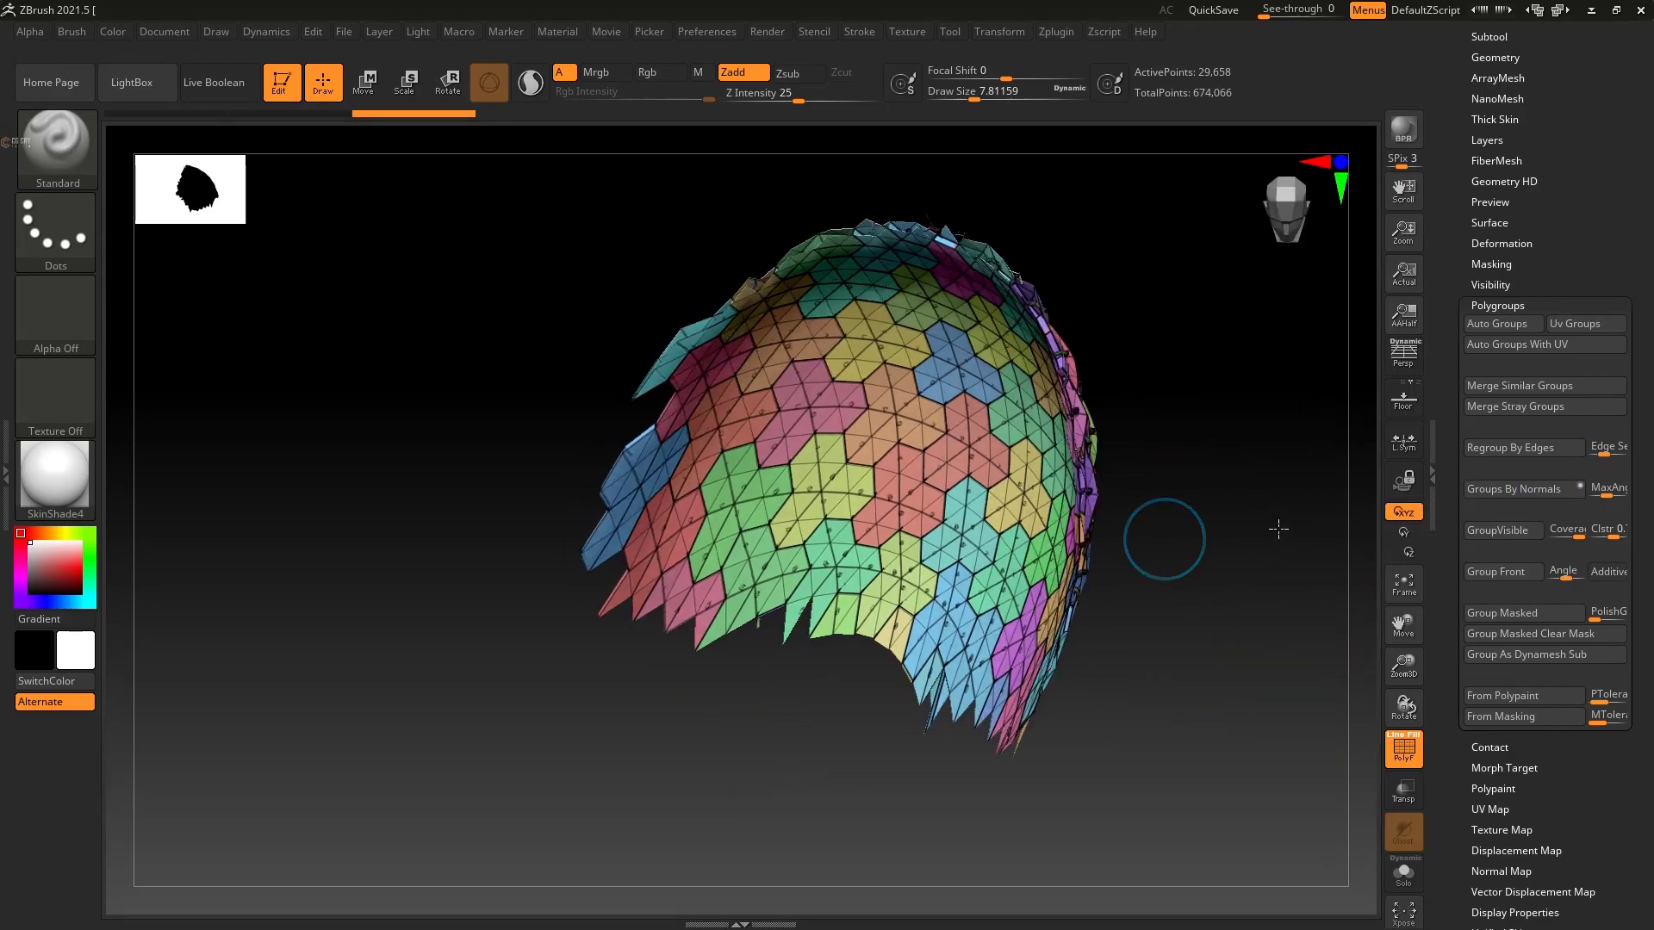
mouse_move(1278, 529)
left_mouse_down()
mouse_move(1225, 543)
mouse_move(1247, 544)
mouse_move(1200, 580)
left_mouse_up()
Step: Check the orange edge group, then regroup by normals with MaxAngle lowered to 27.7
key("space")
left_click_drag(517, 456, 455, 452)
mouse_move(443, 547)
left_mouse_down("alt")
mouse_move(413, 621)
mouse_move(431, 580)
mouse_move(560, 564)
left_mouse_up("alt")
left_click(563, 569, "ctrl+shift")
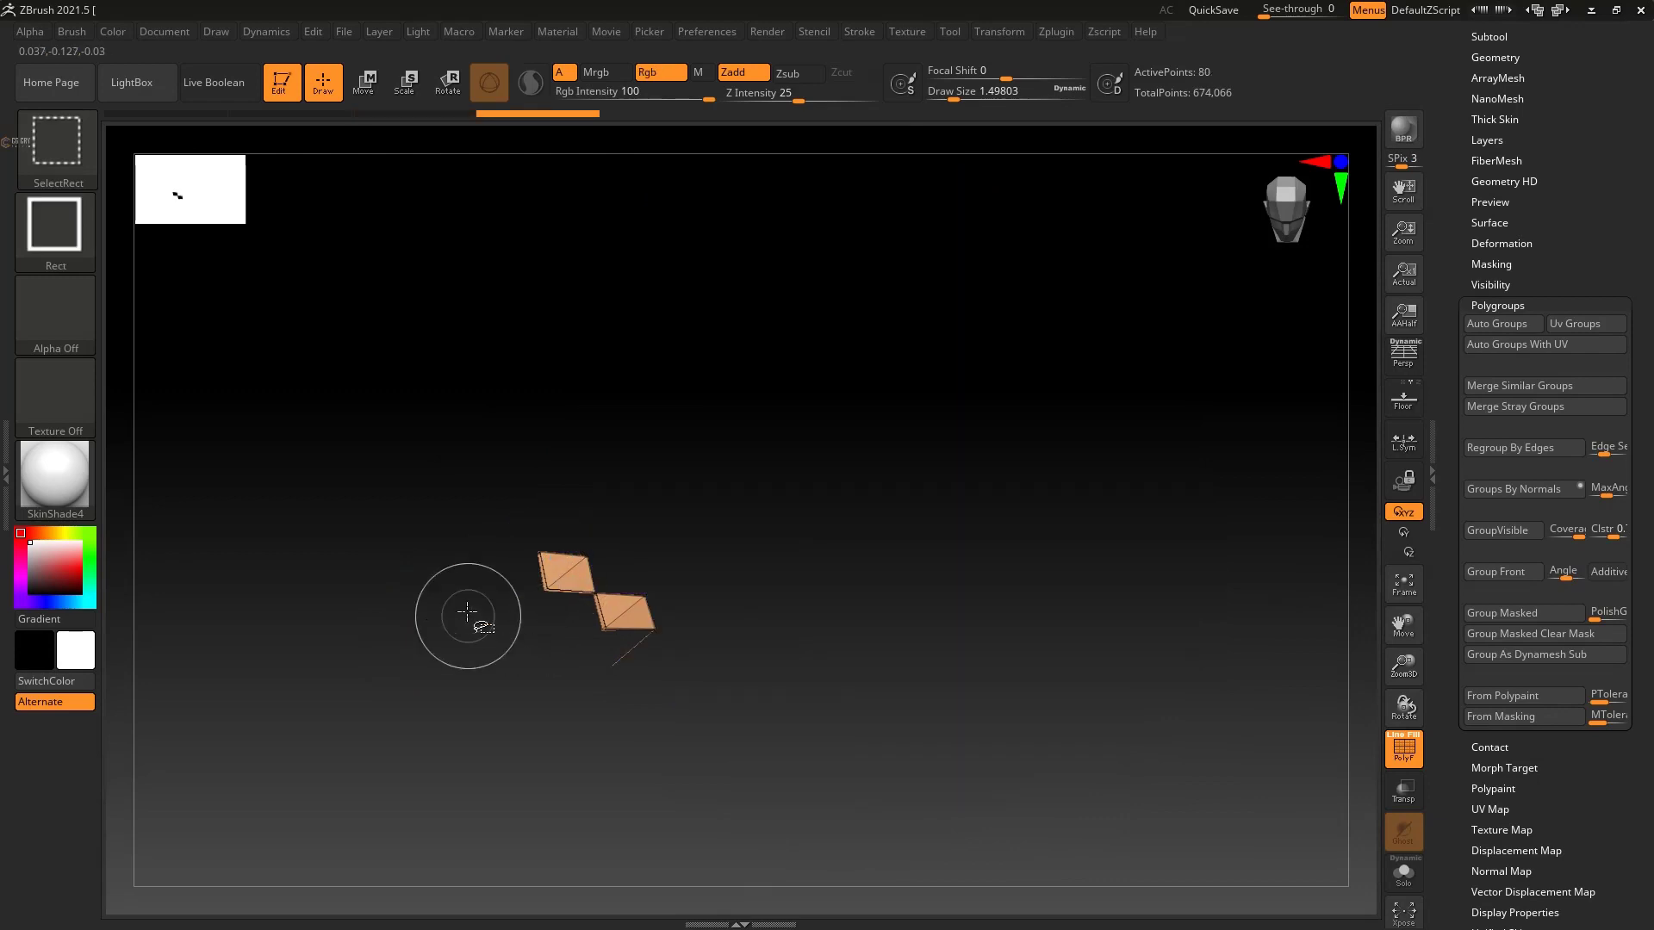
left_click(434, 603, "ctrl+shift")
left_click(281, 535, "ctrl+shift")
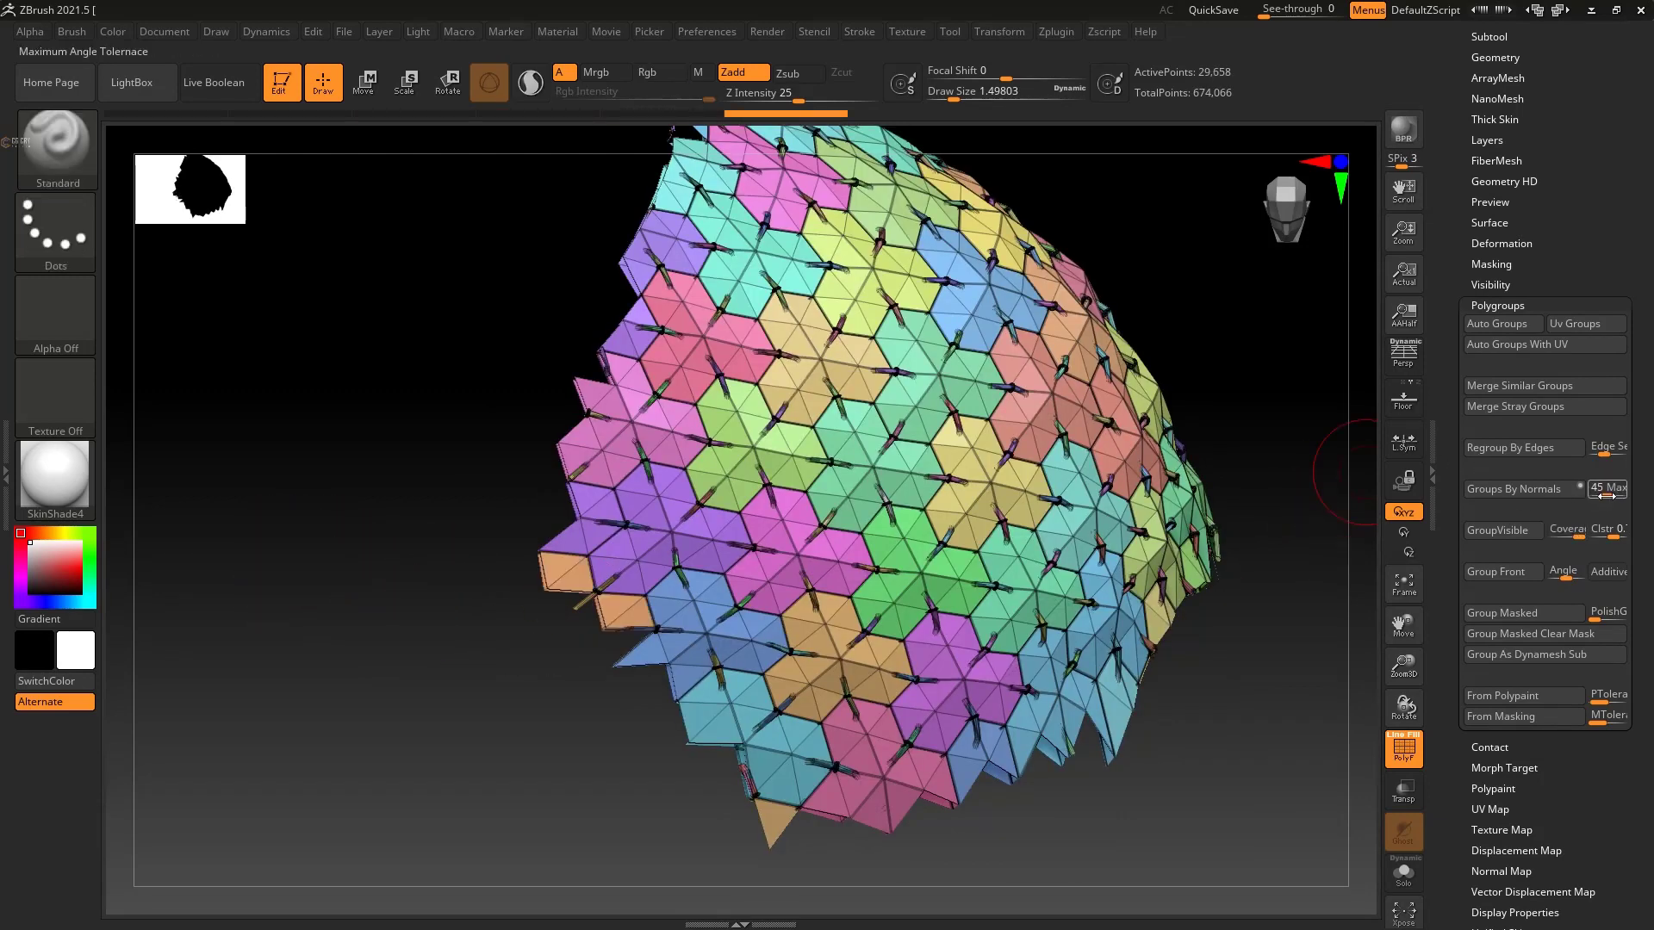
left_click_drag(1606, 496, 1601, 495)
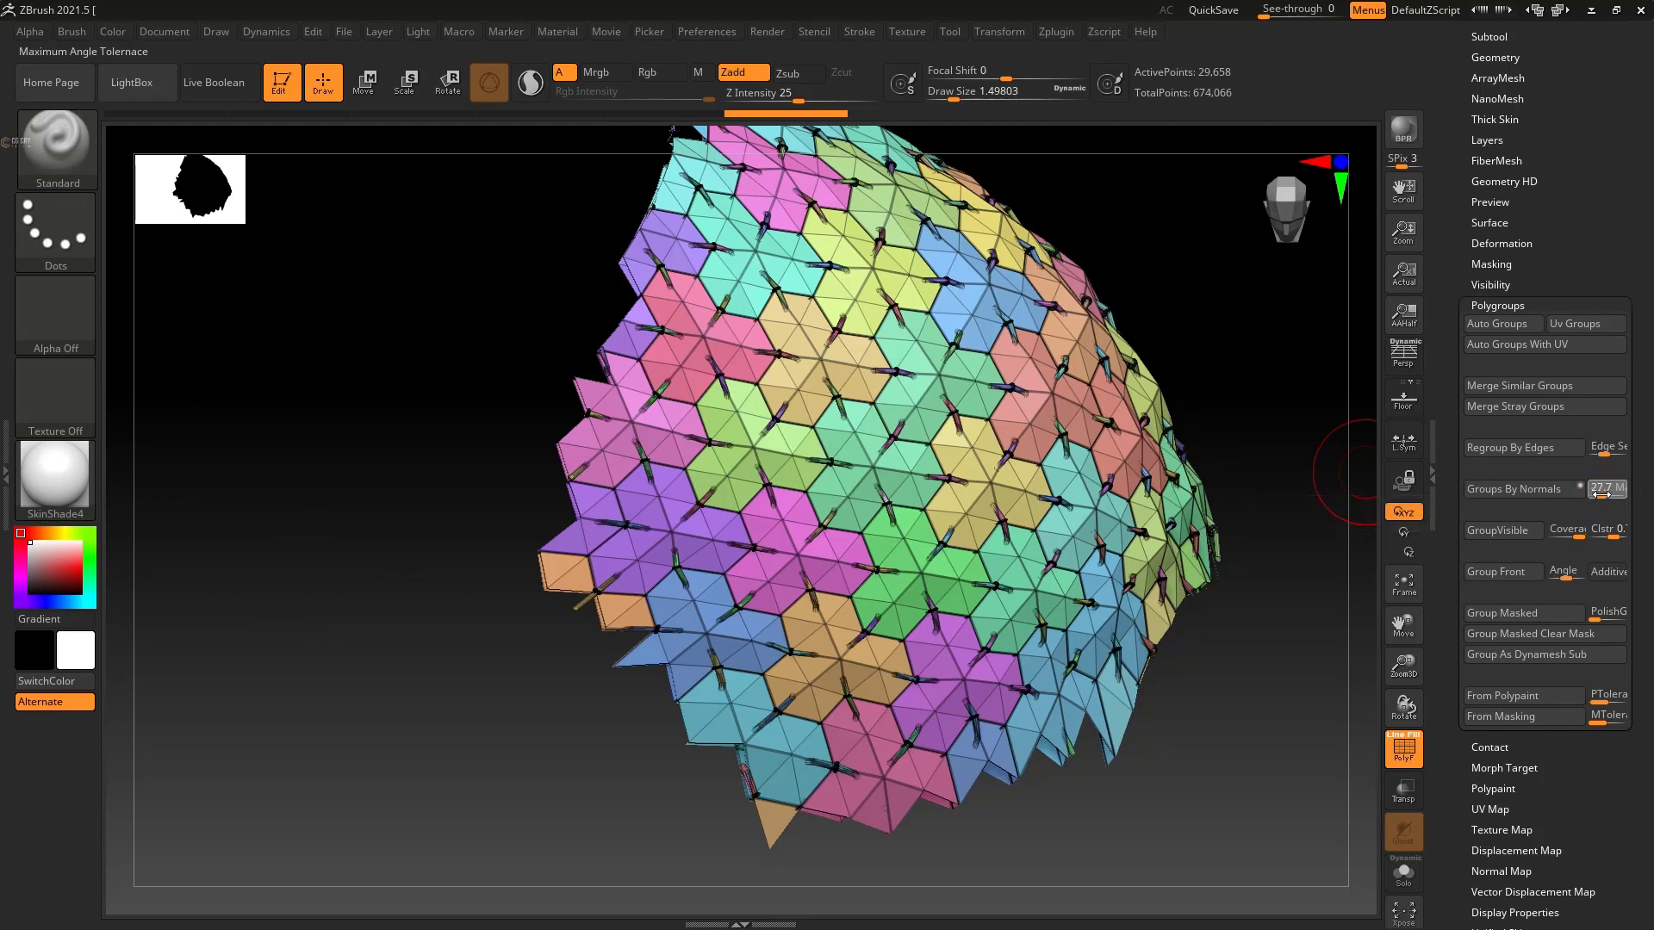
left_click(1525, 491)
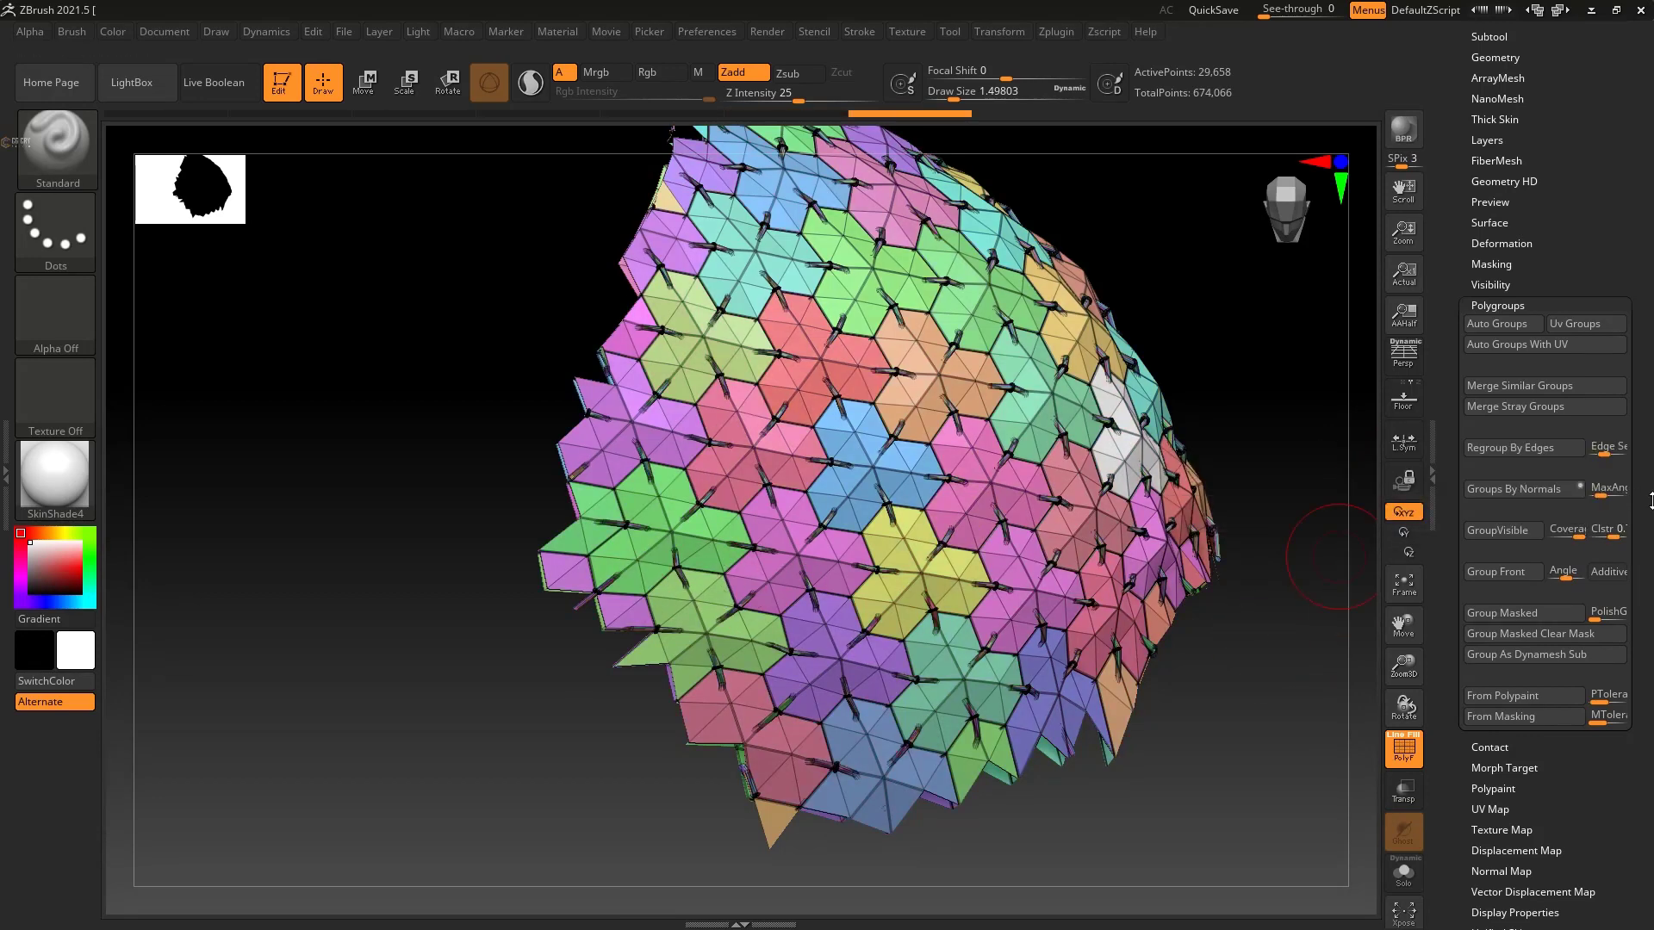
left_click(562, 569, "ctrl+shift")
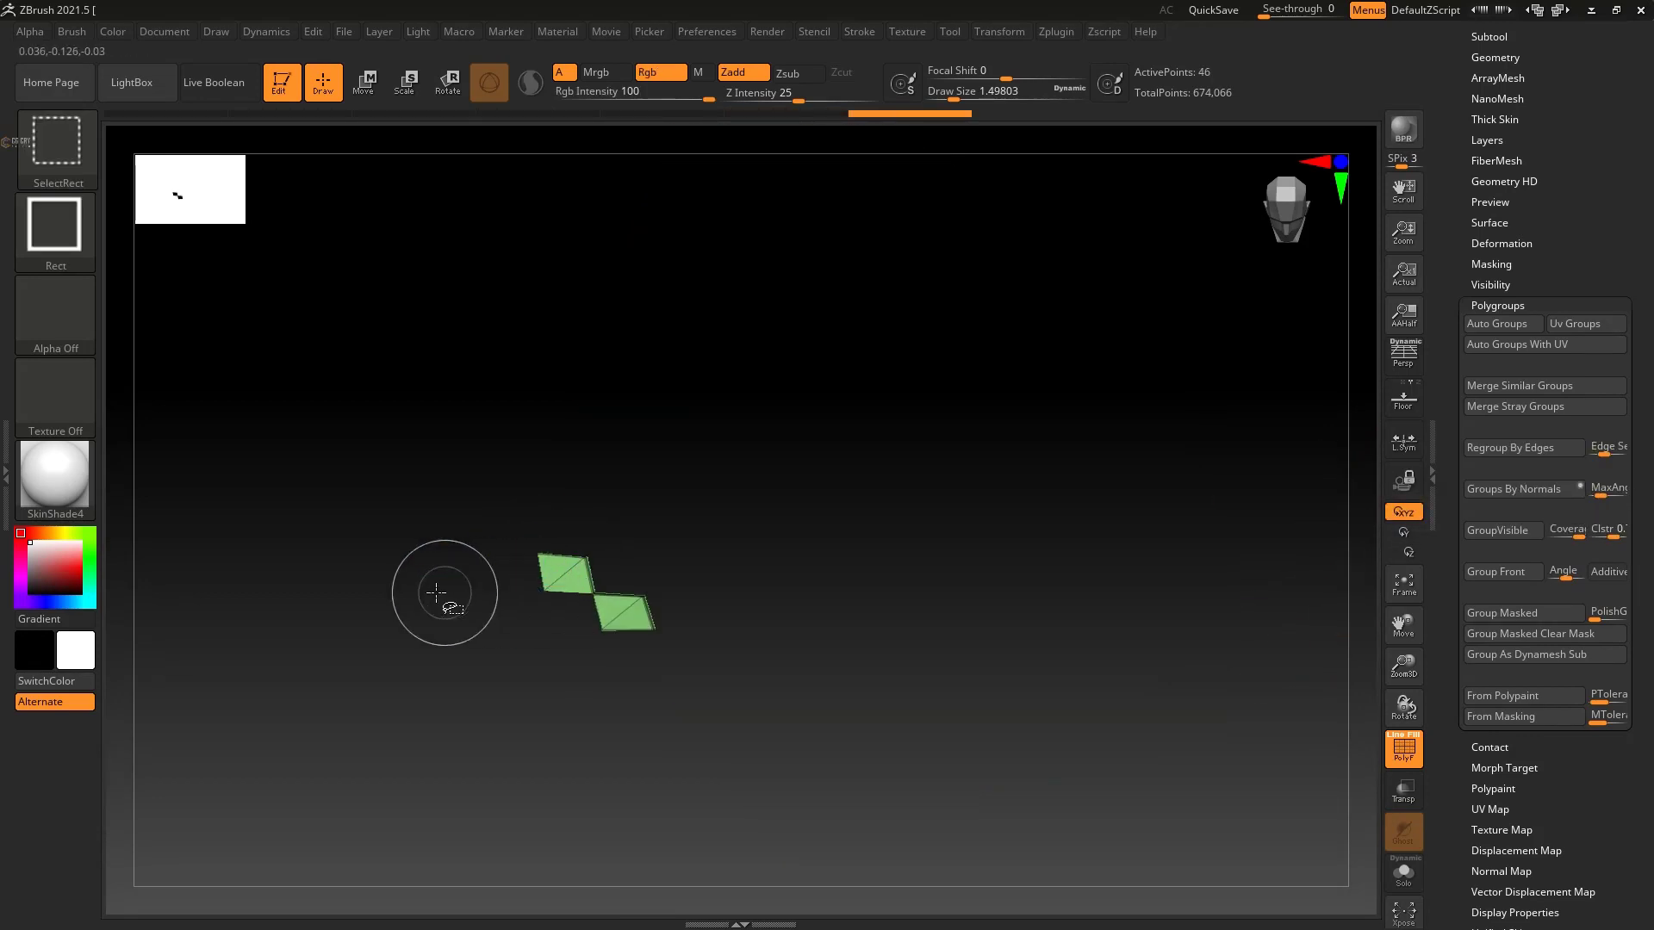
left_click_drag(451, 606, 454, 579)
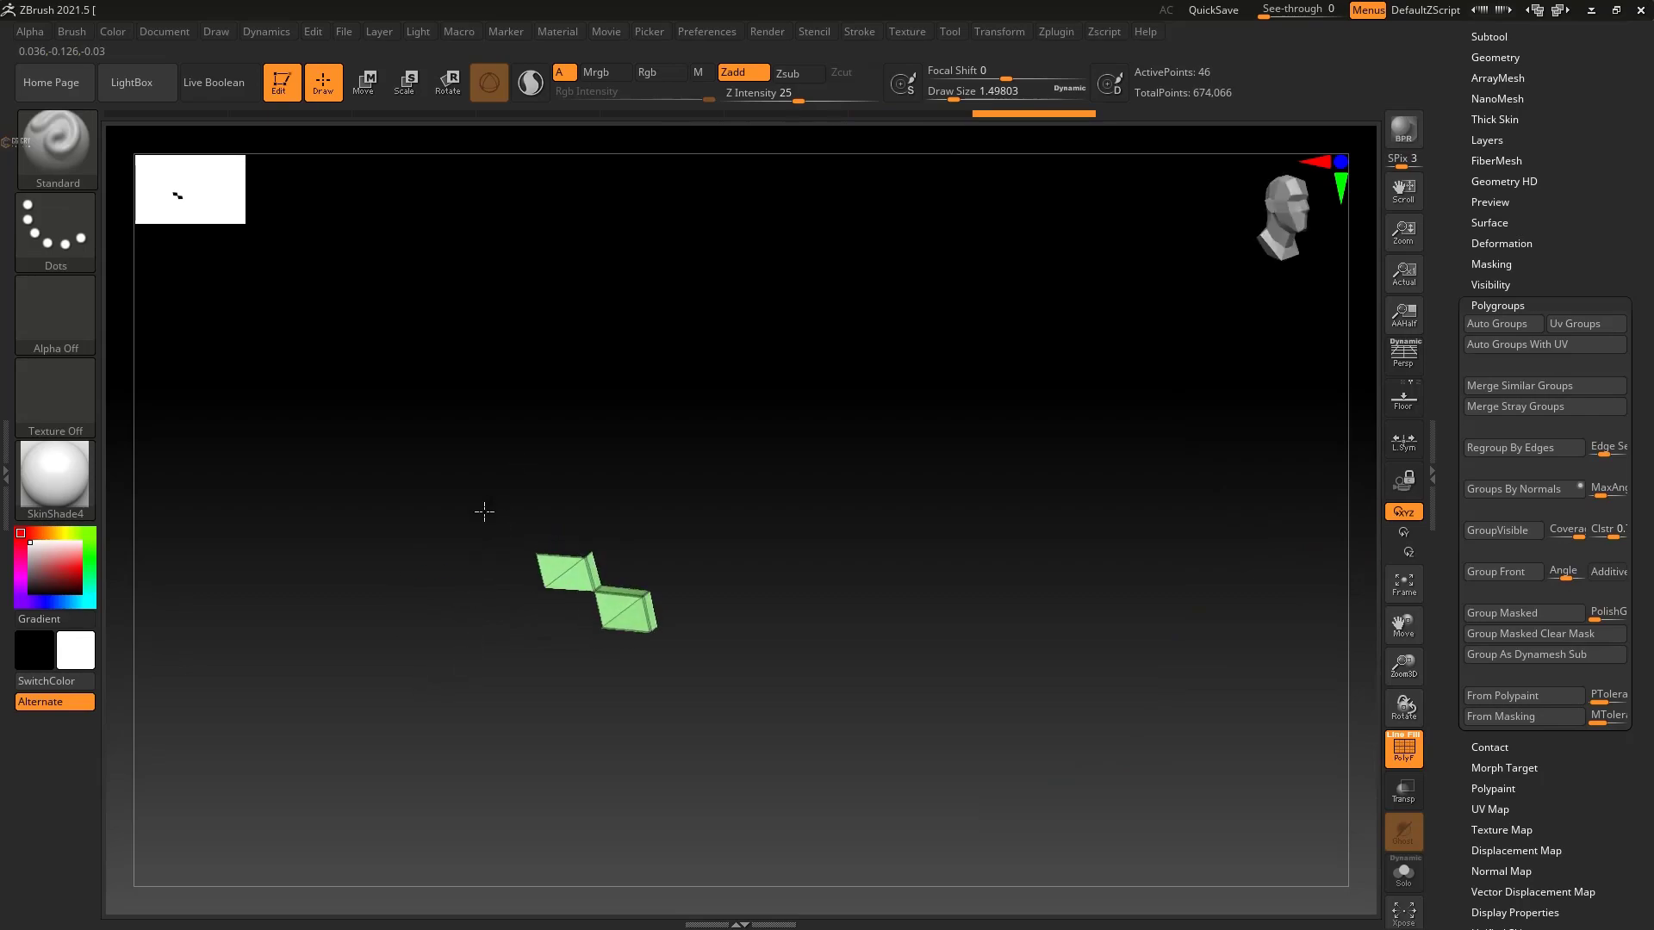
left_click(435, 636, "ctrl+shift")
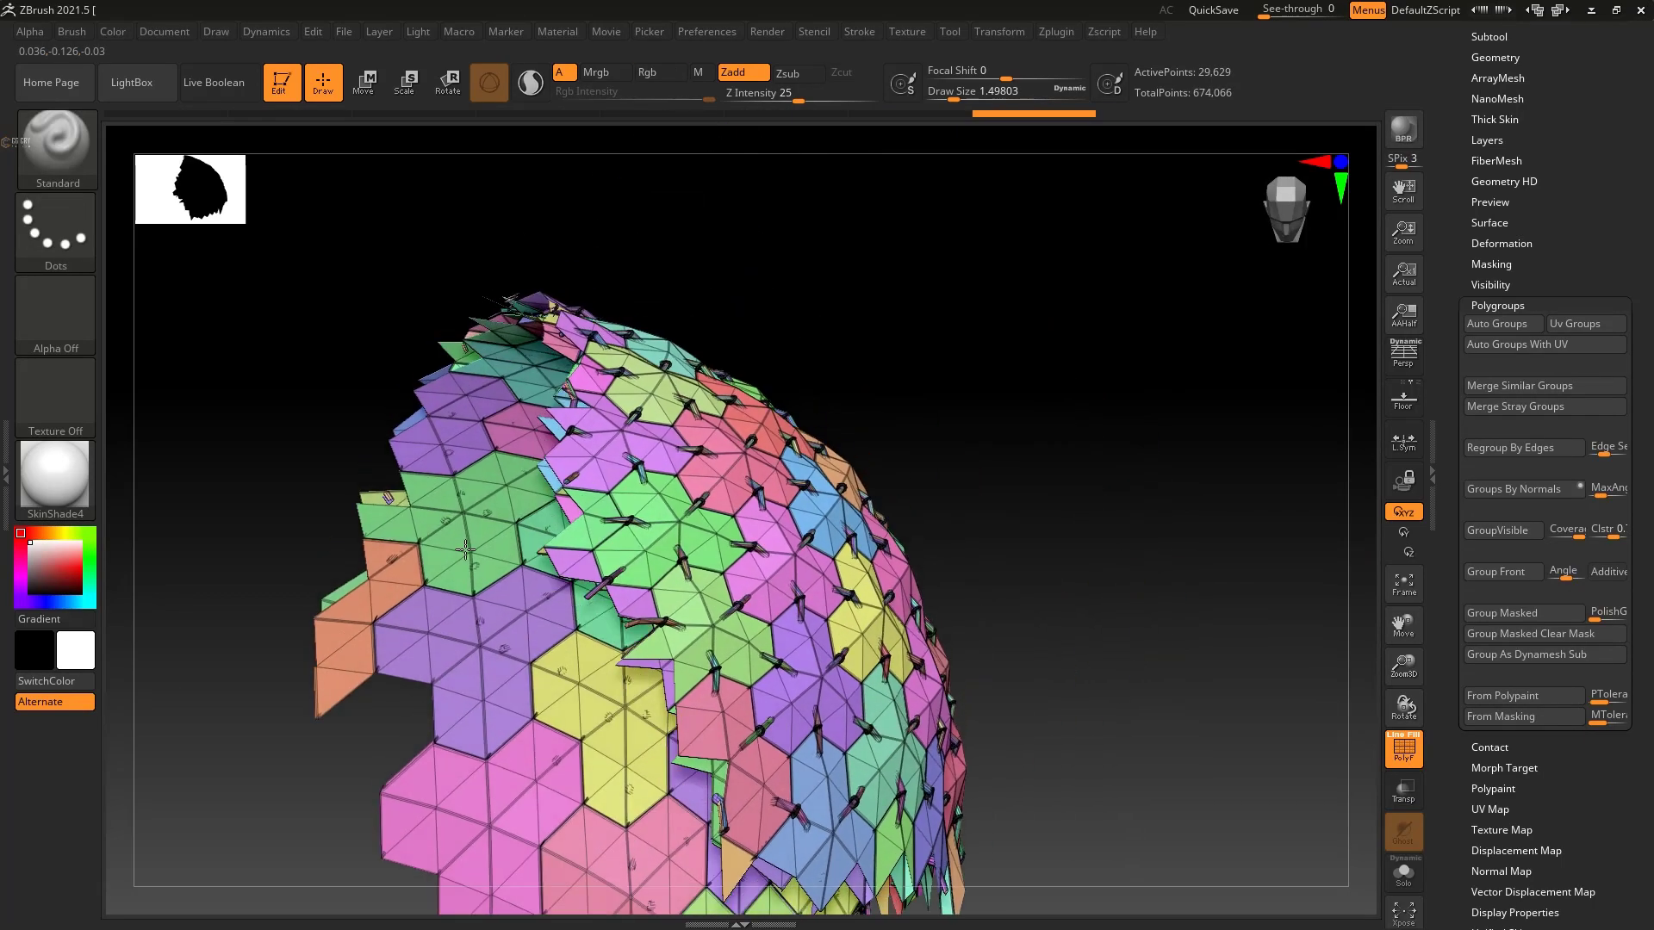
mouse_move(426, 599)
left_mouse_down()
mouse_move(443, 621)
mouse_move(435, 702)
mouse_move(443, 620)
mouse_move(687, 472)
left_mouse_up()
key("ctrl+shift")
left_click(410, 577, "ctrl+shift")
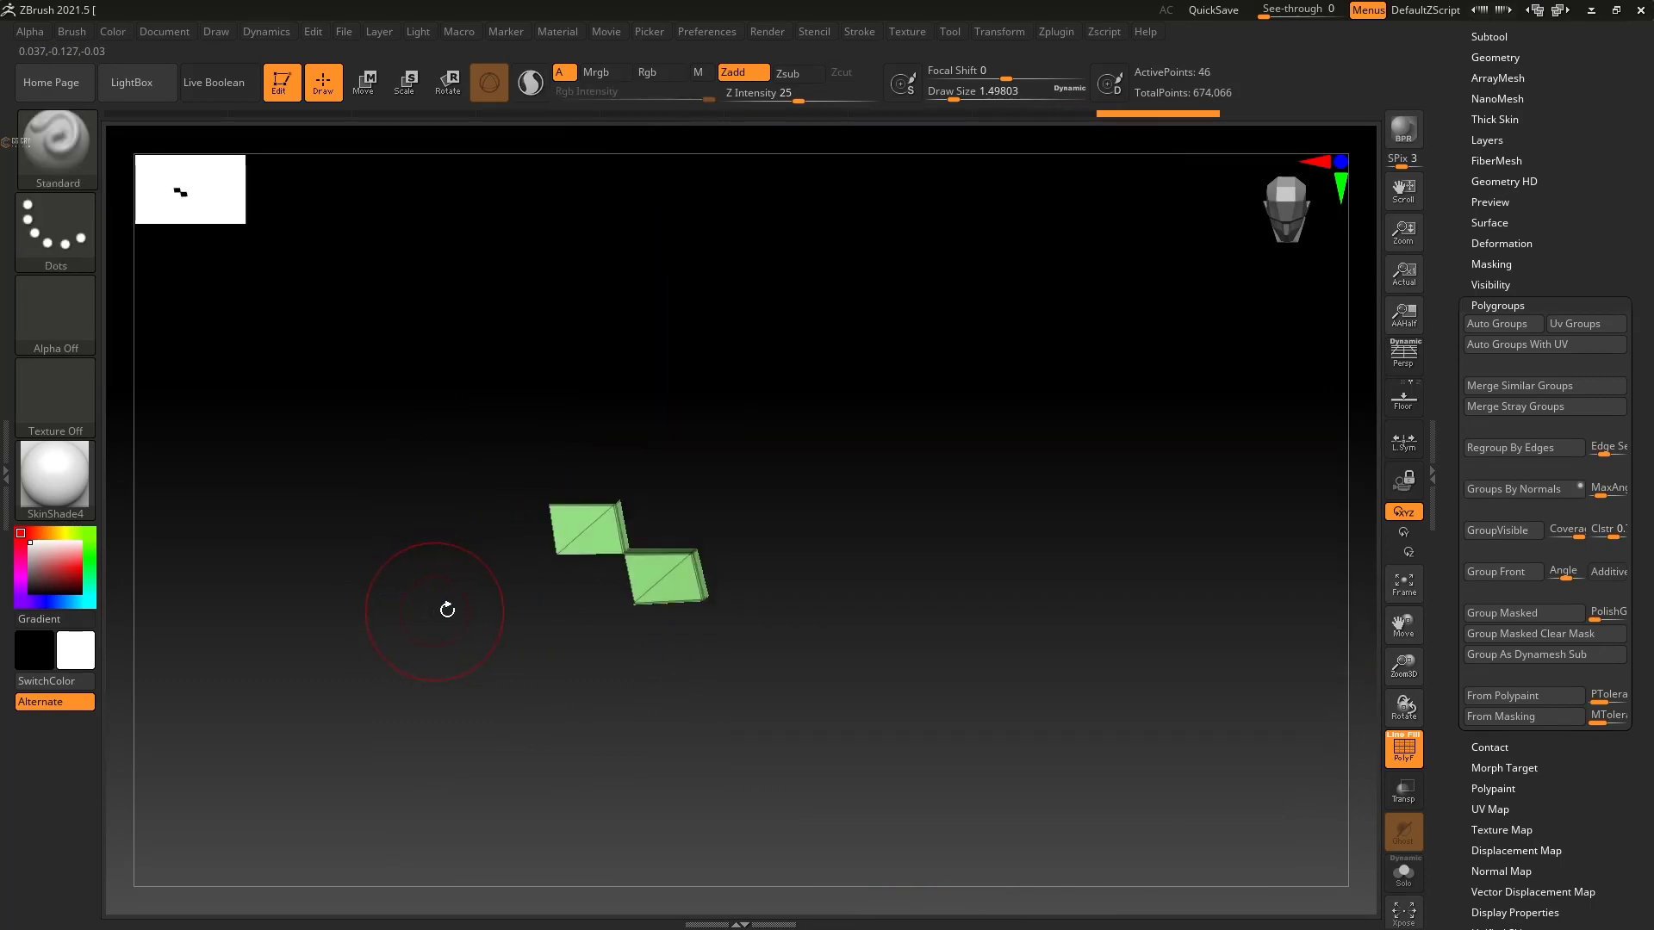
left_click(427, 646, "ctrl+shift")
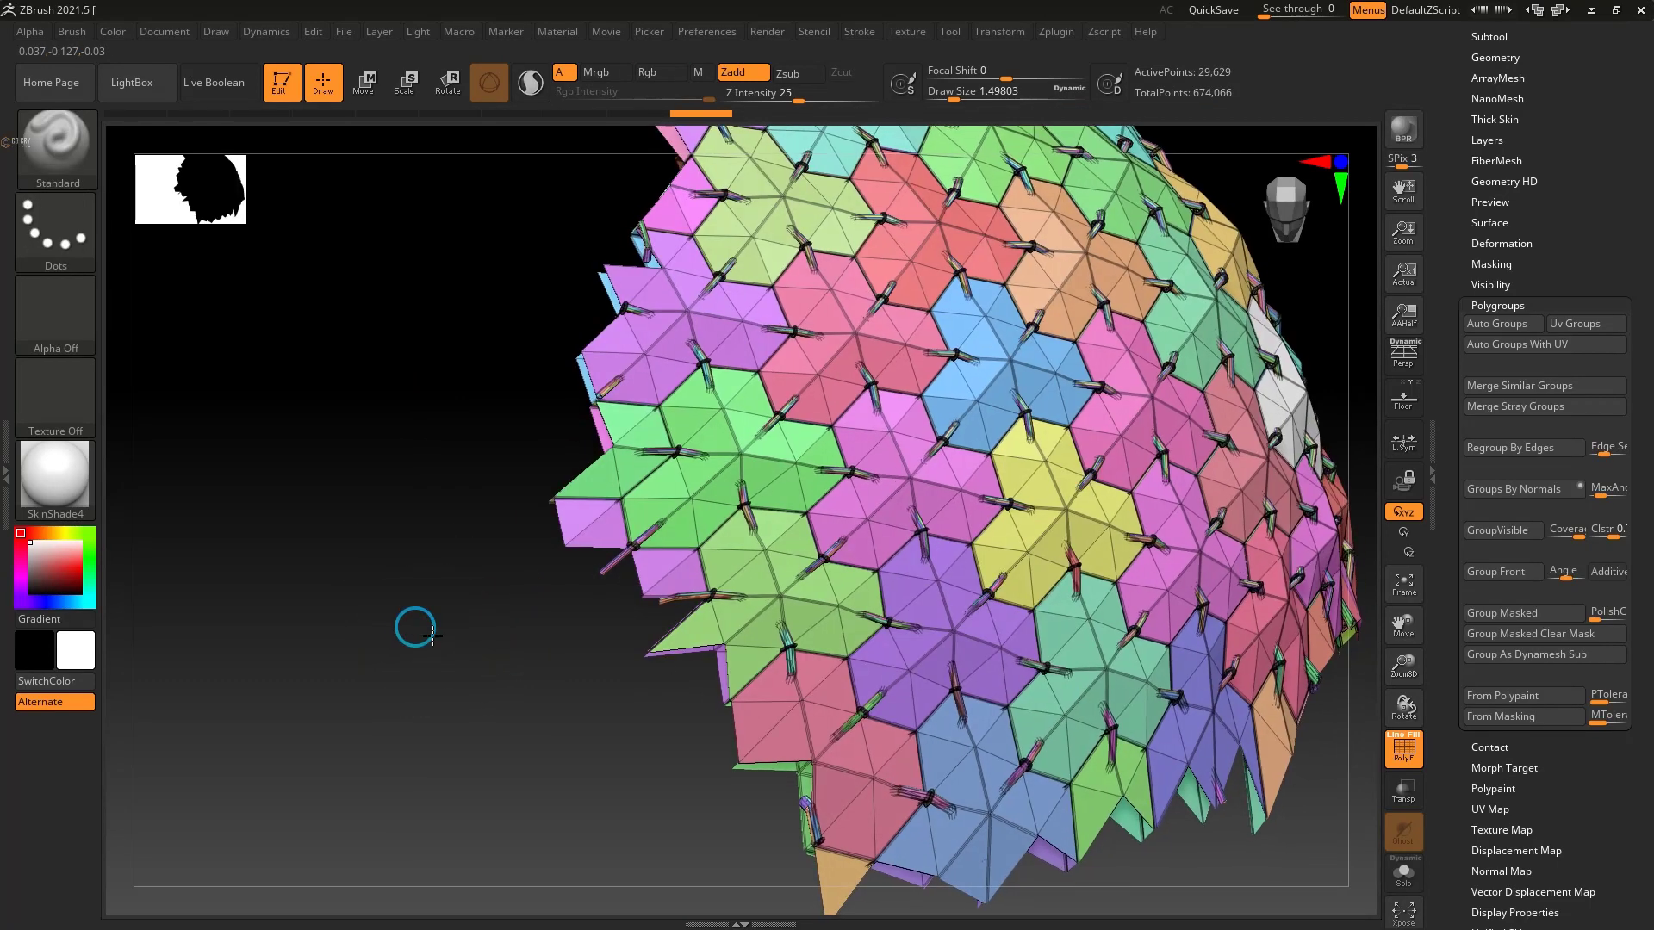
left_click(354, 586, "ctrl+shift")
left_click(369, 616, "ctrl+shift")
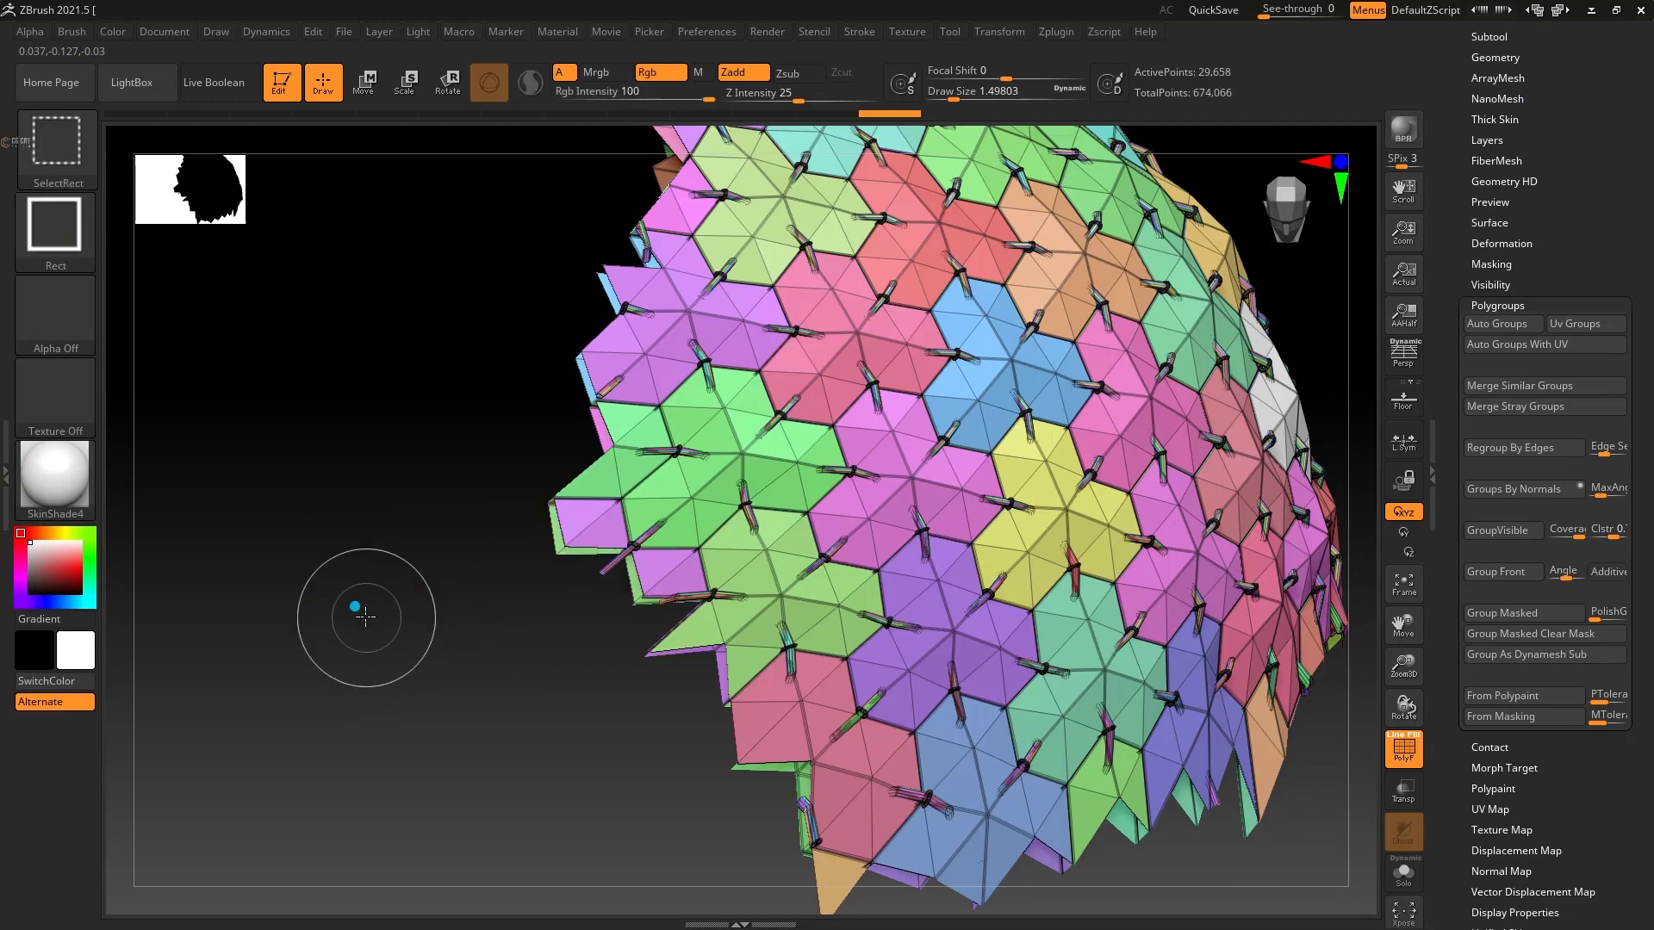
key("ctrl+shift")
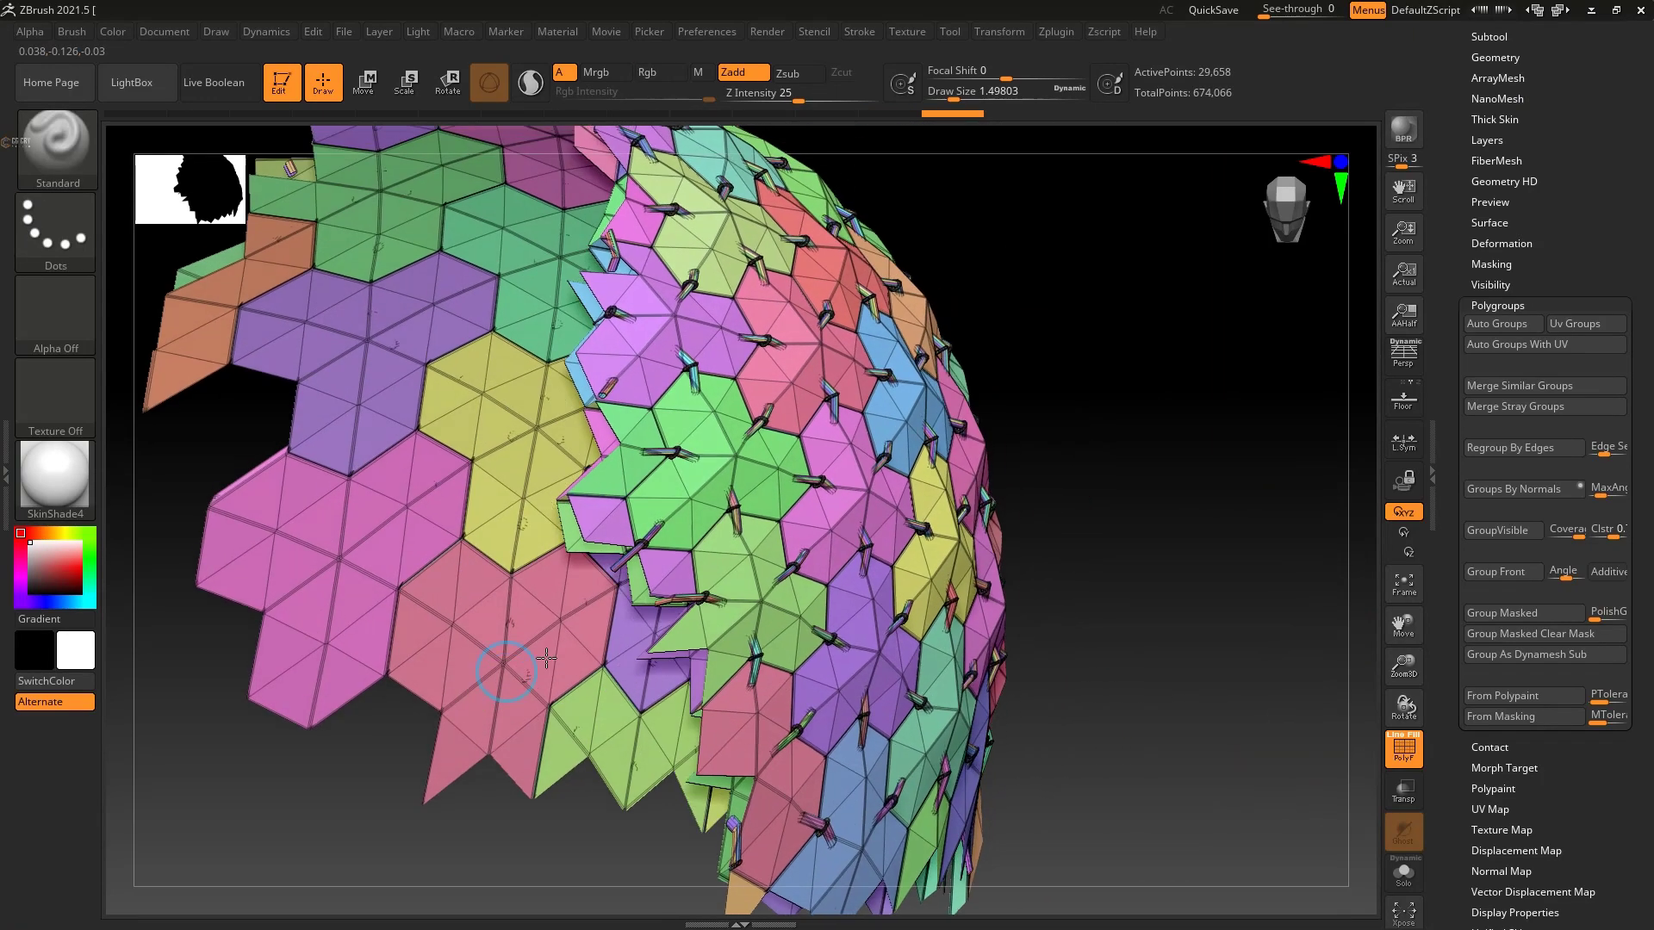
left_click_drag(565, 583, 529, 528, "alt")
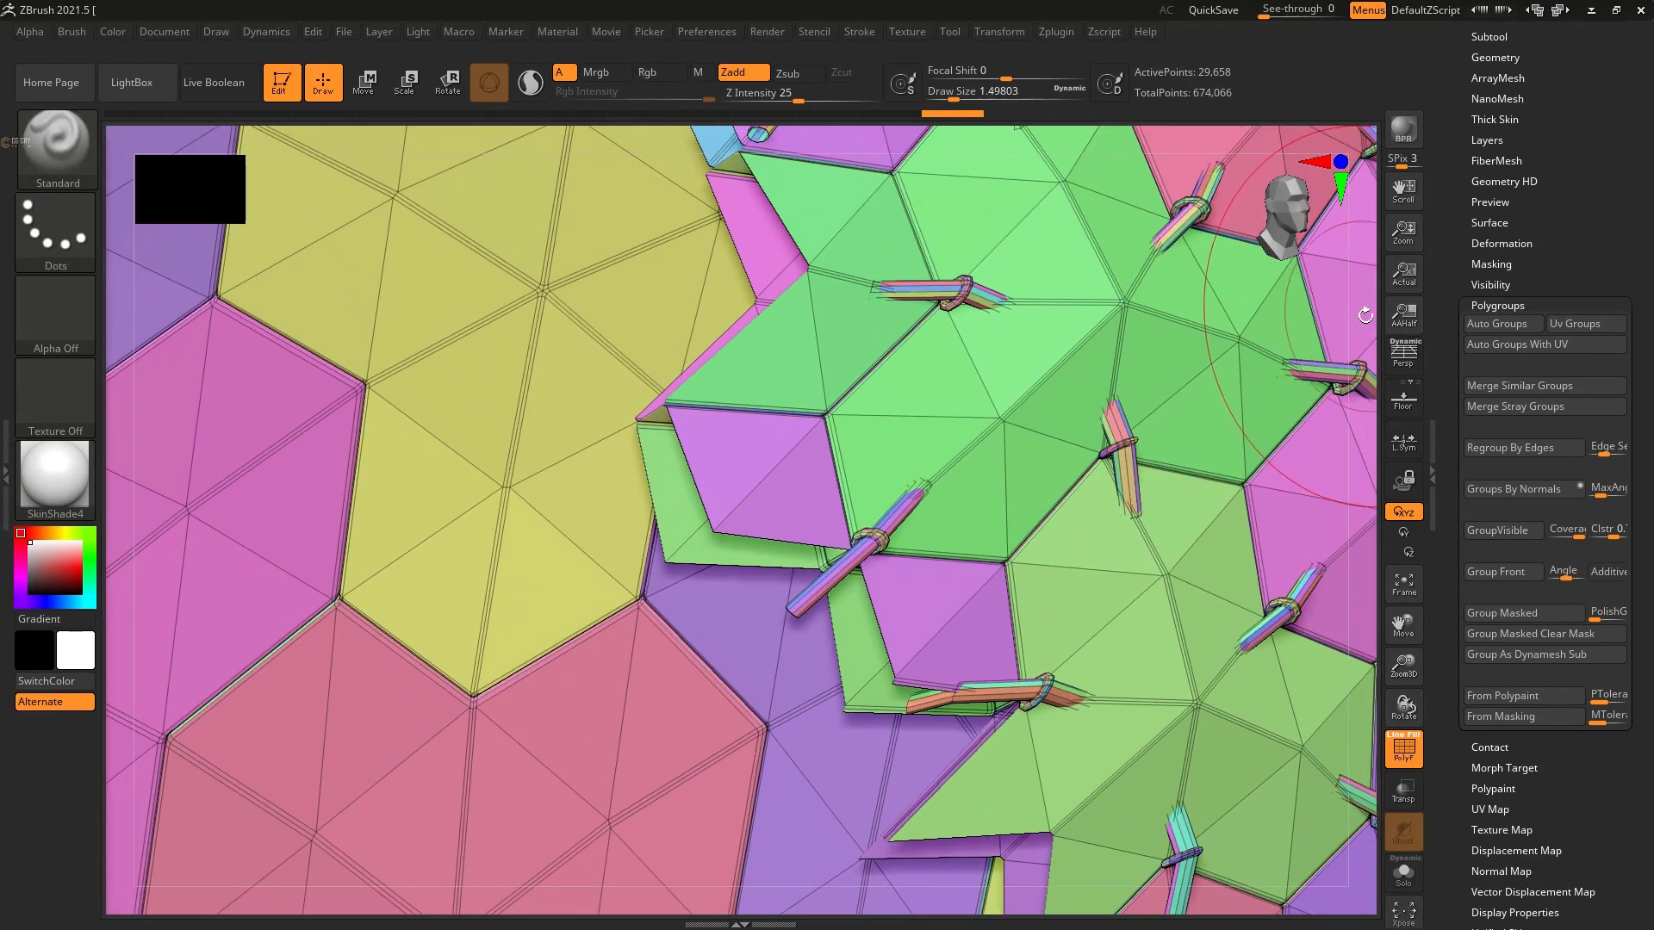
mouse_move(1377, 310)
left_mouse_down()
mouse_move(1373, 330)
mouse_move(974, 425)
mouse_move(947, 355)
mouse_move(829, 360)
left_mouse_up()
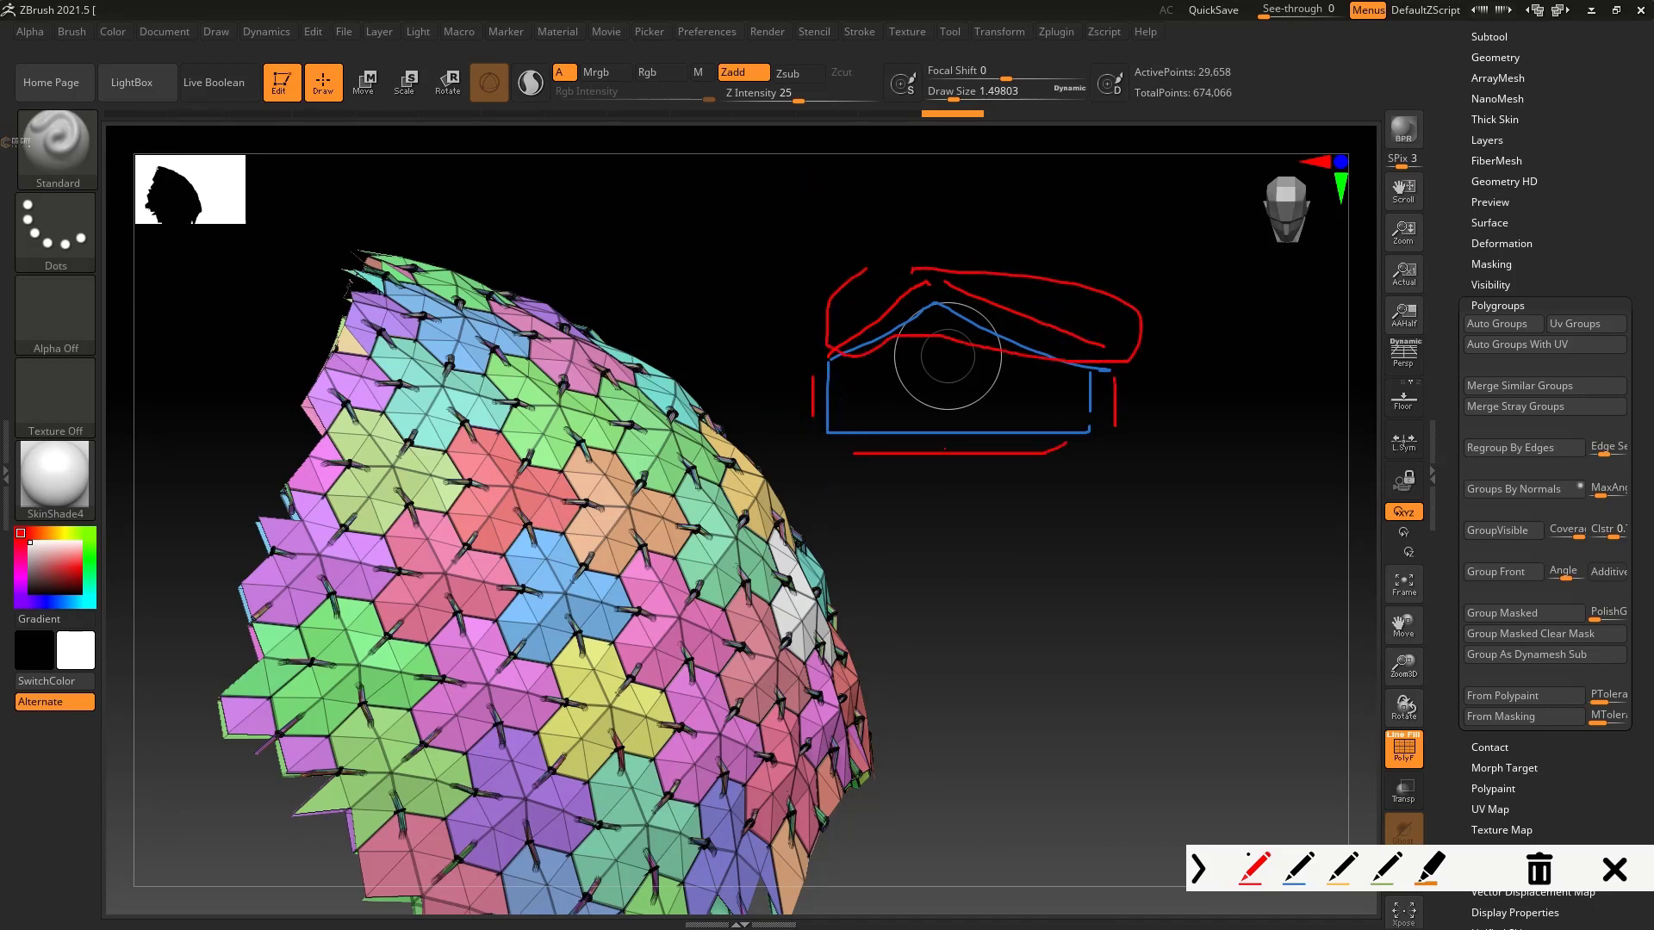
Step: Regroup the green, purple and pink border patches into neighbouring or new polygroups
left_click_drag(982, 500, 1077, 371)
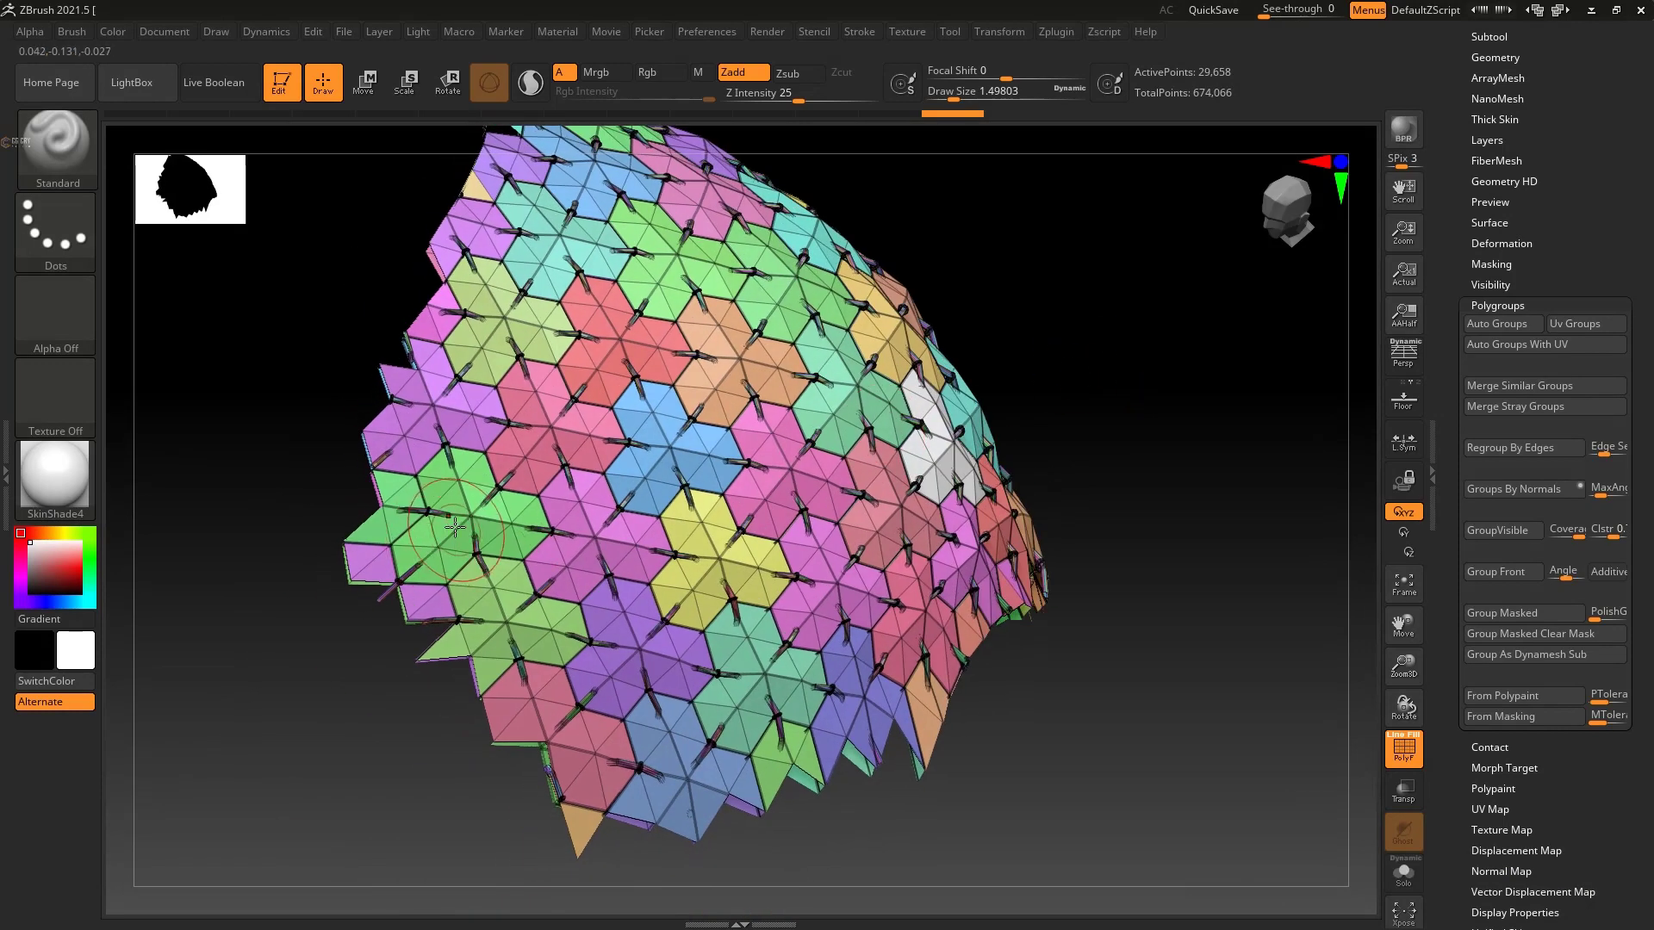
left_click(455, 525, "ctrl+shift")
key("ctrl+w")
left_click(292, 603, "ctrl+shift")
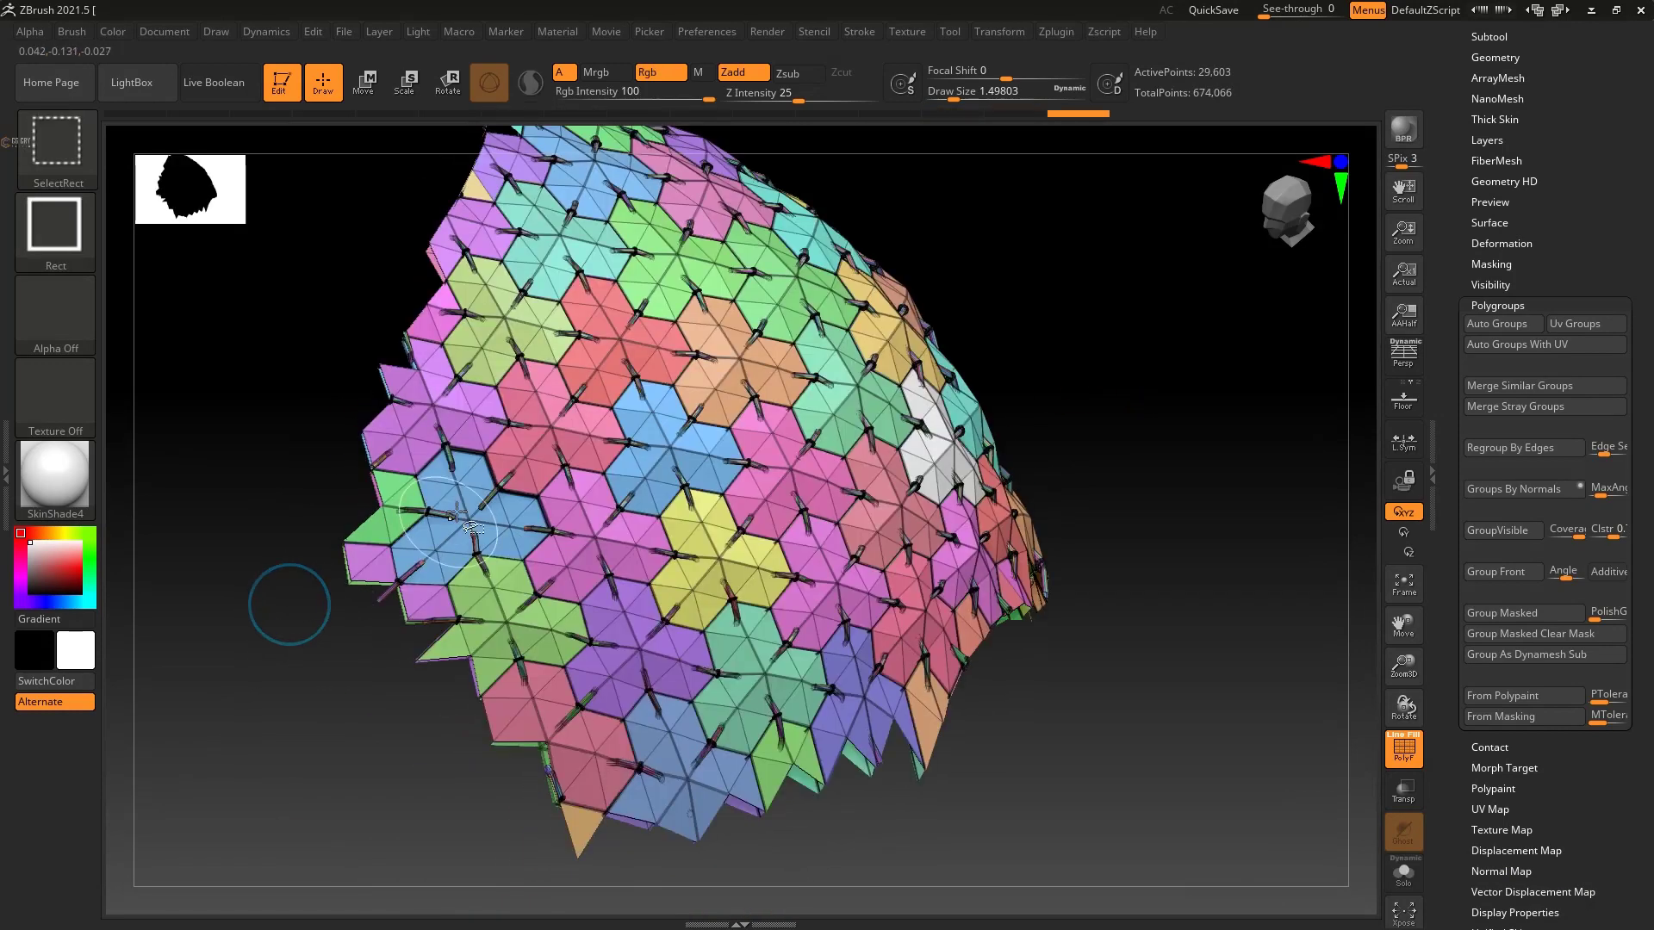
left_click(386, 515)
left_click(513, 609)
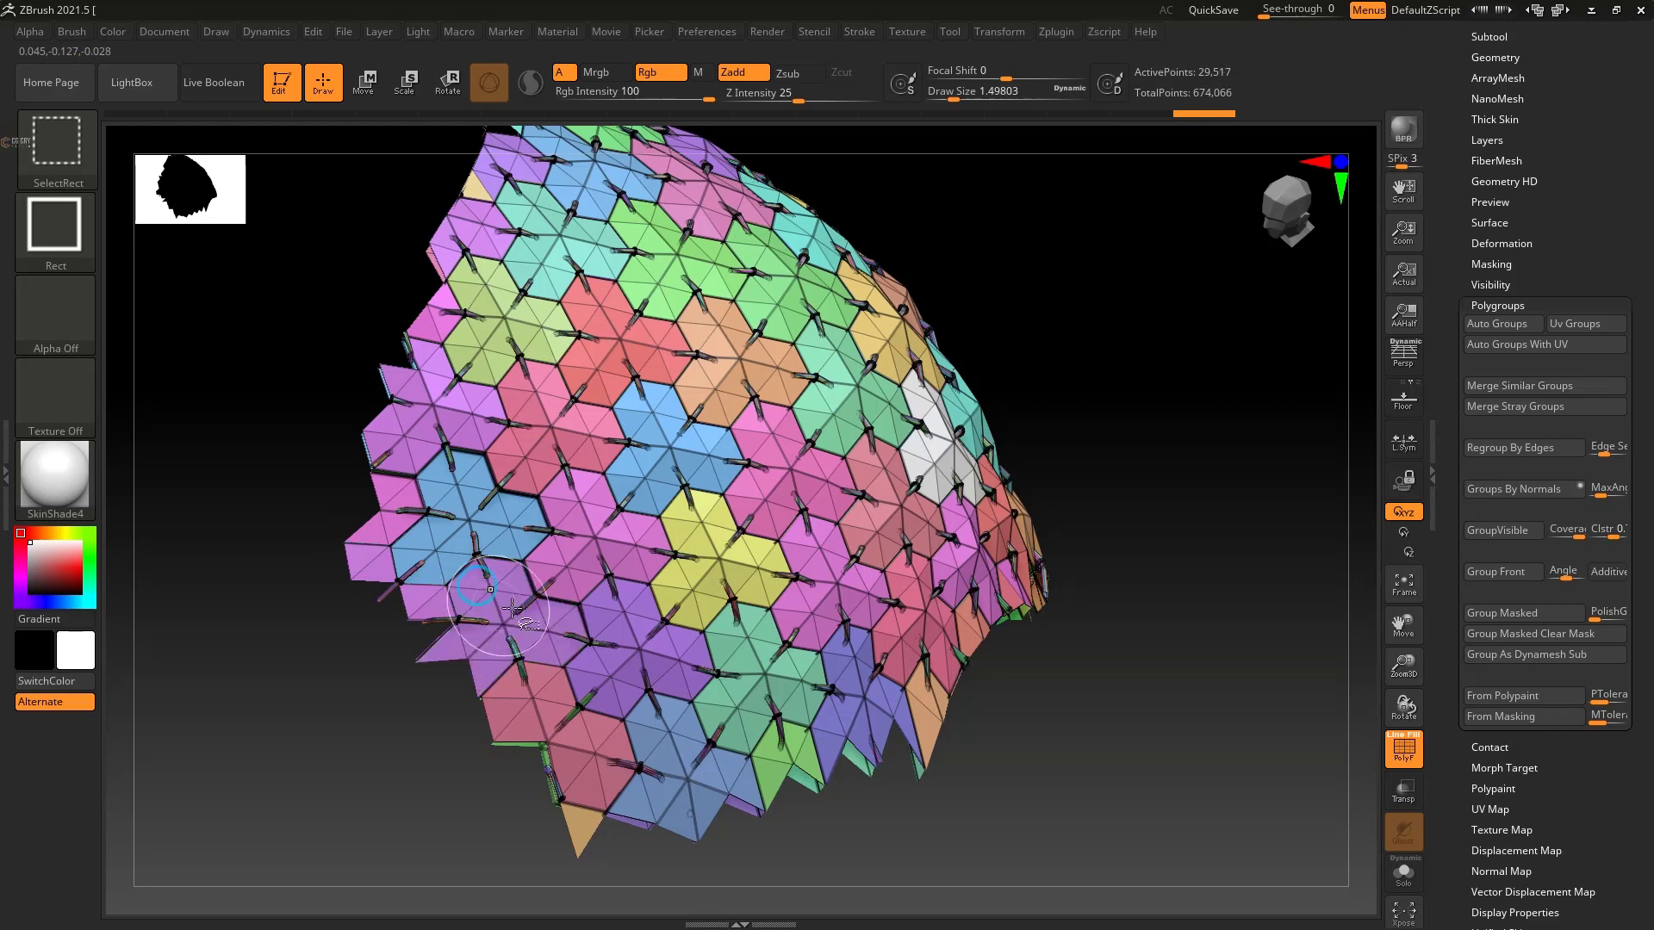
left_click(449, 413)
left_click(552, 422)
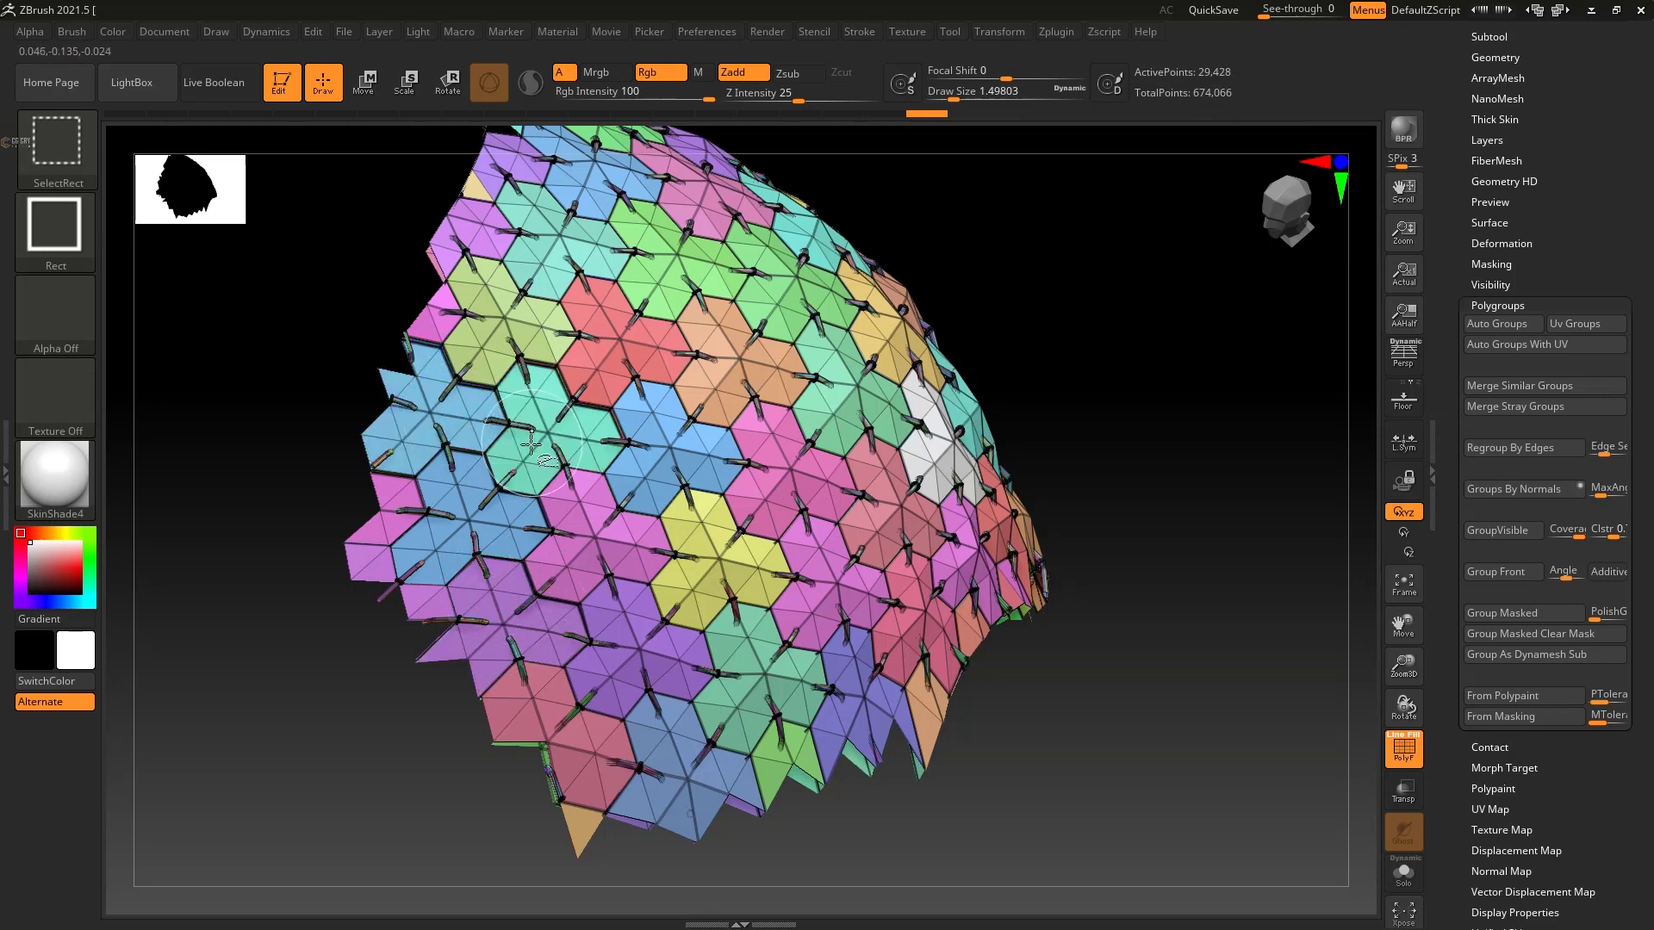
Step: Turn off Double in Display Properties so the mesh renders single-sided
left_click_drag(1451, 741, 1442, 645)
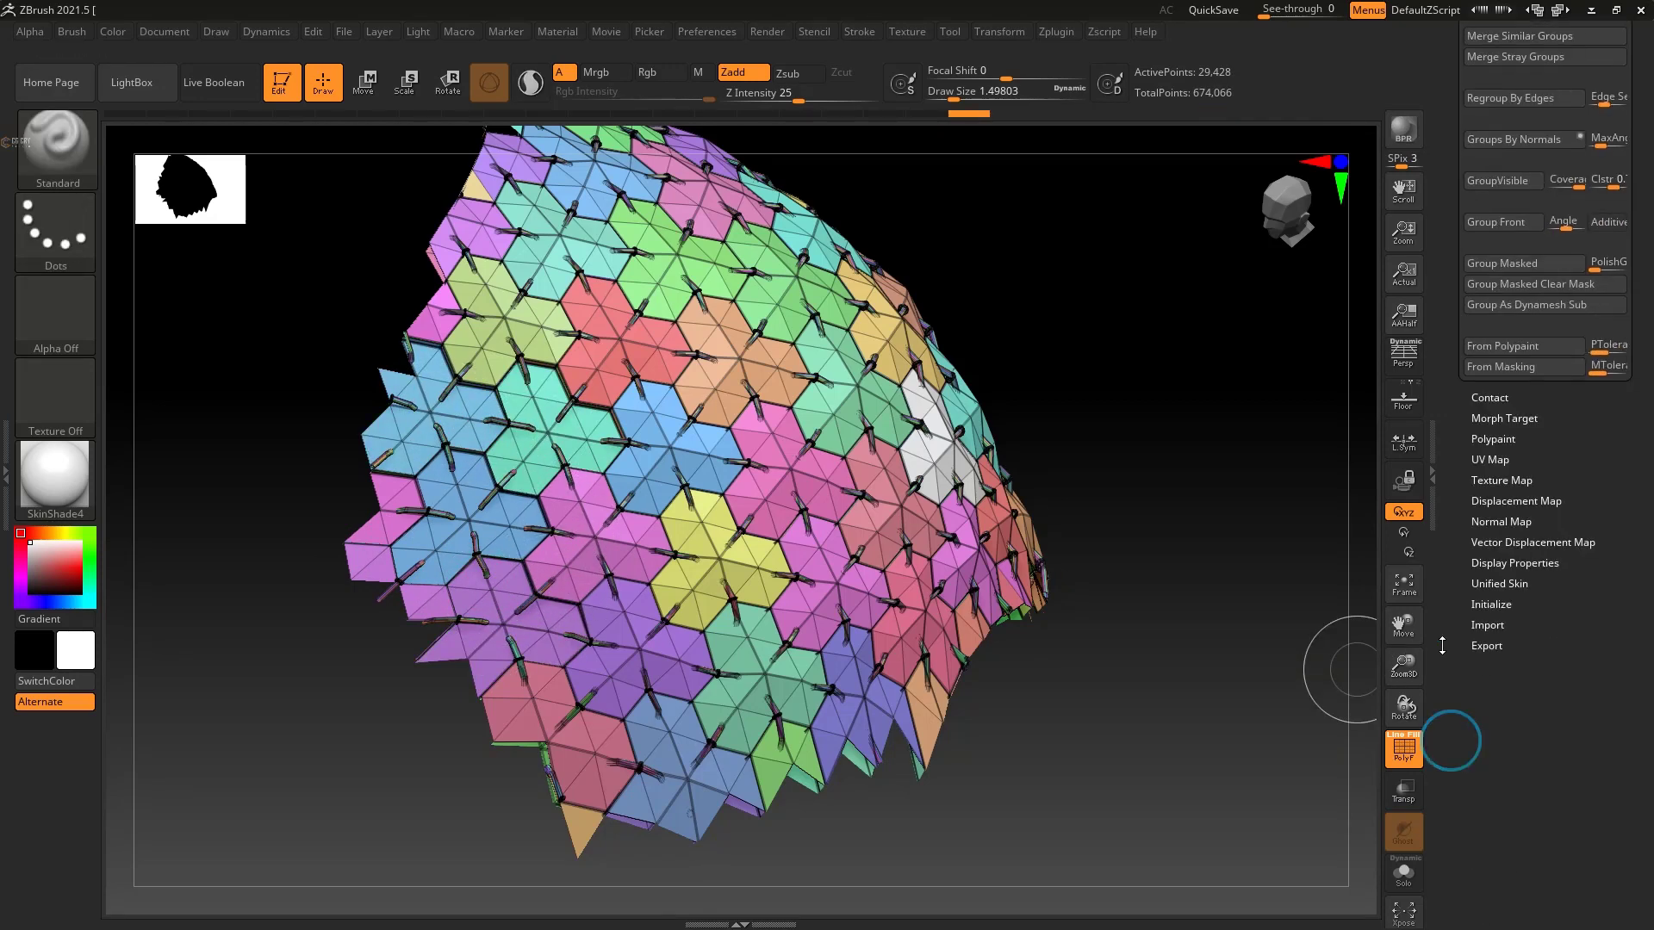
left_click(1502, 562)
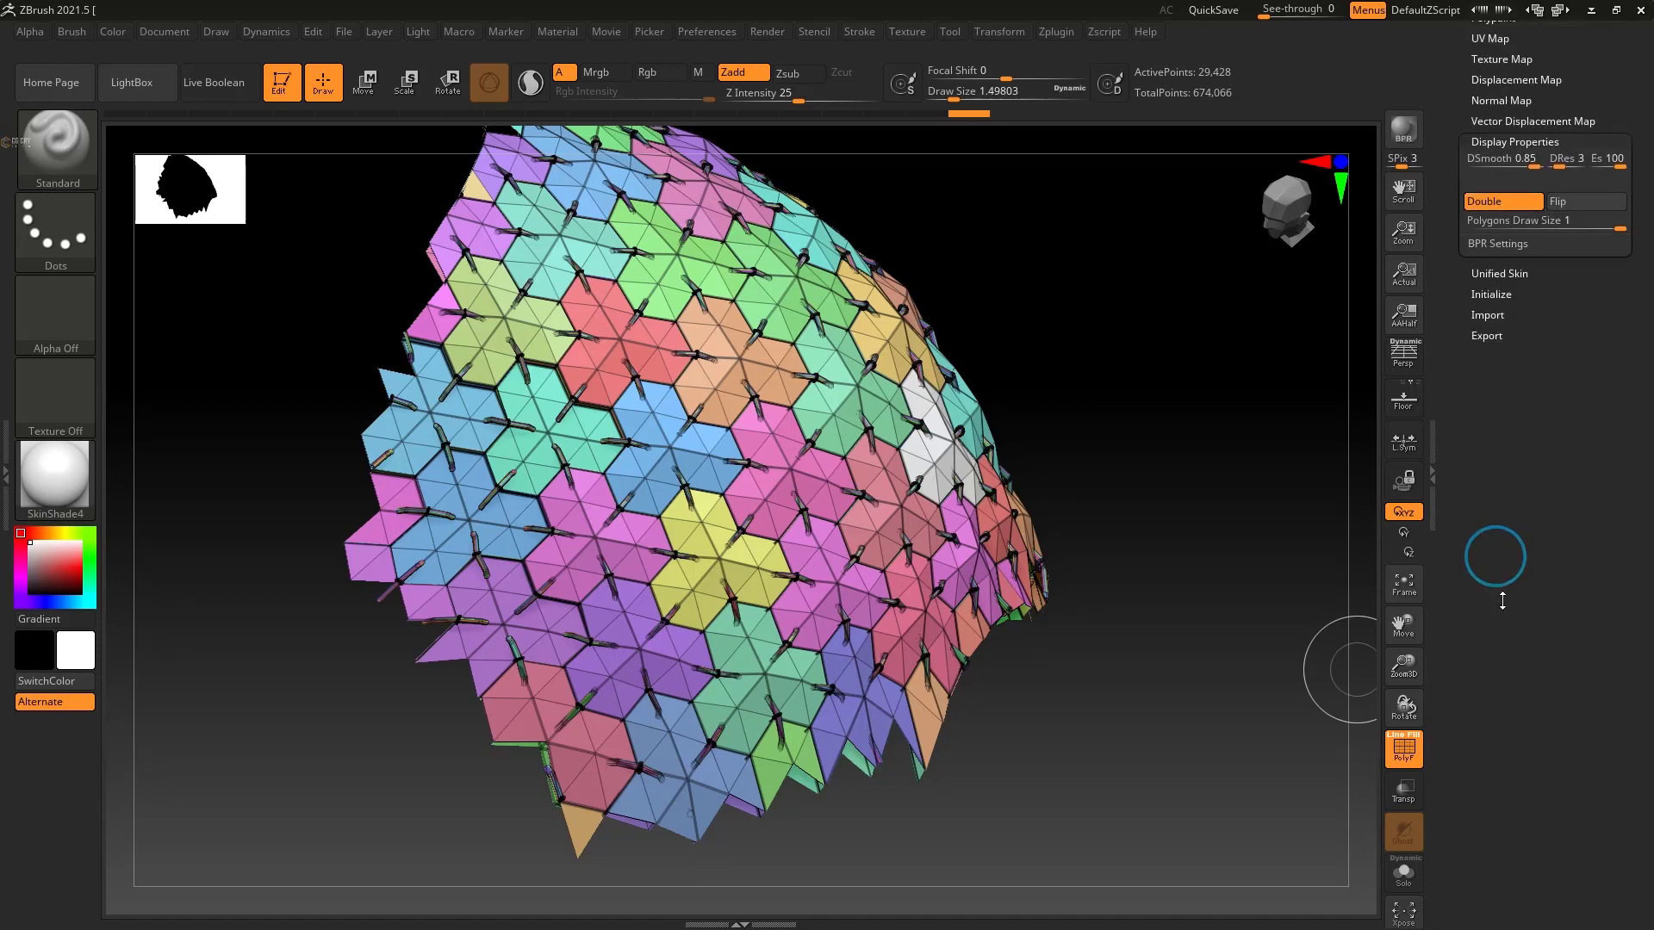
left_click(1484, 411)
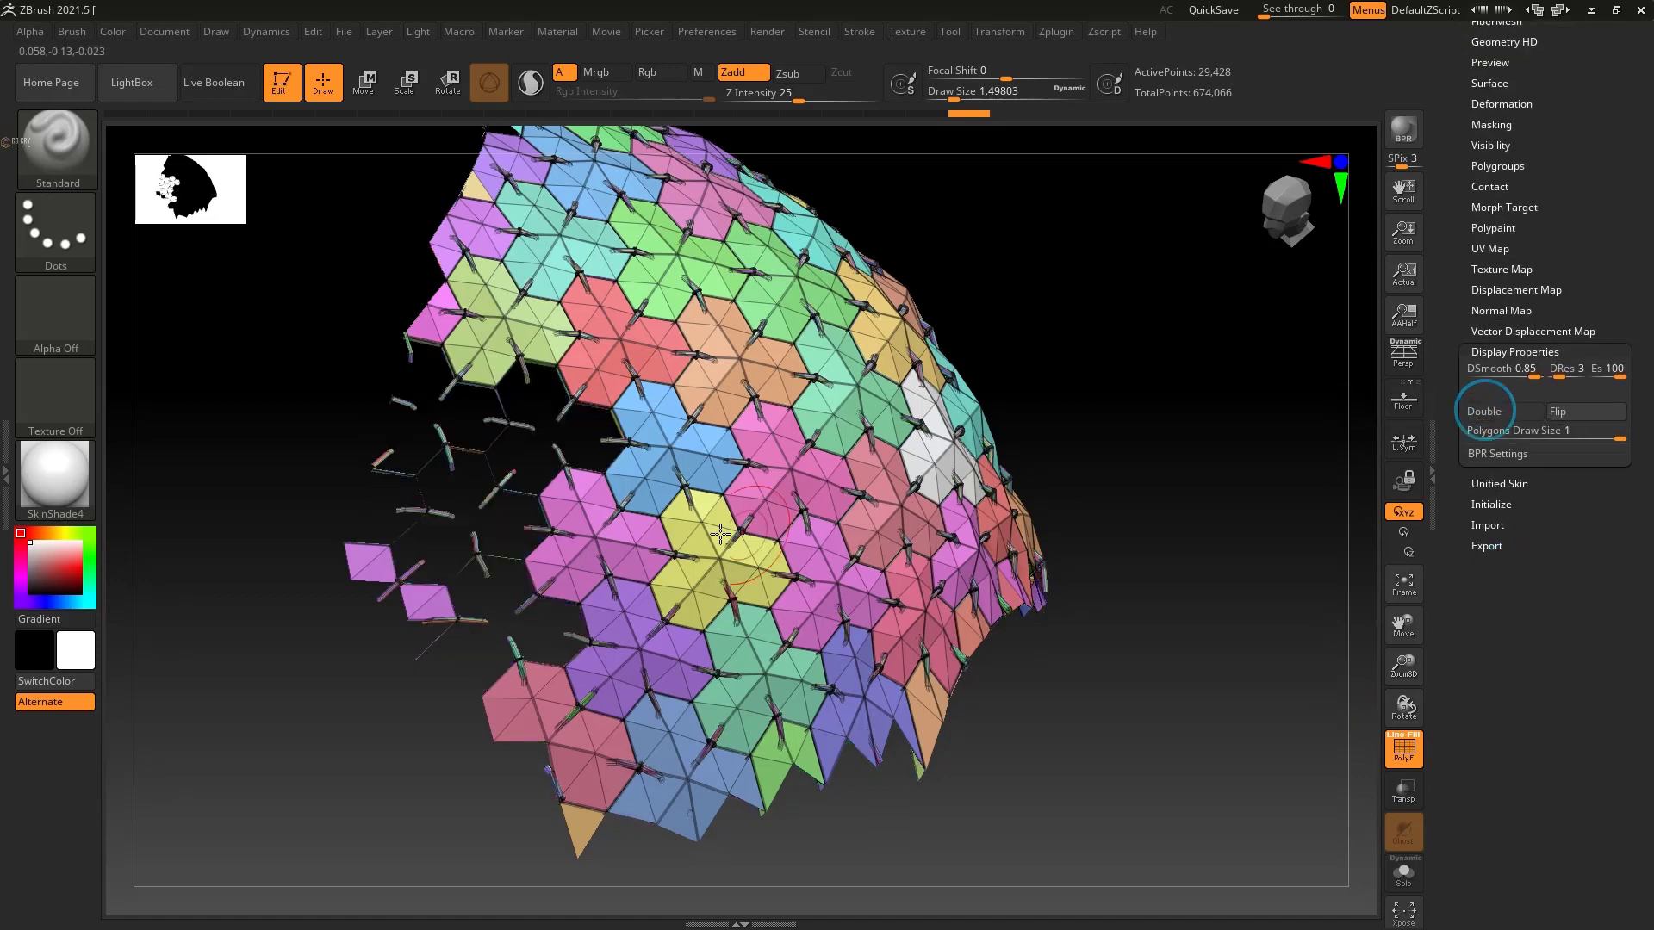
Step: Hide the pink, red, purple, blue and teal border polygroups along the lower left
key("ctrl+shift")
left_click(575, 568, "ctrl+alt+shift")
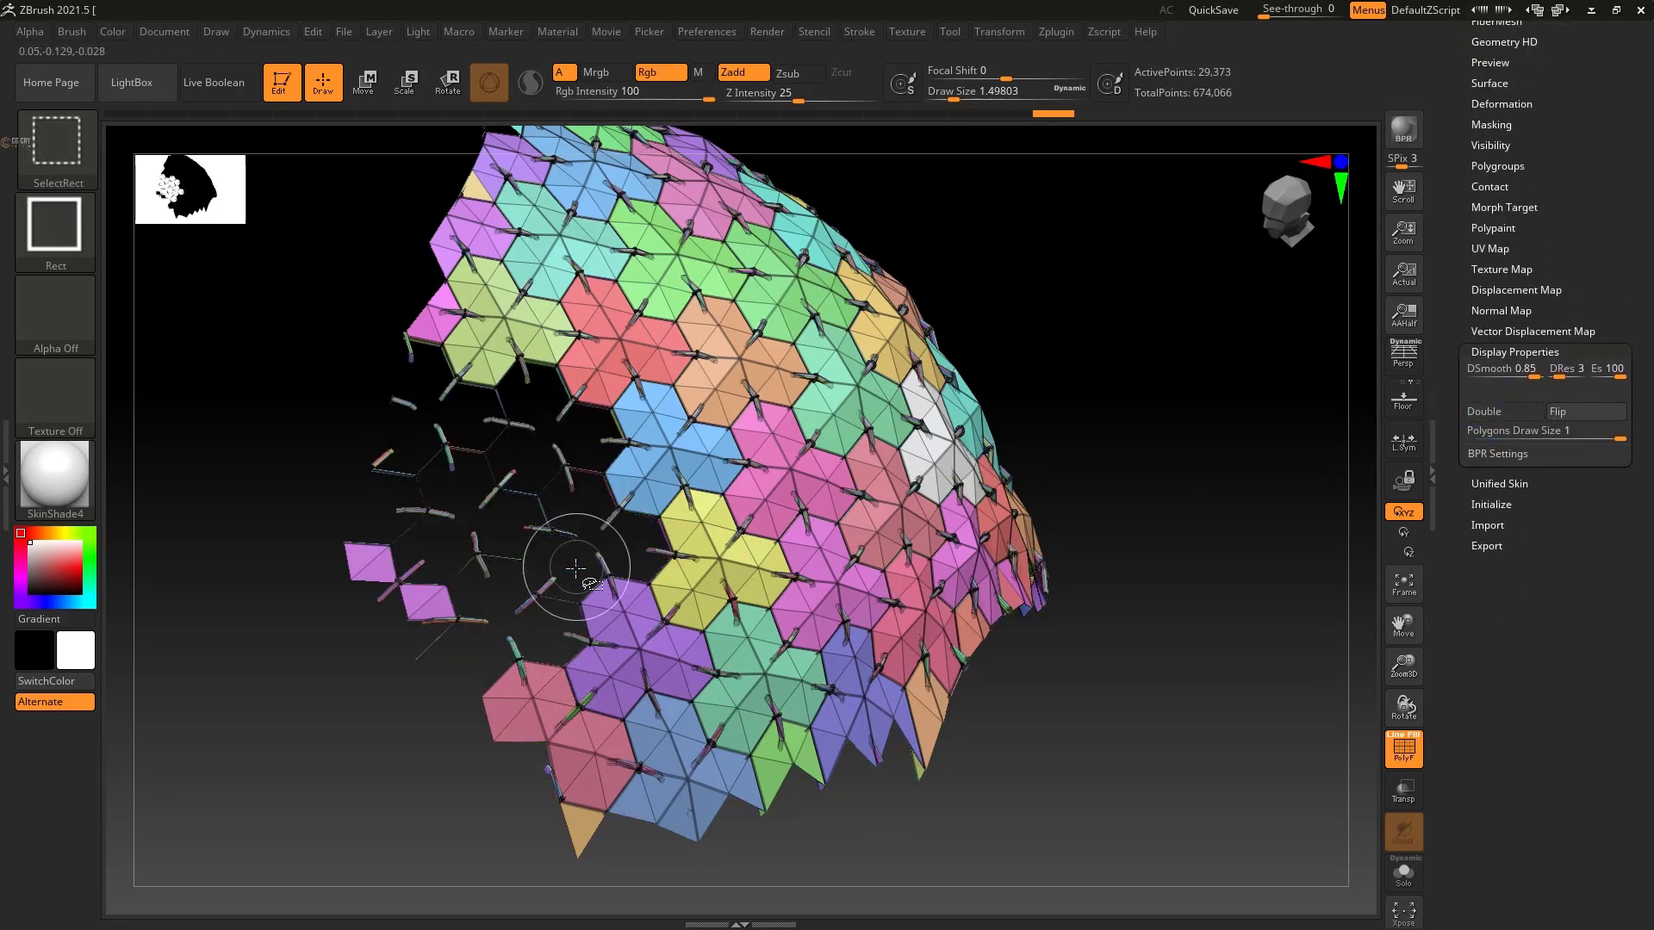
left_click(519, 696, "ctrl+alt+shift")
left_click(613, 672, "ctrl+alt+shift")
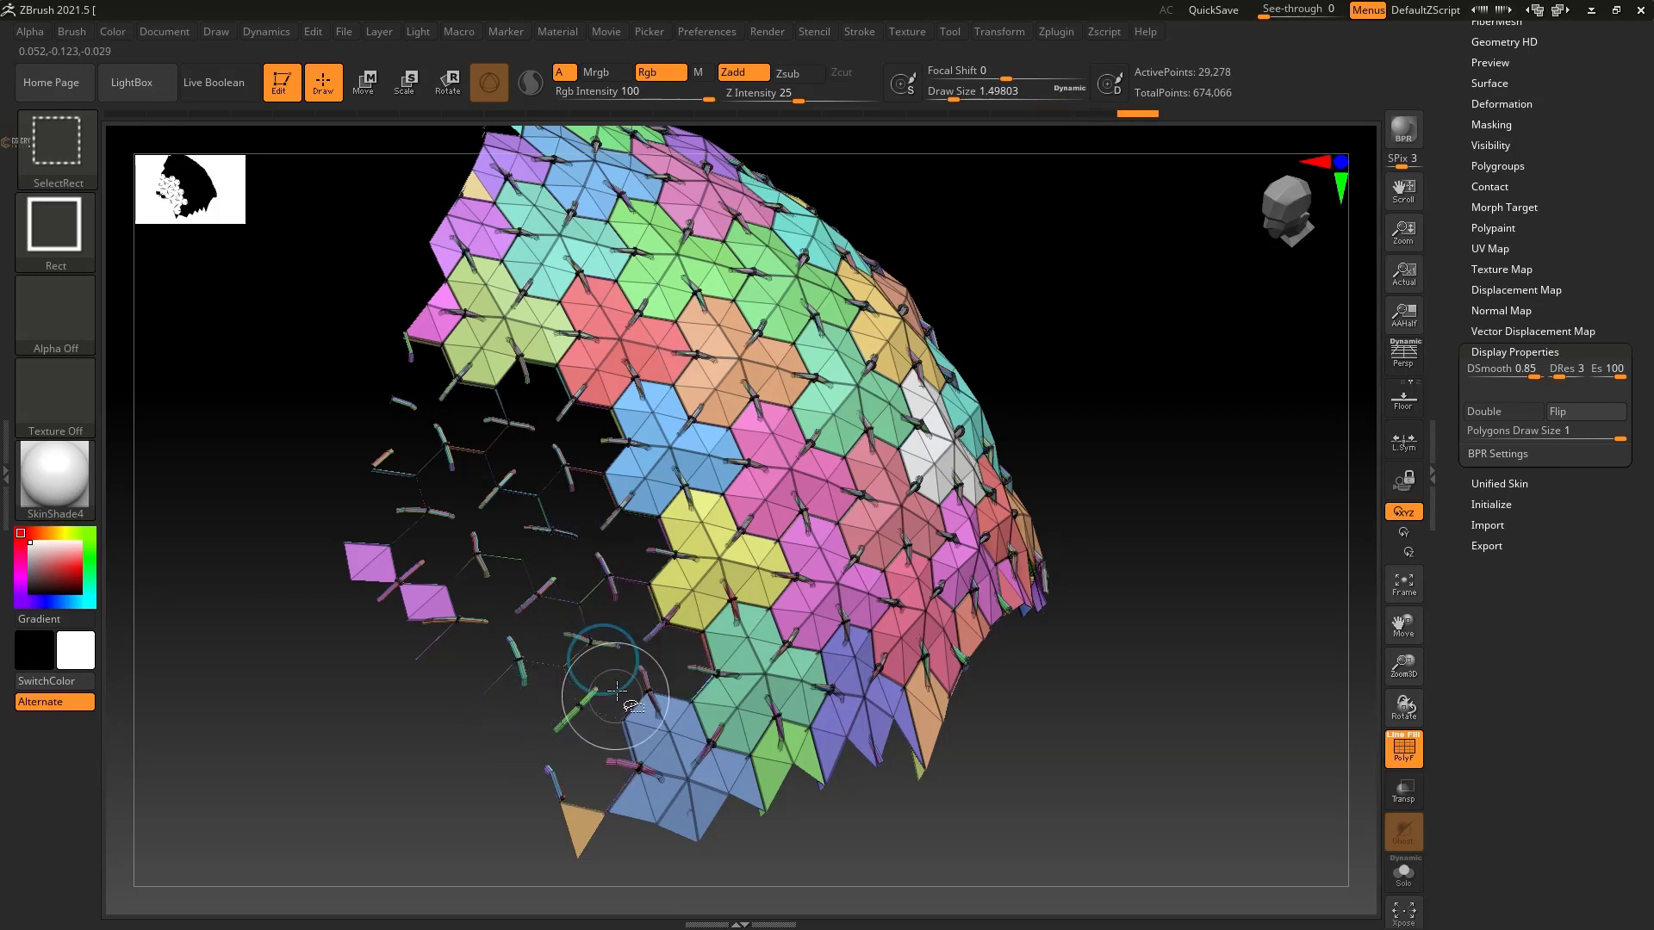
left_click(667, 763, "ctrl+alt+shift")
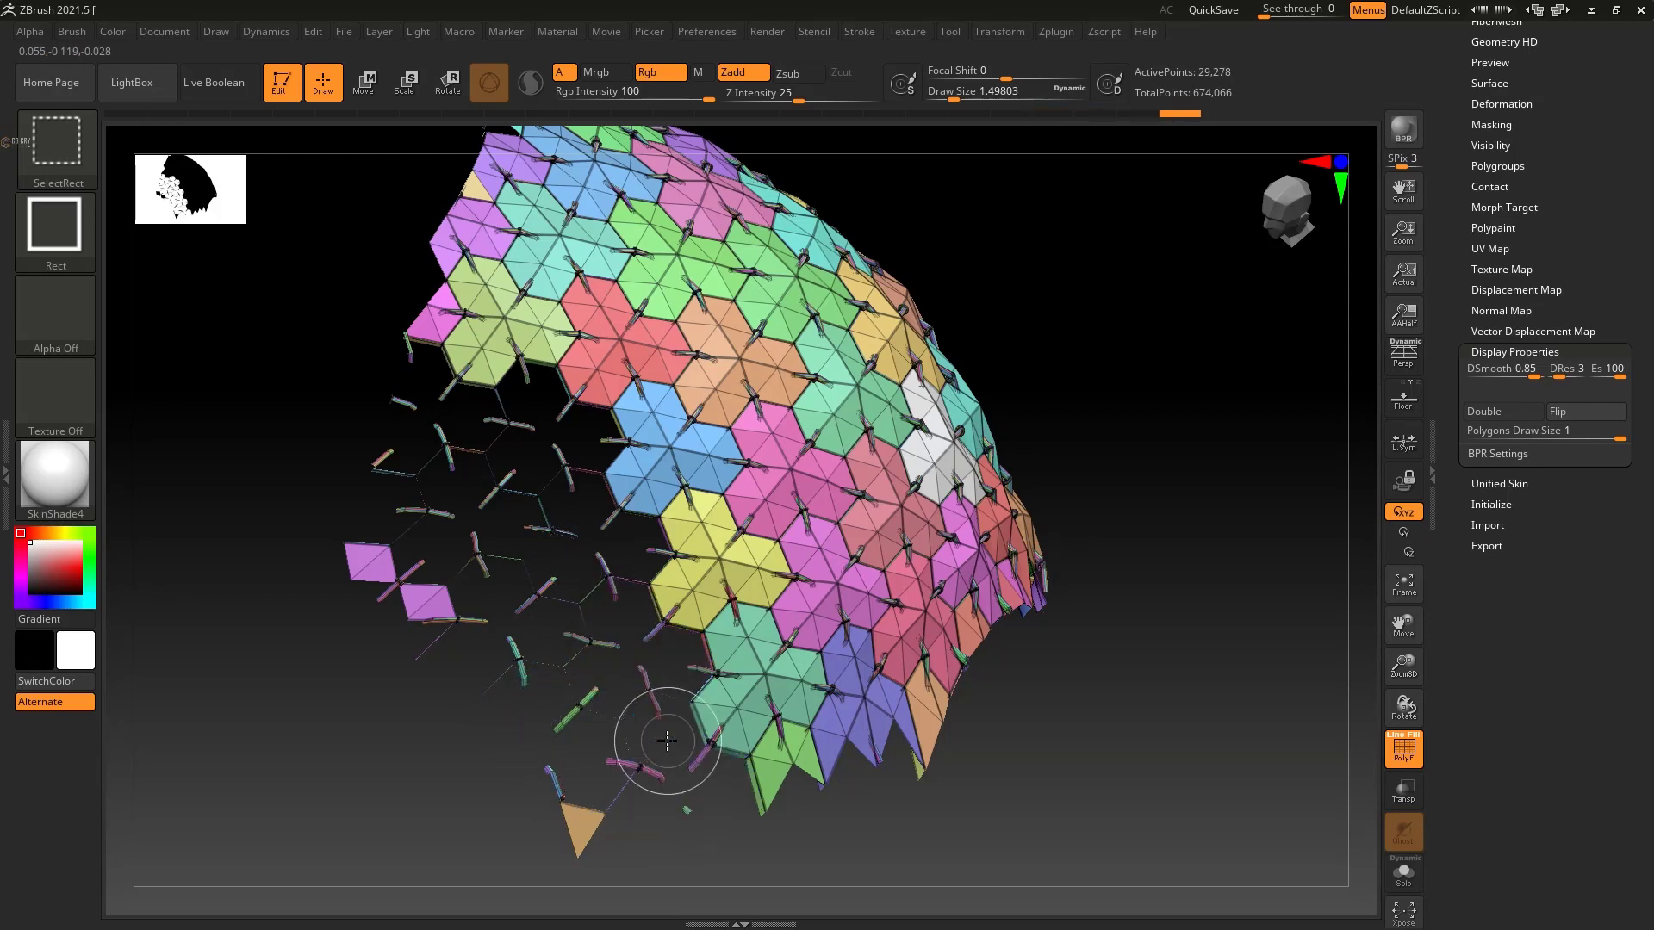
left_click(709, 683, "ctrl+alt+shift")
mouse_move(709, 684)
left_mouse_down()
mouse_move(1069, 743)
mouse_move(1118, 676)
left_mouse_up()
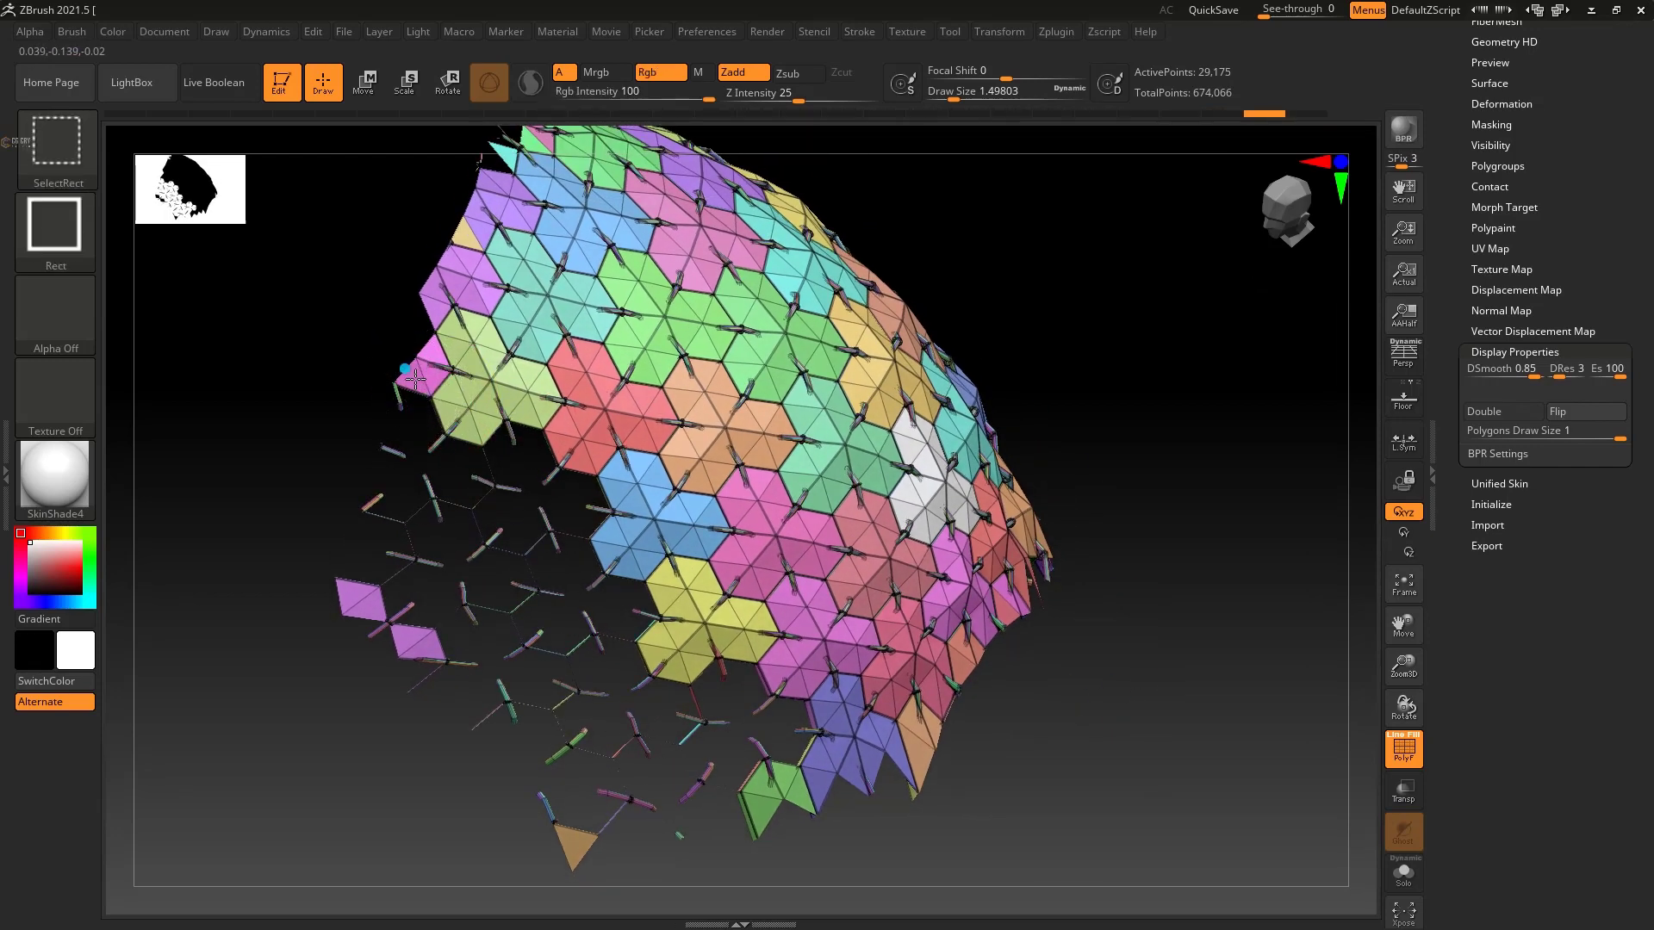
Step: Lower Draw Size to about 1.07 and hide the small pale green patch
key("space")
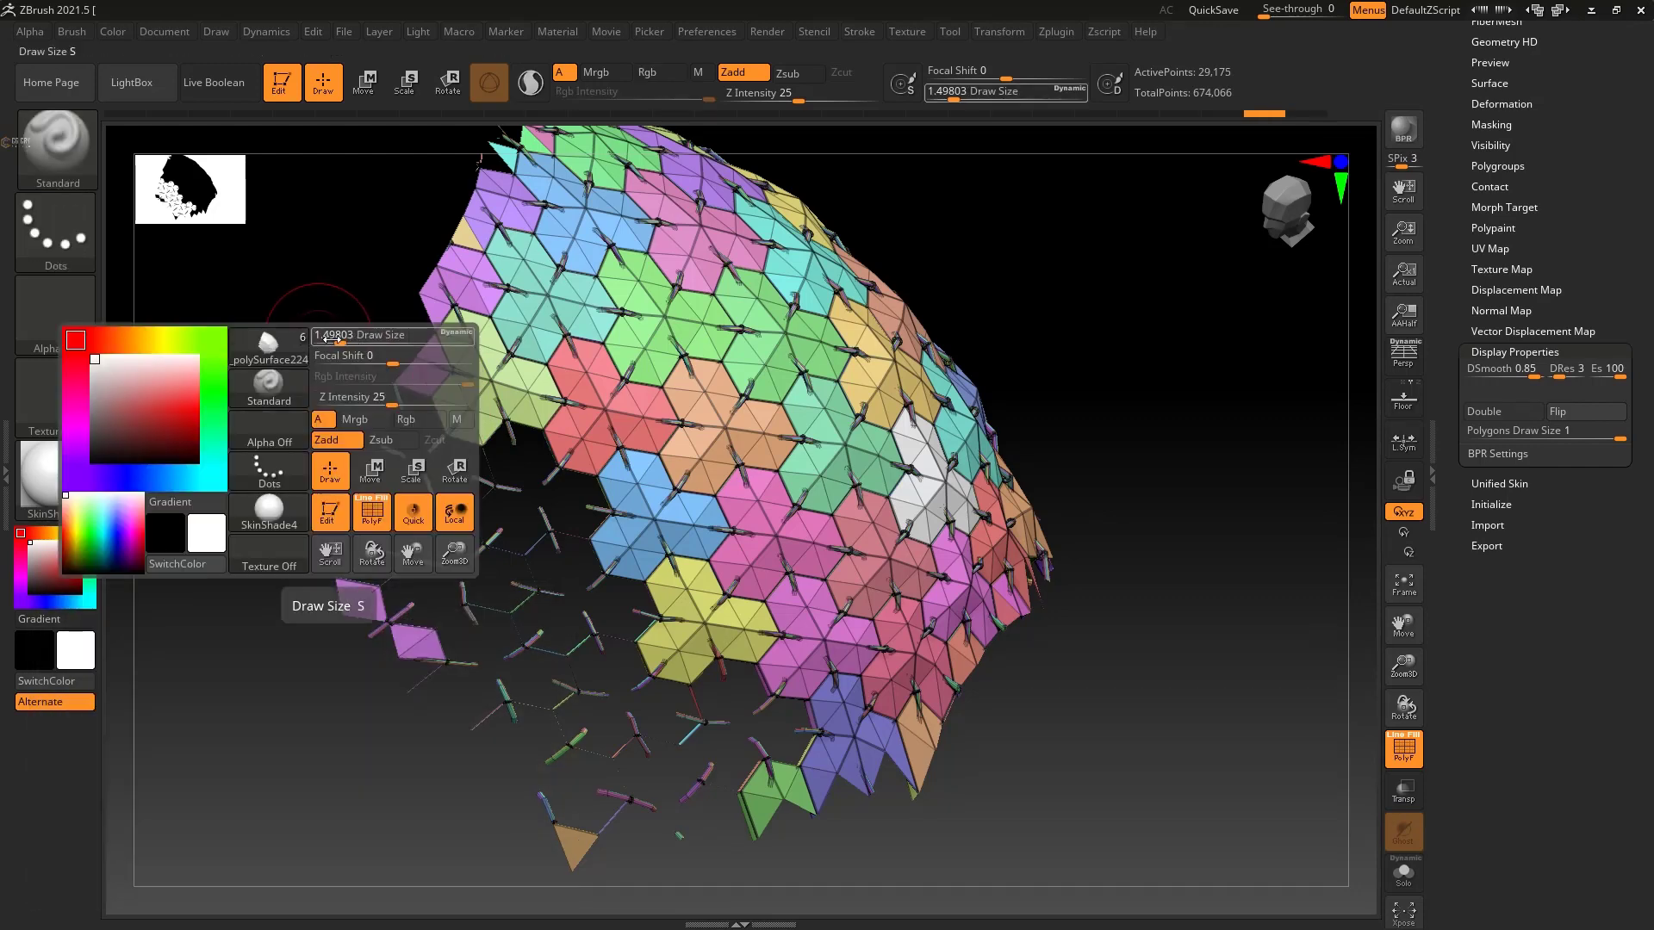
left_click_drag(340, 341, 312, 341)
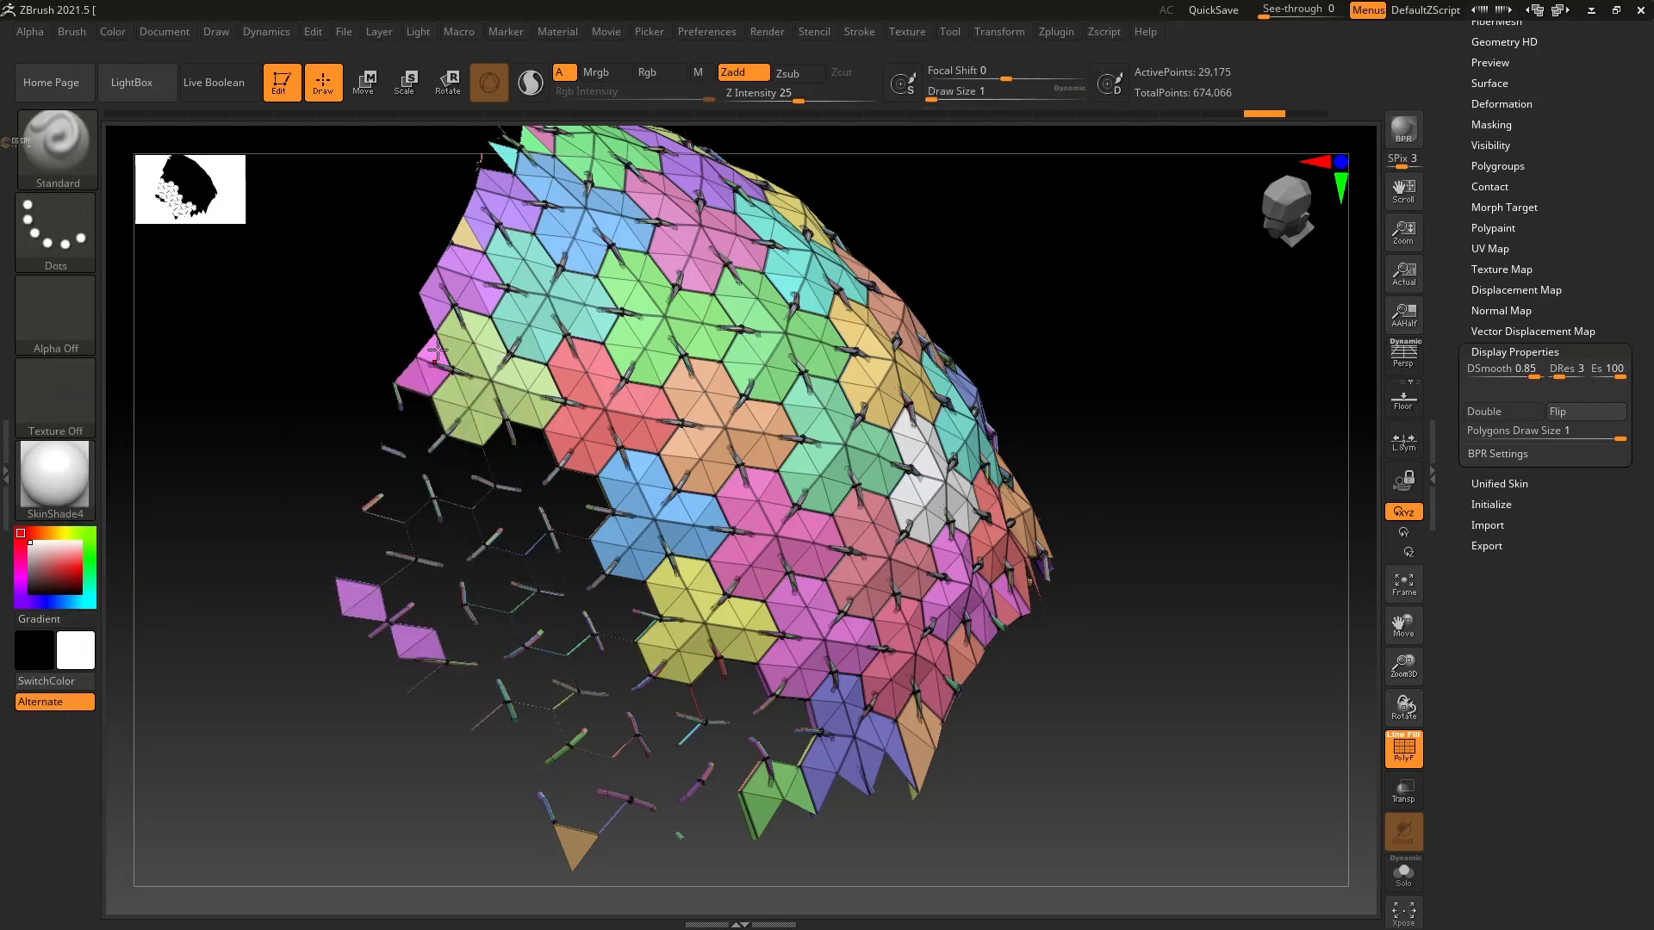
key("ctrl+shift")
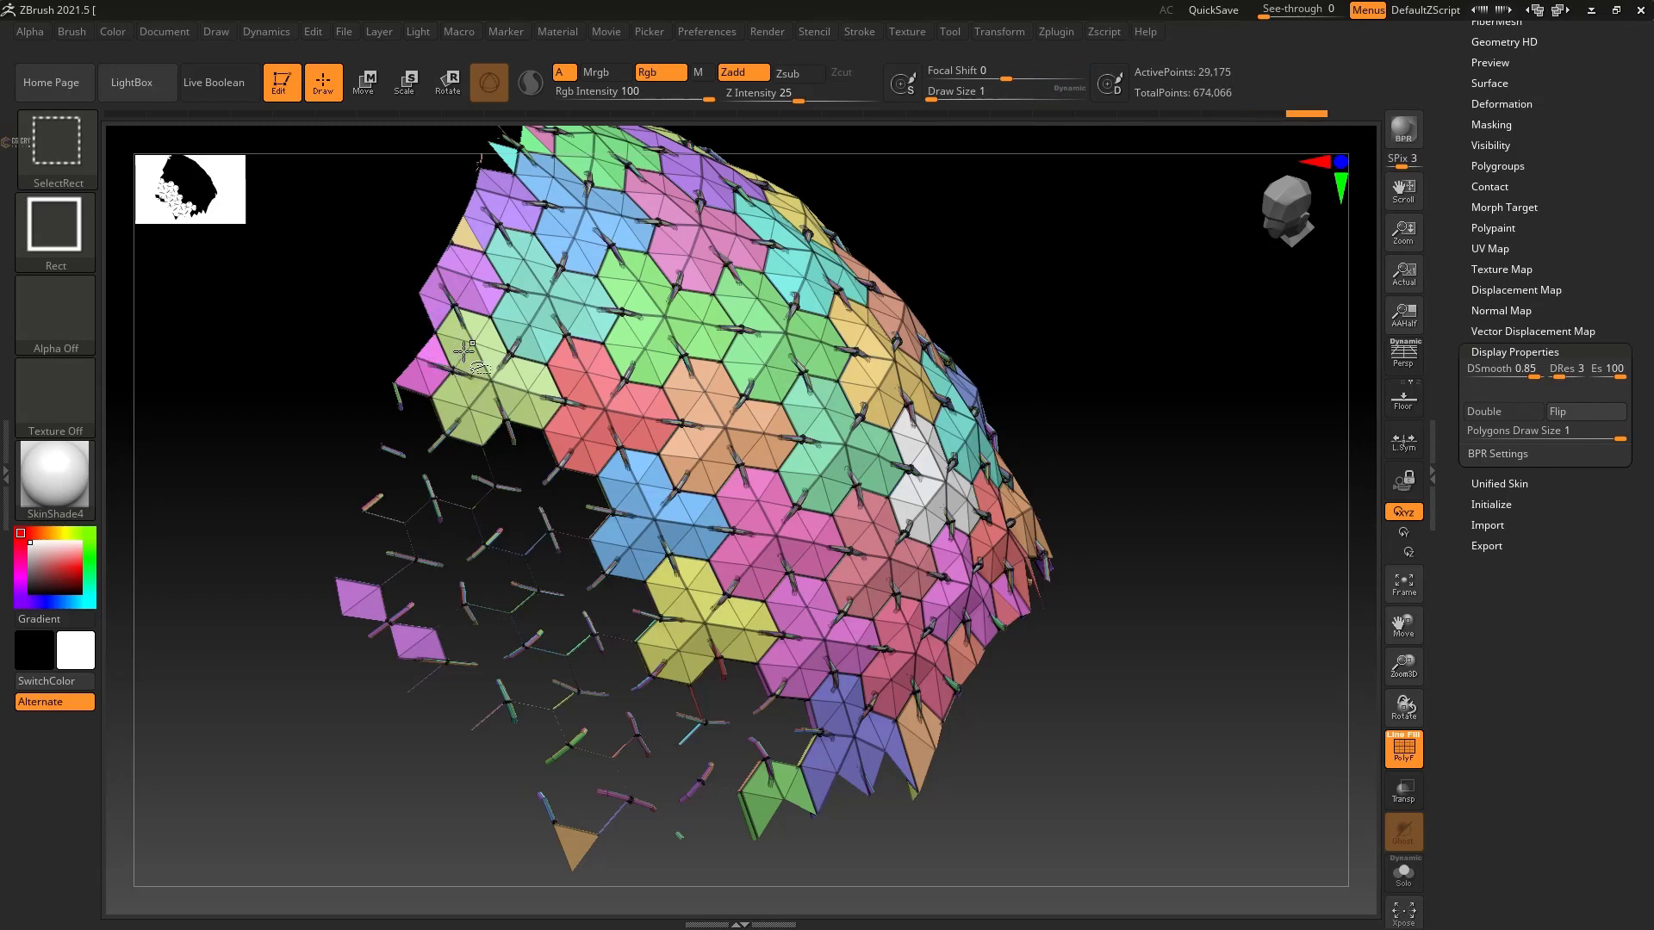
key("space")
left_click_drag(467, 354, 472, 357)
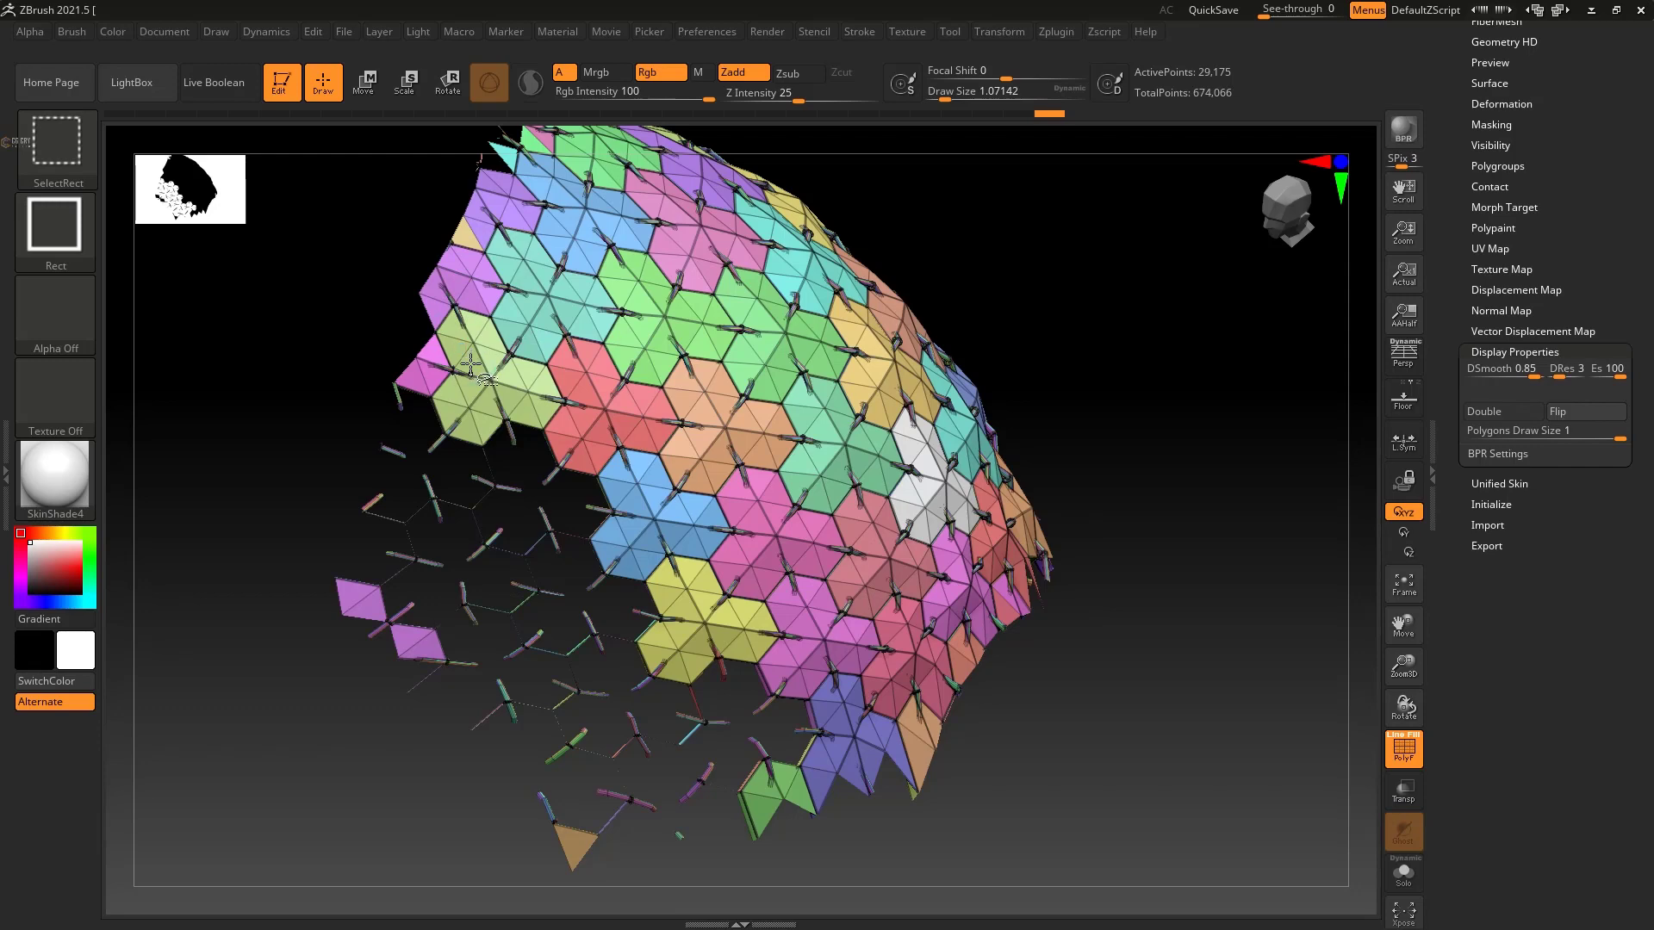
left_click(472, 366, "ctrl+alt+shift")
Step: Rotate and zoom the mesh to check its left side and lower edge
left_click_drag(313, 358, 428, 377)
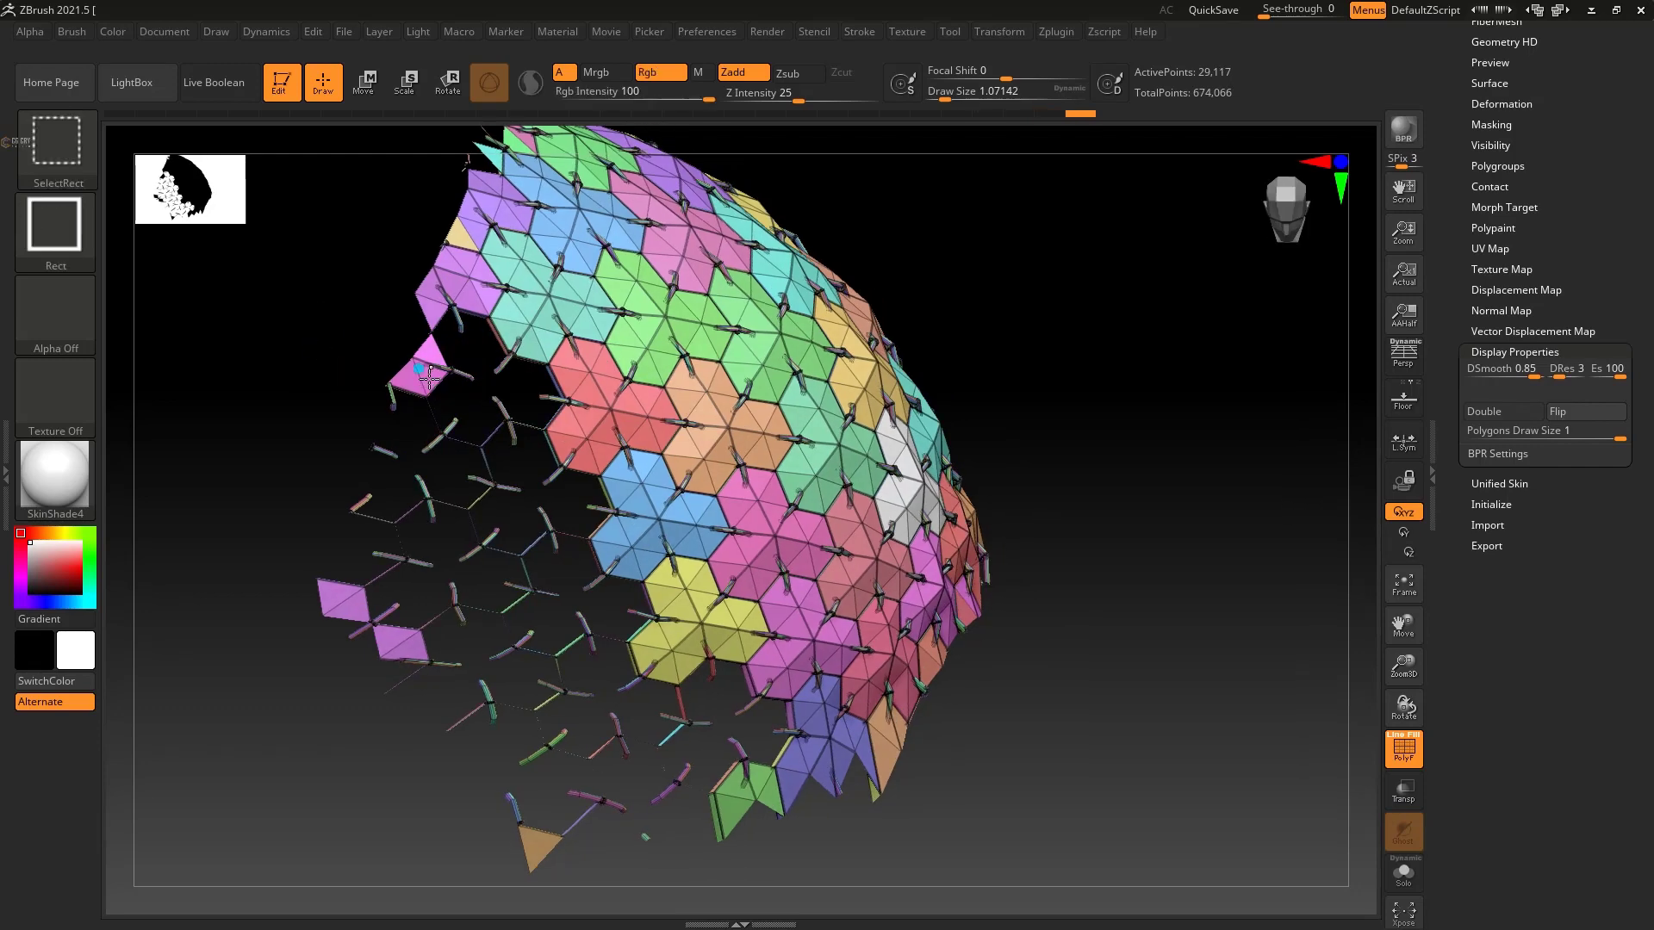
left_click_drag(273, 339, 408, 390)
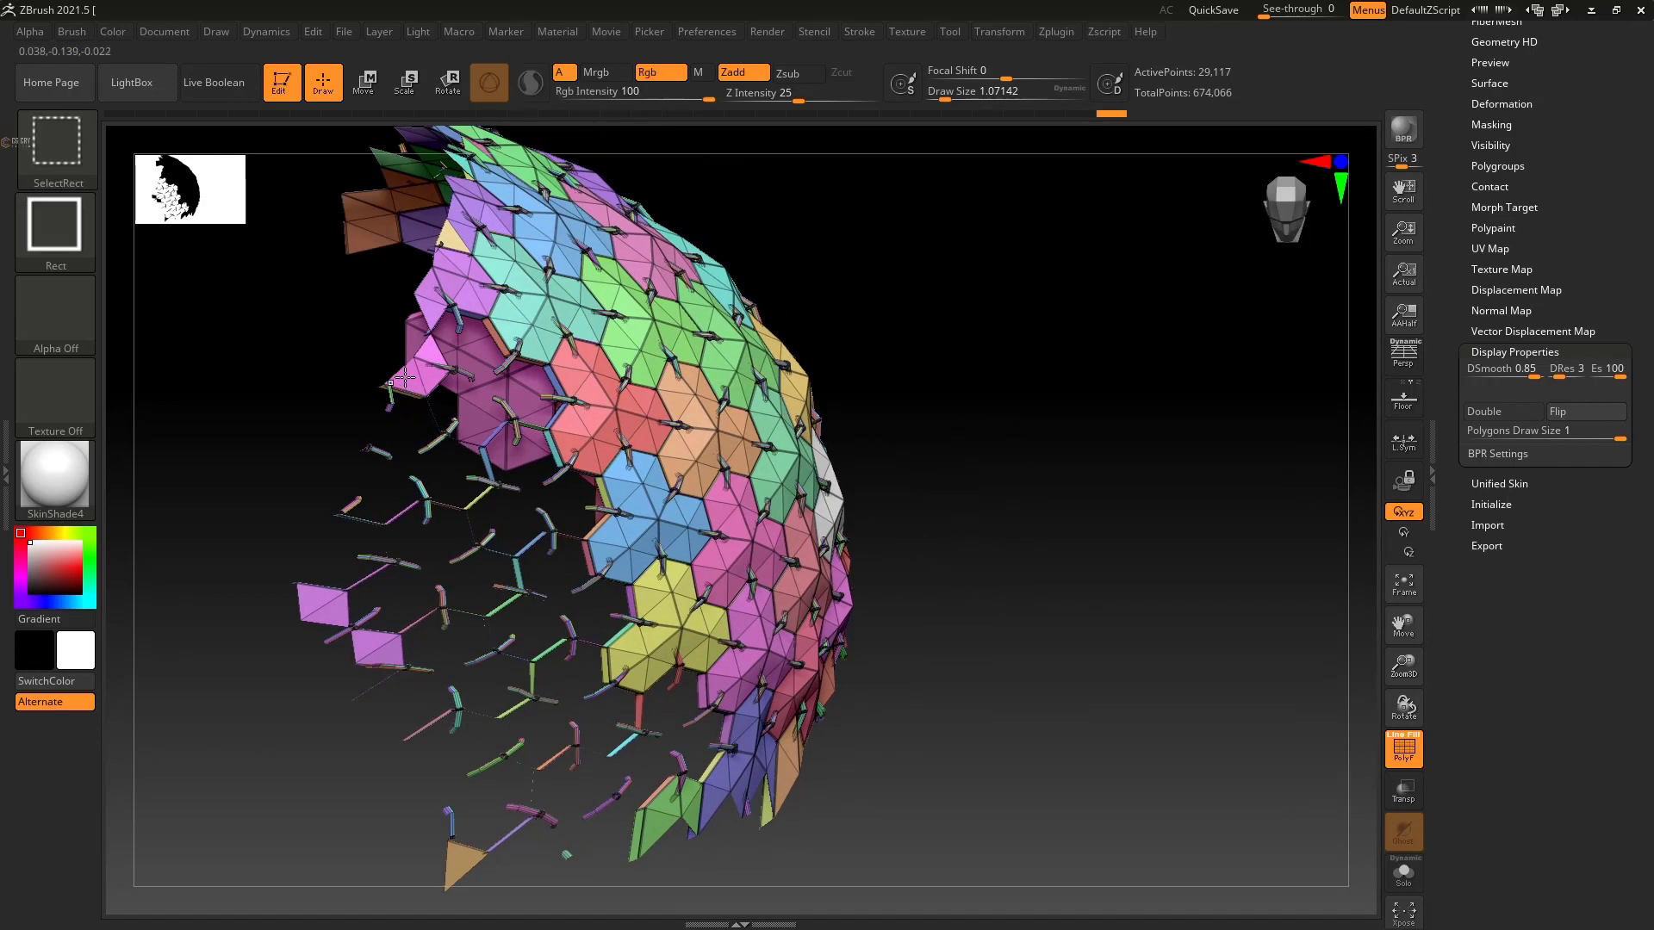
mouse_move(248, 558)
left_mouse_down()
mouse_move(210, 565)
mouse_move(321, 601)
left_mouse_up()
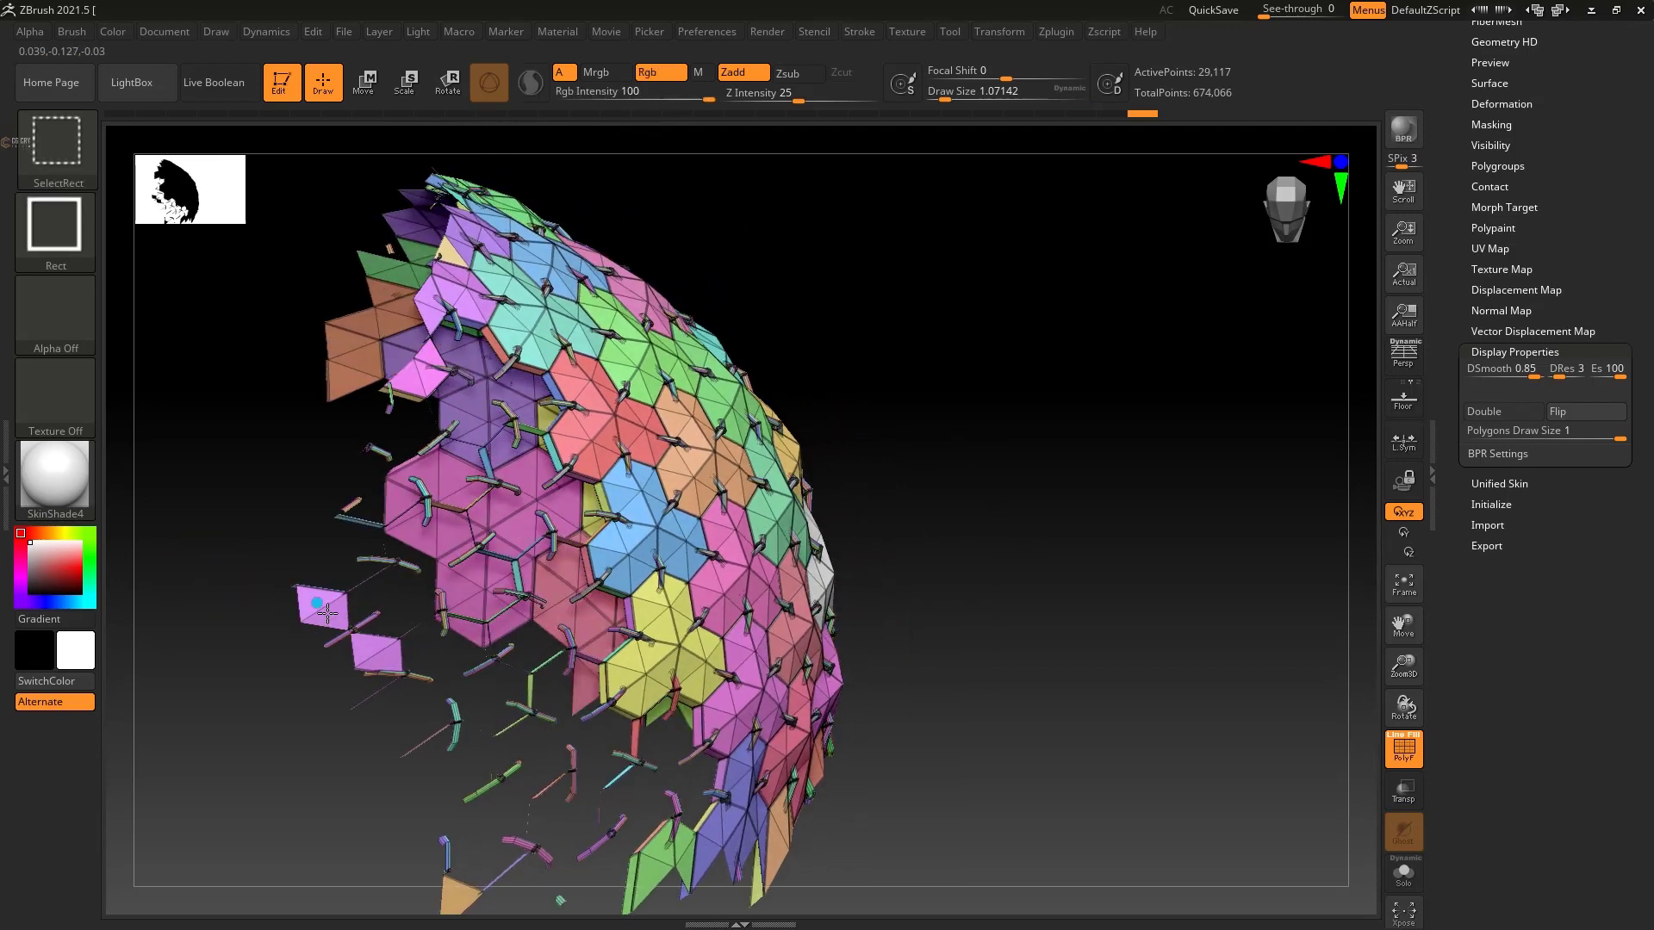
left_click_drag(290, 664, 235, 674)
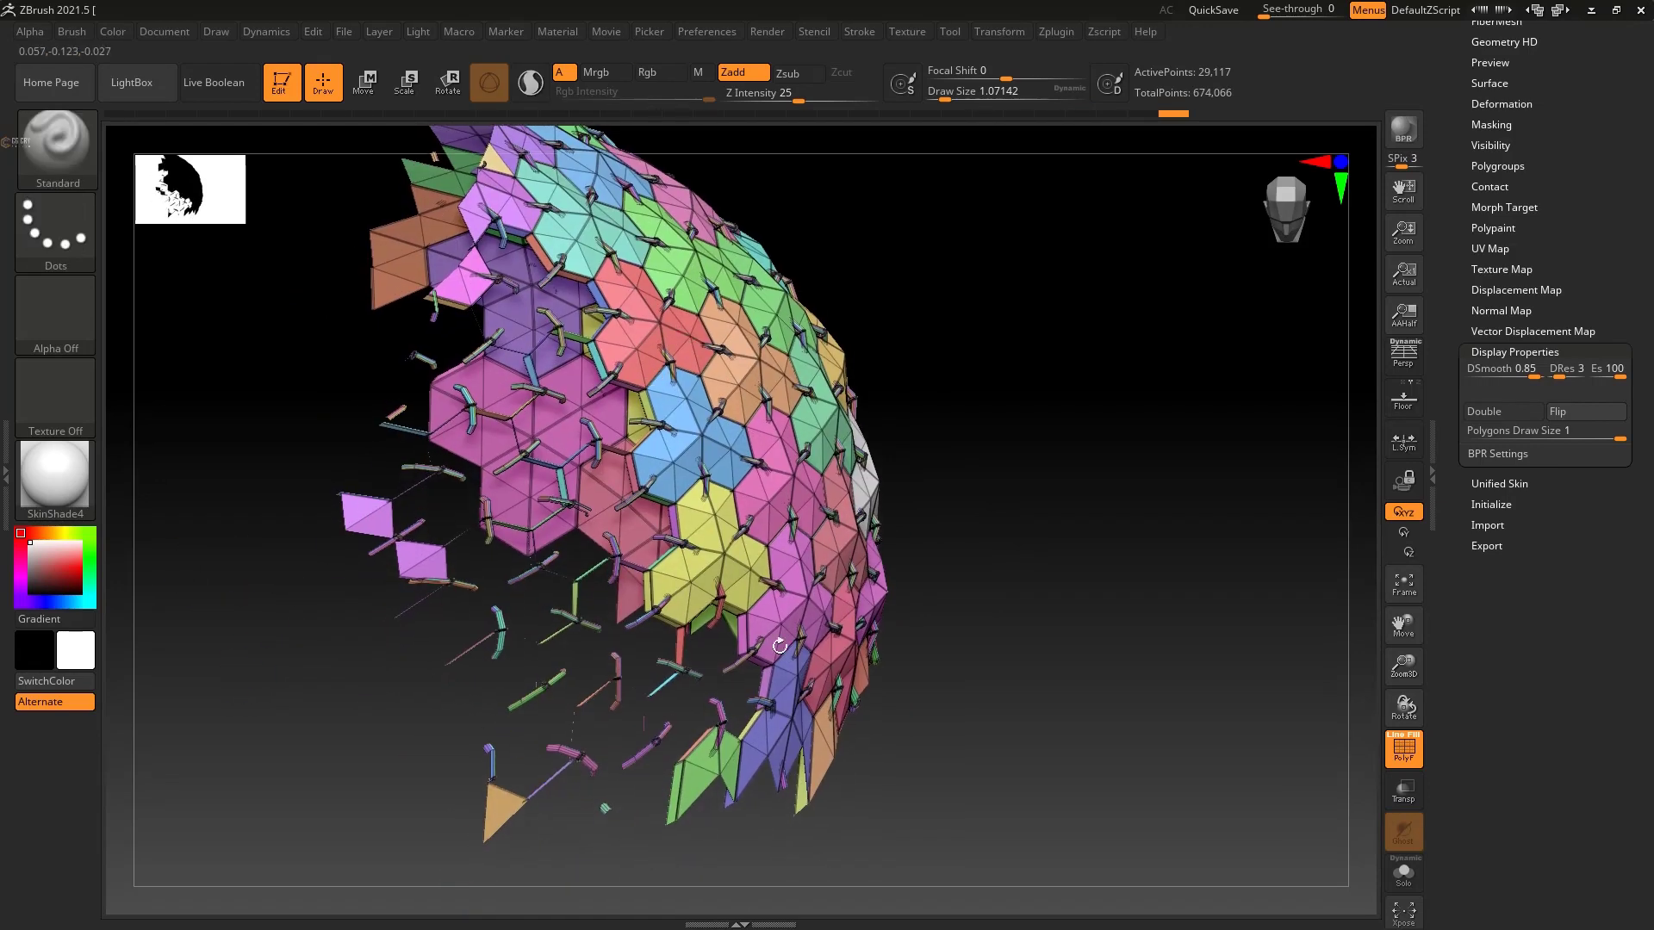
mouse_move(779, 646)
left_mouse_down()
mouse_move(953, 561)
mouse_move(704, 522)
left_mouse_up()
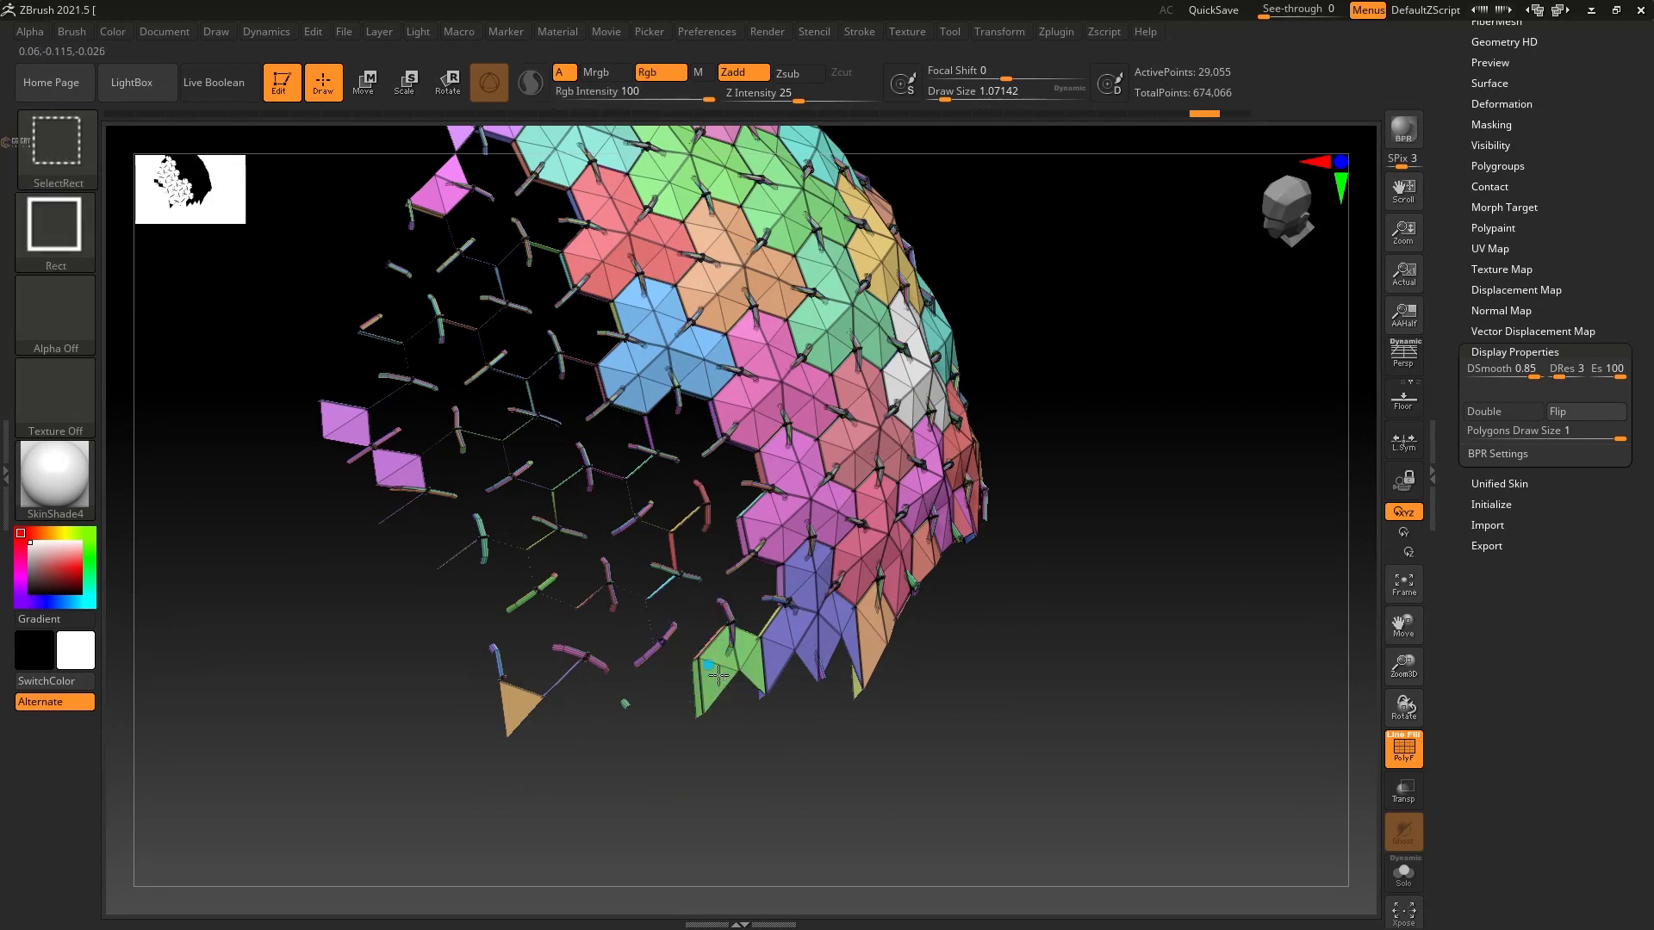
left_click_drag(837, 691, 966, 716)
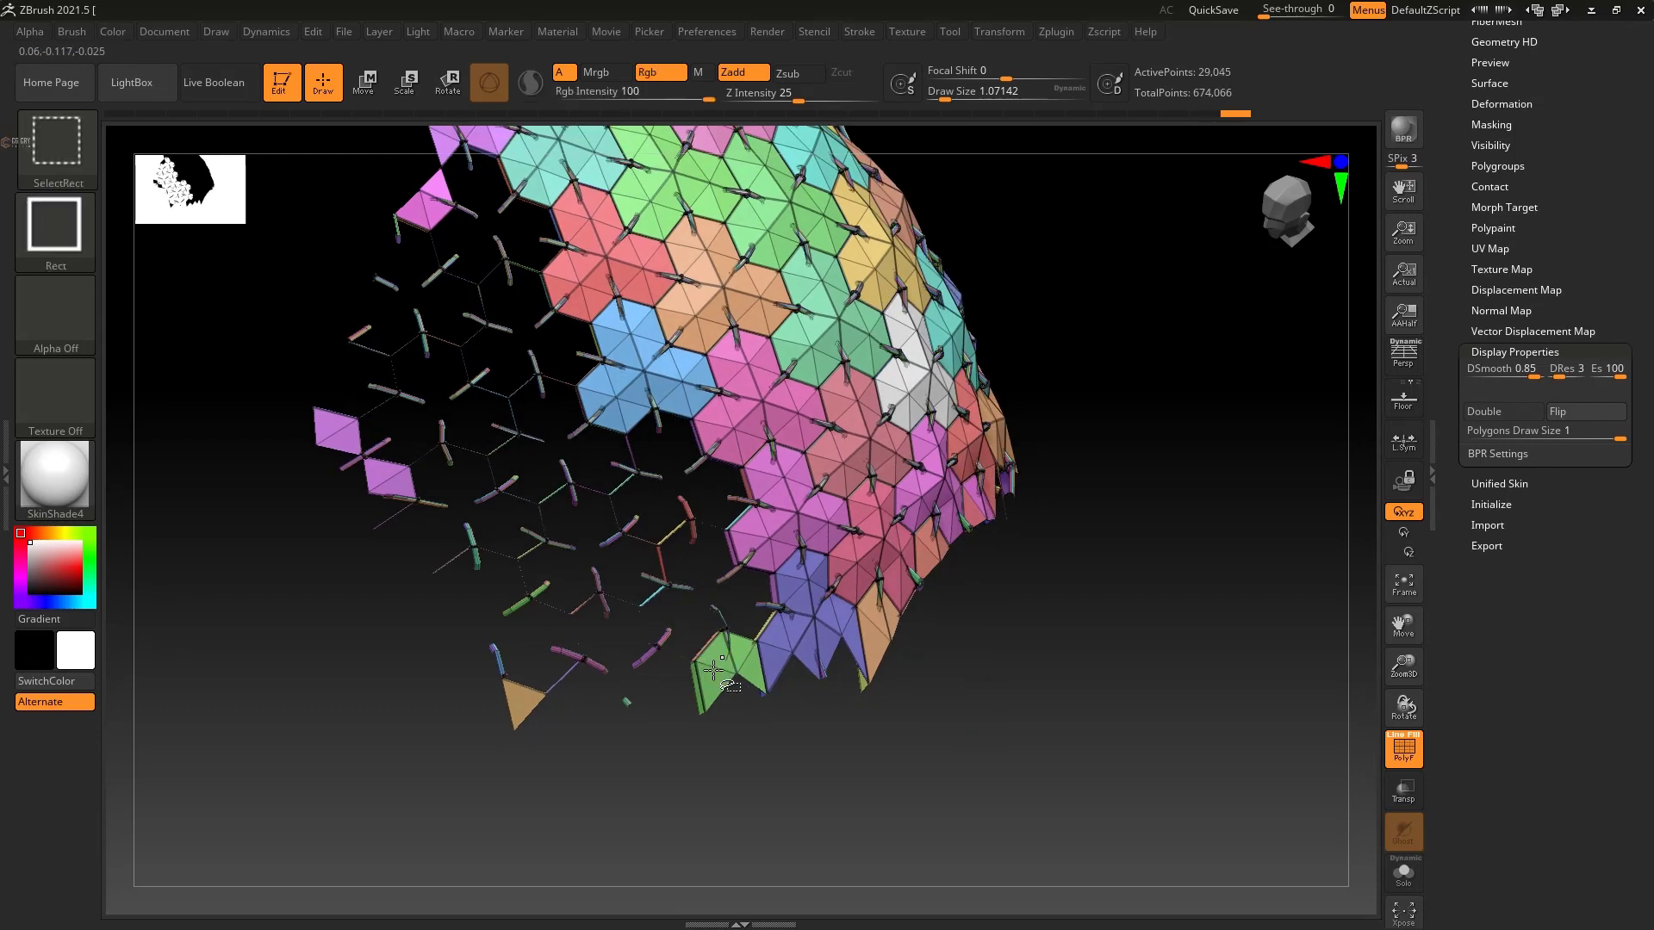
mouse_move(740, 732)
left_mouse_down("alt")
mouse_move(794, 783)
mouse_move(861, 691)
mouse_move(658, 469)
mouse_move(787, 672)
mouse_move(945, 565)
mouse_move(713, 557)
left_mouse_up("alt")
key("ctrl+shift")
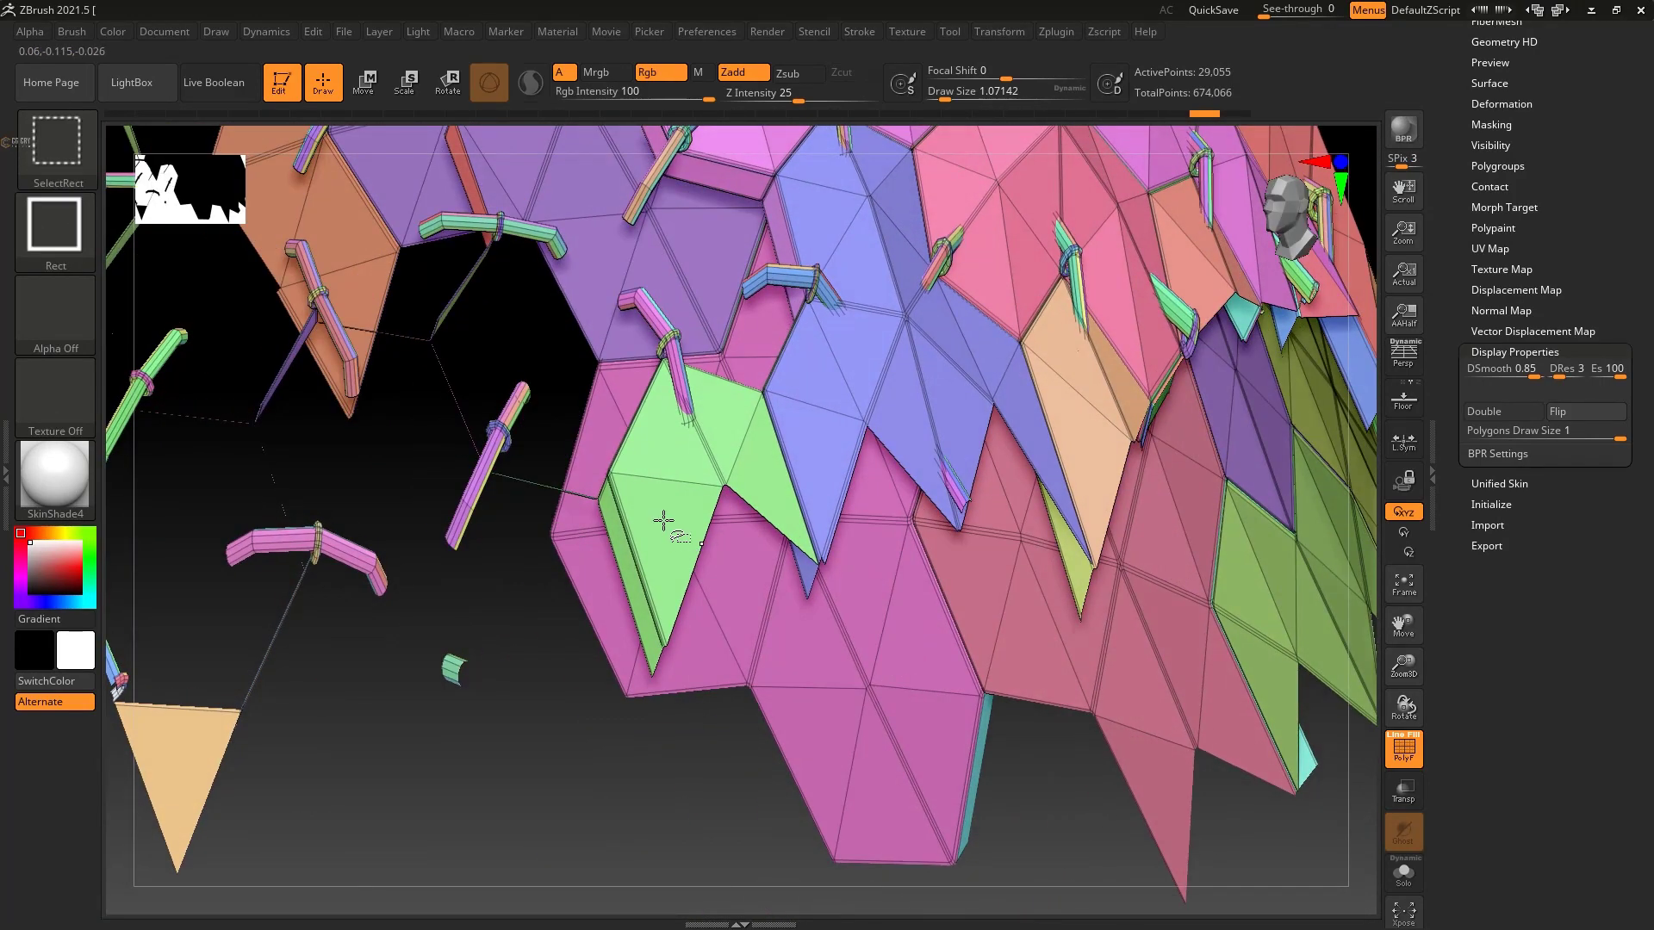
Step: Hide the lower part of the pink border polygons, then frame and rotate the mesh
left_click(831, 399, "ctrl+alt+shift")
key("ctrl+z")
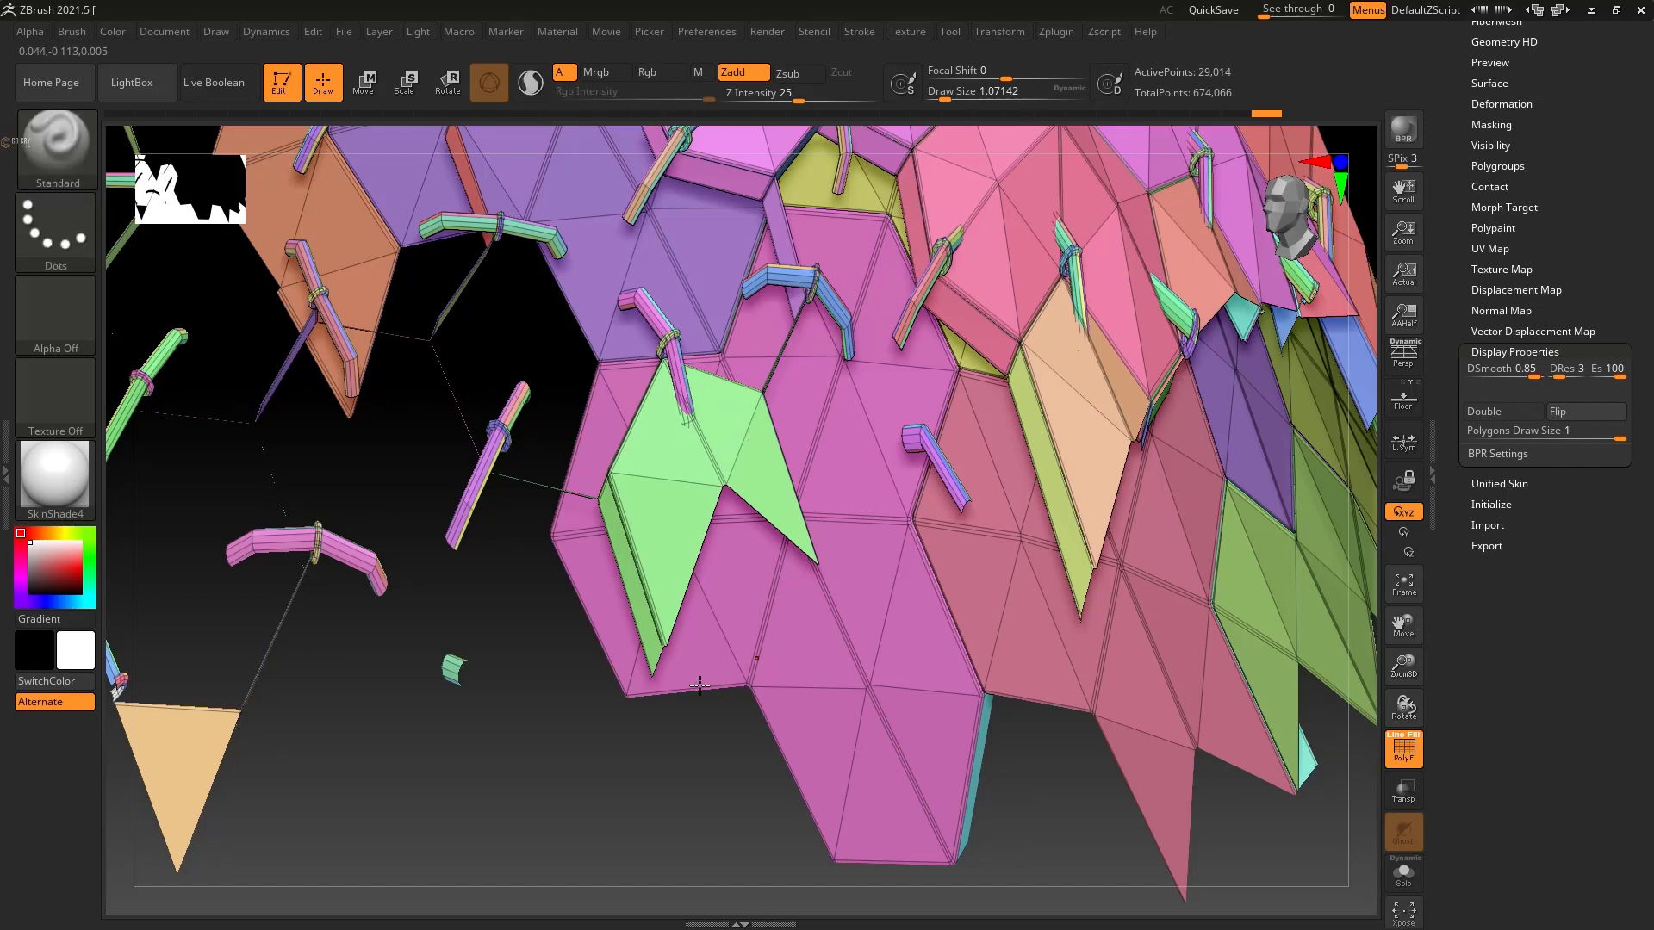
left_click_drag(554, 750, 658, 560, "ctrl+alt+shift")
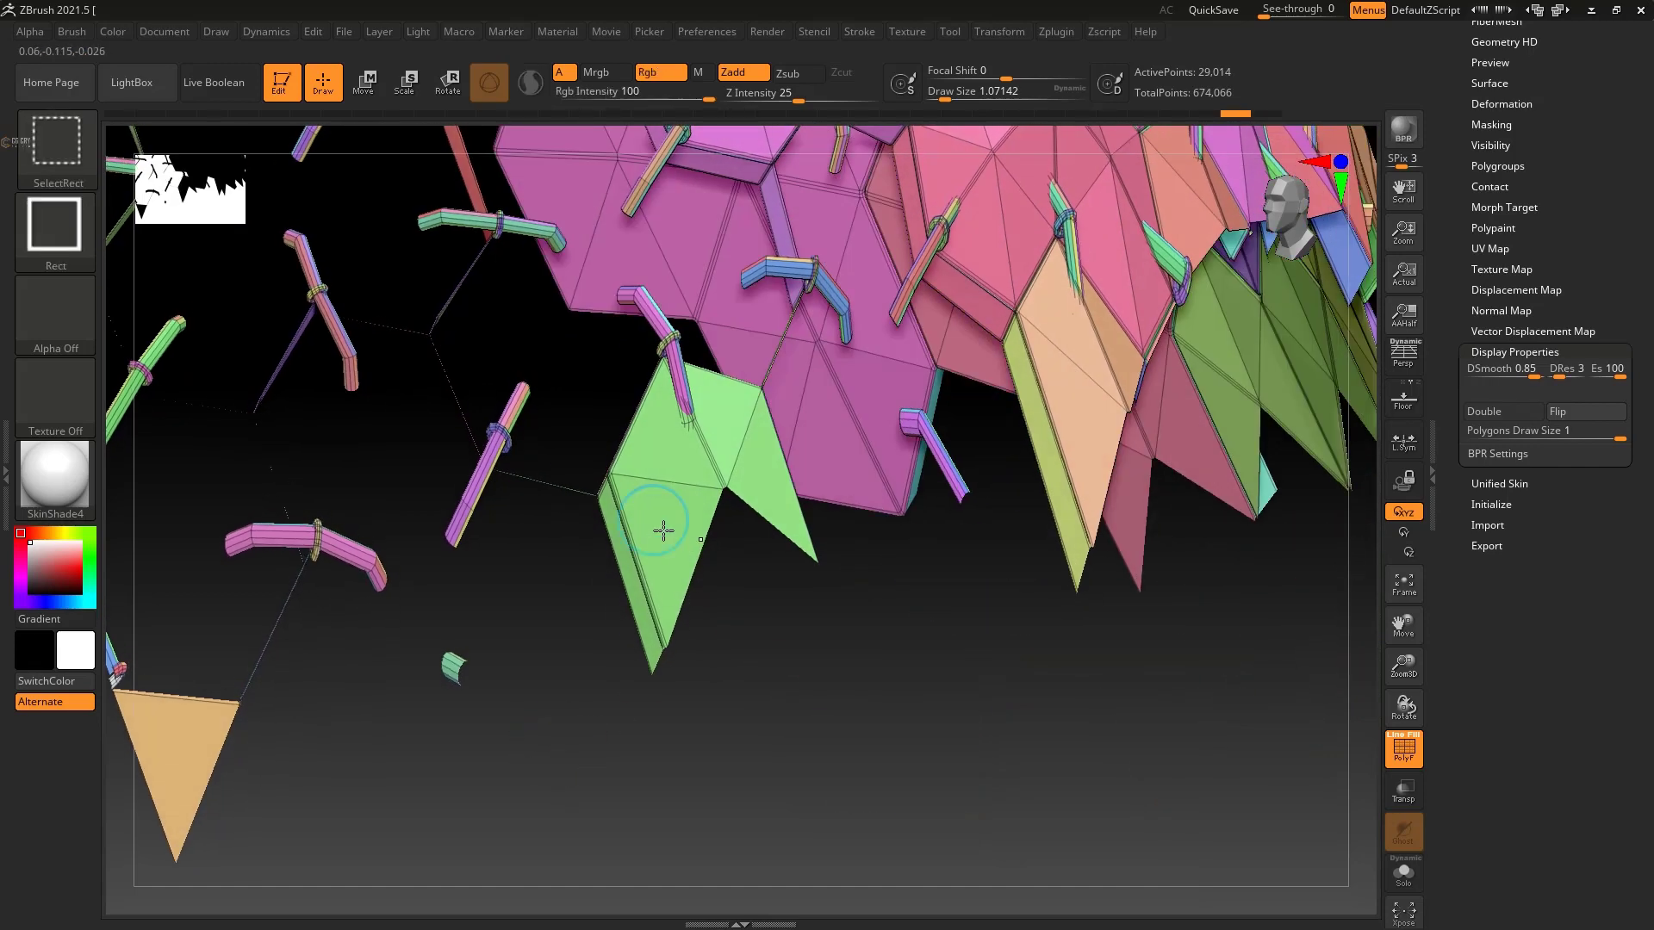
key("f")
mouse_move(778, 628)
left_mouse_down()
mouse_move(790, 657)
mouse_move(898, 652)
mouse_move(1033, 465)
mouse_move(1015, 461)
mouse_move(1016, 487)
mouse_move(1048, 391)
mouse_move(1020, 472)
mouse_move(1019, 417)
mouse_move(1037, 425)
mouse_move(1018, 552)
mouse_move(1038, 491)
left_mouse_up()
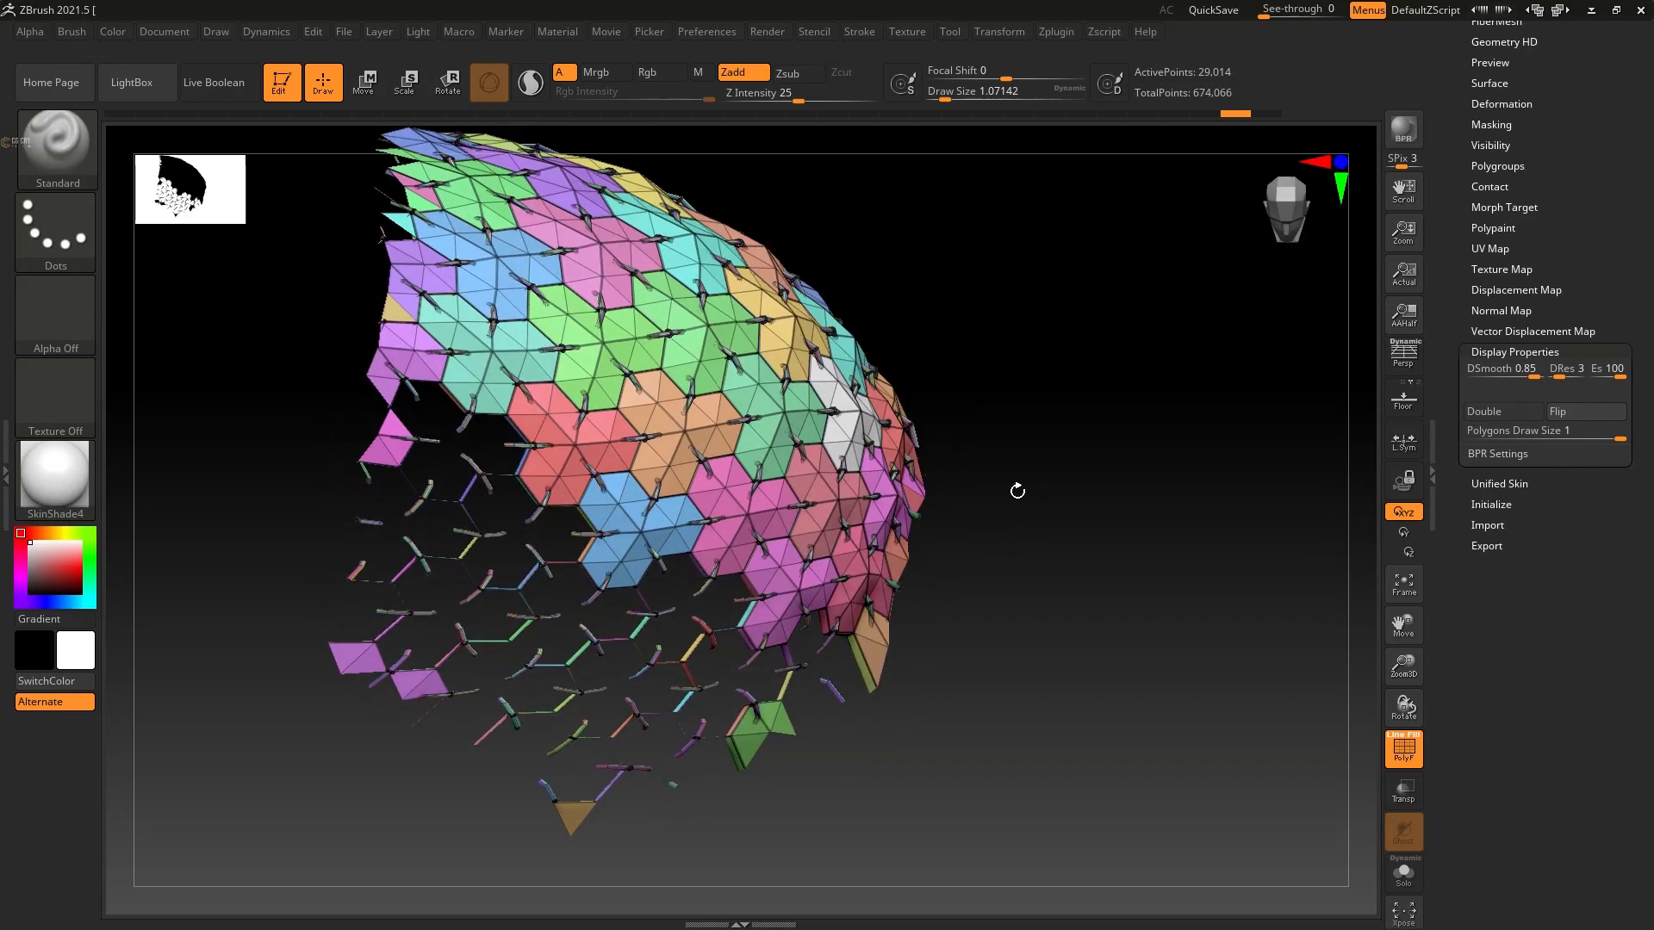
Step: Export the shoulder plate as _polySurface224134088.obj to the Desktop
mouse_move(1145, 450)
left_mouse_down()
mouse_move(1119, 465)
mouse_move(1112, 388)
mouse_move(1120, 450)
mouse_move(1257, 360)
left_mouse_up()
scroll(1443, 209, "up", 5)
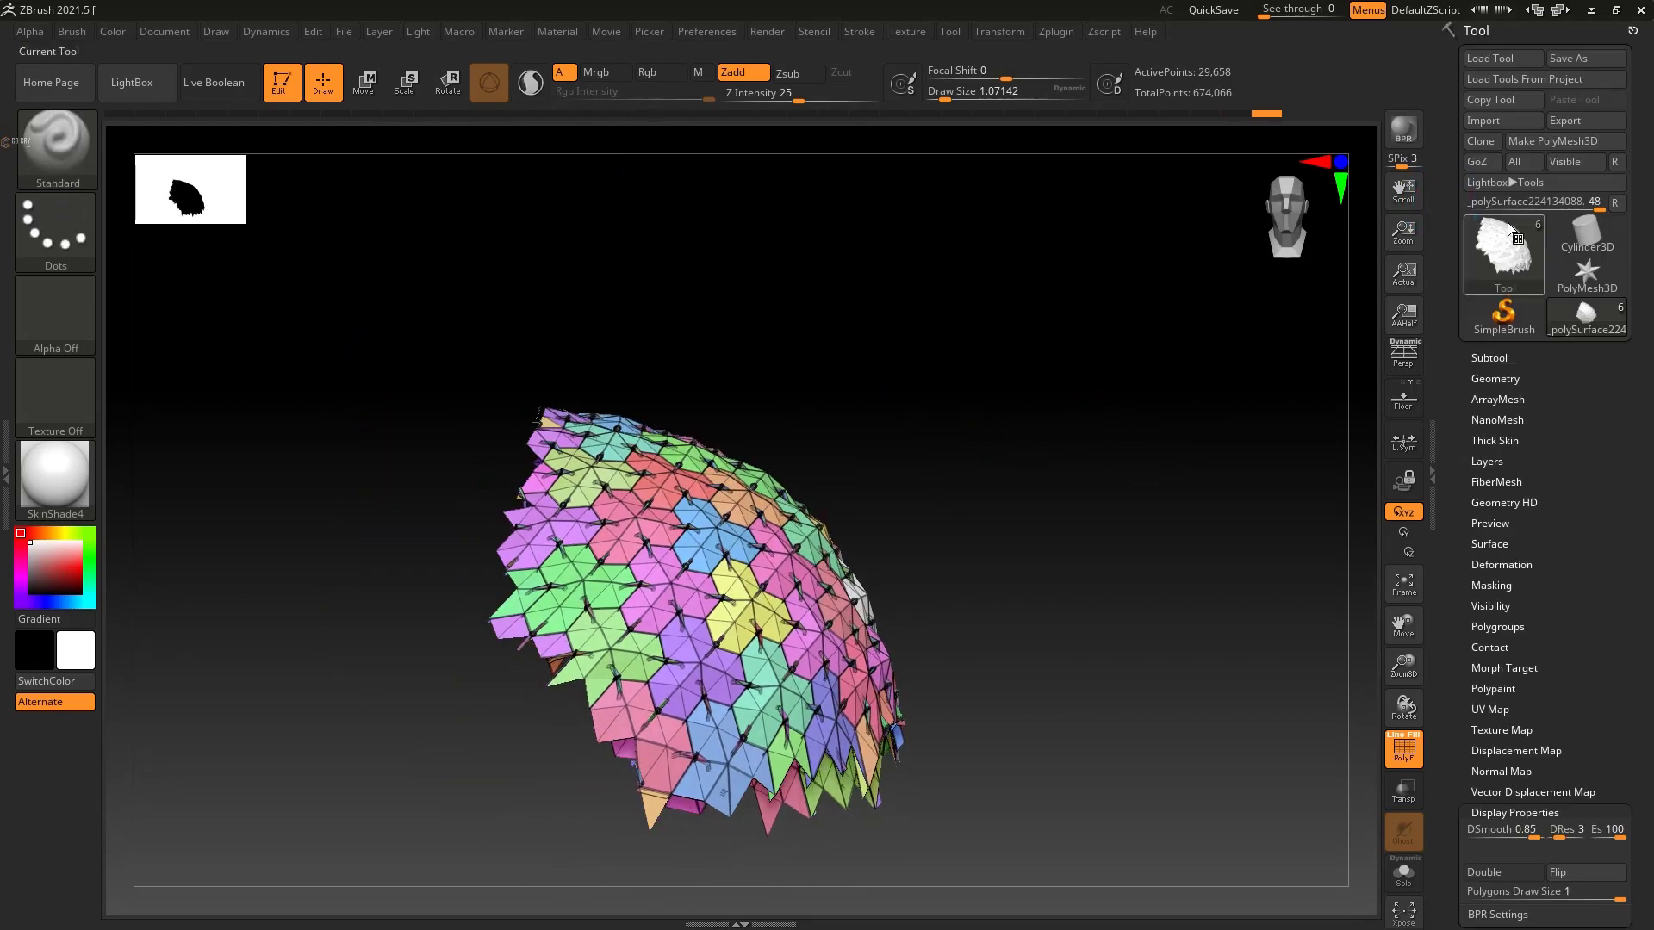
left_click(1575, 120)
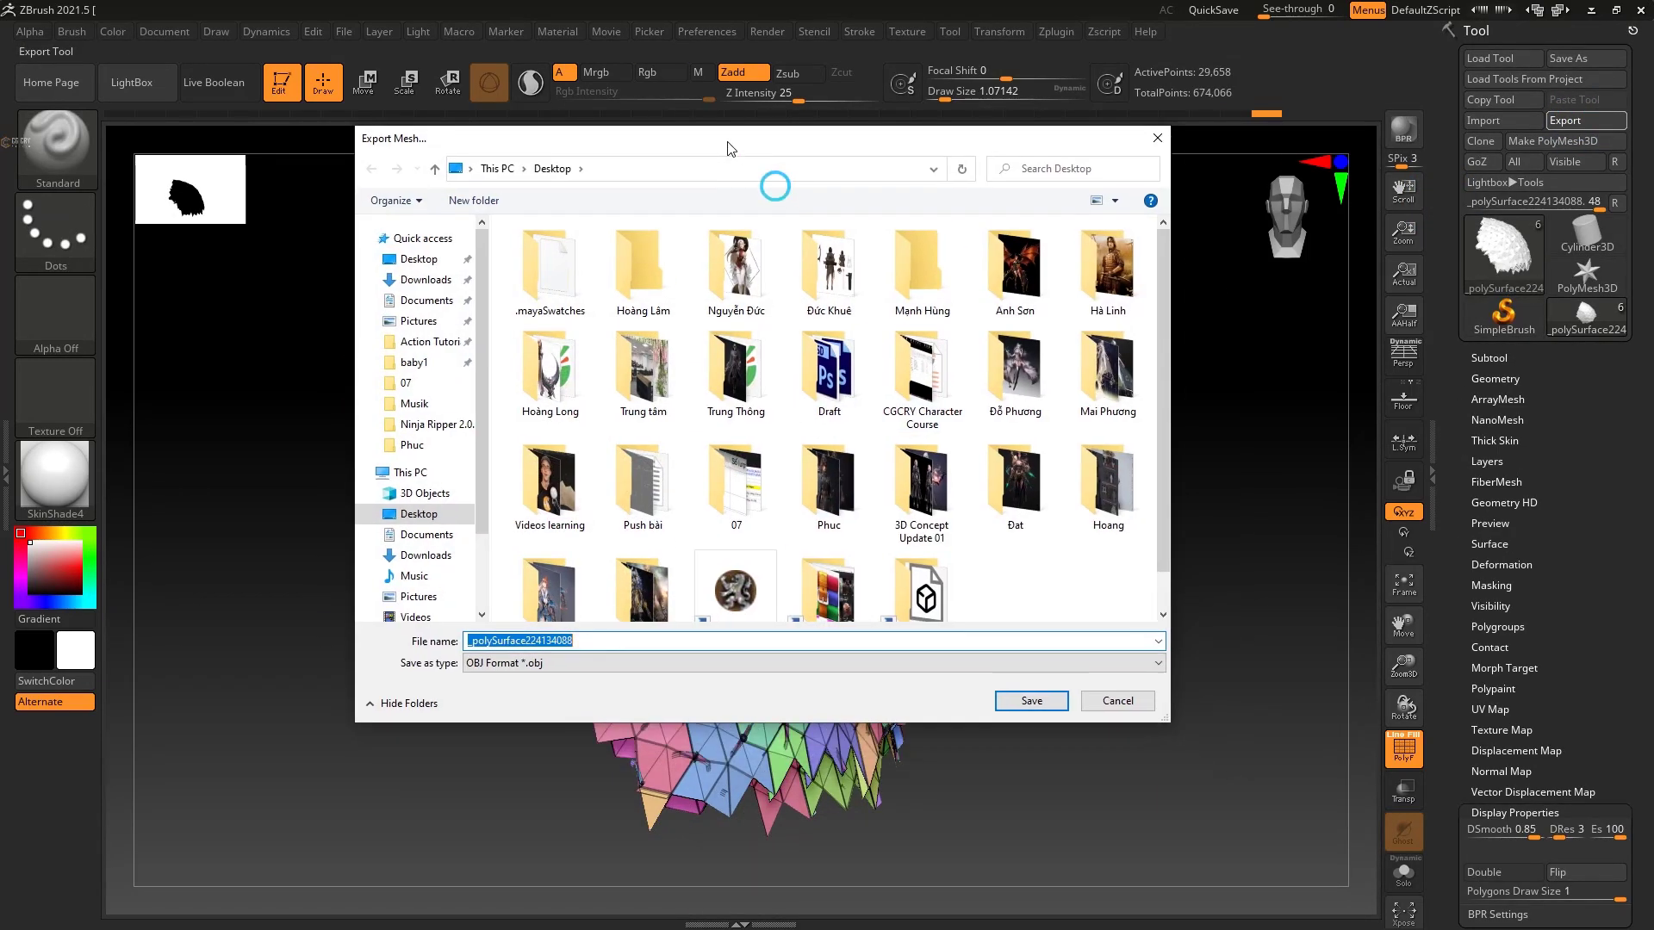
left_click(1016, 703)
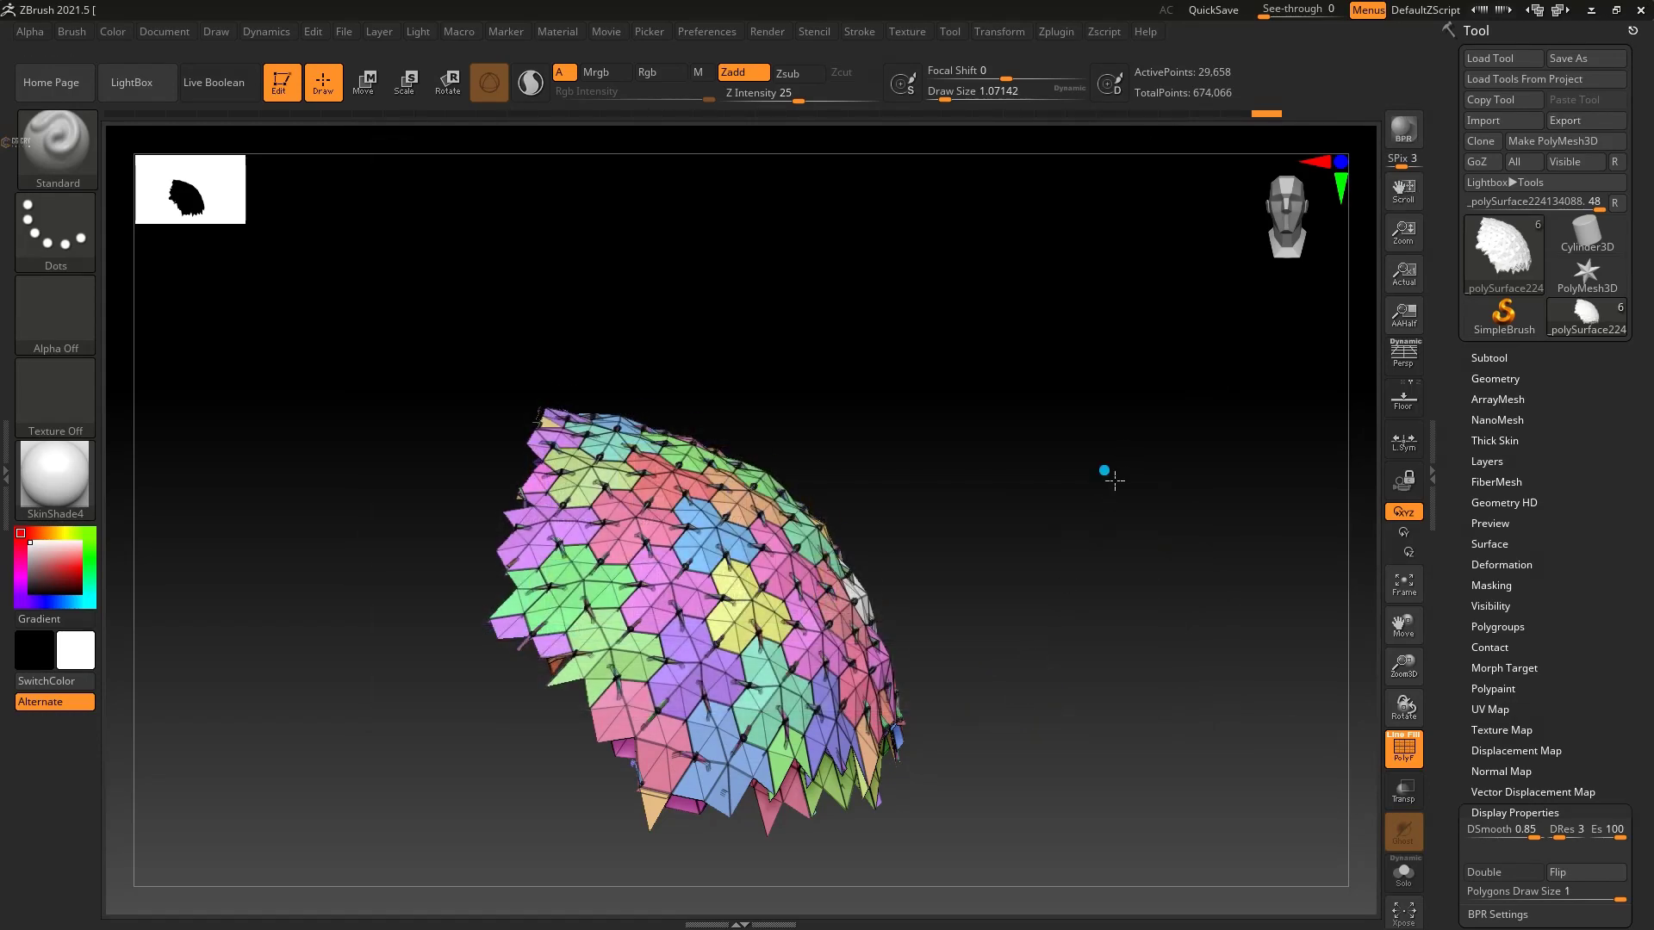
Step: Move the Phuc Explorer window aside, check Maya, and return to the dome in ZBrush
left_click(1590, 14)
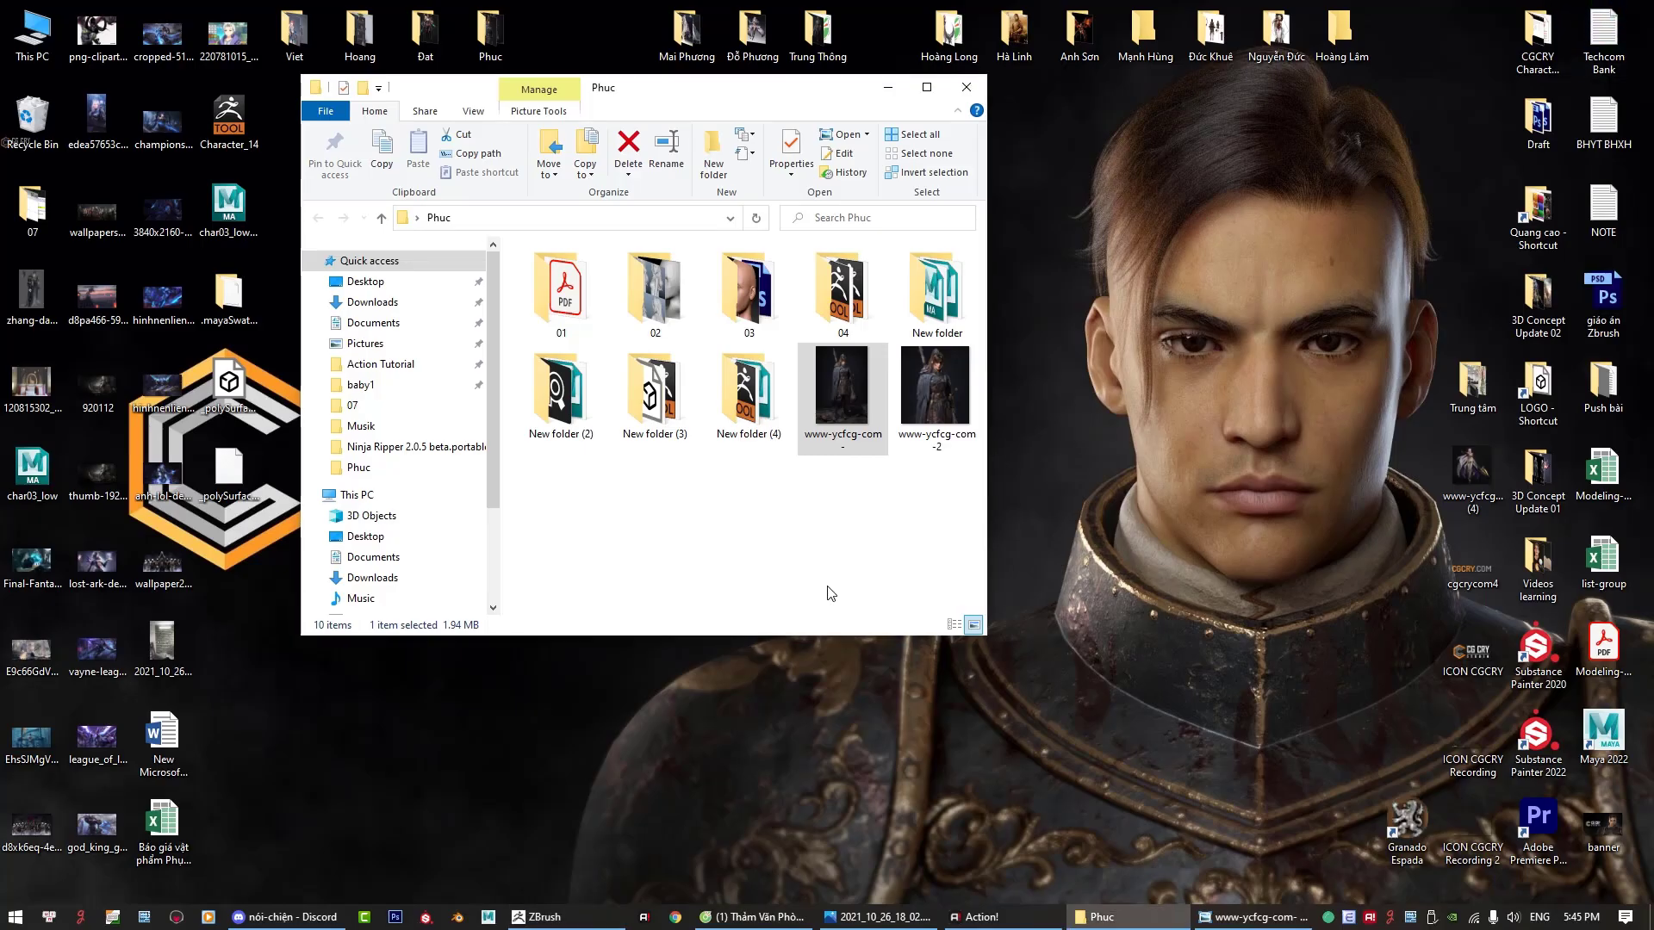
left_click(801, 565)
left_click_drag(727, 90, 840, 89)
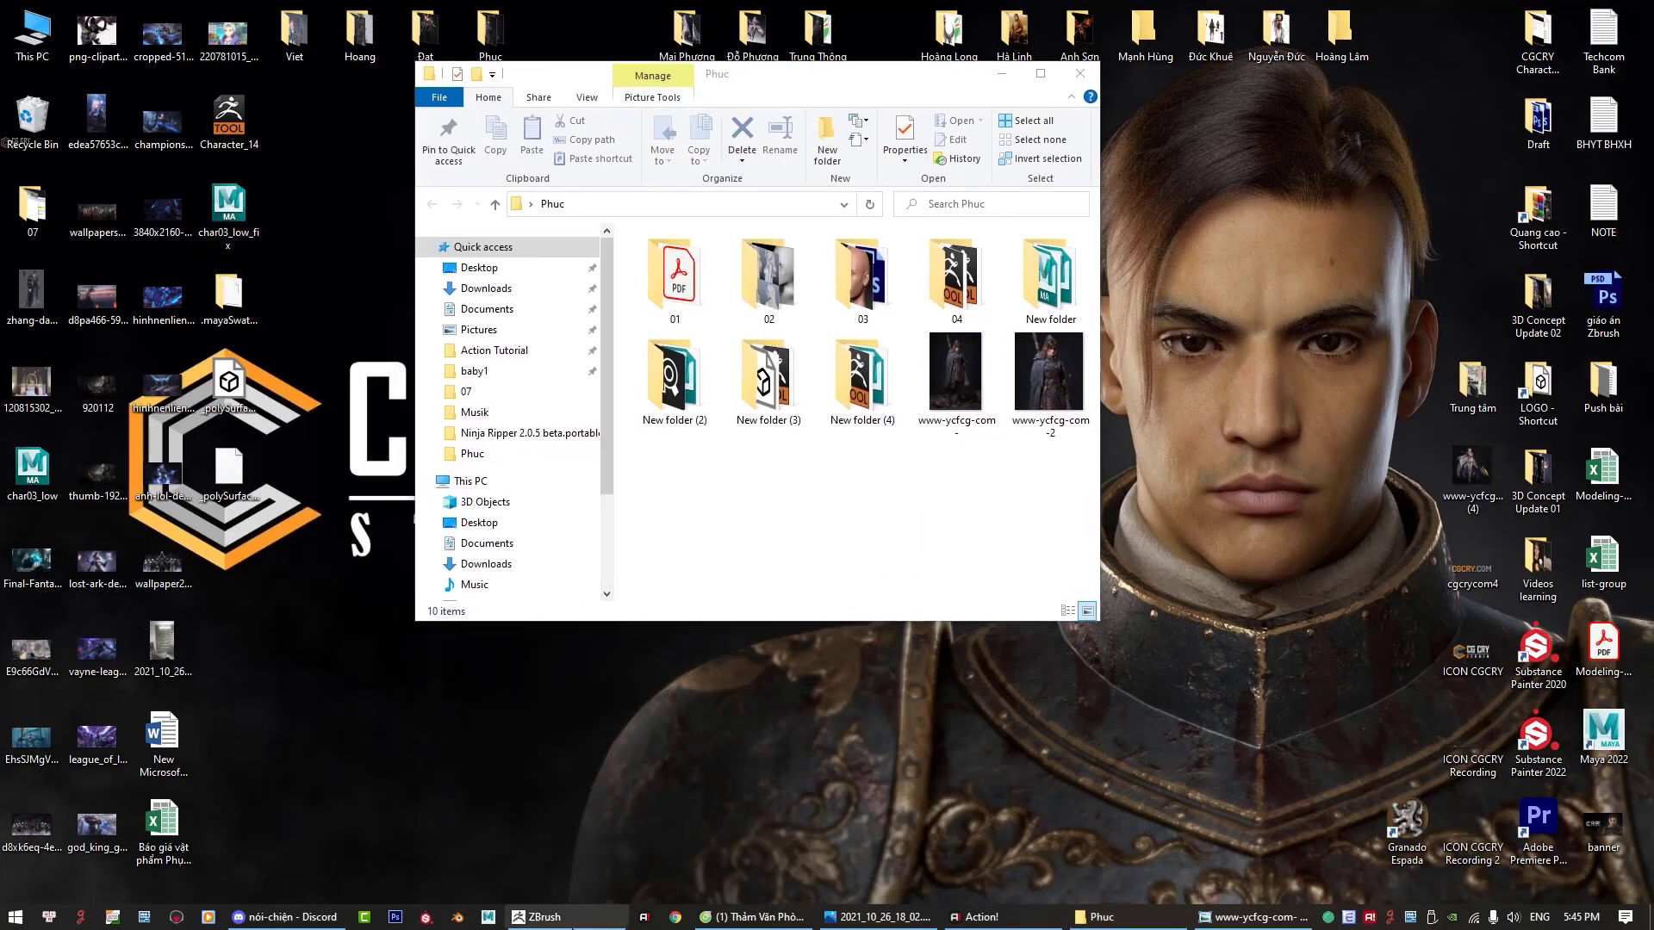
left_click(498, 918)
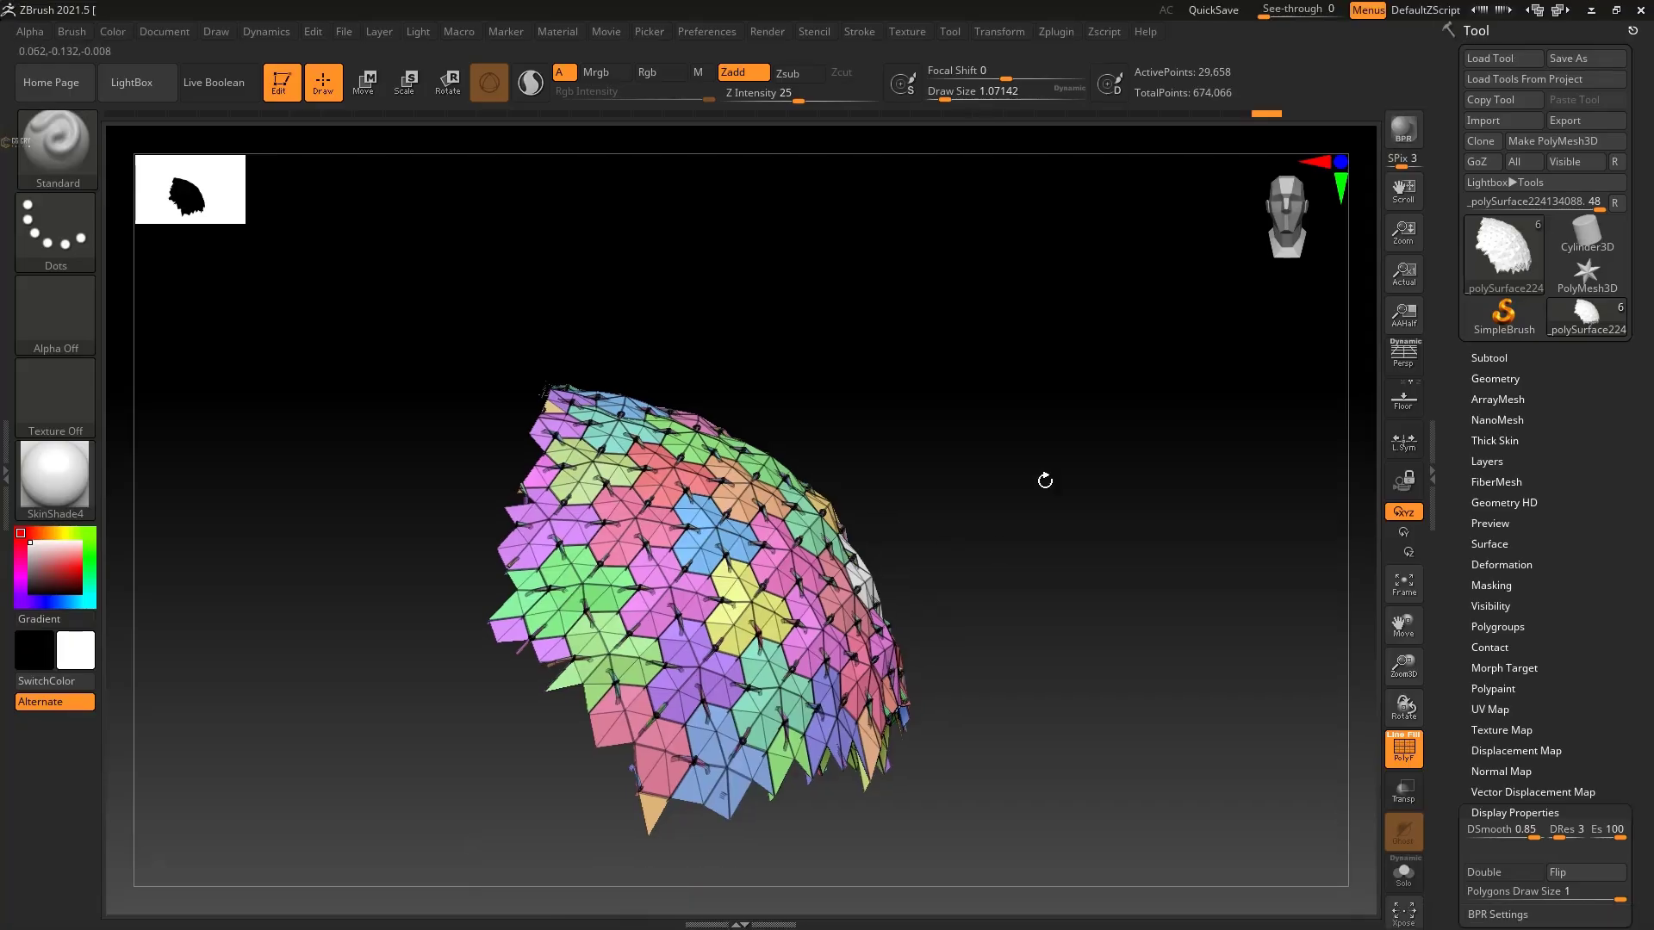
mouse_move(1045, 481)
left_mouse_down()
mouse_move(1005, 506)
mouse_move(999, 551)
left_mouse_up()
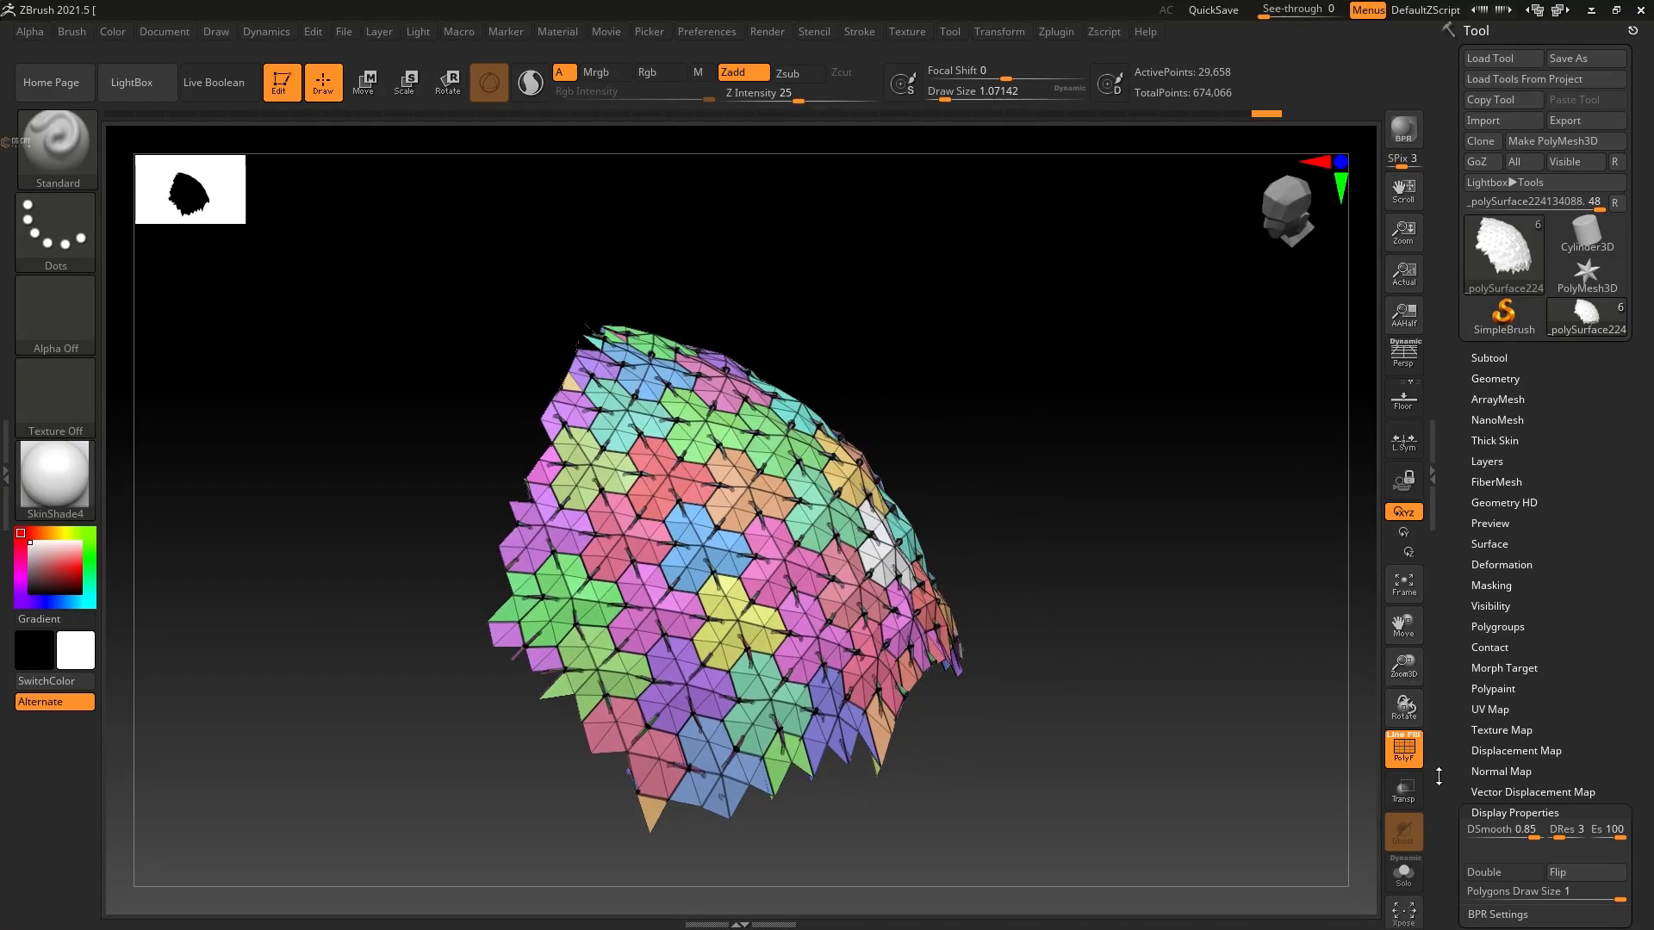
Step: Apply Group Front to the dome and orbit to check the new front group
left_click_drag(1457, 720, 1436, 280)
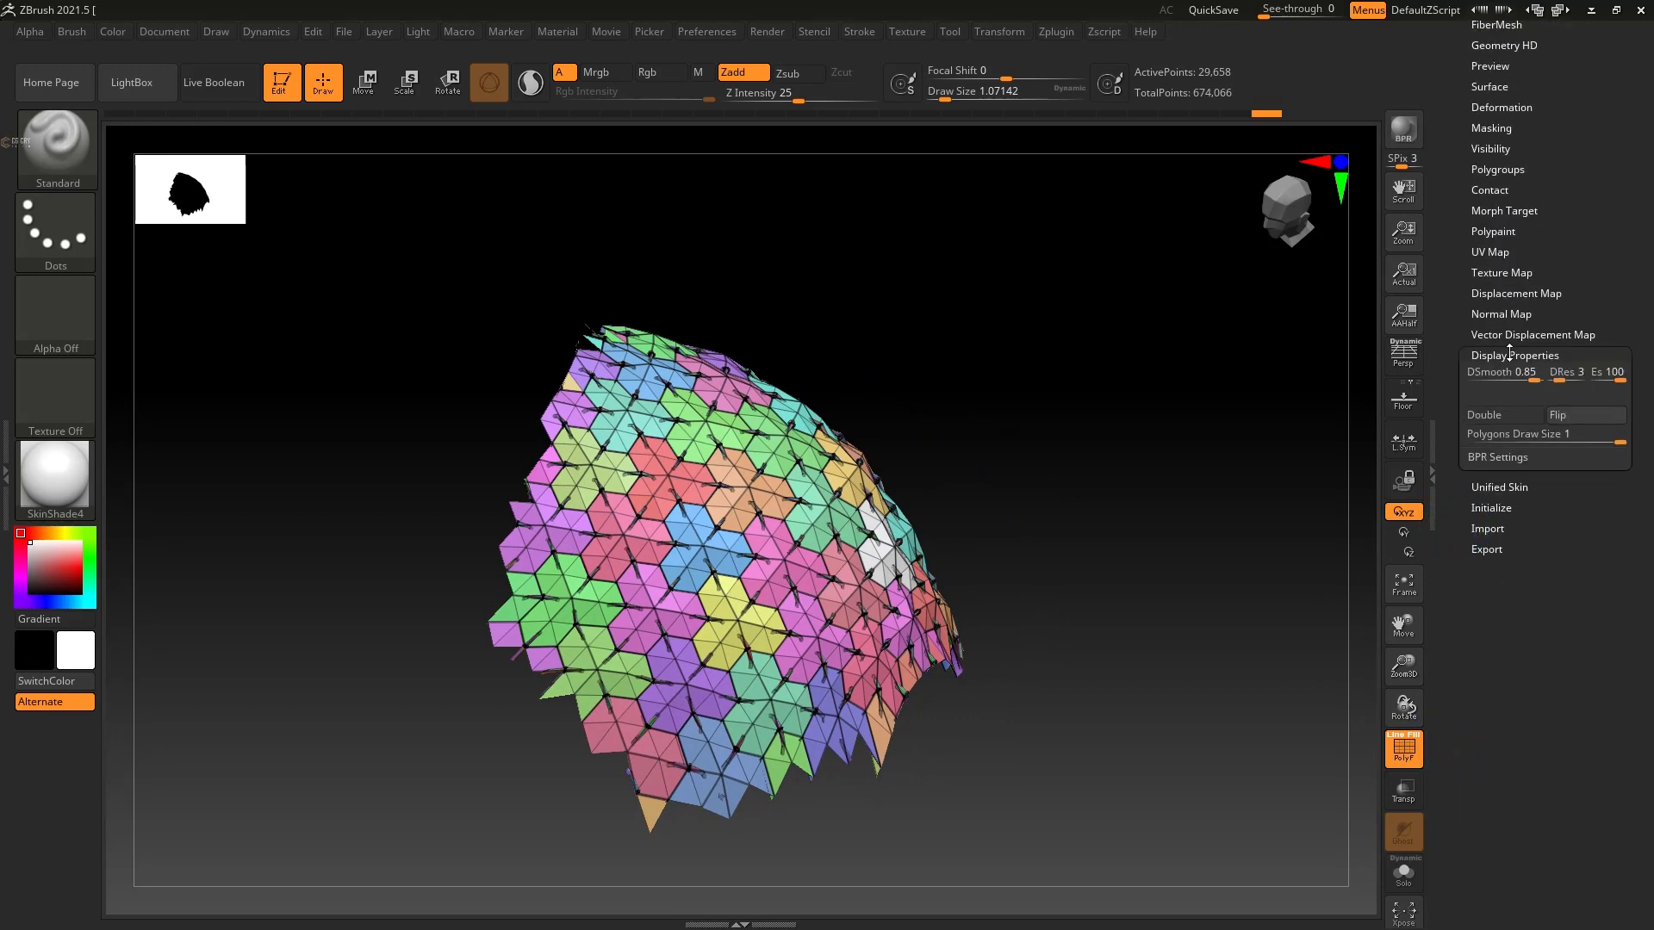
left_click(1497, 199)
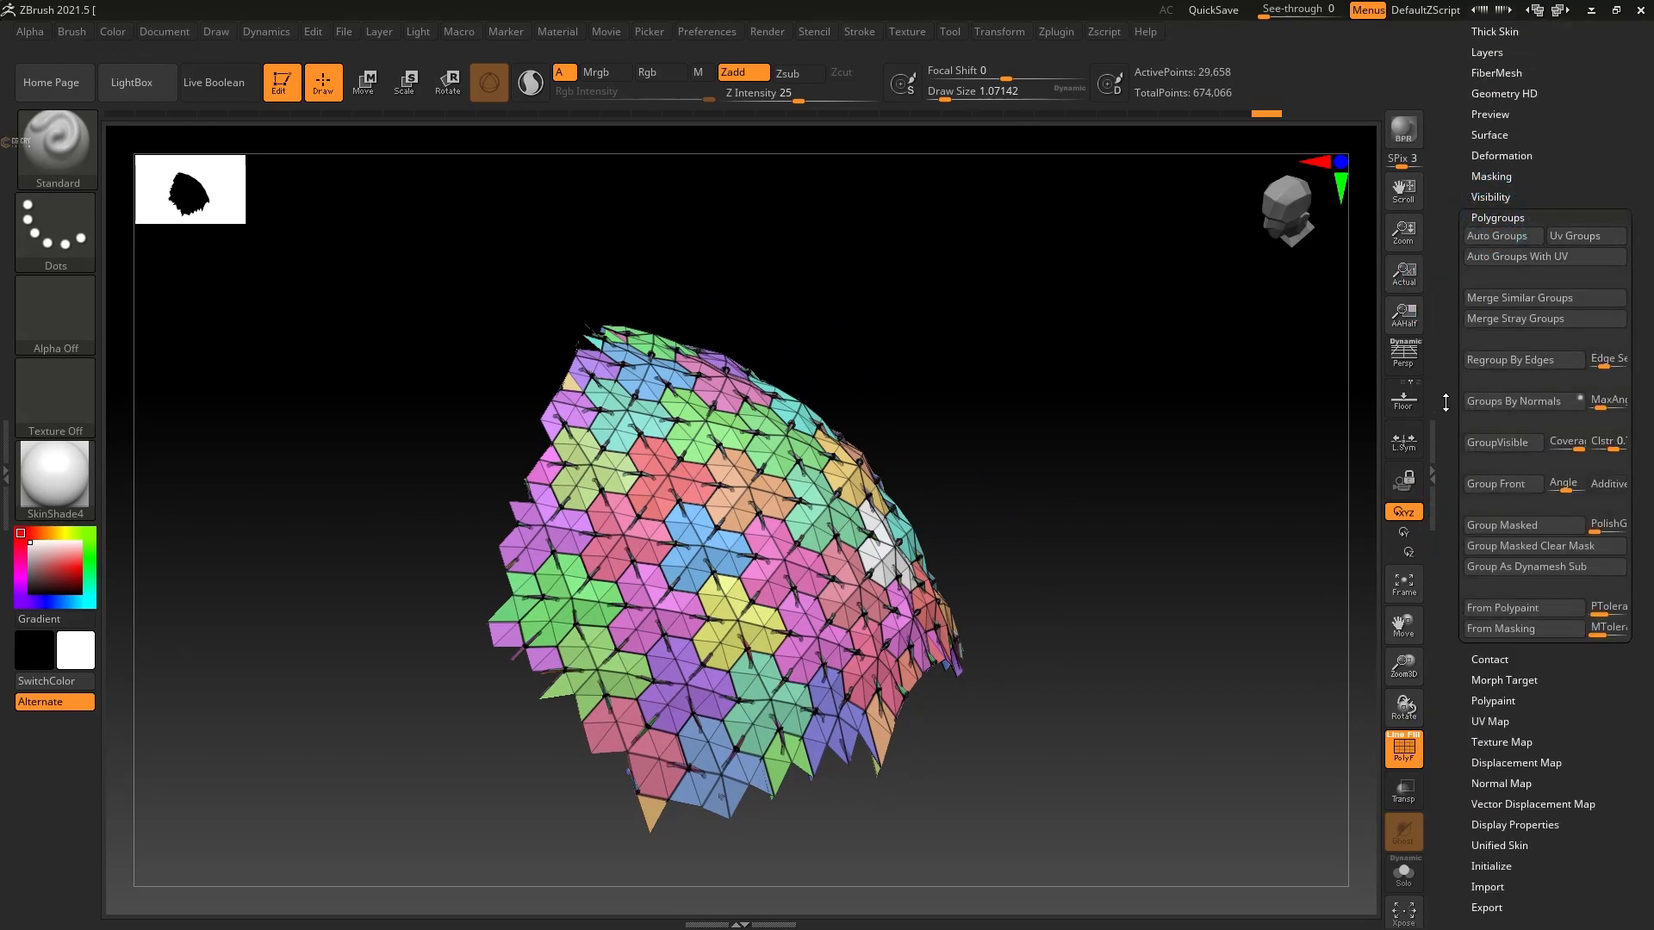
left_click_drag(1440, 425, 1446, 372)
left_click_drag(1193, 455, 1211, 451)
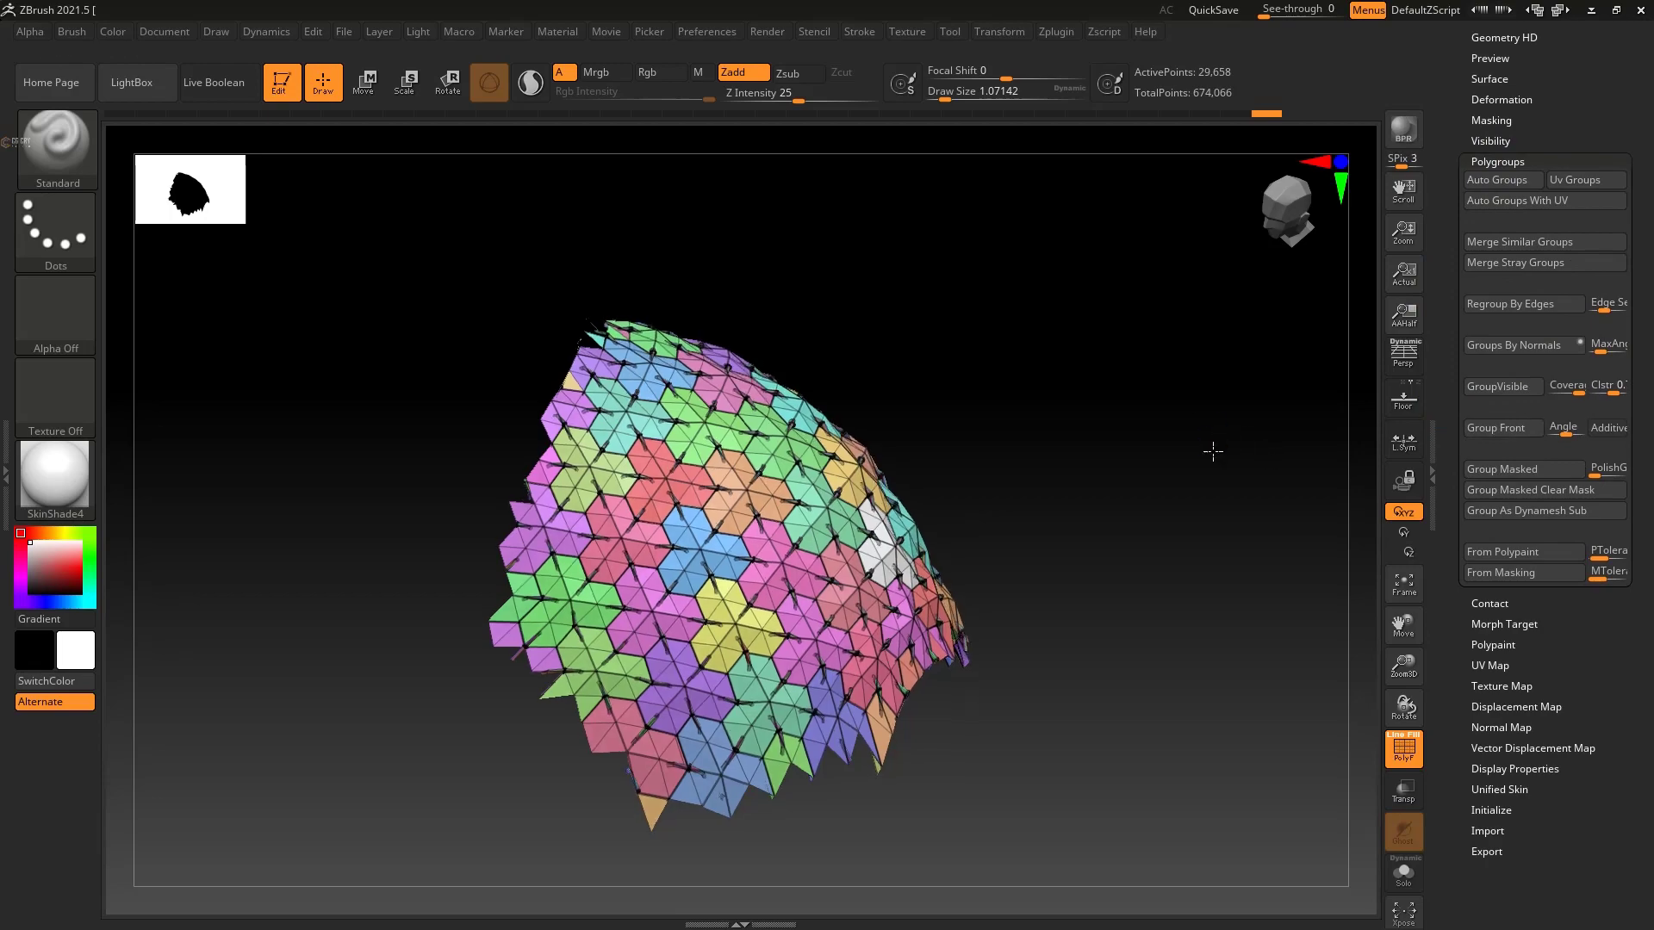
left_click(1499, 427)
mouse_move(1094, 551)
left_mouse_down()
mouse_move(1198, 475)
mouse_move(1059, 554)
mouse_move(1111, 569)
mouse_move(1044, 594)
mouse_move(1063, 417)
mouse_move(1082, 387)
mouse_move(1071, 627)
mouse_move(1120, 560)
left_mouse_up()
mouse_move(1155, 454)
left_mouse_down()
mouse_move(1155, 531)
mouse_move(872, 511)
left_mouse_up()
Step: Hide and unhide polygroups, then merge the visible polygons with GroupVisible
key("ctrl+shift")
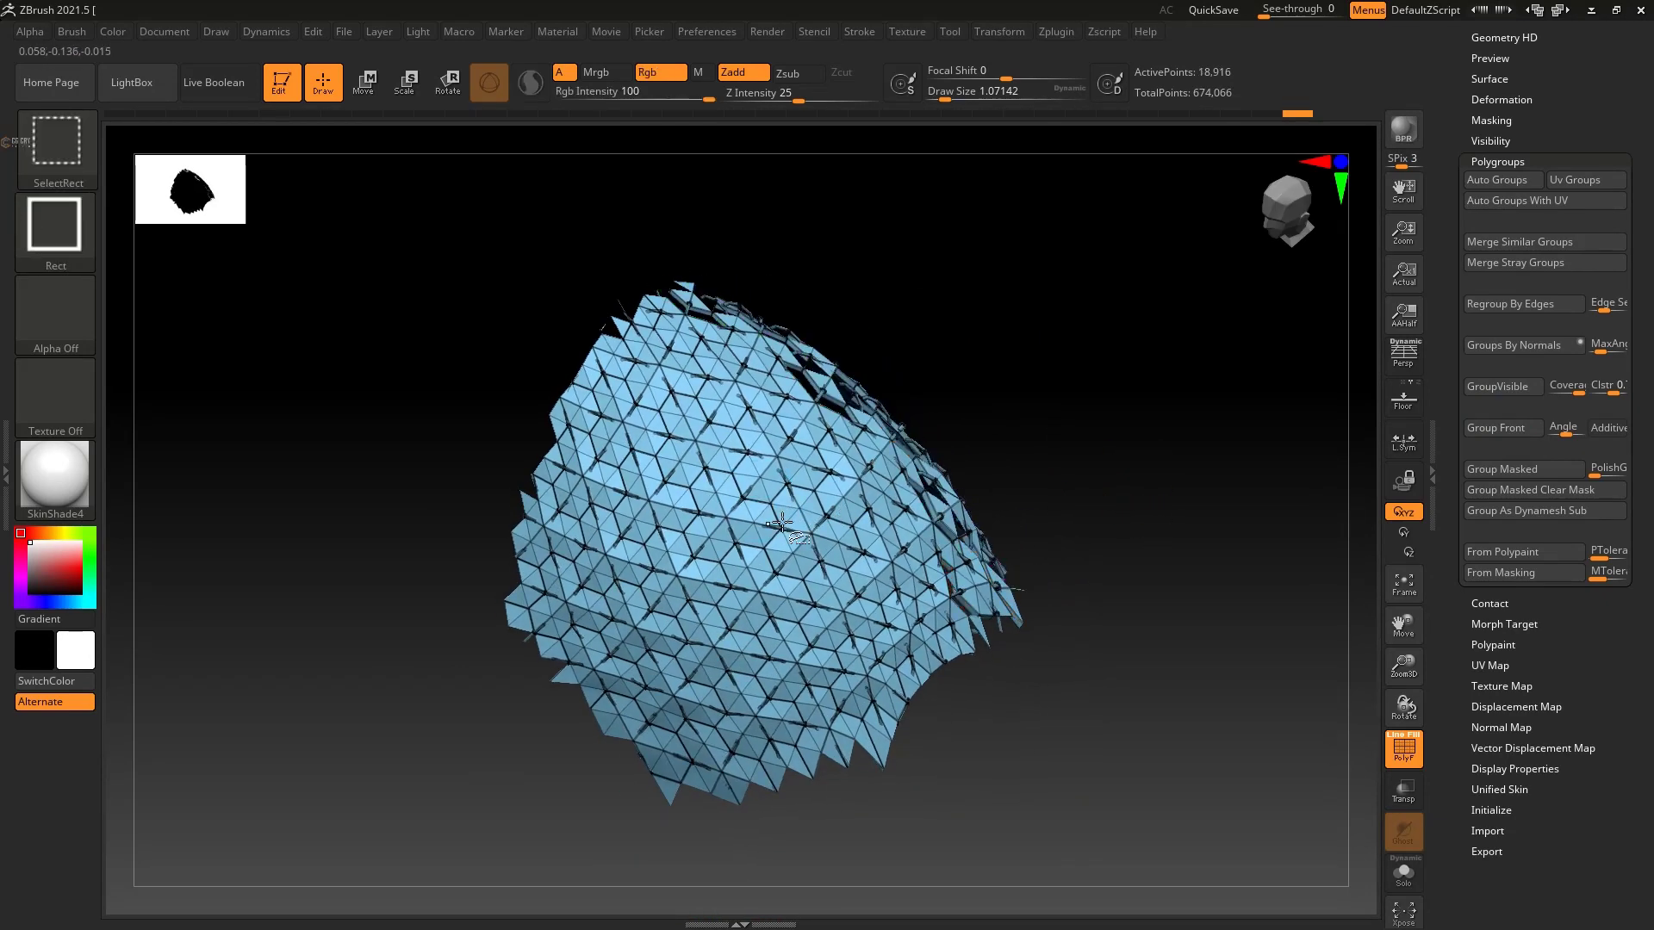
left_click(768, 513, "ctrl+shift")
mouse_move(1266, 473)
left_mouse_down()
mouse_move(1277, 435)
mouse_move(1253, 466)
mouse_move(1148, 469)
left_mouse_up()
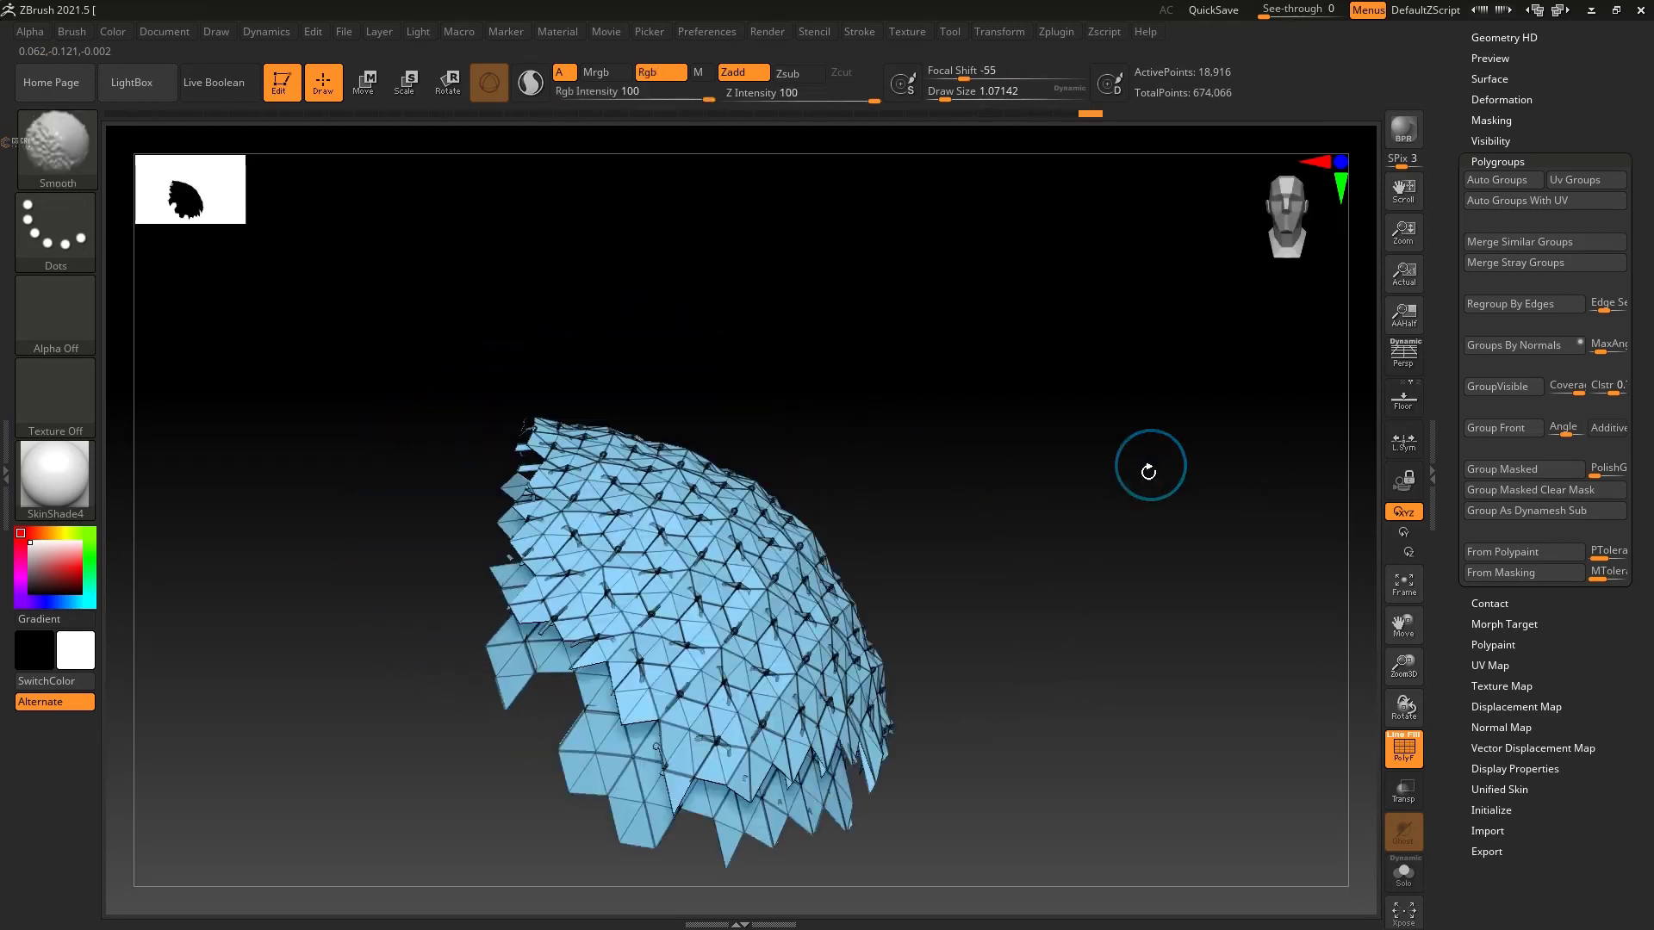
left_click(1062, 522, "ctrl+shift")
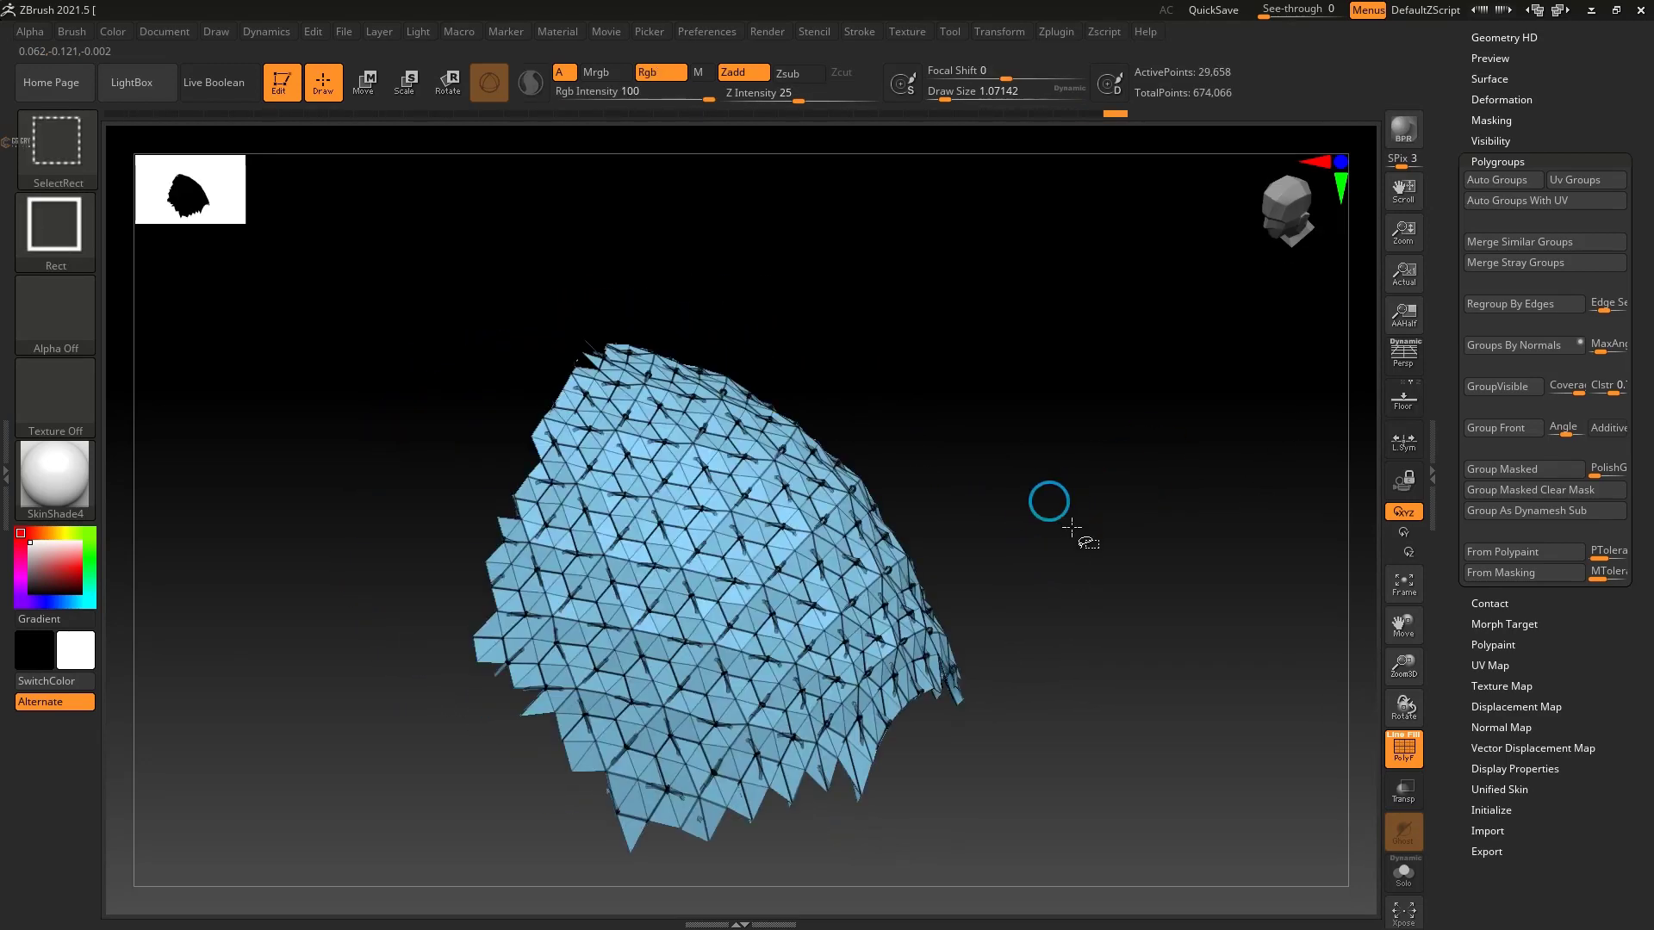
mouse_move(1082, 539)
left_mouse_down()
mouse_move(1221, 510)
mouse_move(1126, 509)
mouse_move(1148, 388)
left_mouse_up()
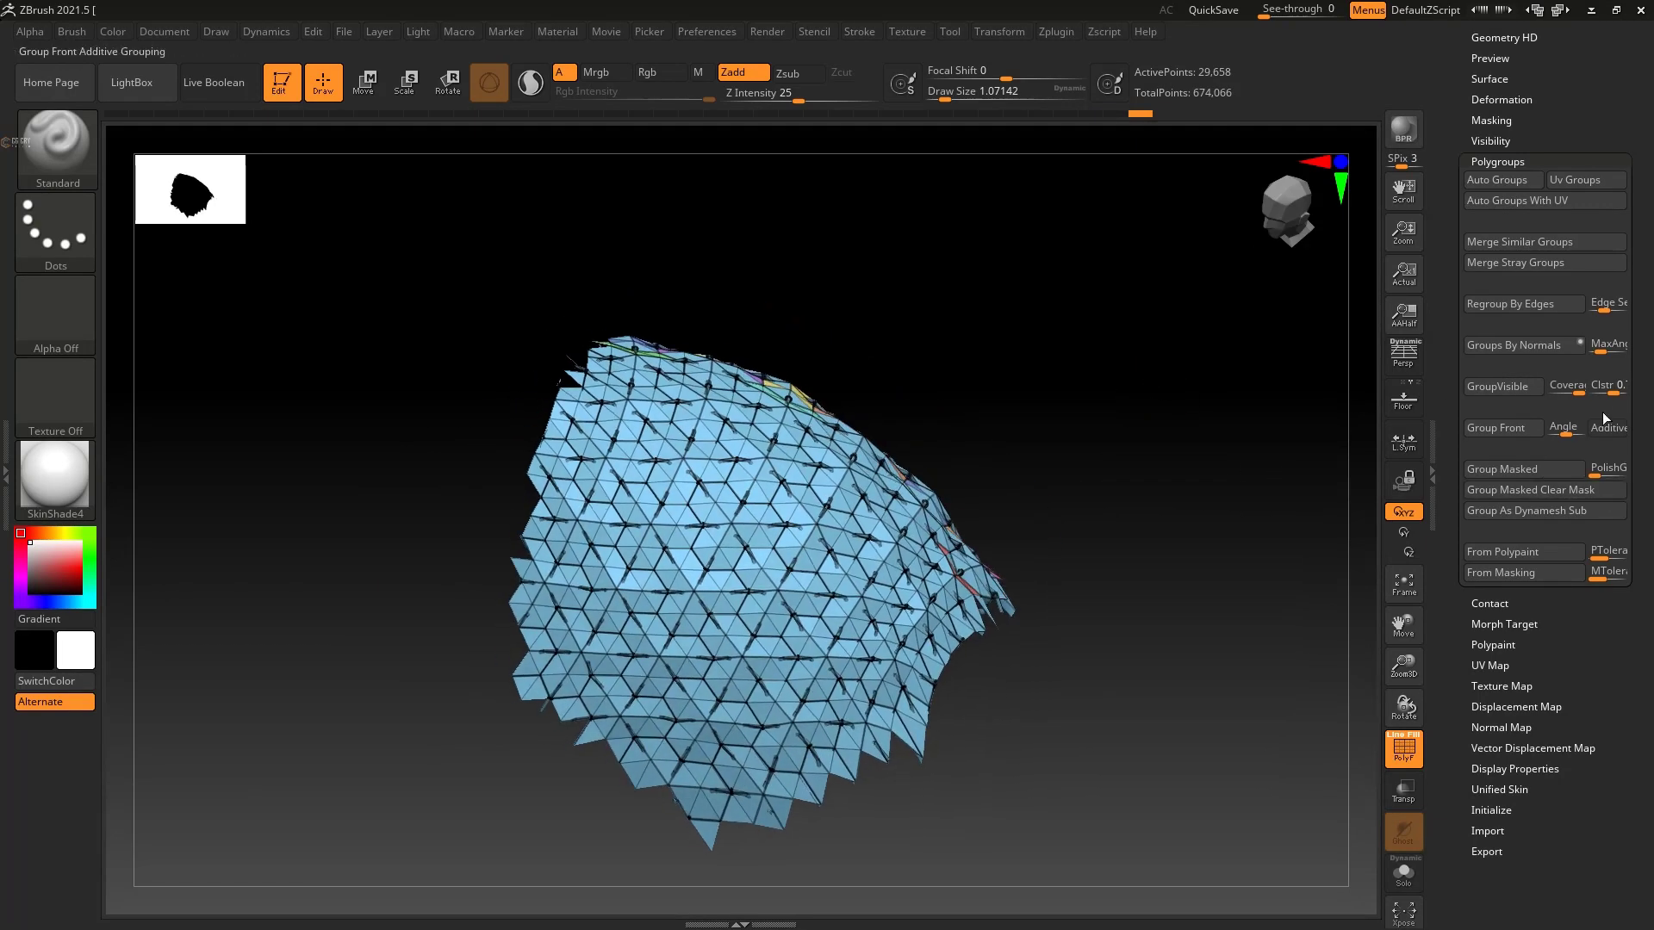
left_click(1497, 386)
mouse_move(1255, 458)
left_mouse_down()
mouse_move(1249, 390)
mouse_move(1114, 429)
mouse_move(1181, 447)
mouse_move(1163, 399)
mouse_move(1189, 405)
left_mouse_up()
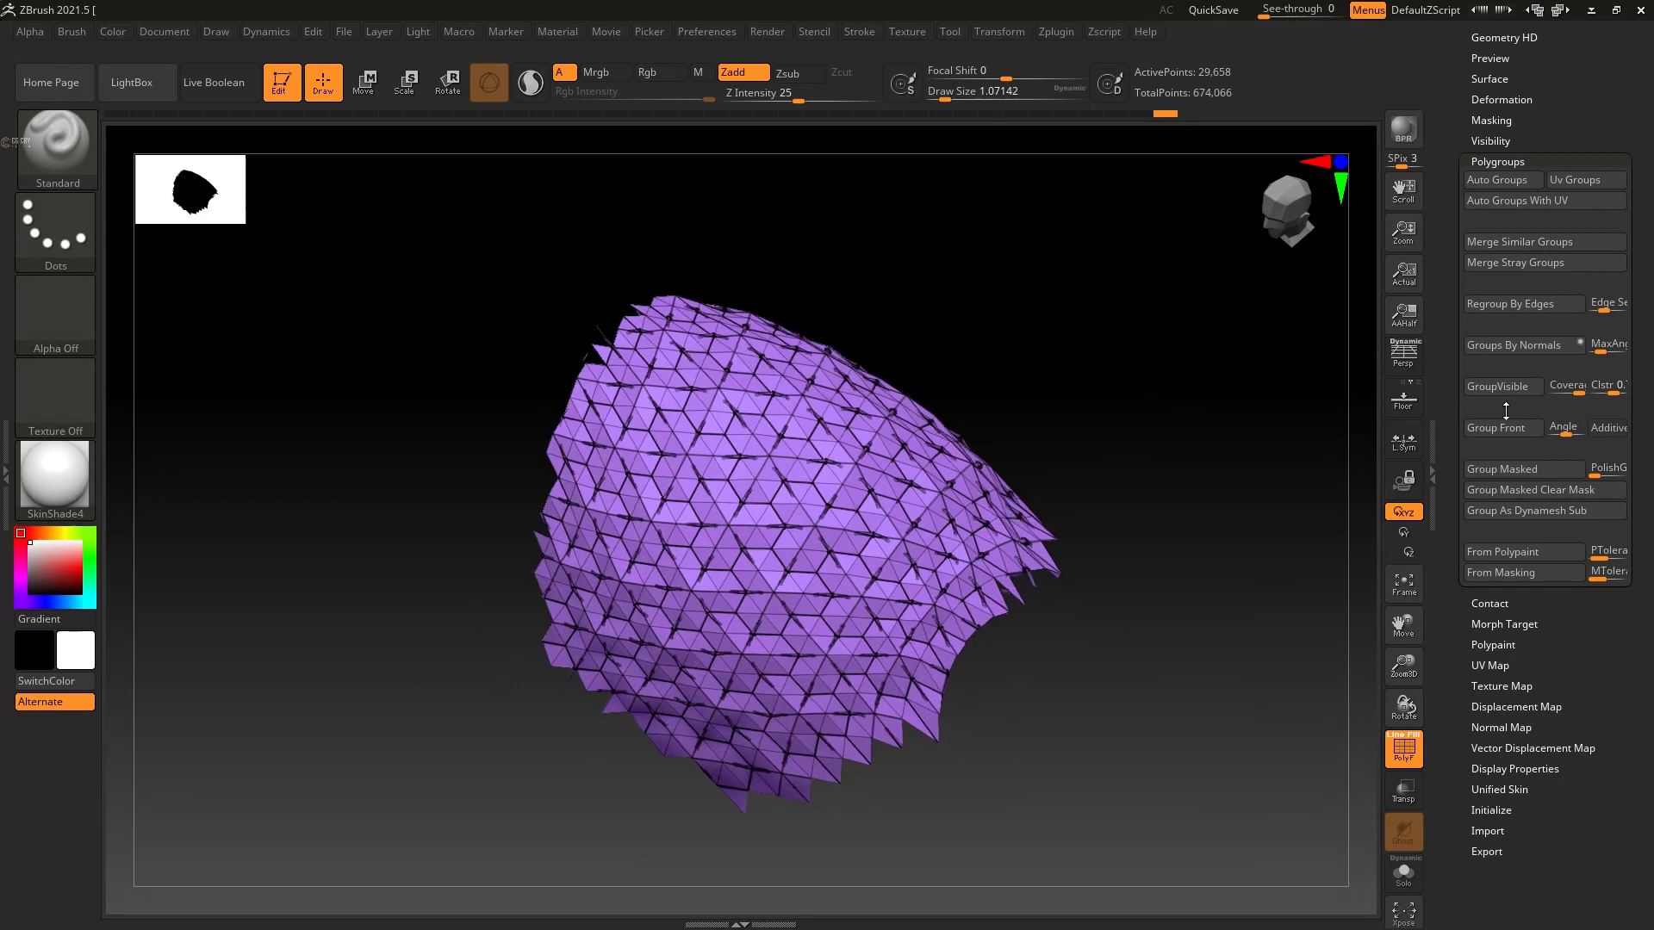
Step: Set the front-grouping Angle to 90 and apply Group Front again
left_click(1563, 430)
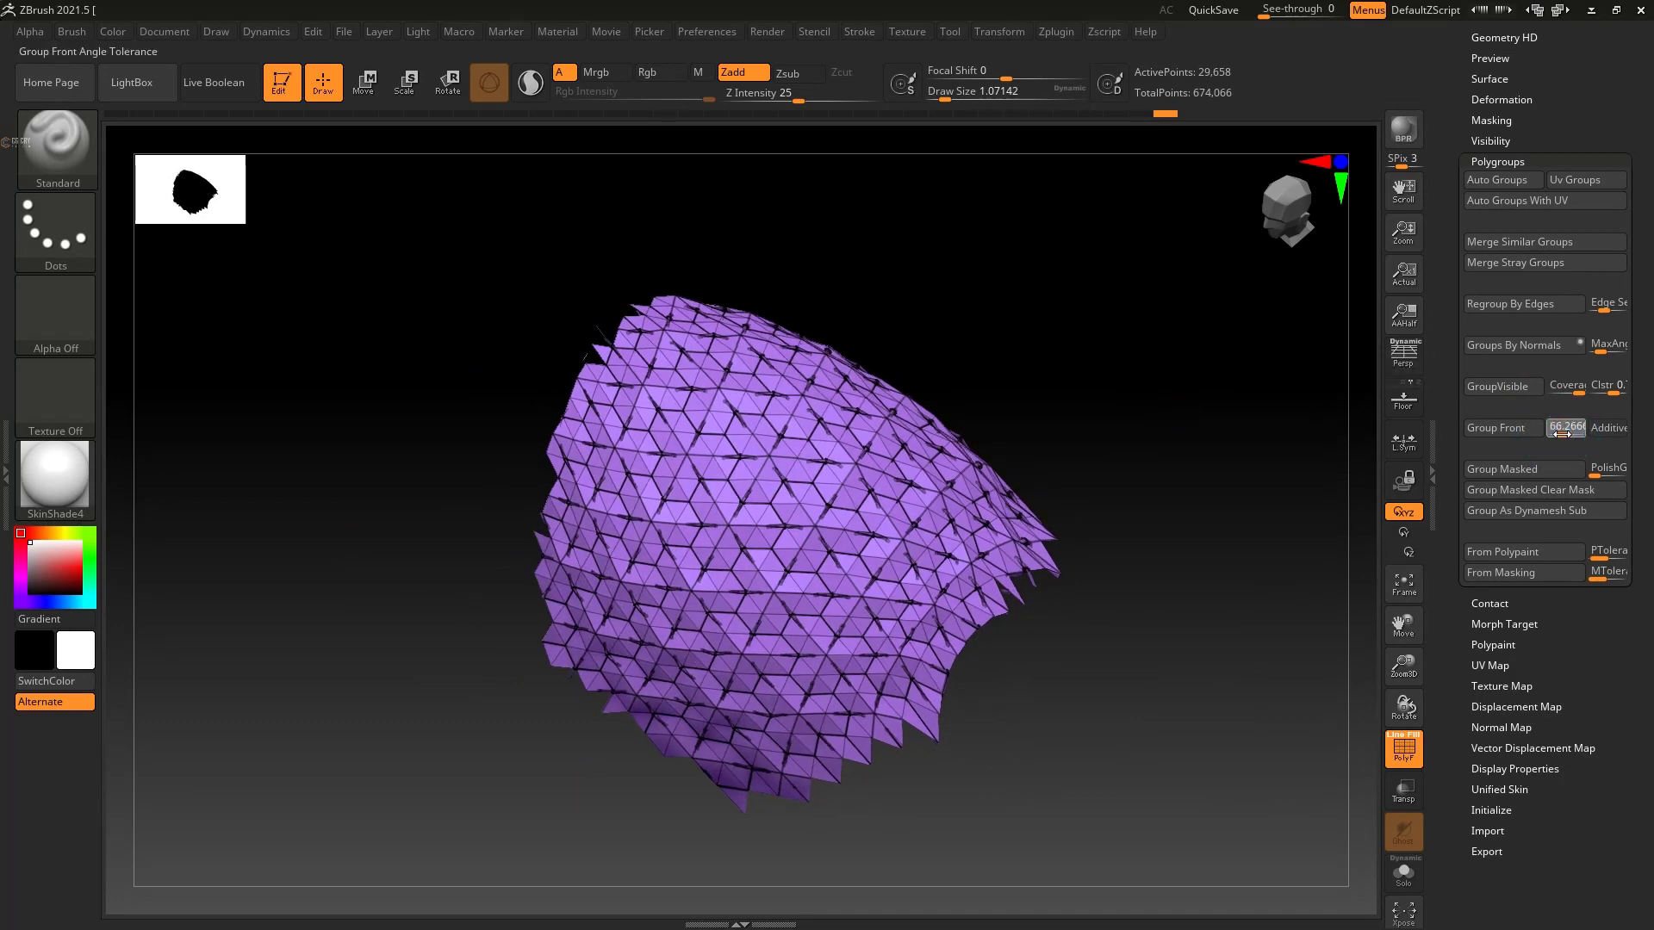
left_click(1499, 429)
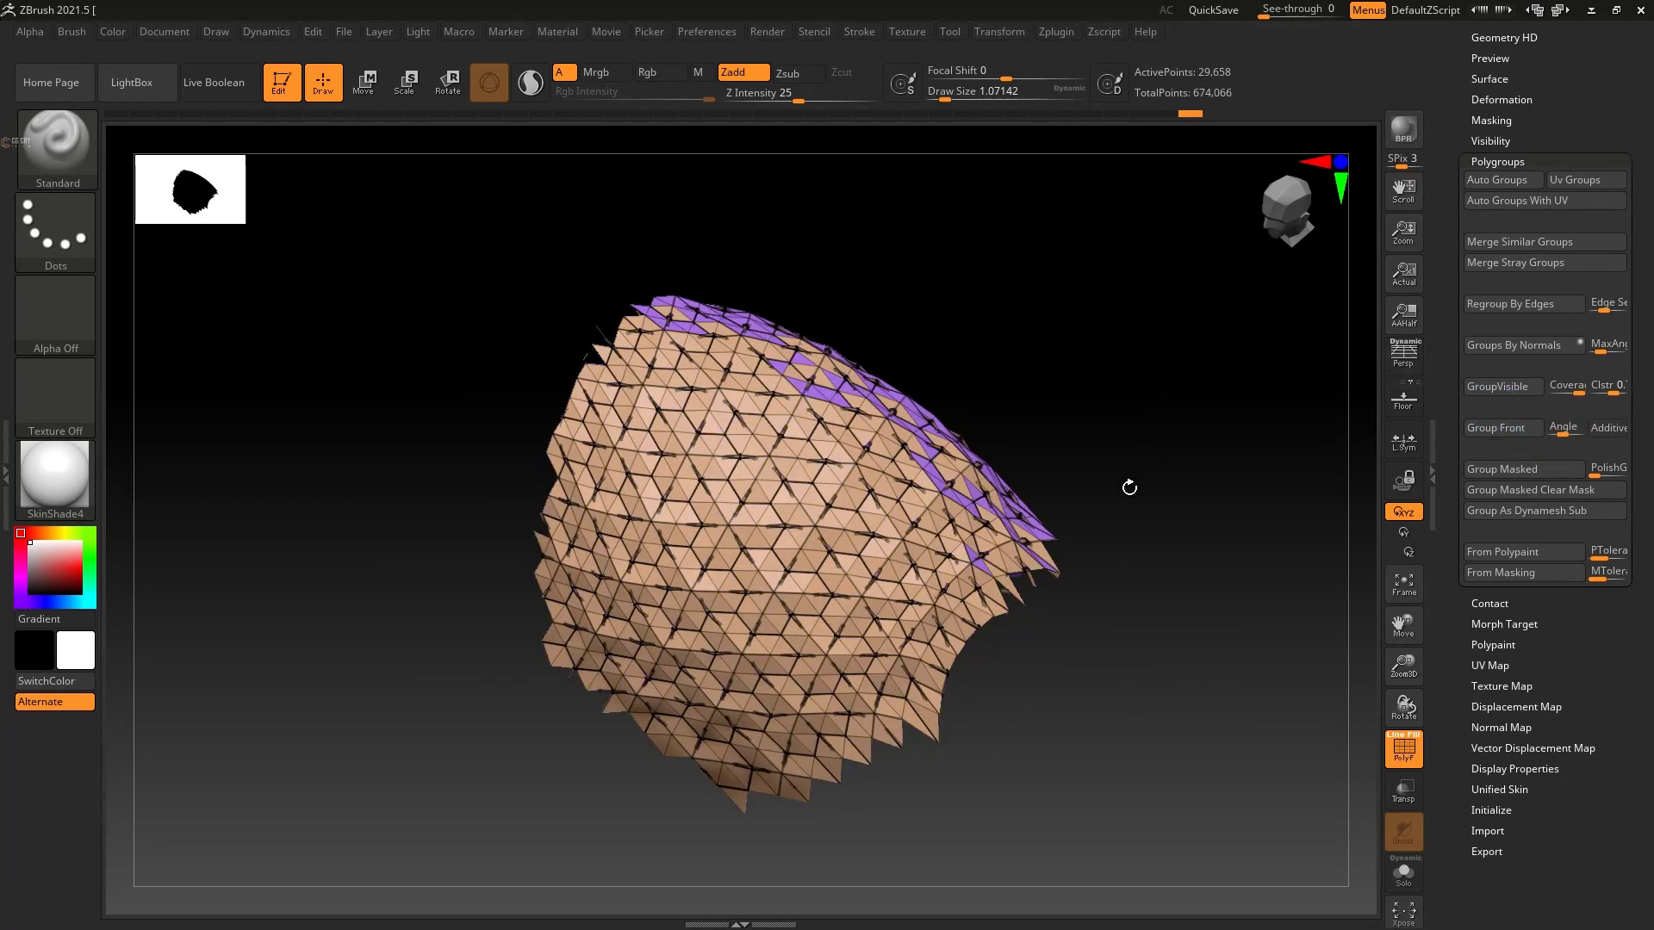
mouse_move(1129, 487)
left_mouse_down()
mouse_move(1262, 395)
mouse_move(1178, 432)
mouse_move(1120, 526)
mouse_move(1172, 429)
mouse_move(1252, 344)
mouse_move(1267, 370)
mouse_move(1166, 473)
left_mouse_up()
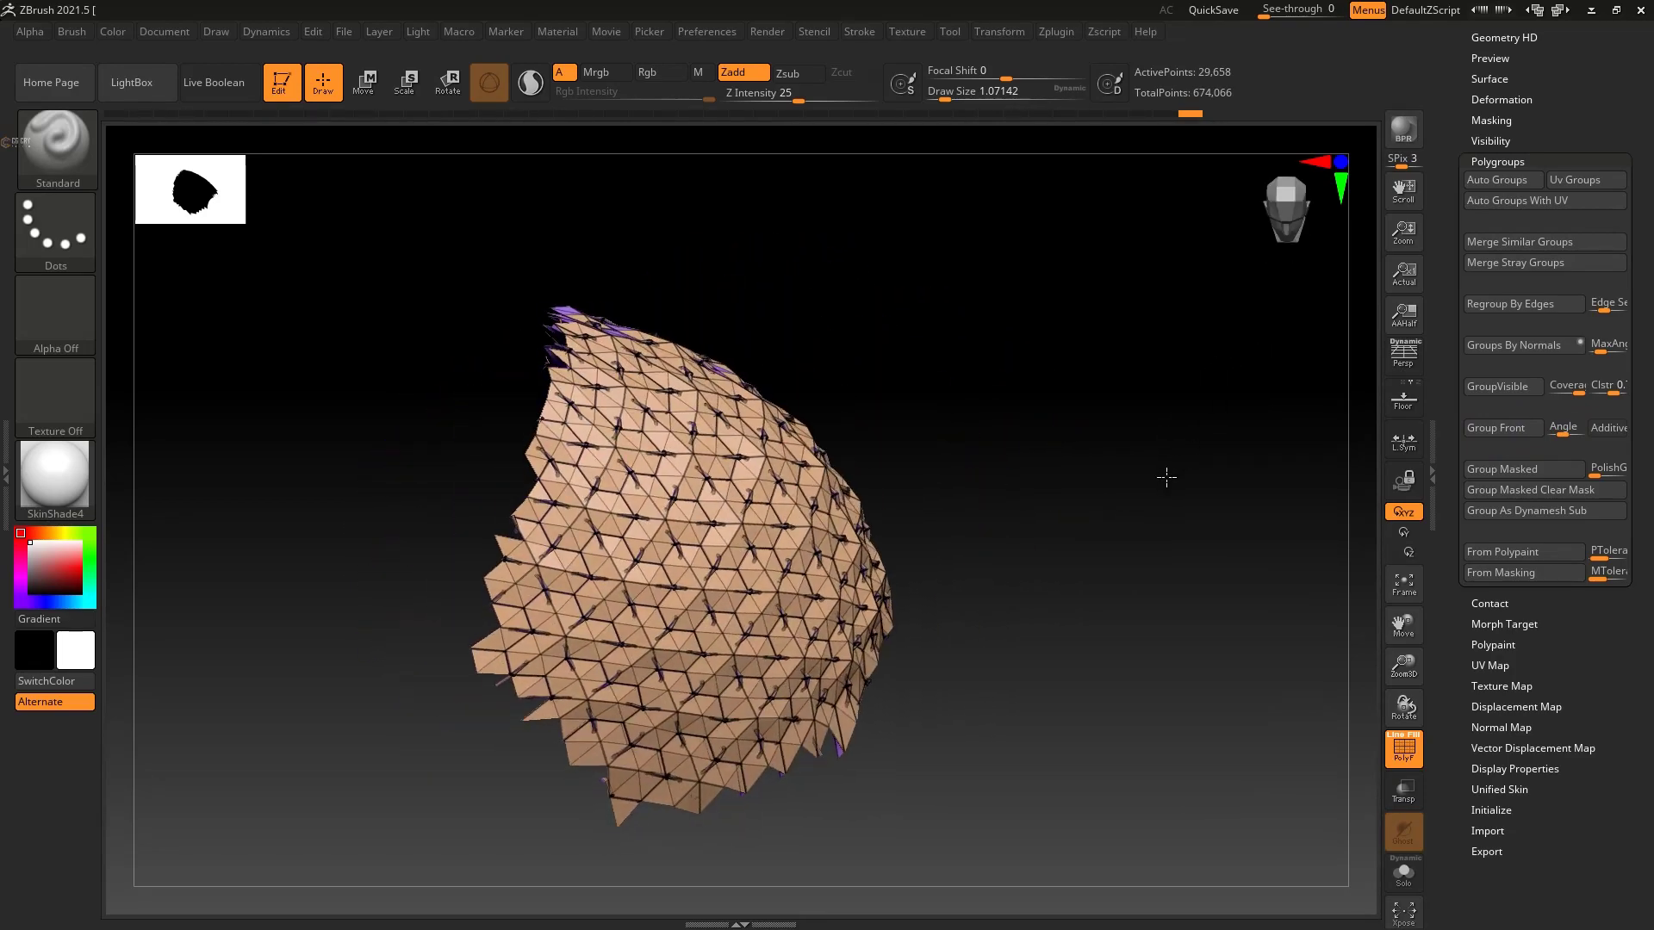
Step: Show only the beige body polygroup and expand the Subtool list
left_click(725, 541, "ctrl+shift")
left_click(1146, 562, "ctrl+shift")
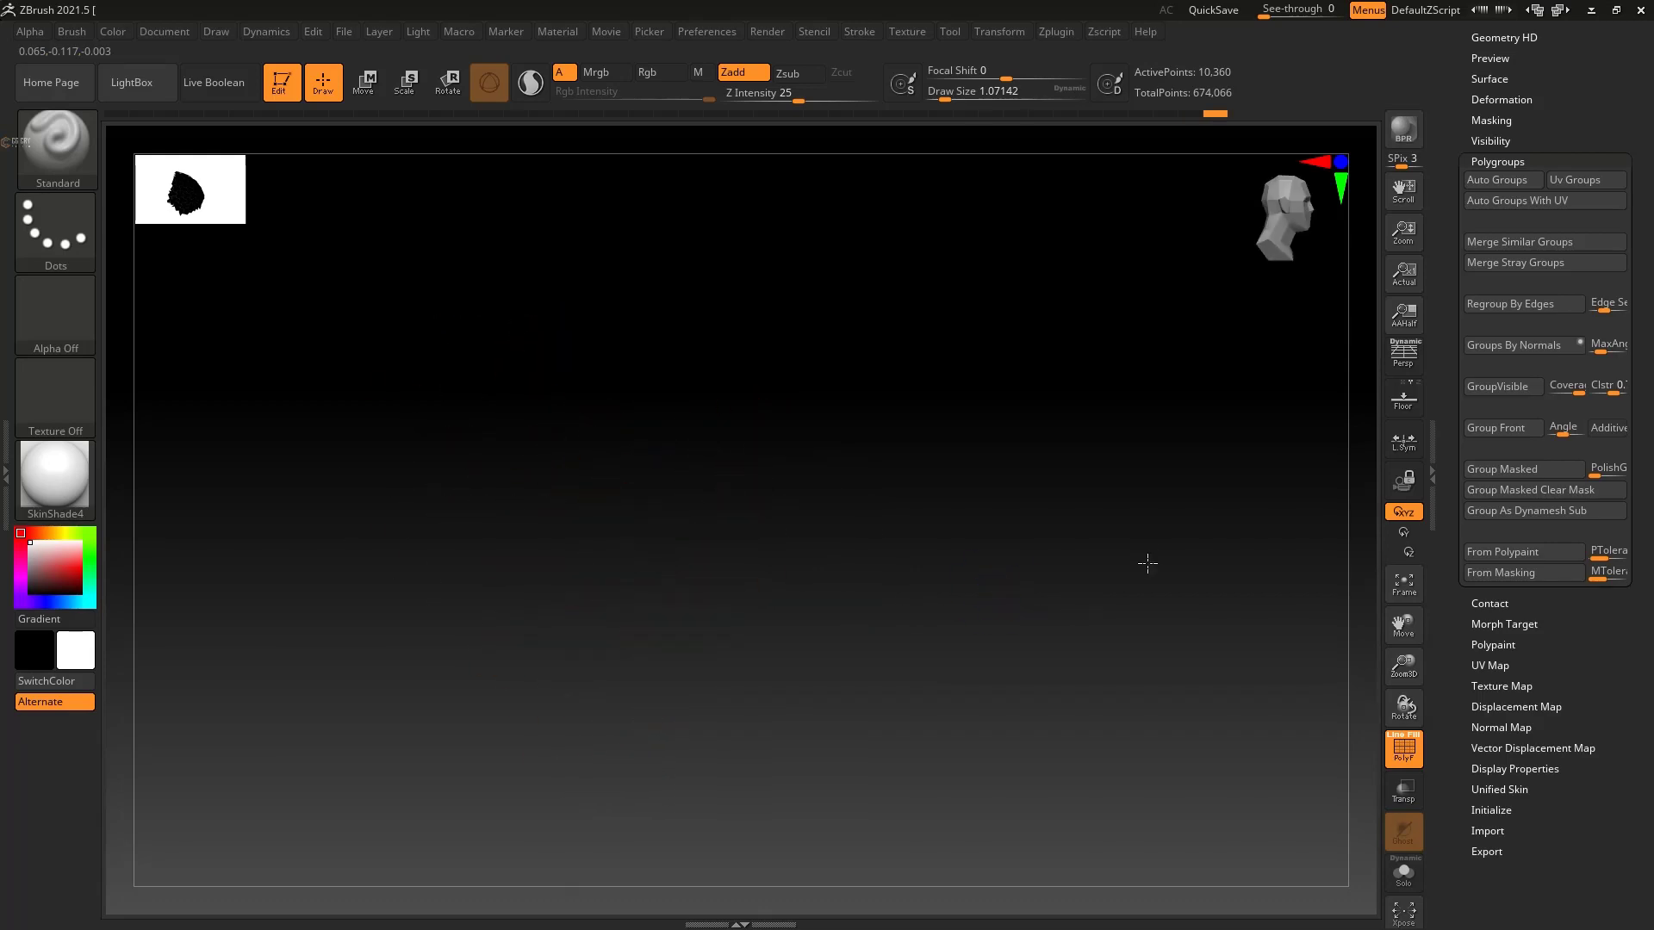
mouse_move(1115, 589)
left_mouse_down()
mouse_move(1100, 505)
mouse_move(1049, 565)
mouse_move(1076, 552)
left_mouse_up()
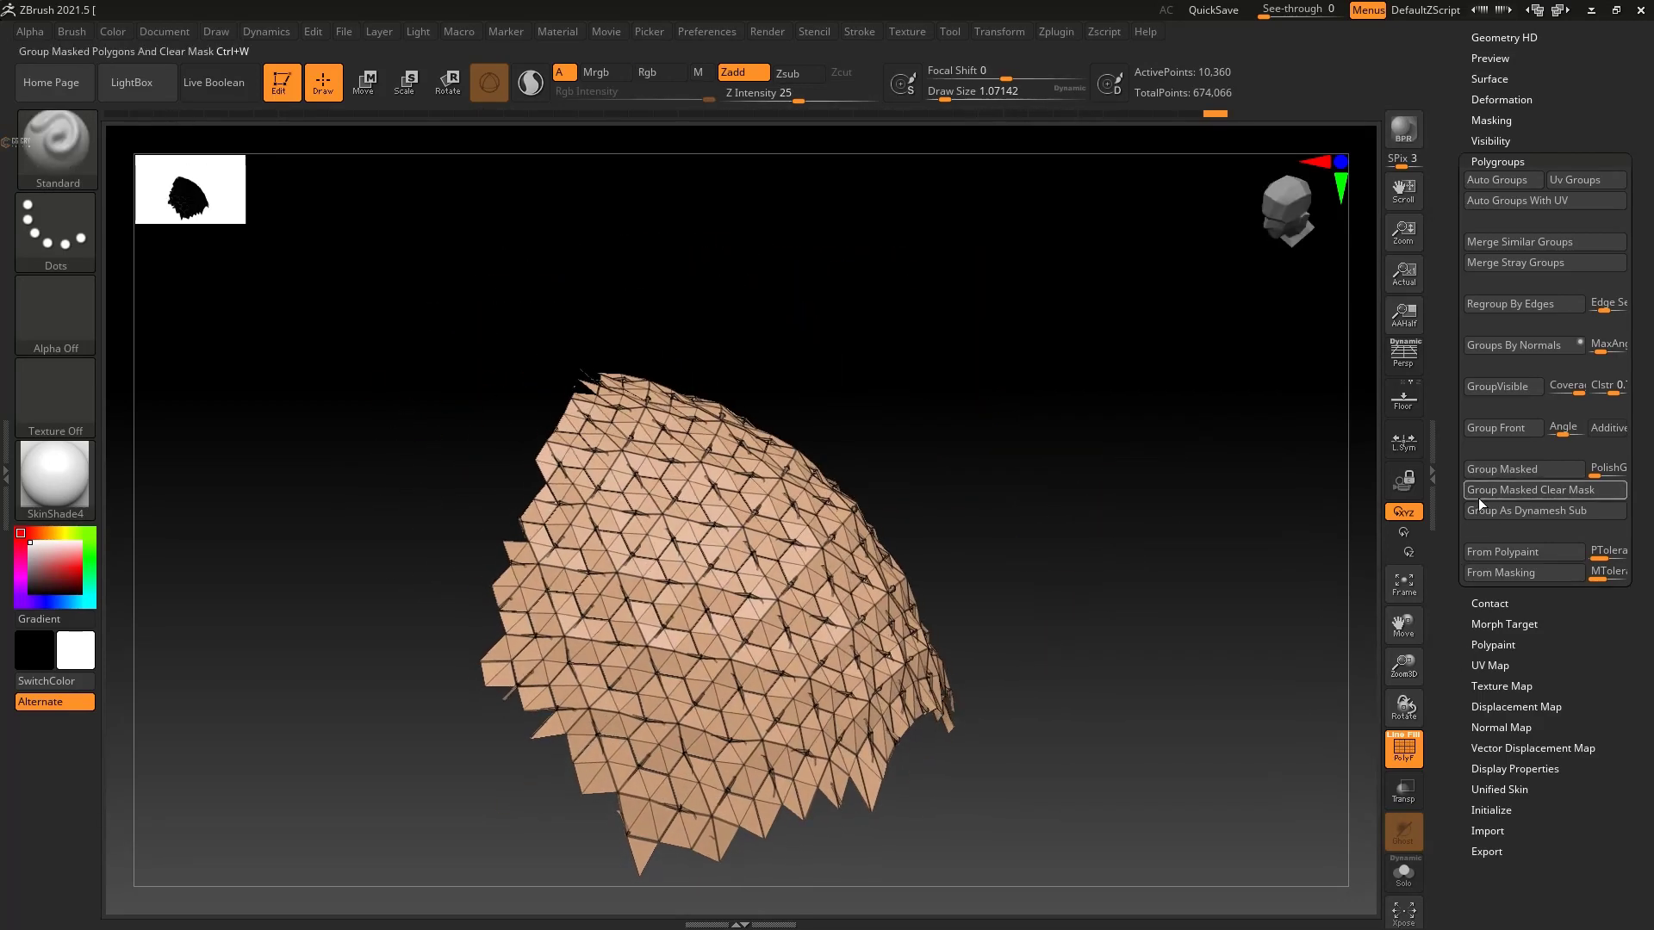
scroll(1445, 418, "up", 3)
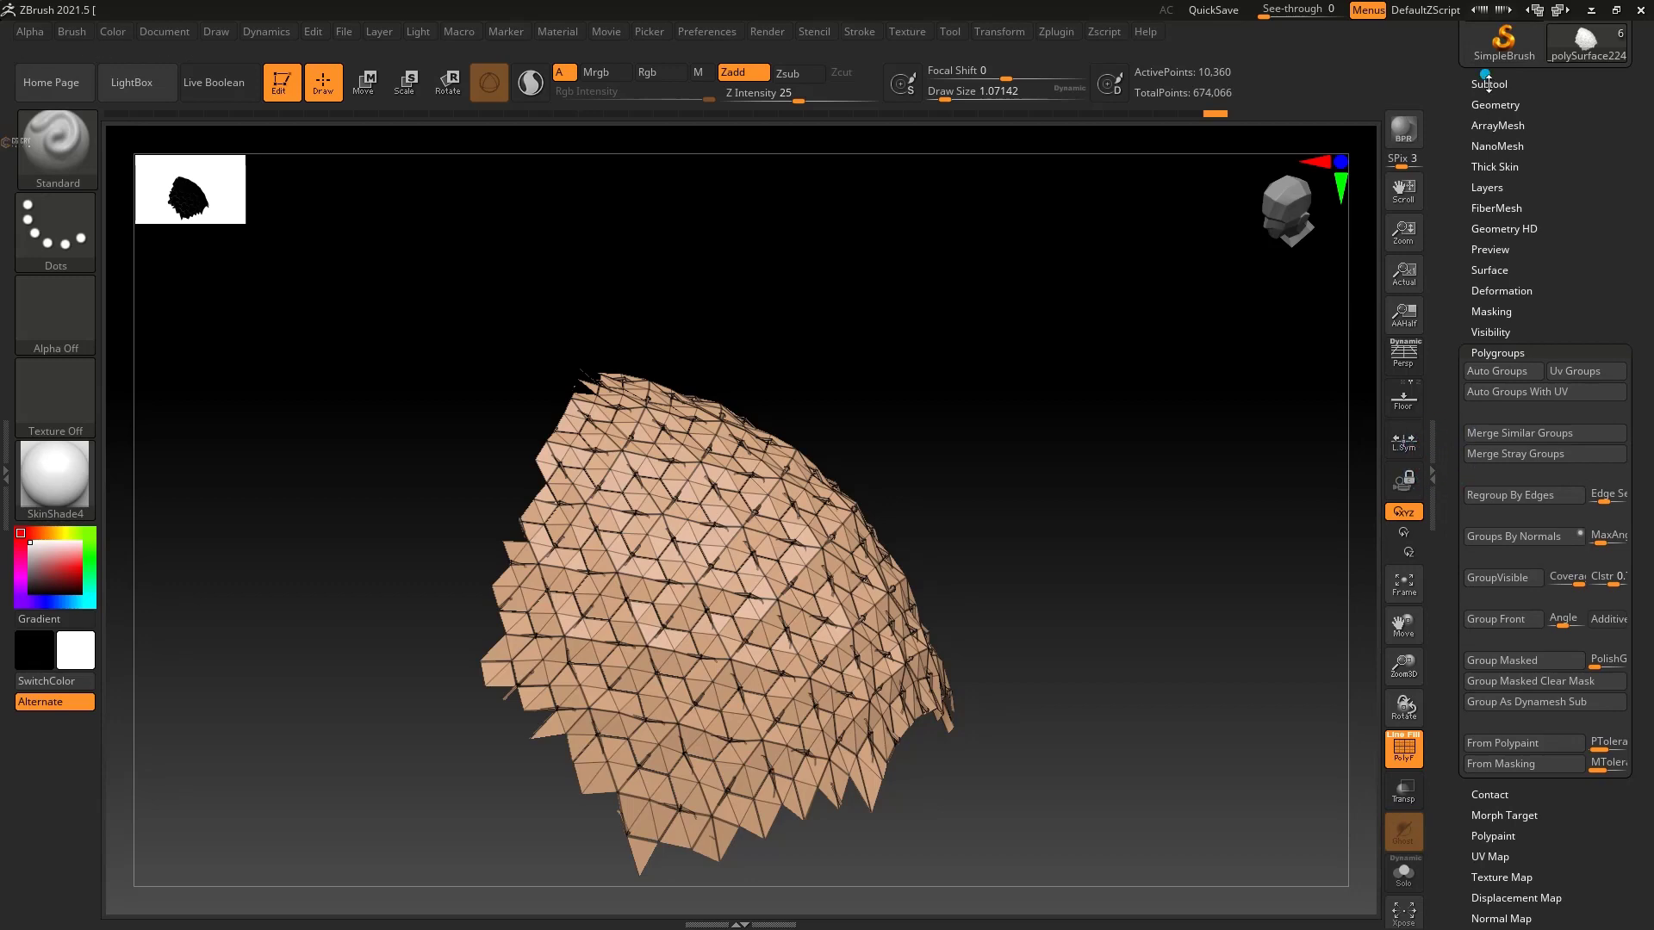
left_click(1487, 82)
mouse_move(1098, 495)
left_mouse_down()
mouse_move(1252, 473)
mouse_move(1100, 514)
mouse_move(1097, 493)
mouse_move(1148, 543)
mouse_move(1082, 524)
mouse_move(1080, 482)
left_mouse_up()
Step: In Maya, start File > Import and browse to the Desktop folder
left_click(1585, 14)
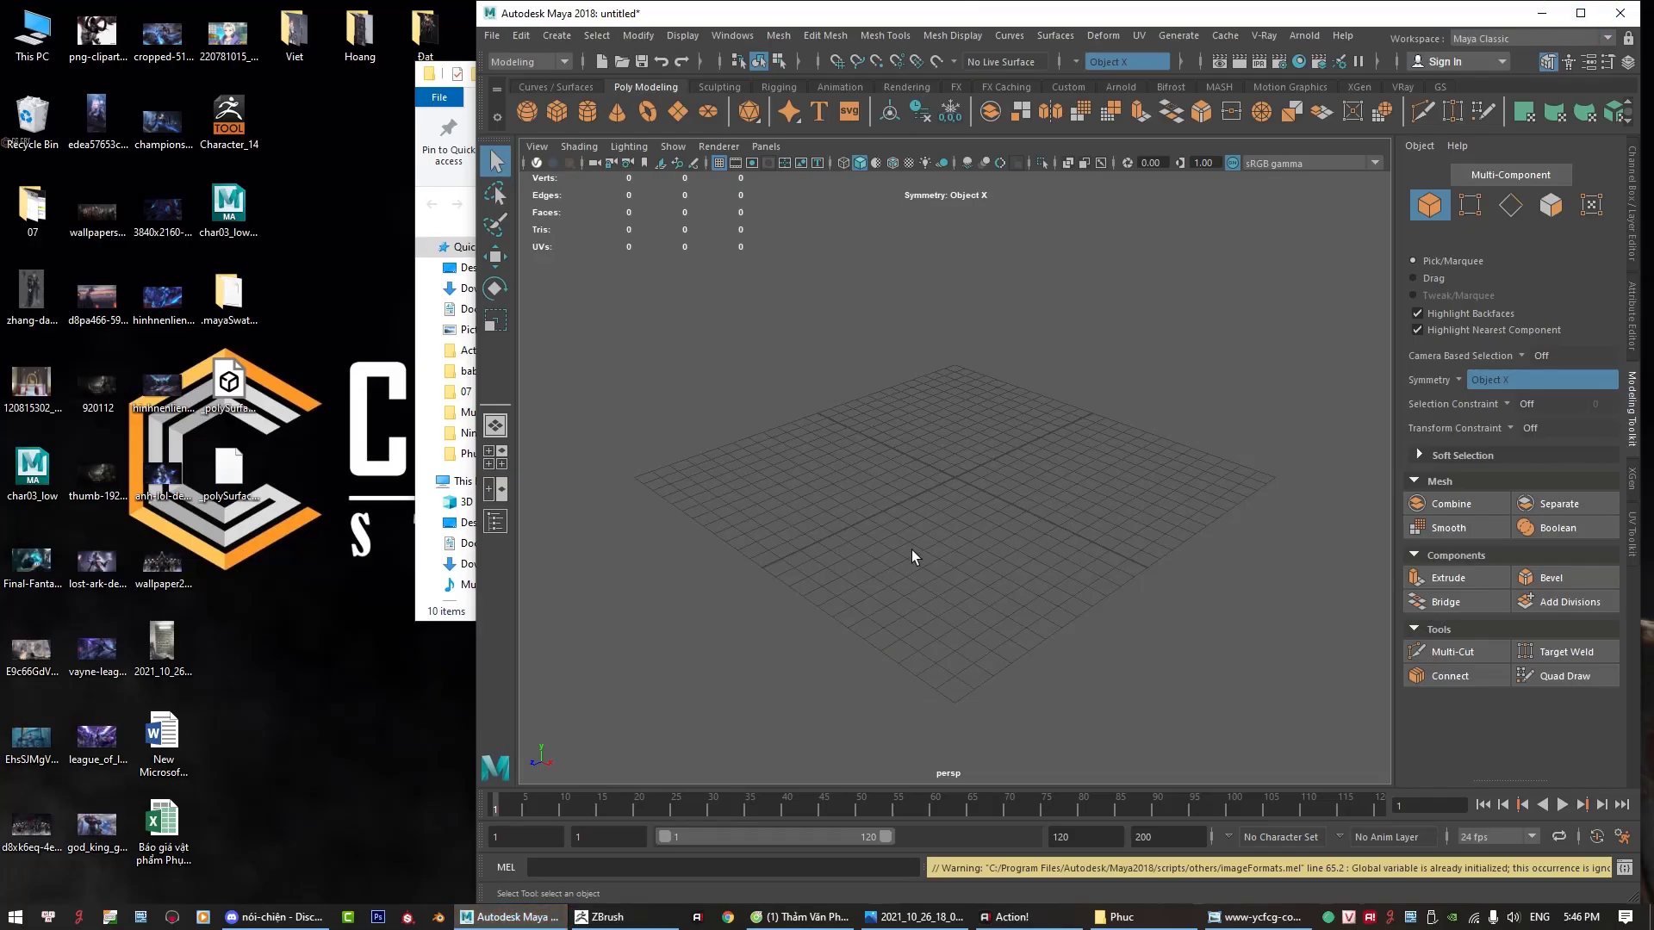
left_click(492, 35)
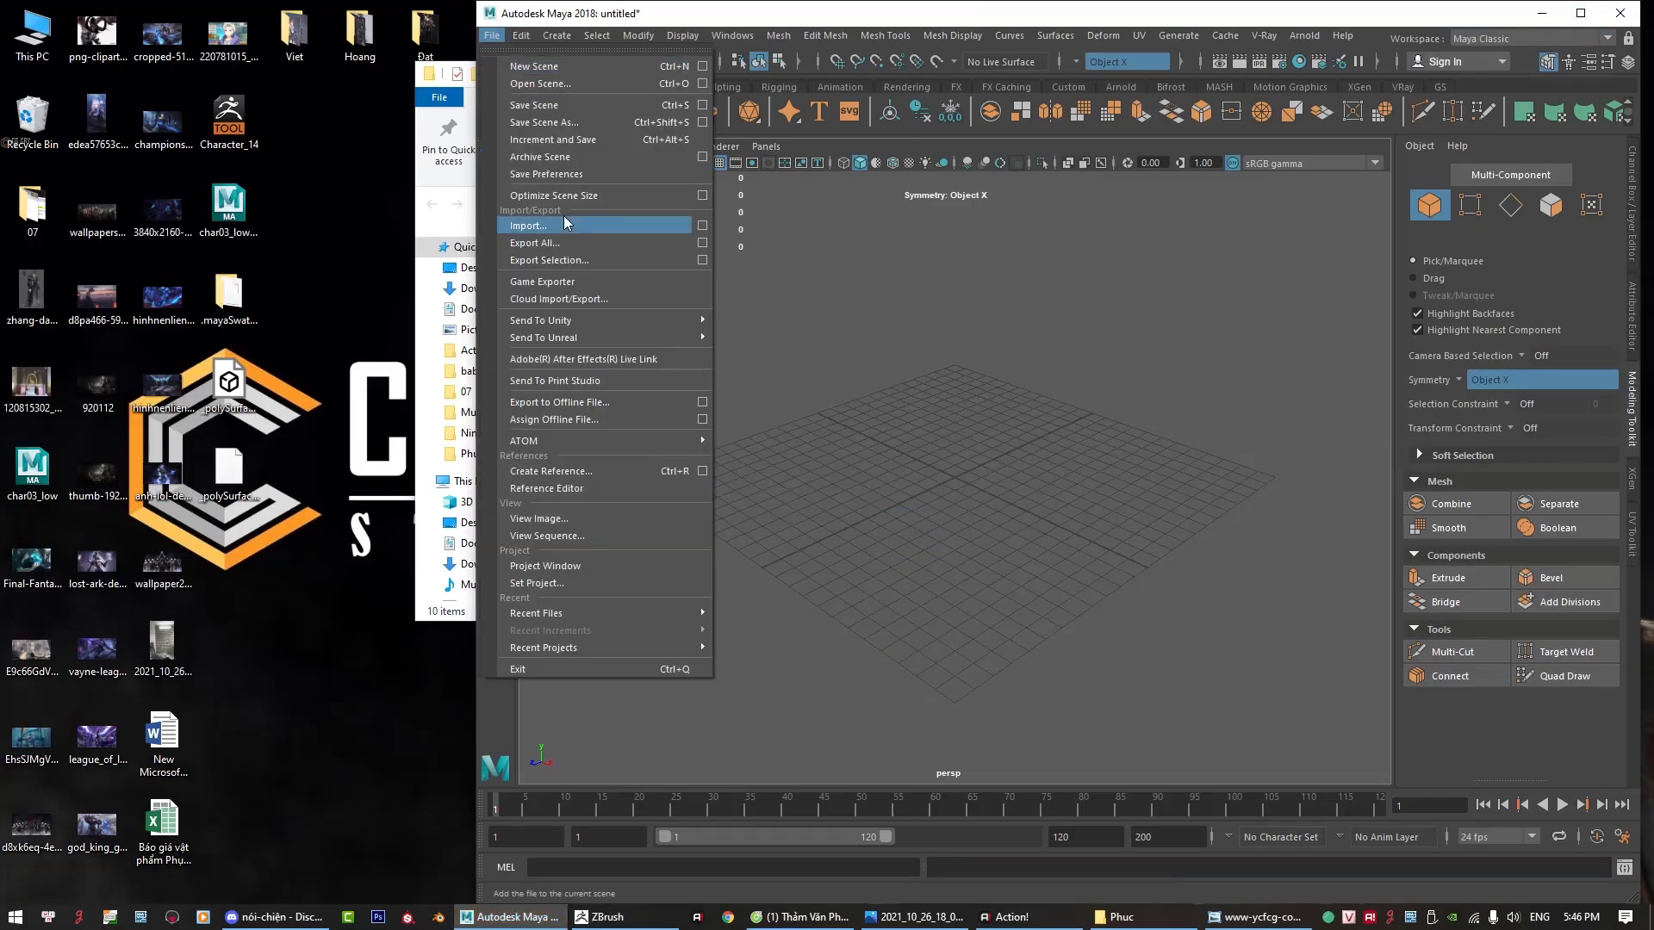
left_click(526, 225)
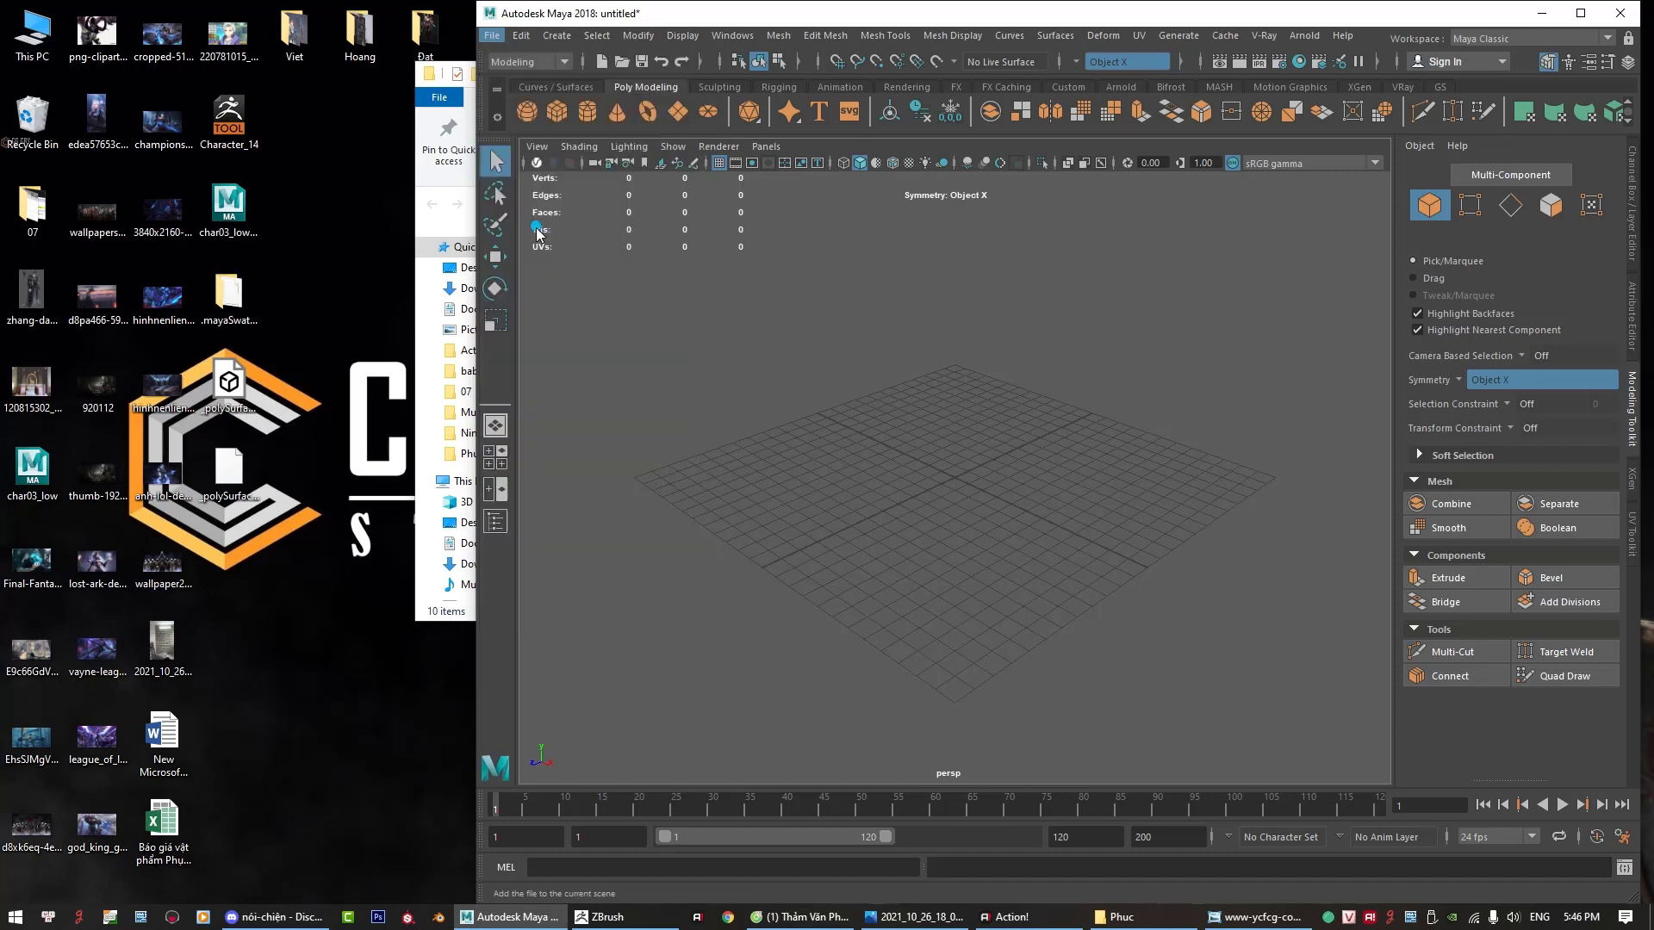
left_click(331, 256)
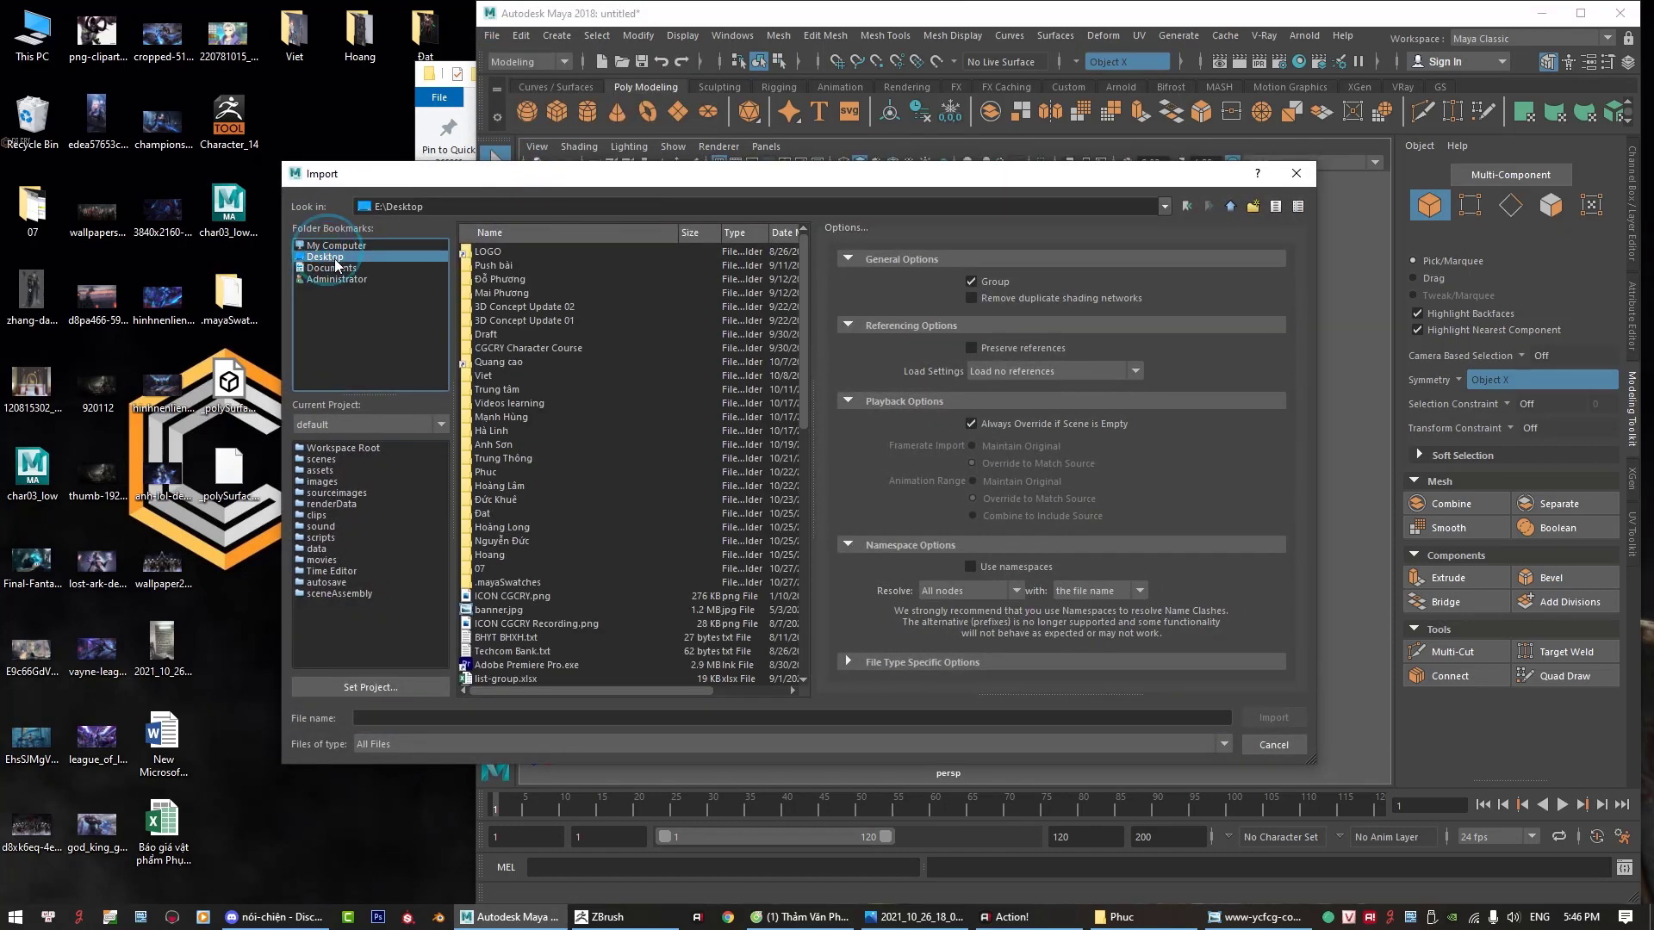
left_click_drag(562, 178, 512, 154)
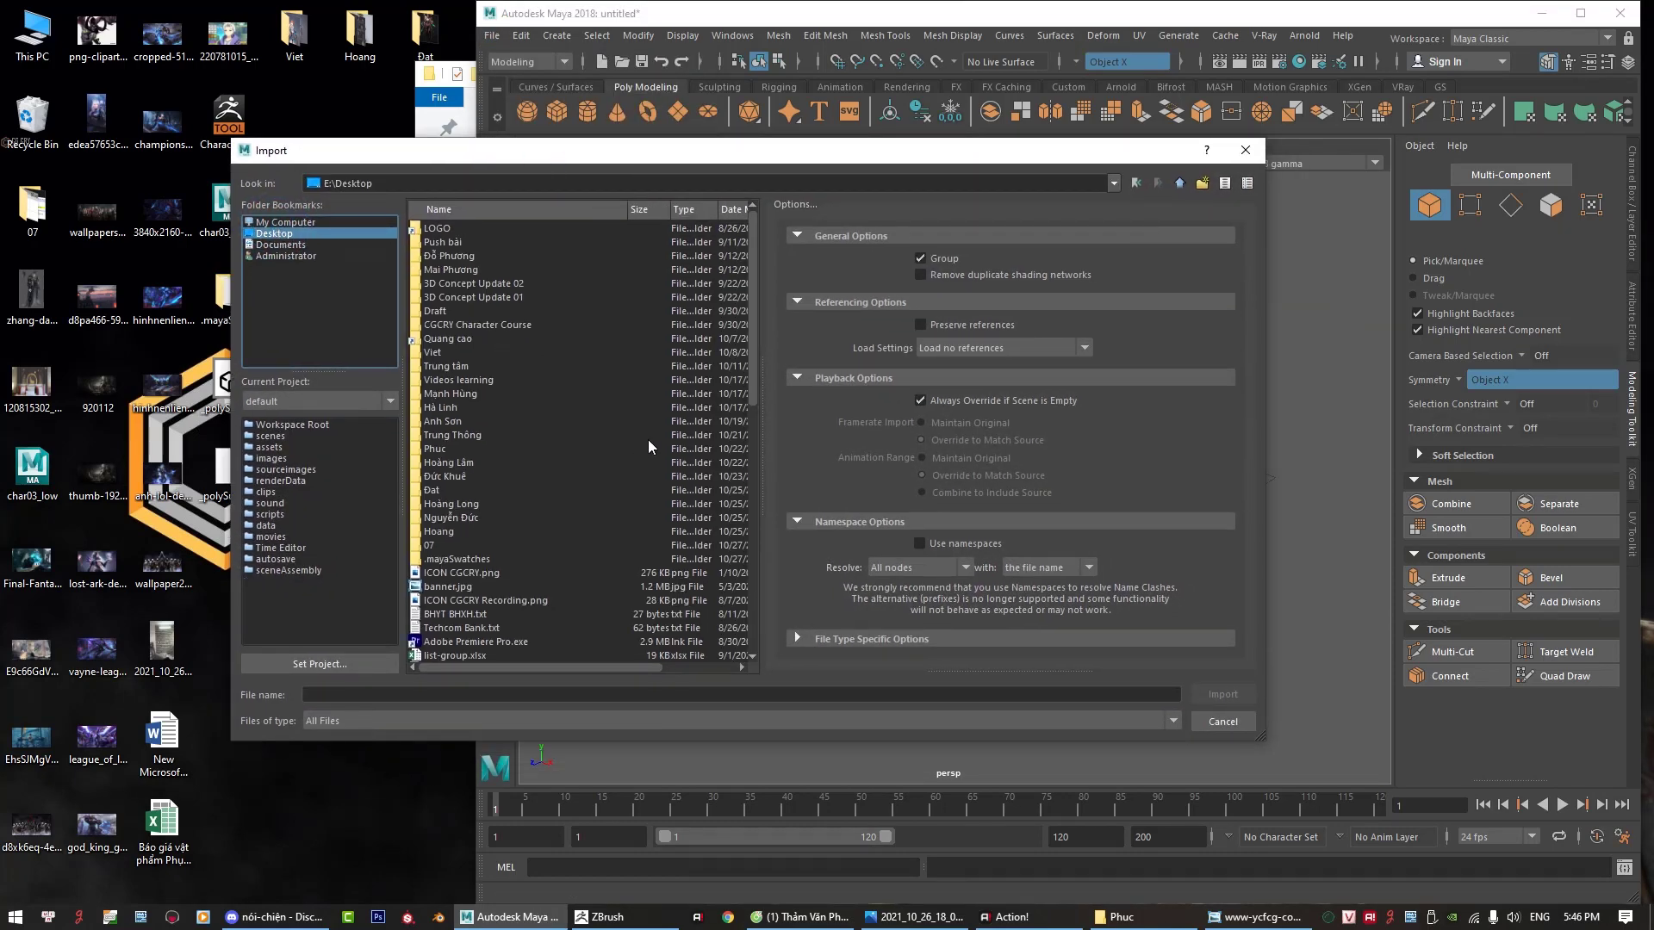
left_click_drag(749, 378, 753, 417)
left_click_drag(517, 151, 596, 157)
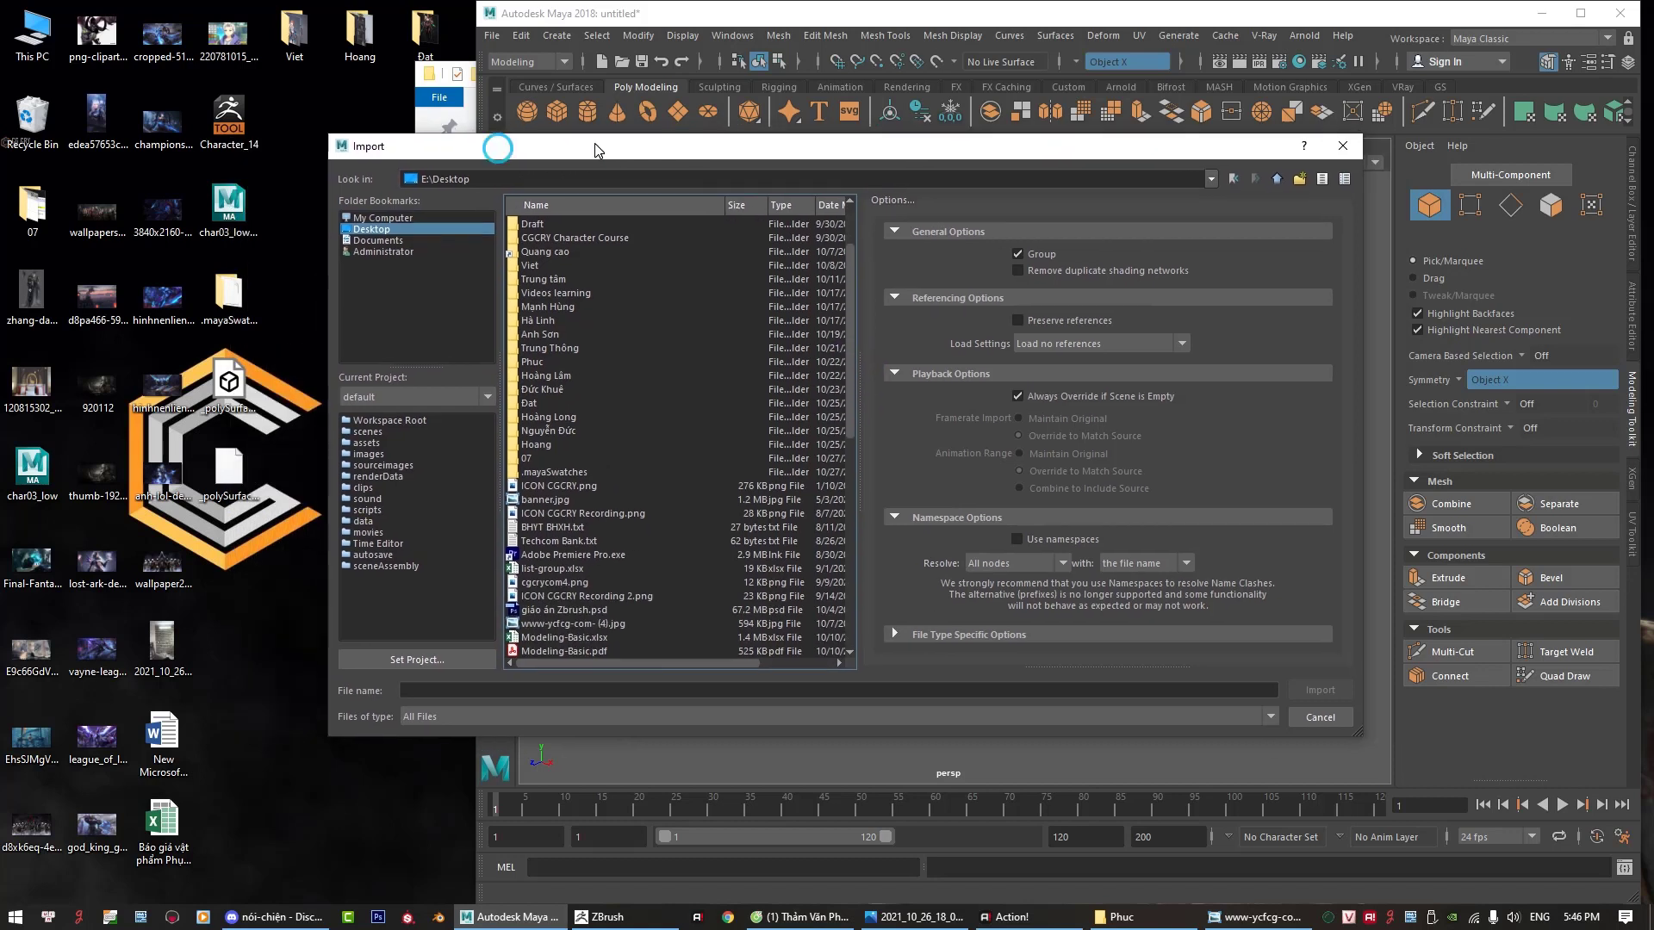
Step: Select _polySurface224134088.obj on the Desktop and import it
left_click_drag(245, 504, 270, 521)
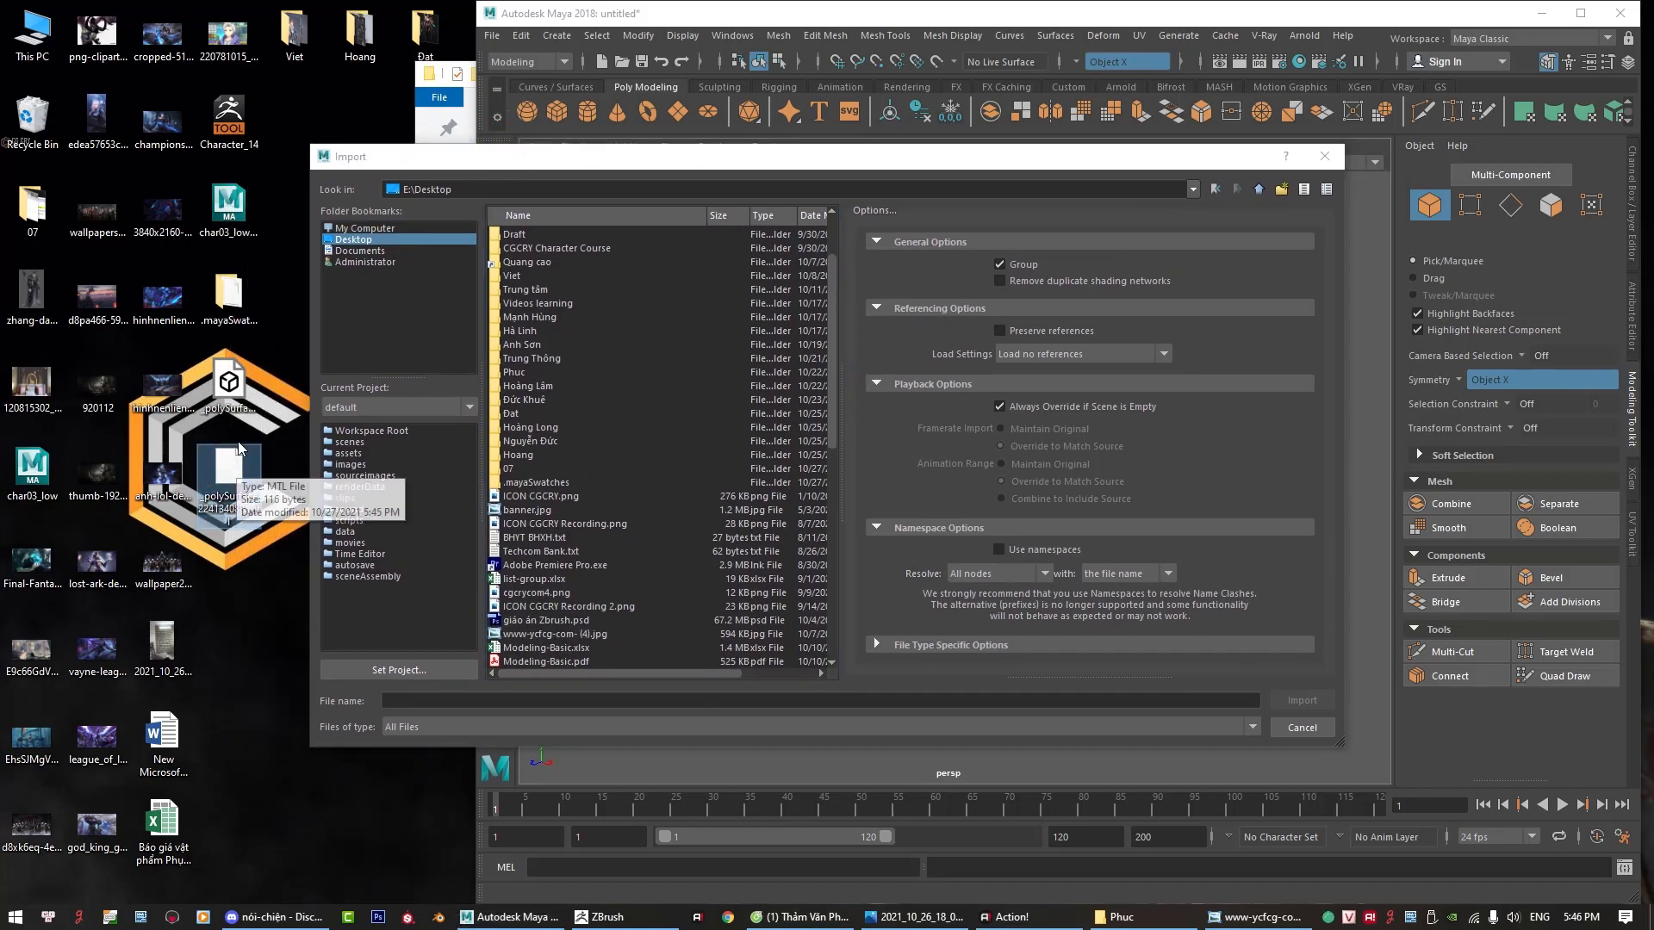
key("Up")
left_click(536, 705)
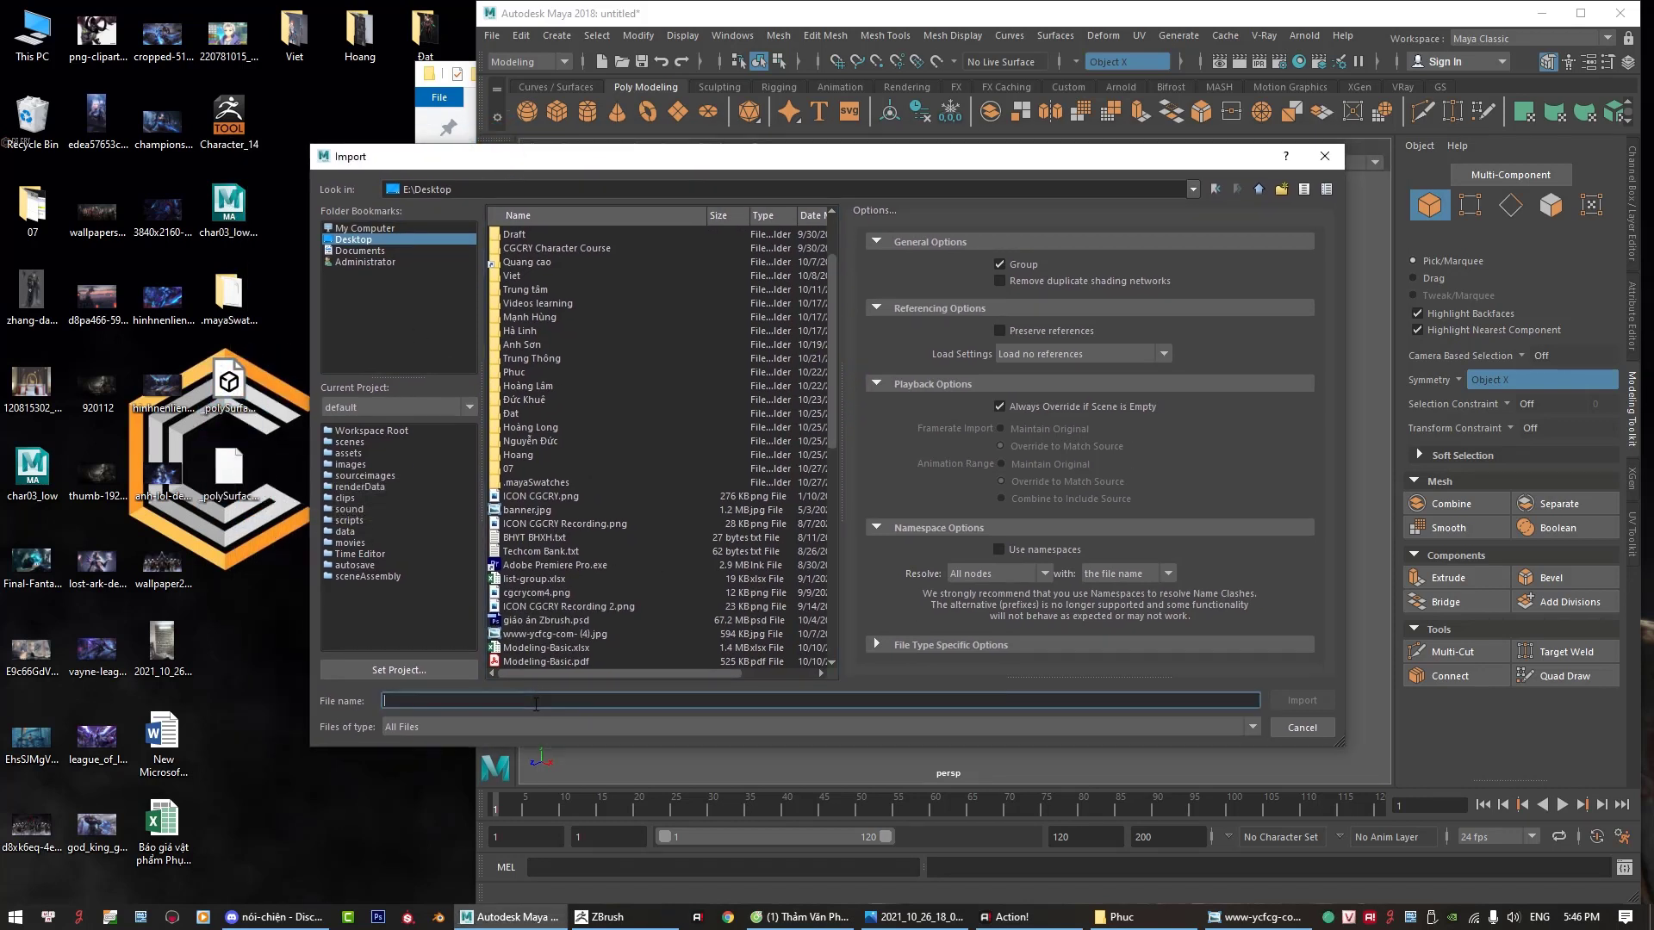
scroll(609, 460, "down", 1)
scroll(603, 470, "down", 2)
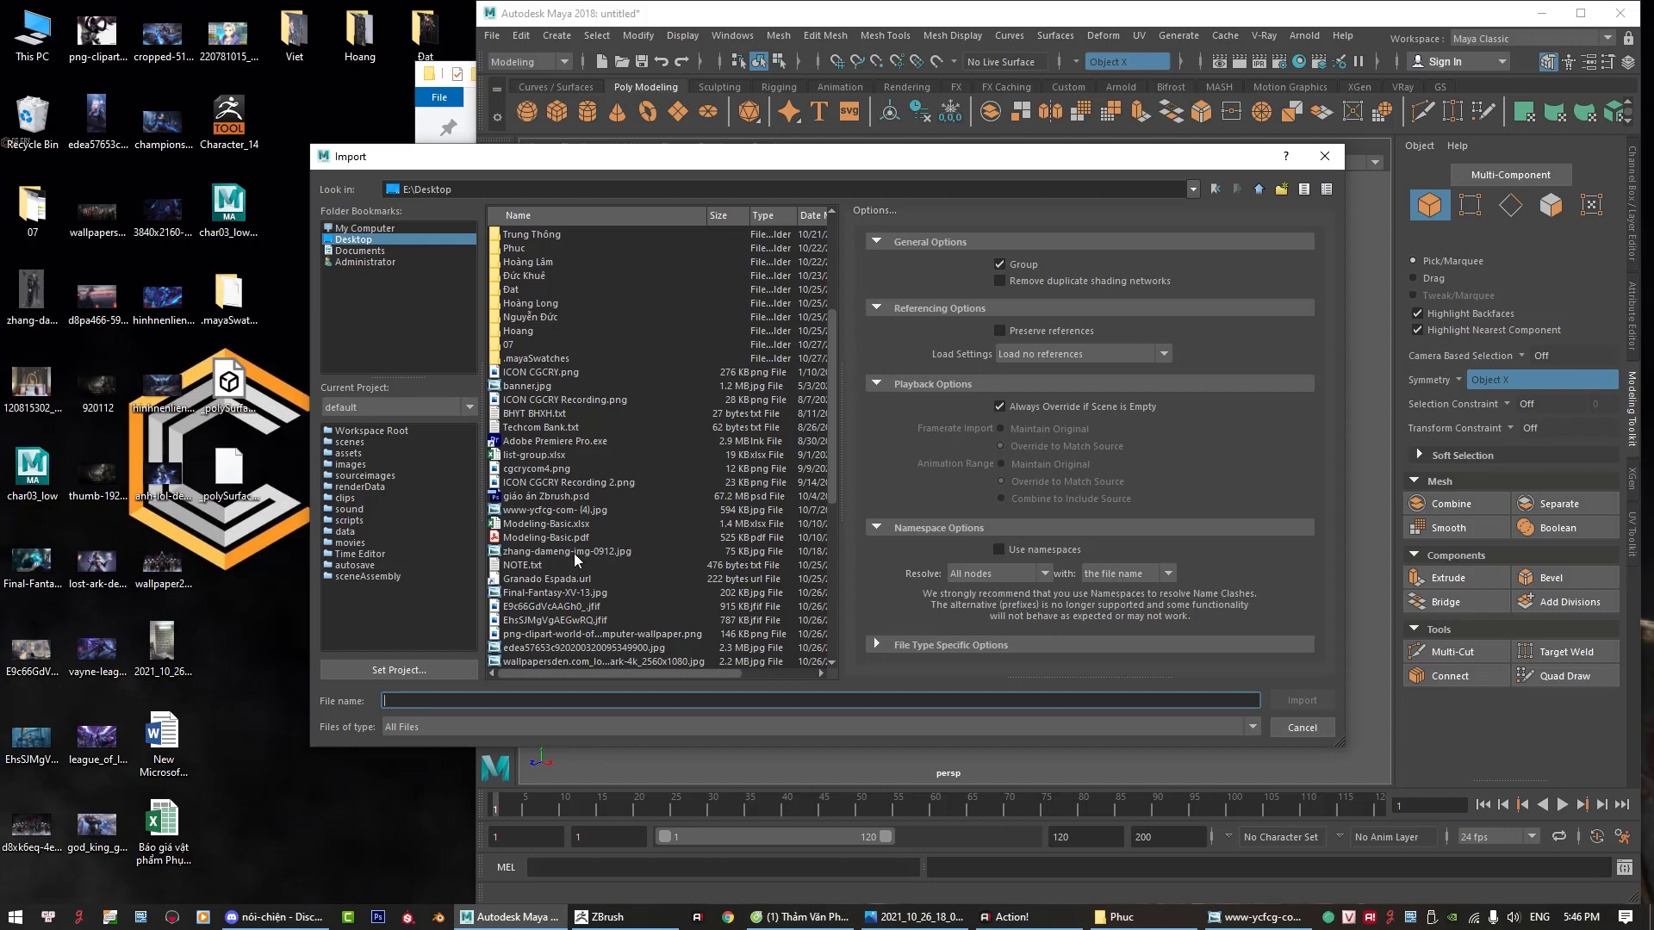
left_click(272, 397)
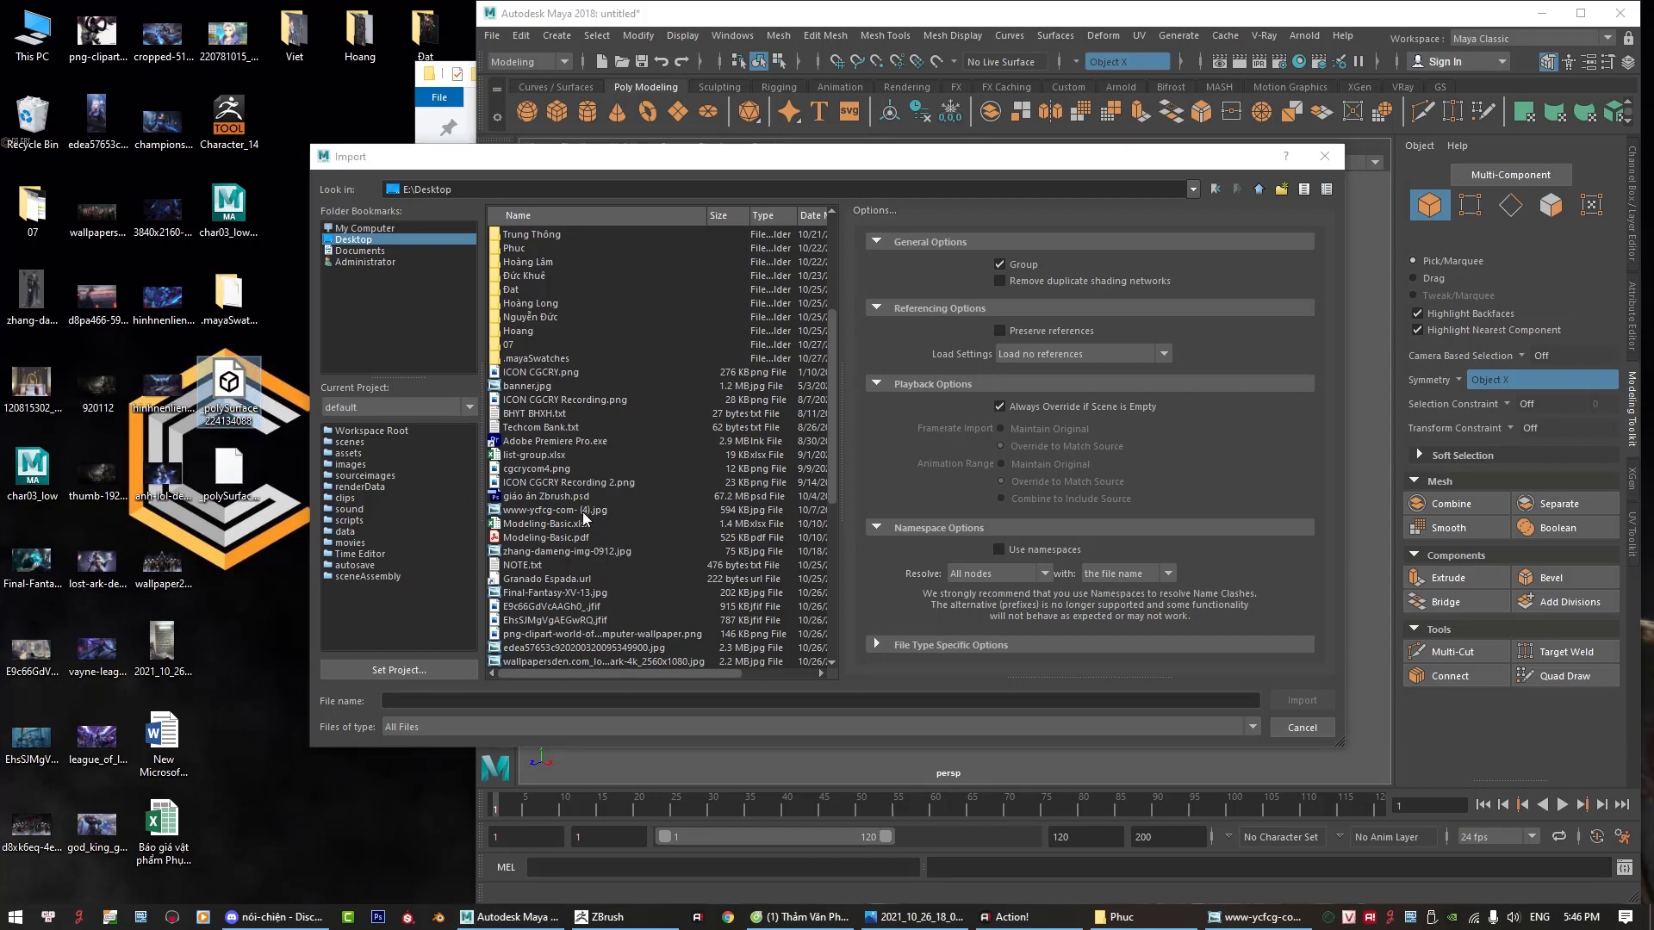
left_click(476, 700)
type("_")
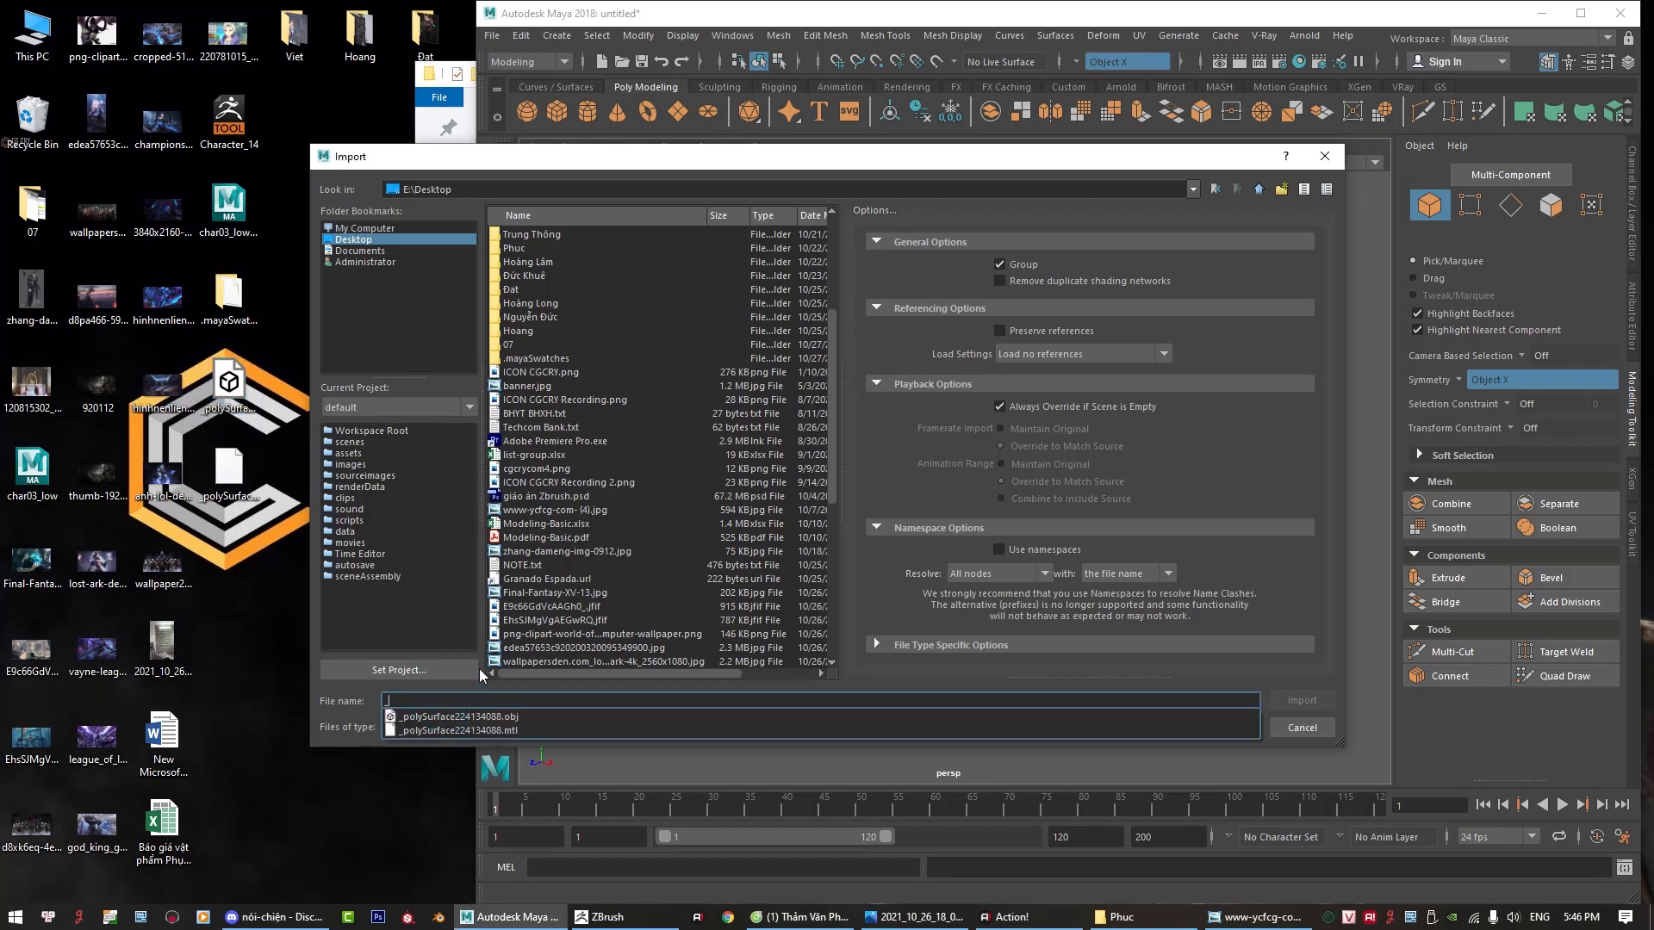
key("Return")
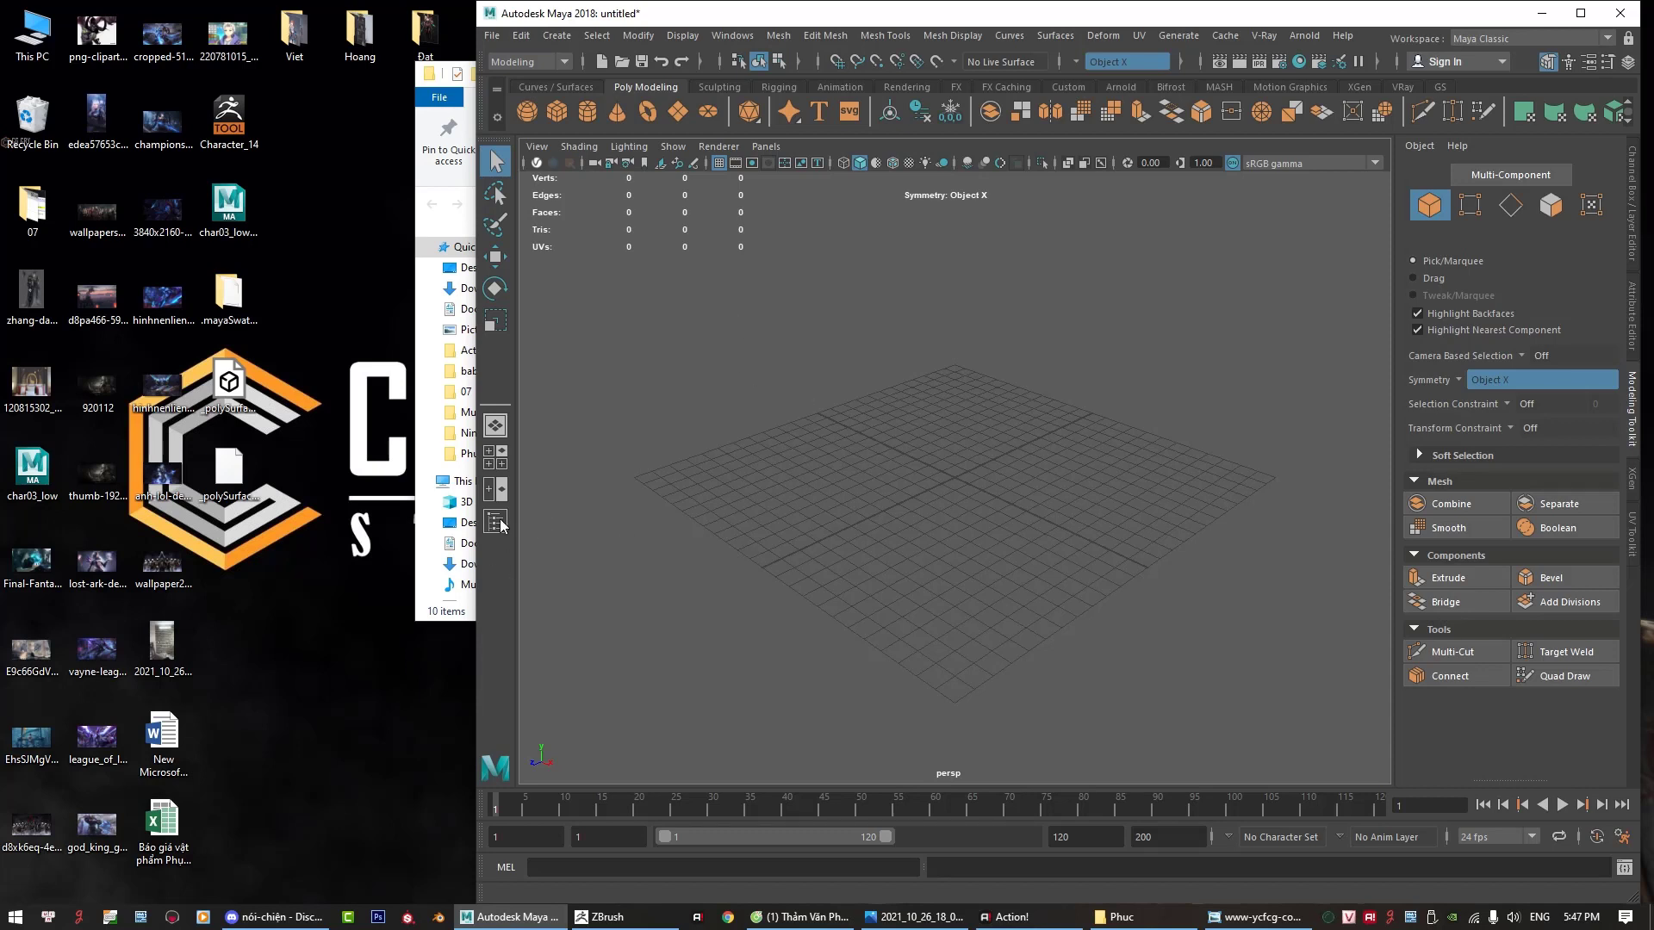
Step: Rotate and zoom the hexagon-tiled mesh in ZBrush to inspect its tiles from several sides
left_click(641, 920)
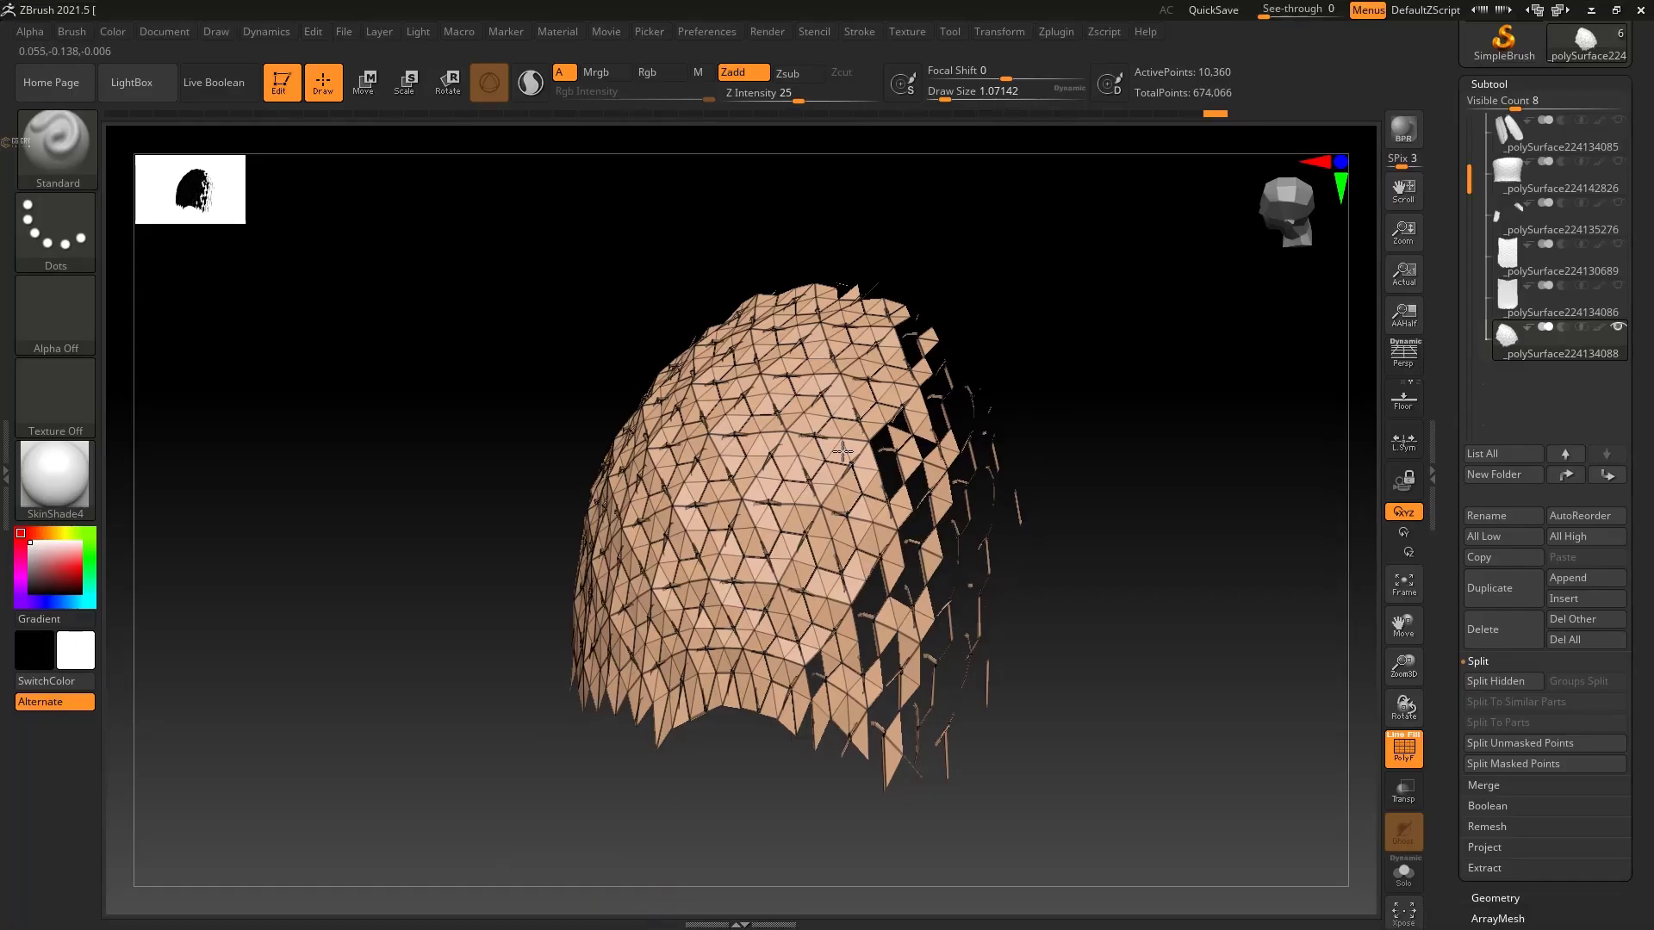
left_click_drag(1049, 377, 1031, 536)
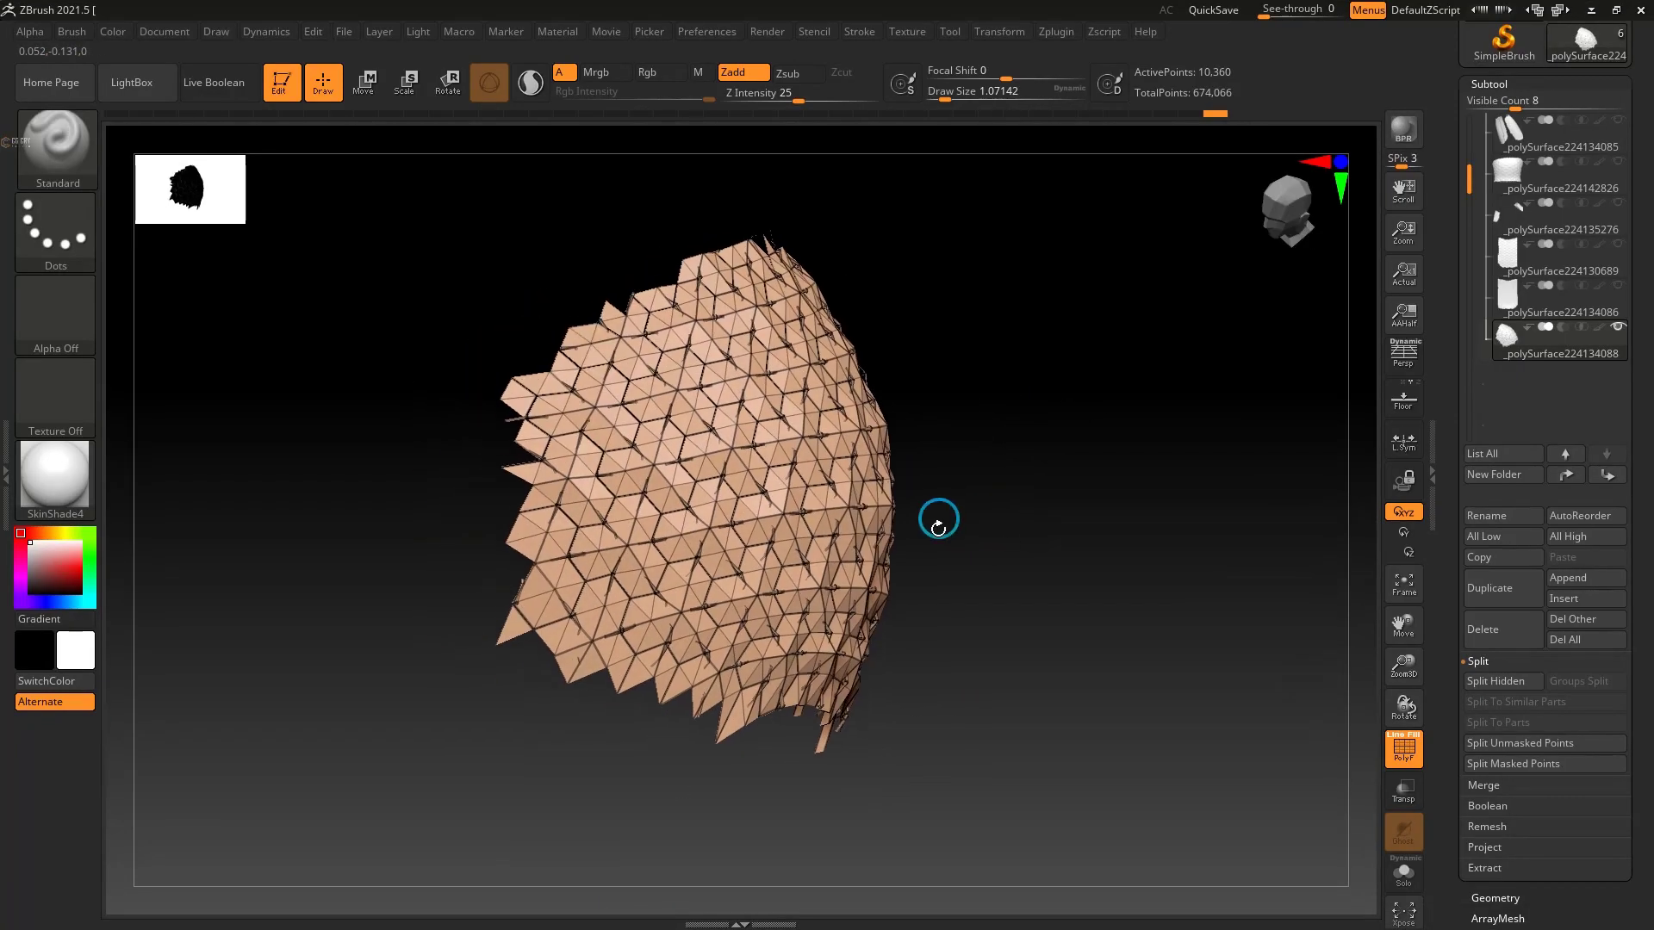
mouse_move(938, 517)
right_mouse_down("ctrl")
mouse_move(777, 574)
mouse_move(637, 360)
right_mouse_up("ctrl")
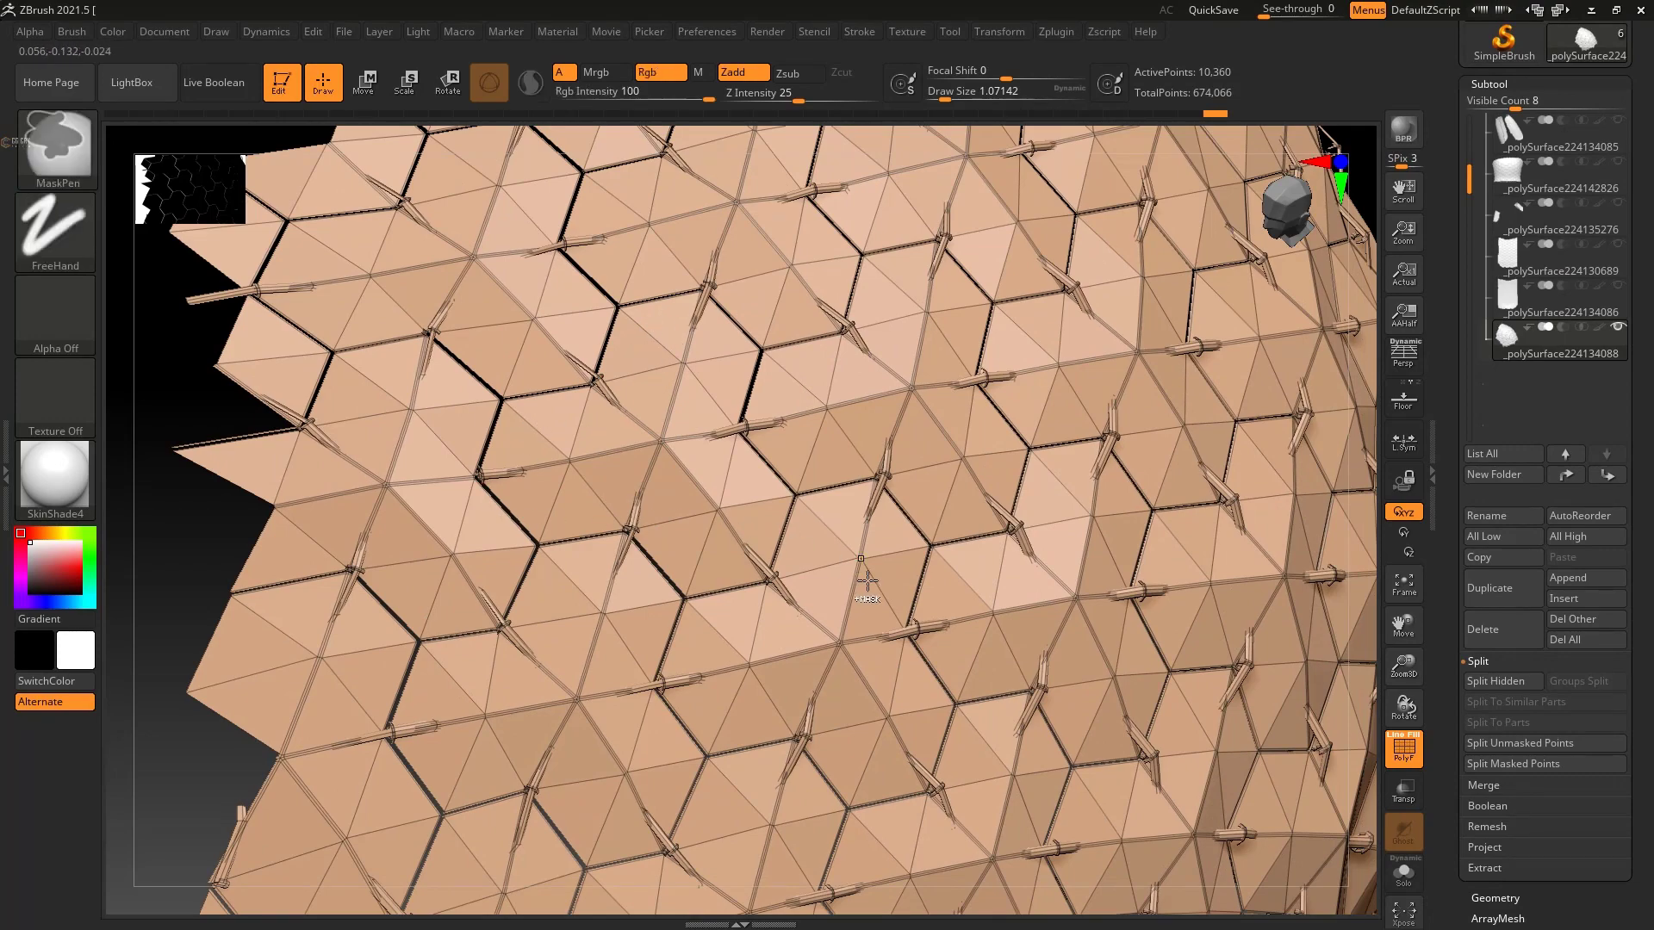
right_click_drag(510, 499, 581, 572, "ctrl")
mouse_move(580, 572)
left_mouse_down()
mouse_move(528, 572)
mouse_move(508, 594)
left_mouse_up()
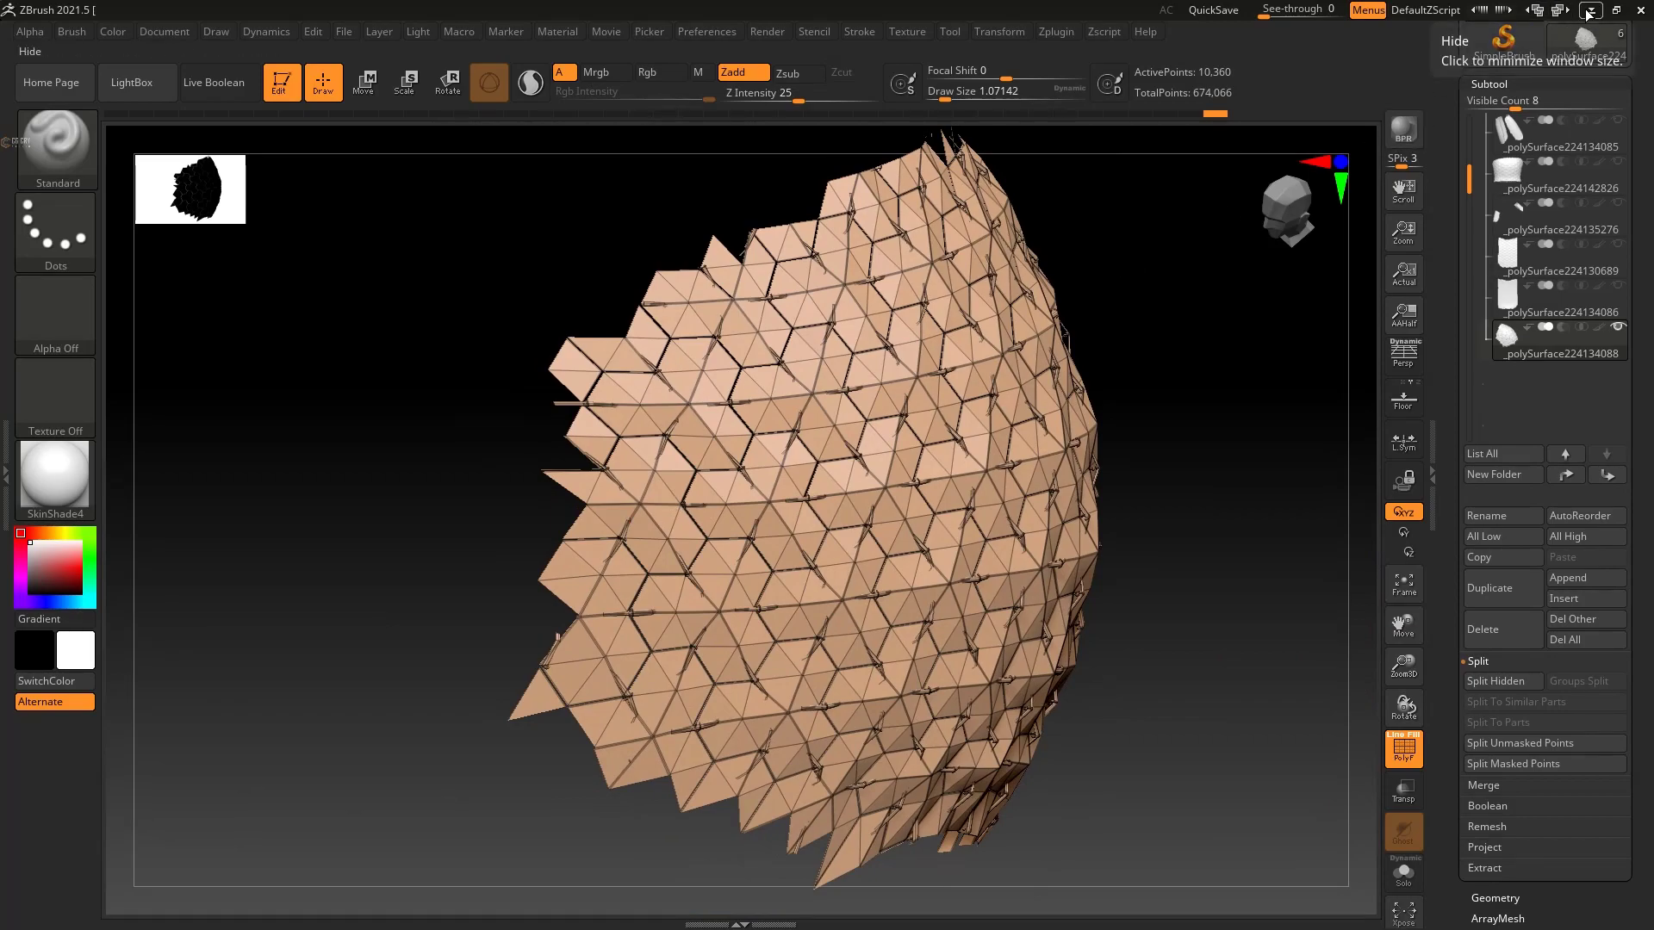
left_click(1589, 10)
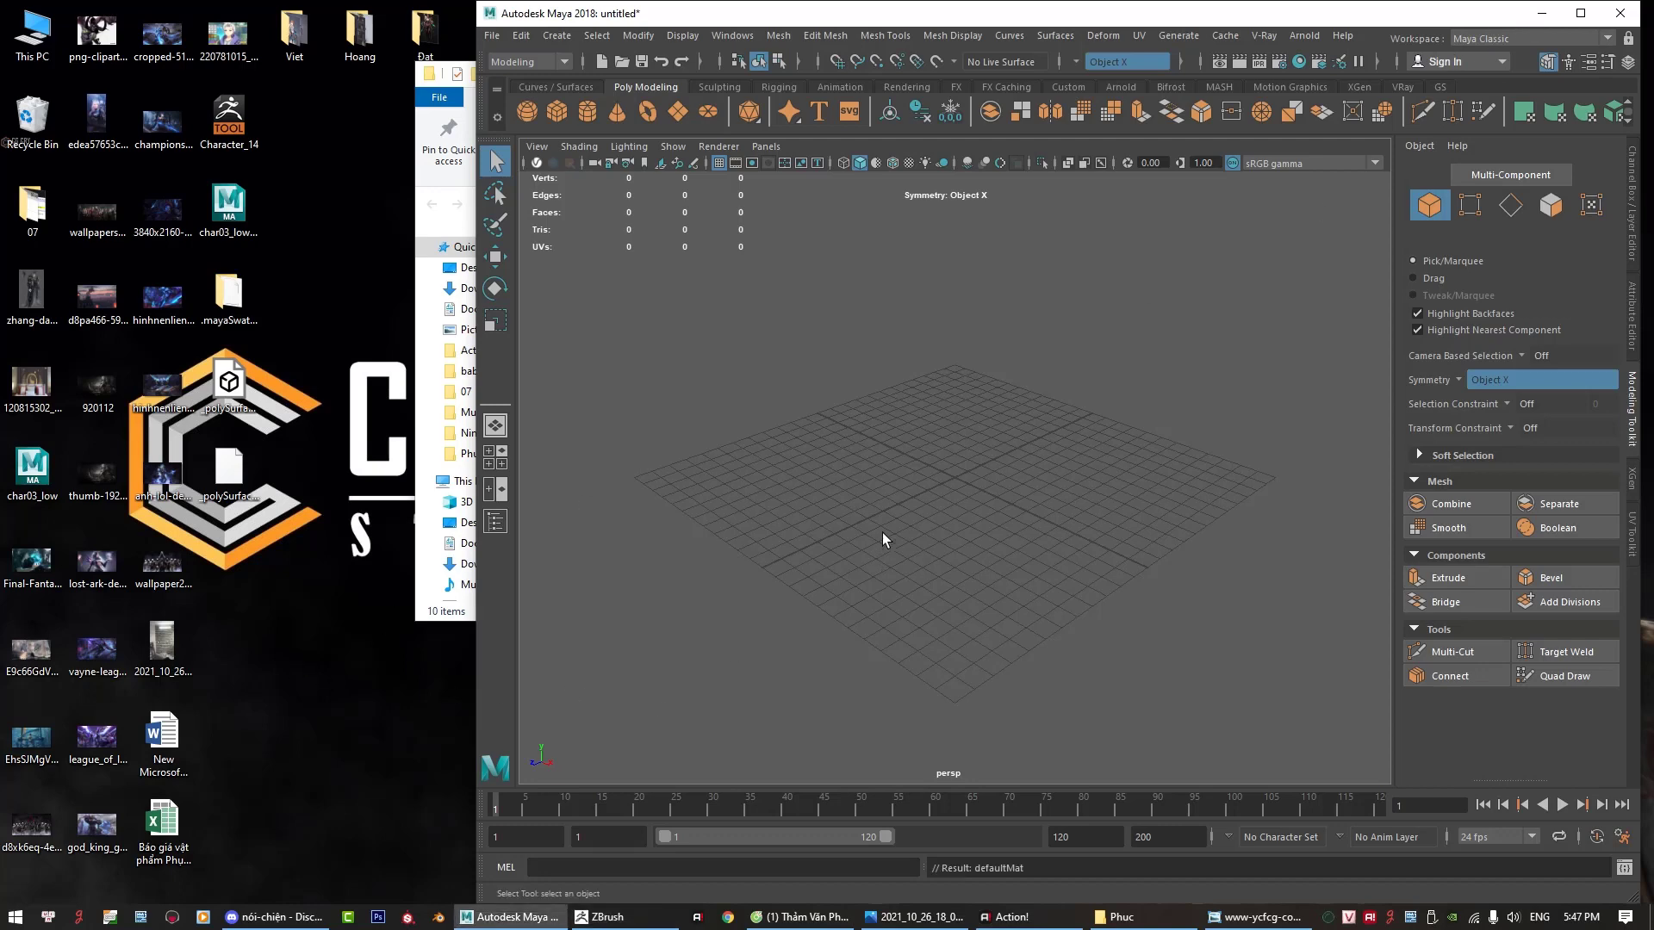
key("alt+Tab")
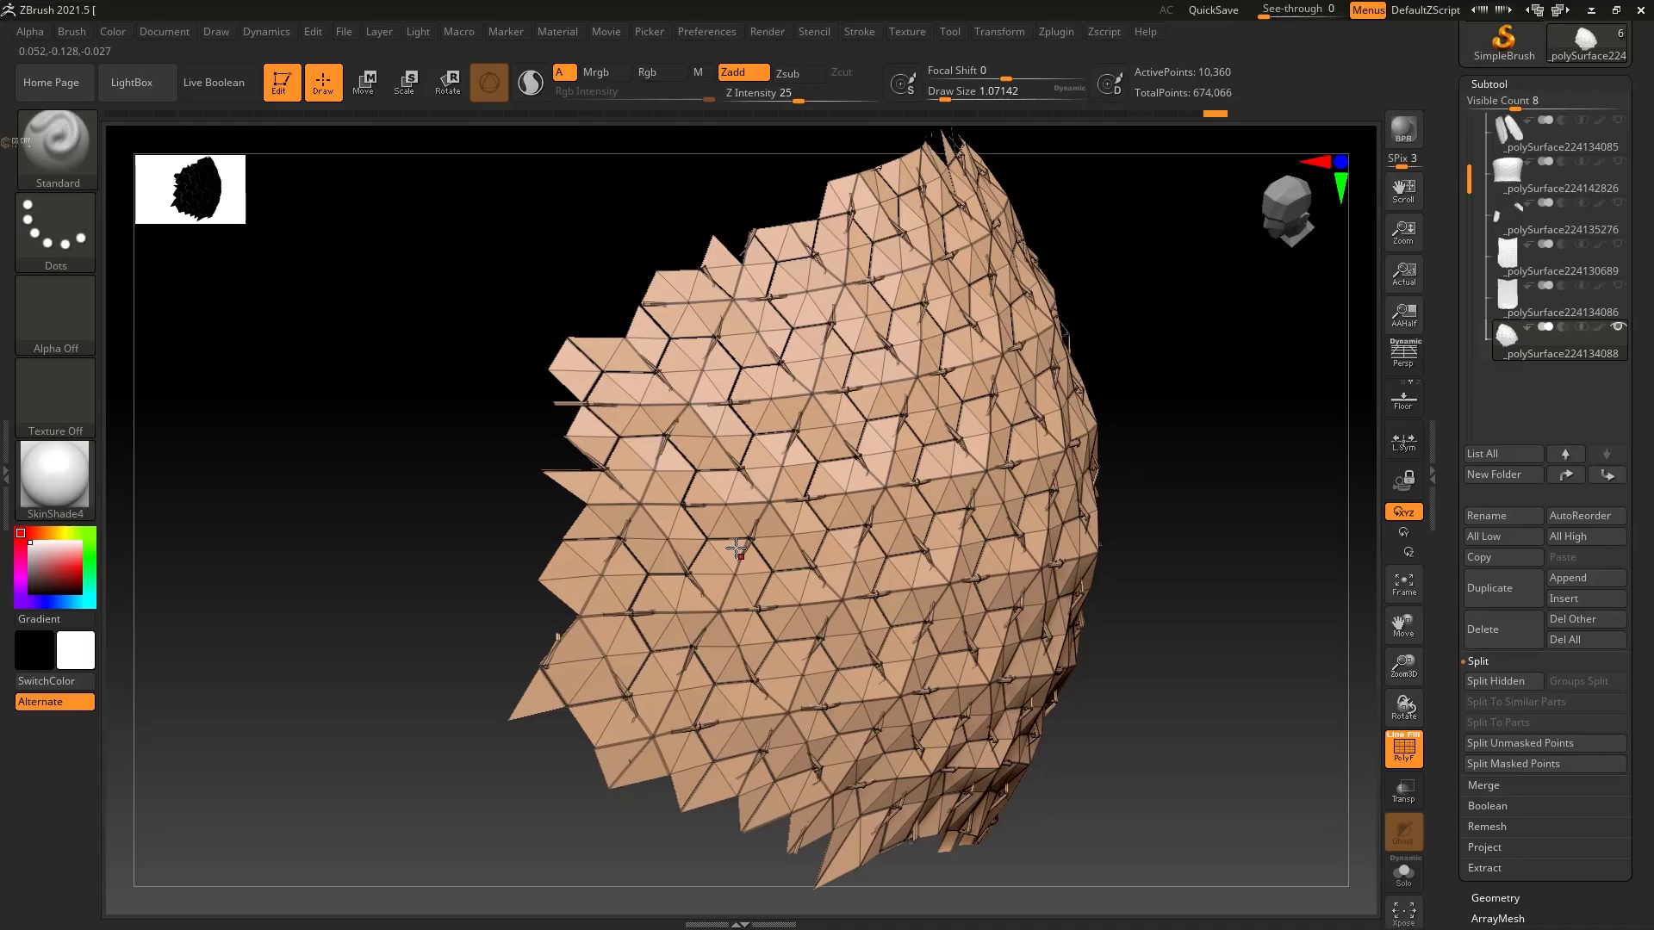
Step: Back in Maya, expand the imported mesh group in the Outliner and overlay wireframe on the shaded view
left_click(1591, 10)
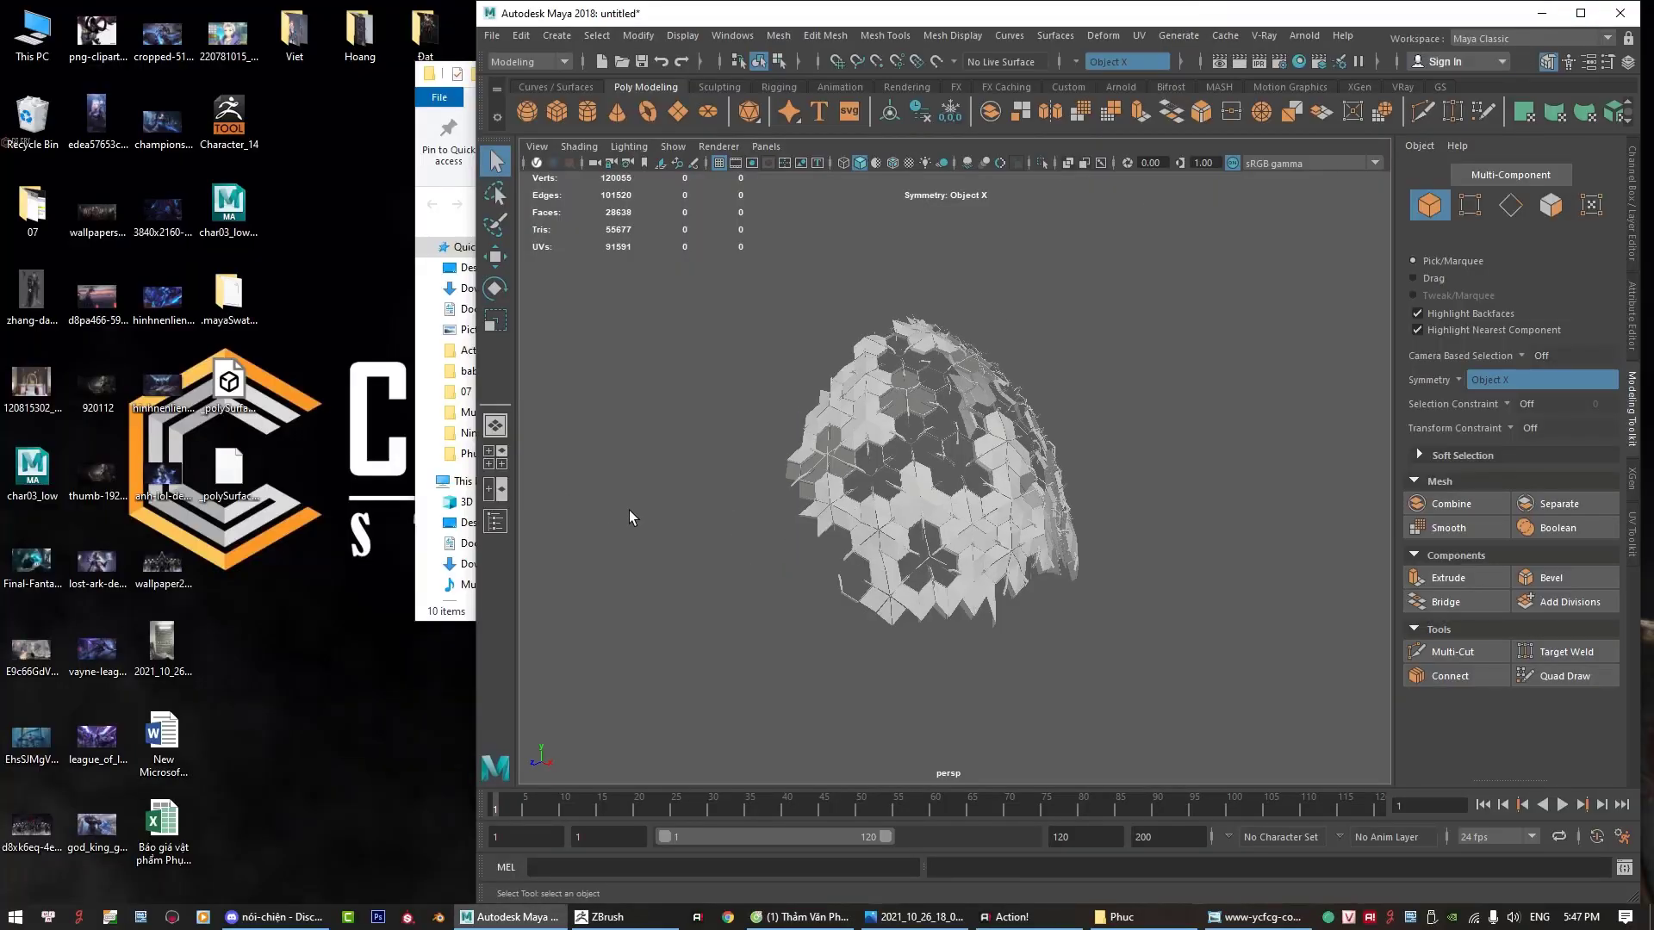
left_click(496, 522)
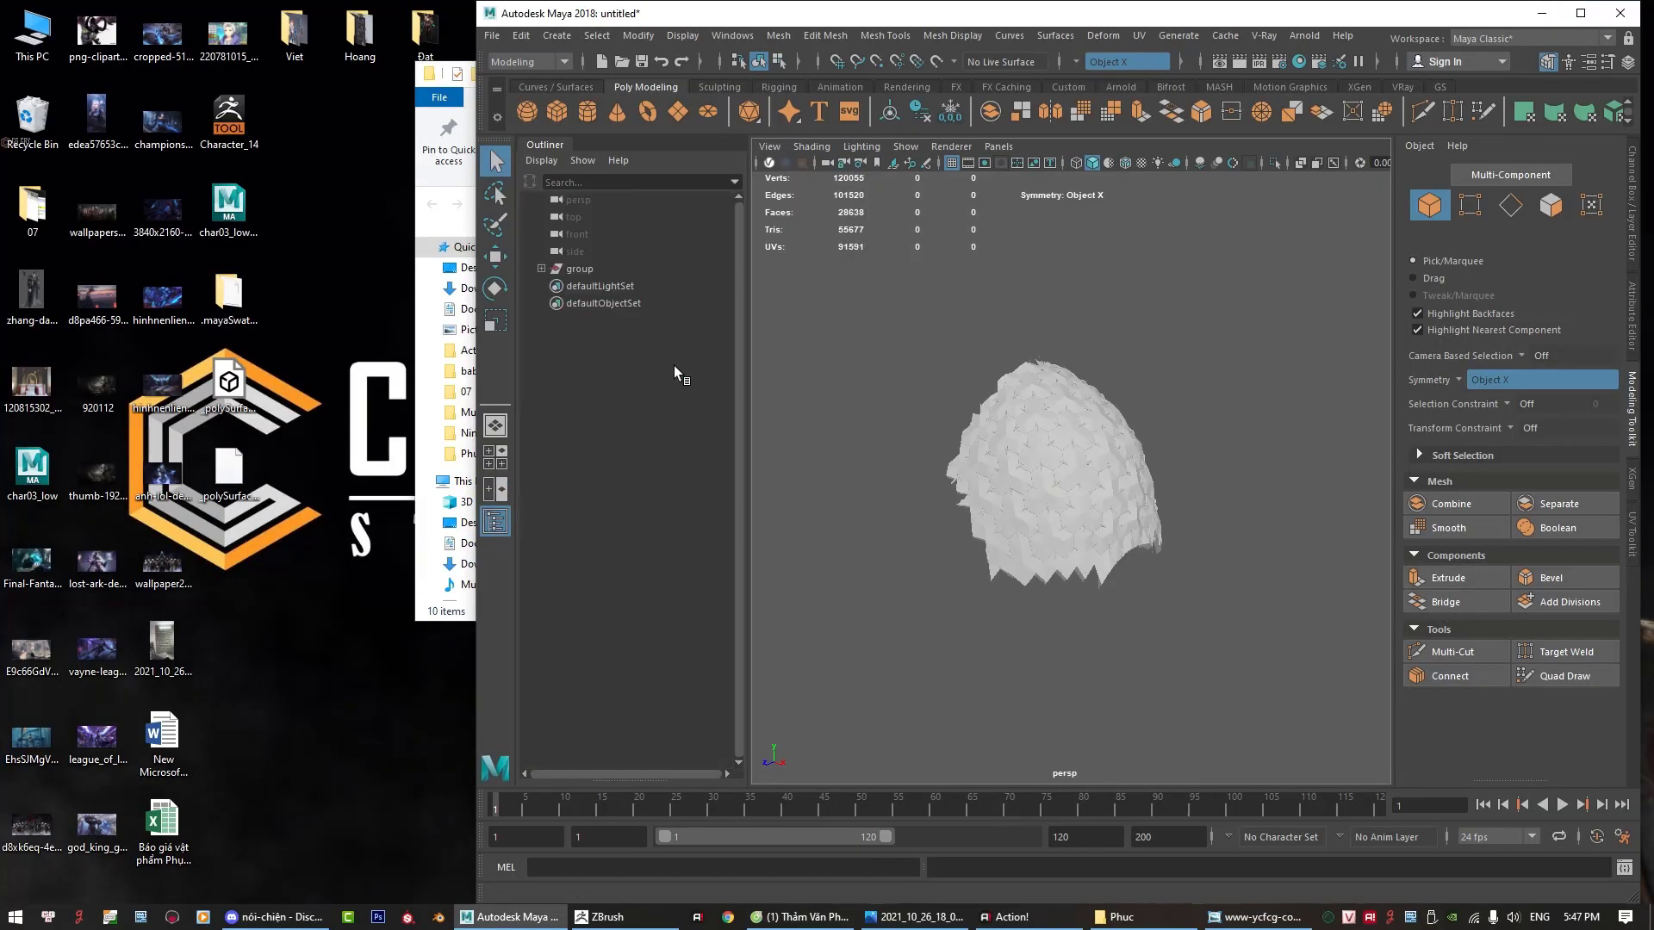
left_click(541, 267)
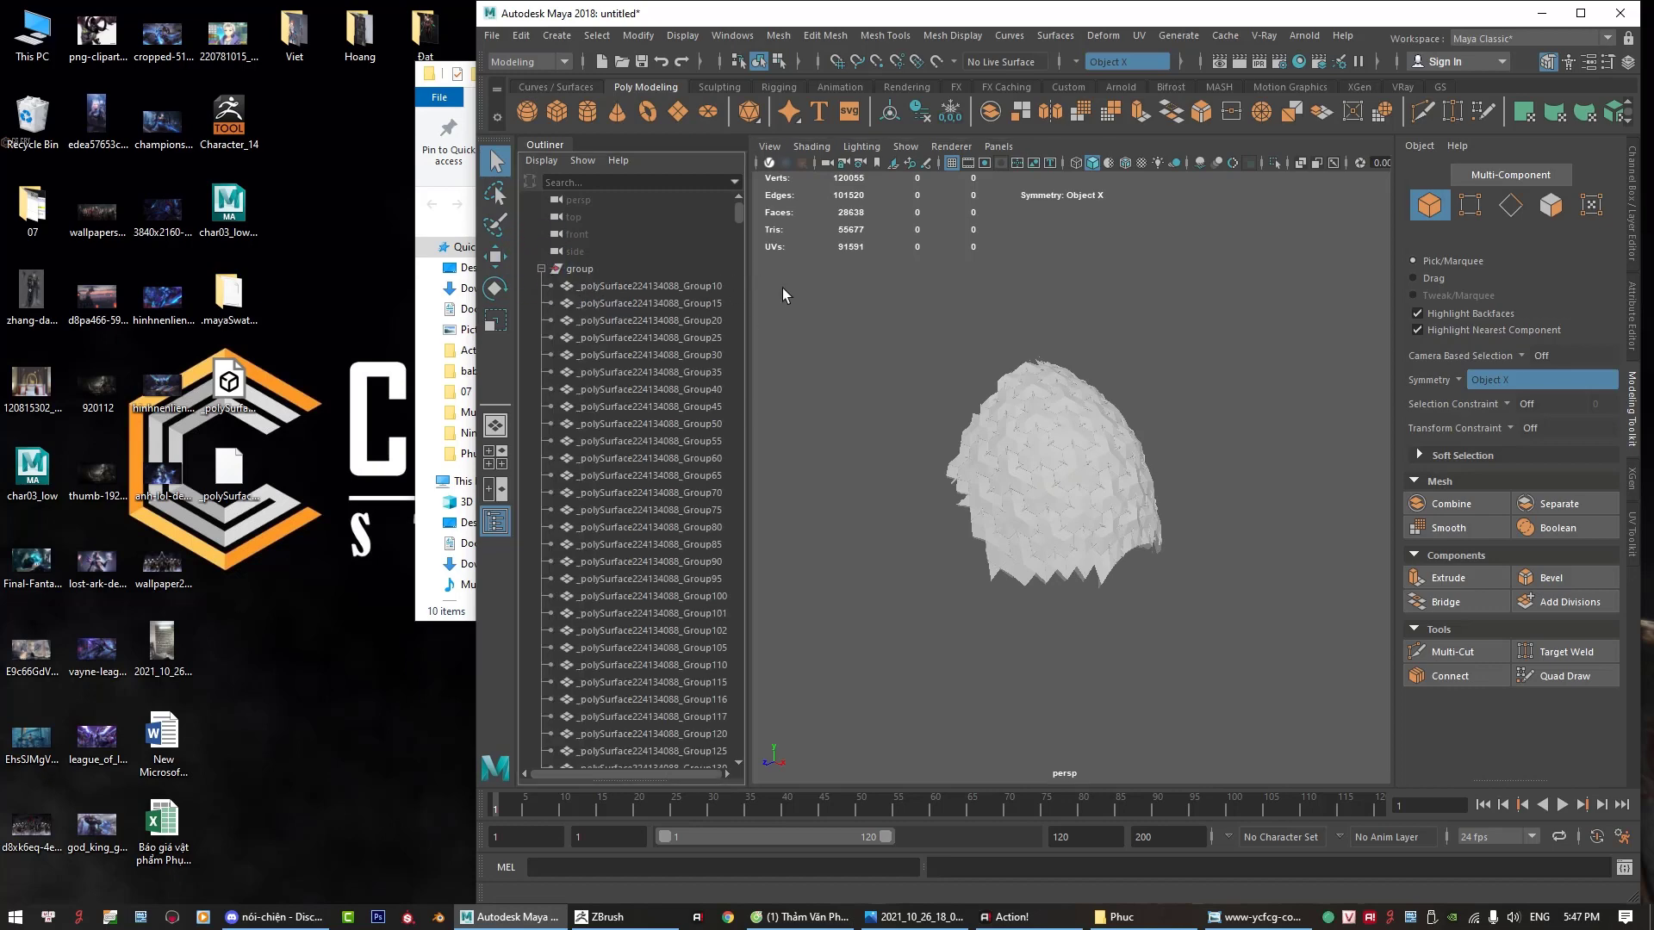
mouse_move(974, 444)
left_mouse_down("alt")
mouse_move(966, 380)
mouse_move(827, 344)
left_mouse_up("alt")
left_click(1580, 12)
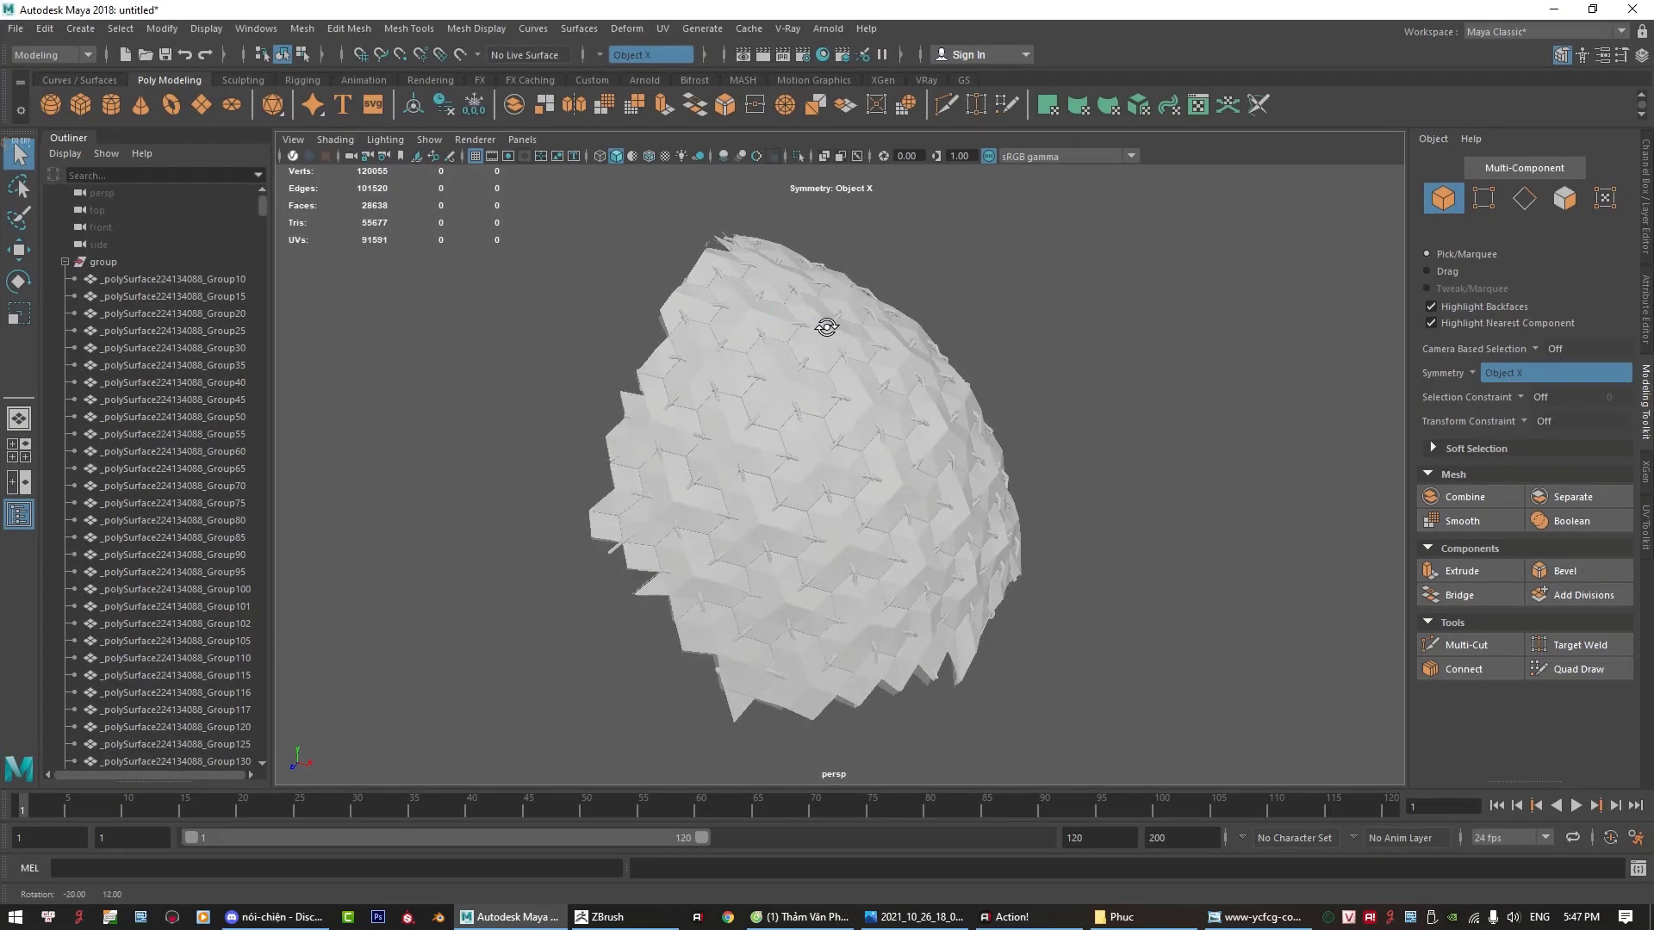
left_click(646, 163)
scroll(673, 347, "up", 2)
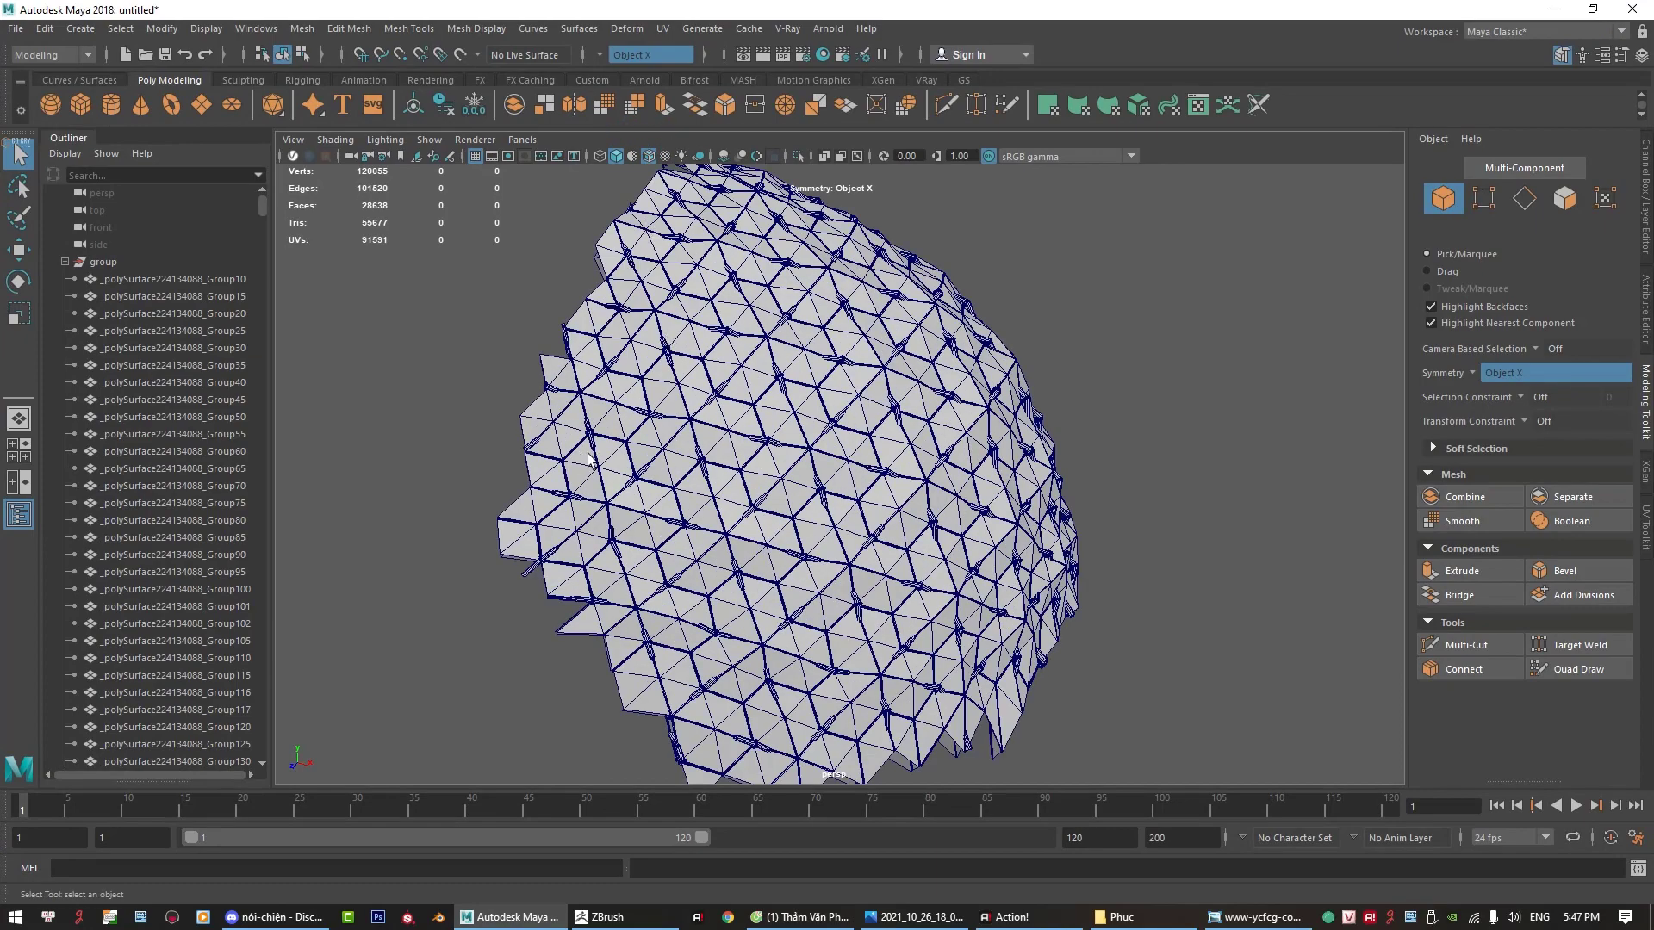
left_click_drag(589, 458, 546, 518, "alt")
Step: Start the plate selection by shift-picking the first tile pieces of the faceted mesh
left_click(550, 517)
right_click_drag(549, 517, 659, 515, "alt")
left_click(655, 483, "shift")
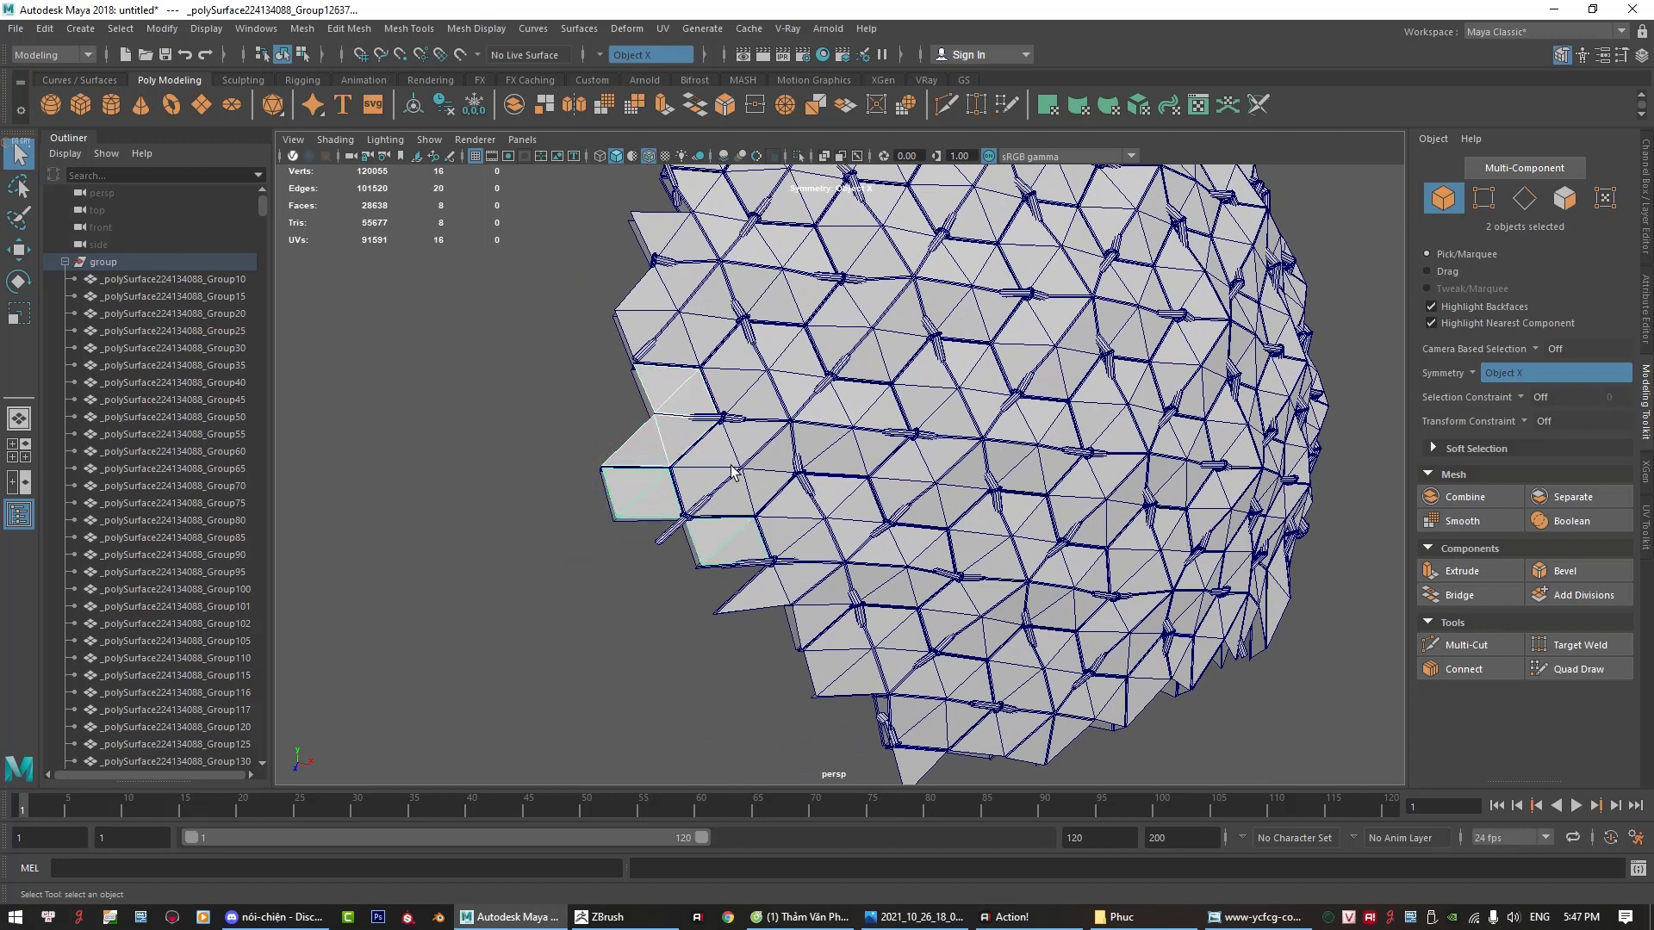
left_click(757, 502, "shift")
left_click_drag(696, 317, 775, 370, "alt")
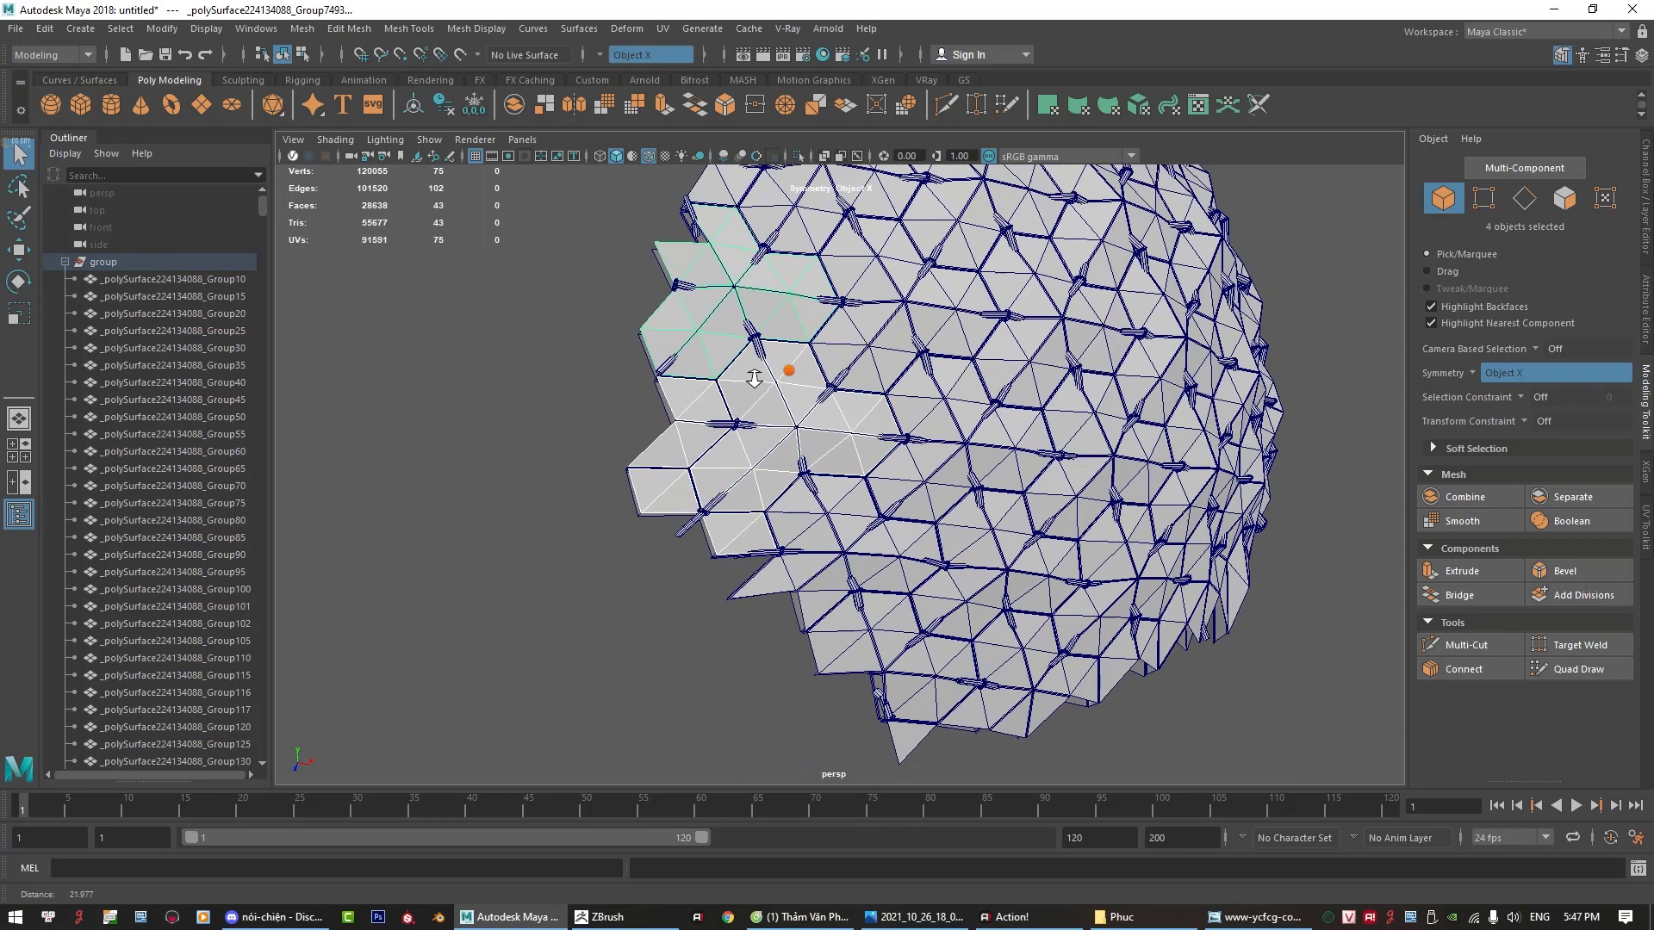
left_click(683, 454, "shift")
left_click(689, 324, "shift")
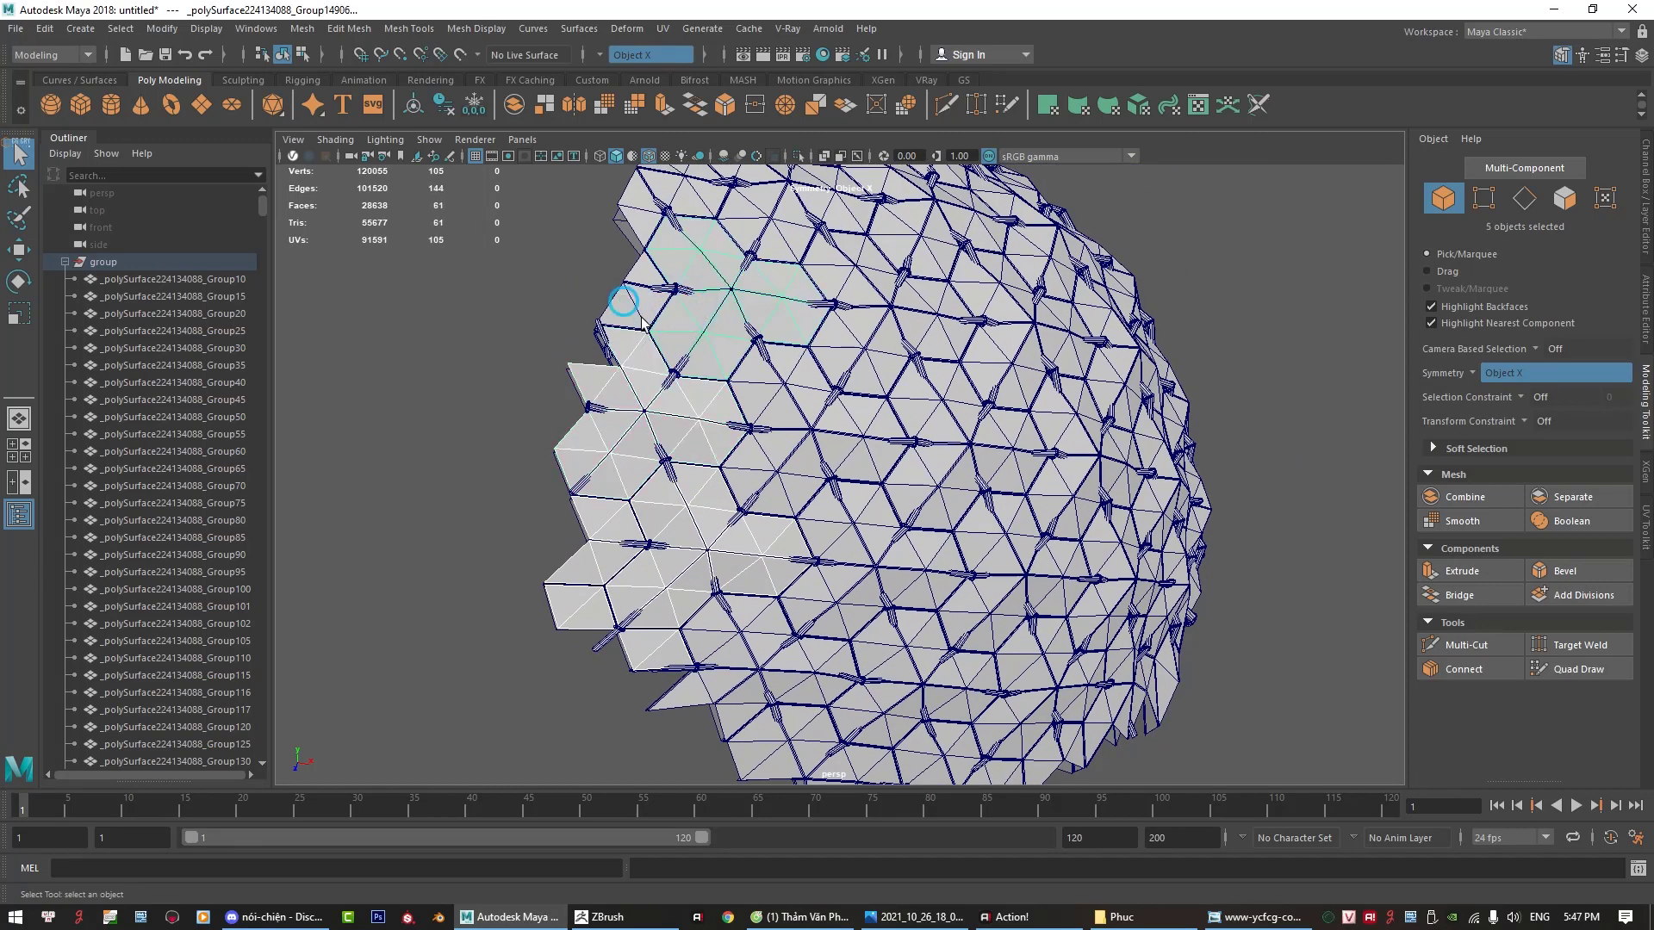
left_click(642, 314, "shift")
left_click_drag(702, 347, 668, 470, "alt")
left_click(672, 475, "shift")
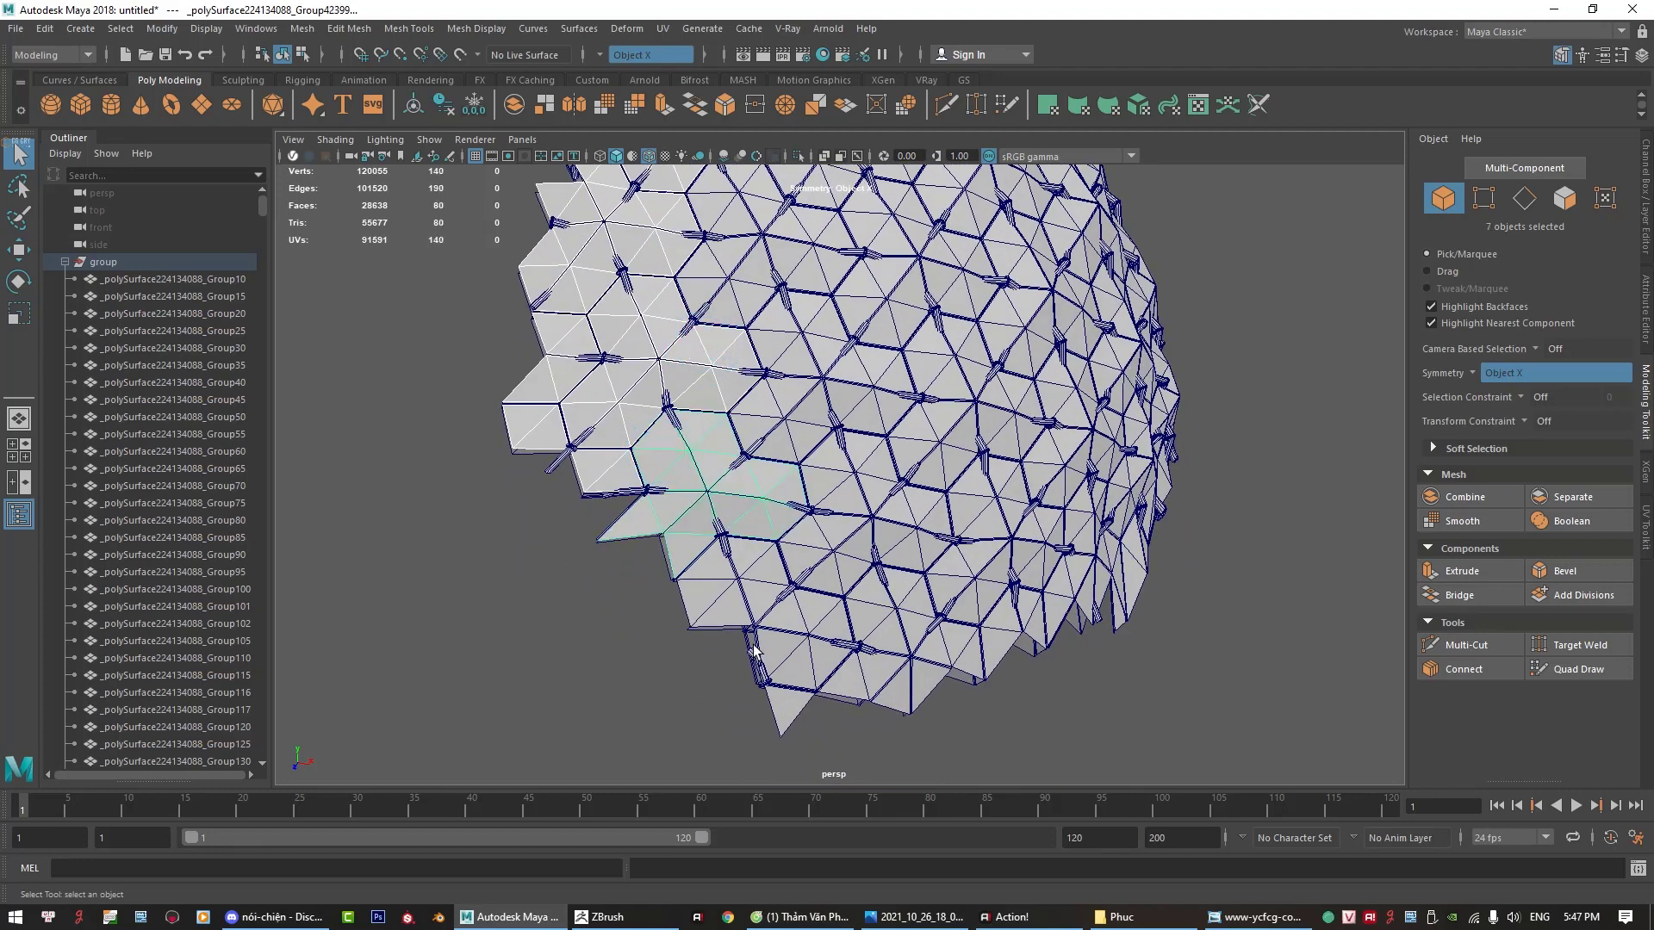
left_click(748, 556, "shift")
left_click(814, 538, "shift")
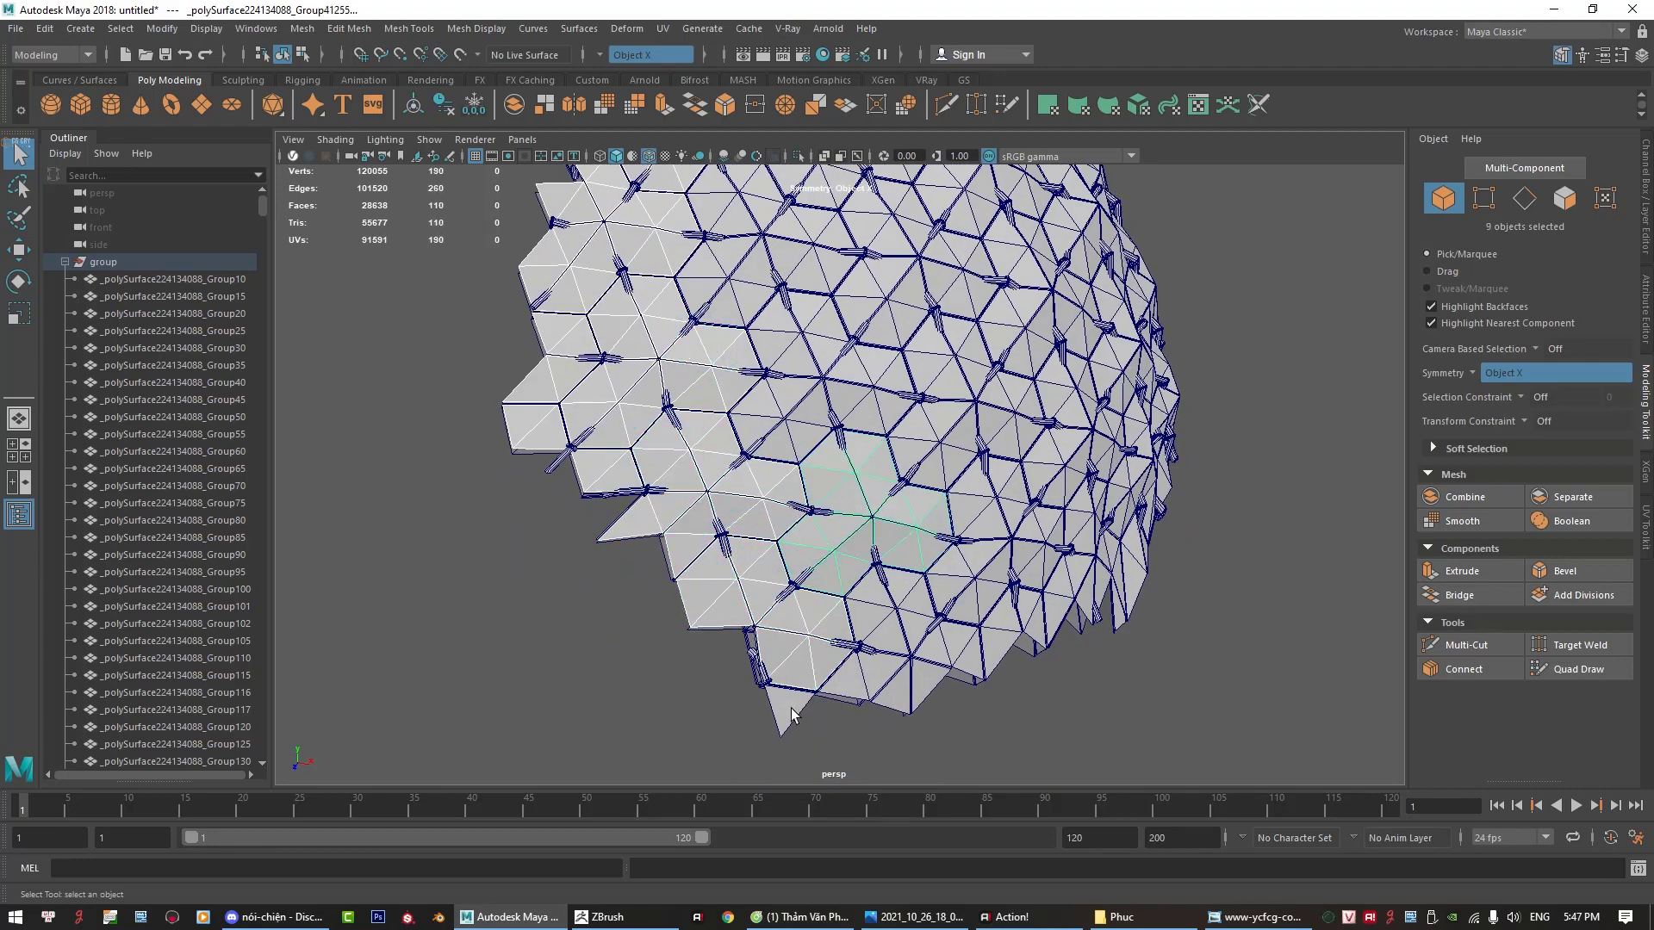
Step: Add more tile pieces to the selection, tumbling the view to reach them
left_click(791, 713, "shift")
left_click(869, 684, "shift")
left_click_drag(868, 685, 924, 654, "alt")
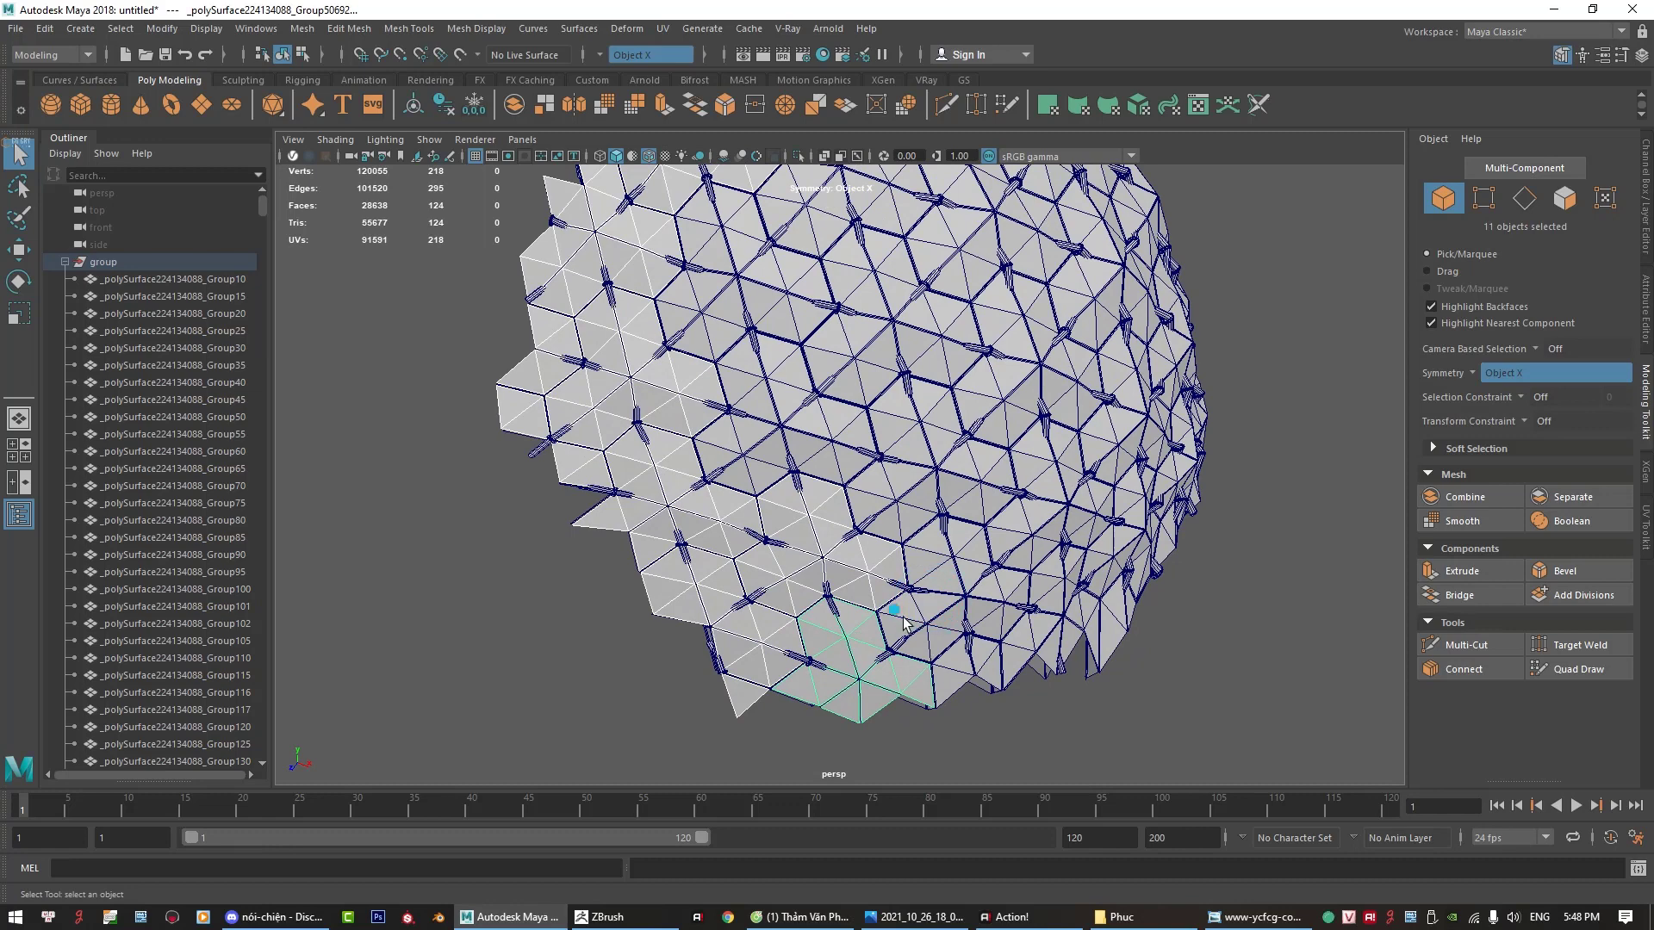
left_click(903, 620, "shift")
left_click(874, 478, "shift")
left_click(816, 441, "shift")
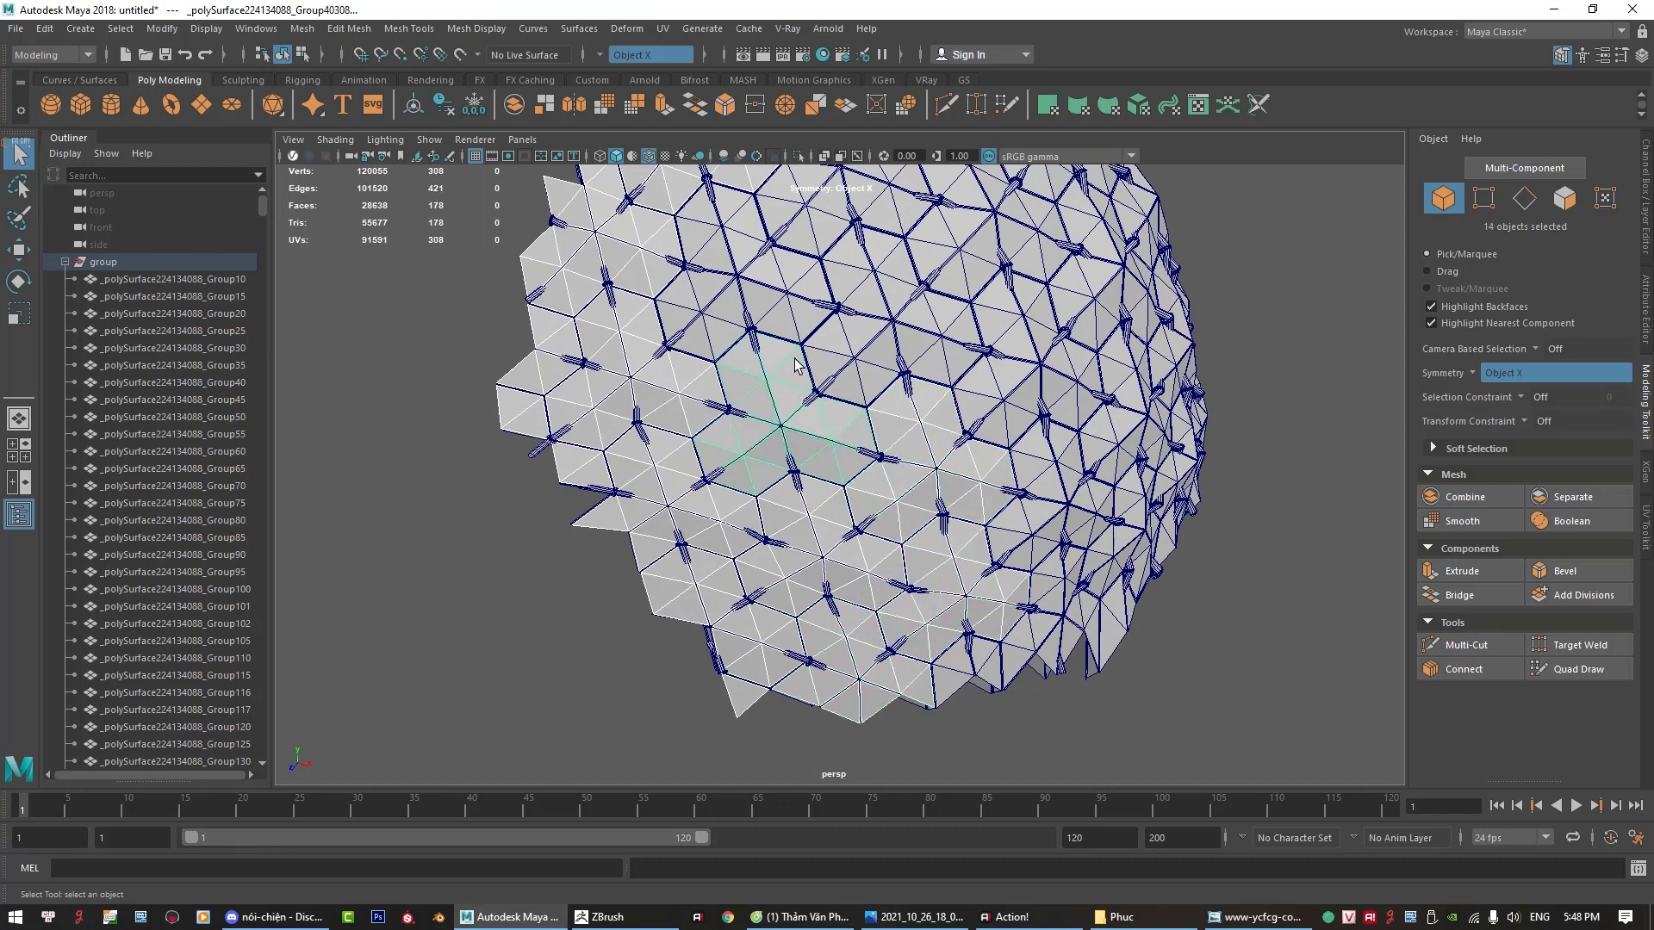
left_click(704, 299, "shift")
mouse_move(705, 300)
left_mouse_down("alt")
mouse_move(655, 389)
mouse_move(717, 468)
left_mouse_up("alt")
left_click(743, 387, "shift")
left_click(572, 323, "shift")
left_click(659, 360, "shift")
Step: Add the lower rim pieces, undoing one mistaken selection toggle
mouse_move(714, 448)
left_mouse_down("alt")
mouse_move(757, 443)
mouse_move(754, 610)
left_mouse_up("alt")
left_click(756, 443, "shift")
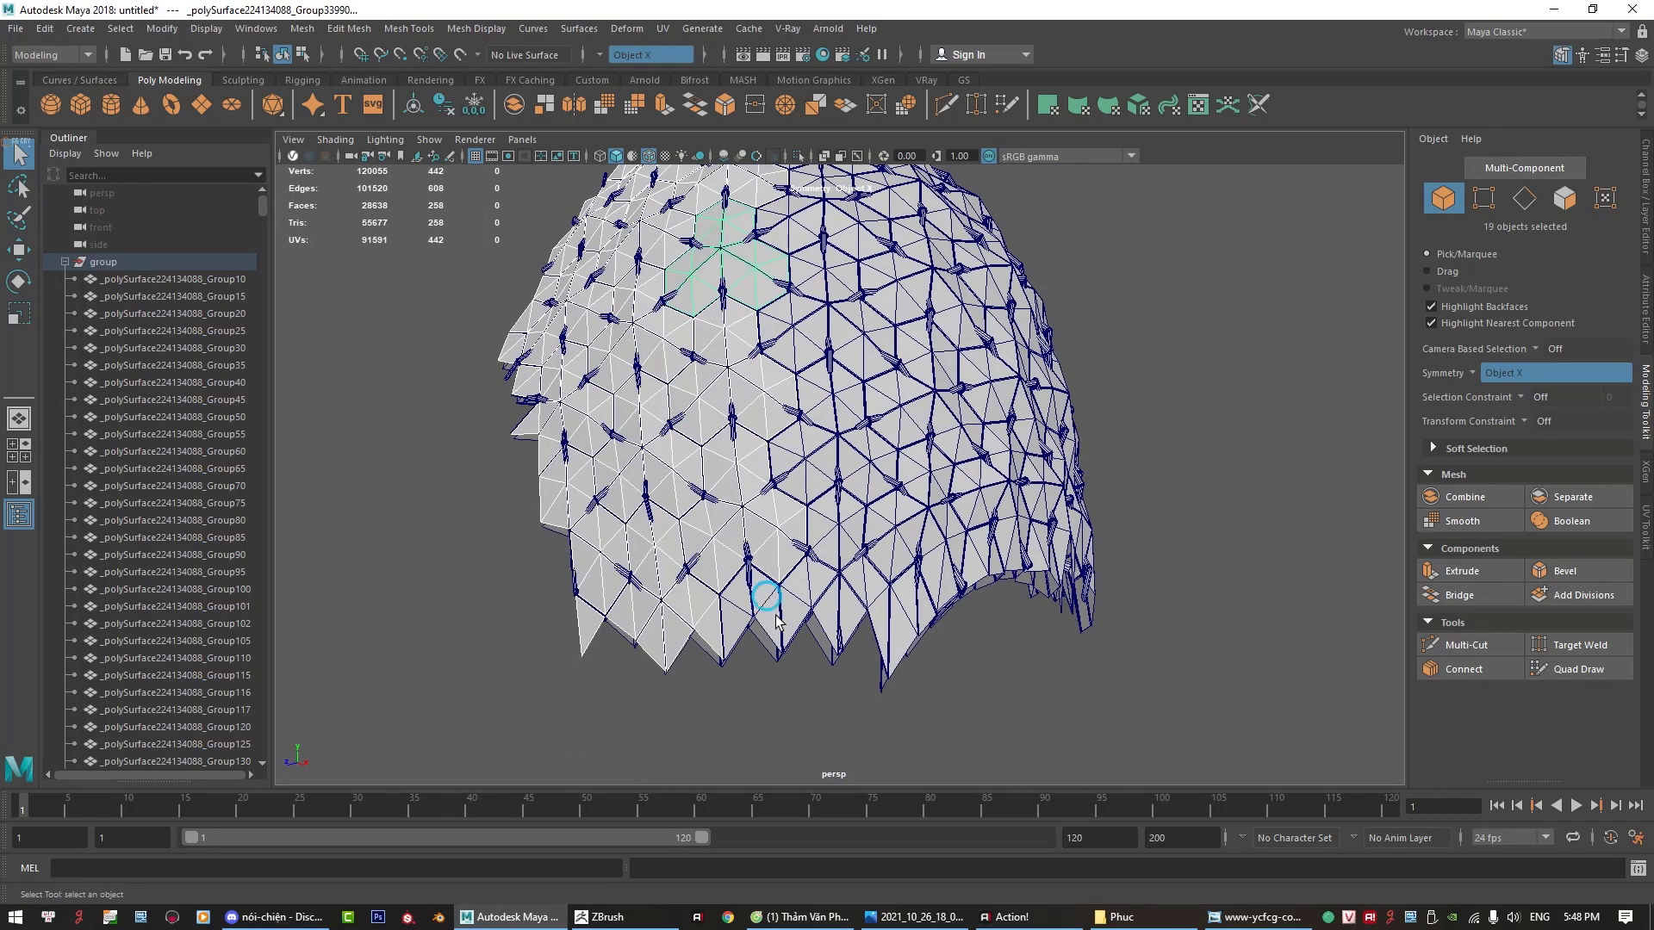
left_click(756, 612, "shift")
key("ctrl+z")
left_click(765, 619, "shift")
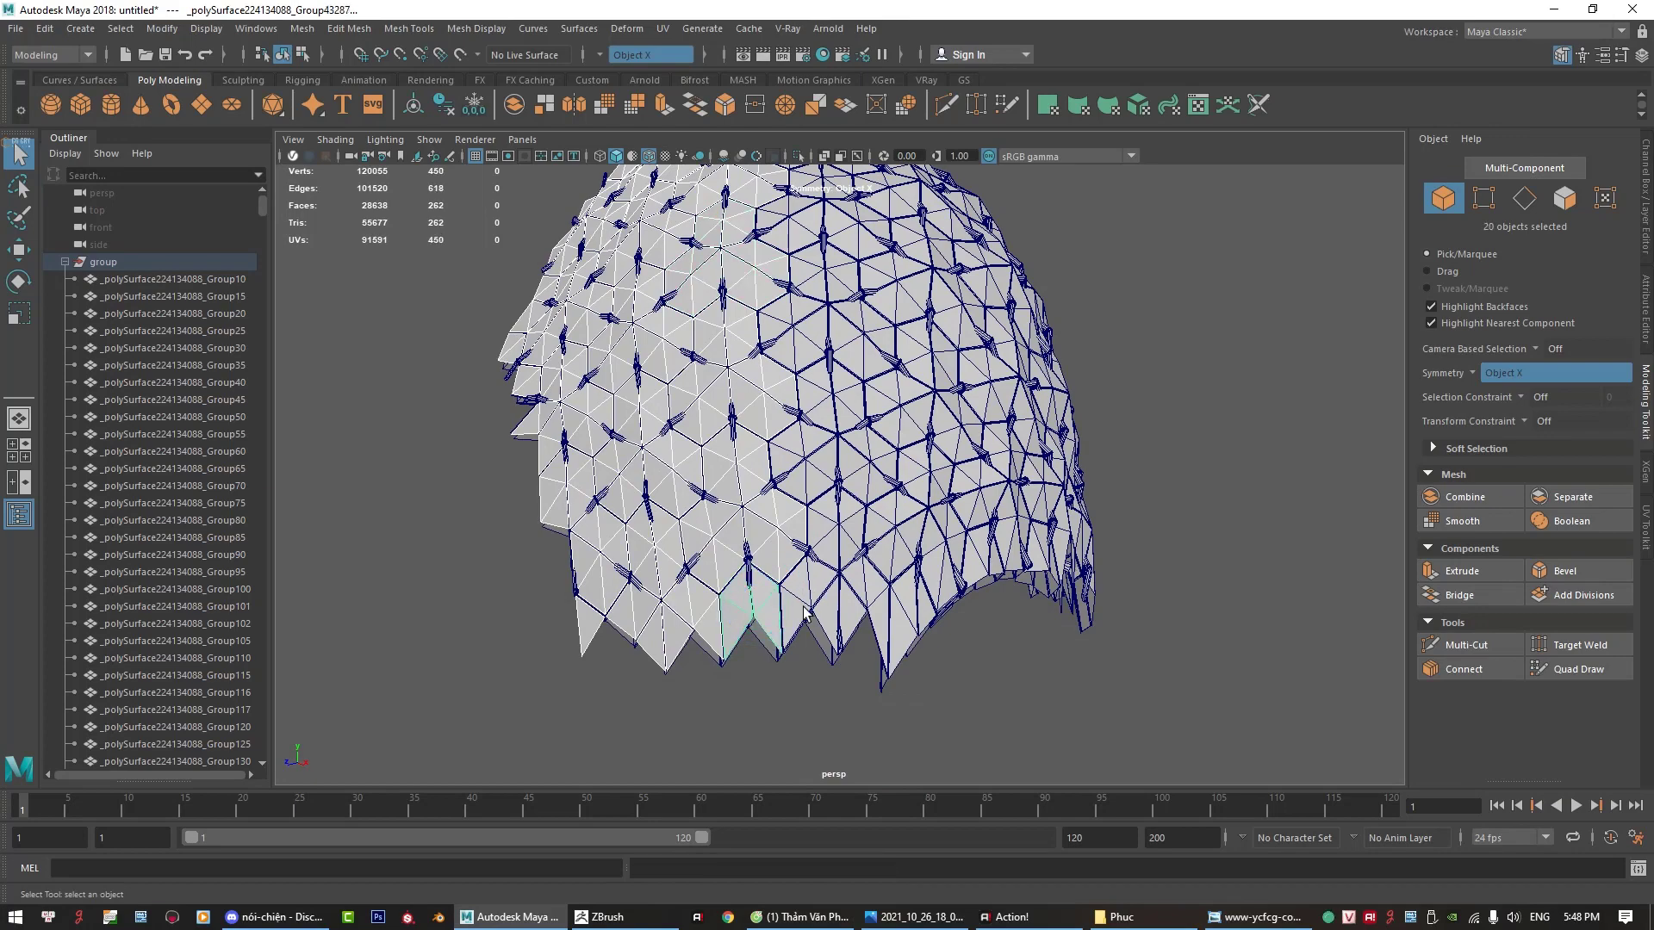
left_click(802, 586, "shift")
left_click_drag(803, 585, 794, 591, "alt")
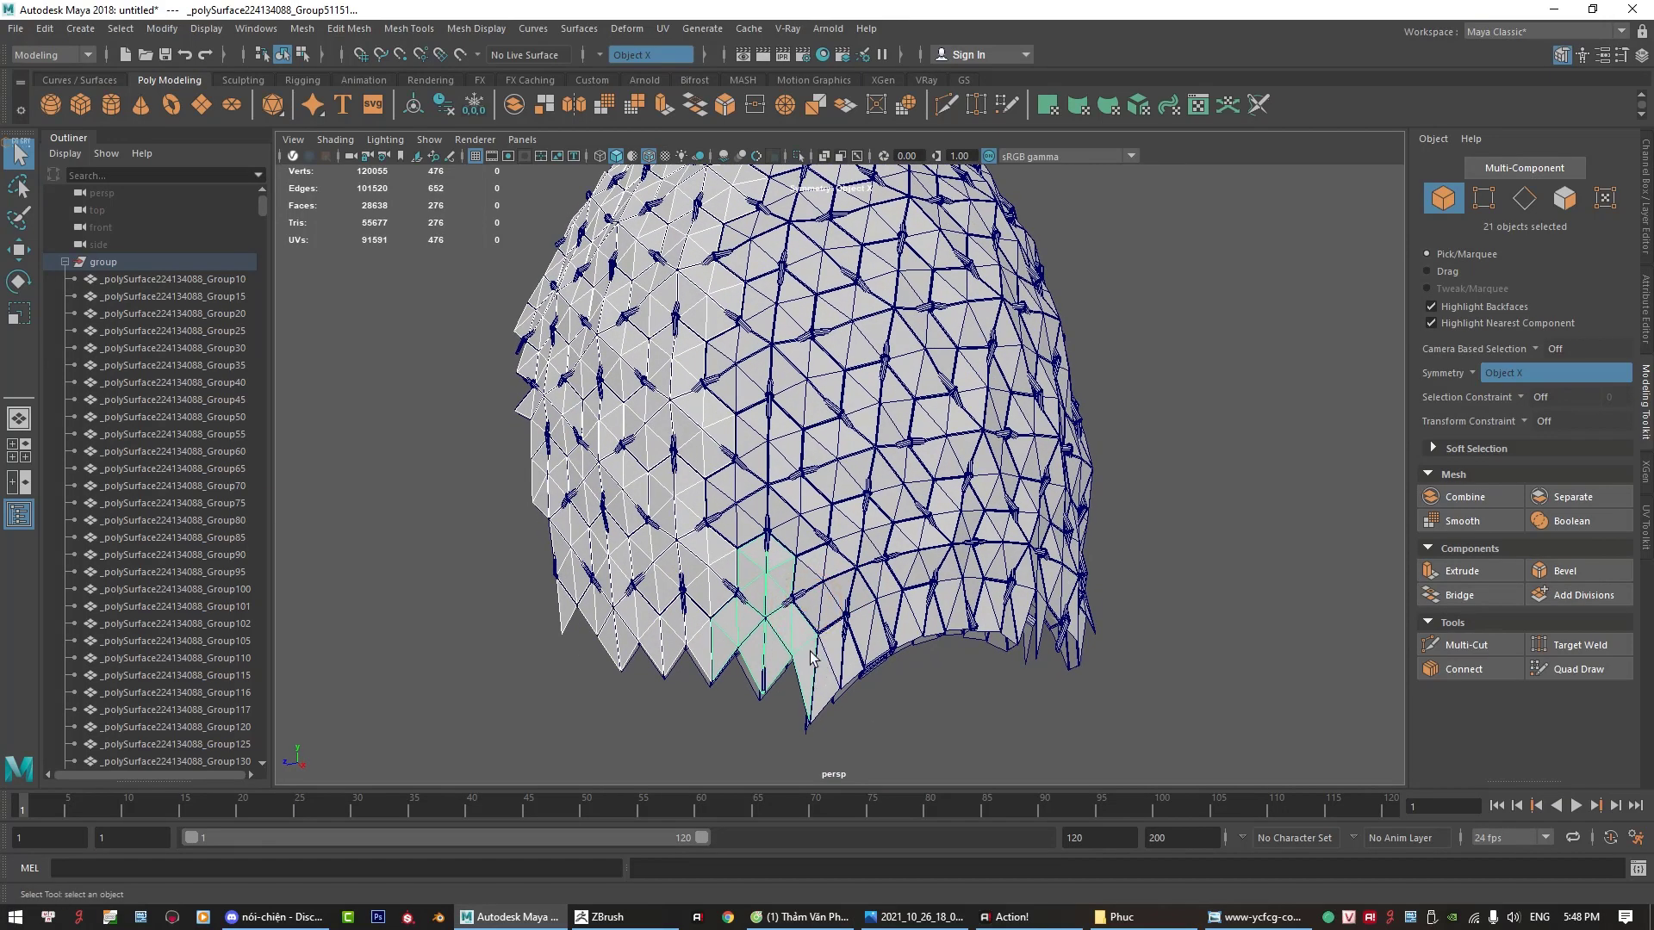
Step: Extend the selection with further tile pieces while orbiting around the mesh
left_click(743, 528, "shift")
left_click_drag(743, 528, 734, 523, "alt")
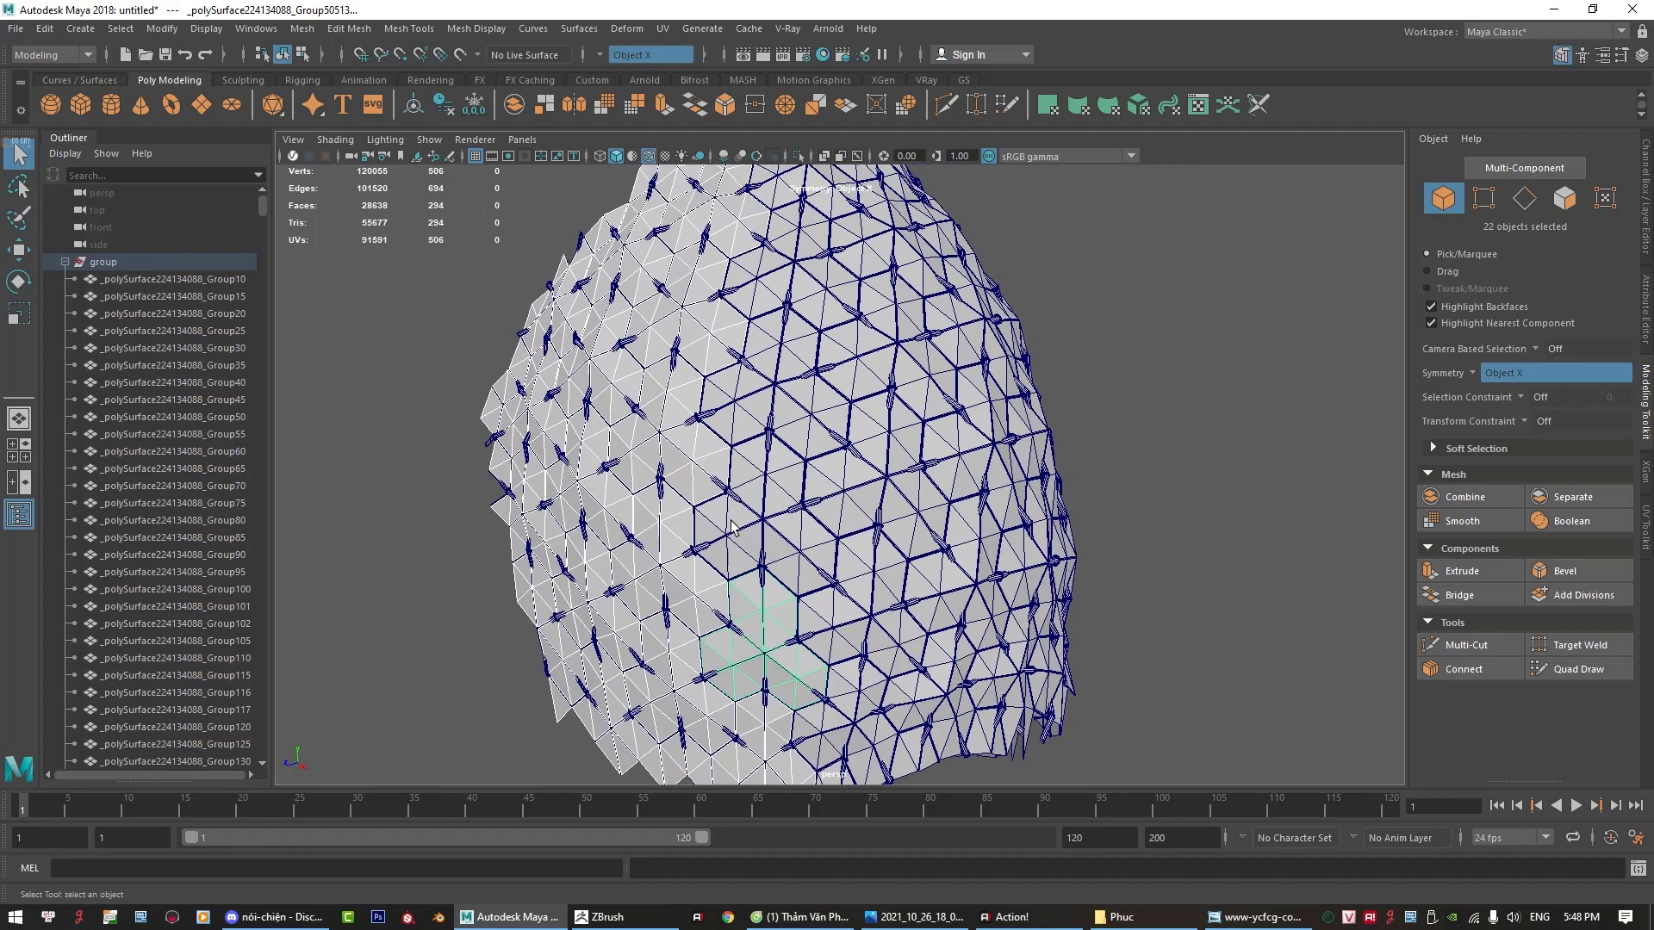
left_click(734, 524, "shift")
left_click_drag(833, 517, 739, 497, "alt")
left_click(757, 413, "shift")
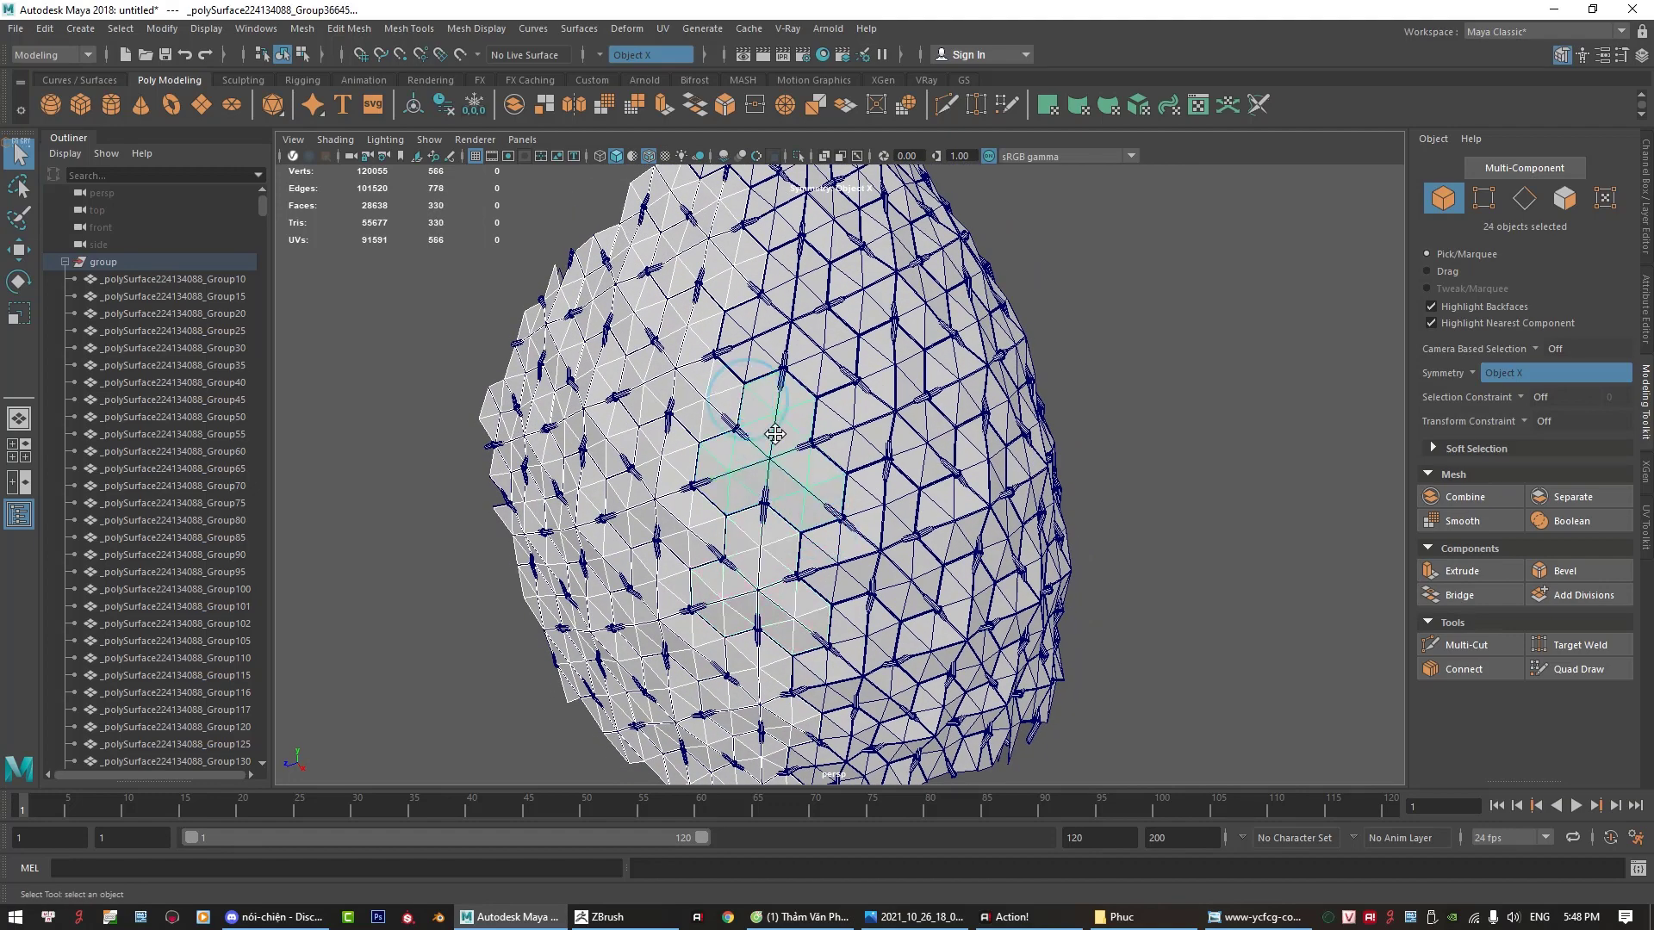
left_click_drag(757, 414, 732, 482, "alt")
left_click(731, 483, "shift")
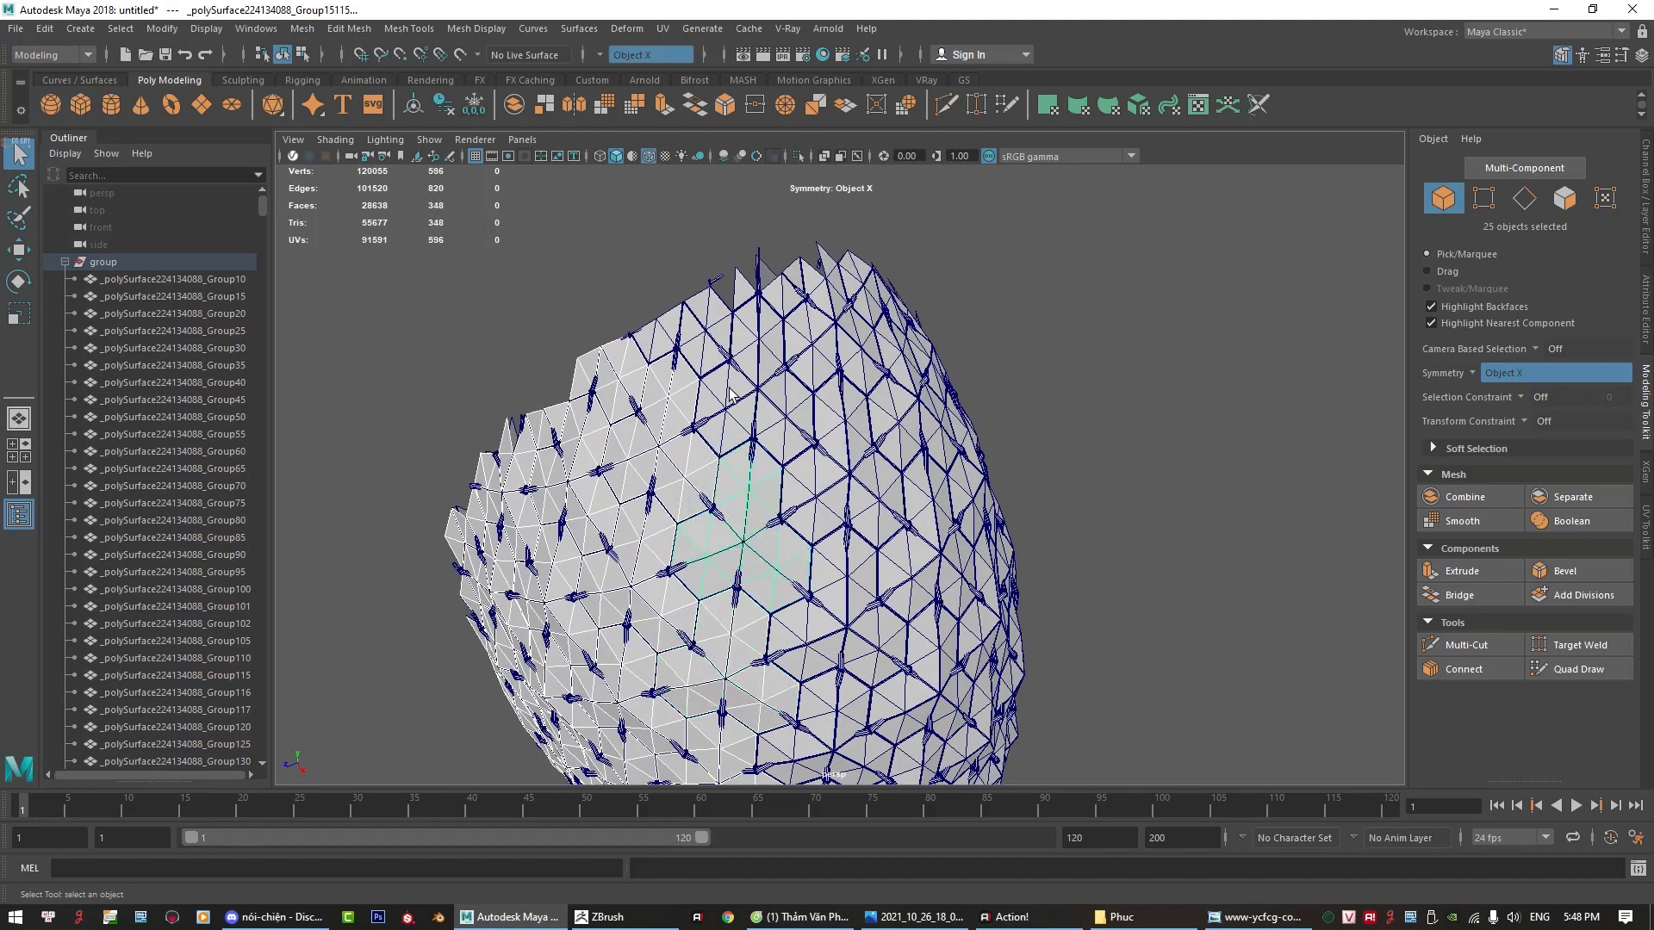
left_click(720, 372, "shift")
left_click(708, 341, "shift")
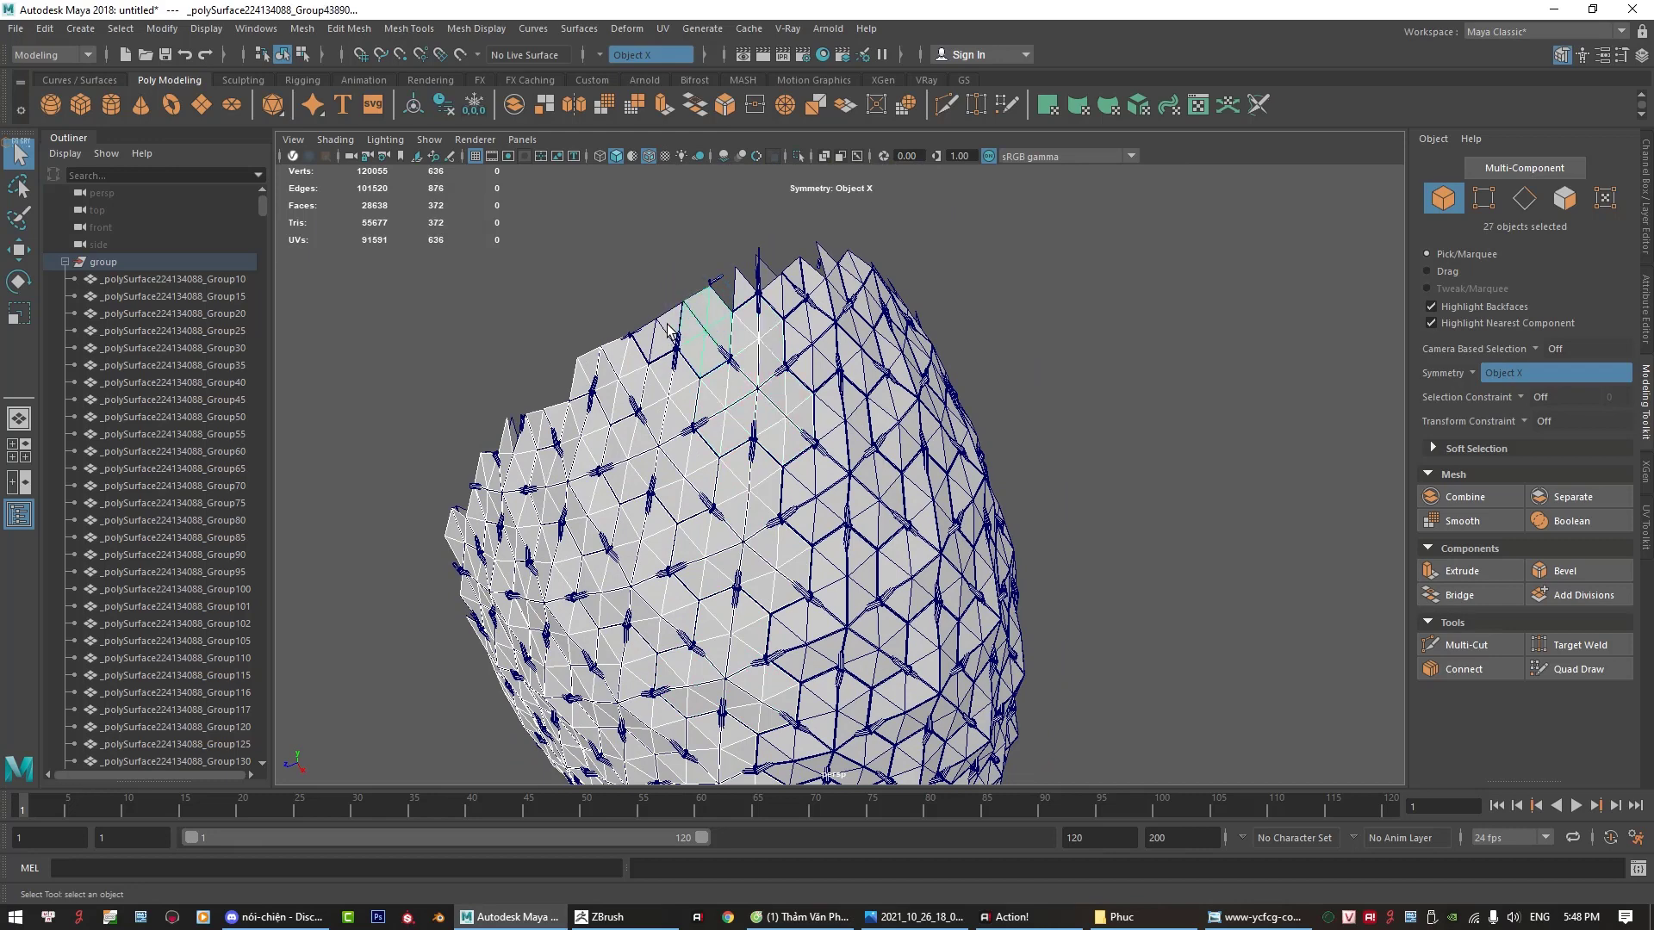
left_click_drag(708, 340, 735, 373, "alt")
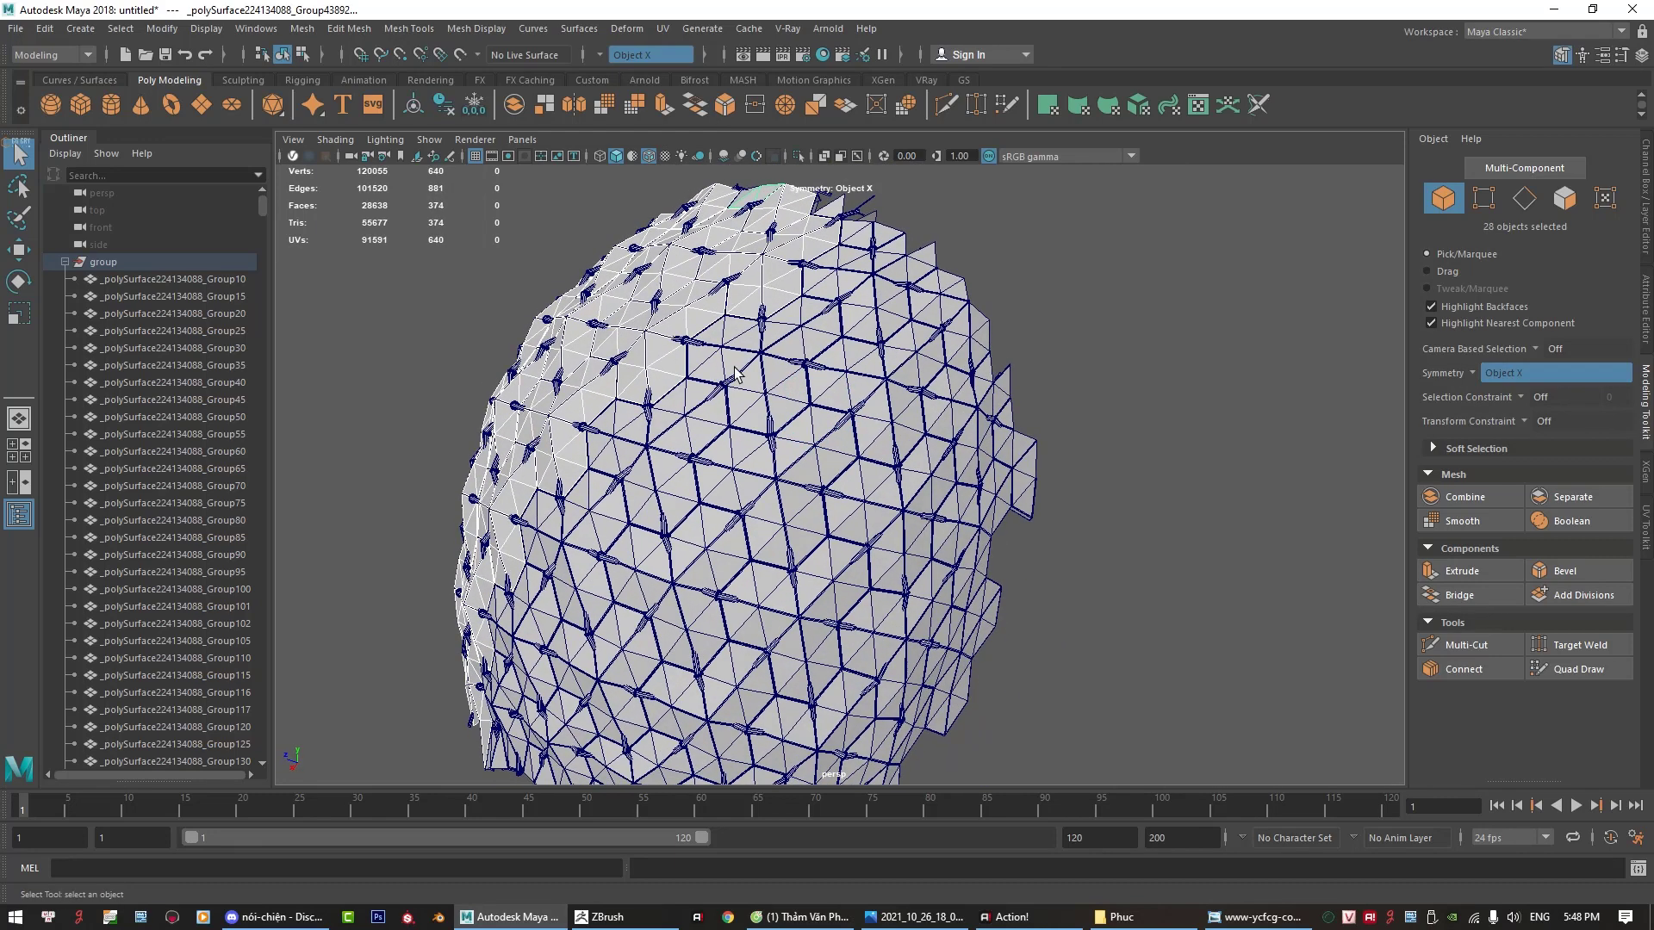
left_click(849, 248, "shift")
left_click(839, 275, "shift")
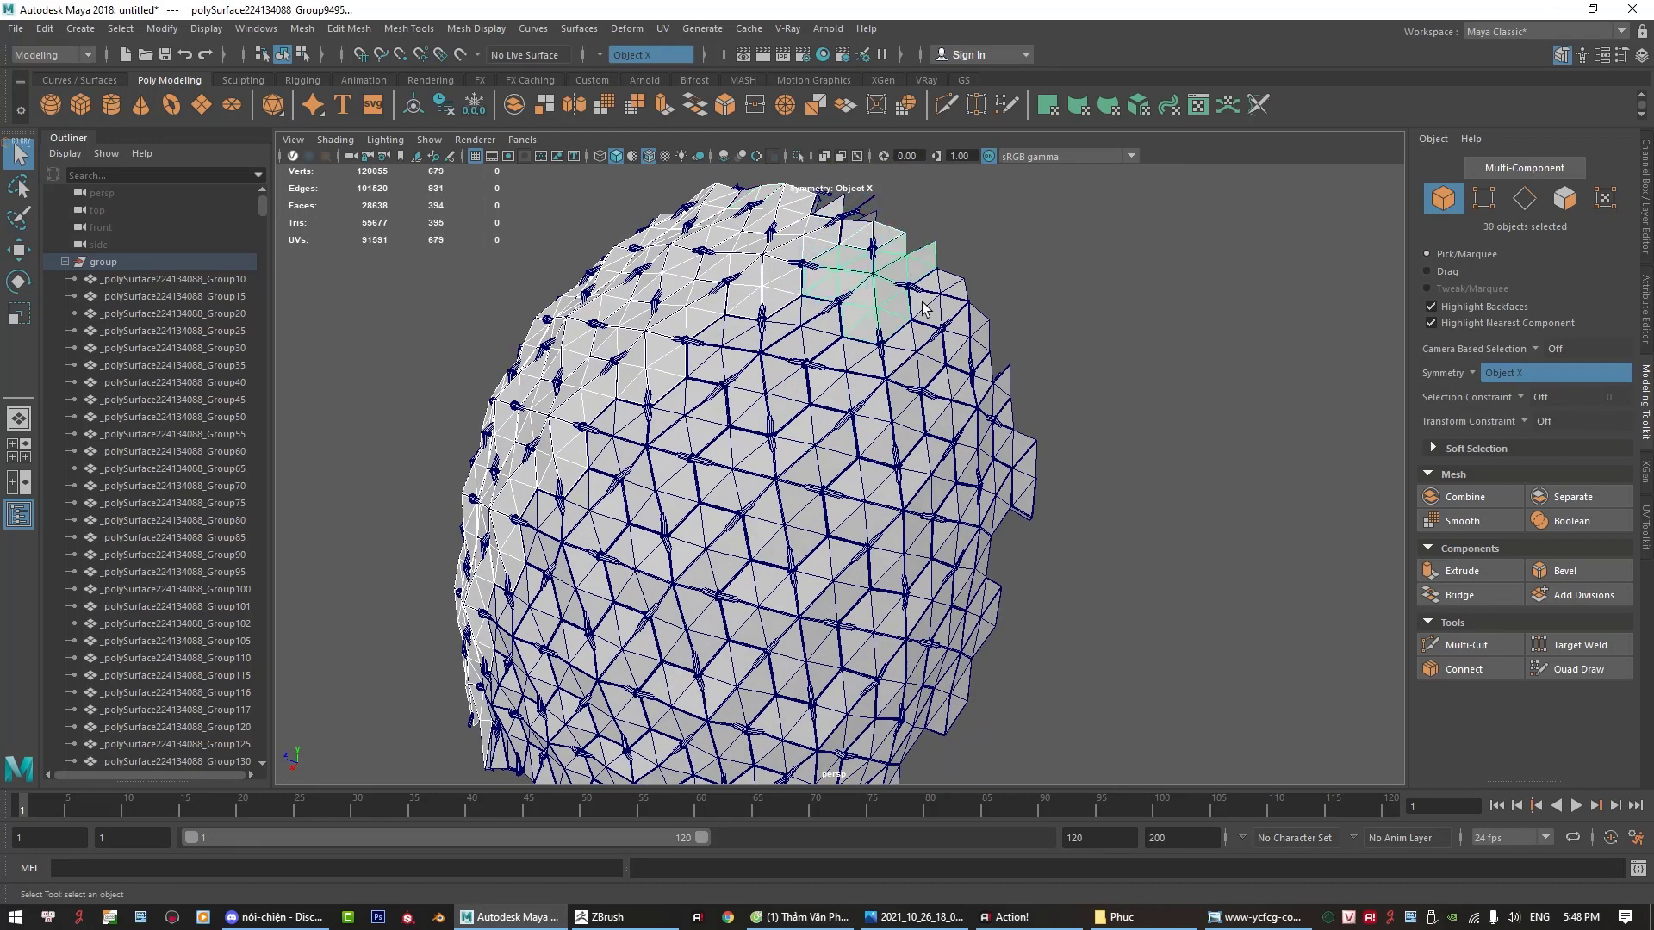
left_click(923, 308, "shift")
Step: Add another batch of hexagonal pieces, orbiting the mesh to reach them
mouse_move(923, 308)
left_mouse_down("alt")
mouse_move(919, 351)
mouse_move(952, 379)
left_mouse_up("alt")
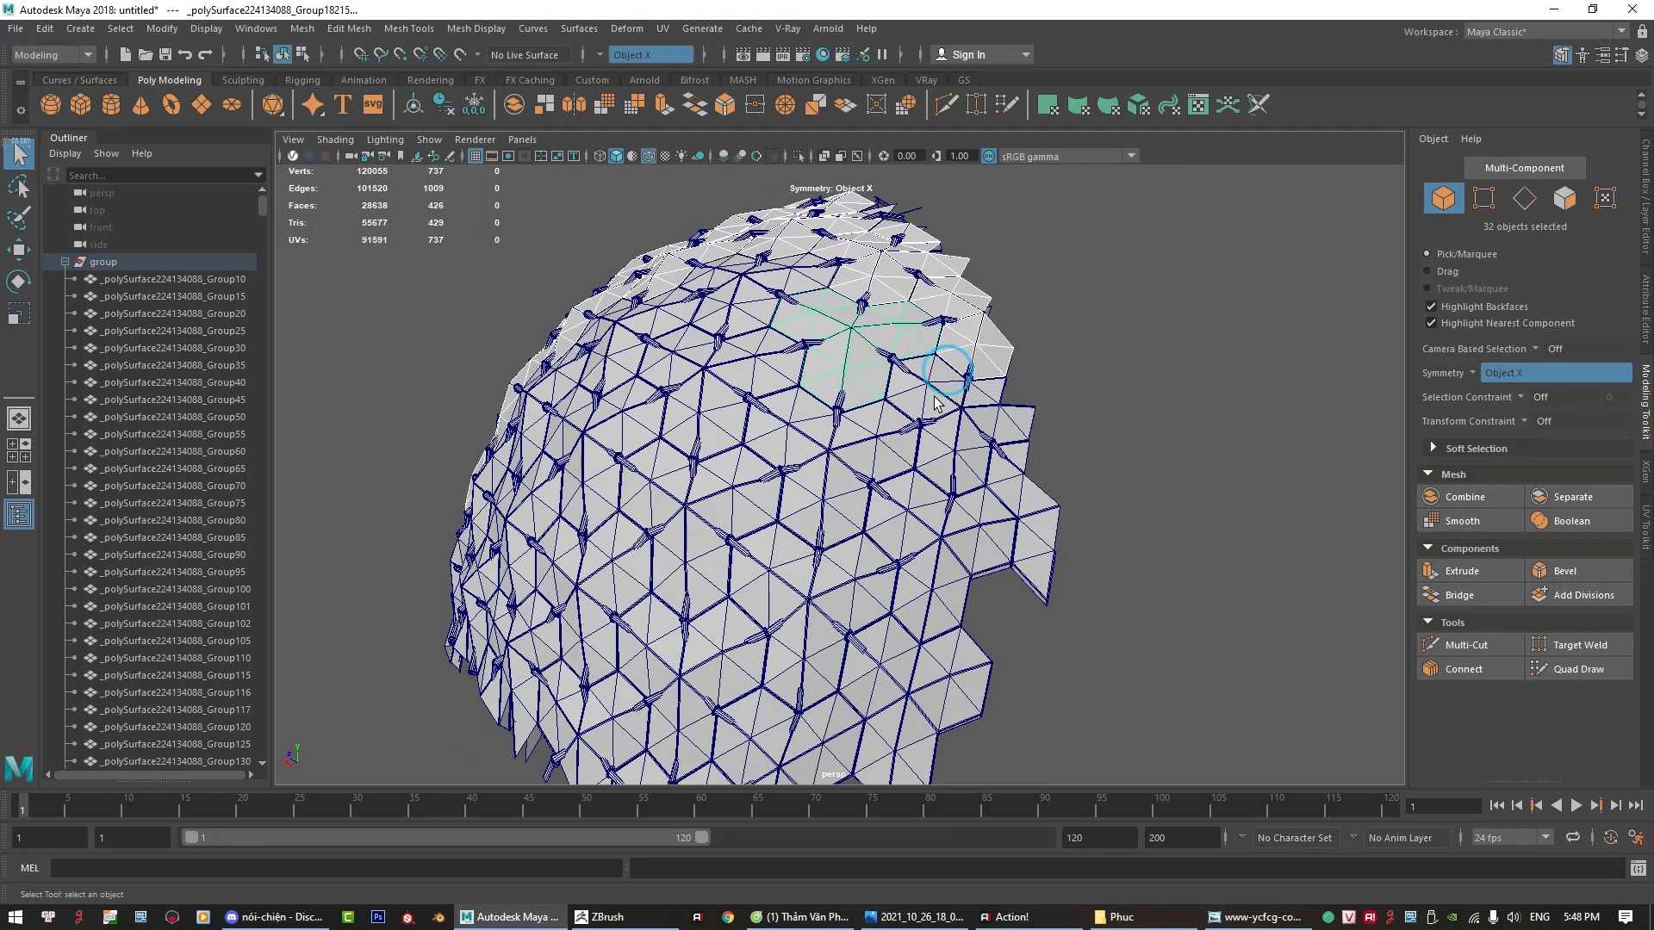
left_click(1000, 431, "shift")
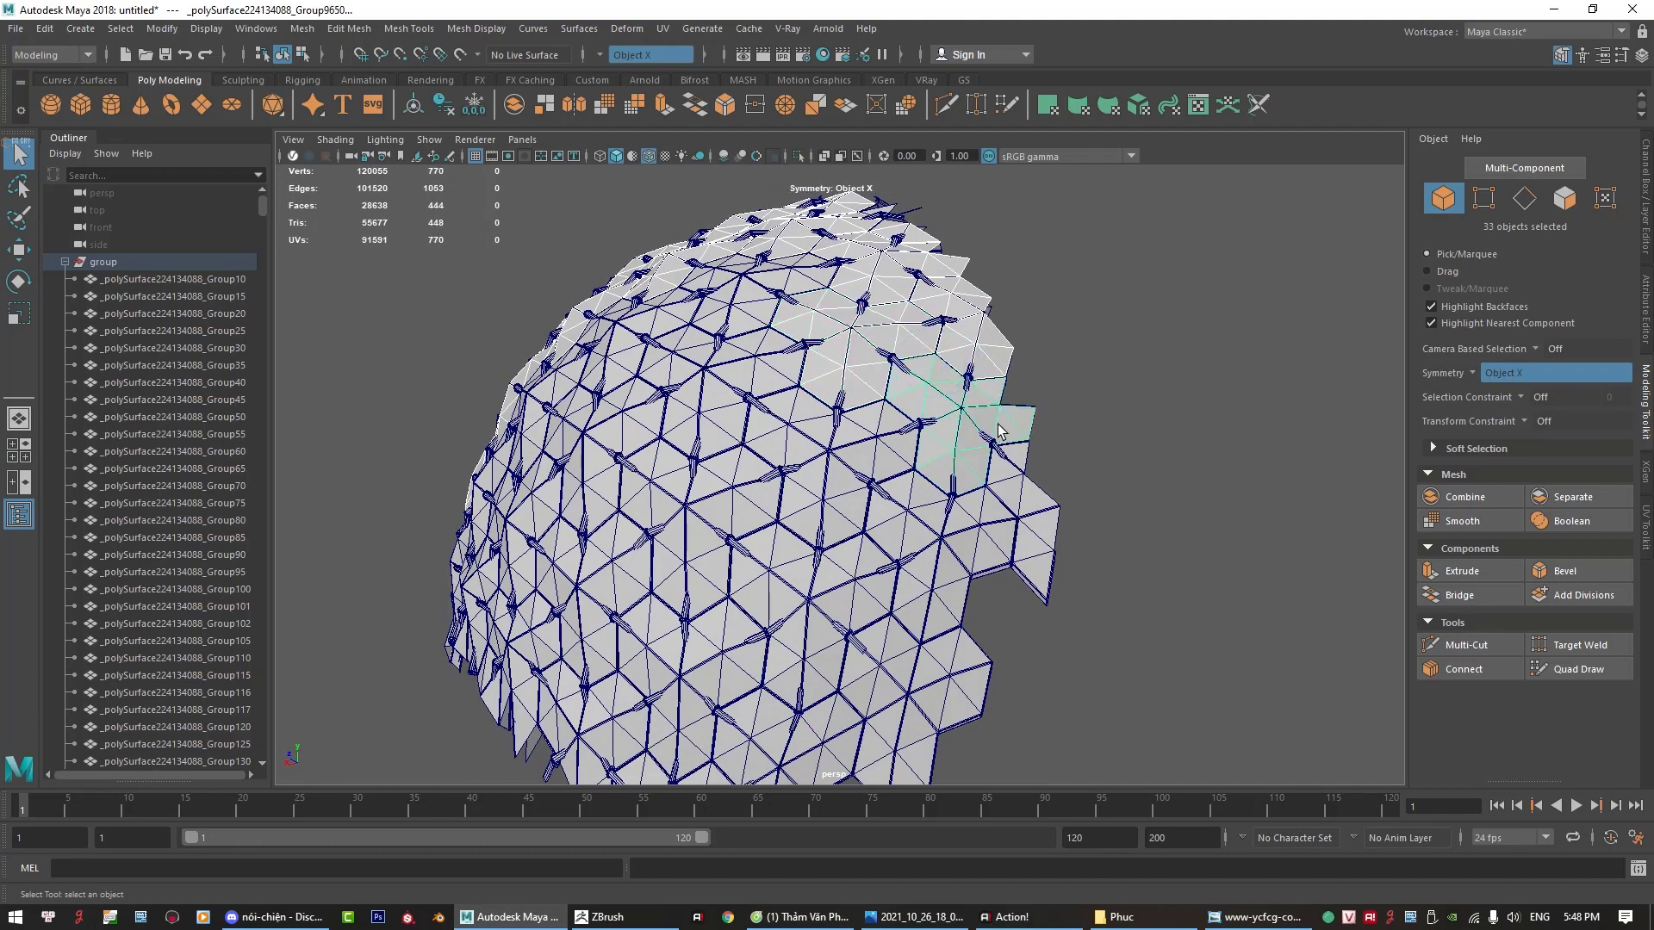
left_click(993, 538, "shift")
left_click(989, 514, "shift")
left_click_drag(989, 514, 930, 527, "alt")
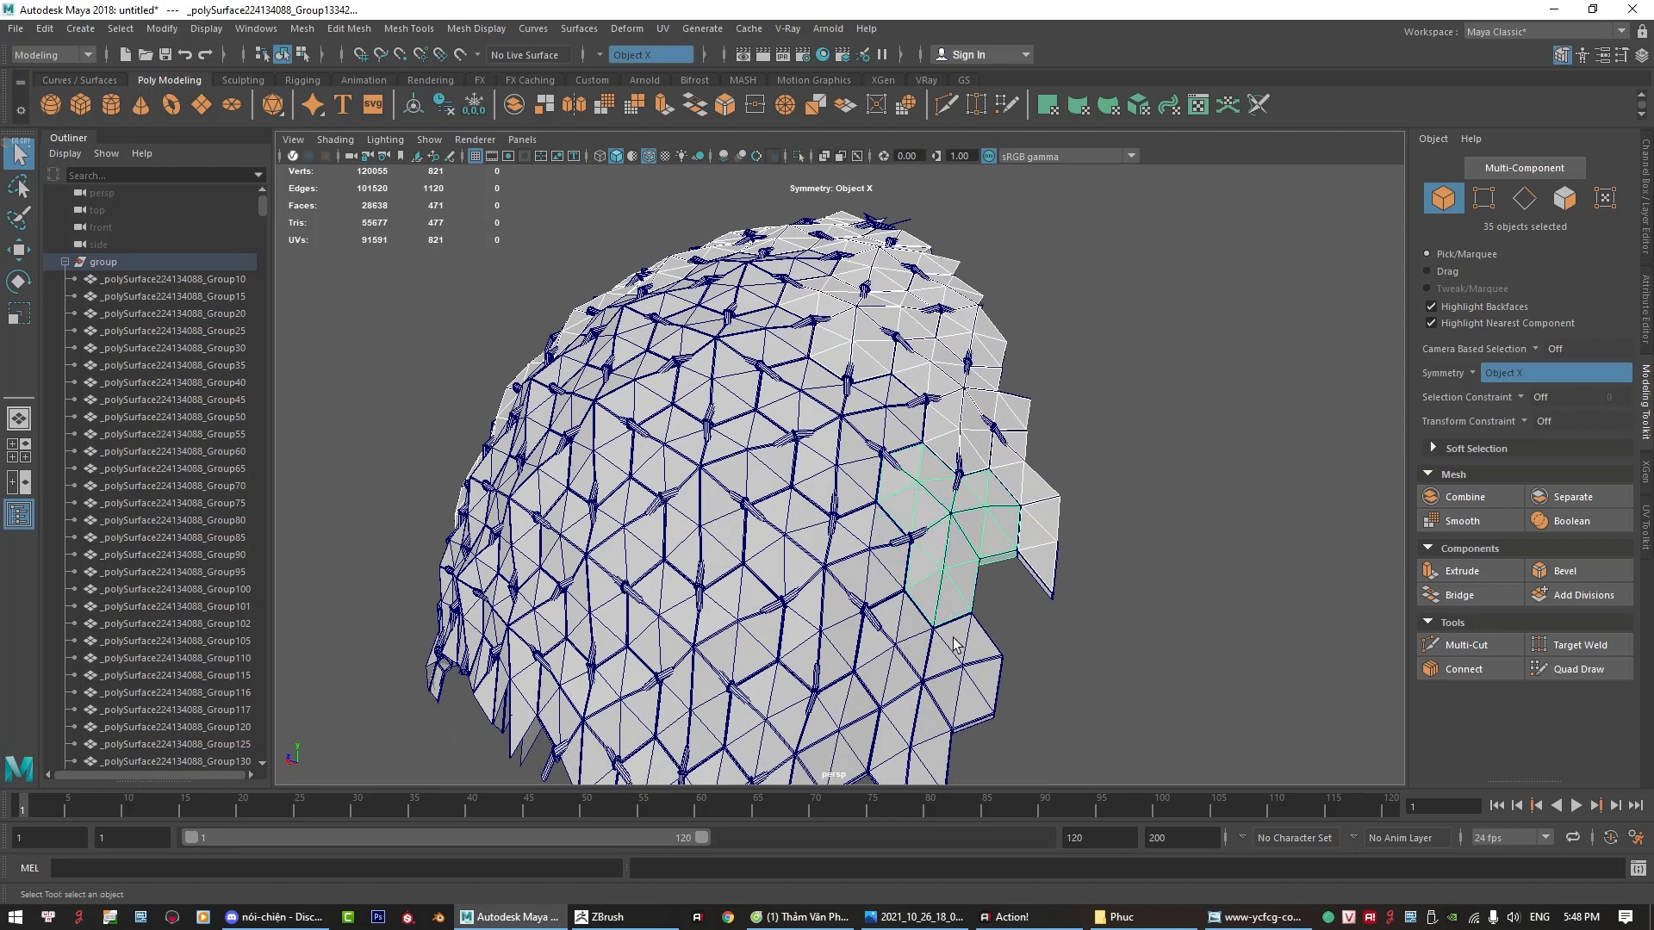
left_click(956, 644, "shift")
mouse_move(957, 645)
left_mouse_down("alt")
mouse_move(887, 588)
mouse_move(814, 655)
left_mouse_up("alt")
left_click(853, 582, "shift")
left_click(792, 573, "shift")
mouse_move(792, 573)
left_mouse_down("alt")
mouse_move(736, 608)
mouse_move(720, 715)
mouse_move(872, 639)
left_mouse_up("alt")
left_click(745, 581, "shift")
left_click(757, 683, "shift")
left_click(870, 508, "shift")
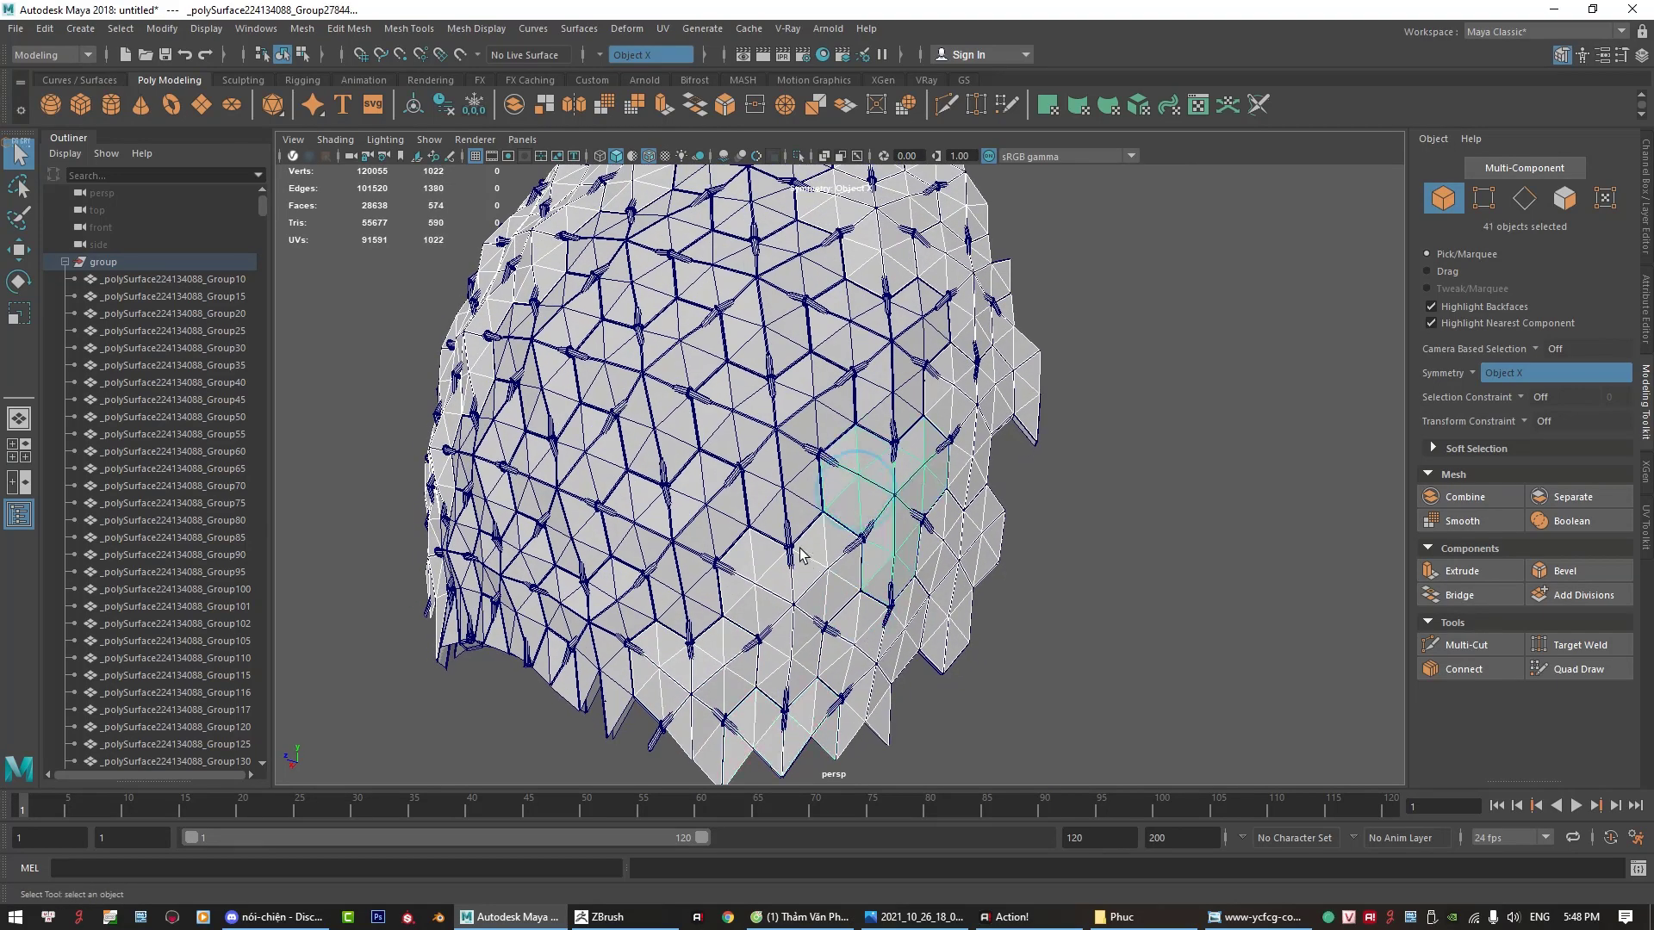
Step: Continue adding hexagonal pieces to the plate selection from new angles
mouse_move(870, 508)
left_mouse_down("alt")
mouse_move(837, 452)
mouse_move(844, 405)
mouse_move(829, 454)
left_mouse_up("alt")
left_click(844, 447, "shift")
left_click(822, 455, "shift")
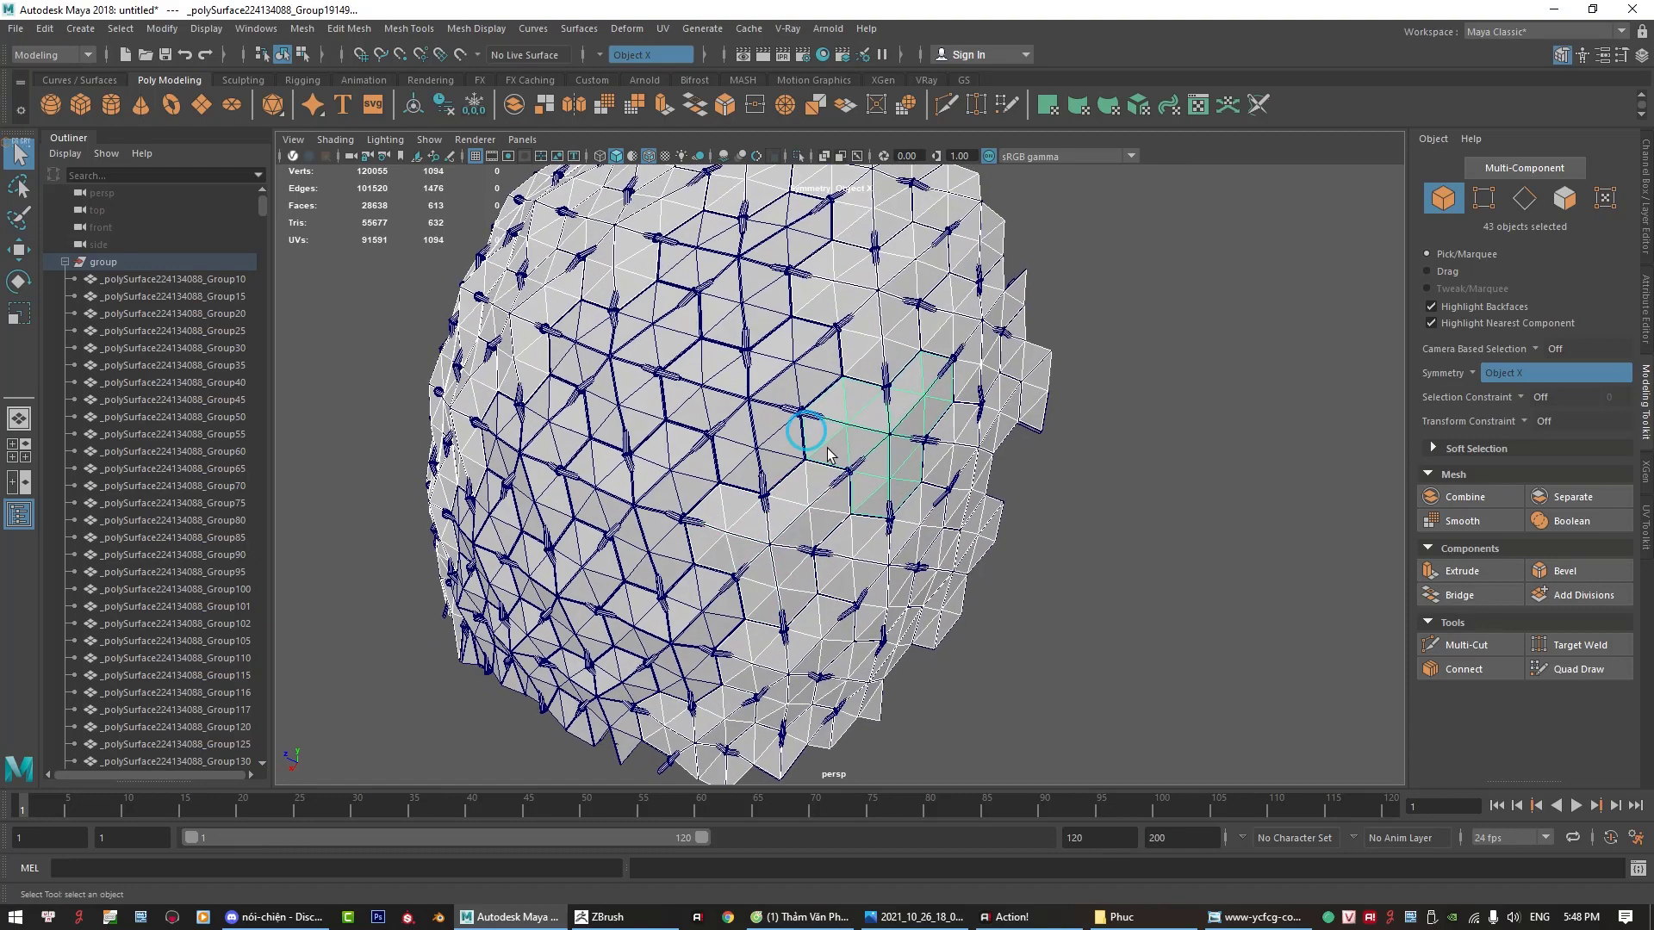
left_click(755, 287, "shift")
left_click_drag(756, 287, 786, 436, "alt")
left_click(790, 370, "shift")
left_click(713, 303, "shift")
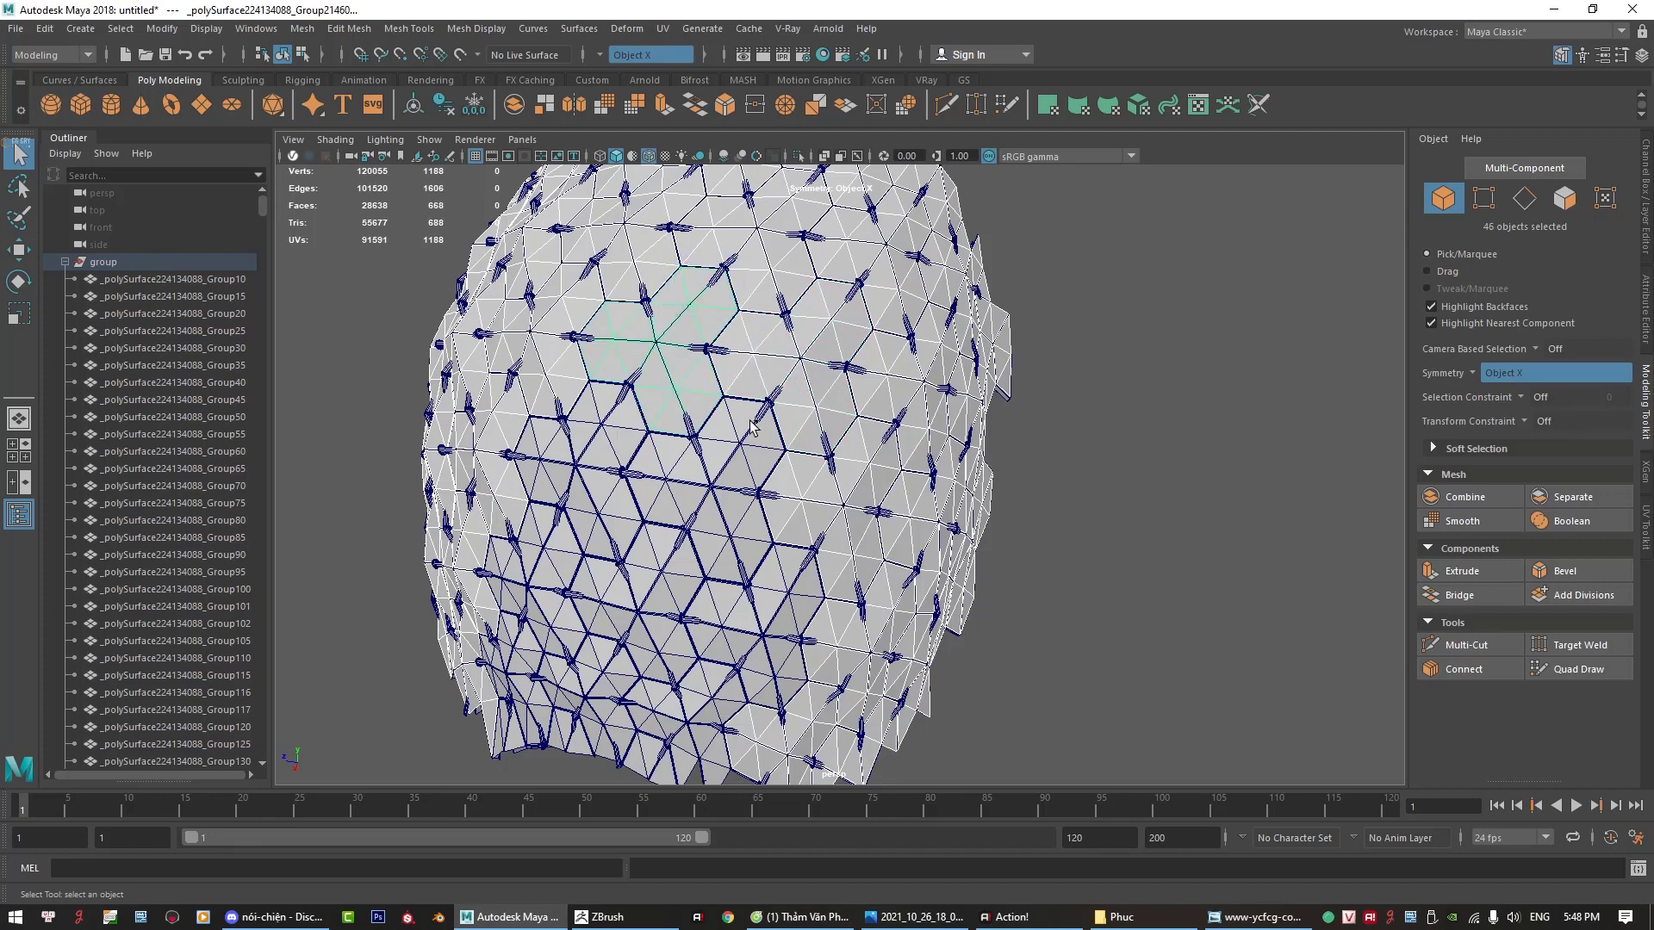
left_click_drag(712, 303, 756, 428, "alt")
left_click(754, 368, "shift")
left_click_drag(755, 367, 818, 476, "alt")
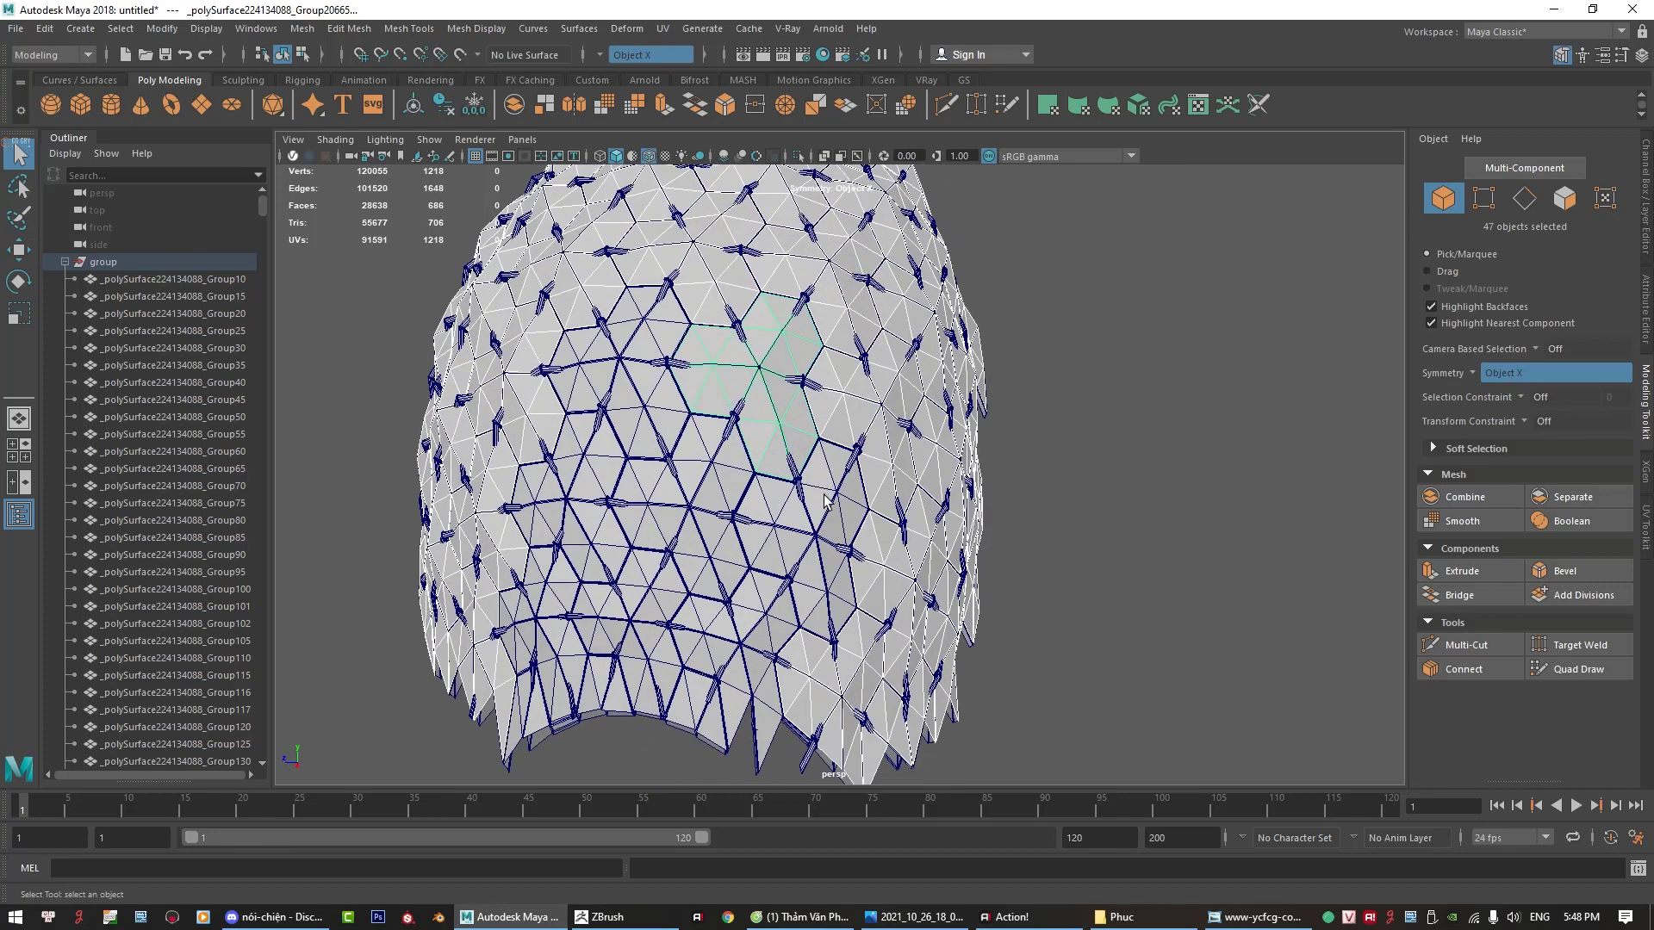
Step: Finish the selection with pieces near the lower border, then orbit to check it
left_click(836, 472, "shift")
mouse_move(836, 472)
left_mouse_down("alt")
mouse_move(749, 543)
mouse_move(872, 518)
left_mouse_up("alt")
left_click(745, 543, "shift")
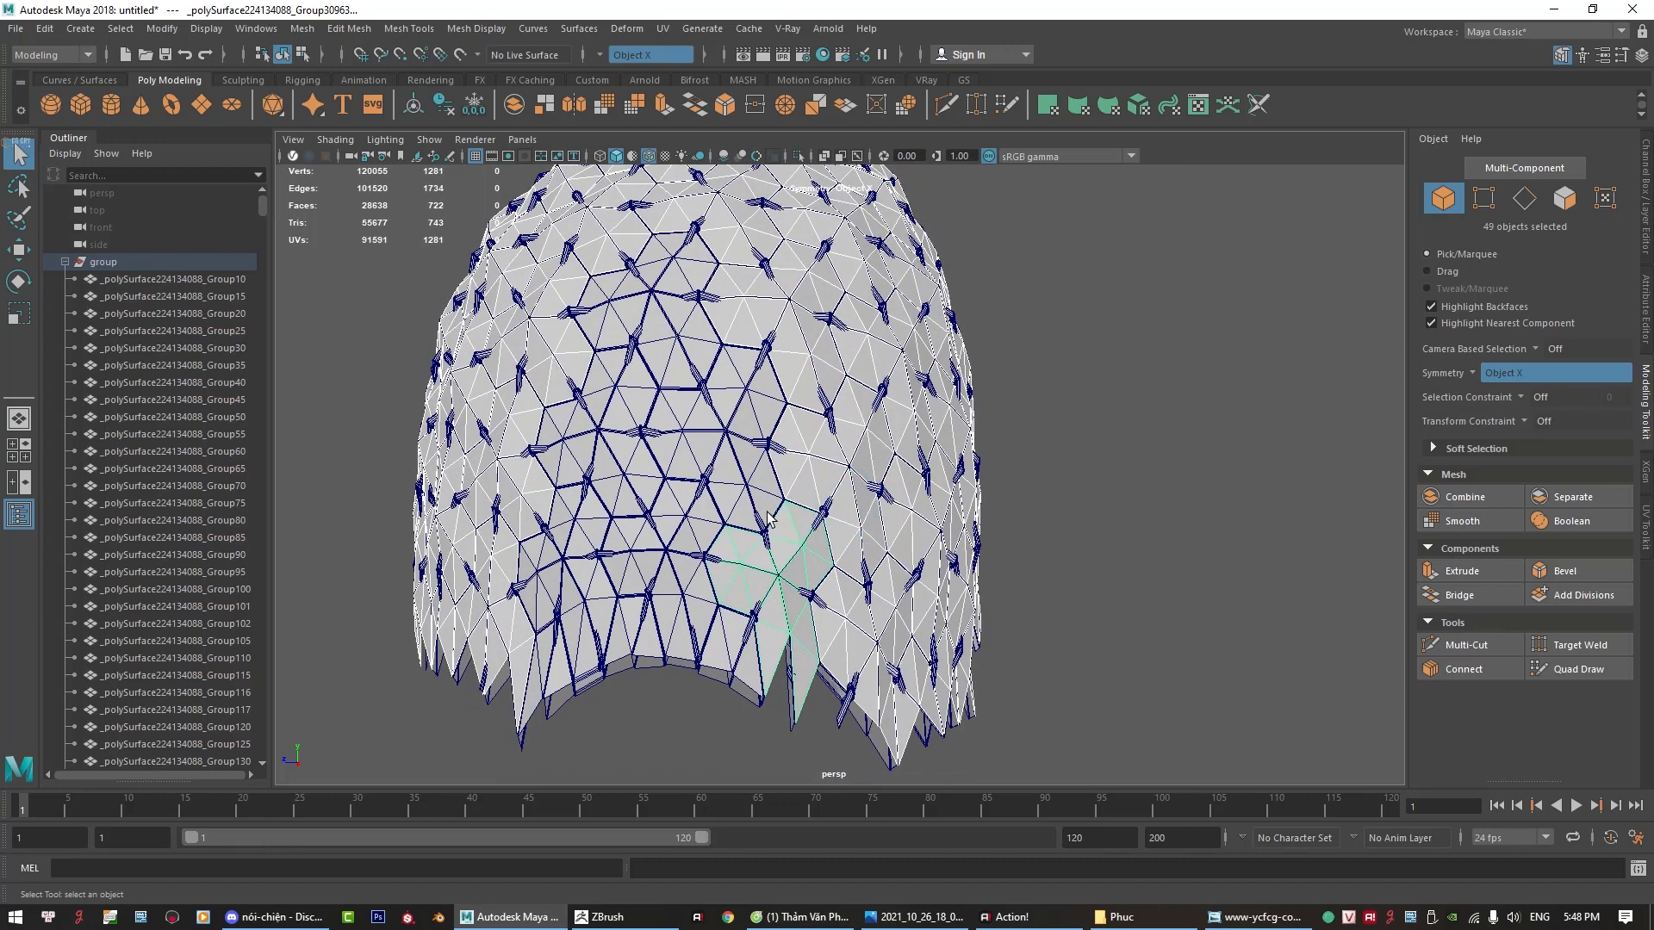
left_click(763, 482, "shift")
left_click_drag(763, 482, 780, 517, "alt")
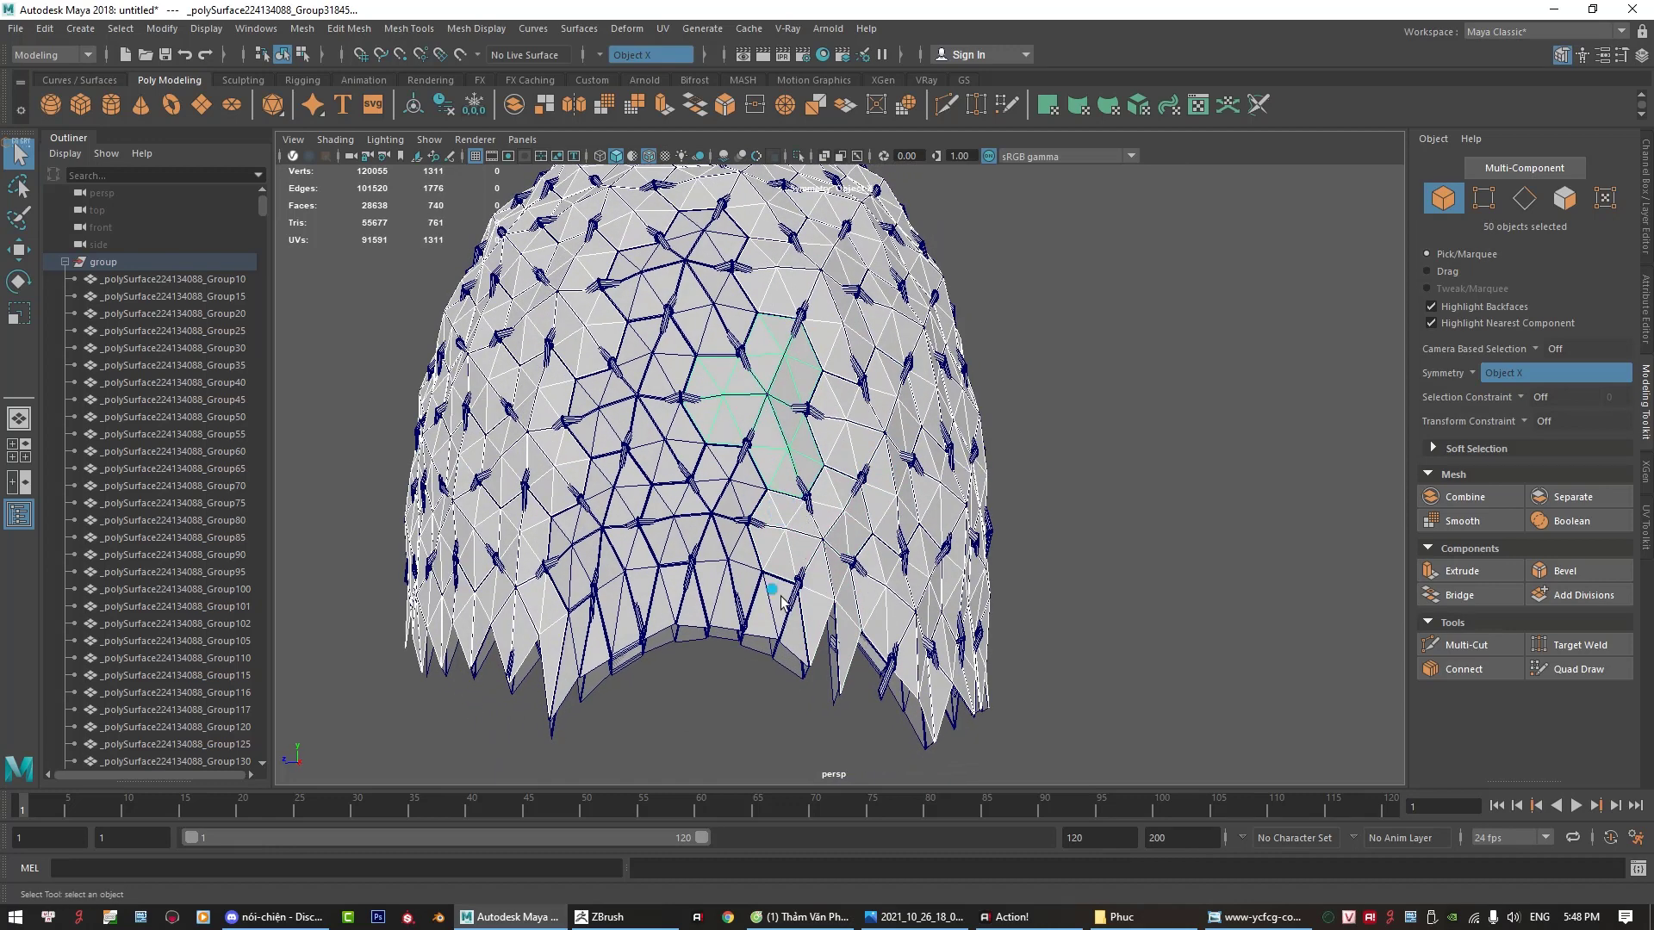
left_click(771, 589, "shift")
mouse_move(771, 589)
left_mouse_down("alt")
mouse_move(780, 560)
mouse_move(752, 606)
mouse_move(780, 621)
left_mouse_up("alt")
left_click(794, 560, "shift")
left_click(750, 583, "shift")
left_click(786, 638, "shift")
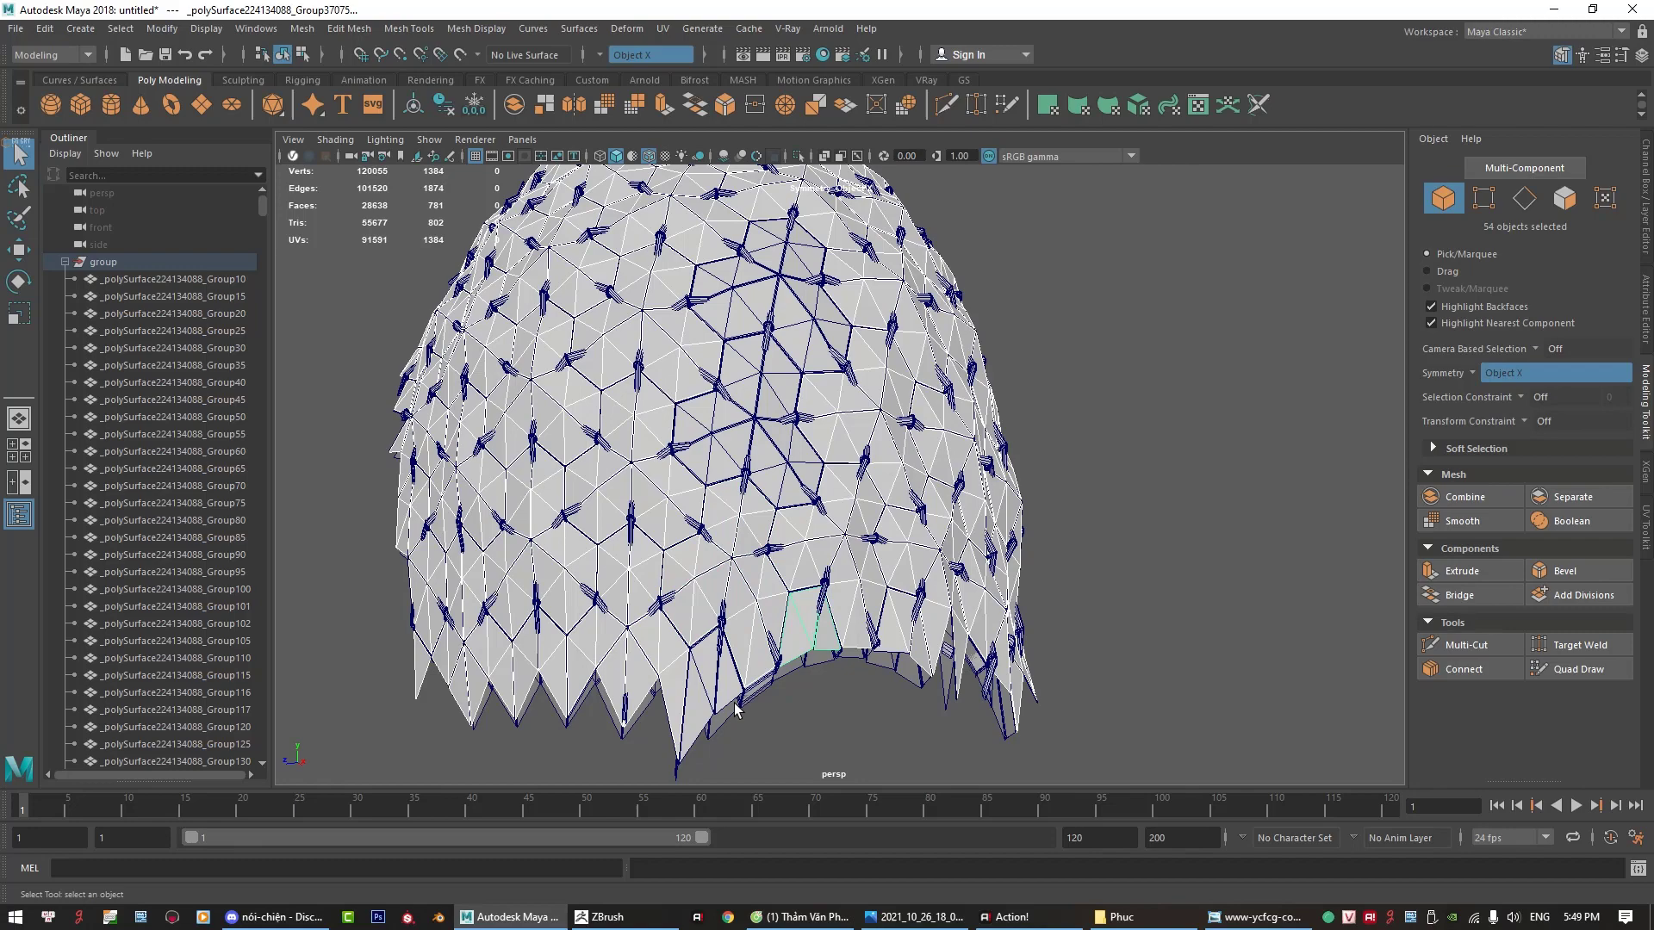
left_click(712, 664, "shift")
left_click_drag(711, 668, 735, 590, "alt")
left_click(737, 554, "shift")
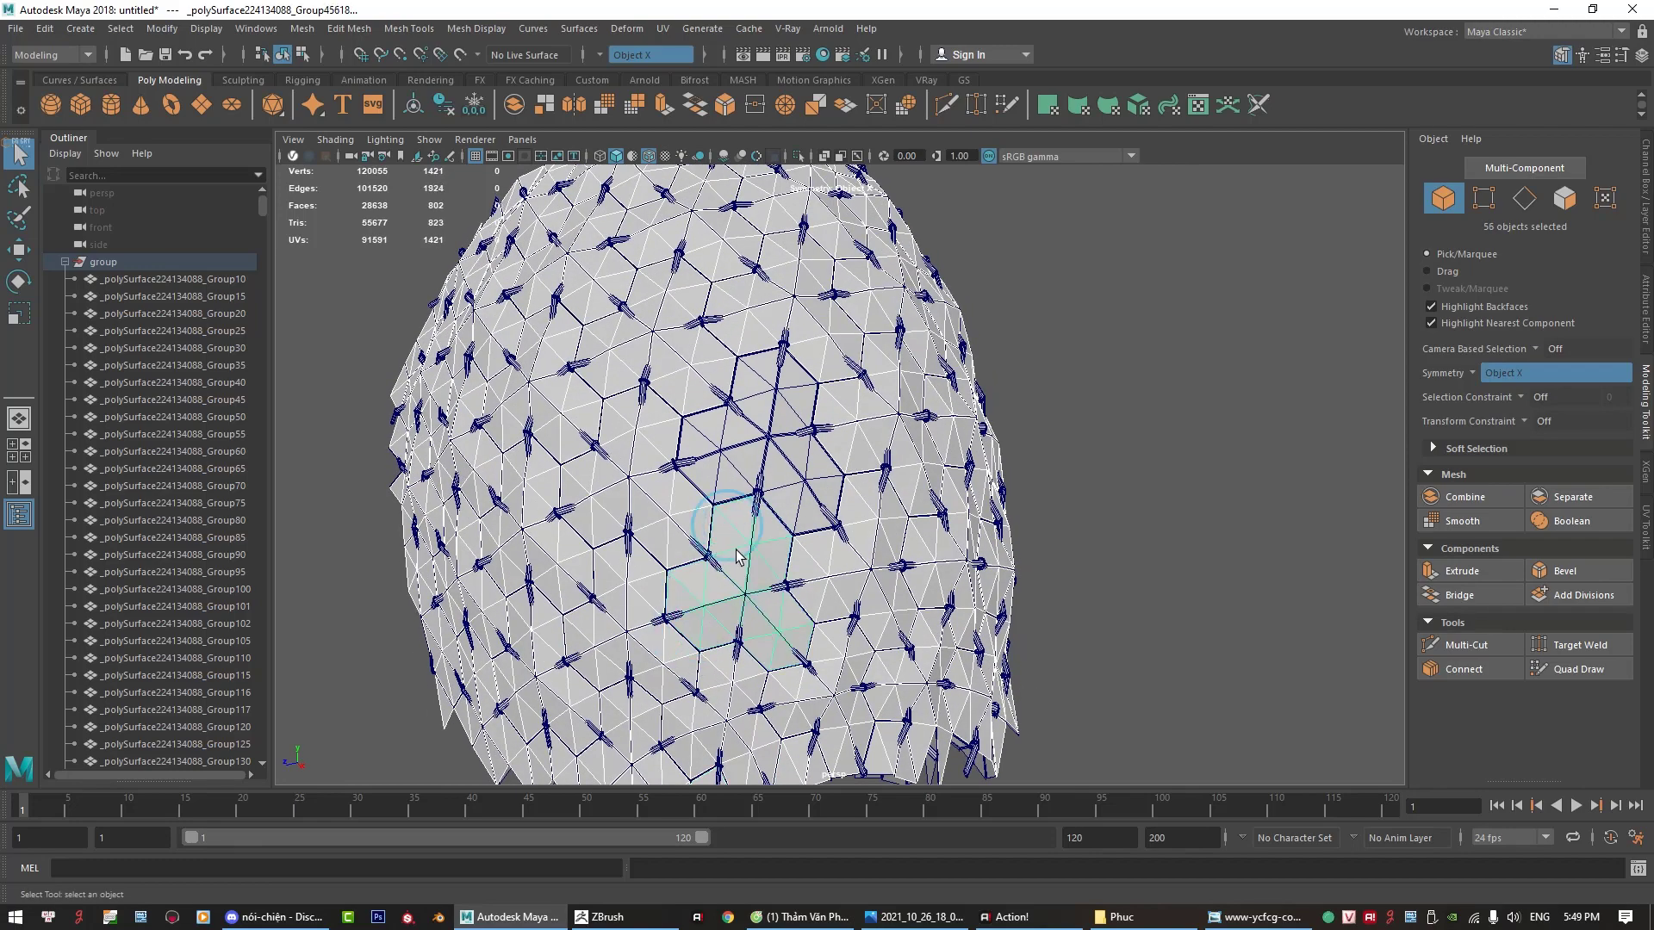
left_click(748, 398, "shift")
mouse_move(775, 472)
left_mouse_down("alt")
mouse_move(797, 527)
mouse_move(831, 499)
mouse_move(708, 551)
left_mouse_up("alt")
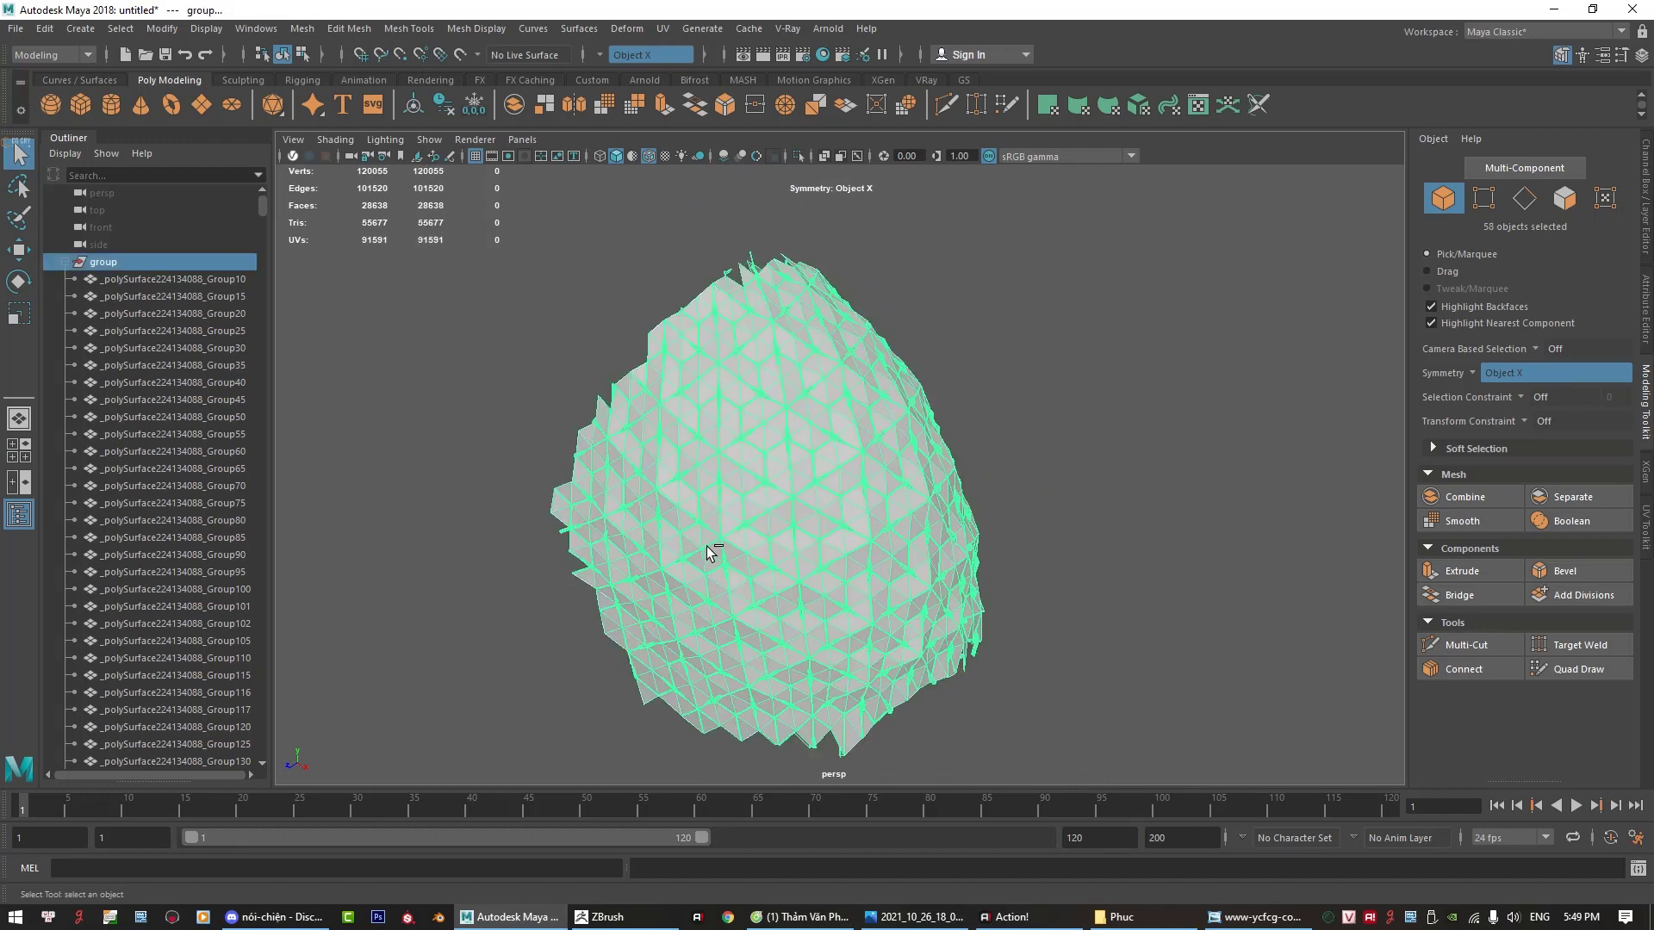
Step: Undo the inverted selection, fix the mirrored picks, and group the 57 pieces into group1
key("ctrl+z")
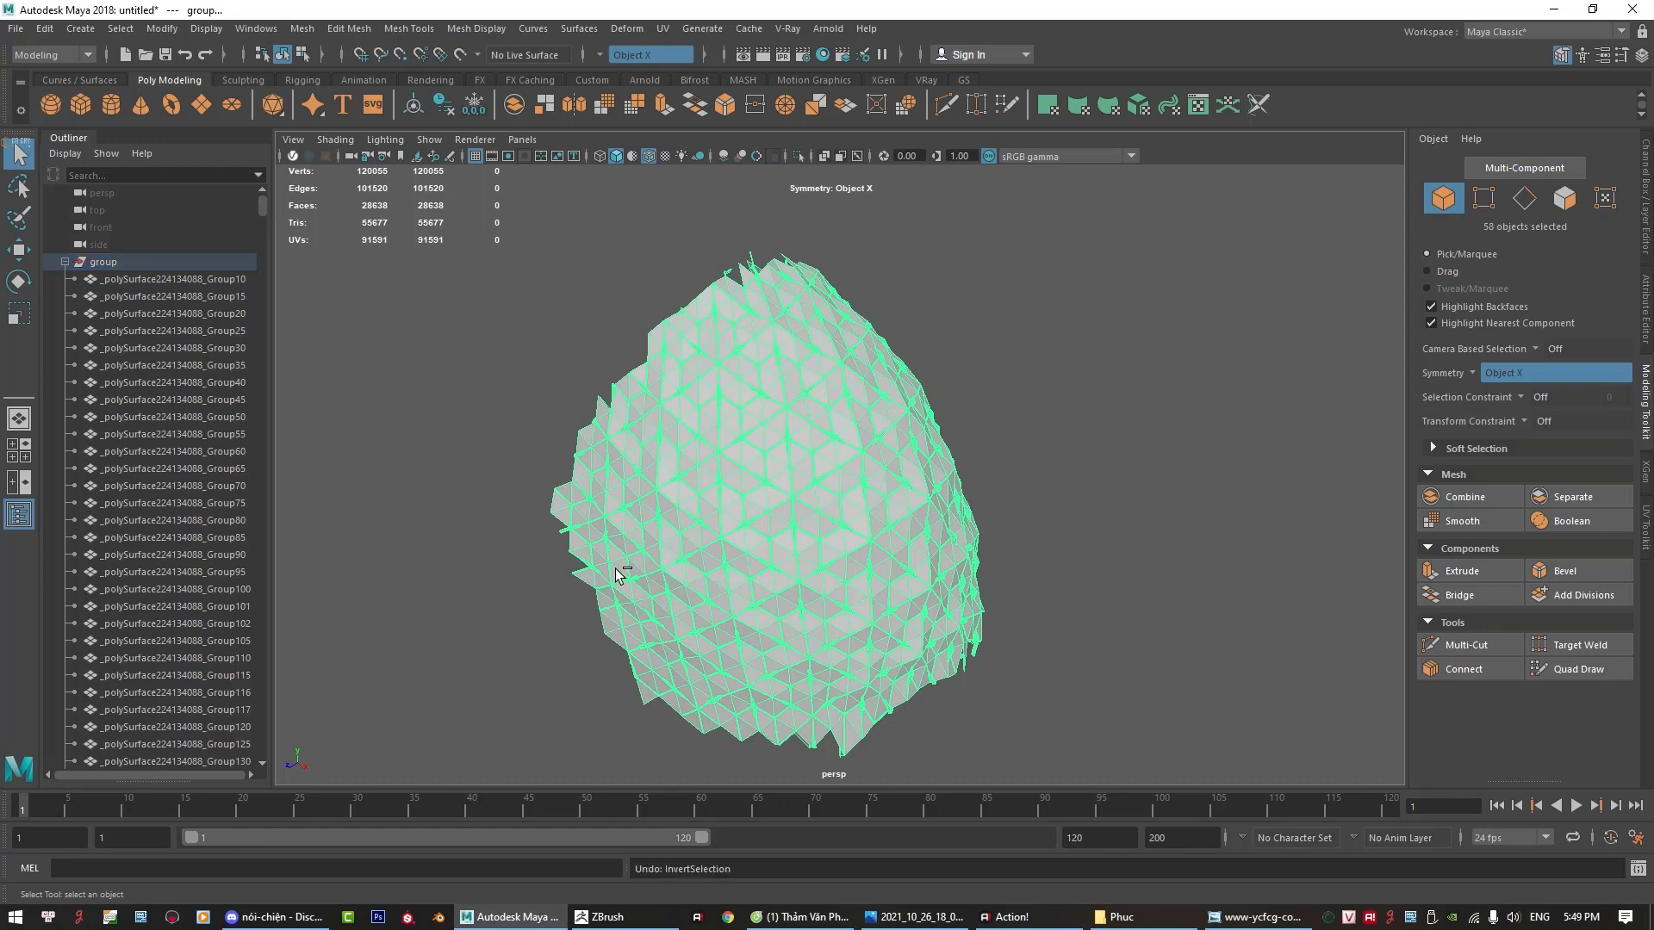
left_click(618, 573, "shift")
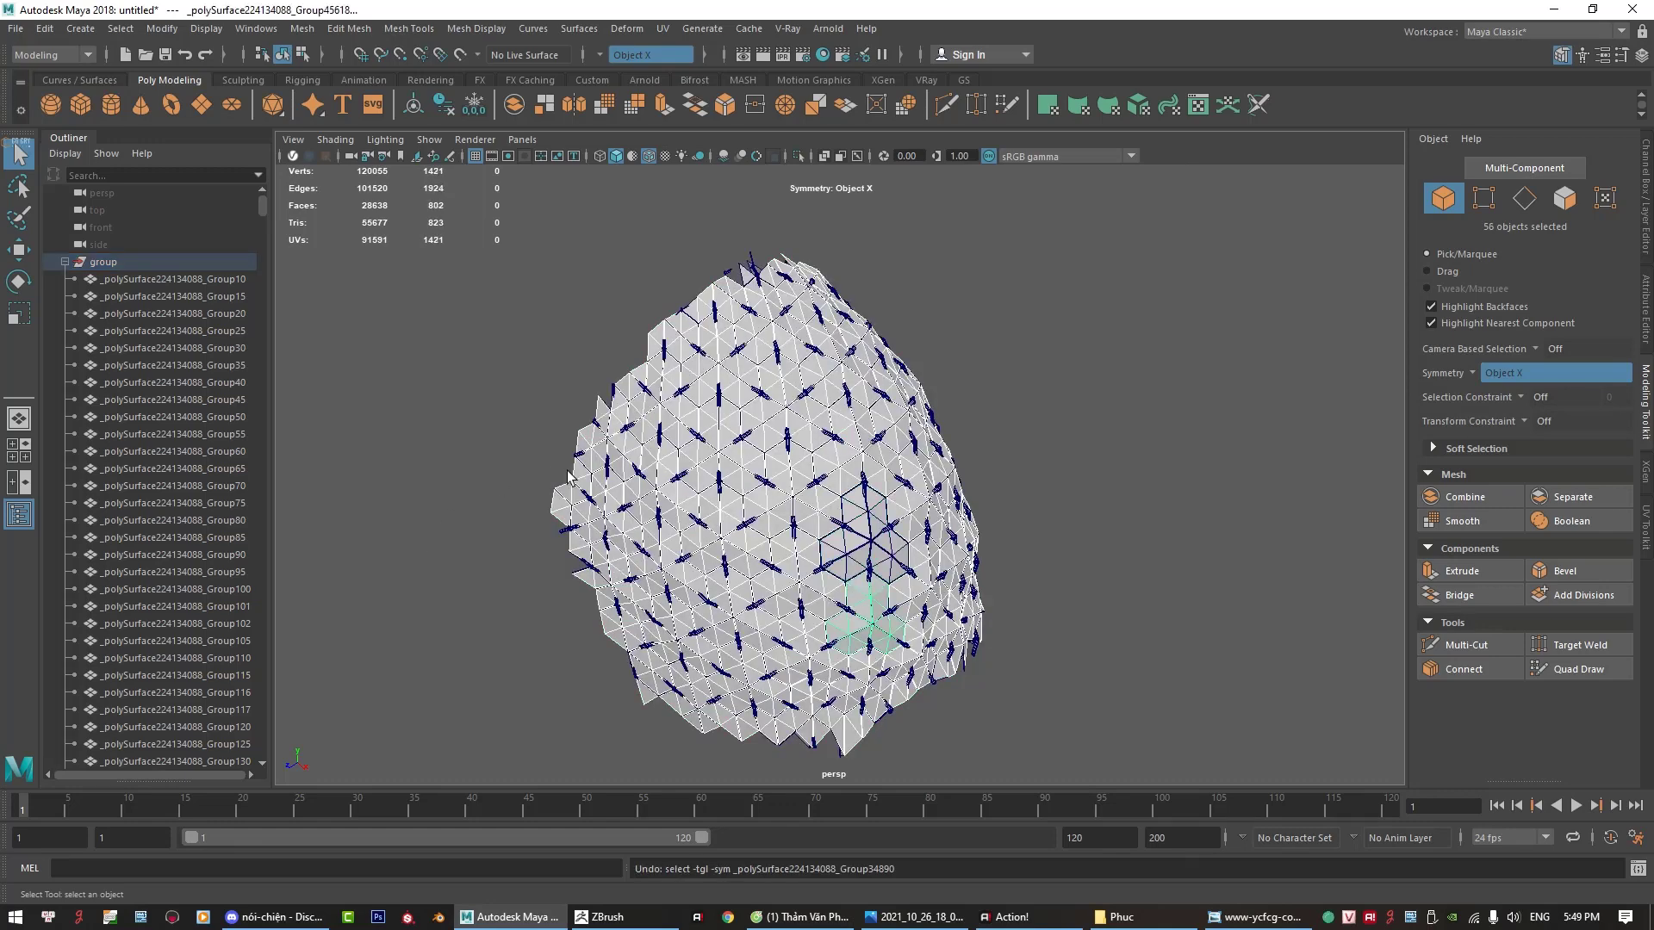
left_click(845, 539, "shift")
left_click_drag(1137, 419, 1143, 397, "alt")
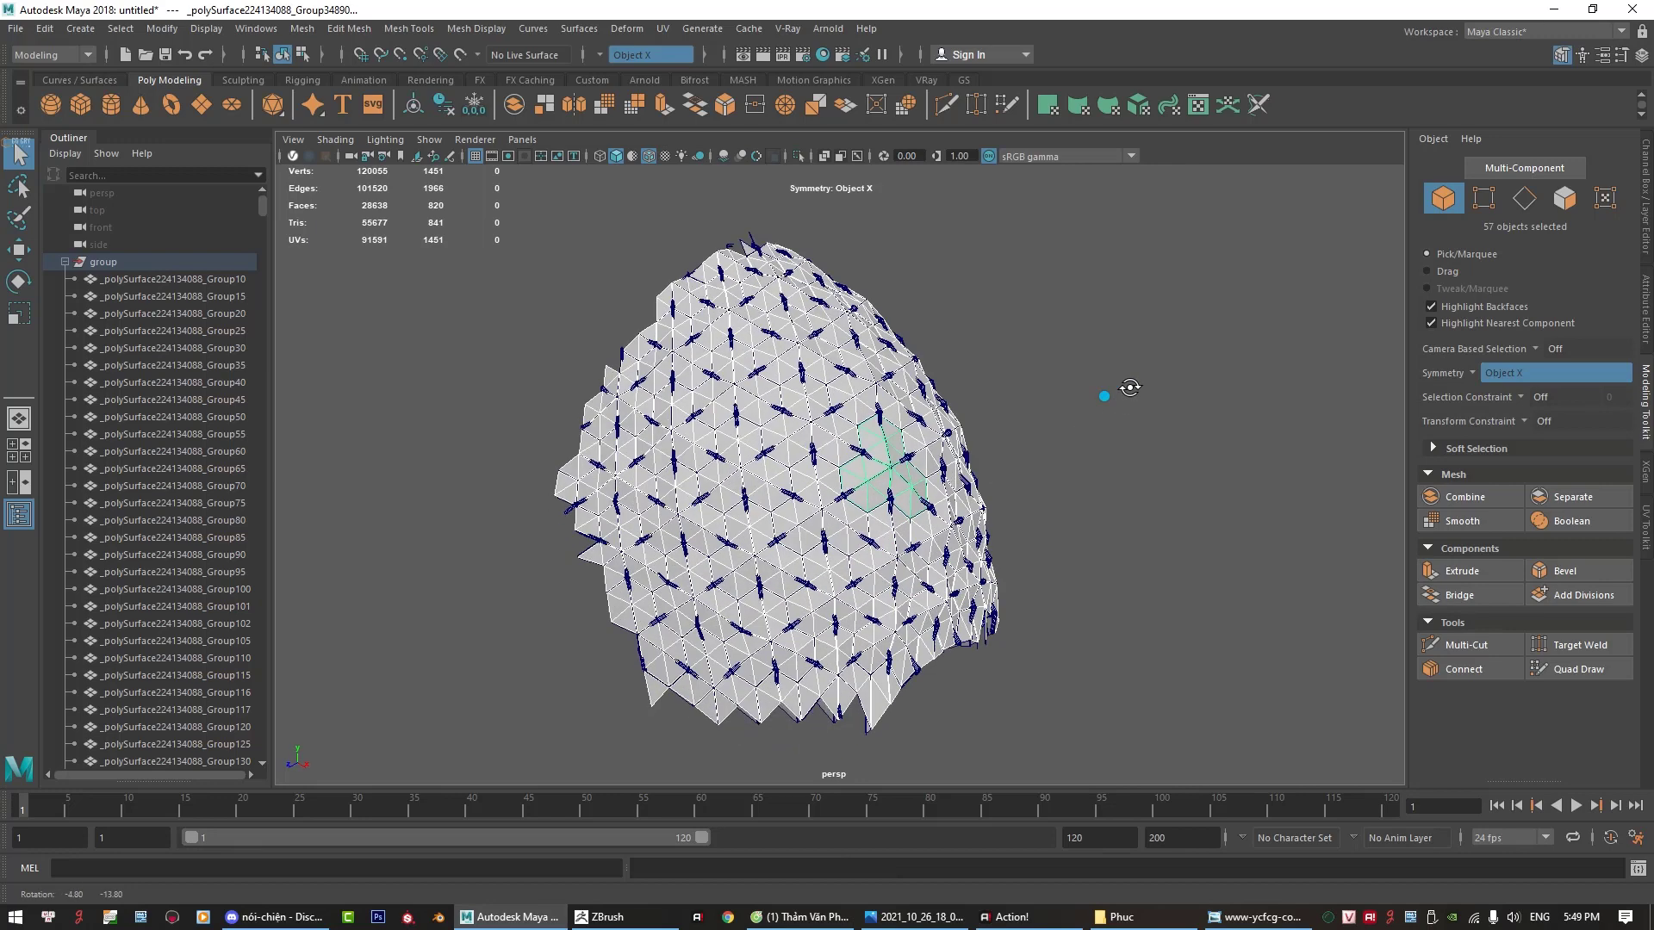
key("ctrl+g")
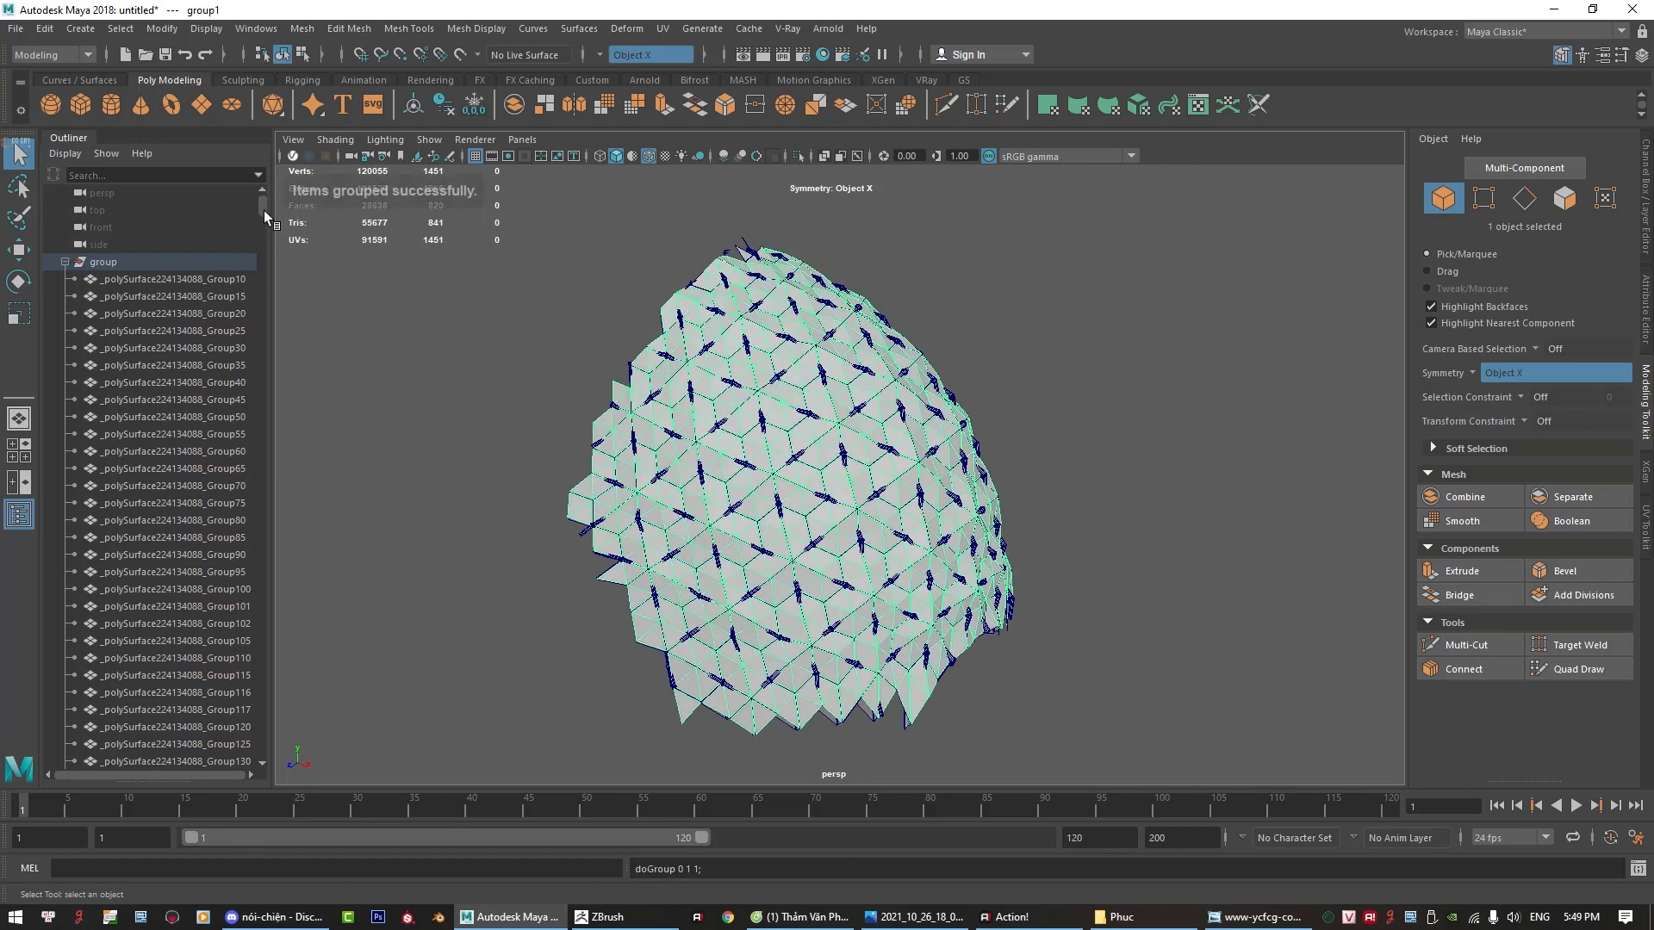
Step: Scroll the Outliner and select the leftover ZBrush default mesh entry
left_click_drag(262, 214, 273, 762)
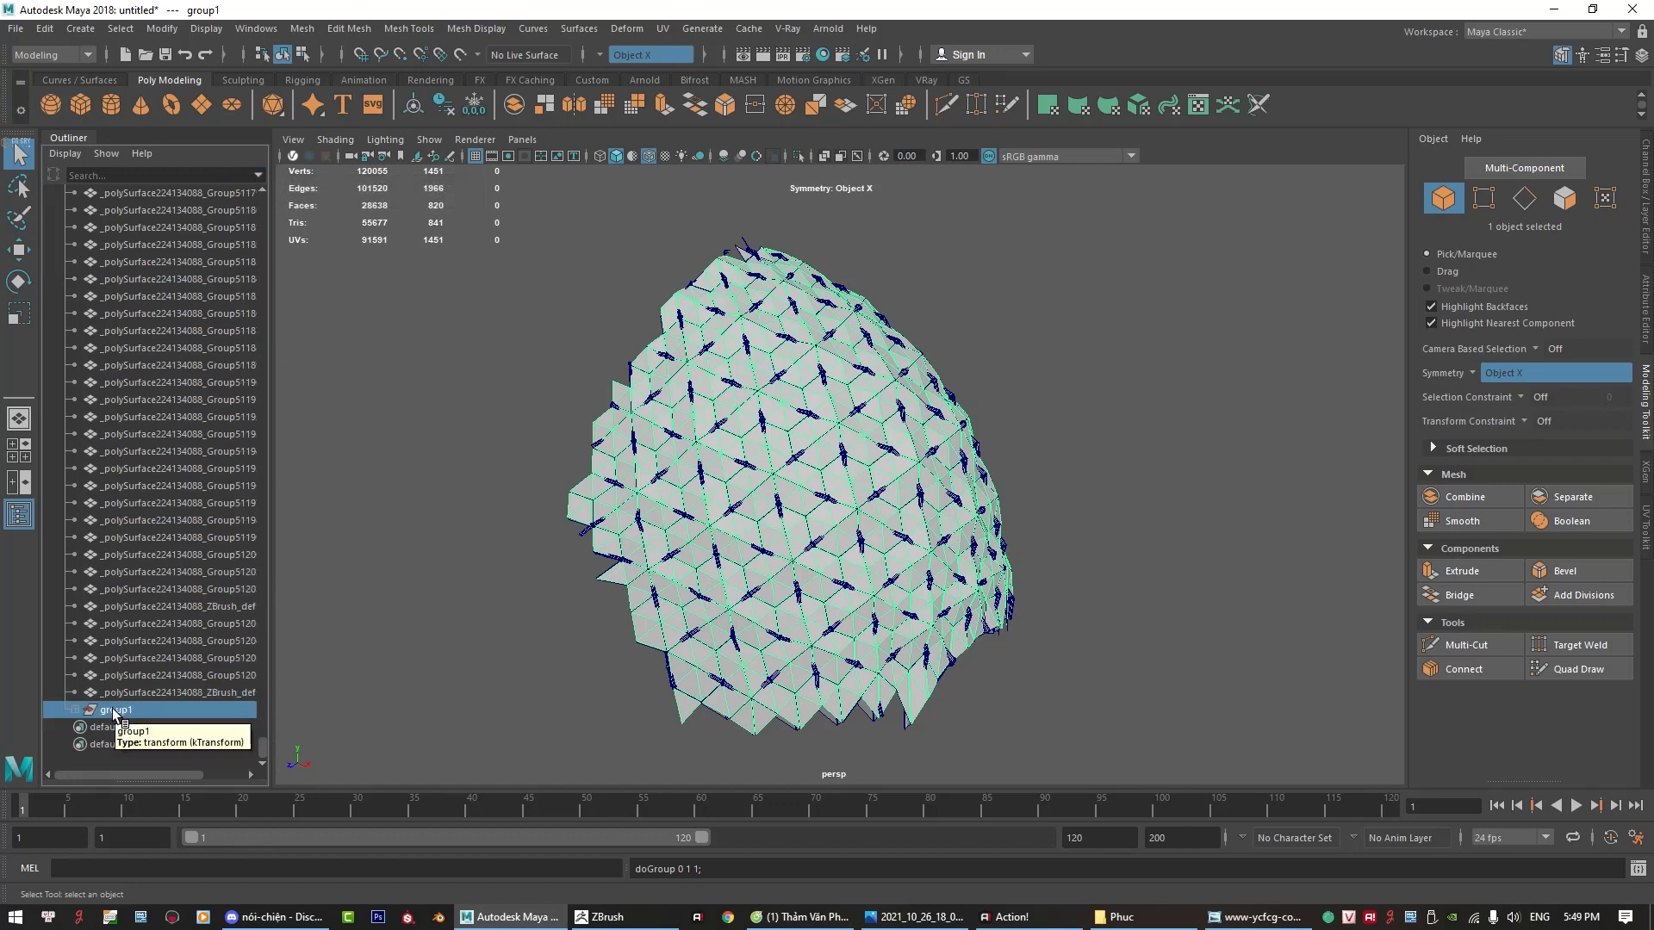
middle_click_drag(113, 723, 130, 686)
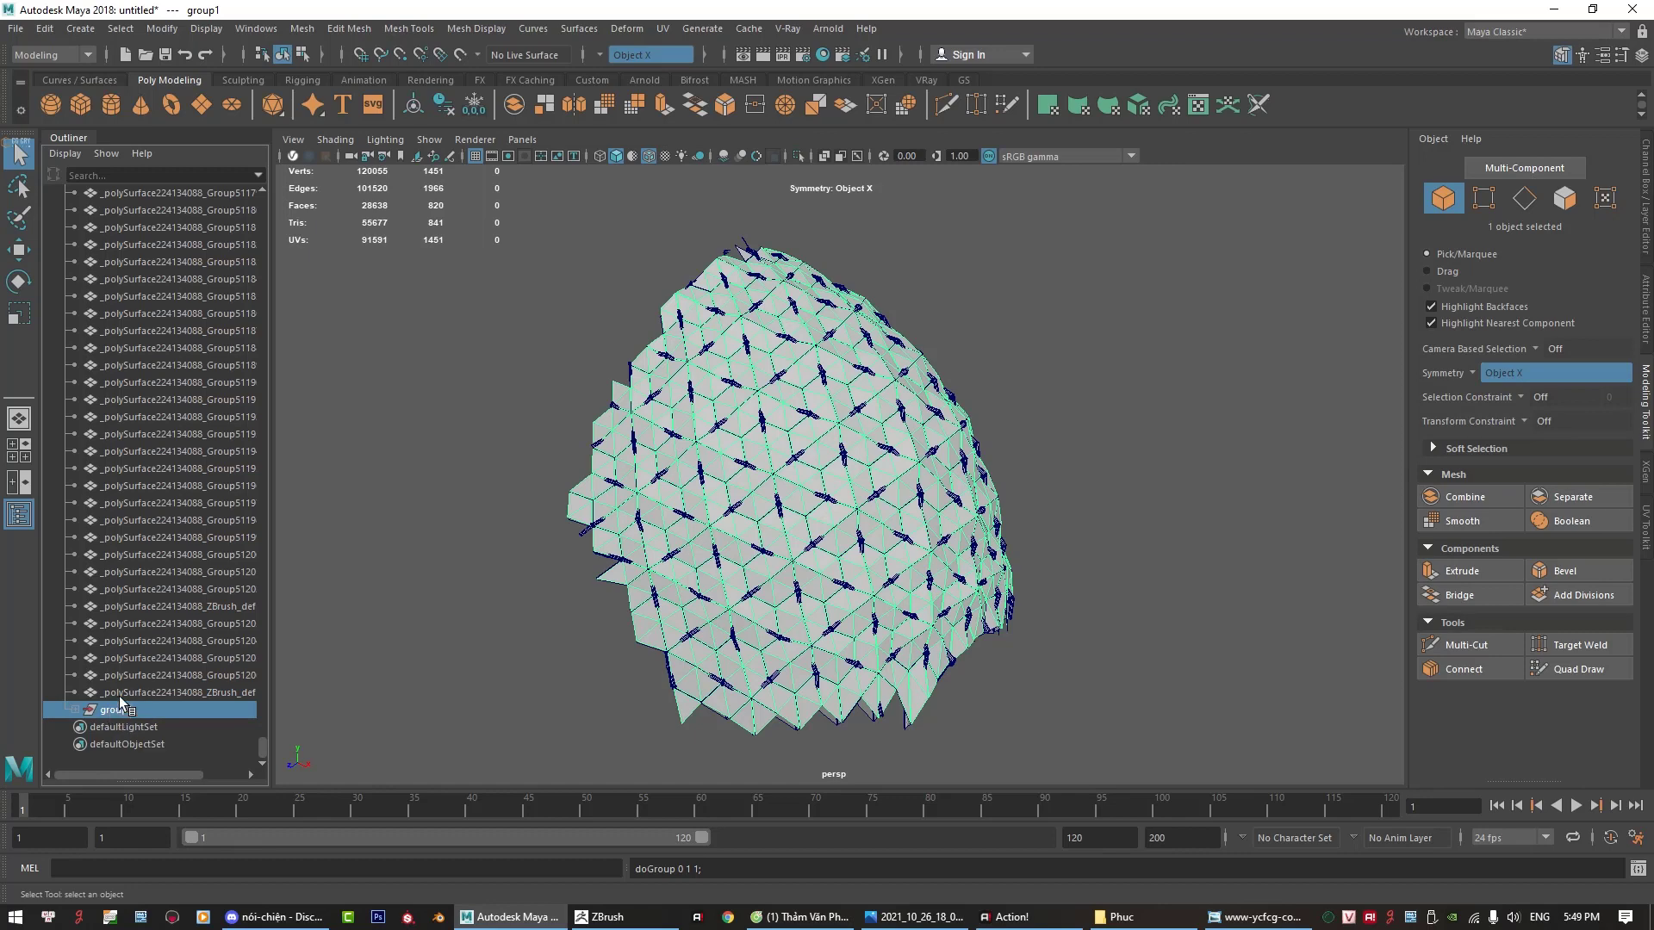
left_click(117, 692)
left_click_drag(262, 746, 263, 172)
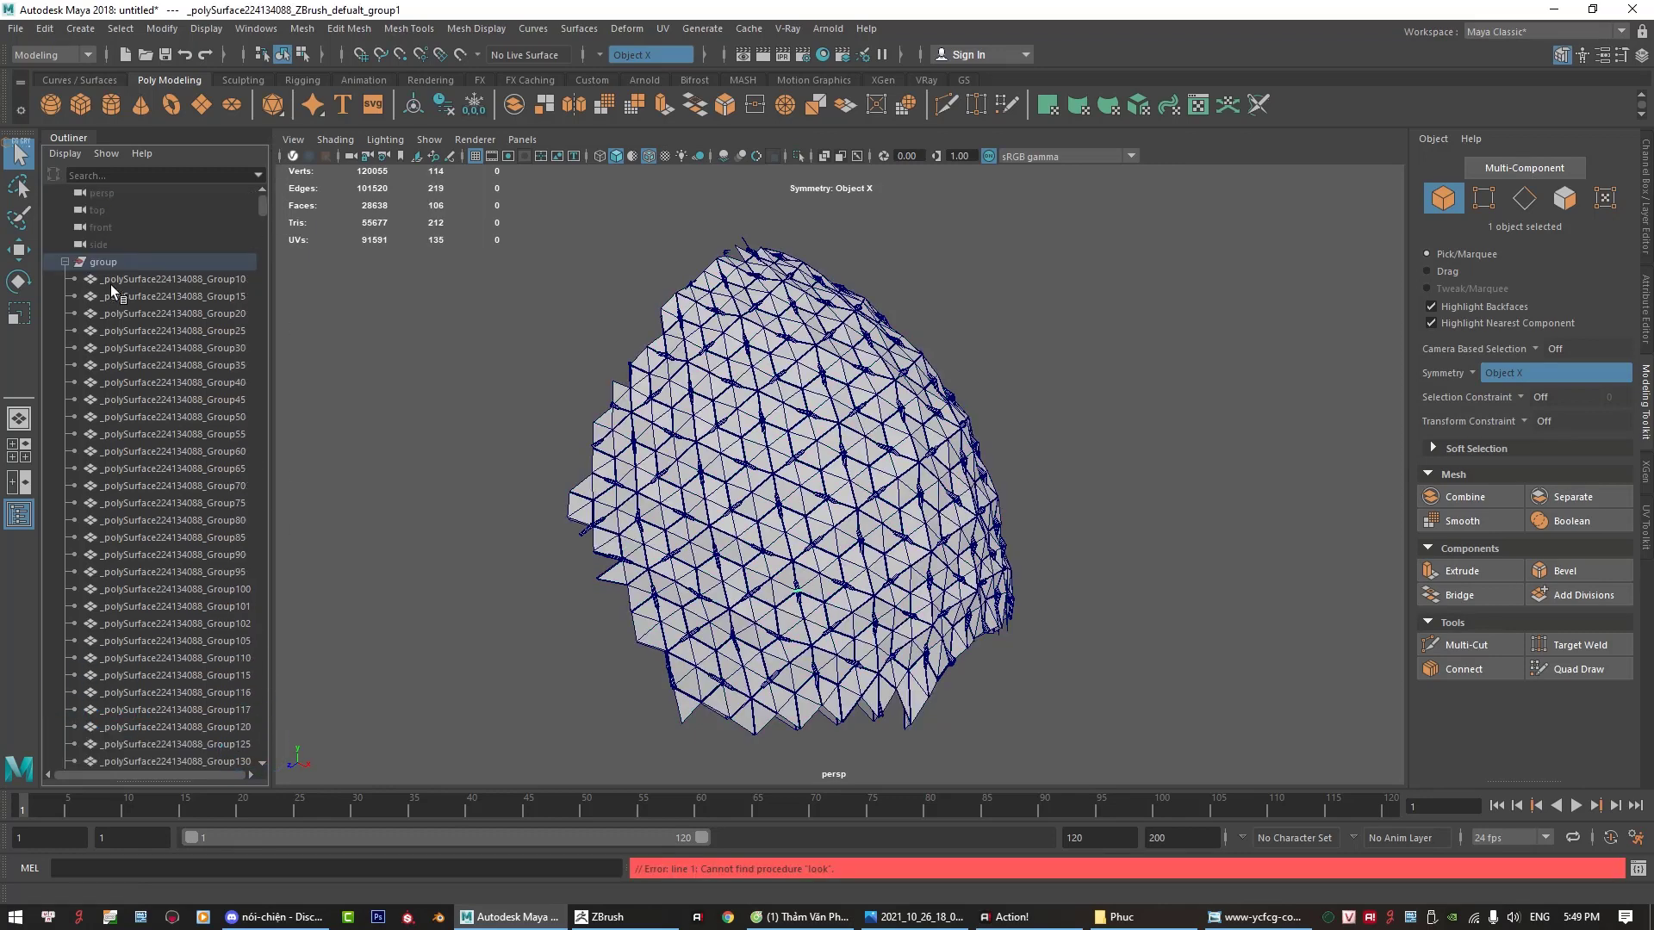
Step: Select the original group with its loose pieces in the Outliner, then switch to ZBrush
left_click(105, 262)
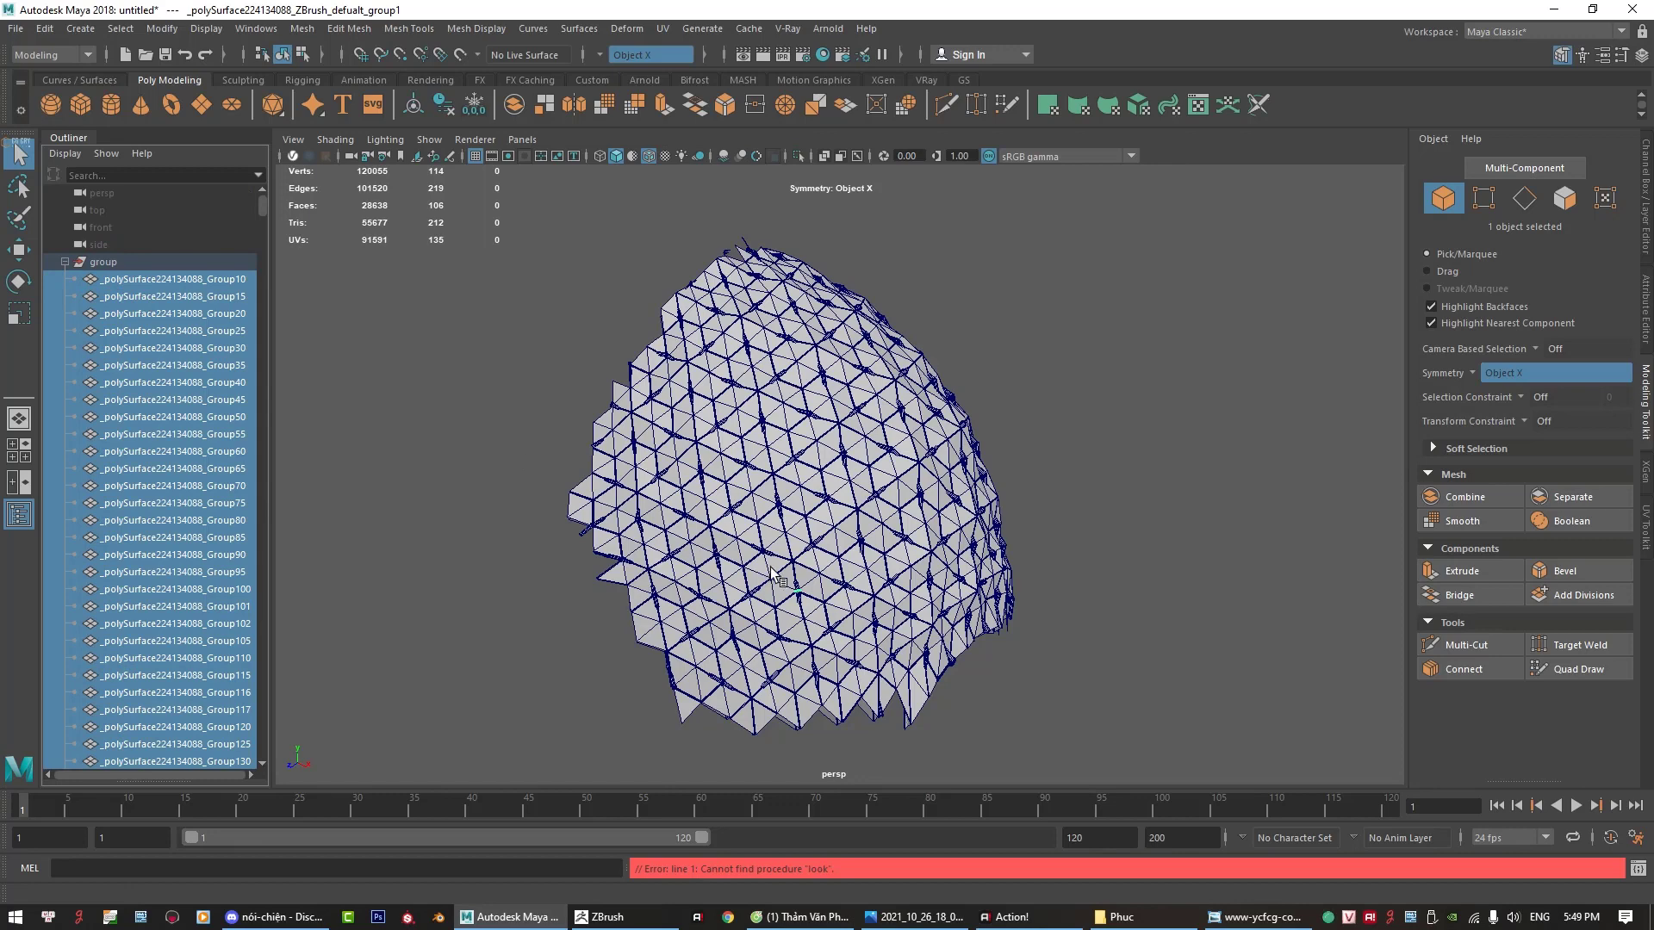
left_click(642, 924)
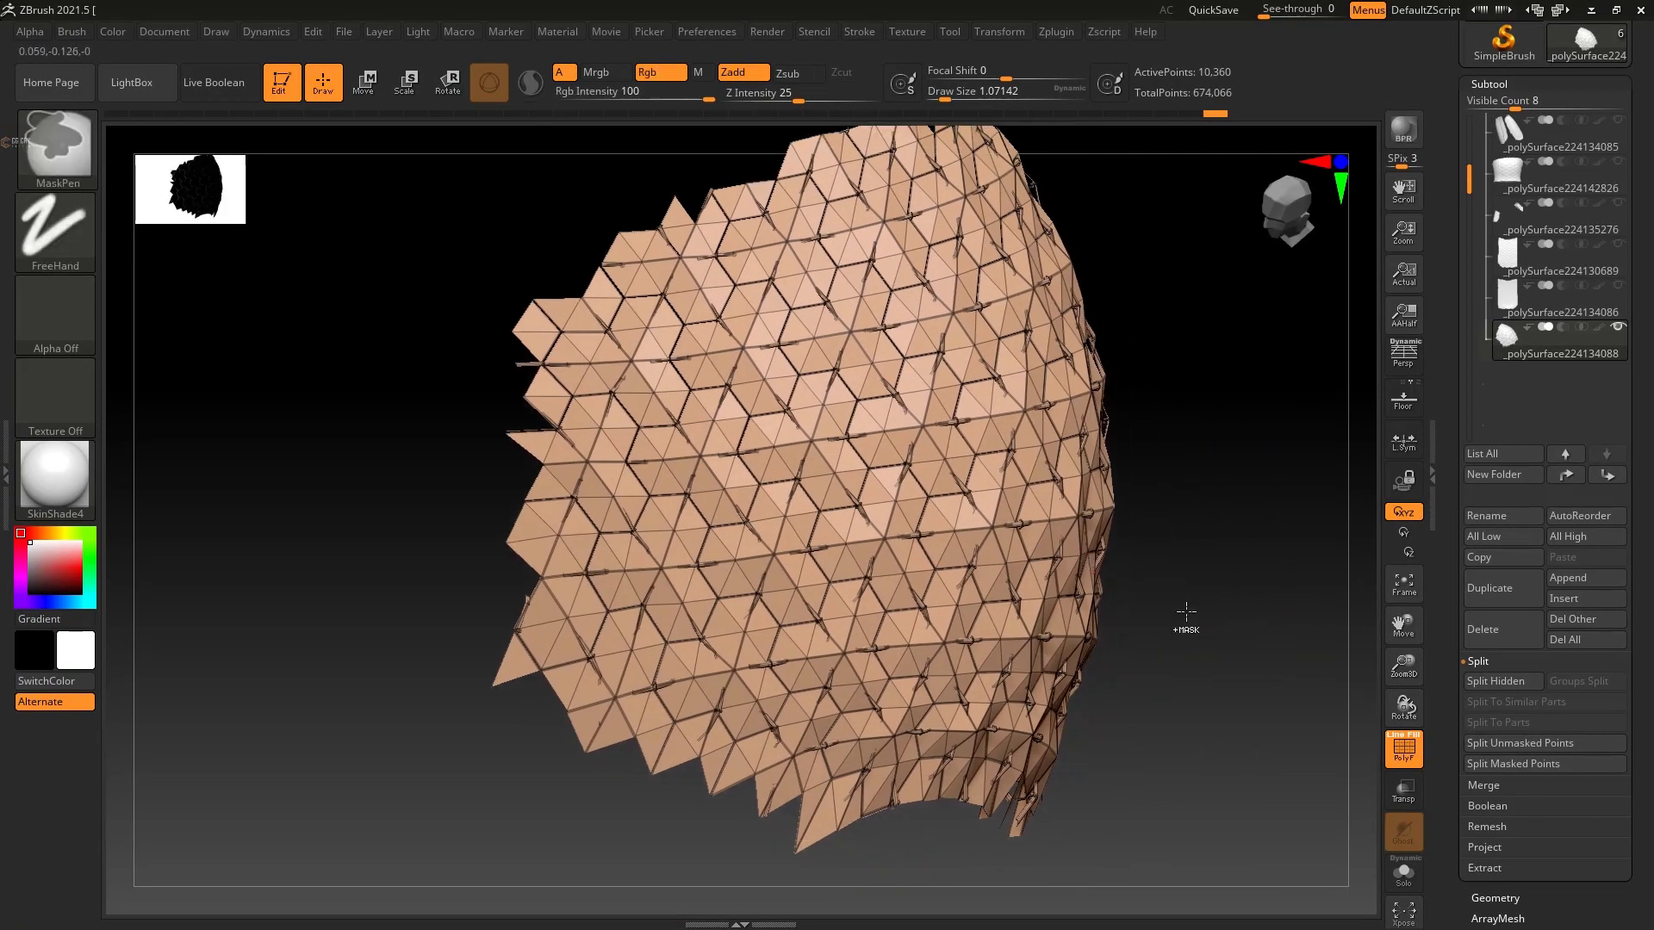
Step: Hide and isolate strips of the ZBrush mesh to inspect its polygroup colours, then unhide everything
left_click(1155, 562, "ctrl+shift")
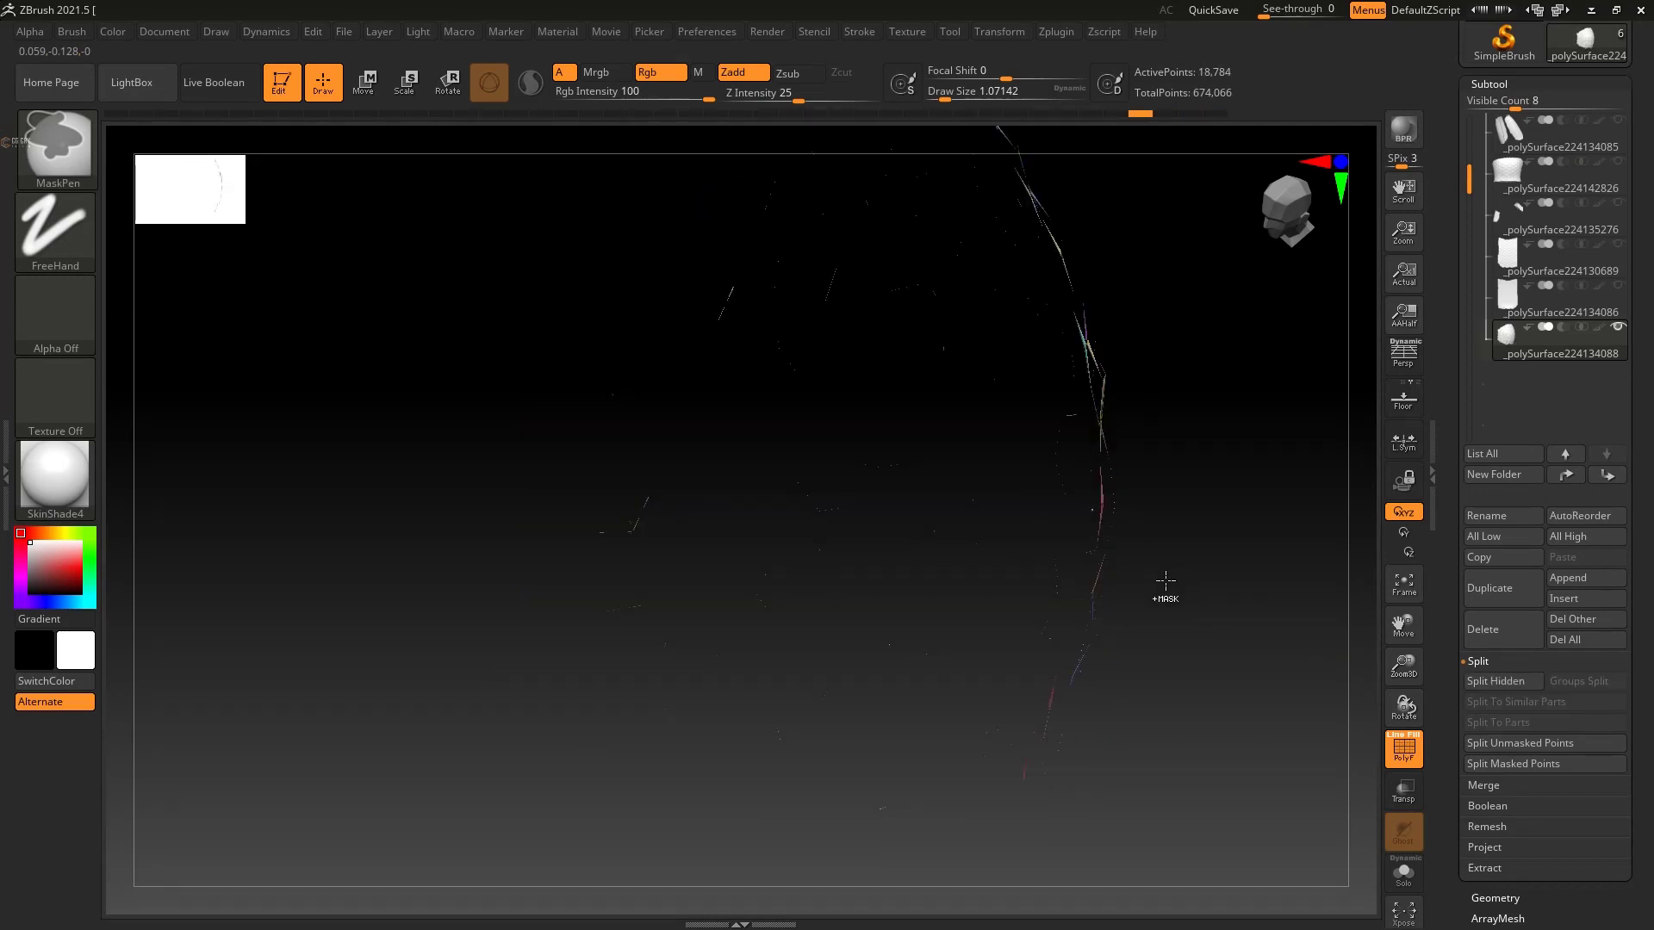
left_click_drag(1165, 582, 507, 619)
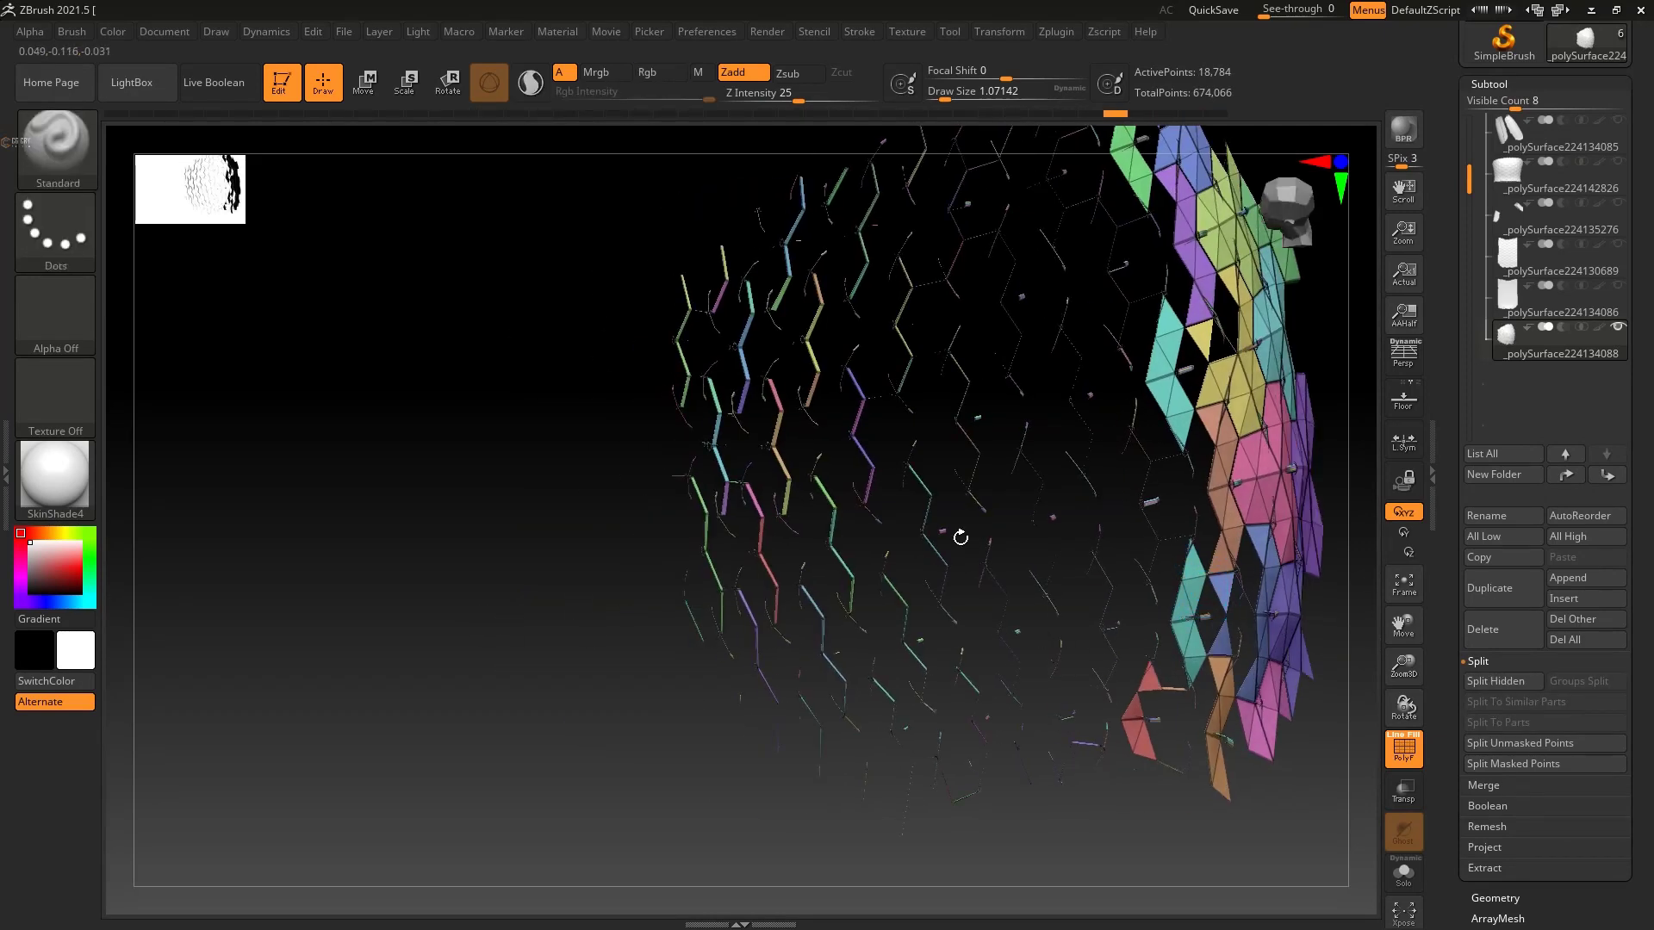
mouse_move(505, 528)
left_mouse_down()
mouse_move(351, 554)
mouse_move(1152, 491)
mouse_move(782, 500)
left_mouse_up()
left_click(1083, 454, "ctrl+shift")
left_click_drag(1090, 528, 1094, 476)
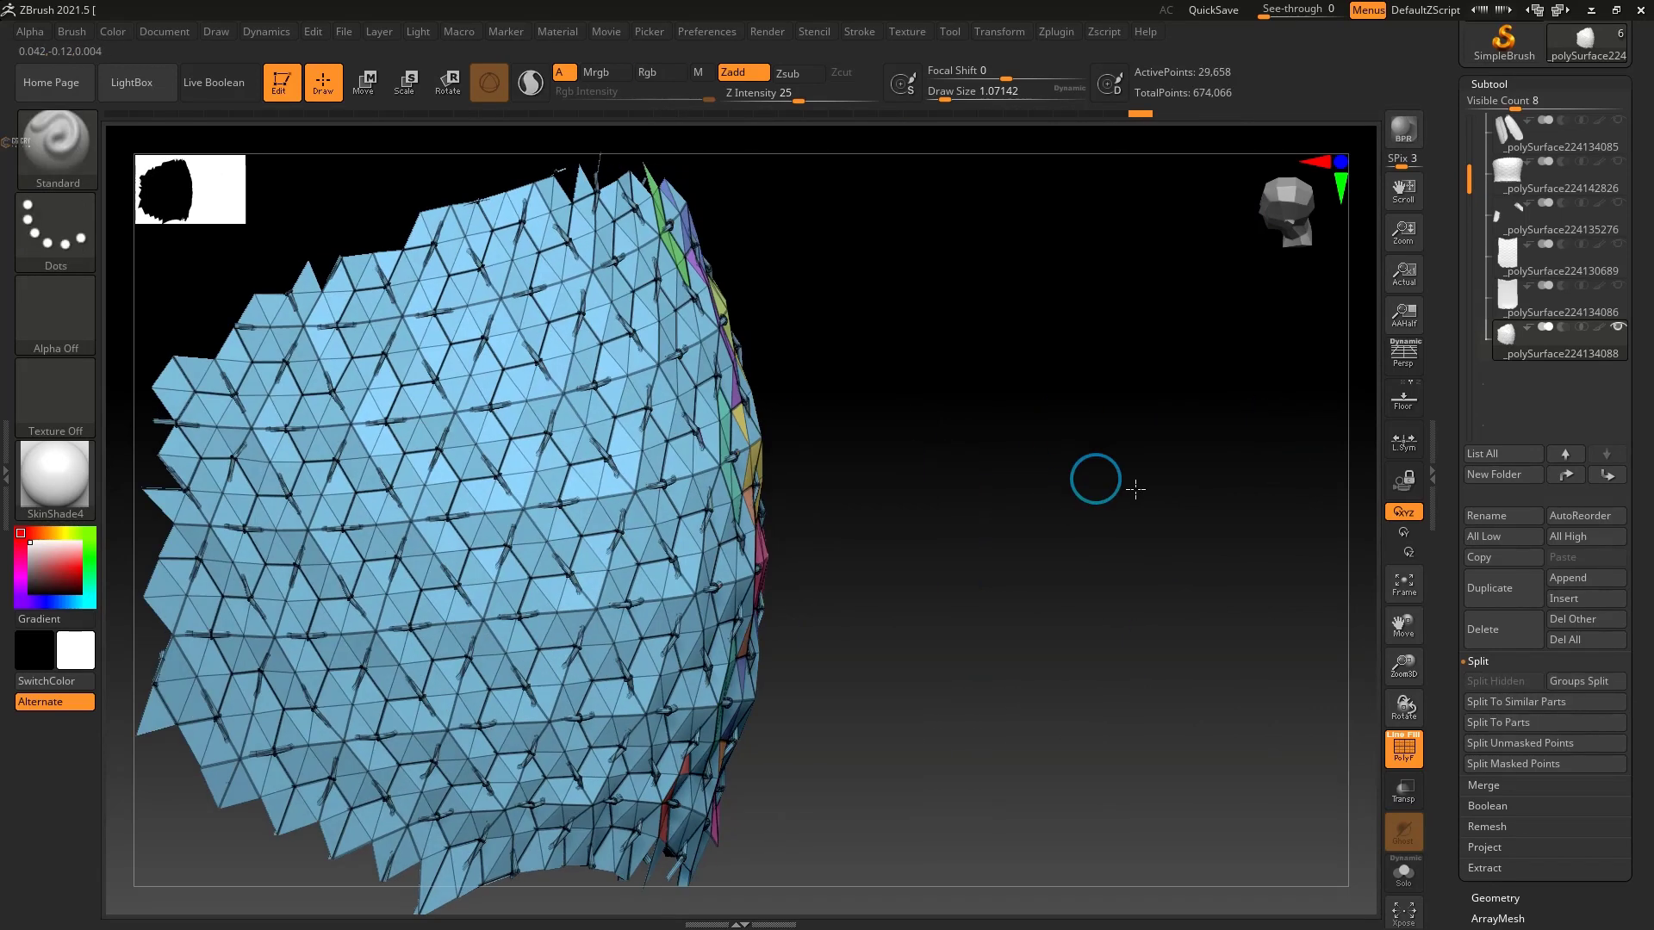
left_click(981, 500, "ctrl+shift")
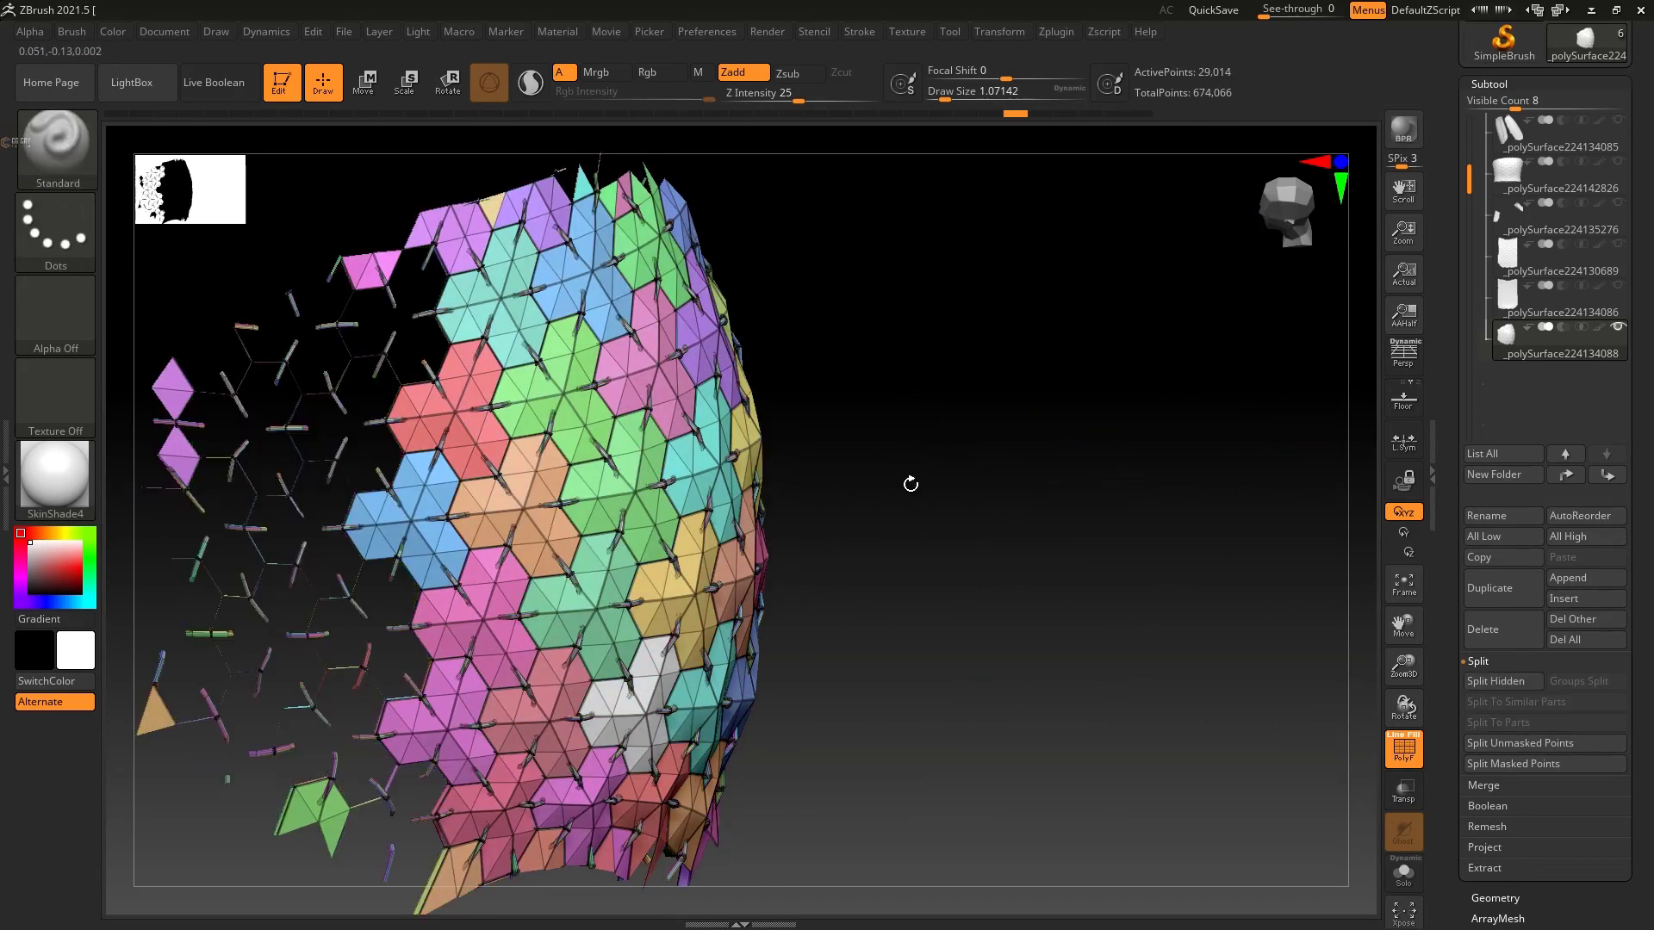
mouse_move(977, 491)
left_mouse_down()
mouse_move(1008, 450)
mouse_move(1049, 471)
mouse_move(1108, 554)
mouse_move(1077, 551)
left_mouse_up()
left_click(997, 444, "ctrl+shift")
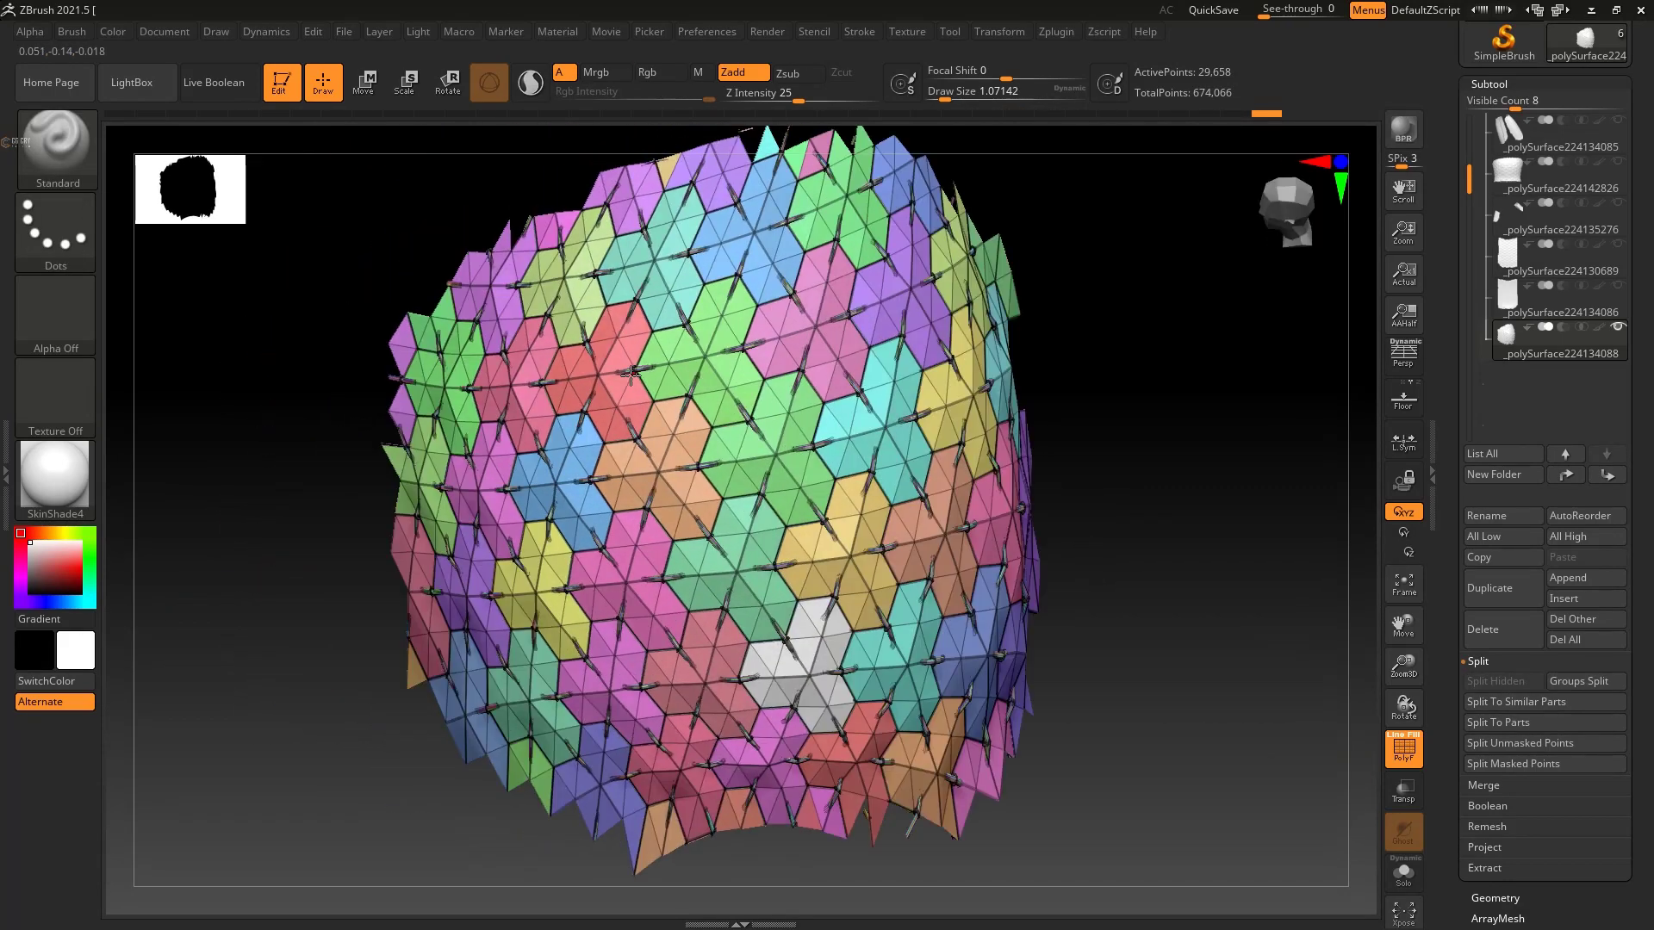
Step: In Maya's Outliner, move group1 to the scene root and delete the empty original group
left_click(1591, 9)
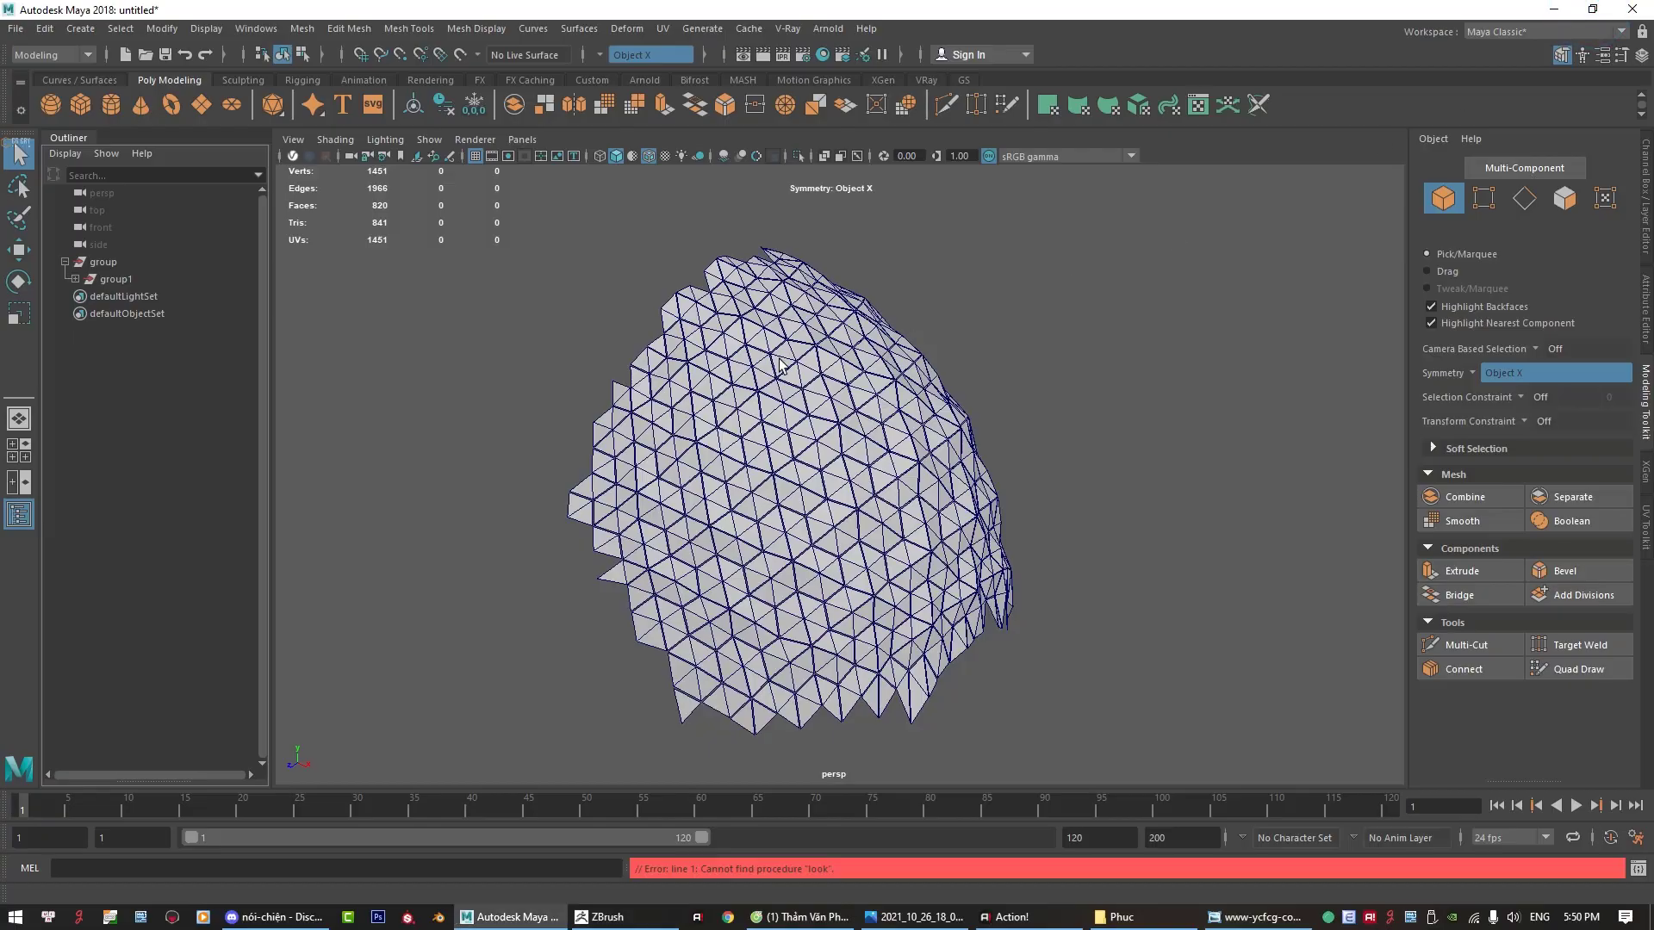
left_click(112, 279)
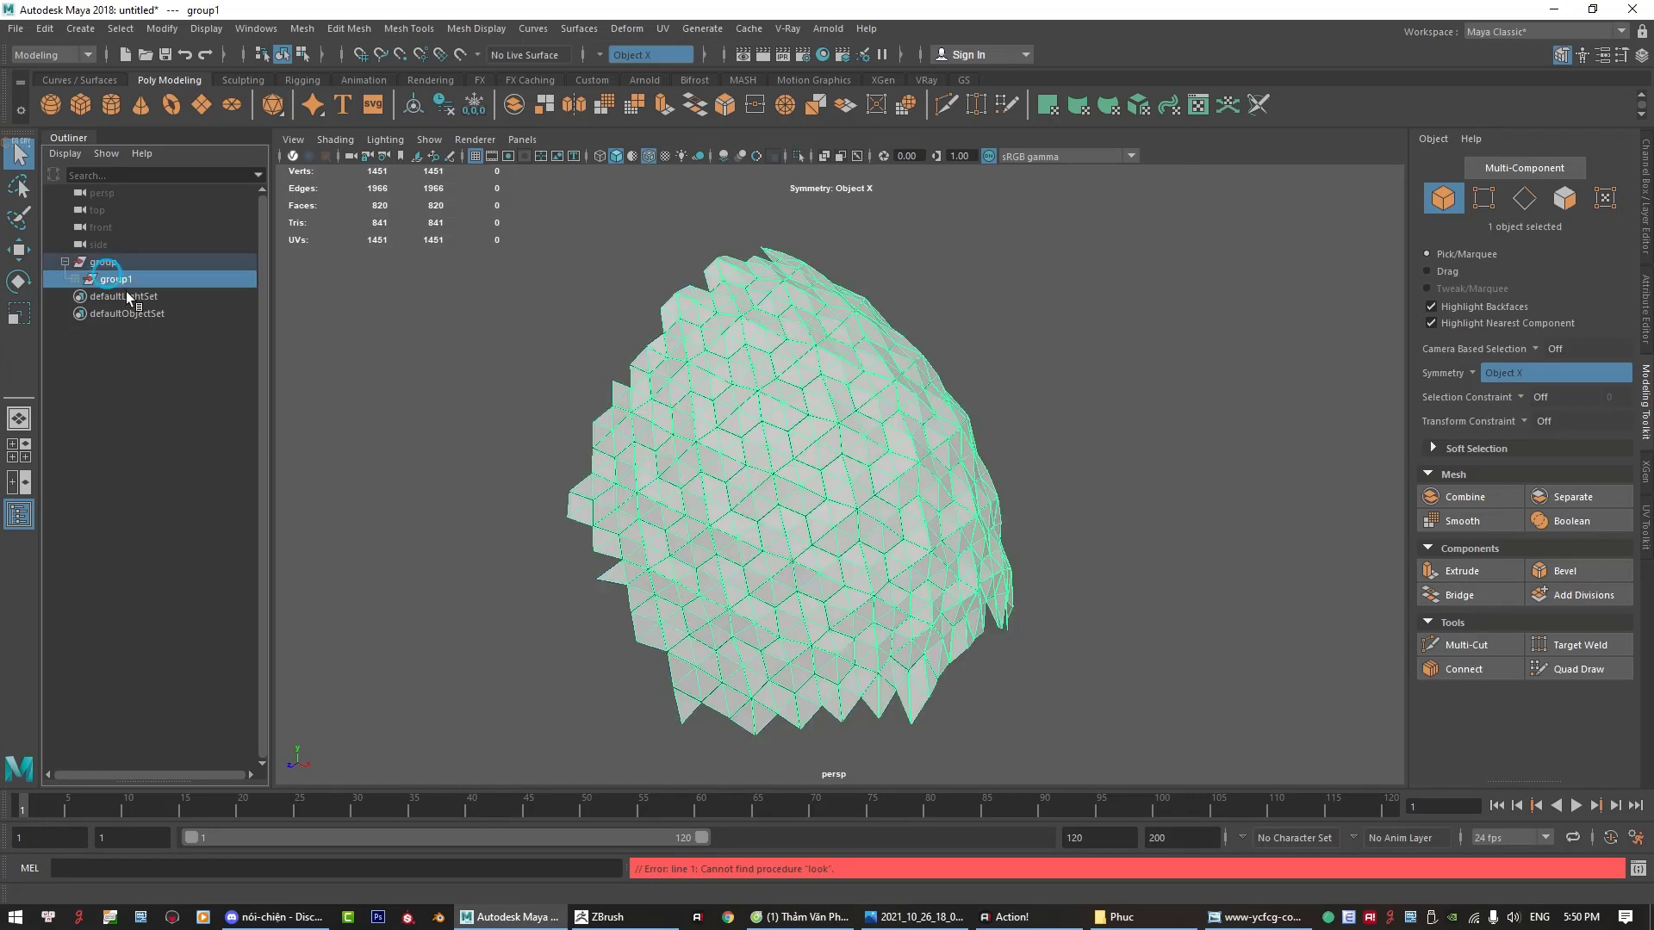
left_click_drag(101, 253, 102, 253)
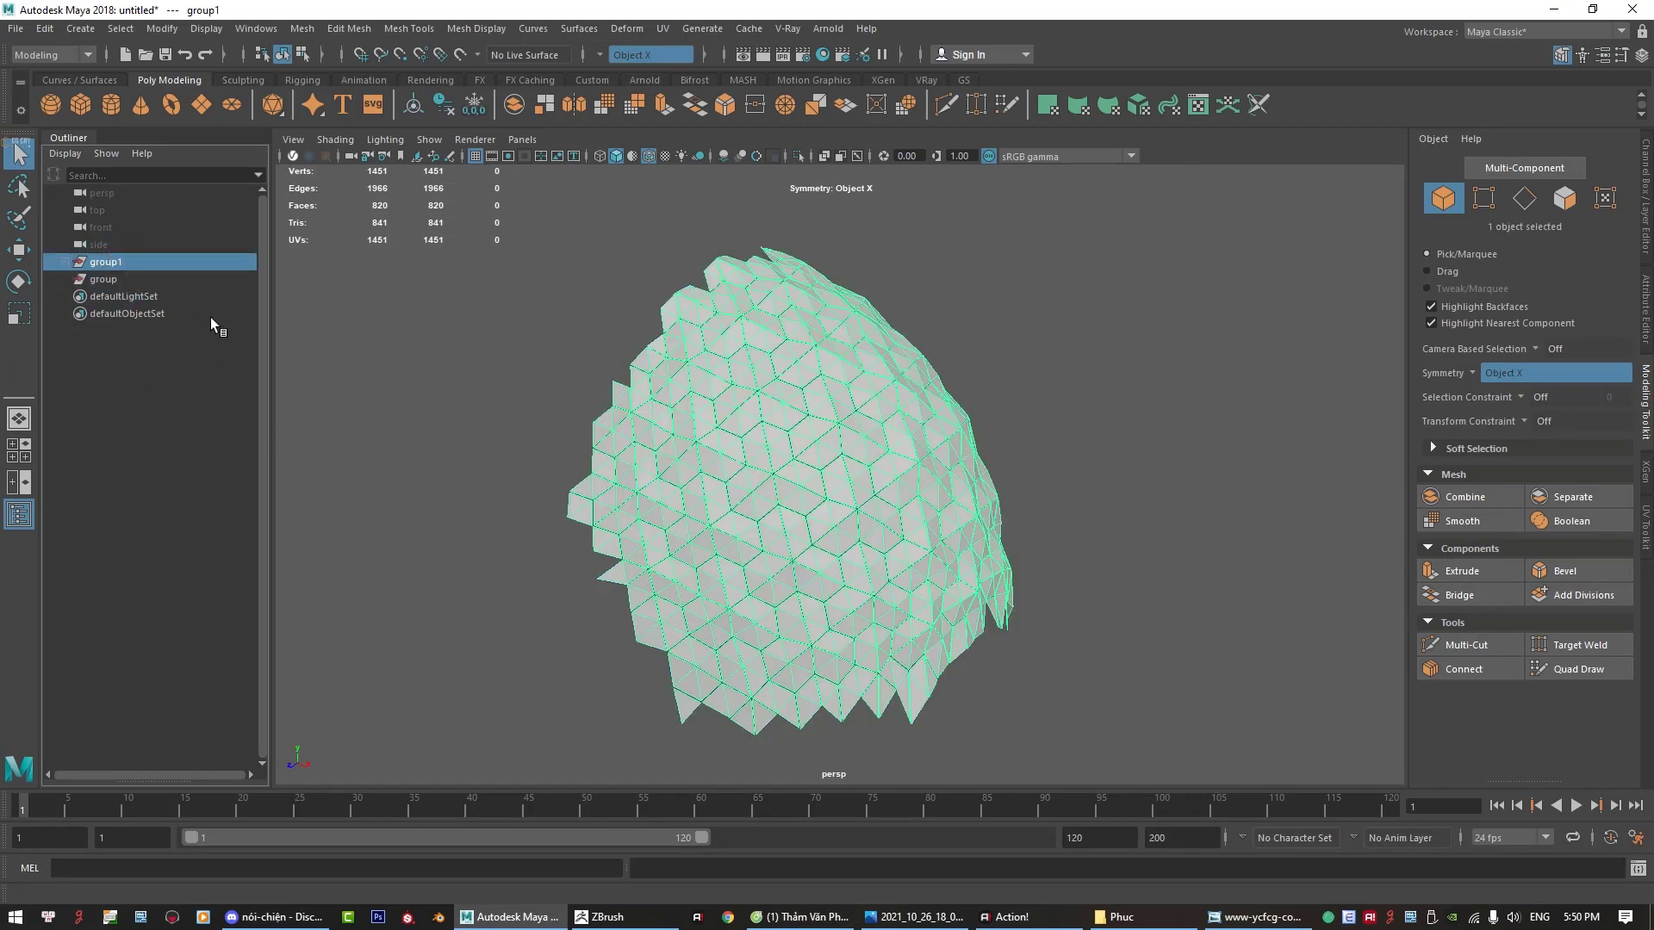
left_click(107, 277)
key("Delete")
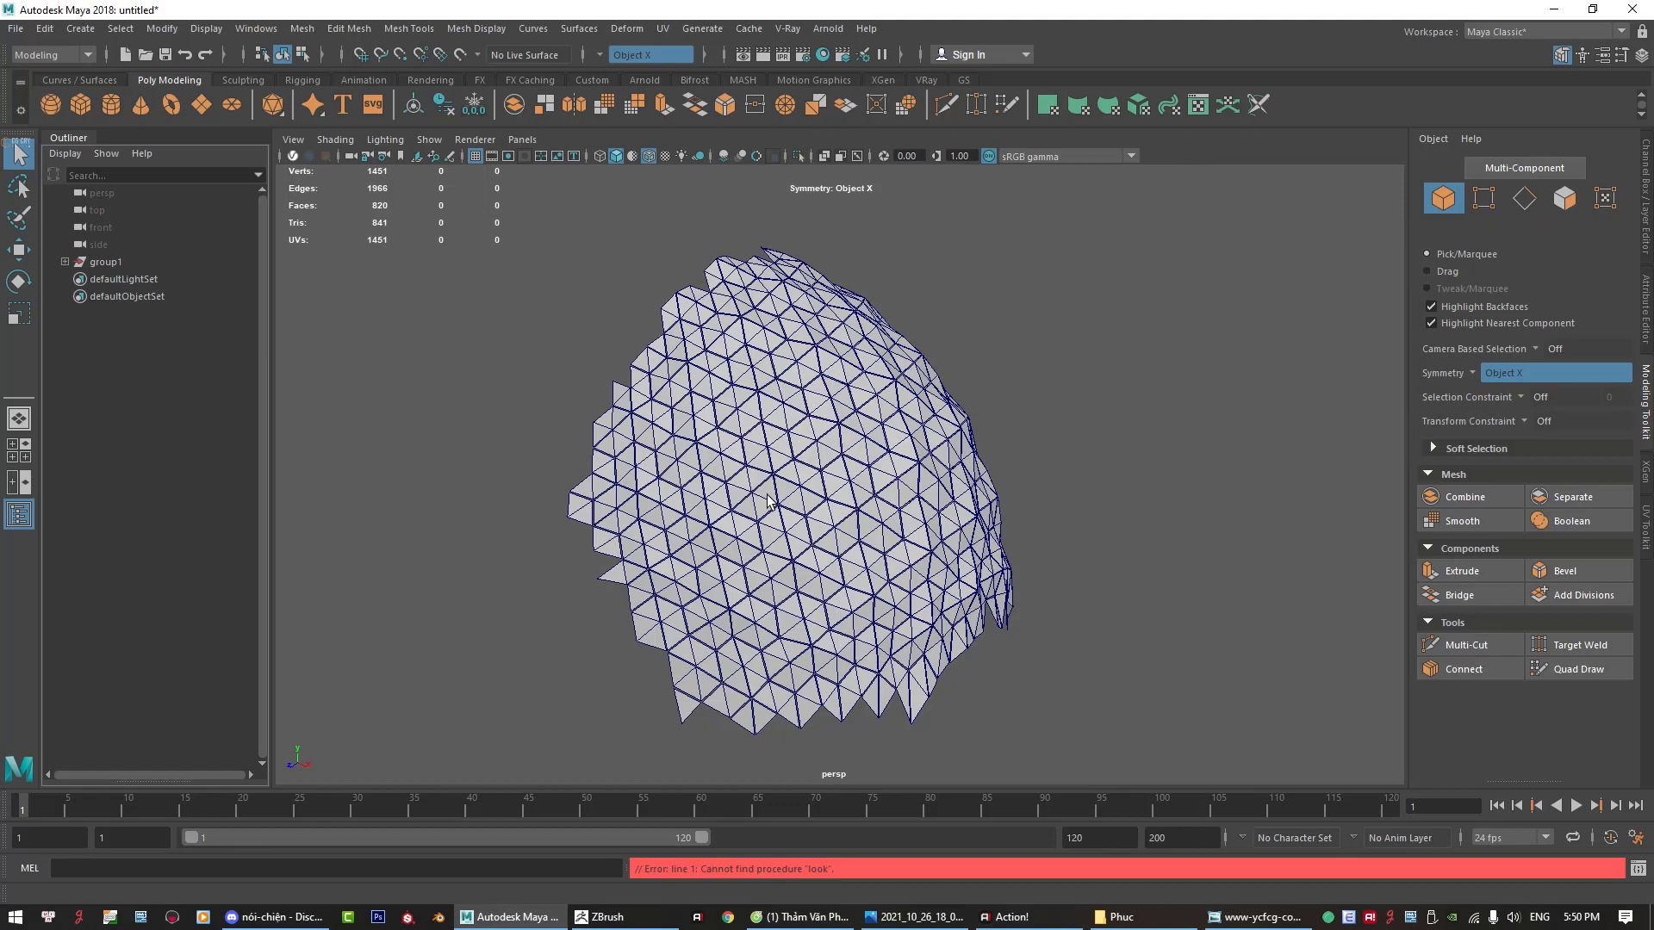
mouse_move(760, 442)
left_mouse_down("alt")
mouse_move(829, 455)
mouse_move(952, 435)
left_mouse_up("alt")
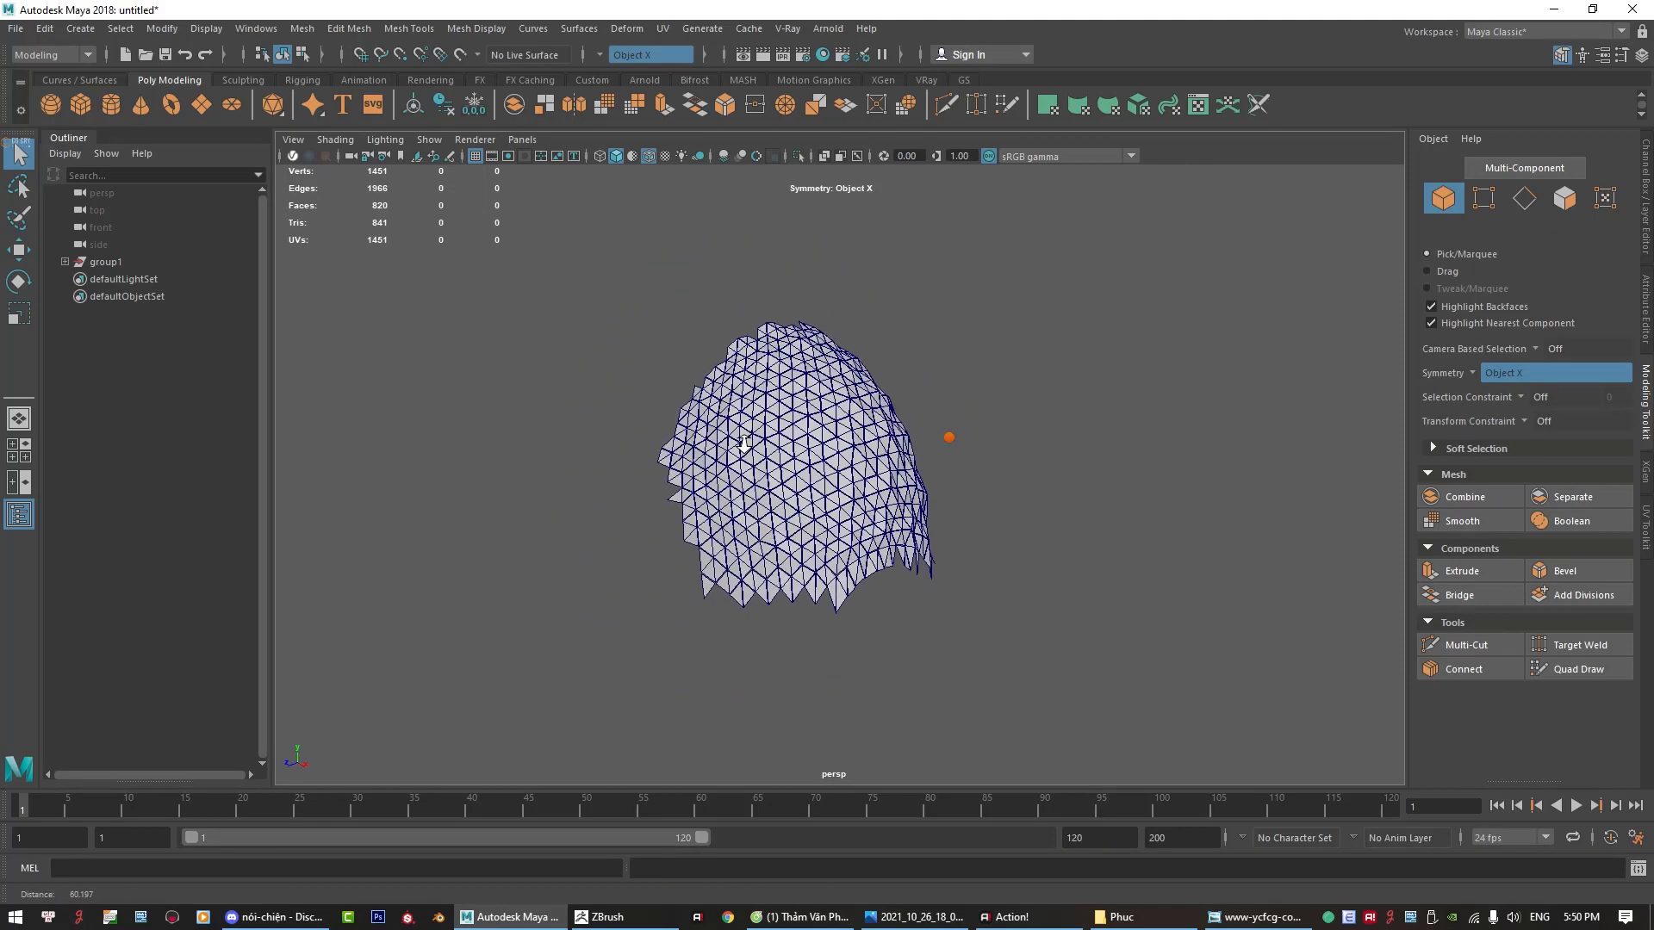
Step: Select the faceted mesh, then delete a thin sliver face hanging below its lower border
left_click_drag(692, 419, 884, 385, "alt")
right_click_drag(885, 385, 960, 370)
left_click_drag(517, 250, 1030, 577)
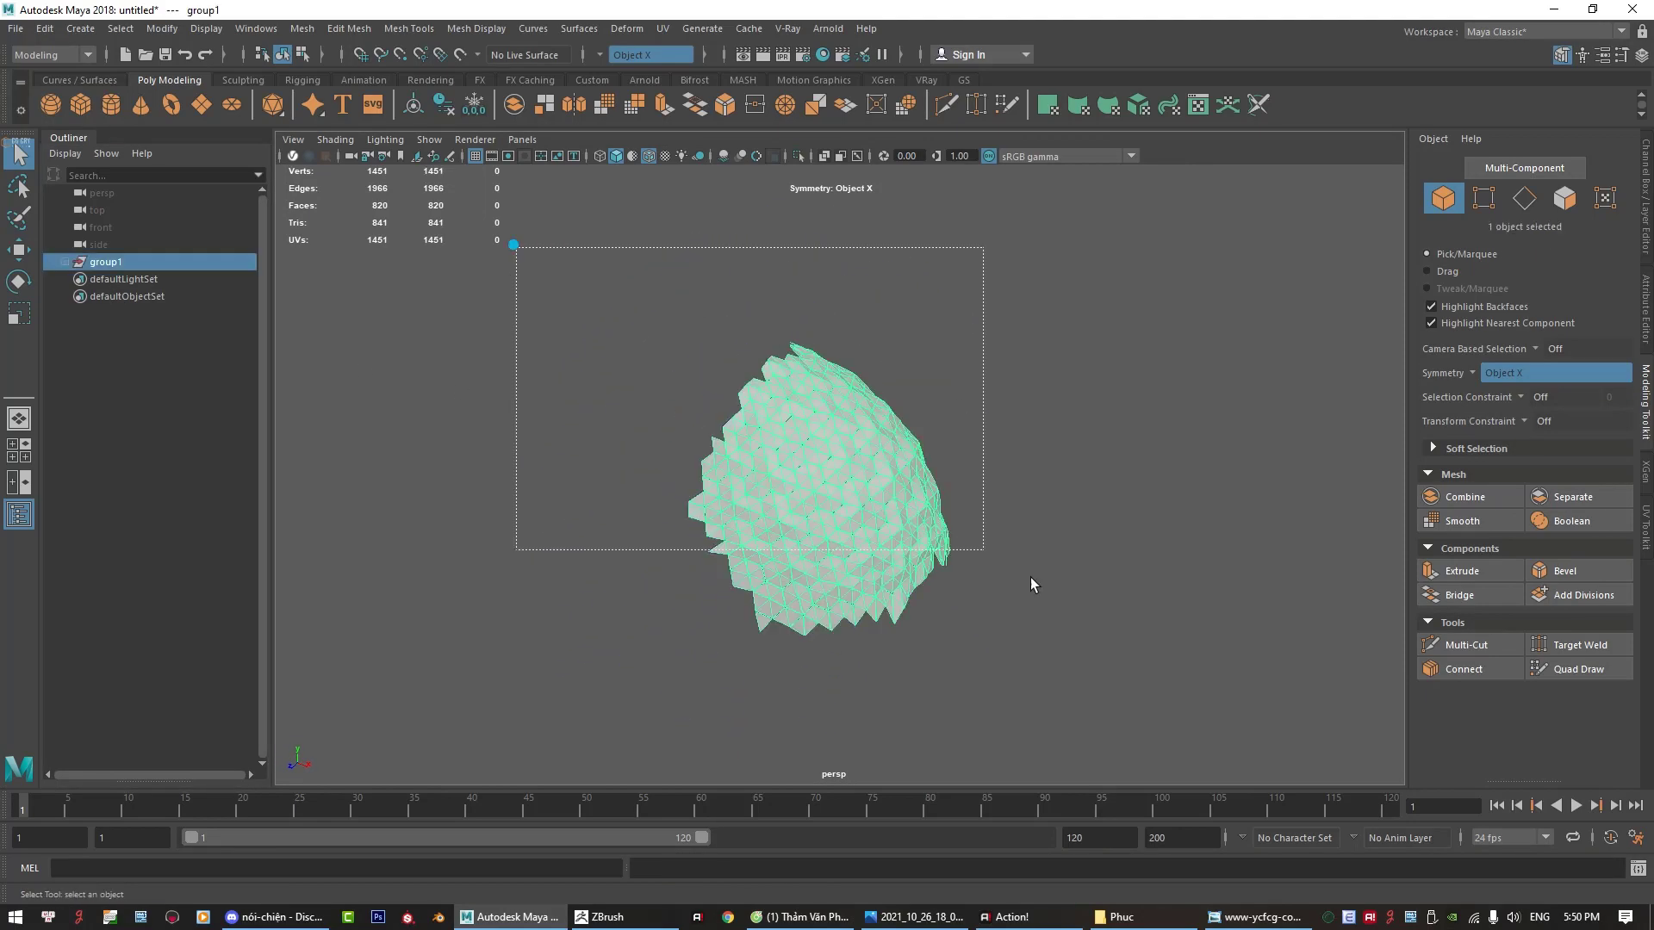
mouse_move(1030, 577)
right_mouse_down("alt")
mouse_move(1107, 616)
mouse_move(1094, 553)
mouse_move(830, 498)
right_mouse_up("alt")
mouse_move(830, 499)
left_mouse_down("alt")
mouse_move(749, 542)
mouse_move(681, 531)
mouse_move(768, 565)
left_mouse_up("alt")
mouse_move(768, 565)
right_mouse_down("alt")
mouse_move(834, 580)
mouse_move(825, 557)
right_mouse_up("alt")
left_click(823, 550)
key("Delete")
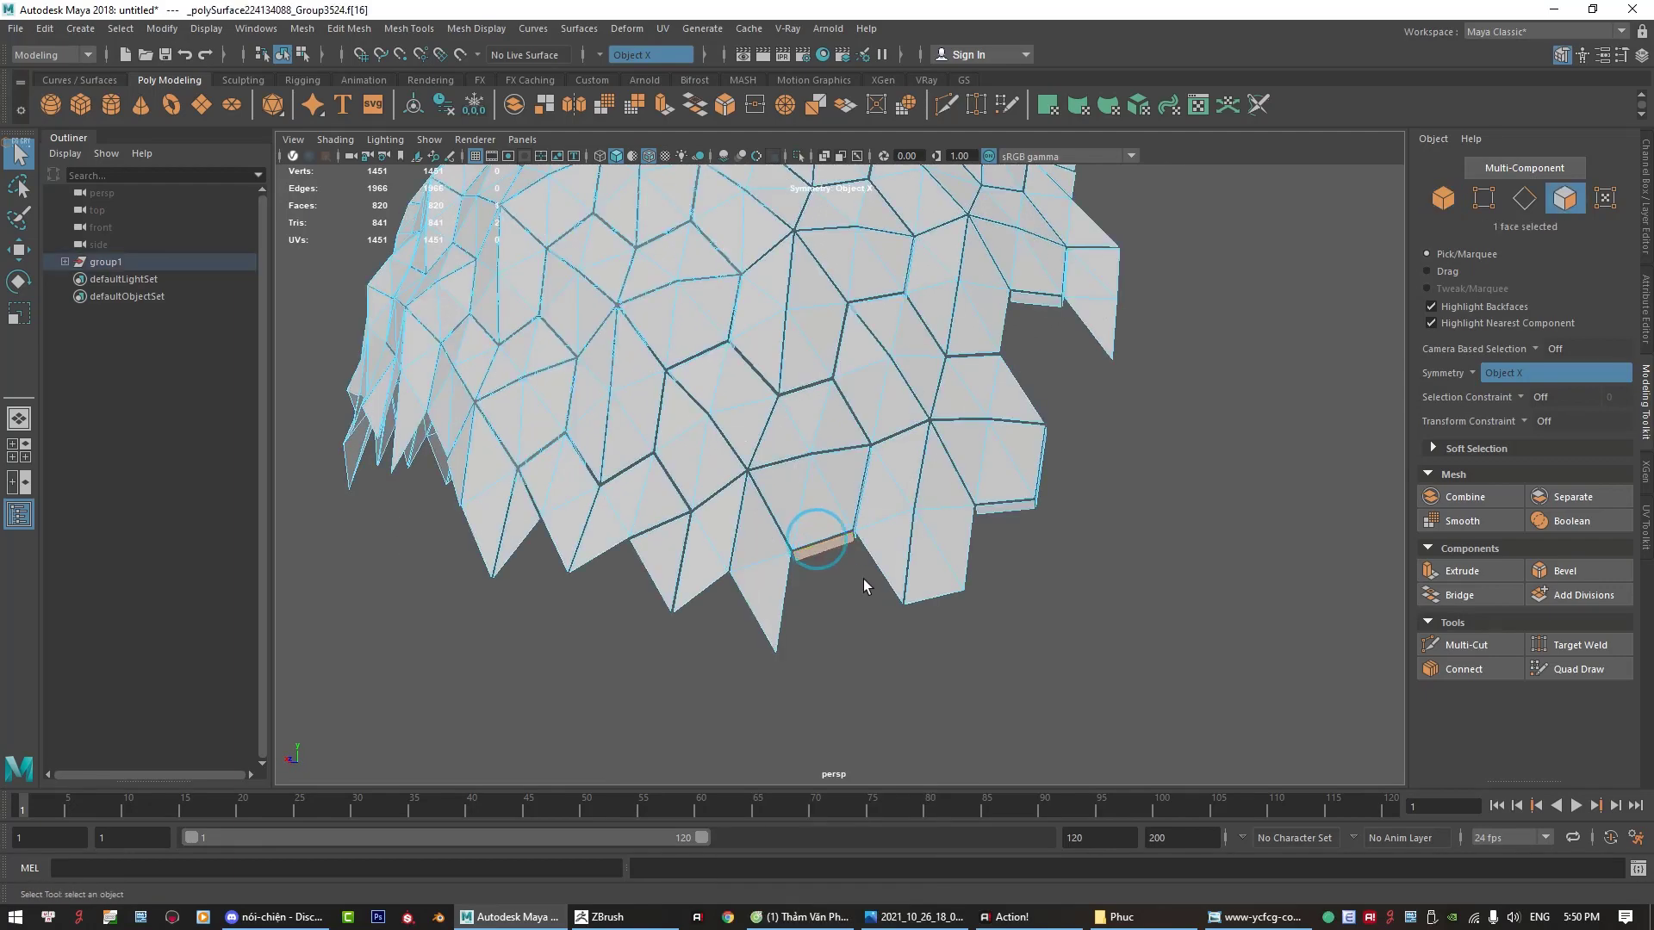
Step: Delete three more sliver faces along the border, then orbit and reselect the cleaned mesh
left_click(1022, 517)
mouse_move(1021, 517)
left_mouse_down("alt")
mouse_move(952, 528)
mouse_move(920, 460)
left_mouse_up("alt")
left_click(1025, 505, "shift")
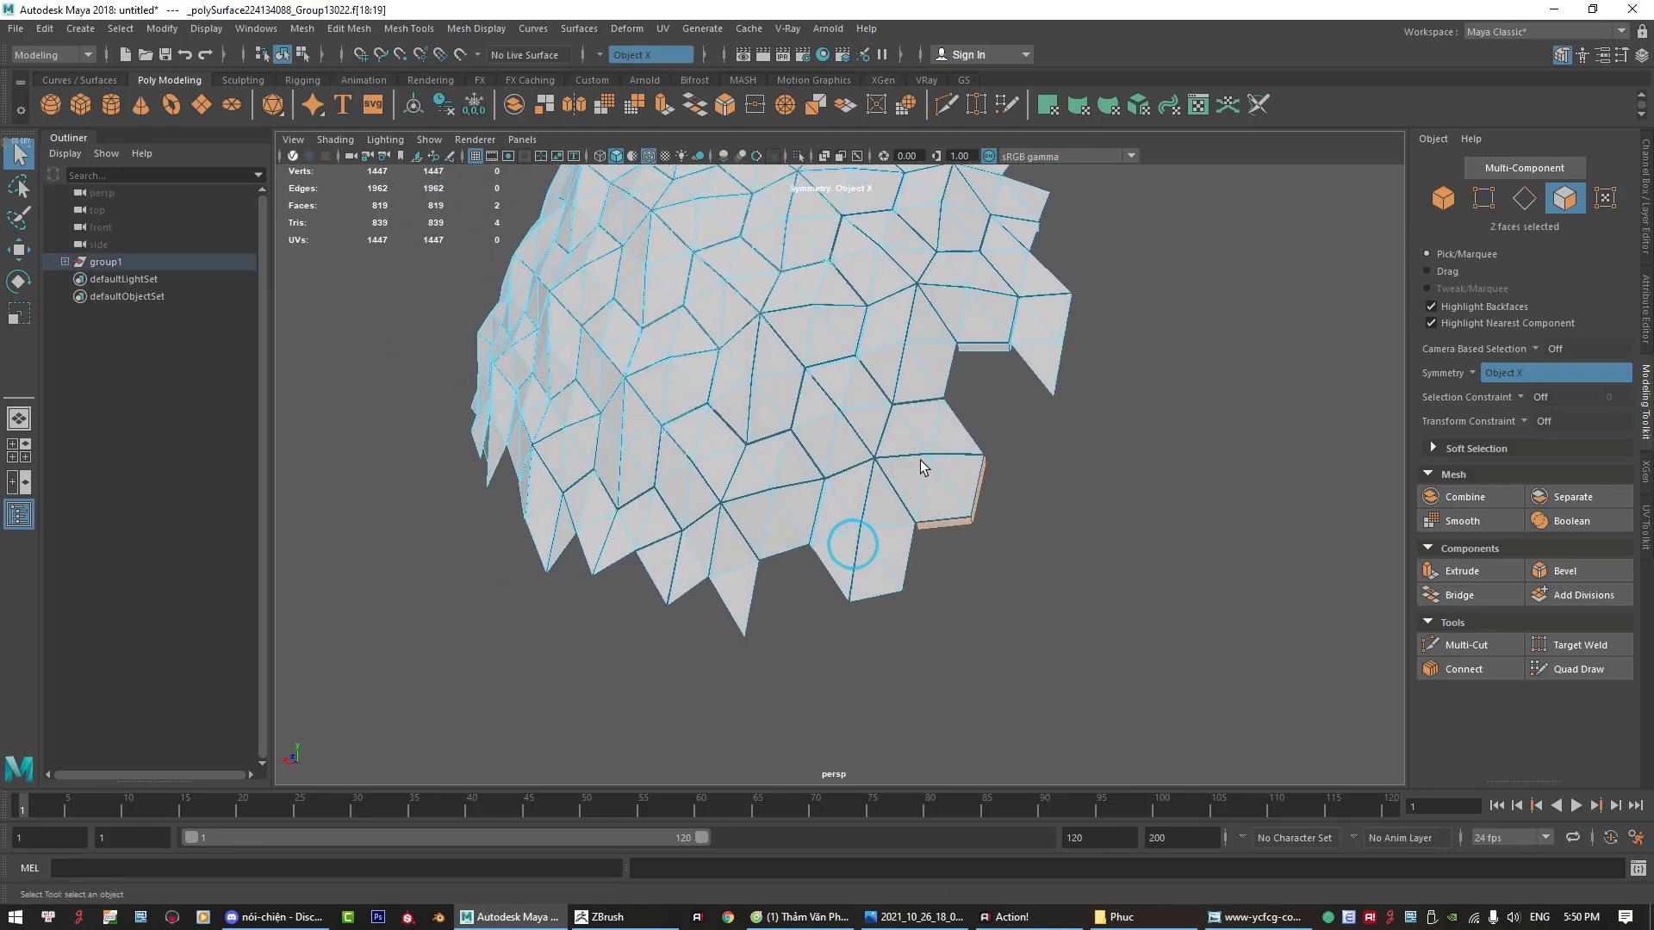
left_click(970, 349, "shift")
key("Delete")
left_click_drag(1037, 531, 1077, 388, "alt")
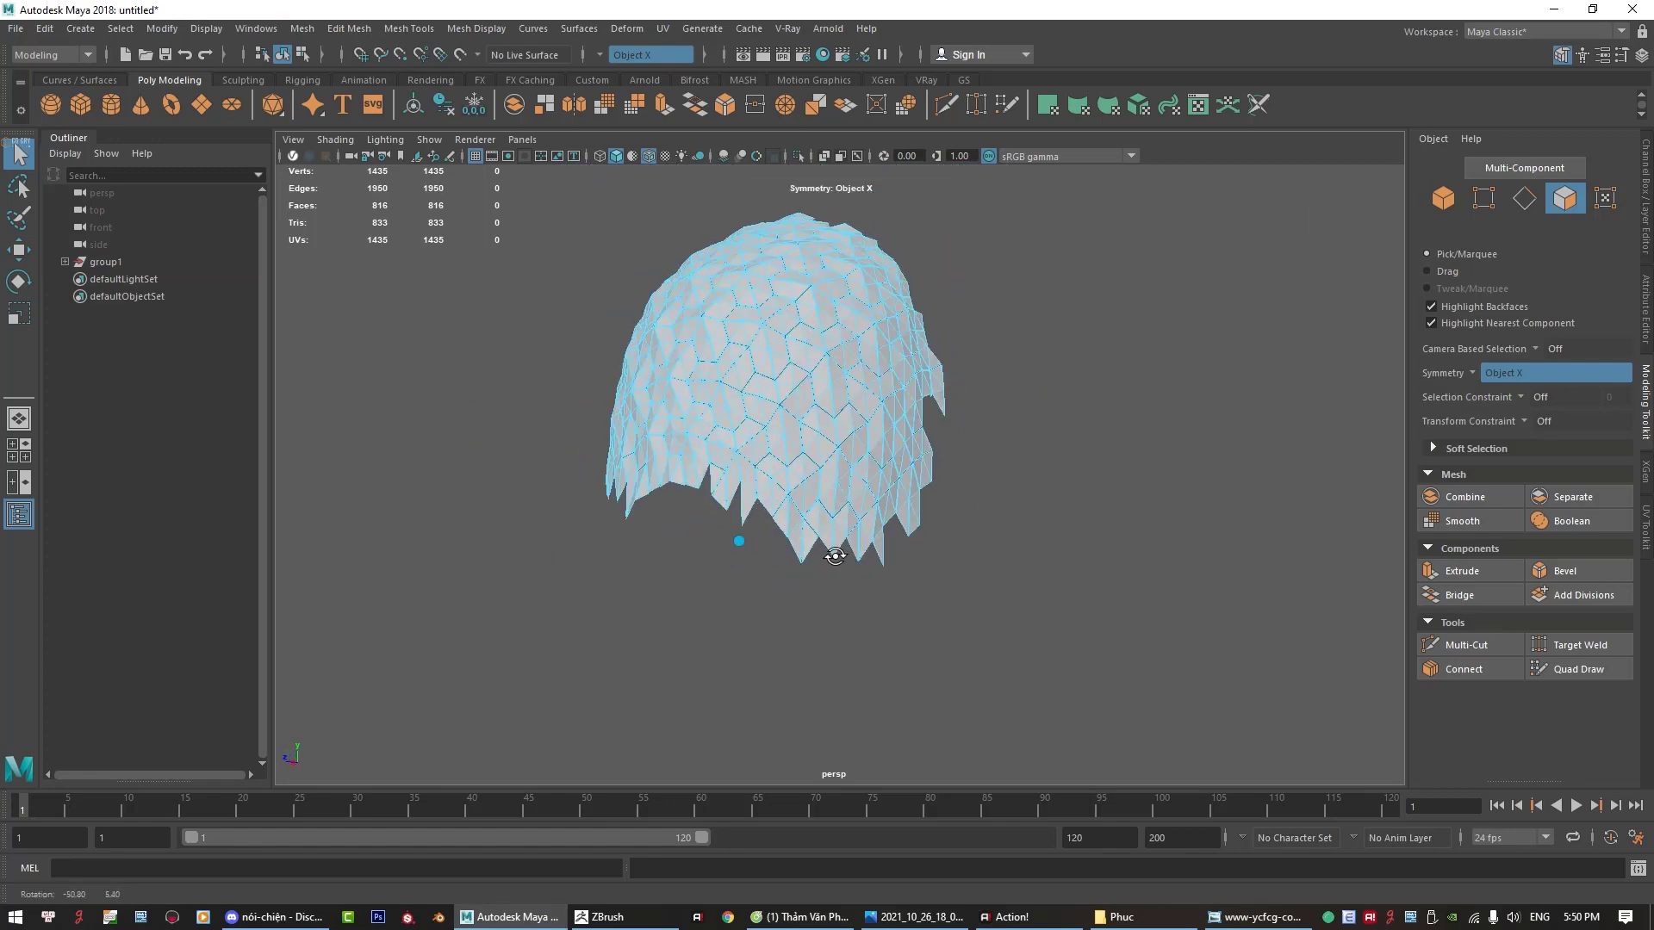
mouse_move(1077, 388)
right_mouse_down("alt")
mouse_move(1120, 329)
mouse_move(1209, 289)
right_mouse_up("alt")
left_click_drag(1210, 290, 775, 414, "alt")
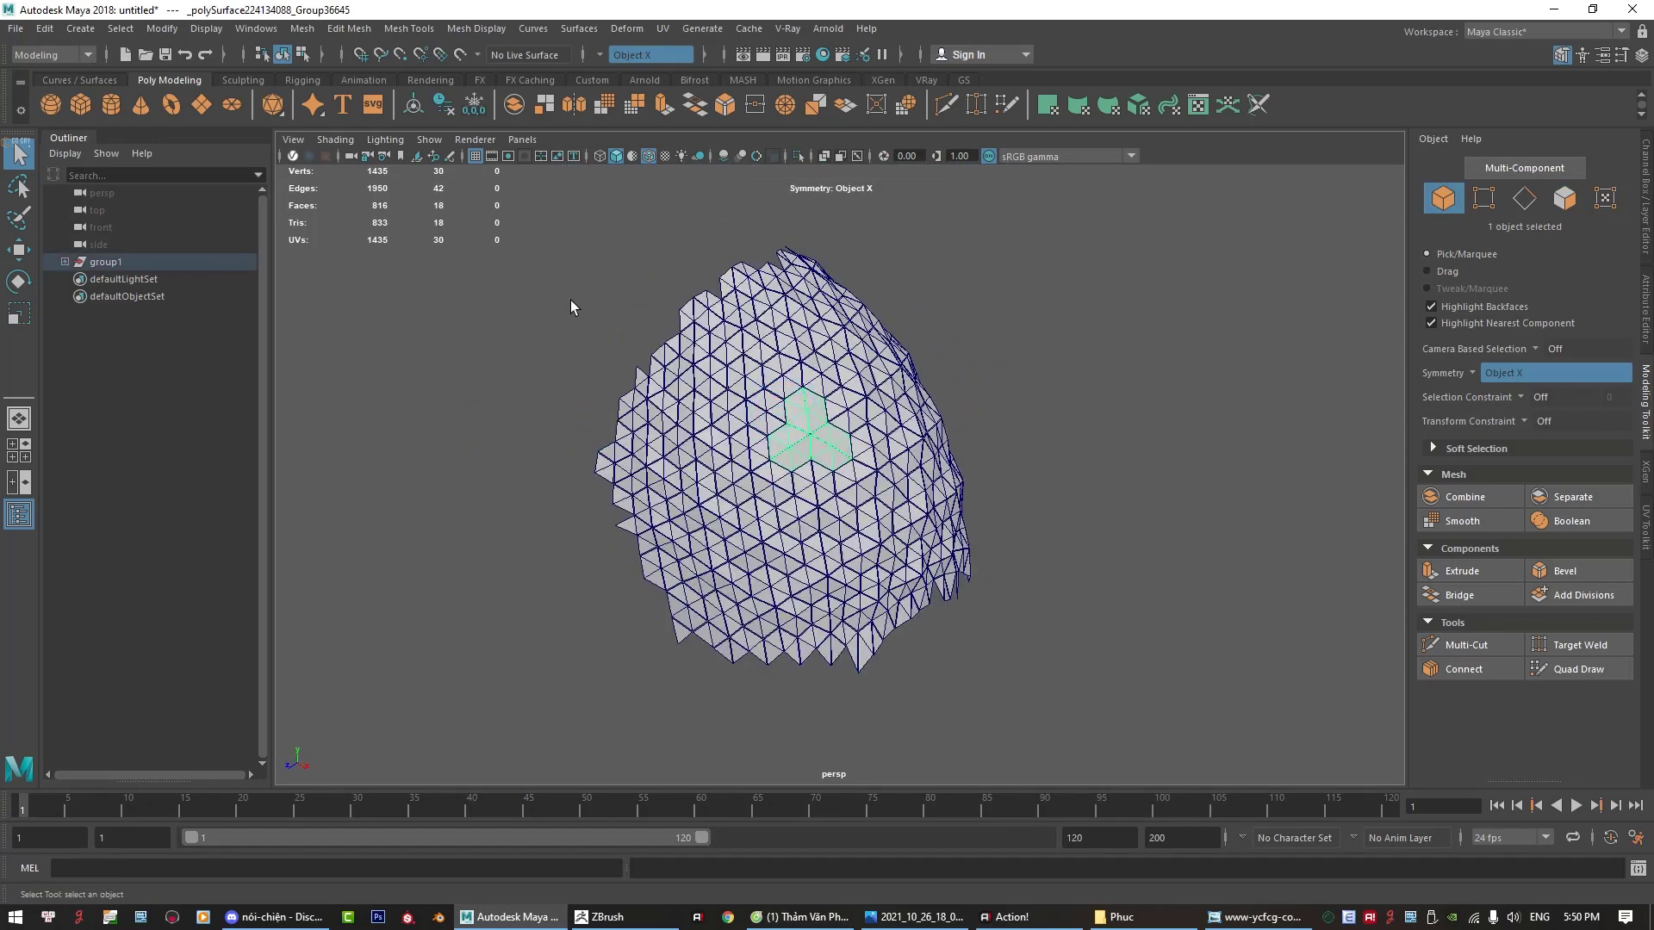
Step: Select all 57 dome pieces and combine them into a single mesh
left_click_drag(542, 214, 1123, 702)
left_click(303, 29)
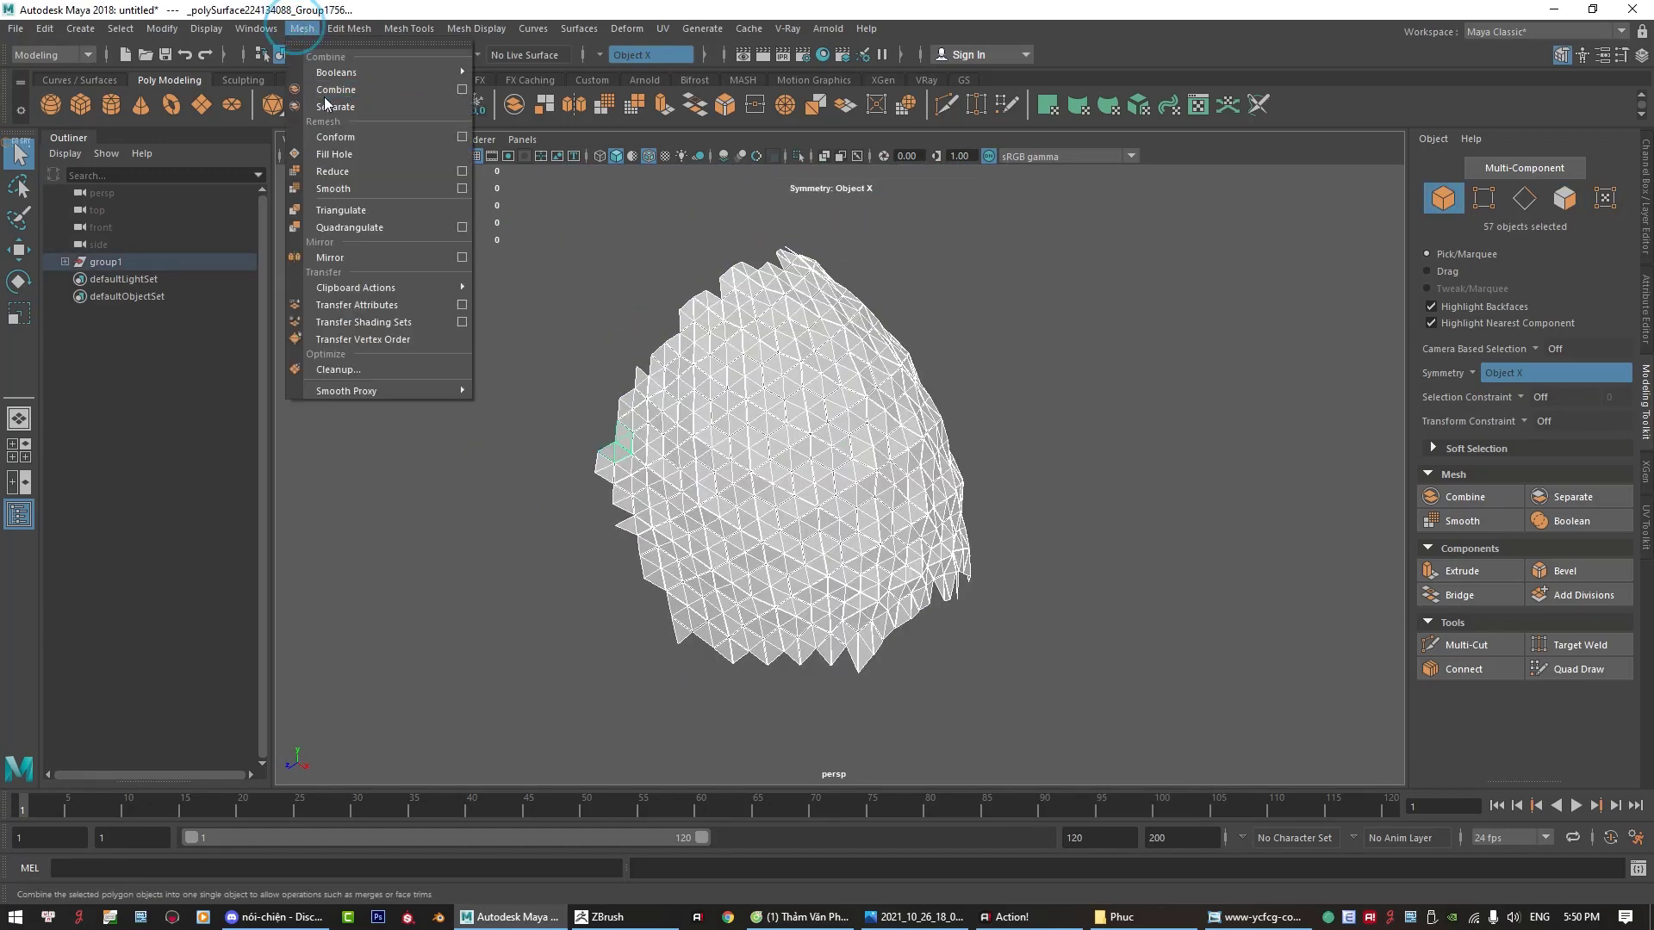
left_click(329, 89)
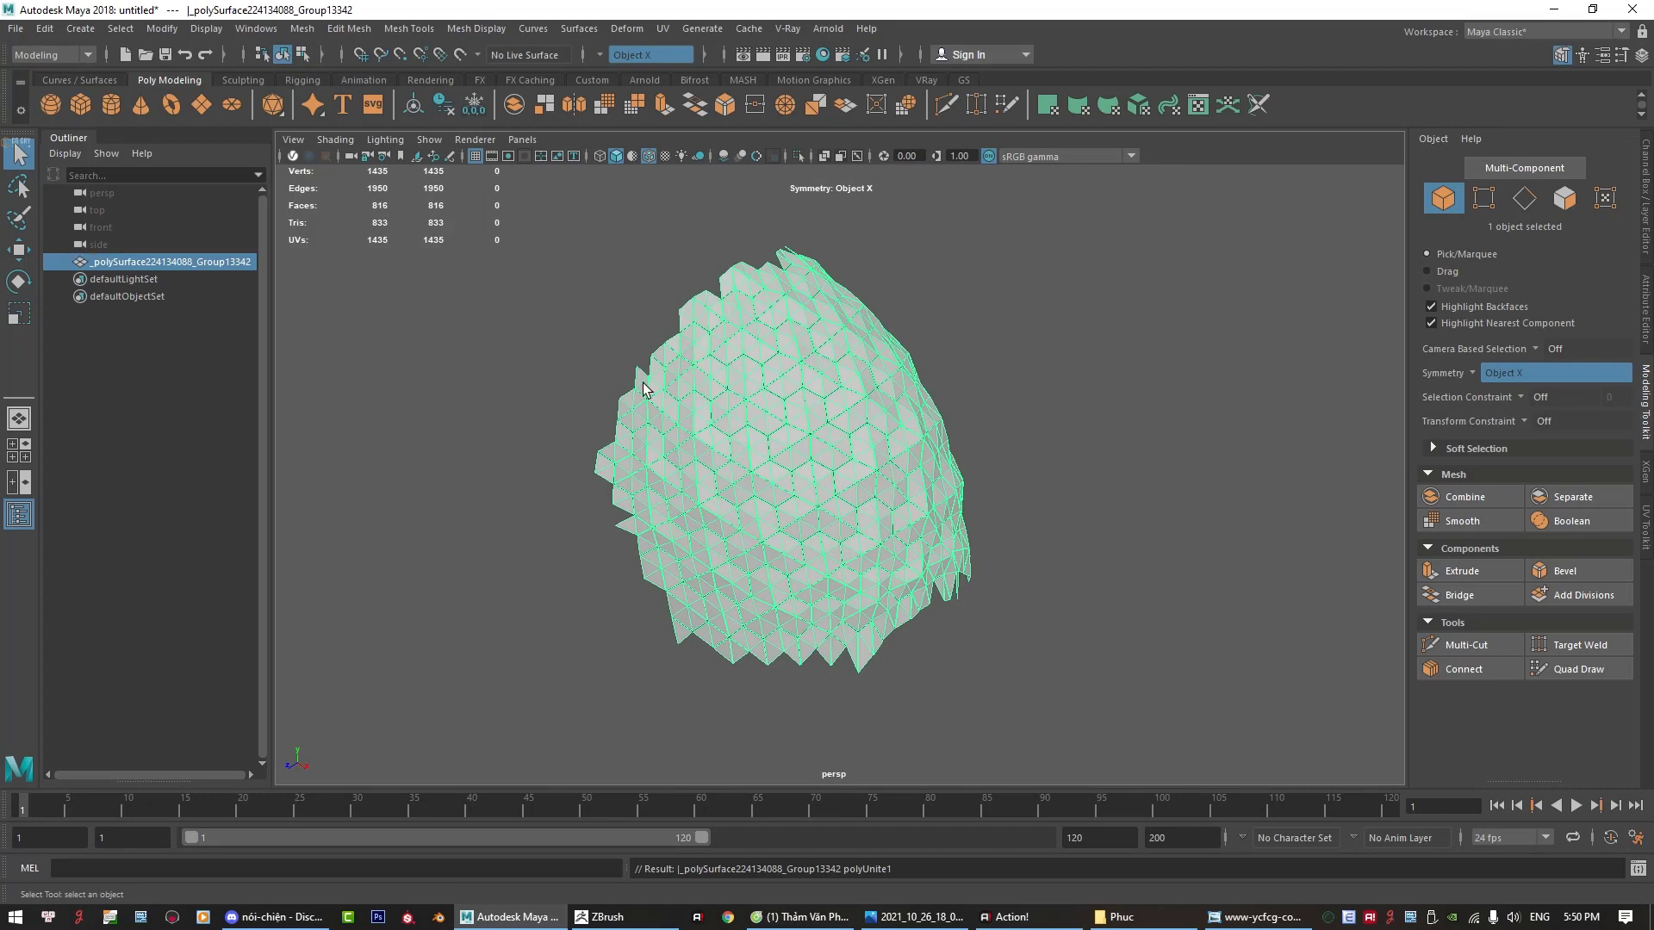
Step: Rename the combined mesh to lowmesh01 in the Outliner
double_click(109, 263)
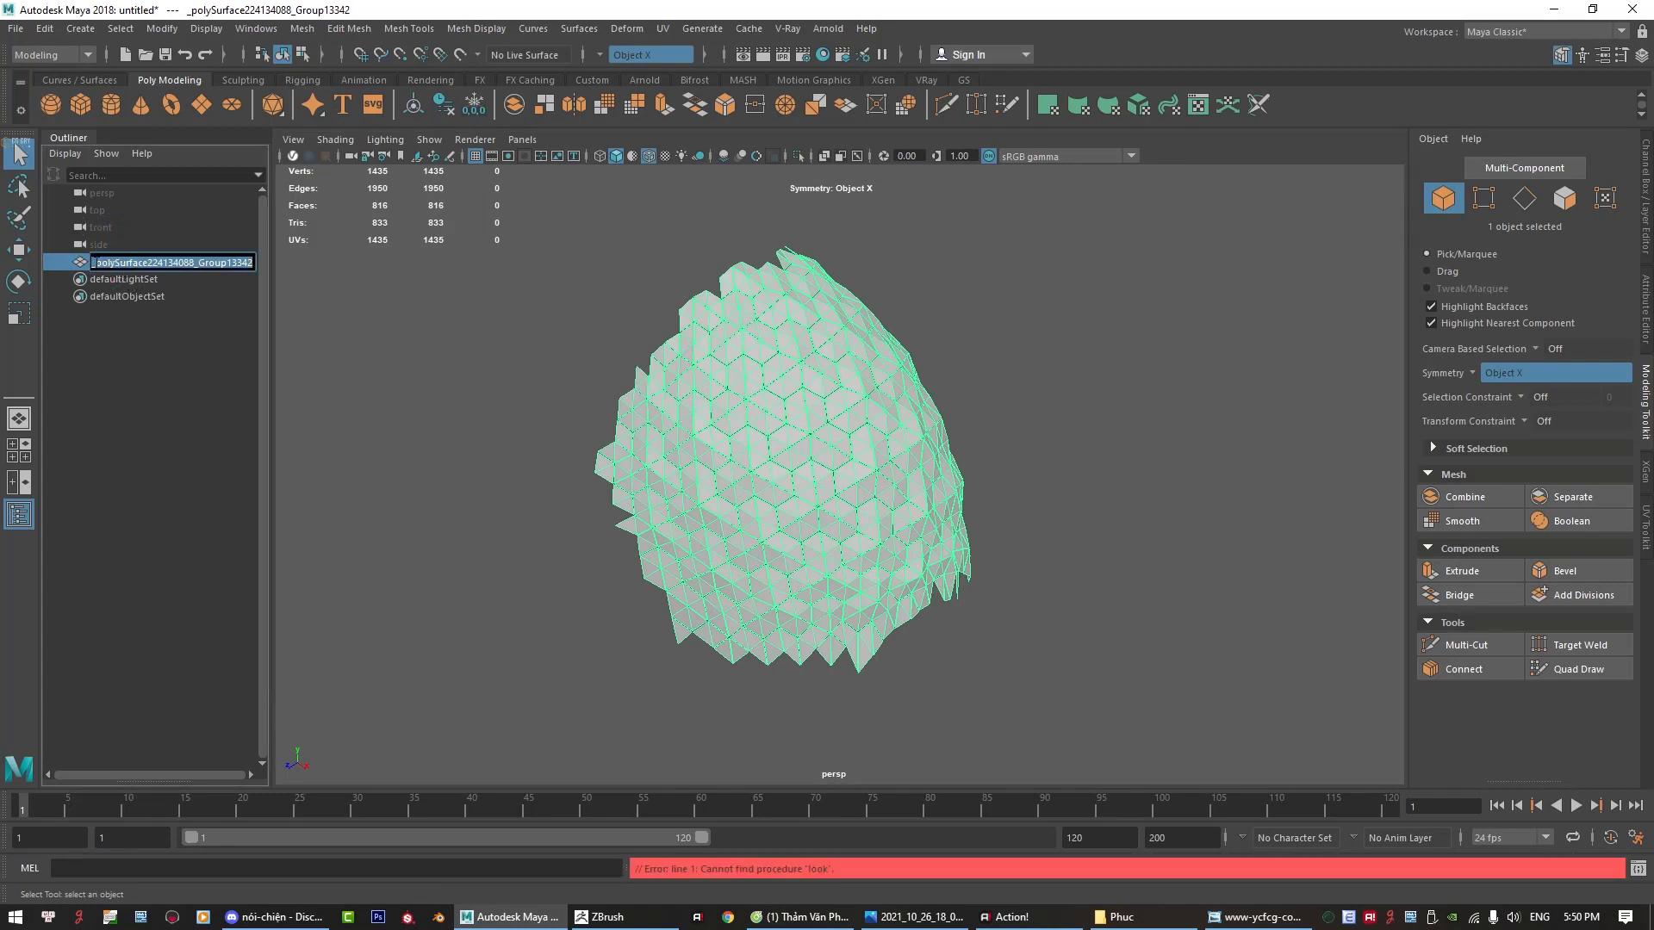
type("lowp.mesh")
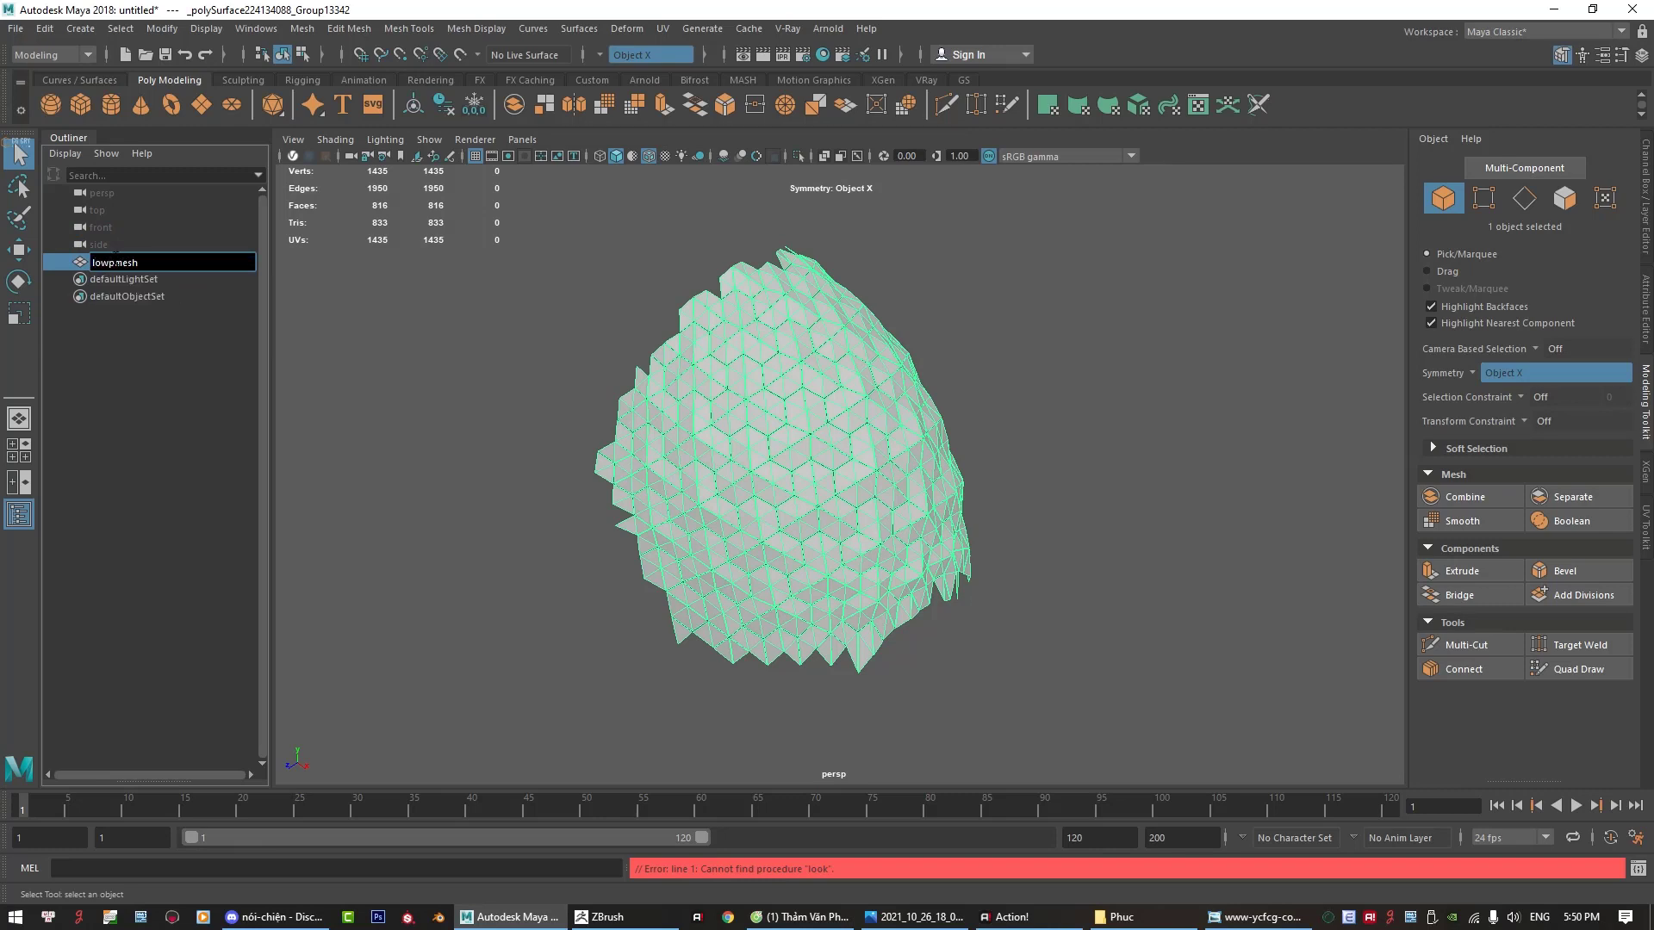
key("Left")
key("Left")
key("Left")
key("BackSpace")
left_click(417, 295)
left_click(720, 381)
left_click_drag(720, 380, 1218, 368, "alt")
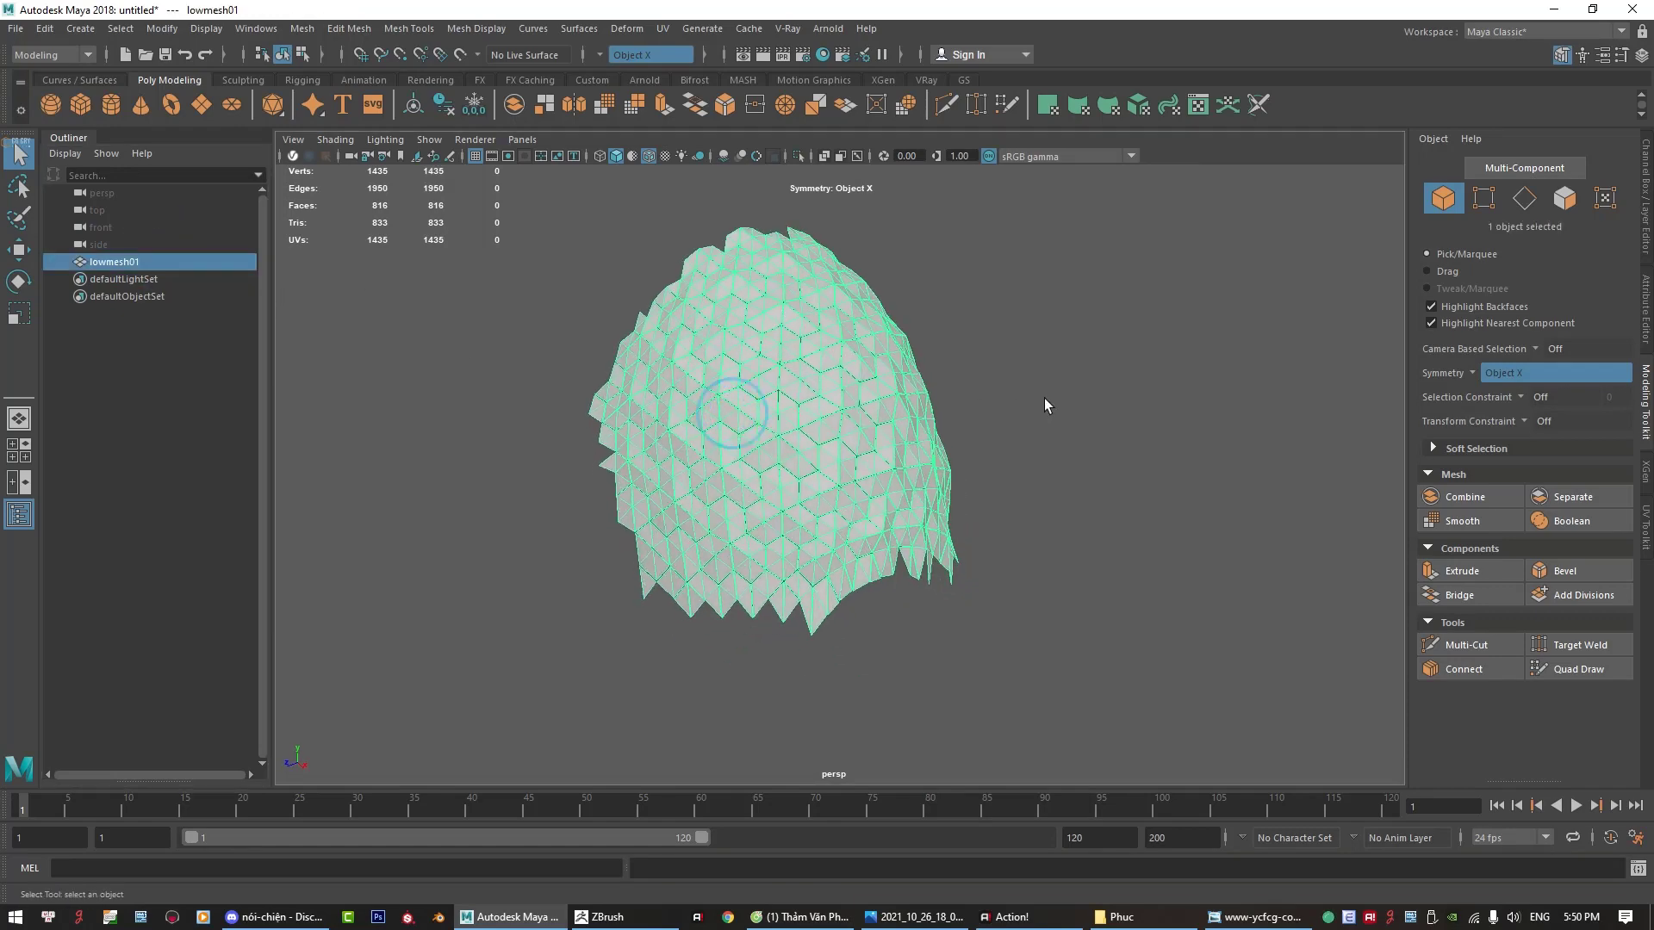
right_click_drag(1218, 369, 1029, 287)
Step: Merge lowmesh01's overlapping vertices at a 0.24 threshold, cutting 1435 vertices to 450
left_click_drag(609, 266, 1008, 672)
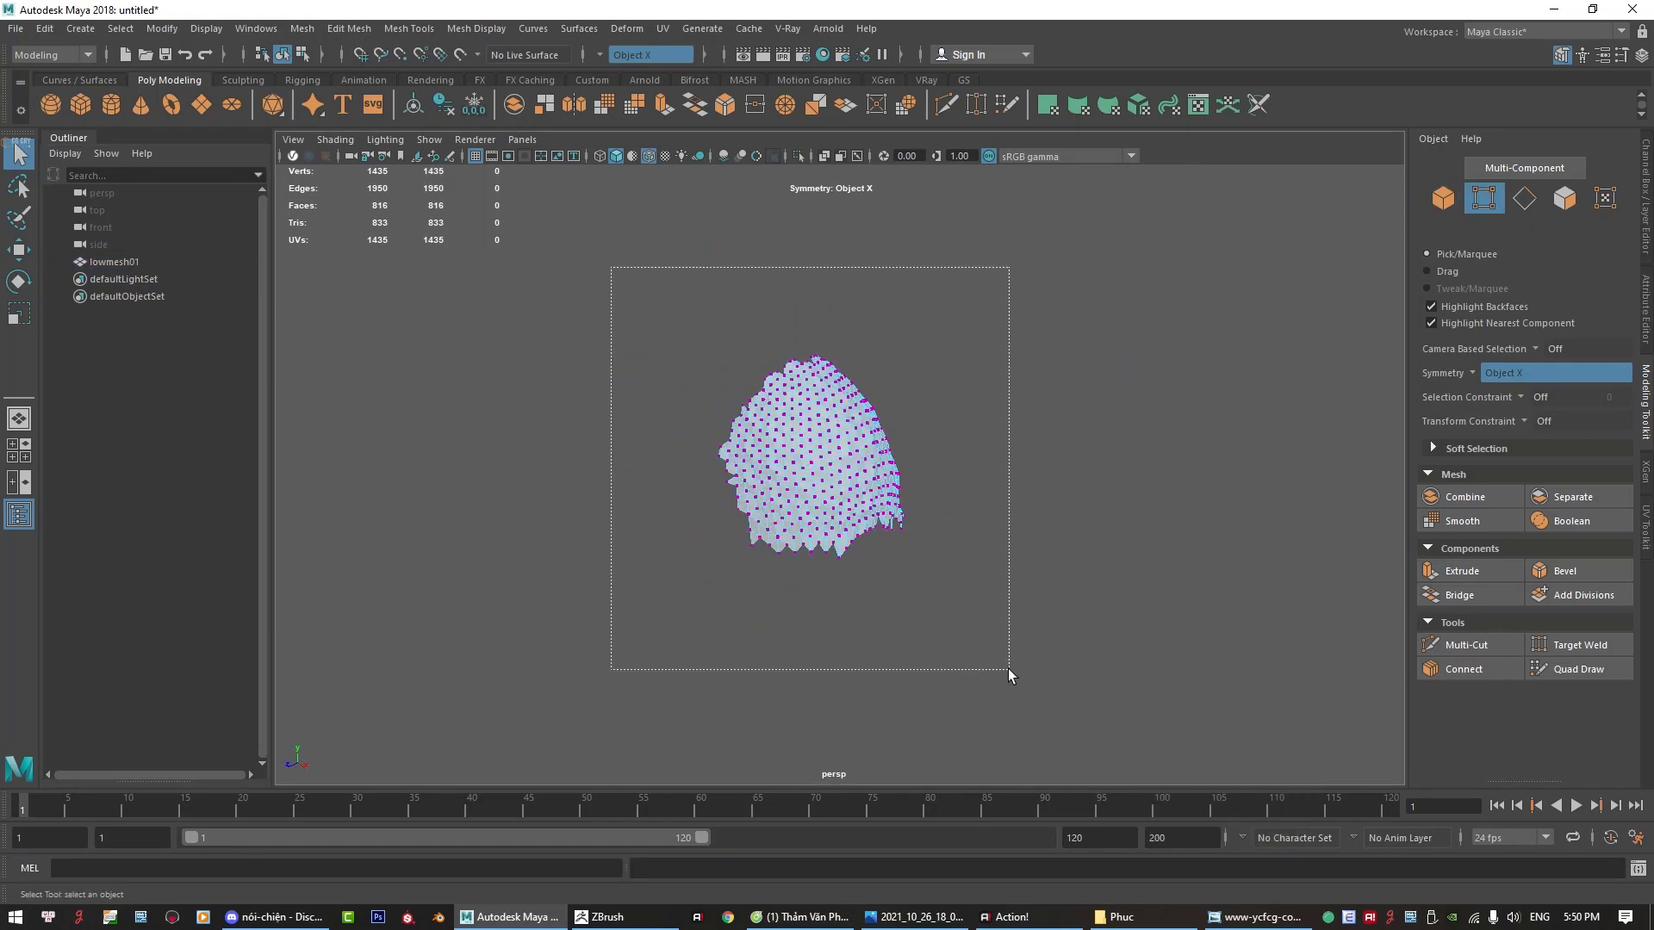
mouse_move(1008, 672)
right_mouse_down("alt")
mouse_move(1106, 702)
mouse_move(841, 417)
mouse_move(948, 382)
right_mouse_up("alt")
right_click(847, 462, "shift")
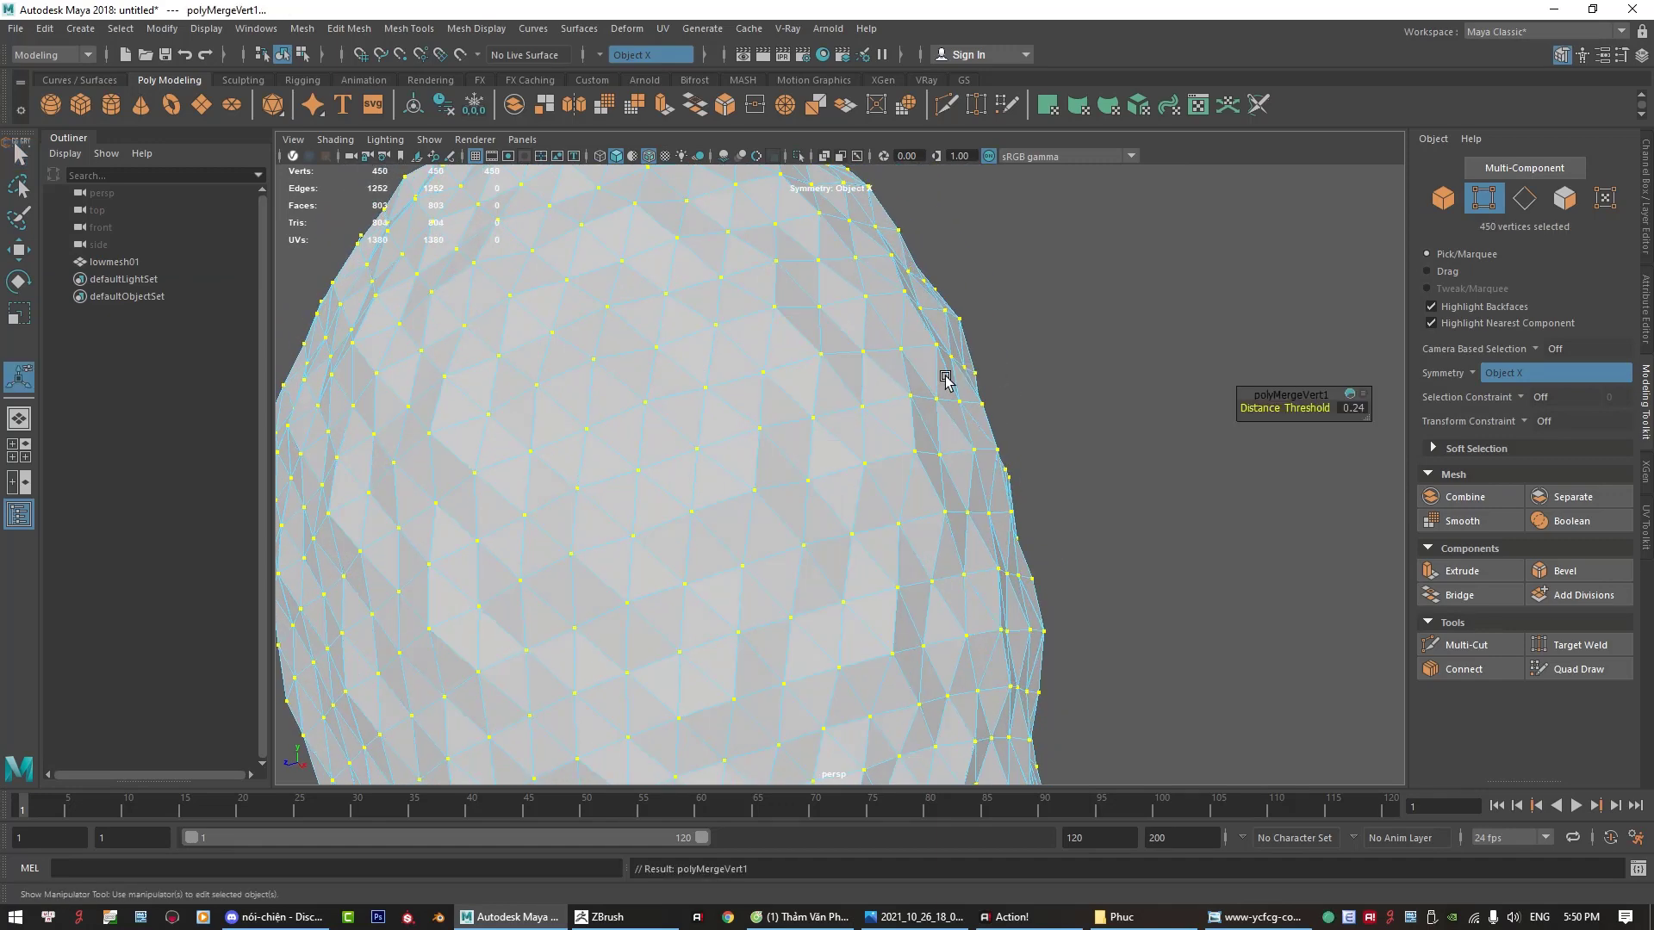
left_click(1087, 530)
mouse_move(1092, 524)
left_mouse_down("alt")
mouse_move(722, 473)
mouse_move(1078, 473)
left_mouse_up("alt")
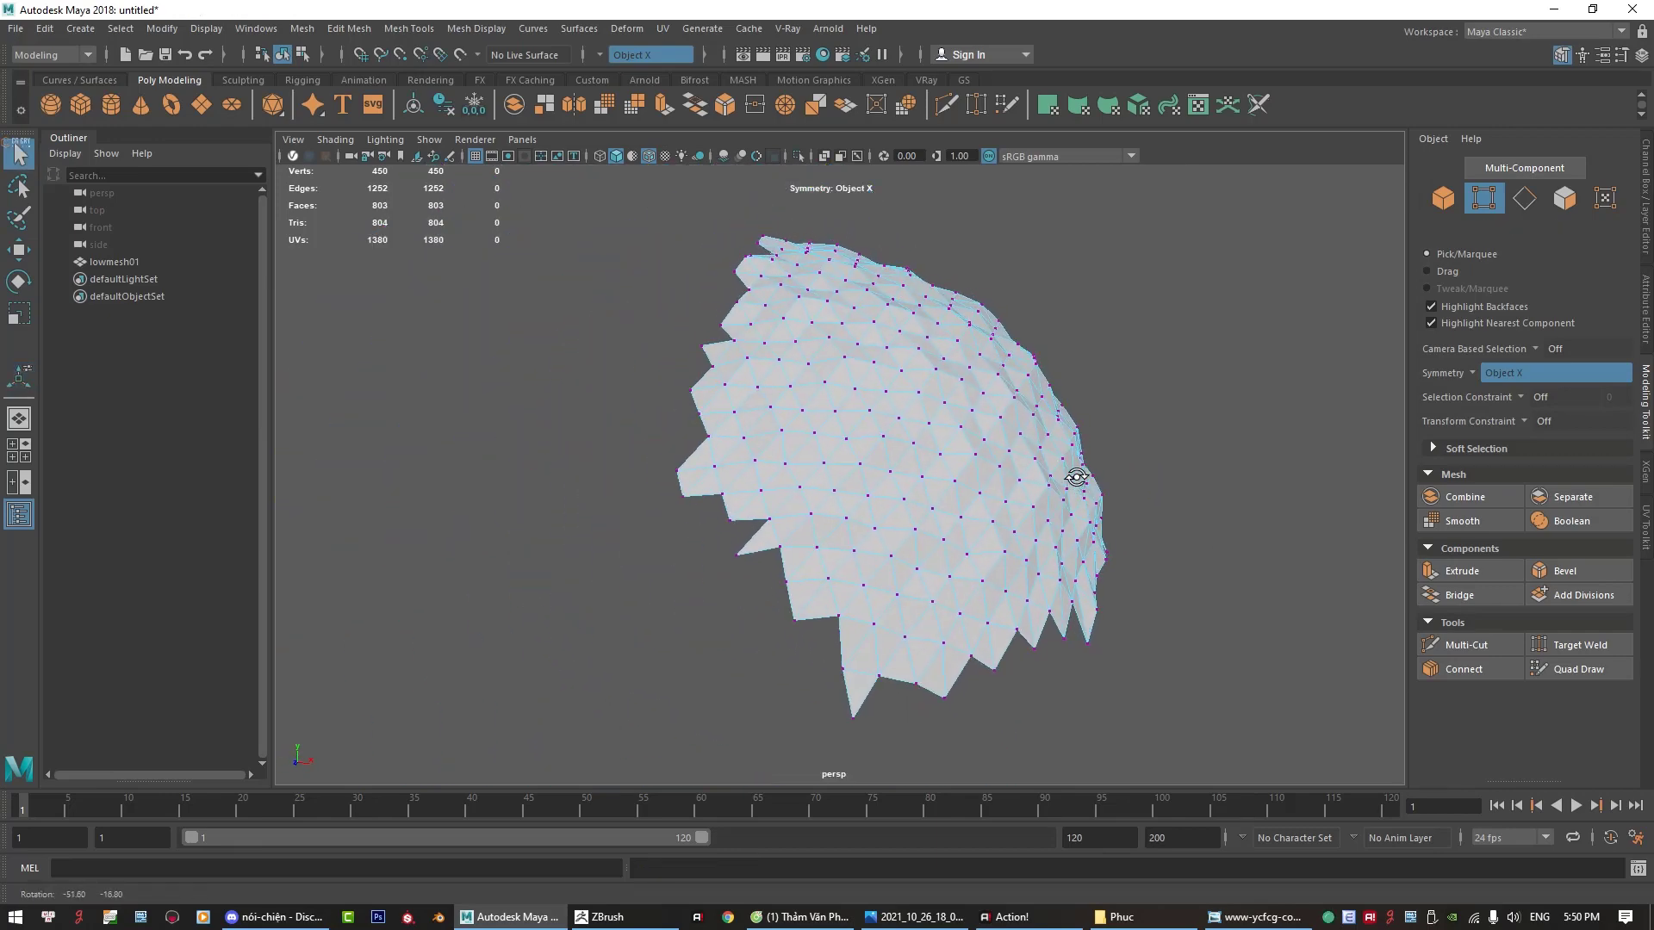
right_click_drag(1156, 370, 1248, 315)
left_click(923, 397)
left_click(1157, 405)
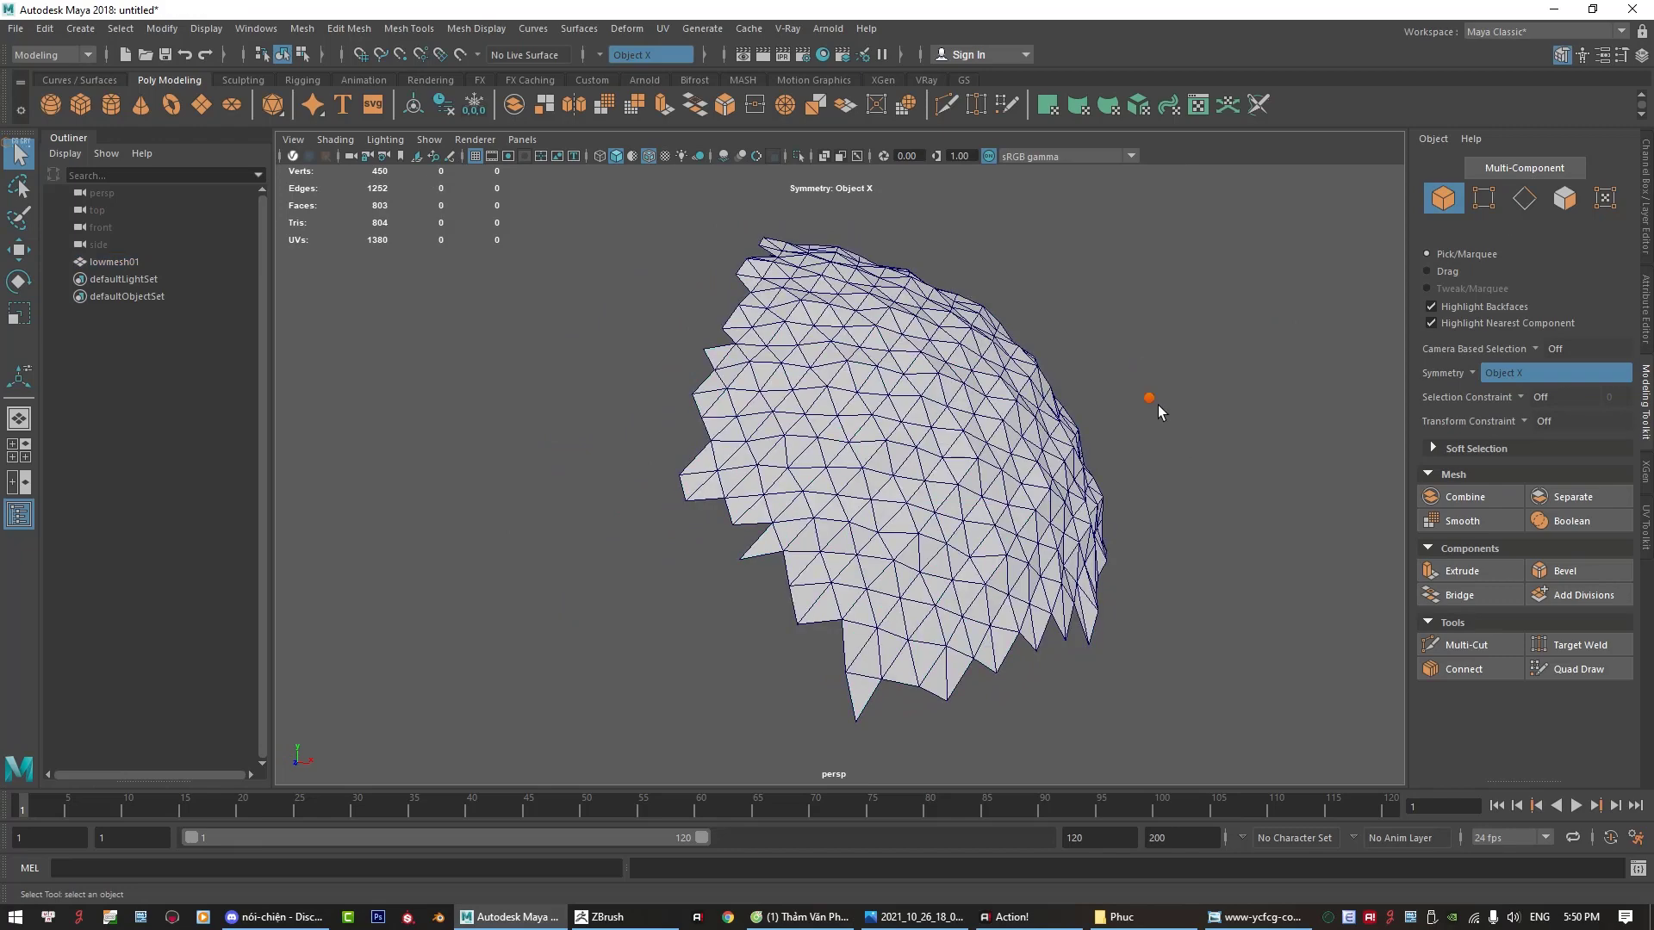
left_click(853, 394)
scroll(959, 442, "down", 3)
Step: Export all to the Desktop as the FBX file lowshoulder
left_click(16, 28)
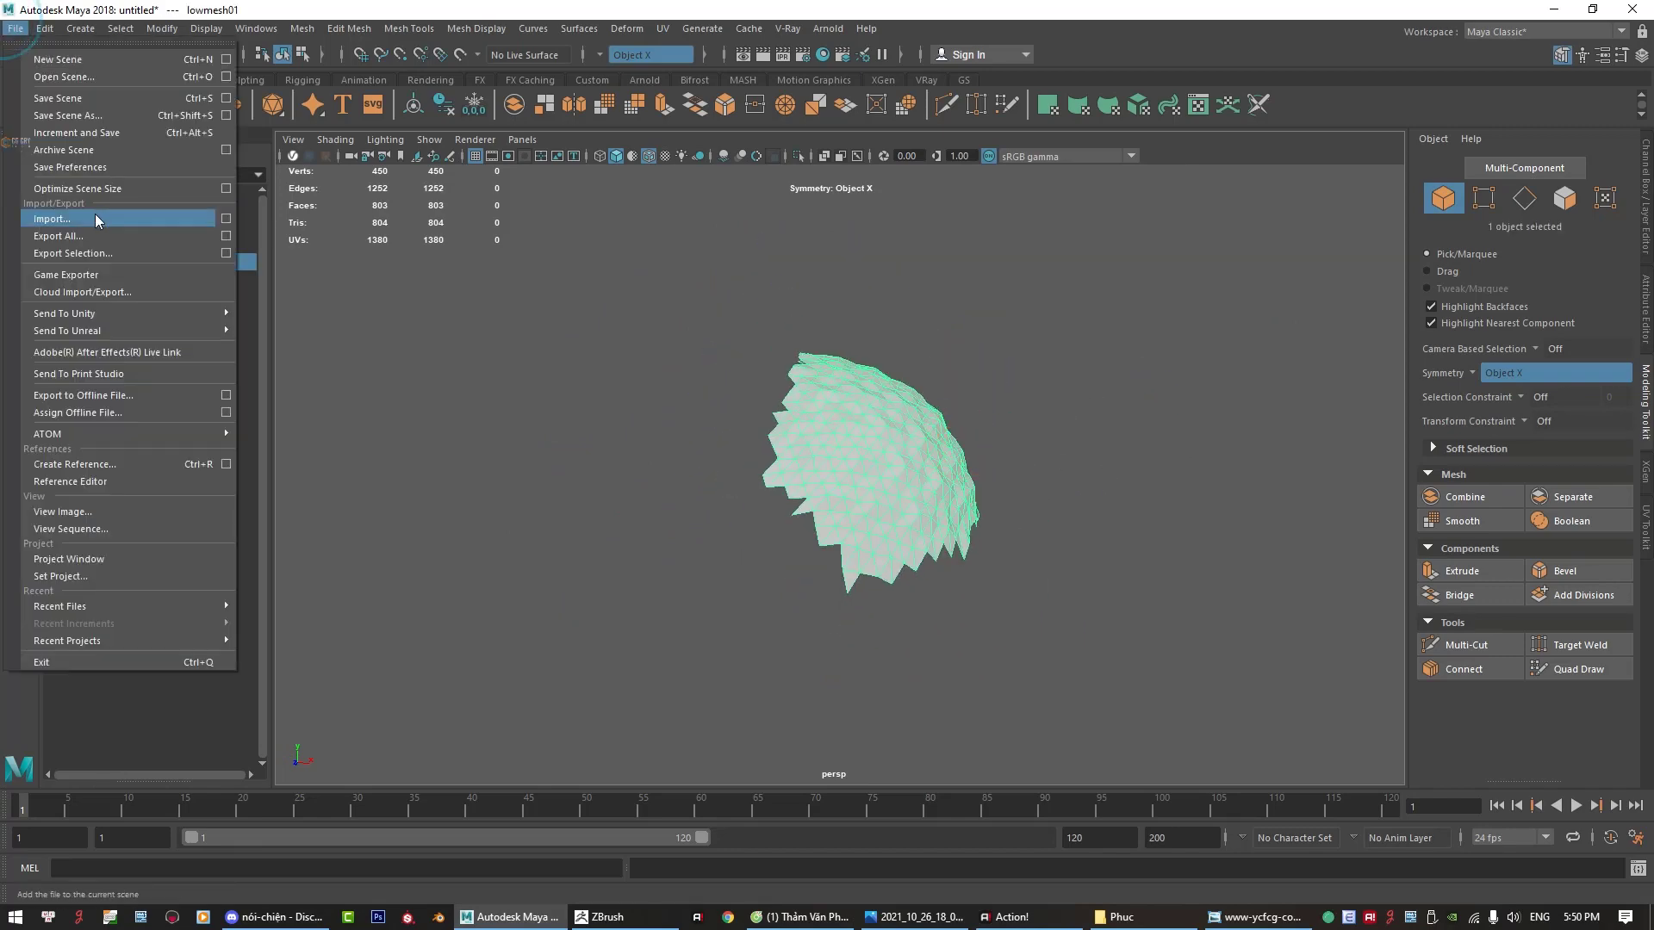
left_click(79, 250)
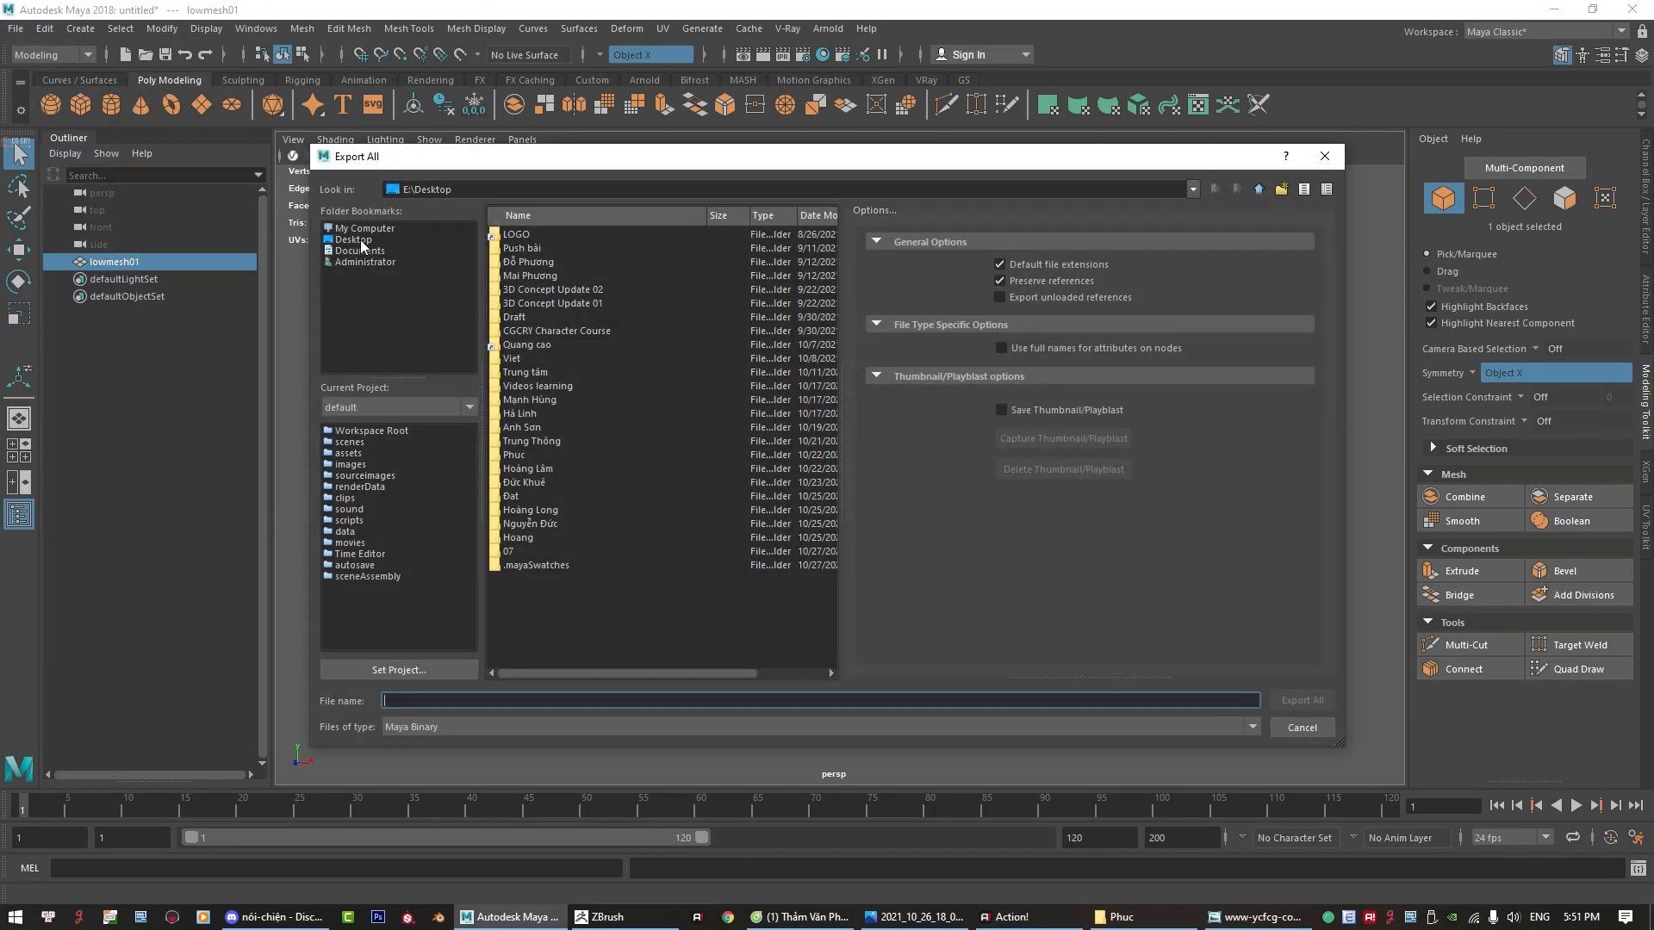
left_click(360, 240)
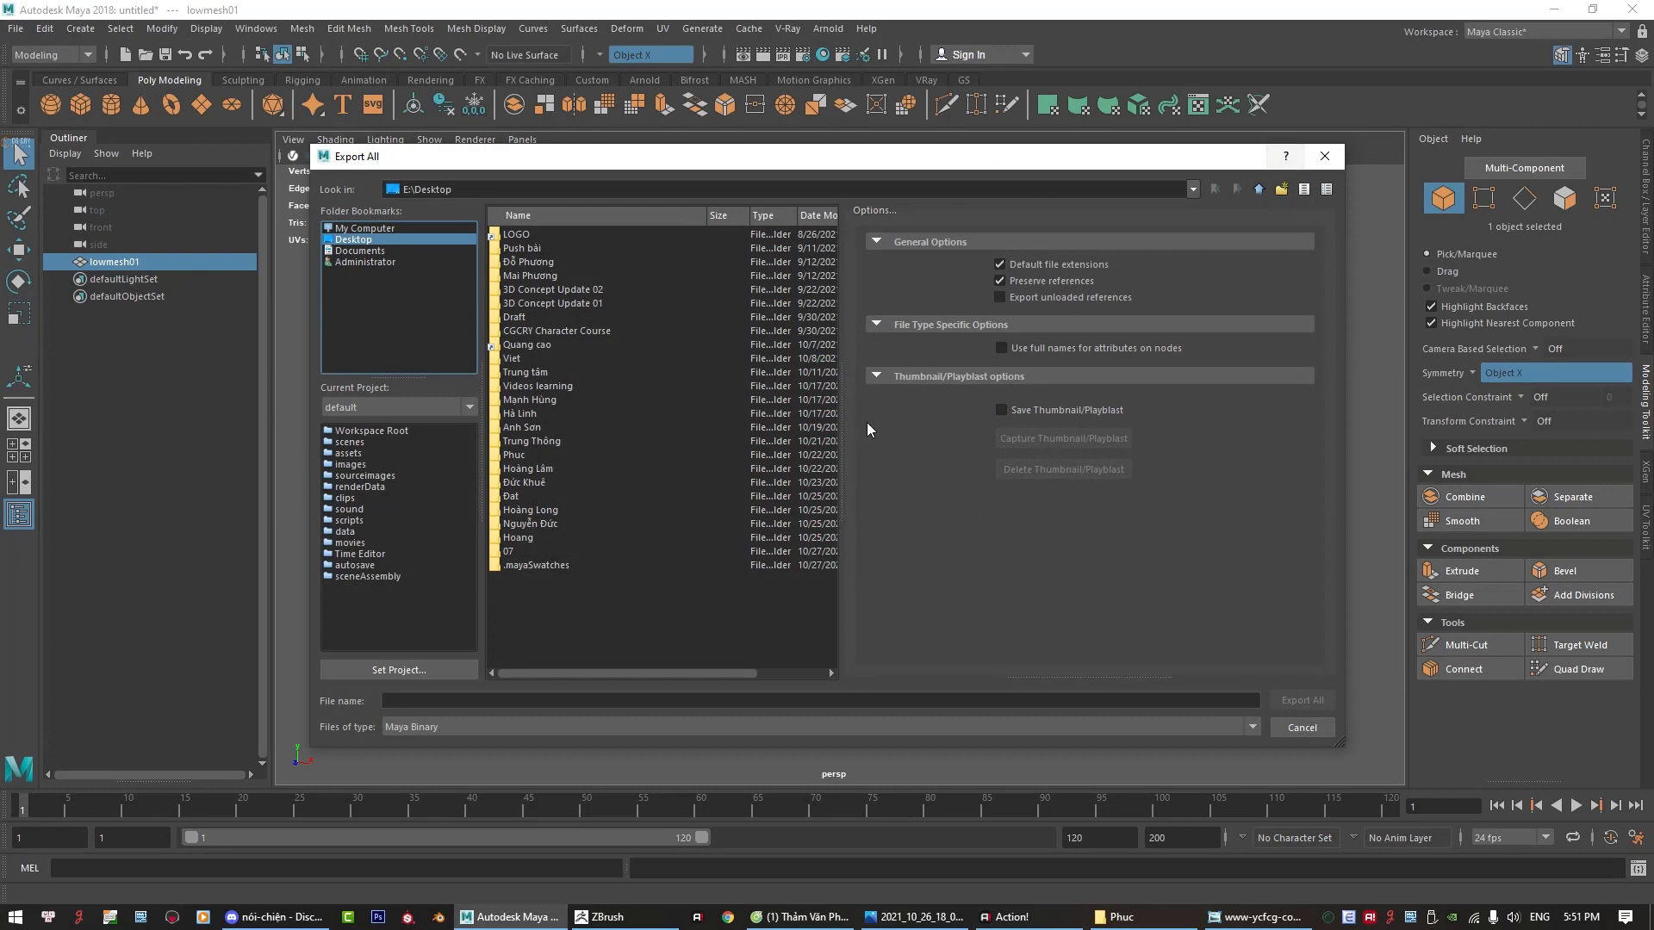
left_click(480, 697)
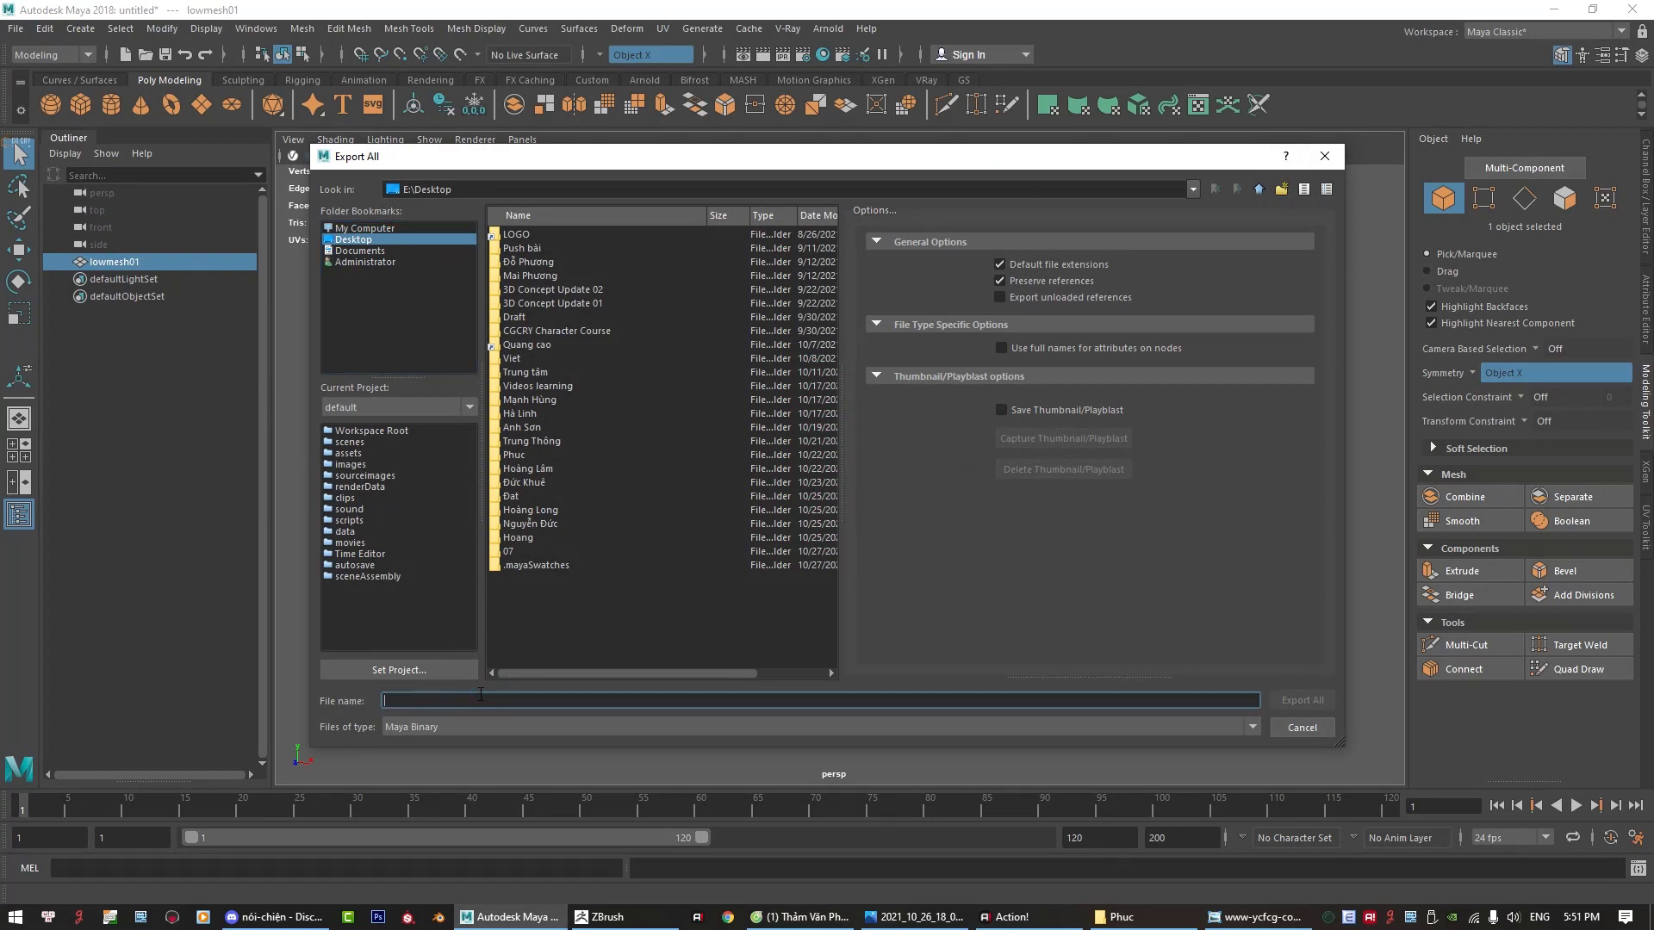
type("lowshoulder")
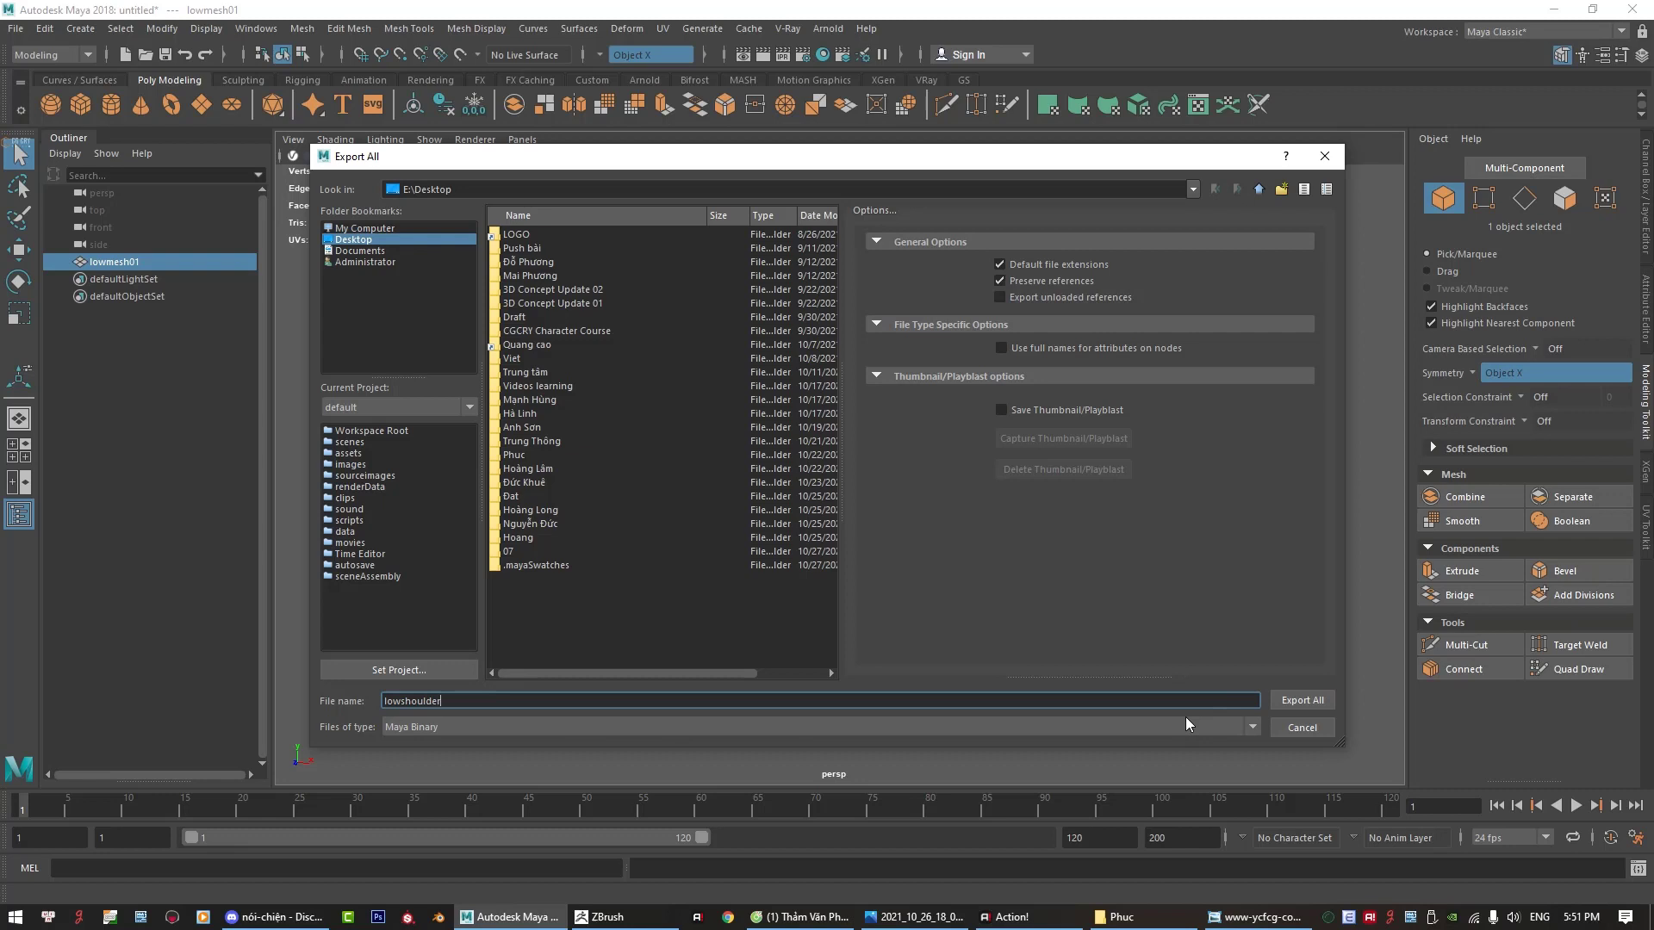
left_click(1186, 726)
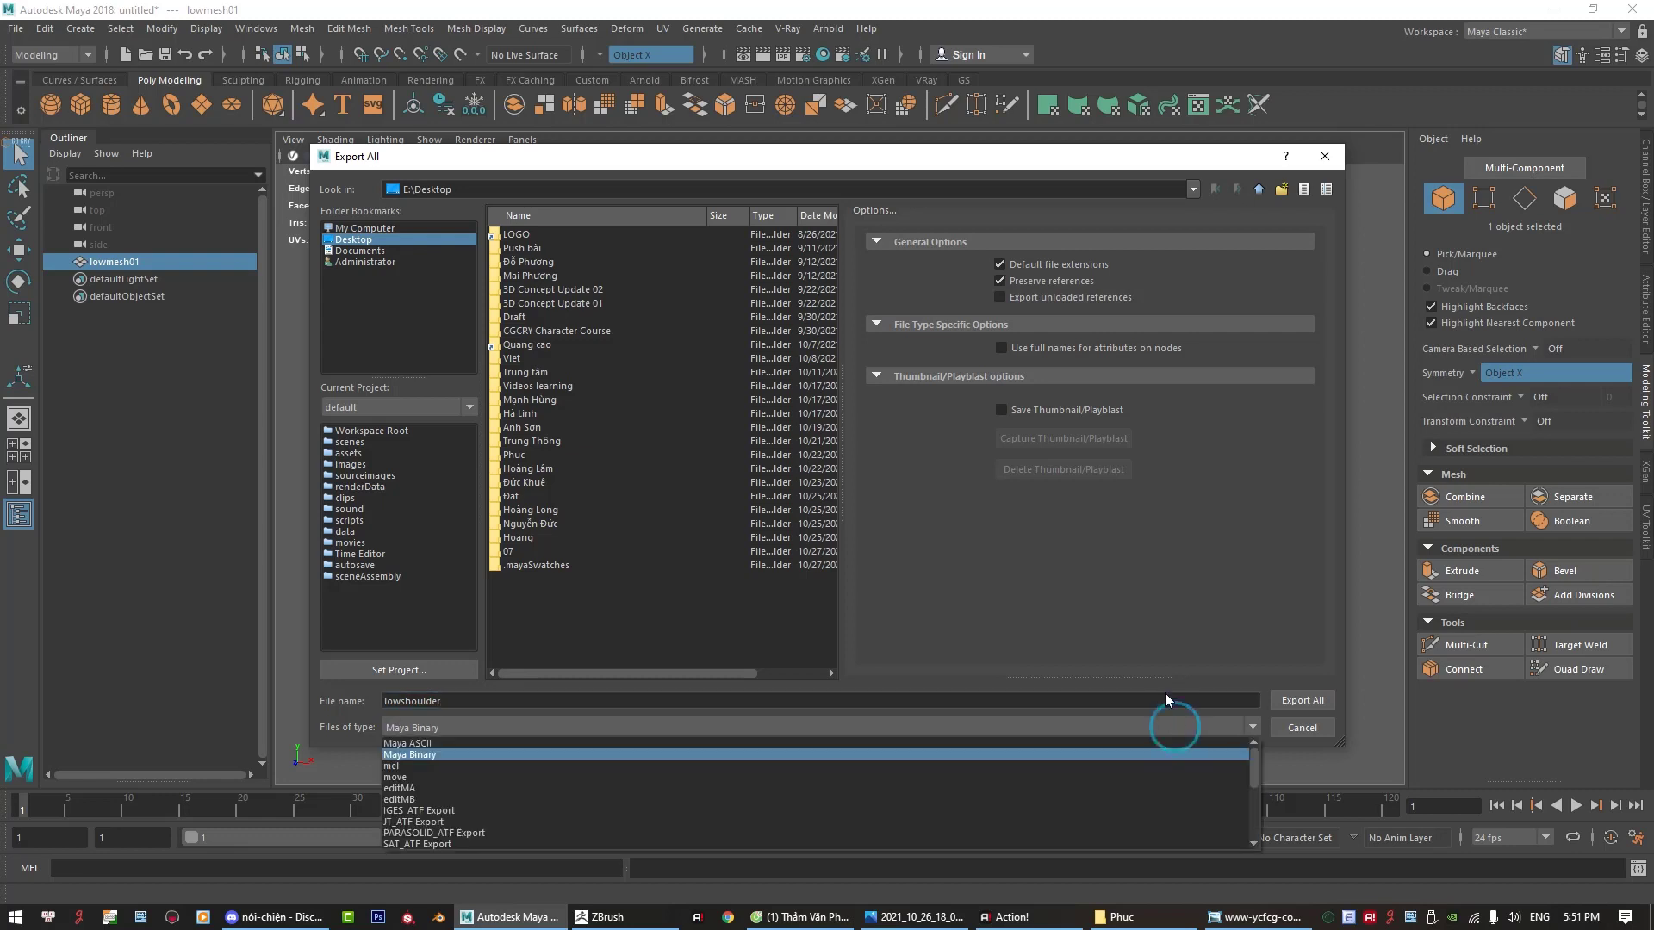
scroll(887, 796, "down", 2)
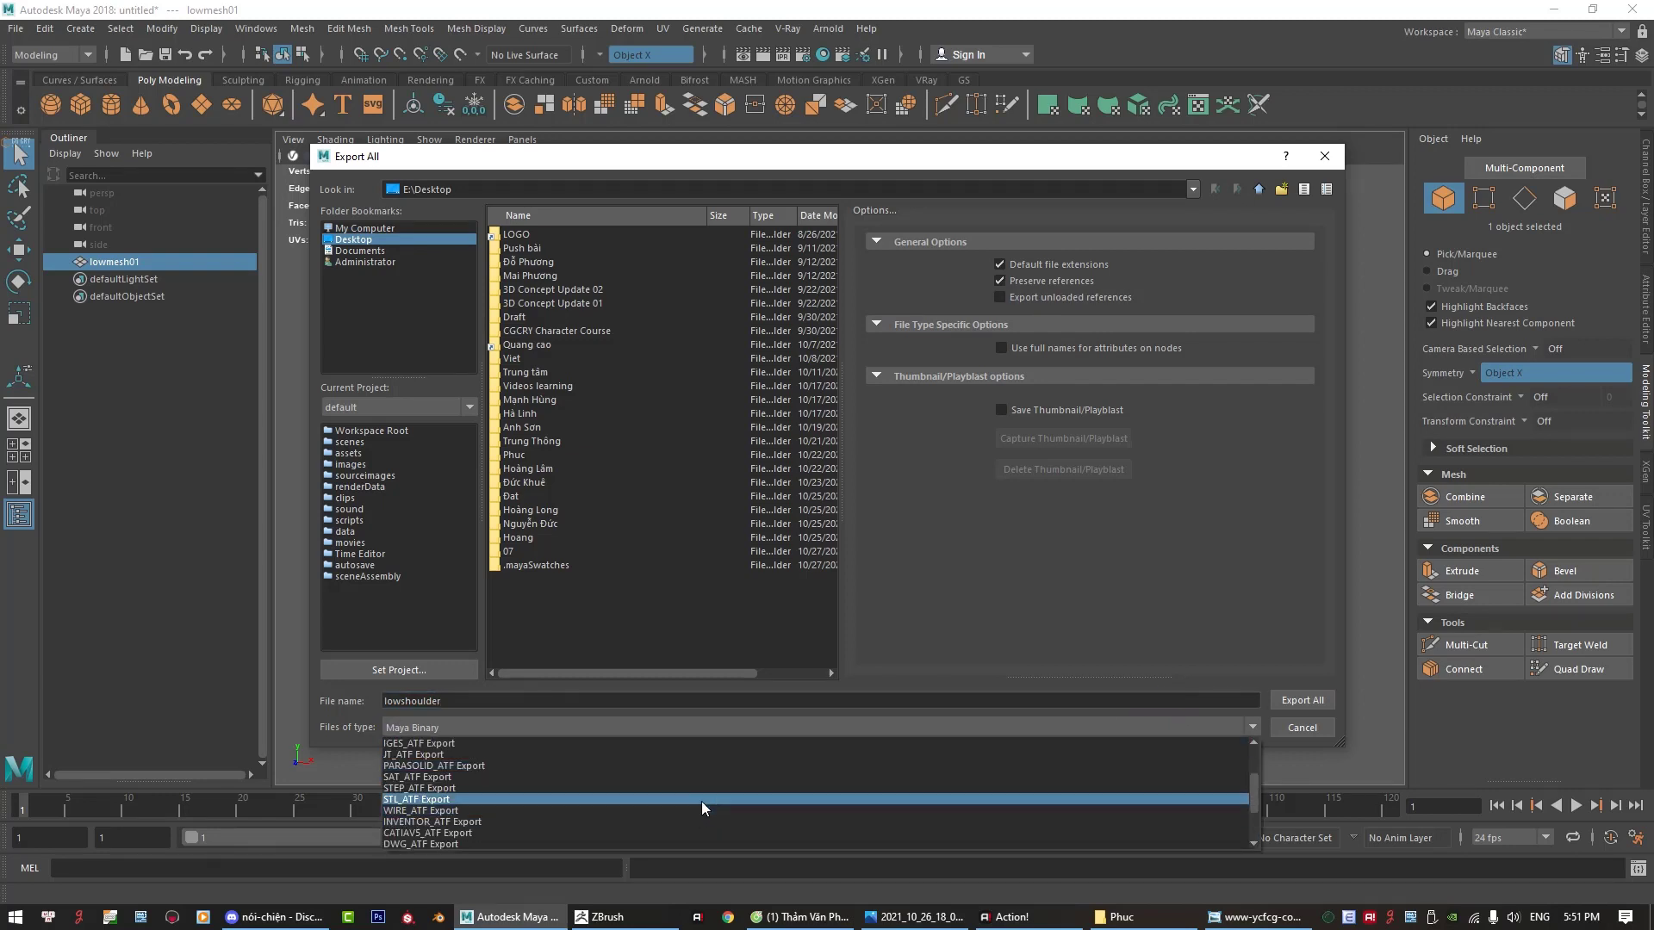
scroll(701, 801, "down", 1)
left_click(583, 820)
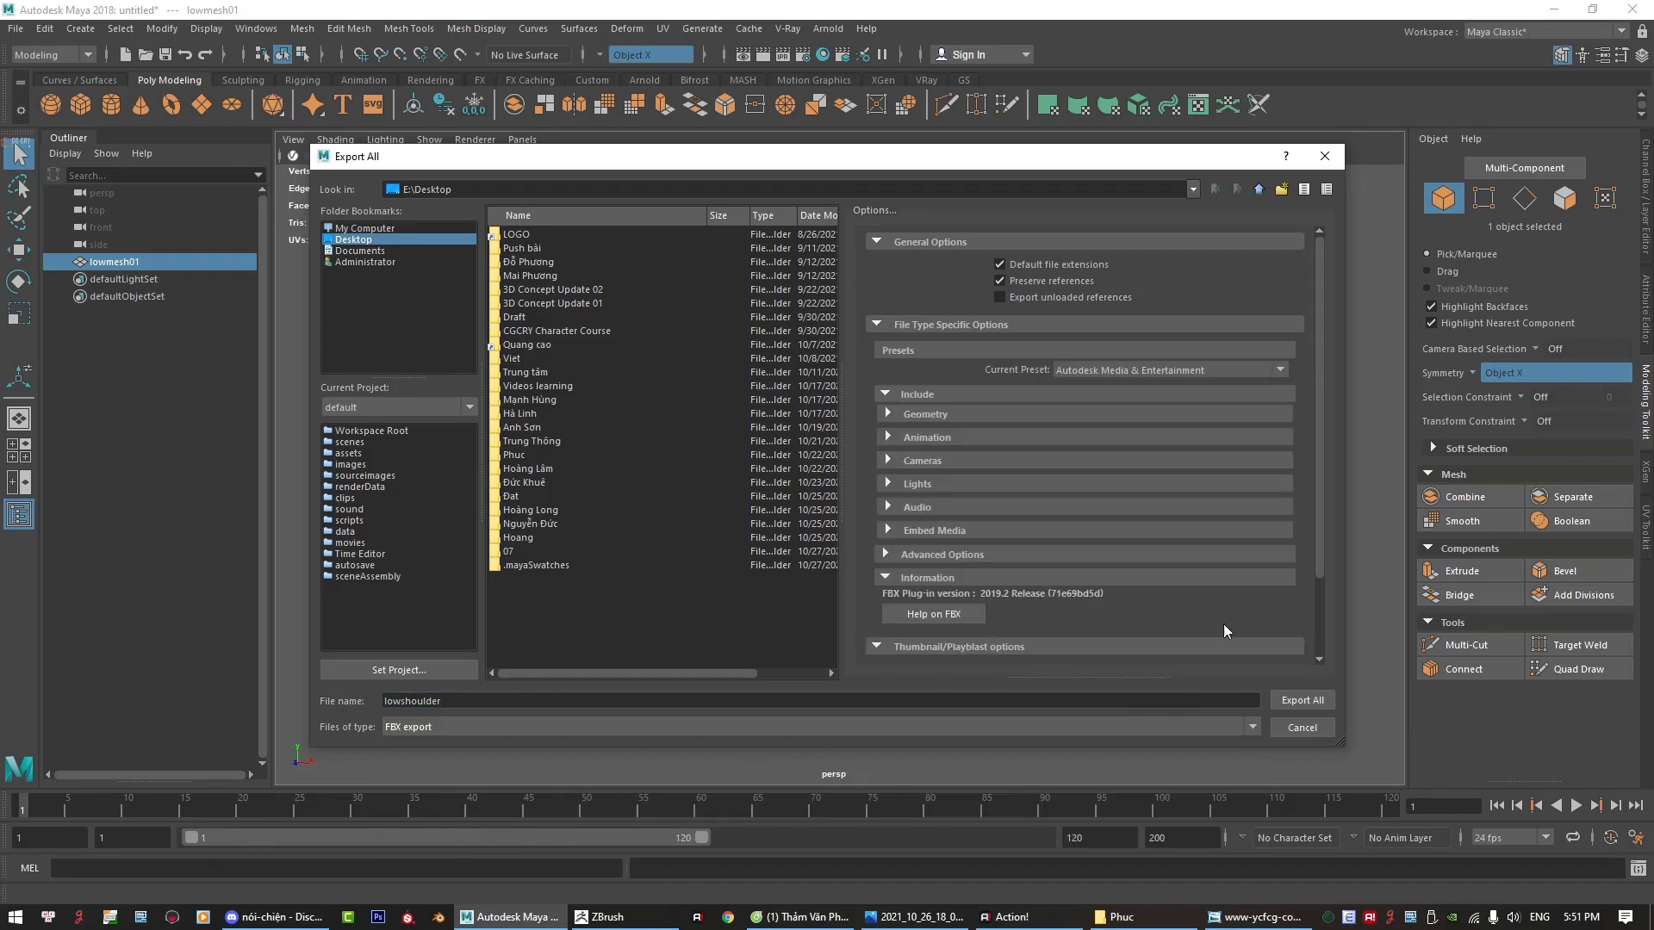
left_click(1287, 701)
Step: Reopen char03_low_fix.ma from recent files without saving the current dome scene
left_click(1023, 513)
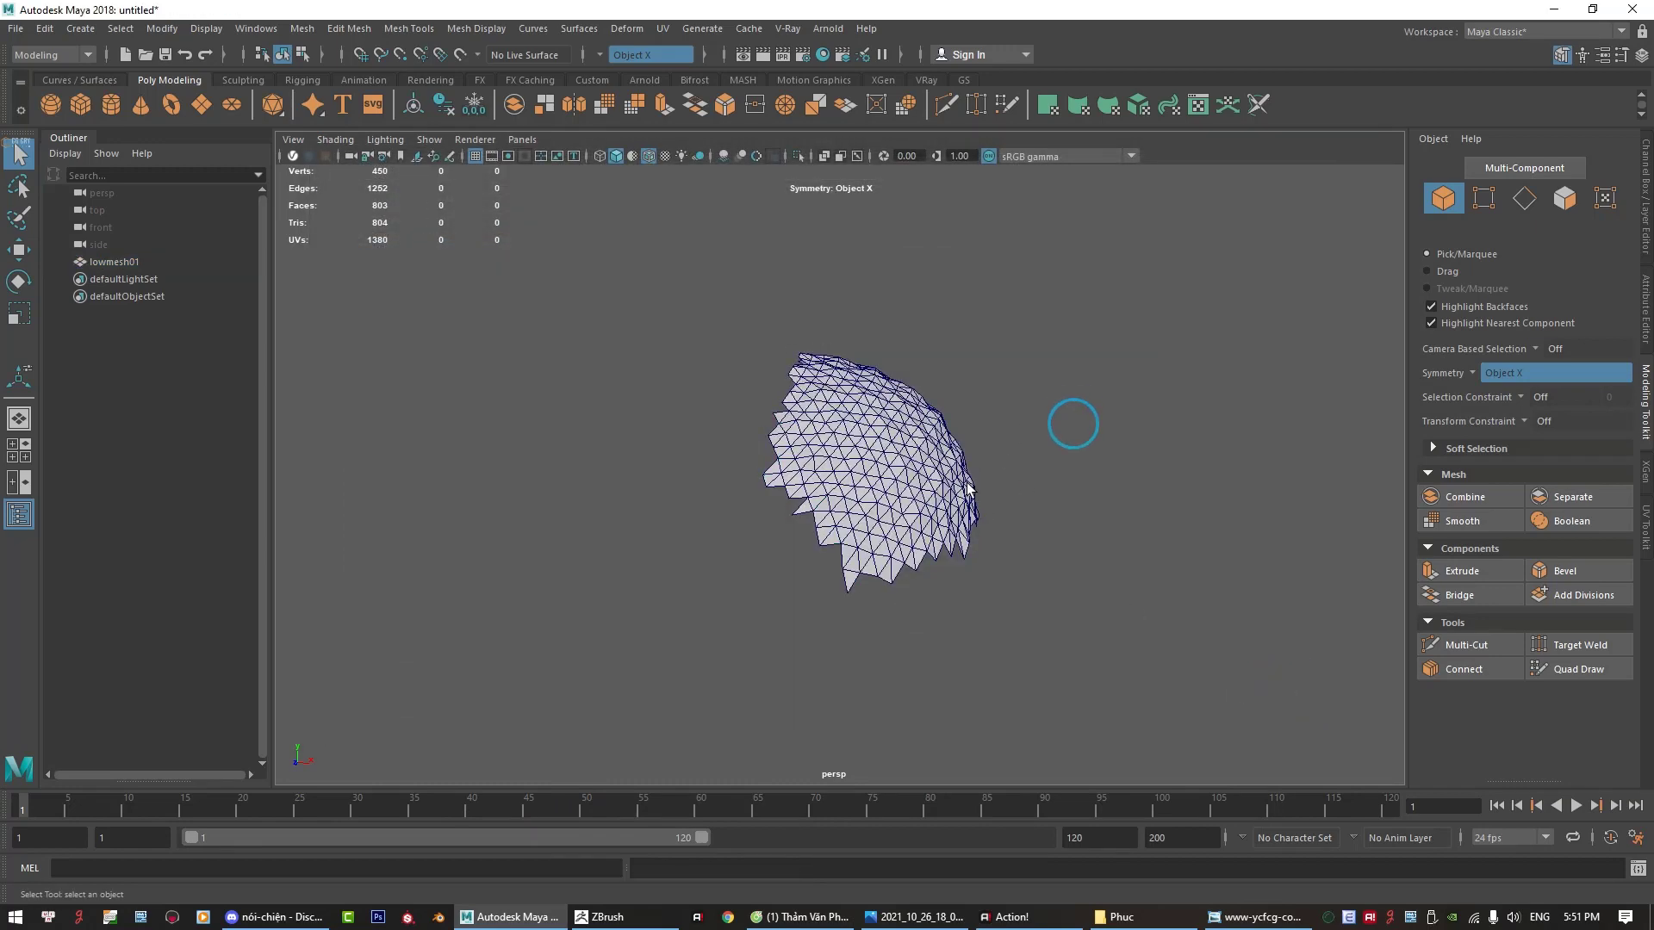
left_click_drag(1071, 417, 1005, 455, "alt")
left_click(15, 28)
mouse_move(60, 607)
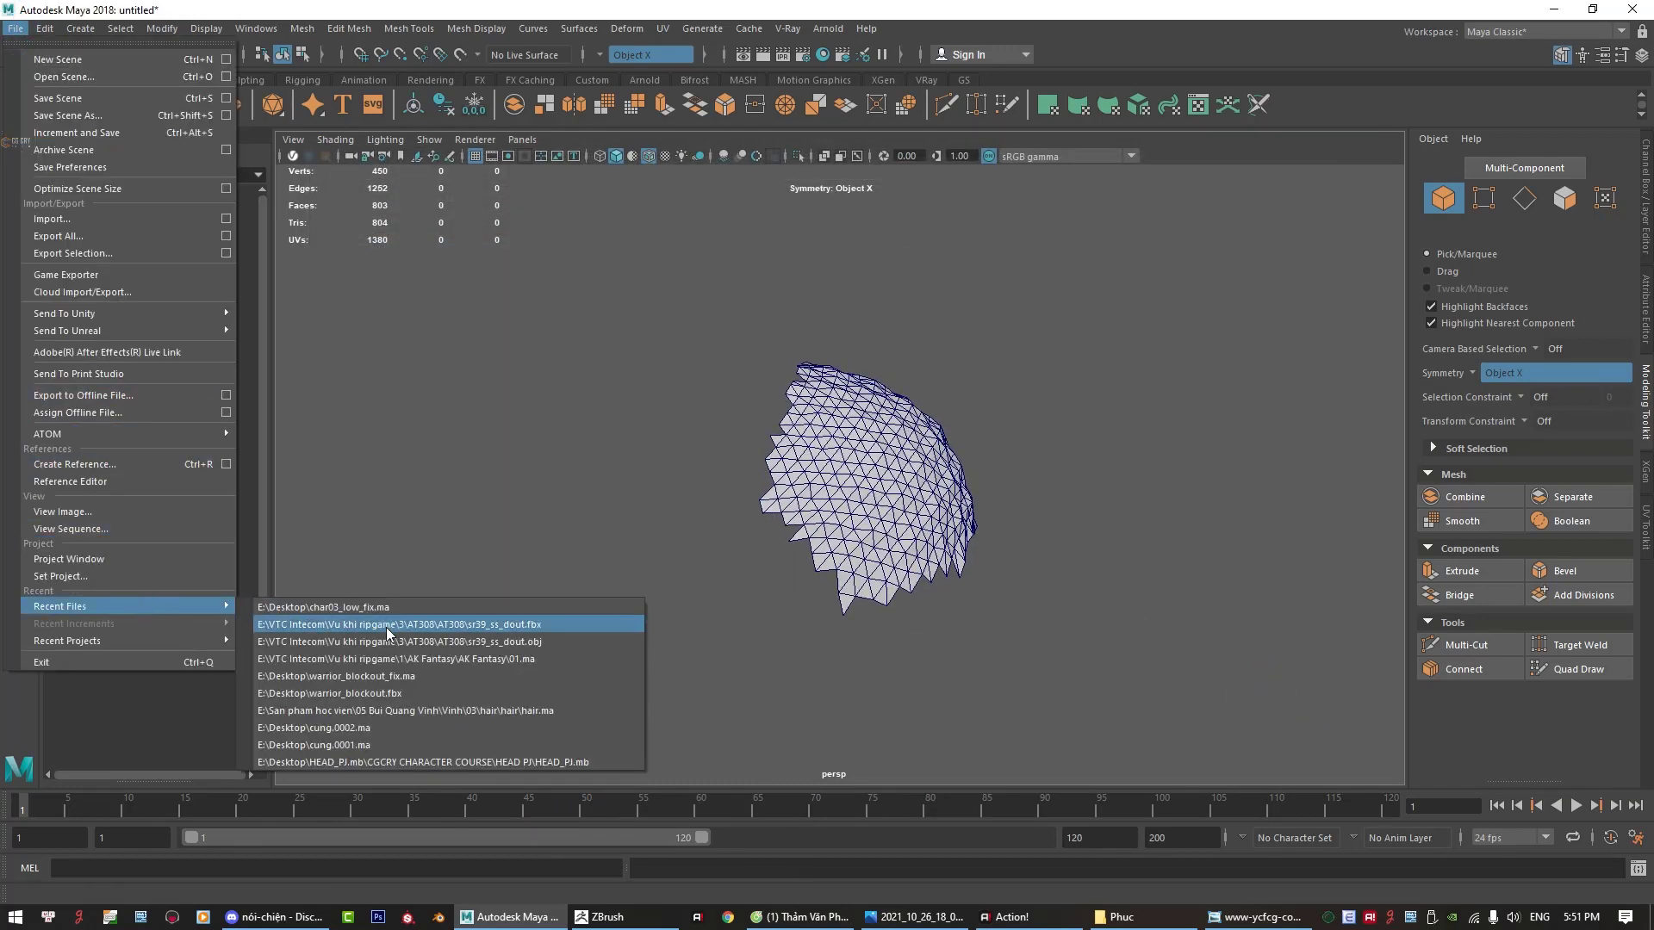
left_click(385, 607)
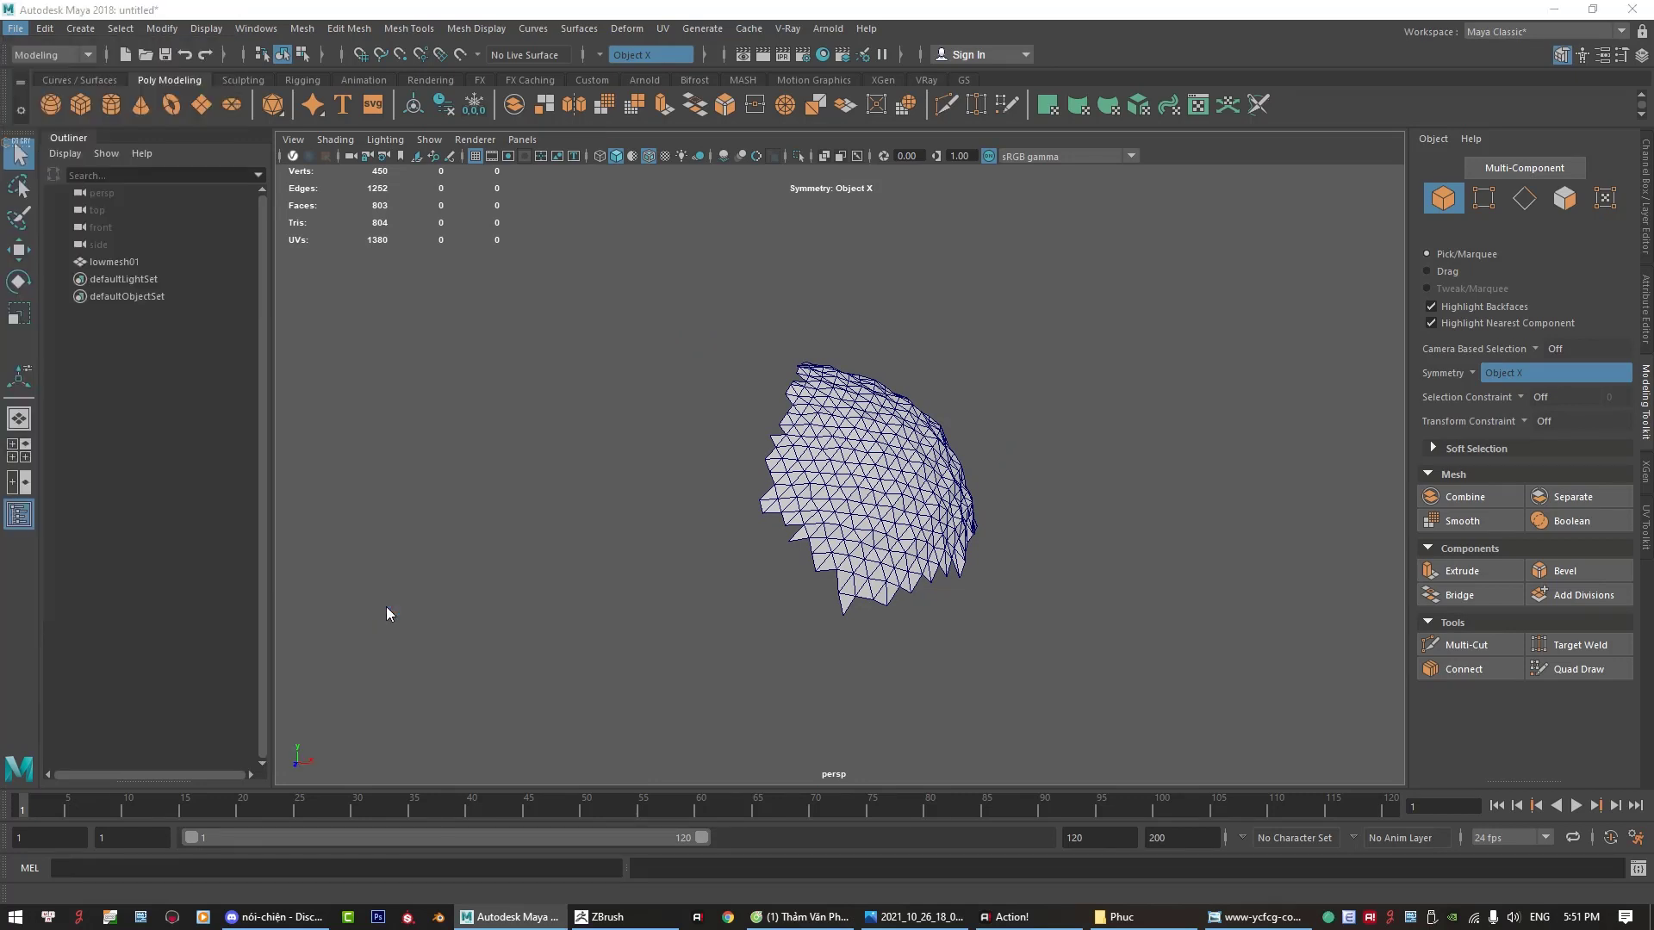
left_click(832, 465)
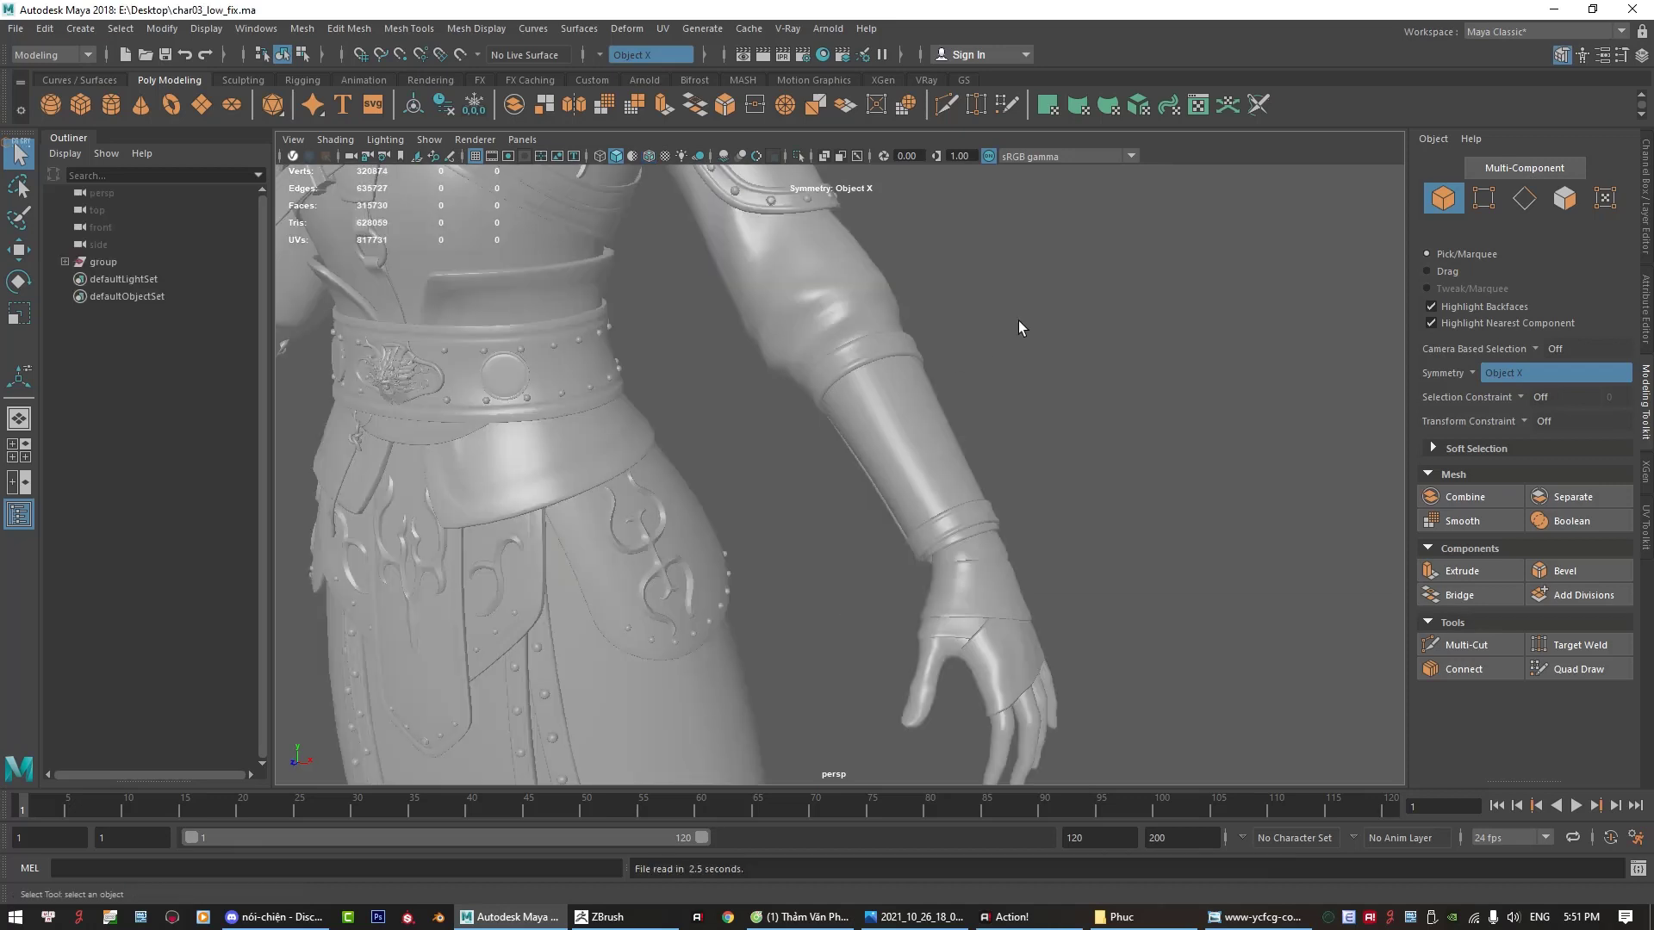
scroll(1046, 426, "down", 3)
scroll(816, 491, "up", 2)
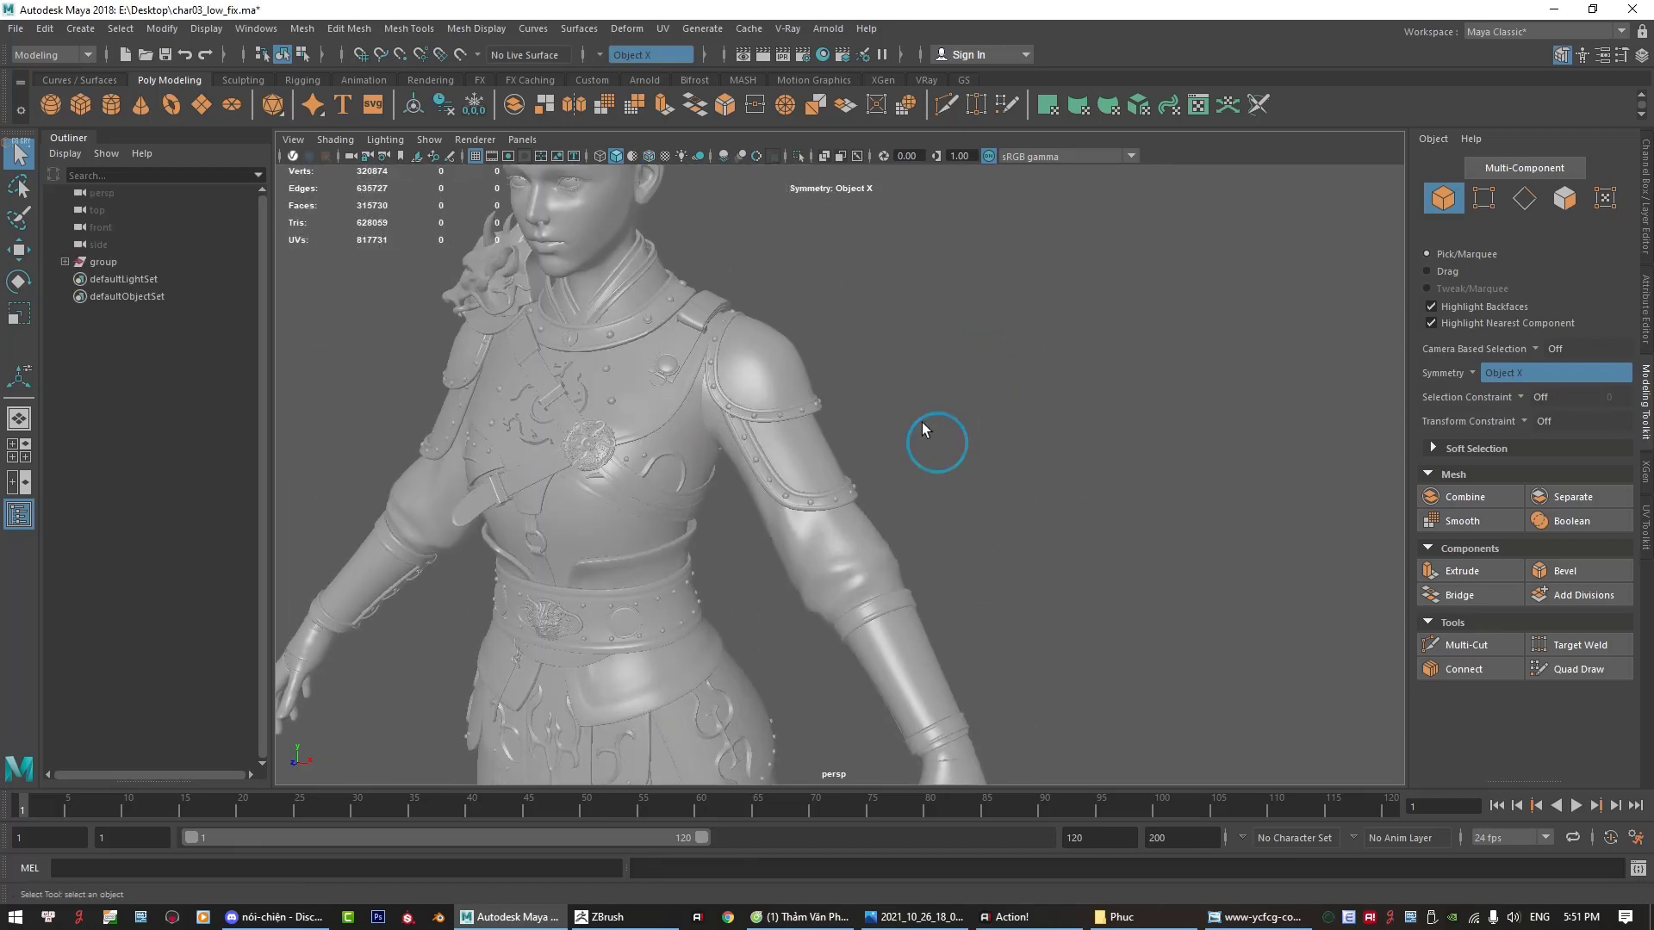
left_click(15, 29)
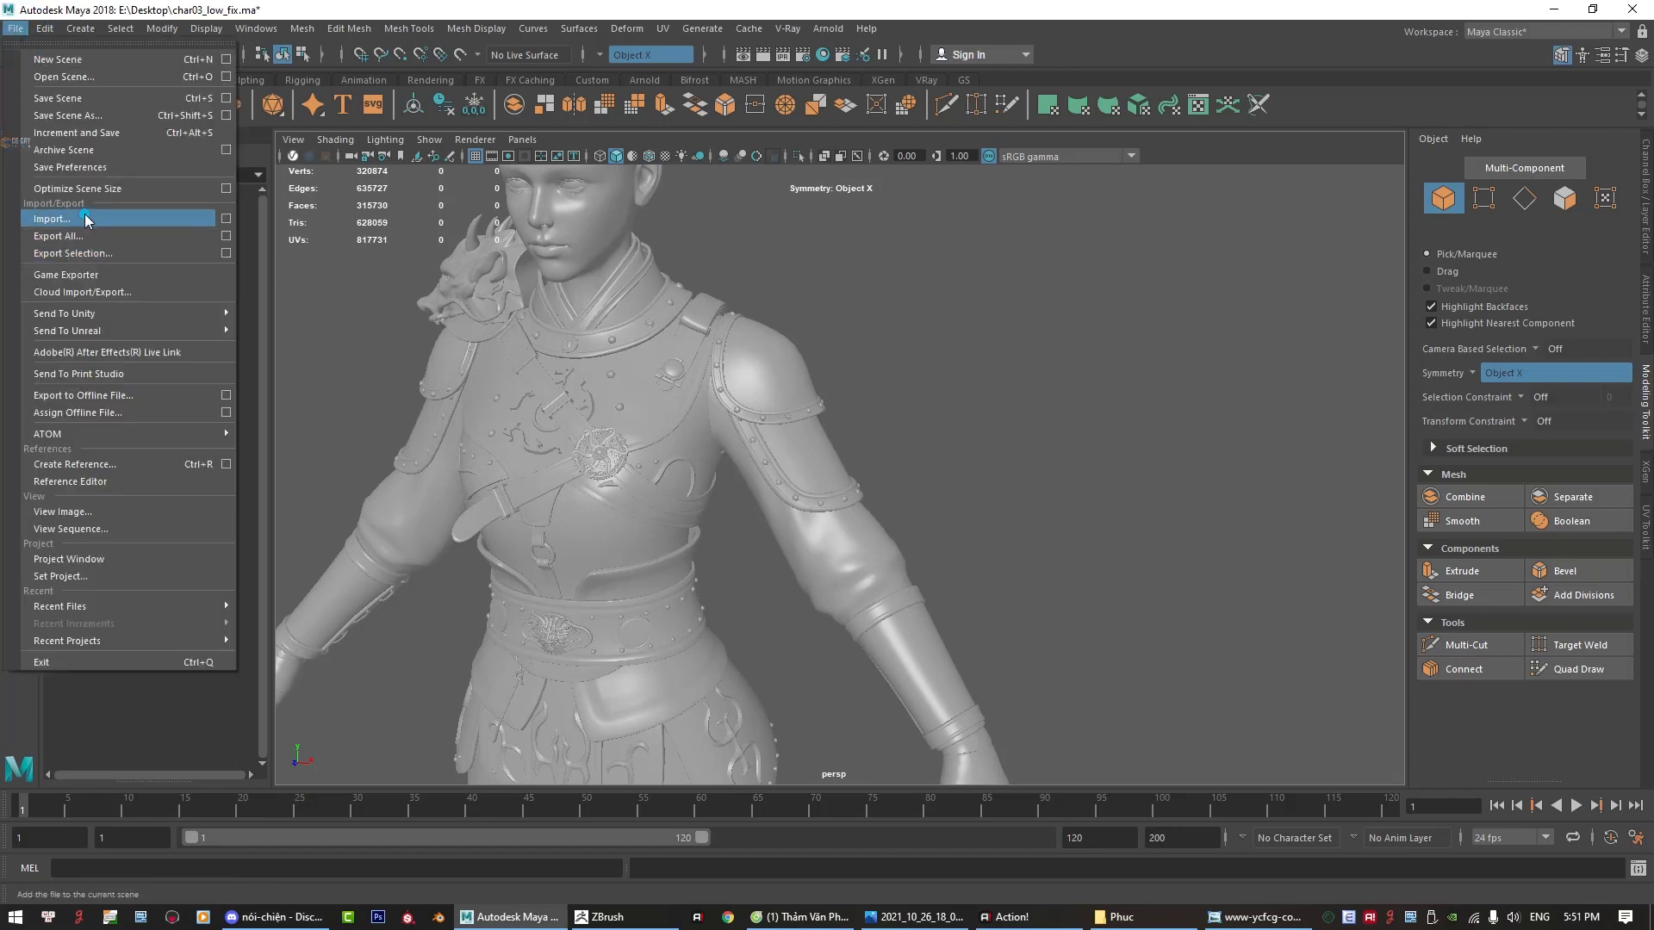
Step: Import lowshoulder.fbx from the Desktop into the character scene
left_click(86, 220)
scroll(576, 530, "down", 3)
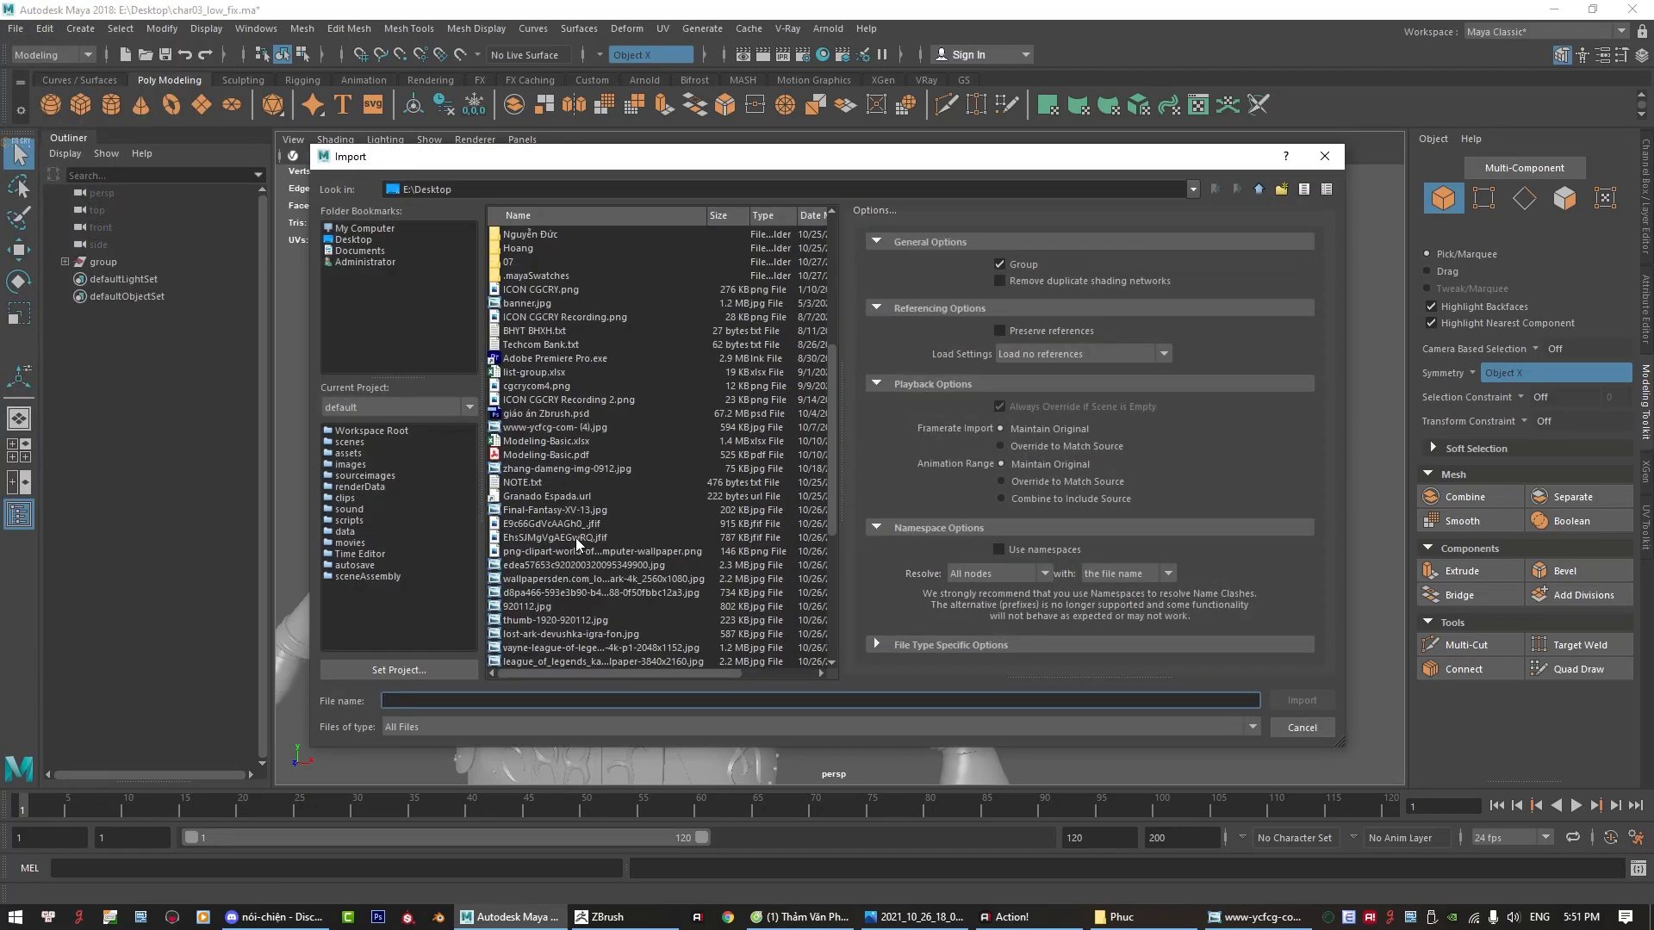
scroll(578, 544, "down", 5)
left_click_drag(533, 673, 605, 673)
left_click(521, 700)
type("lo")
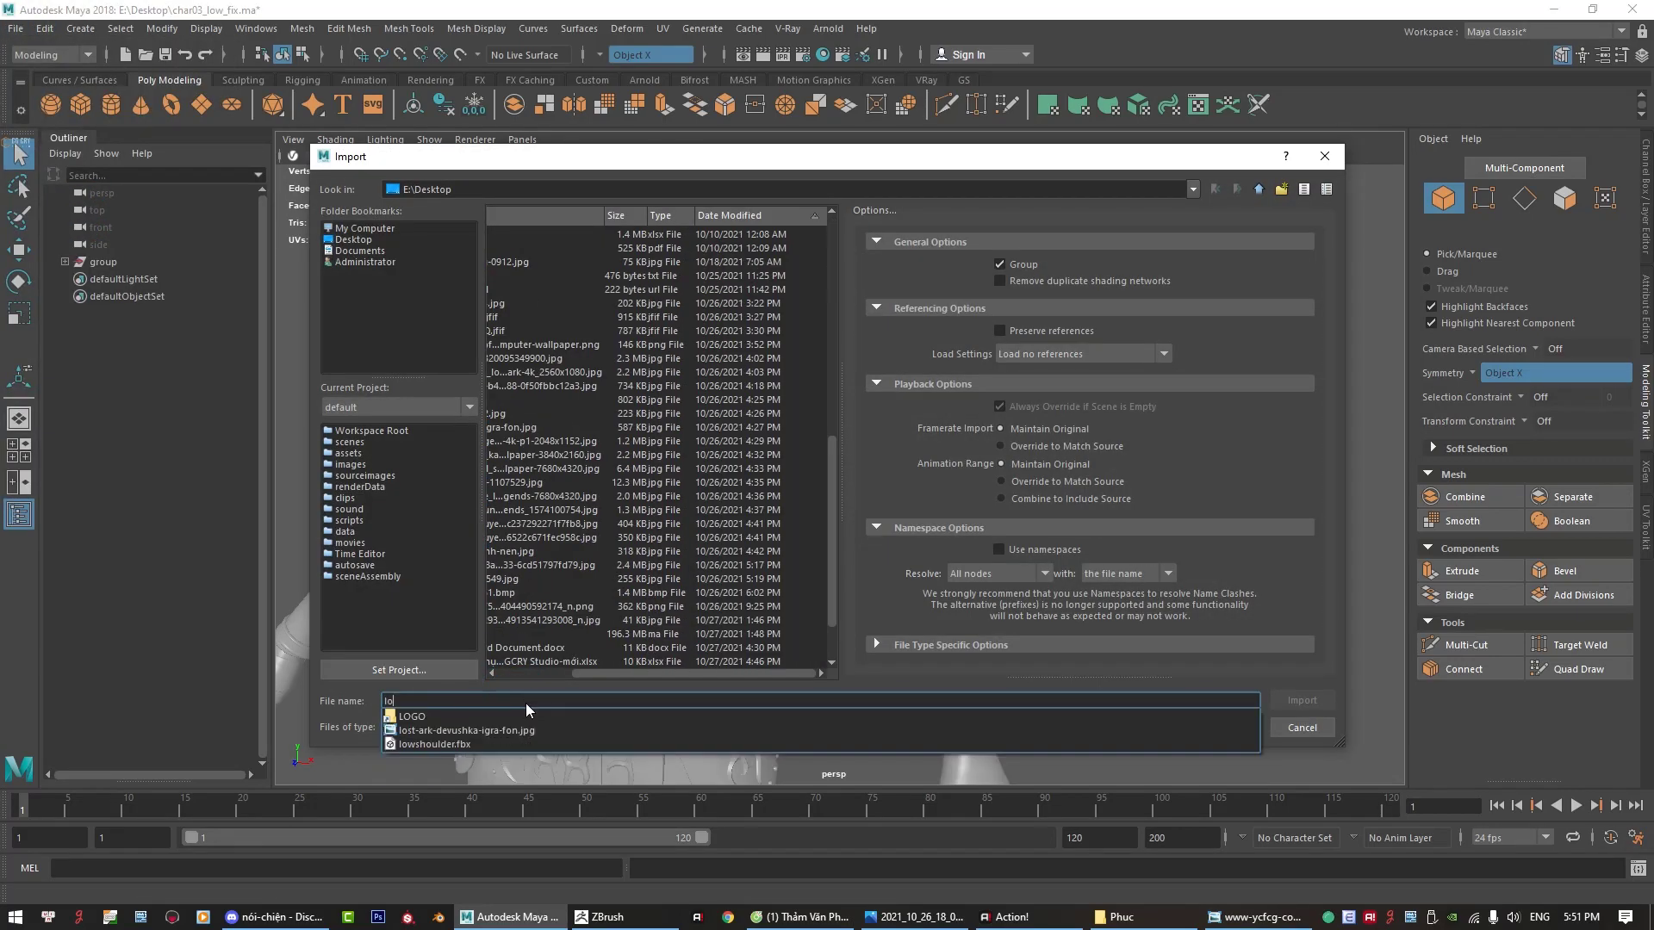
key("Down")
key("Down")
key("Down")
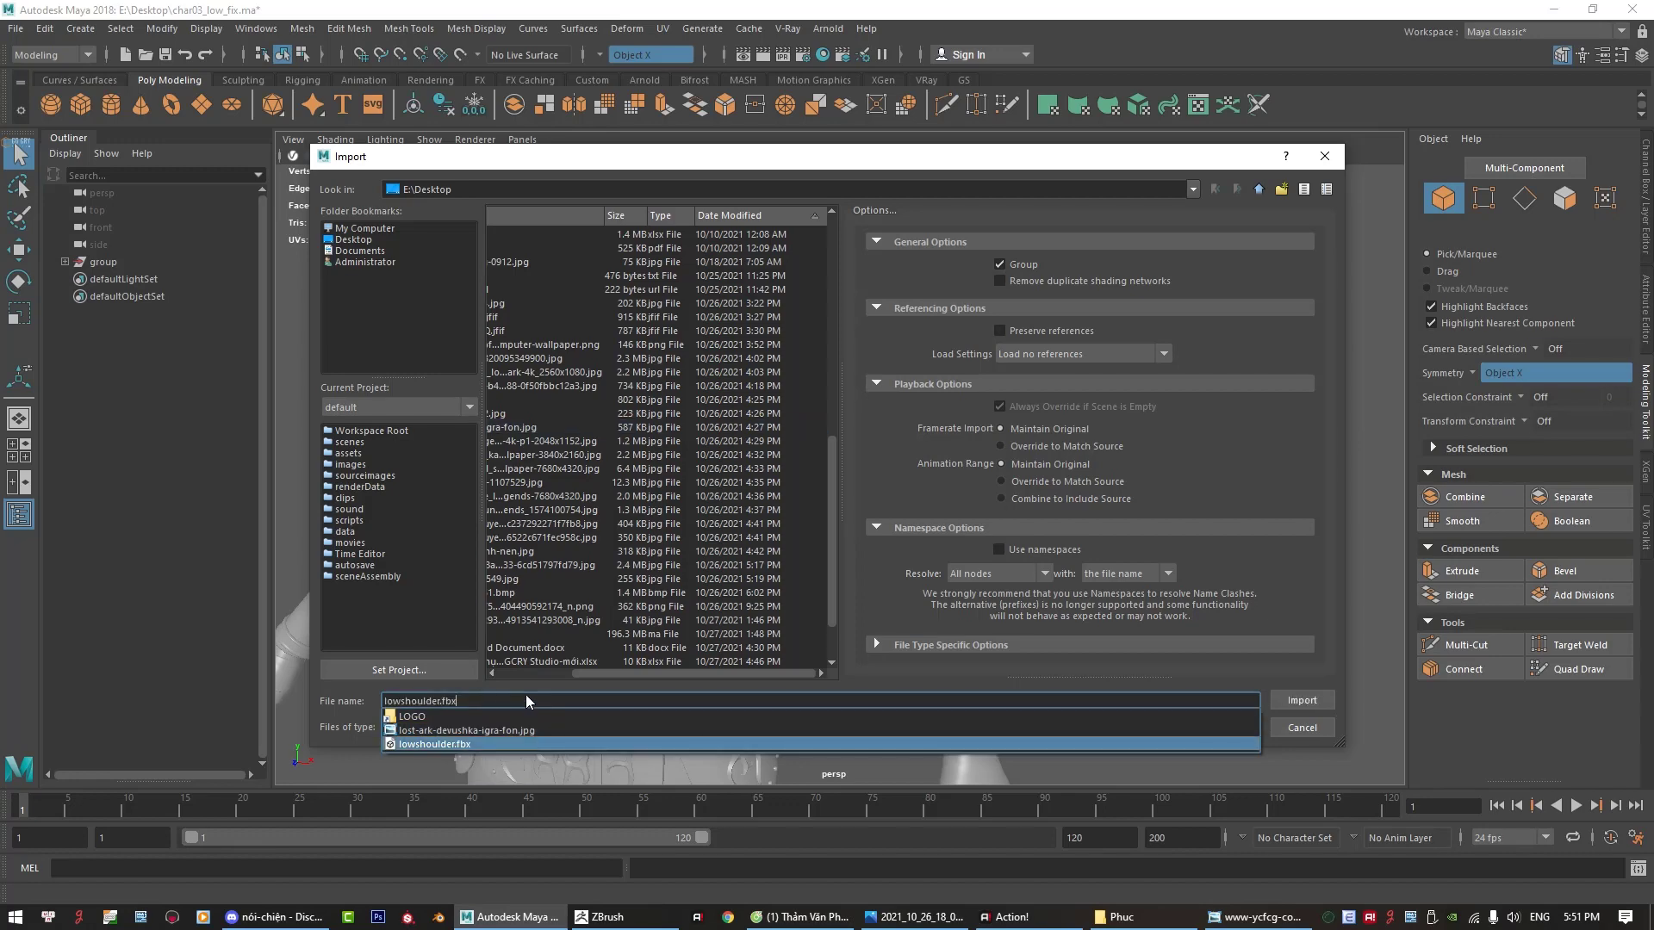
key("Return")
Step: Frame the imported shoulder mesh and select the body mesh beneath it
left_click(792, 375)
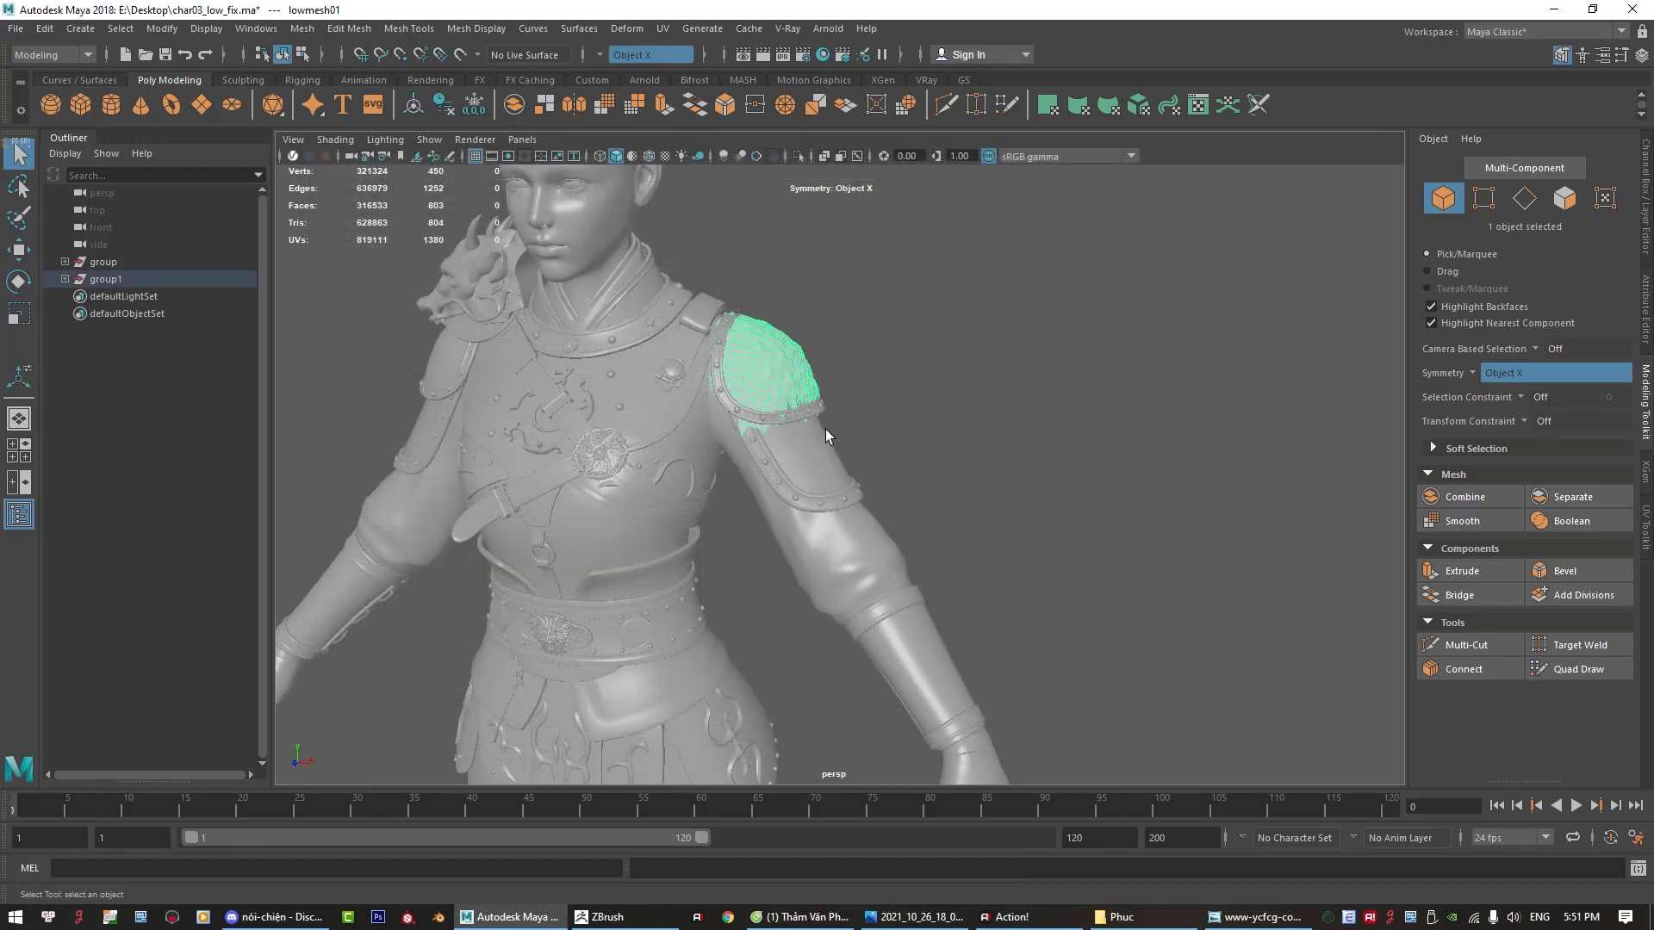
key("f")
mouse_move(819, 451)
left_mouse_down("alt")
mouse_move(609, 456)
mouse_move(528, 417)
mouse_move(513, 477)
mouse_move(528, 417)
mouse_move(931, 412)
mouse_move(953, 495)
left_mouse_up("alt")
left_click(886, 387)
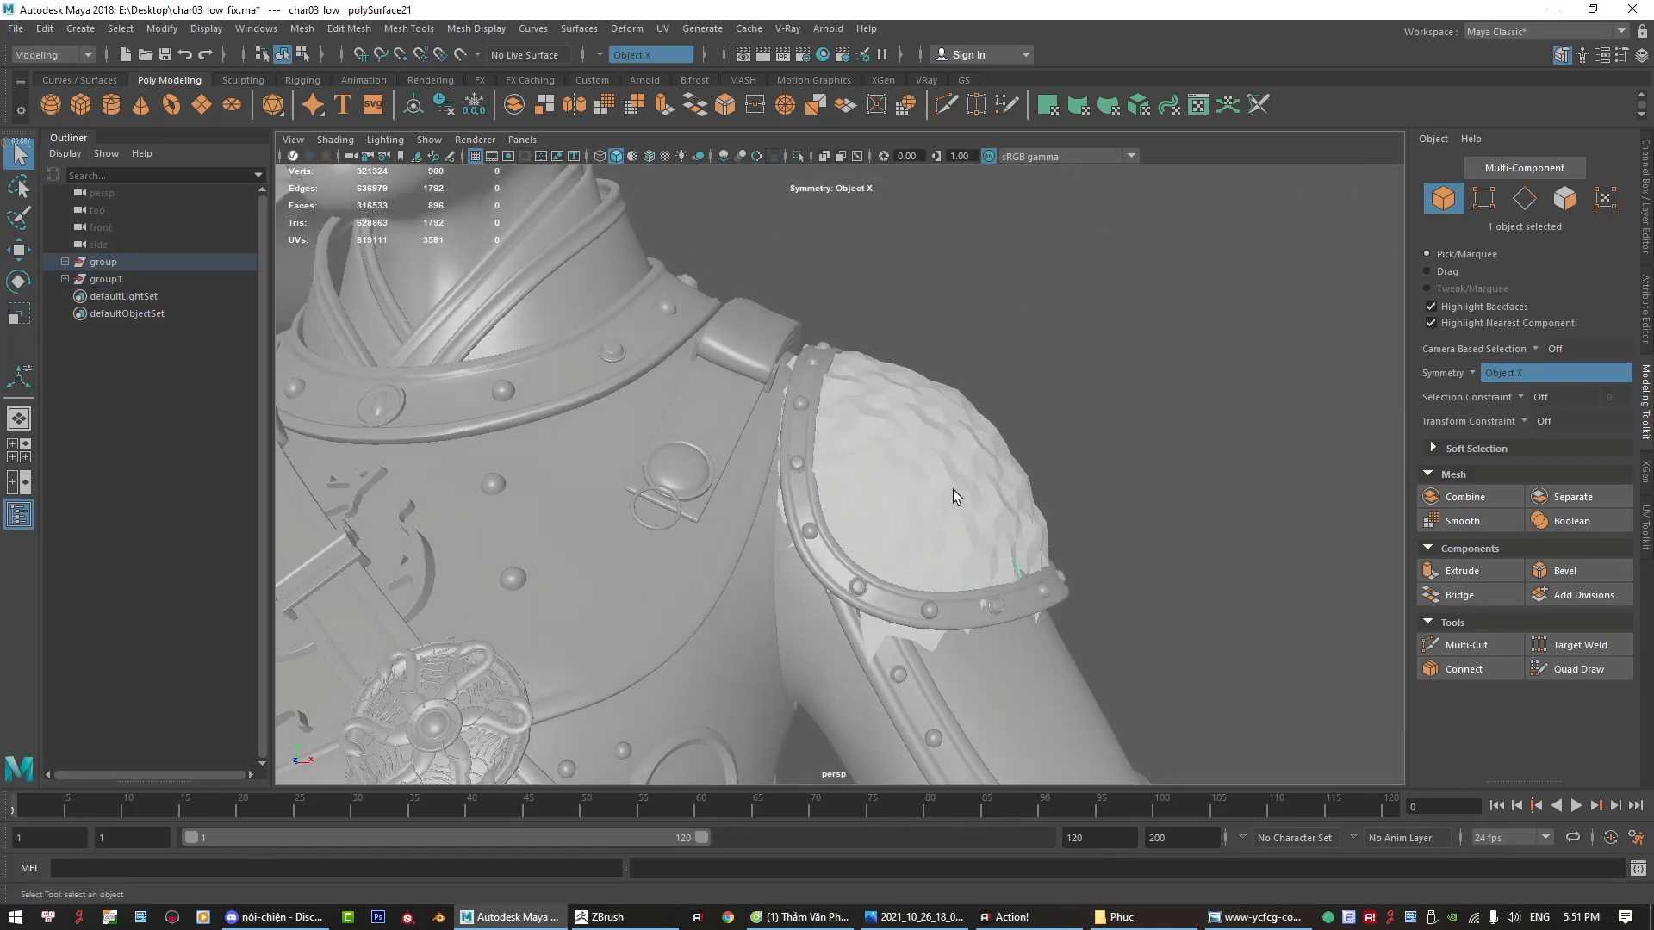
Step: Hide the body mesh and apply Harden Edge to the shoulder mesh
key("ctrl+h")
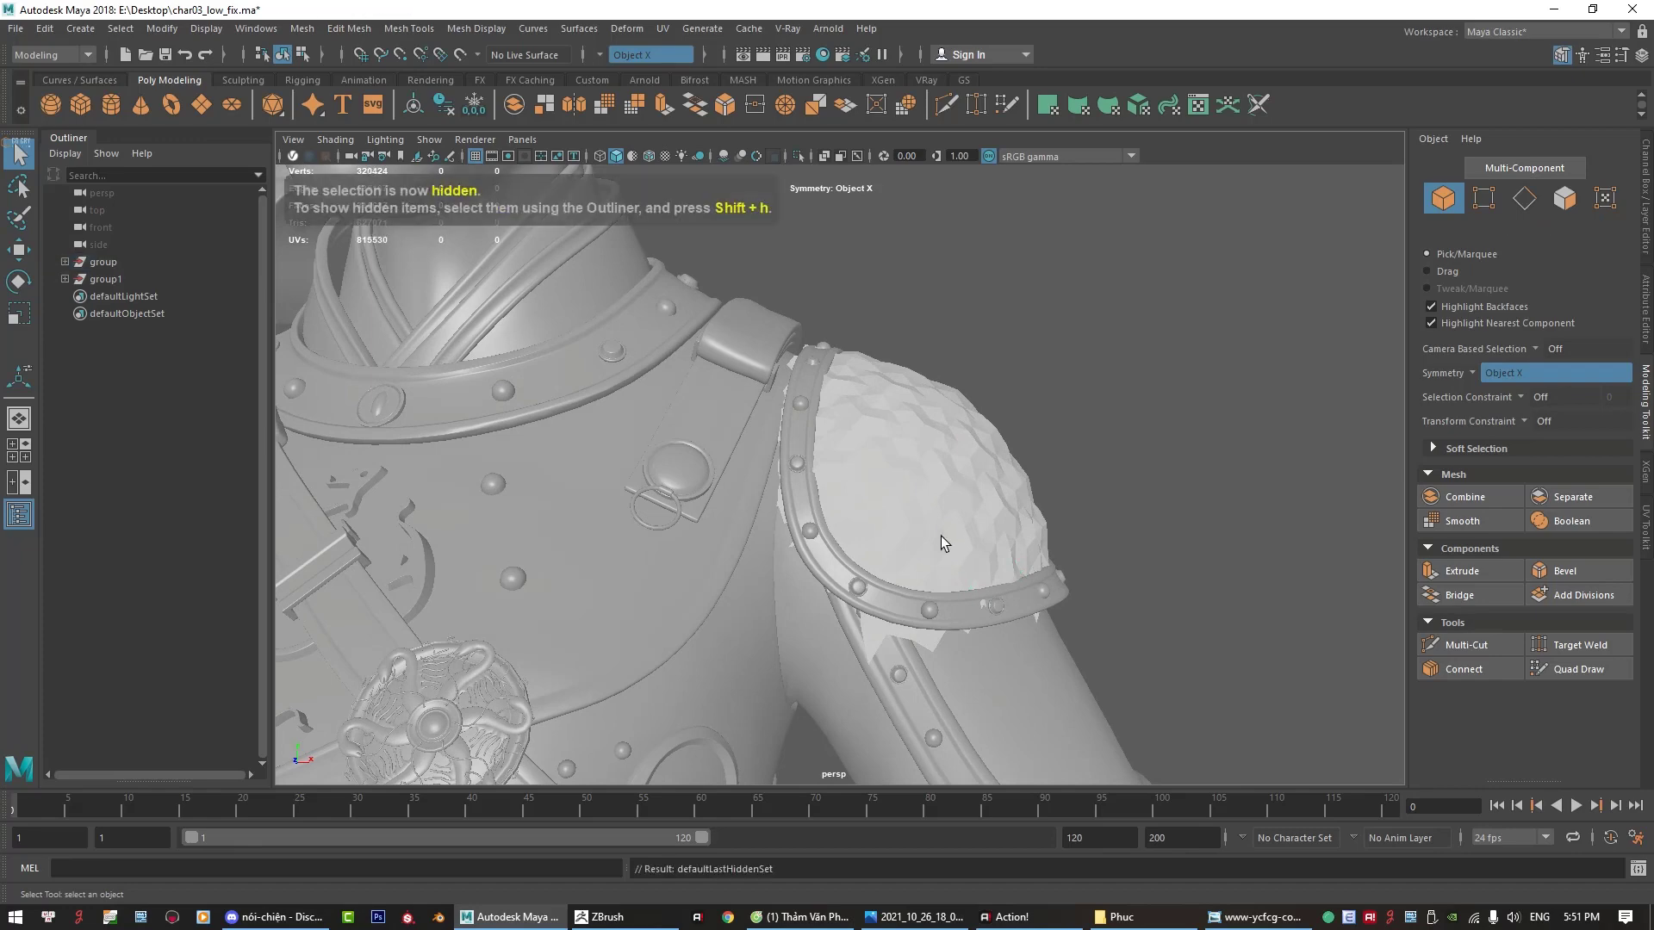
left_click(941, 536)
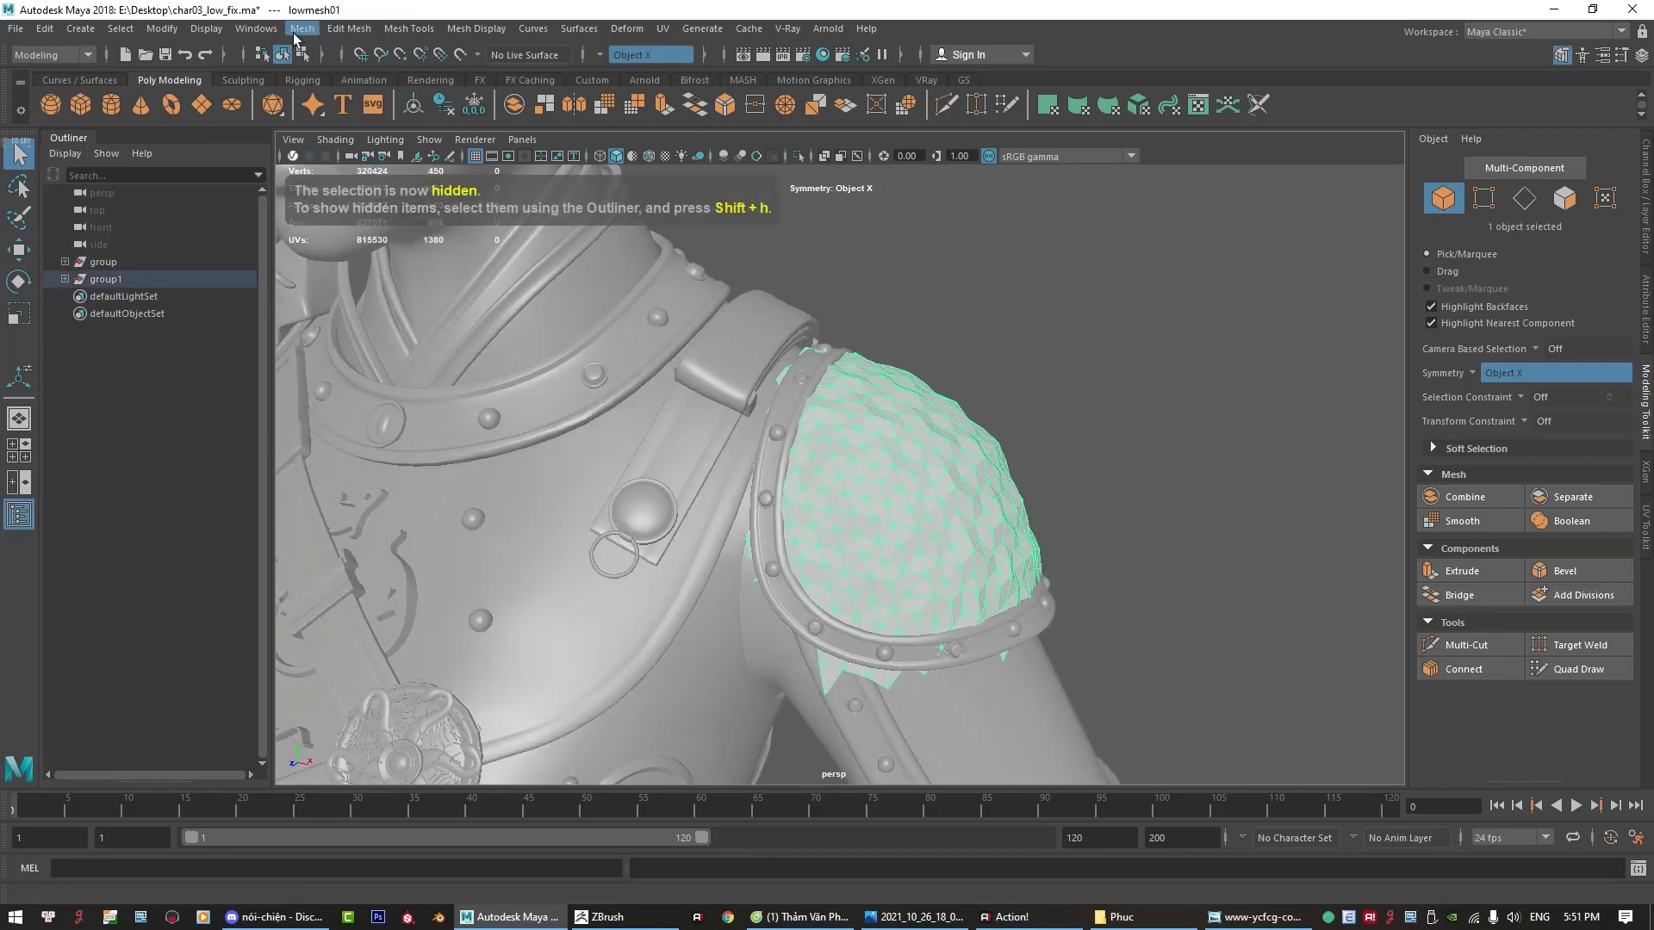
left_click(302, 28)
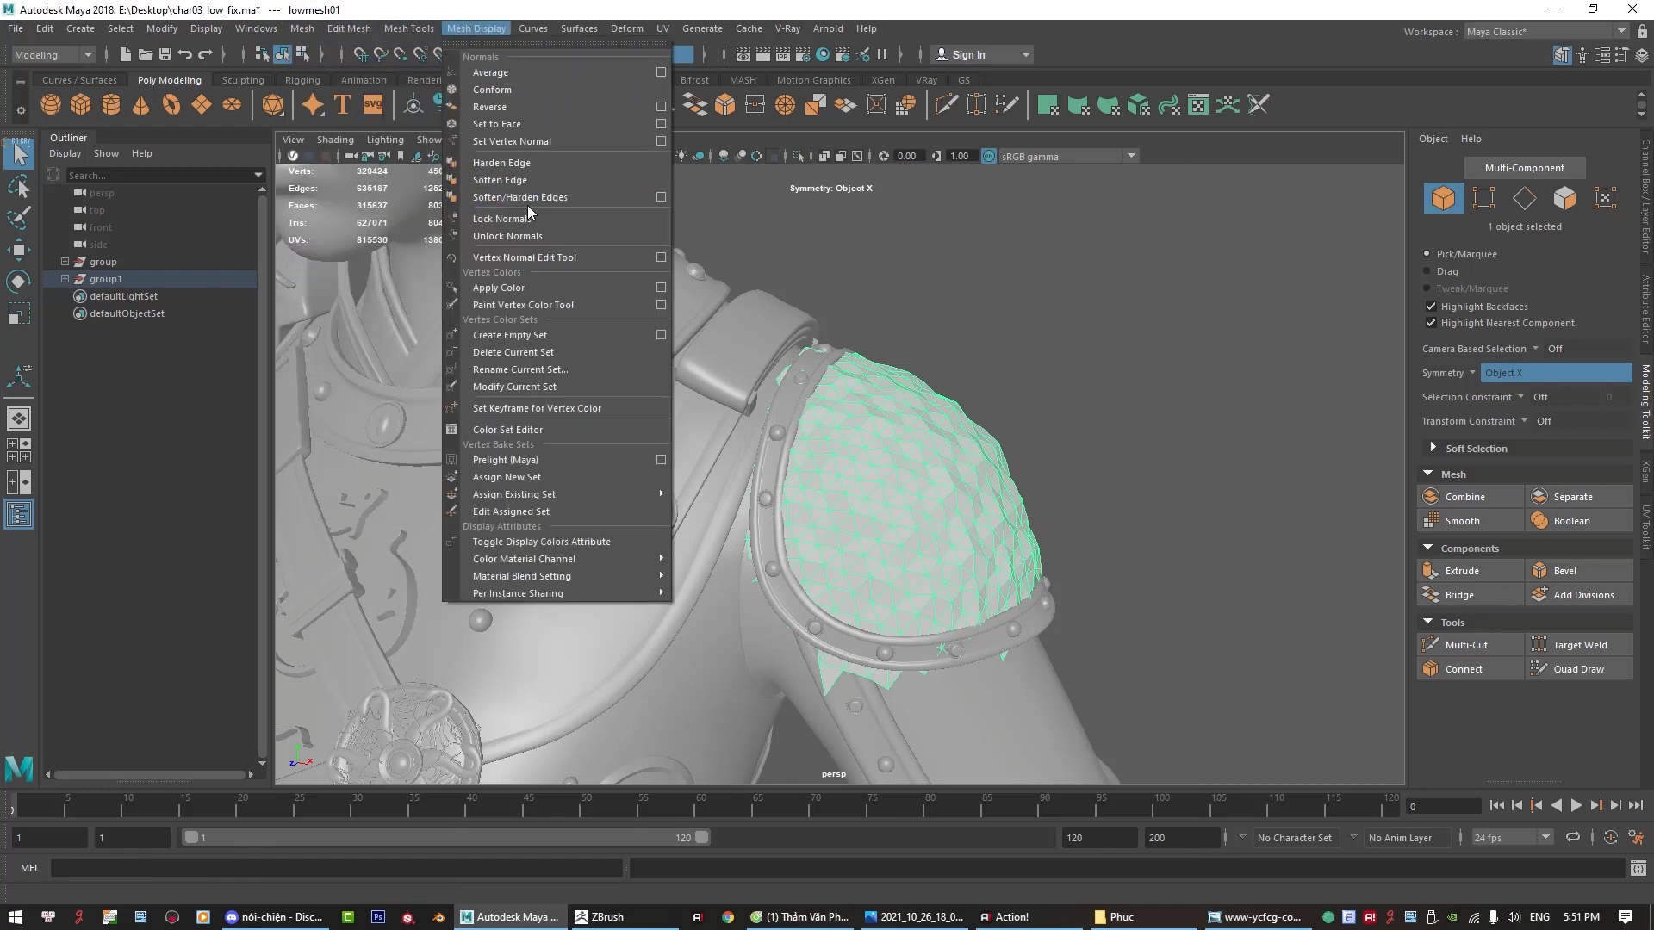
left_click(508, 236)
left_click(476, 29)
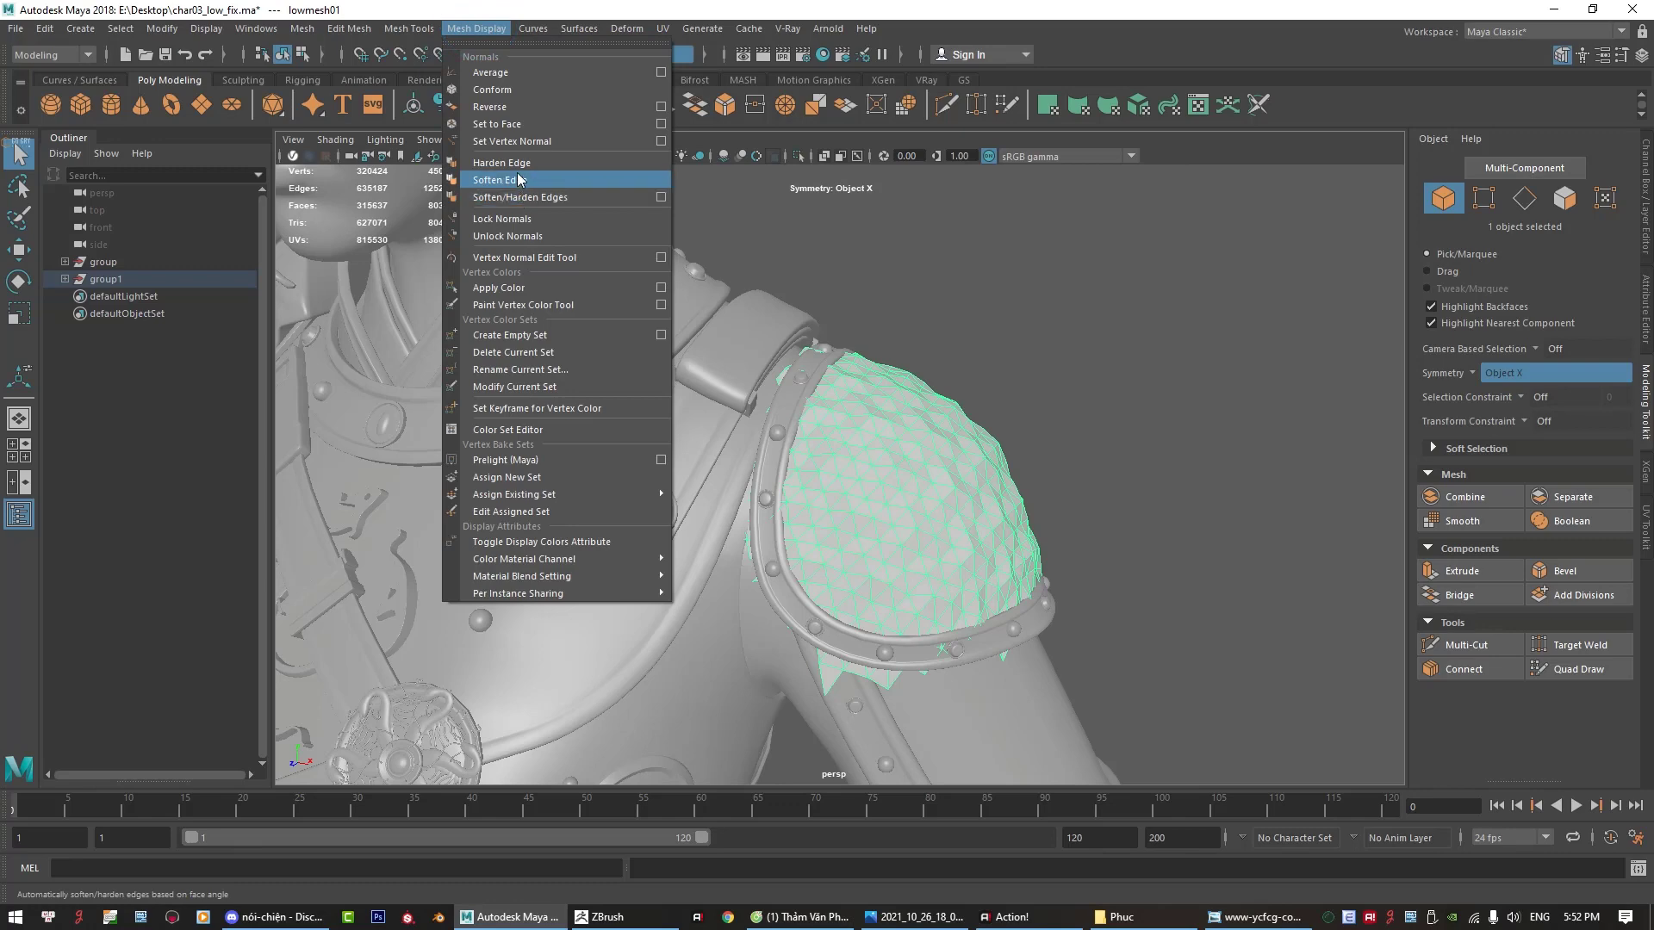
left_click(502, 163)
Step: Inspect the faceted shoulder, then reselect it and open Hypershade
left_click(1070, 336)
mouse_move(1034, 396)
left_mouse_down("alt")
mouse_move(1054, 404)
mouse_move(662, 379)
mouse_move(1117, 367)
left_mouse_up("alt")
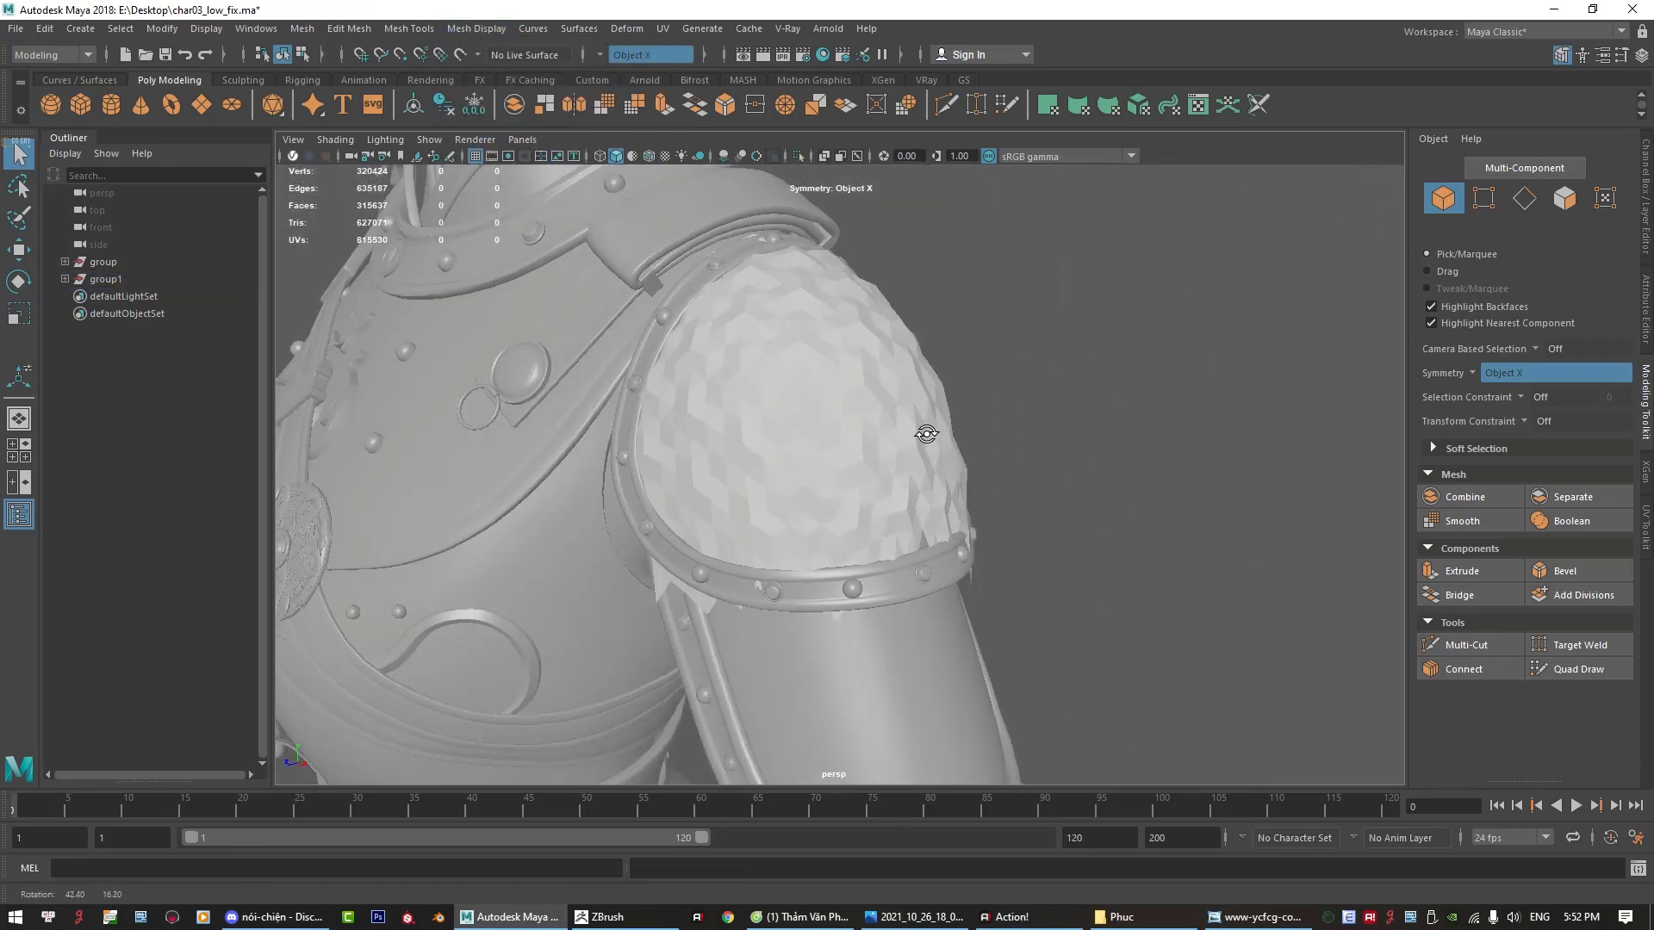
left_click(870, 399)
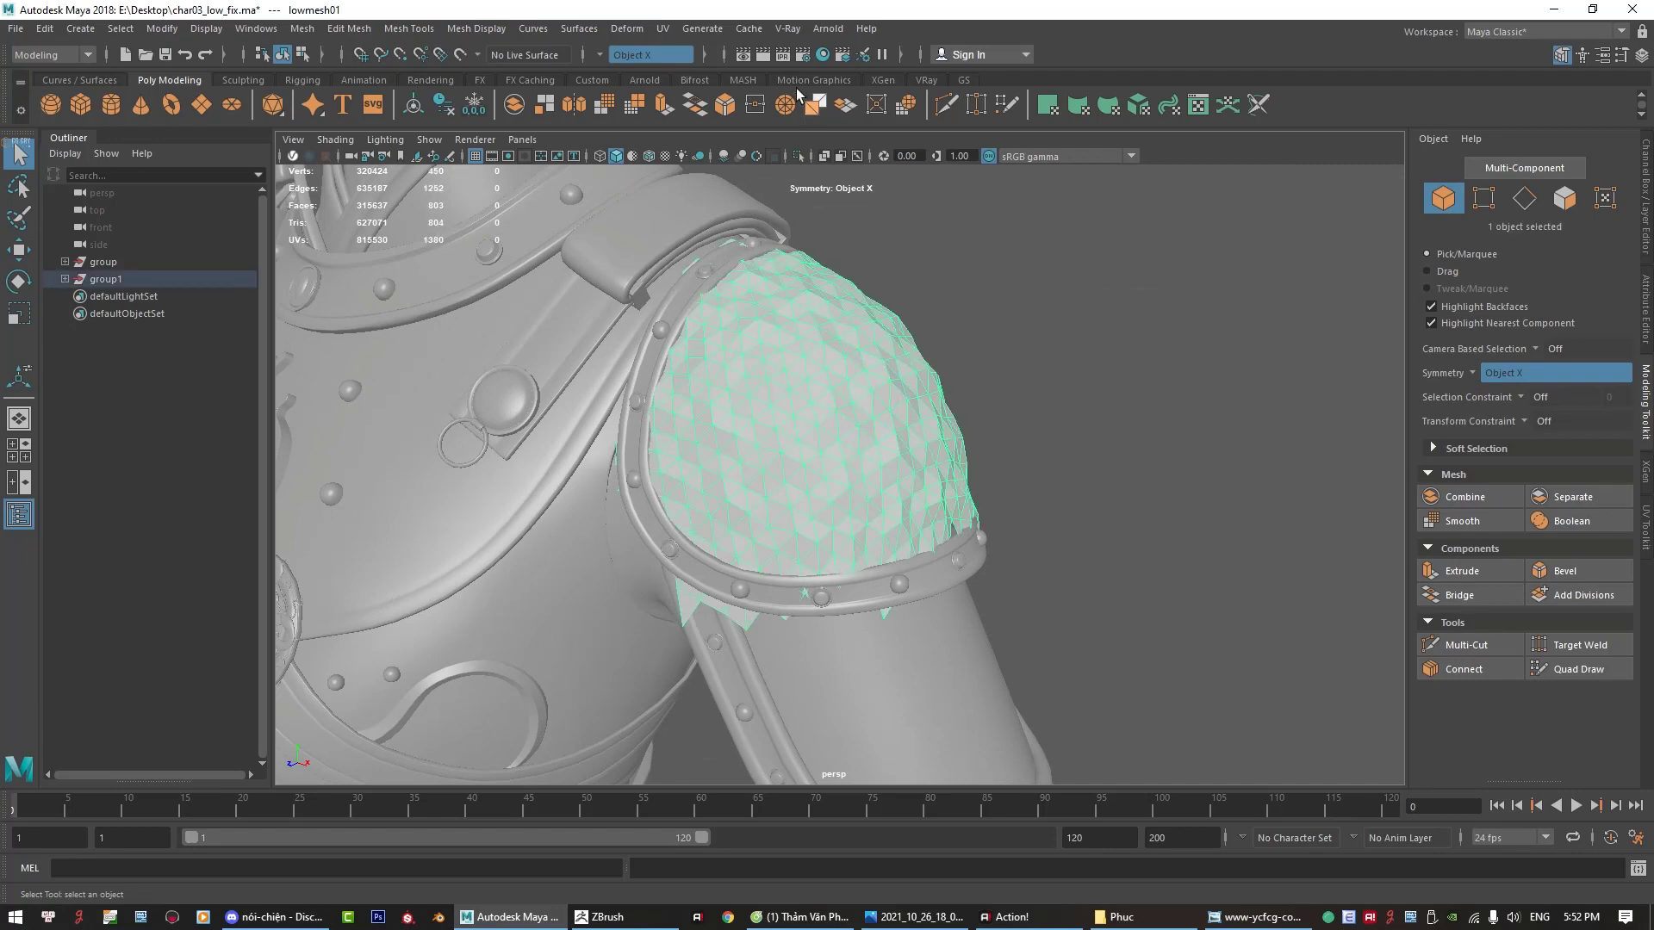
left_click(823, 54)
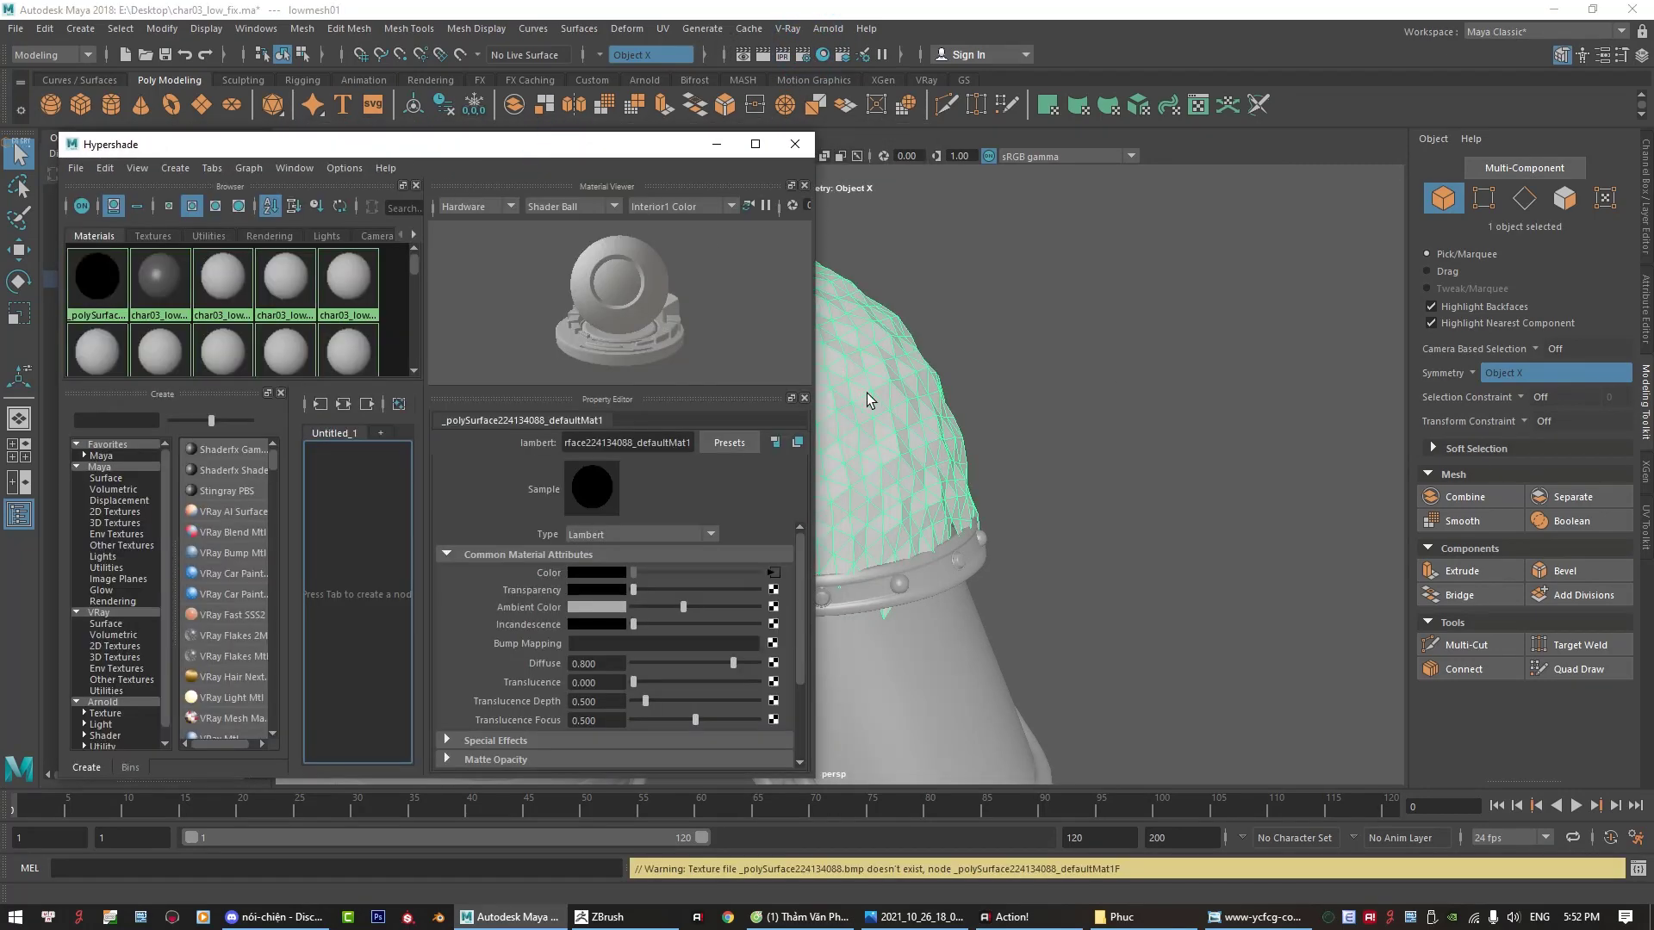
Step: Assign the grey phong material to the selected shoulder plate
right_click(99, 291)
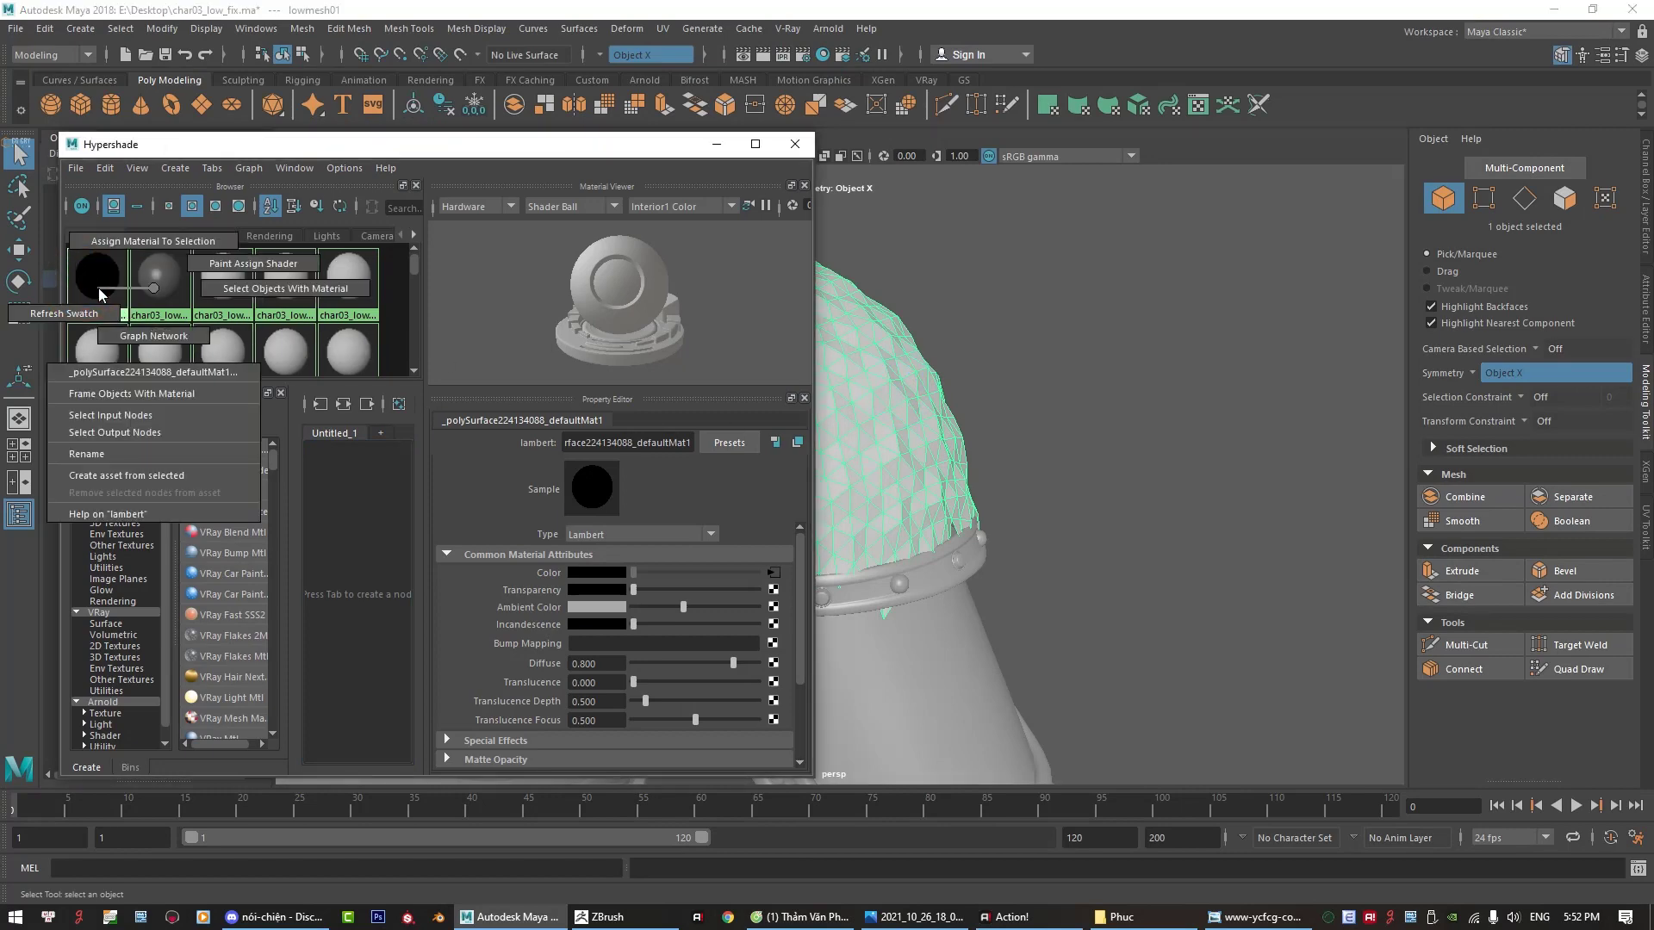
middle_click_drag(97, 277, 158, 264)
left_click(157, 265)
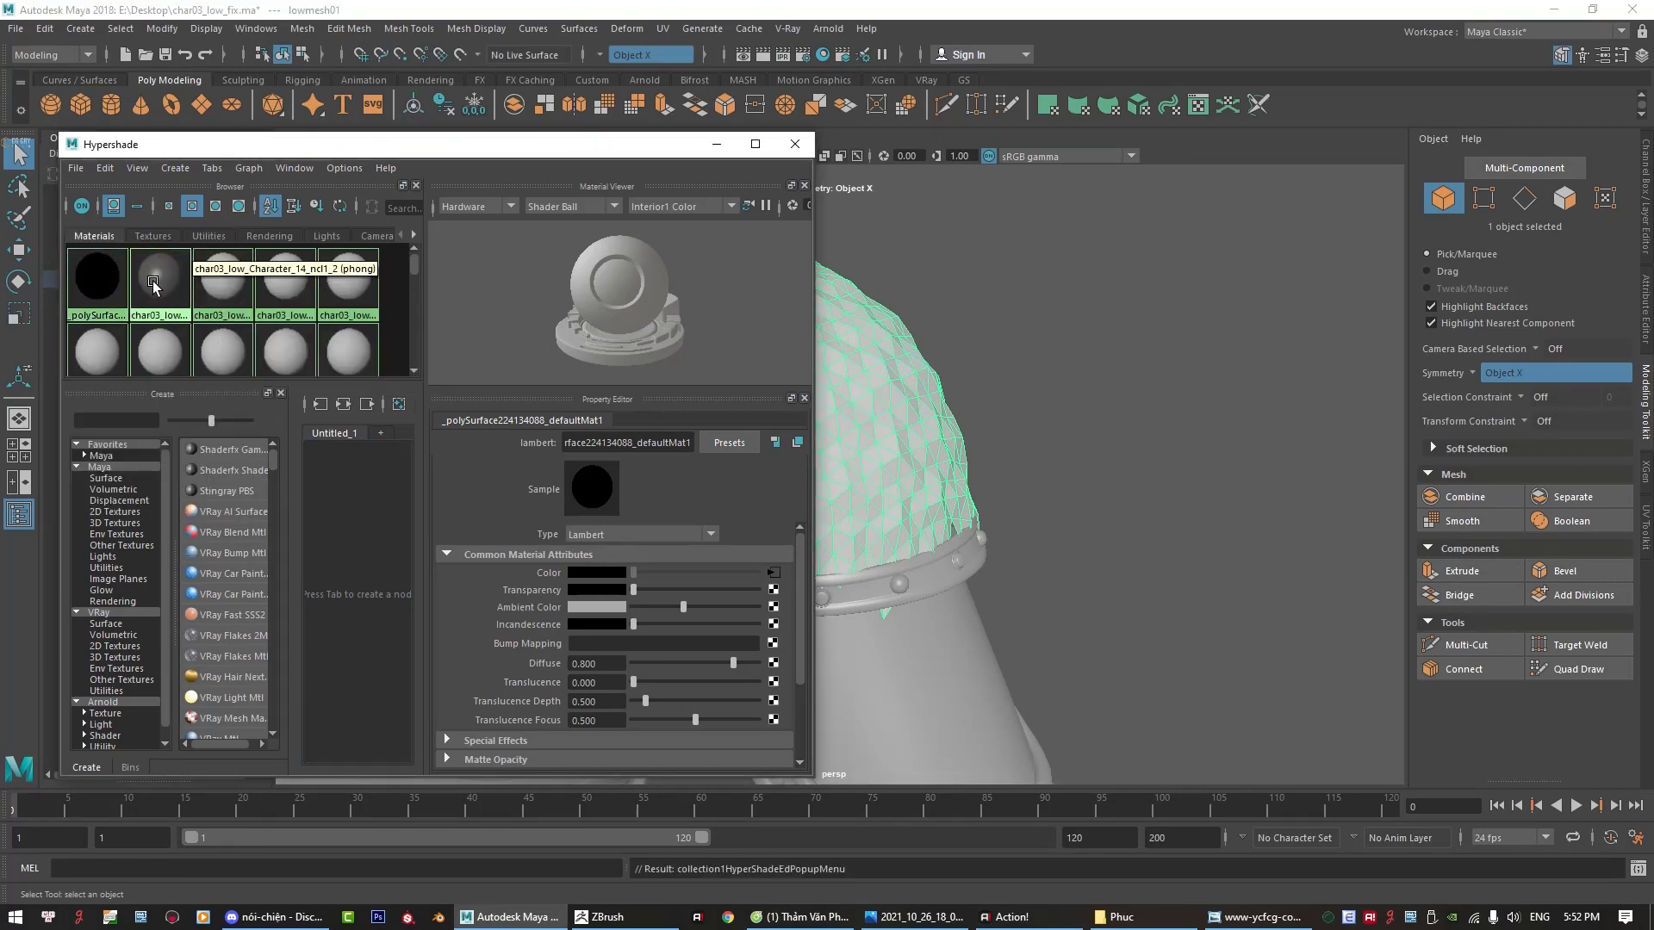
right_click(156, 276)
left_click(129, 369)
Step: Close Hypershade and select both the shoulder plate and its rim band
left_click(787, 156)
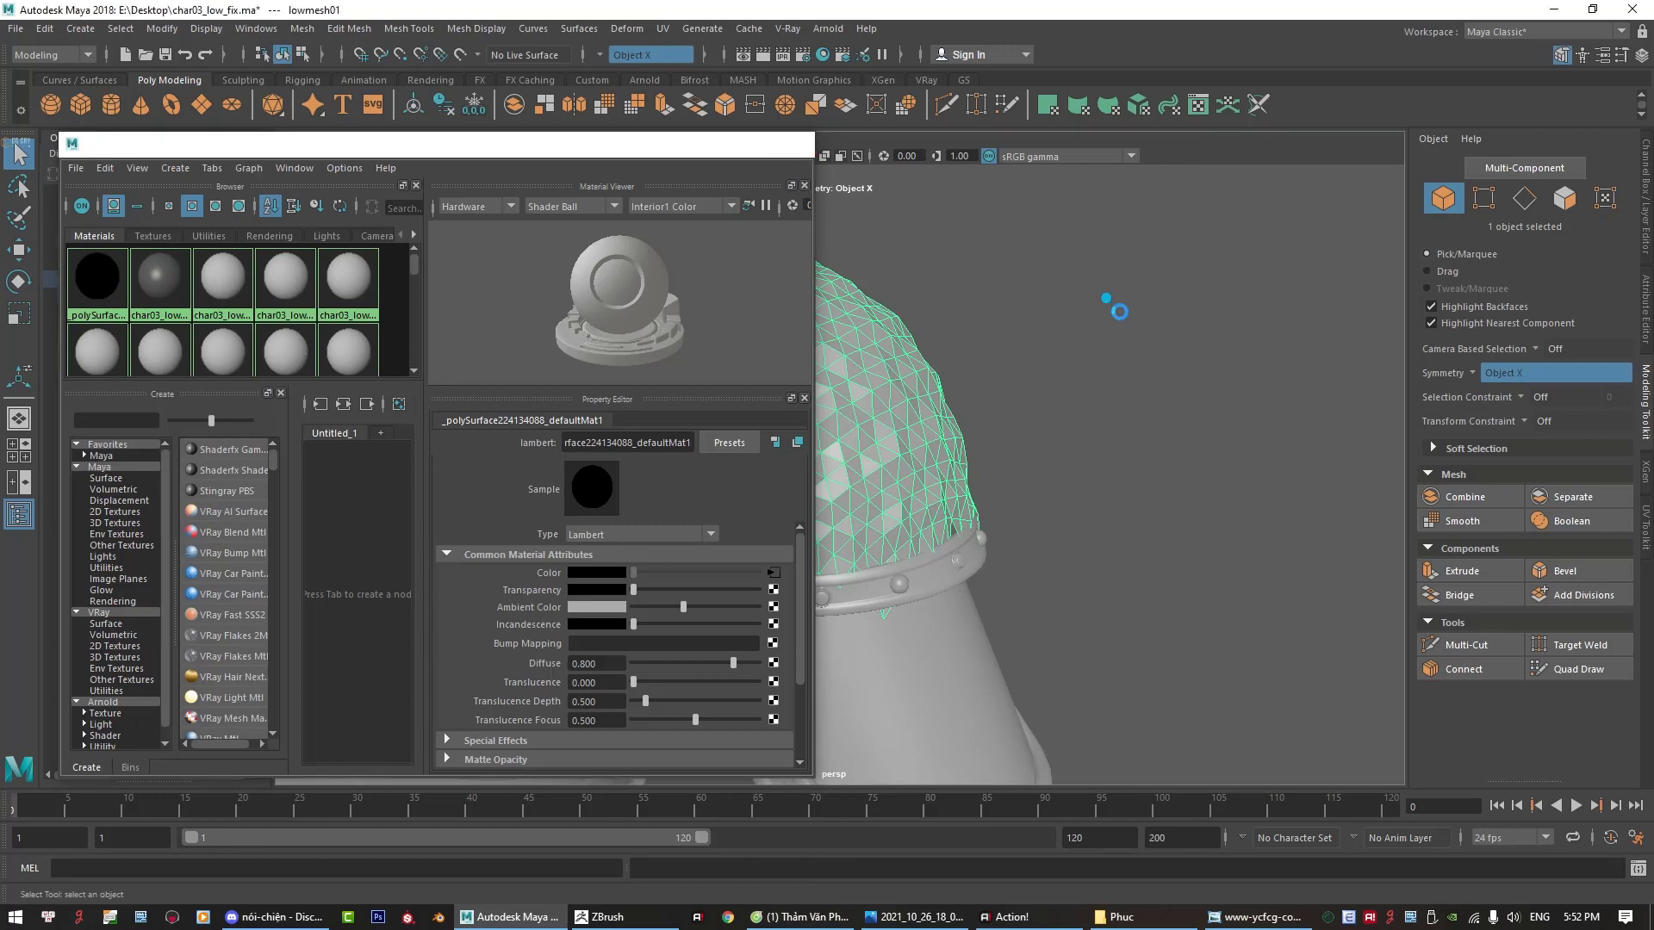
mouse_move(1108, 295)
left_mouse_down("alt")
mouse_move(1100, 396)
mouse_move(864, 380)
mouse_move(1029, 324)
mouse_move(862, 392)
mouse_move(901, 495)
mouse_move(944, 448)
mouse_move(922, 444)
left_mouse_up("alt")
left_click(861, 392)
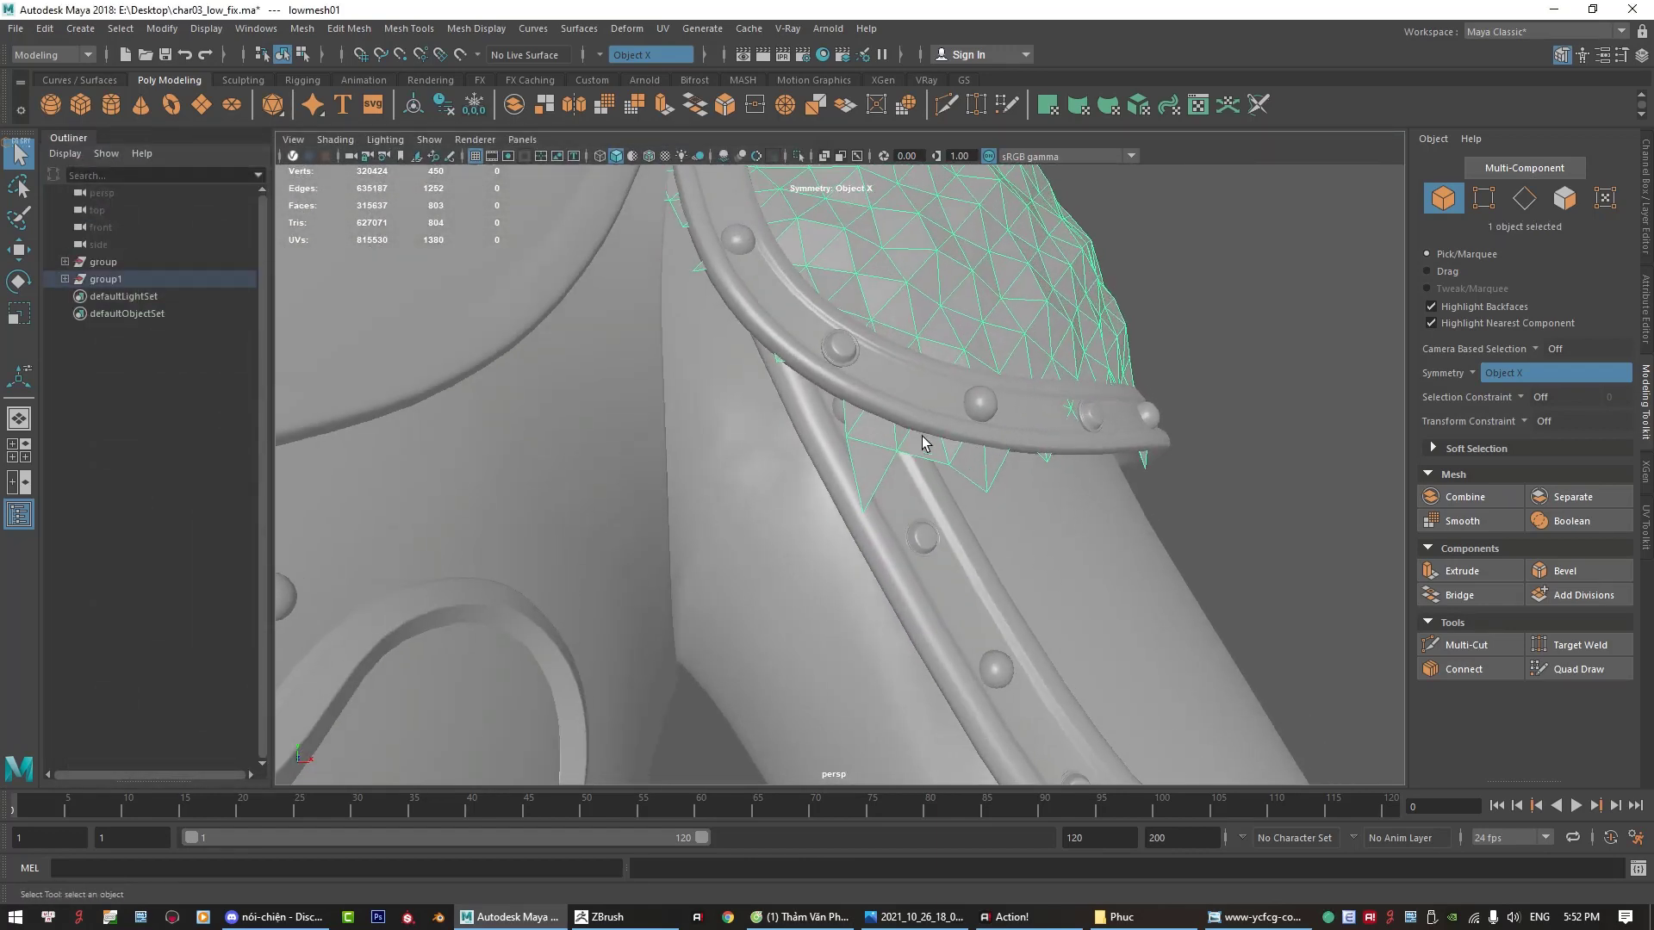
left_click(913, 401, "shift")
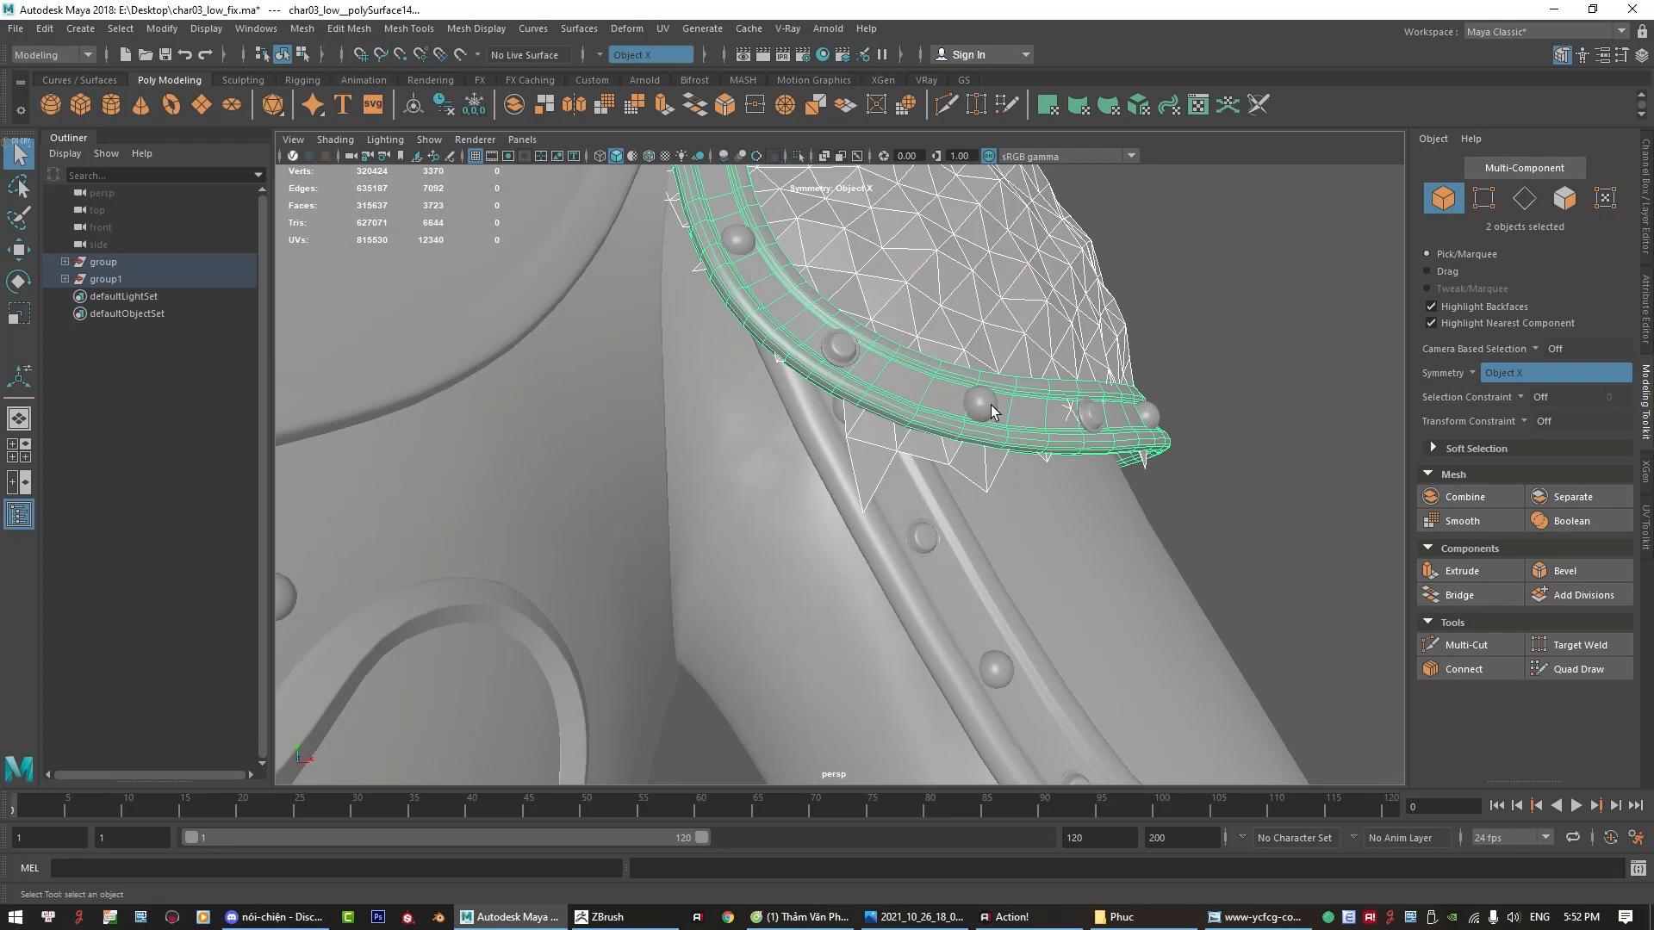
left_click(796, 157)
Step: In the isolated view, switch to face mode and delete the first spike face below the rim
left_click_drag(870, 249, 900, 596, "alt")
left_click(849, 620)
left_click(874, 502)
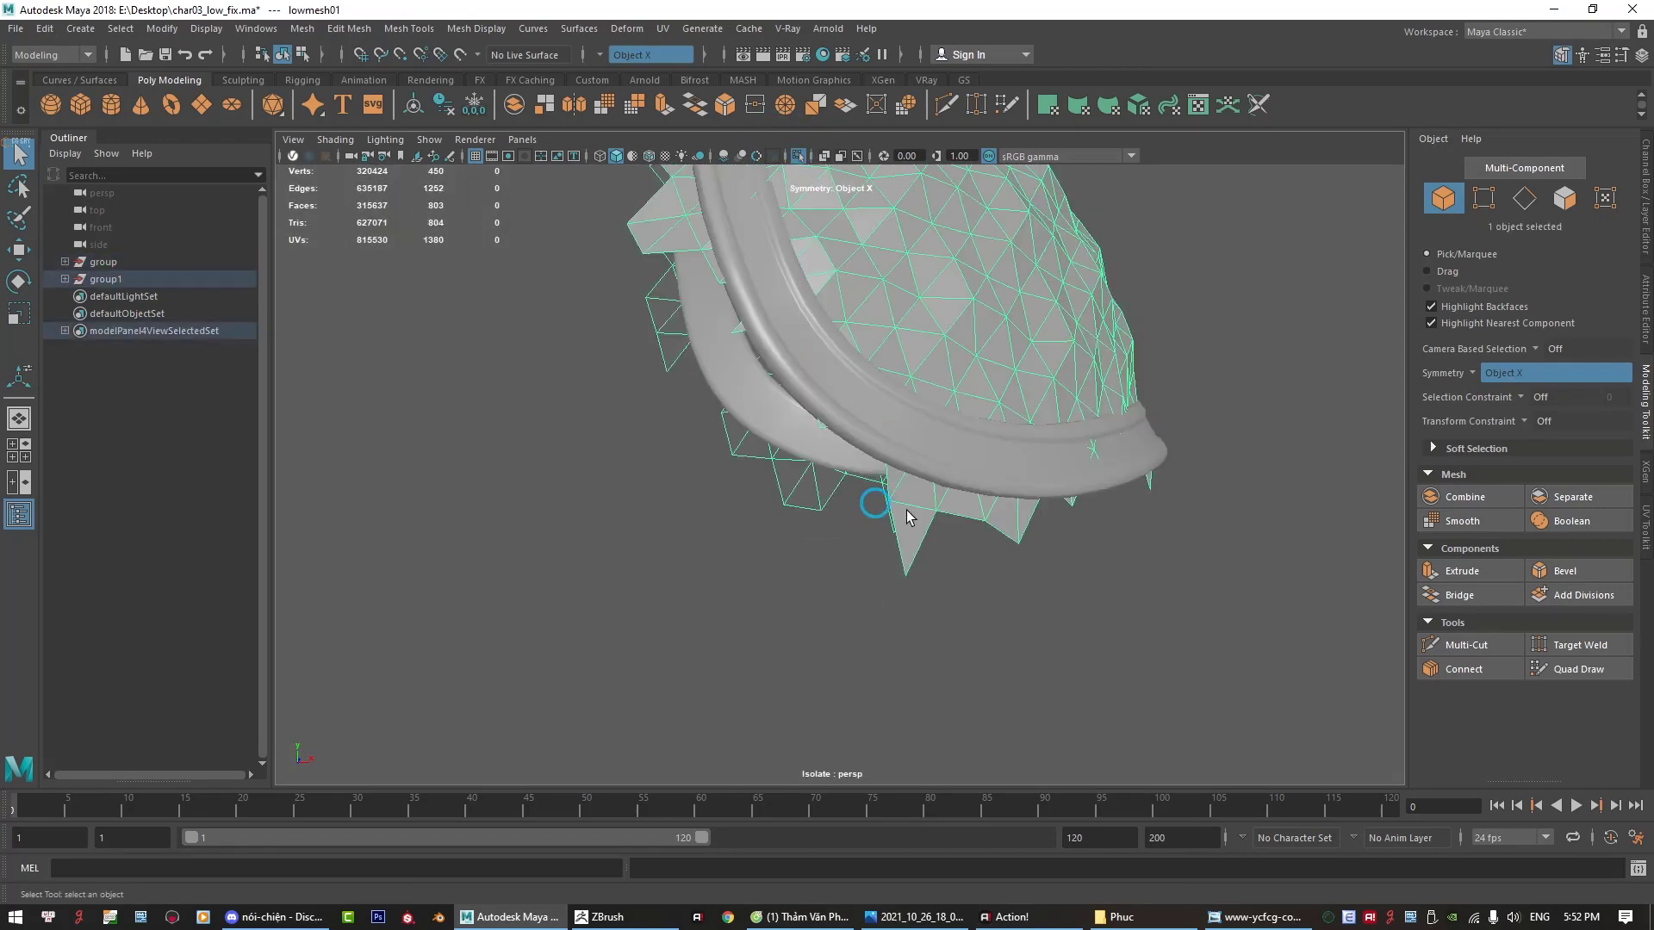
mouse_move(907, 517)
left_mouse_down("alt")
mouse_move(935, 530)
mouse_move(512, 549)
mouse_move(499, 506)
left_mouse_up("alt")
right_click_drag(611, 505, 627, 522)
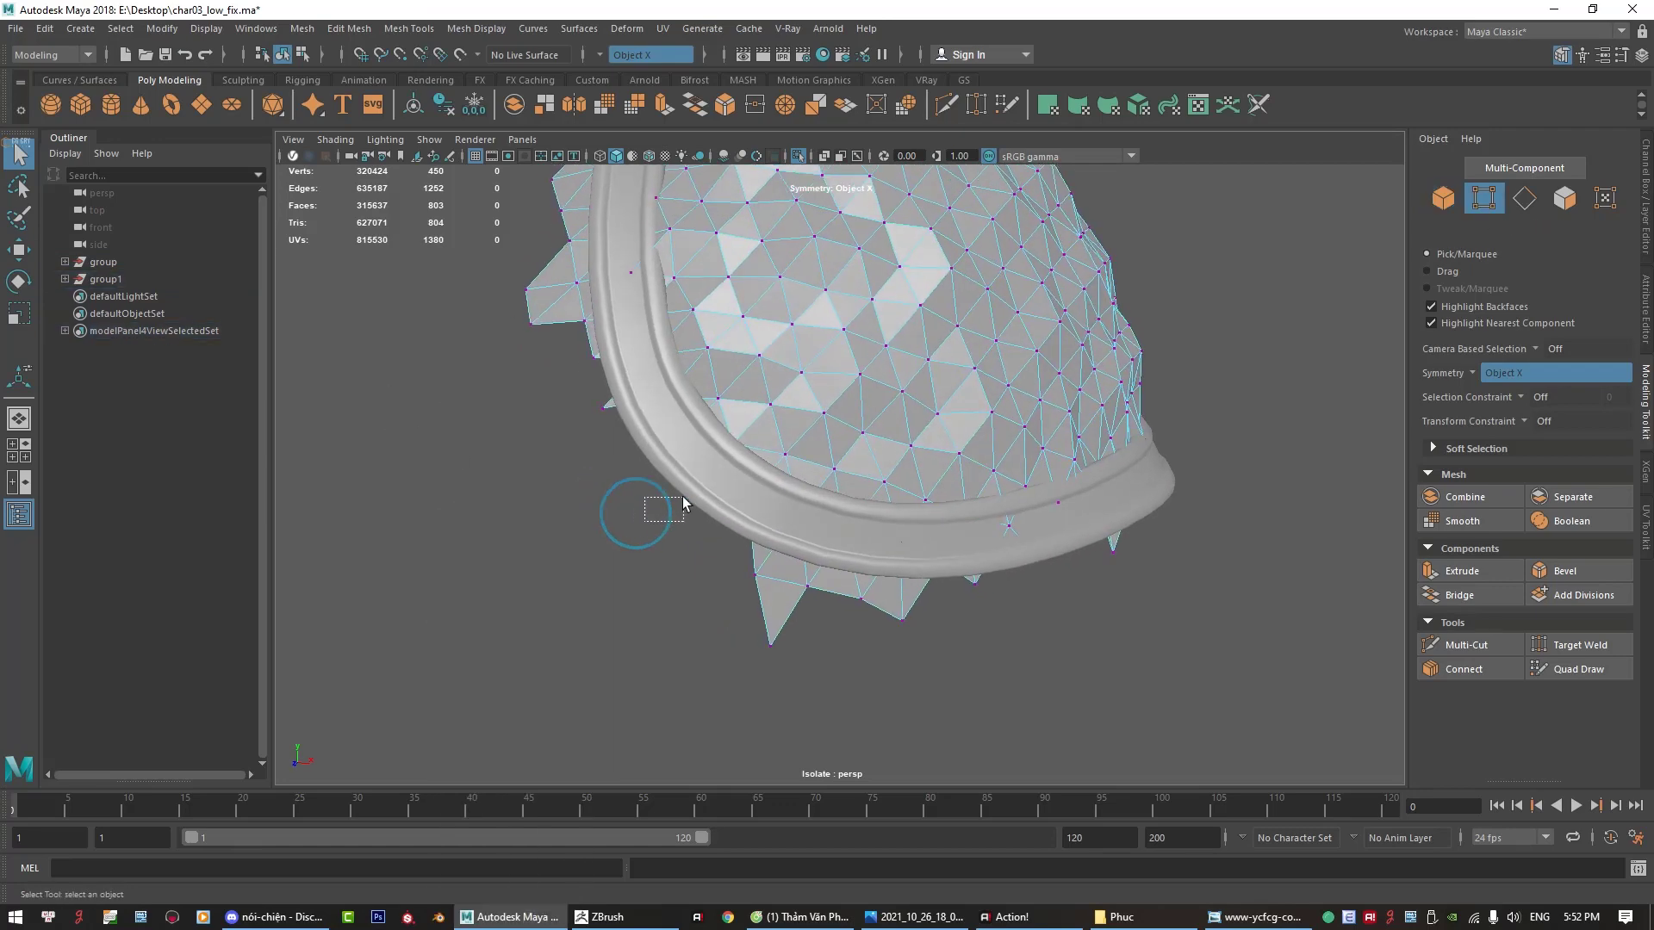
mouse_move(683, 500)
left_mouse_down()
mouse_move(620, 496)
mouse_move(646, 546)
left_mouse_up()
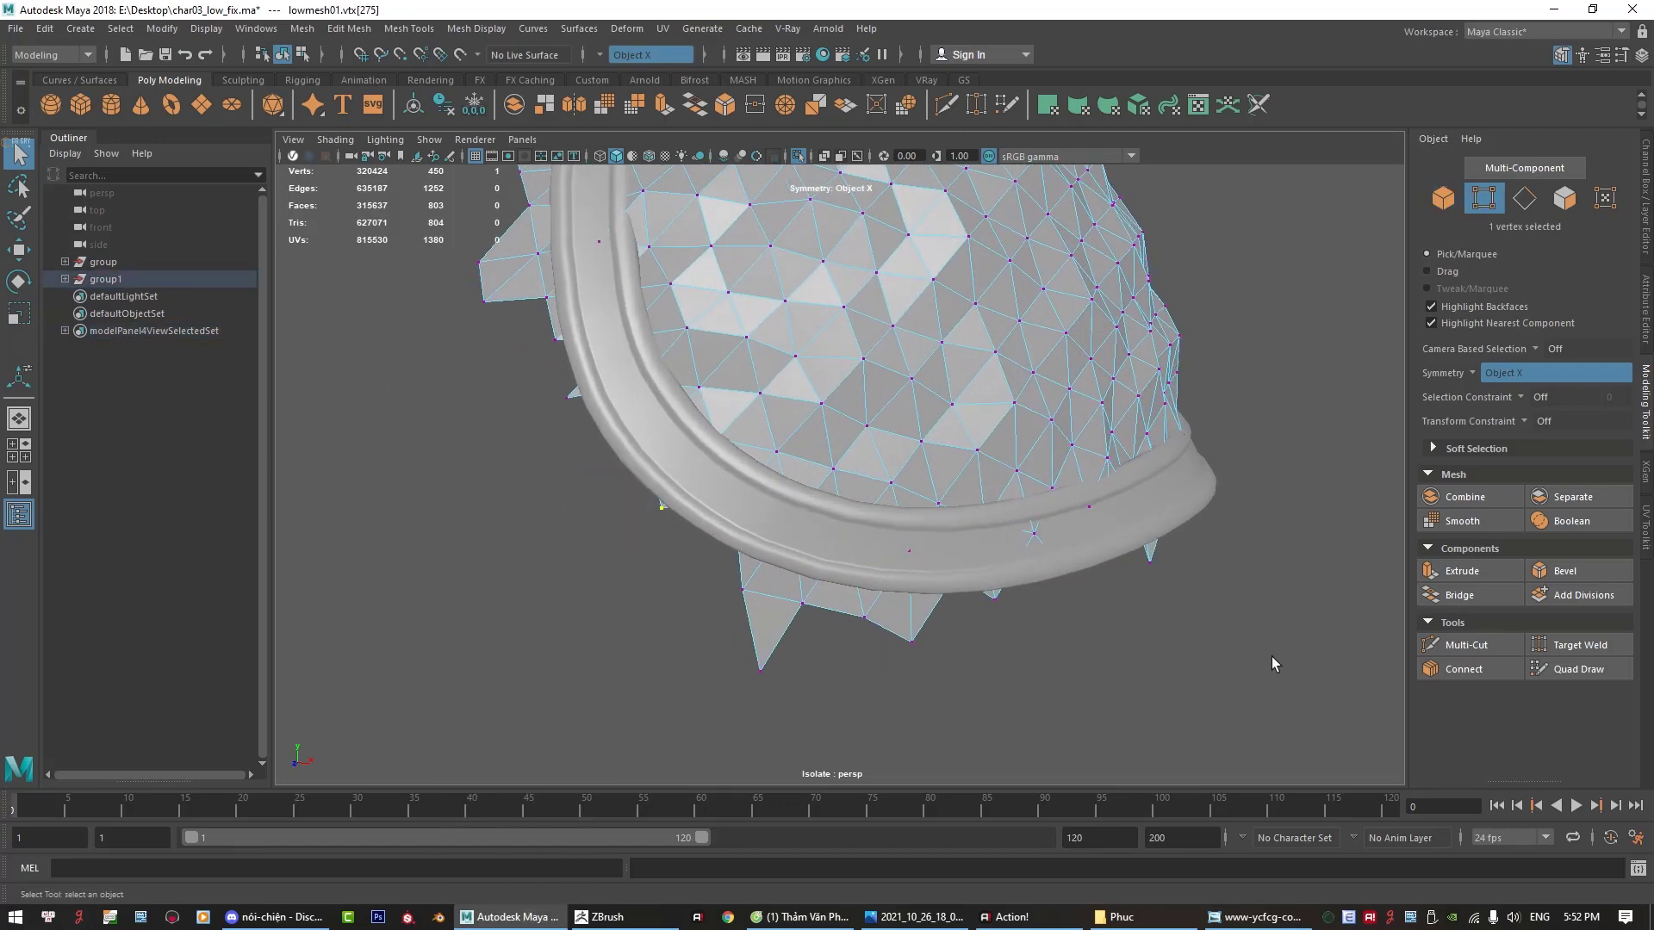
mouse_move(771, 575)
left_mouse_down("alt")
mouse_move(758, 598)
mouse_move(668, 598)
left_mouse_up("alt")
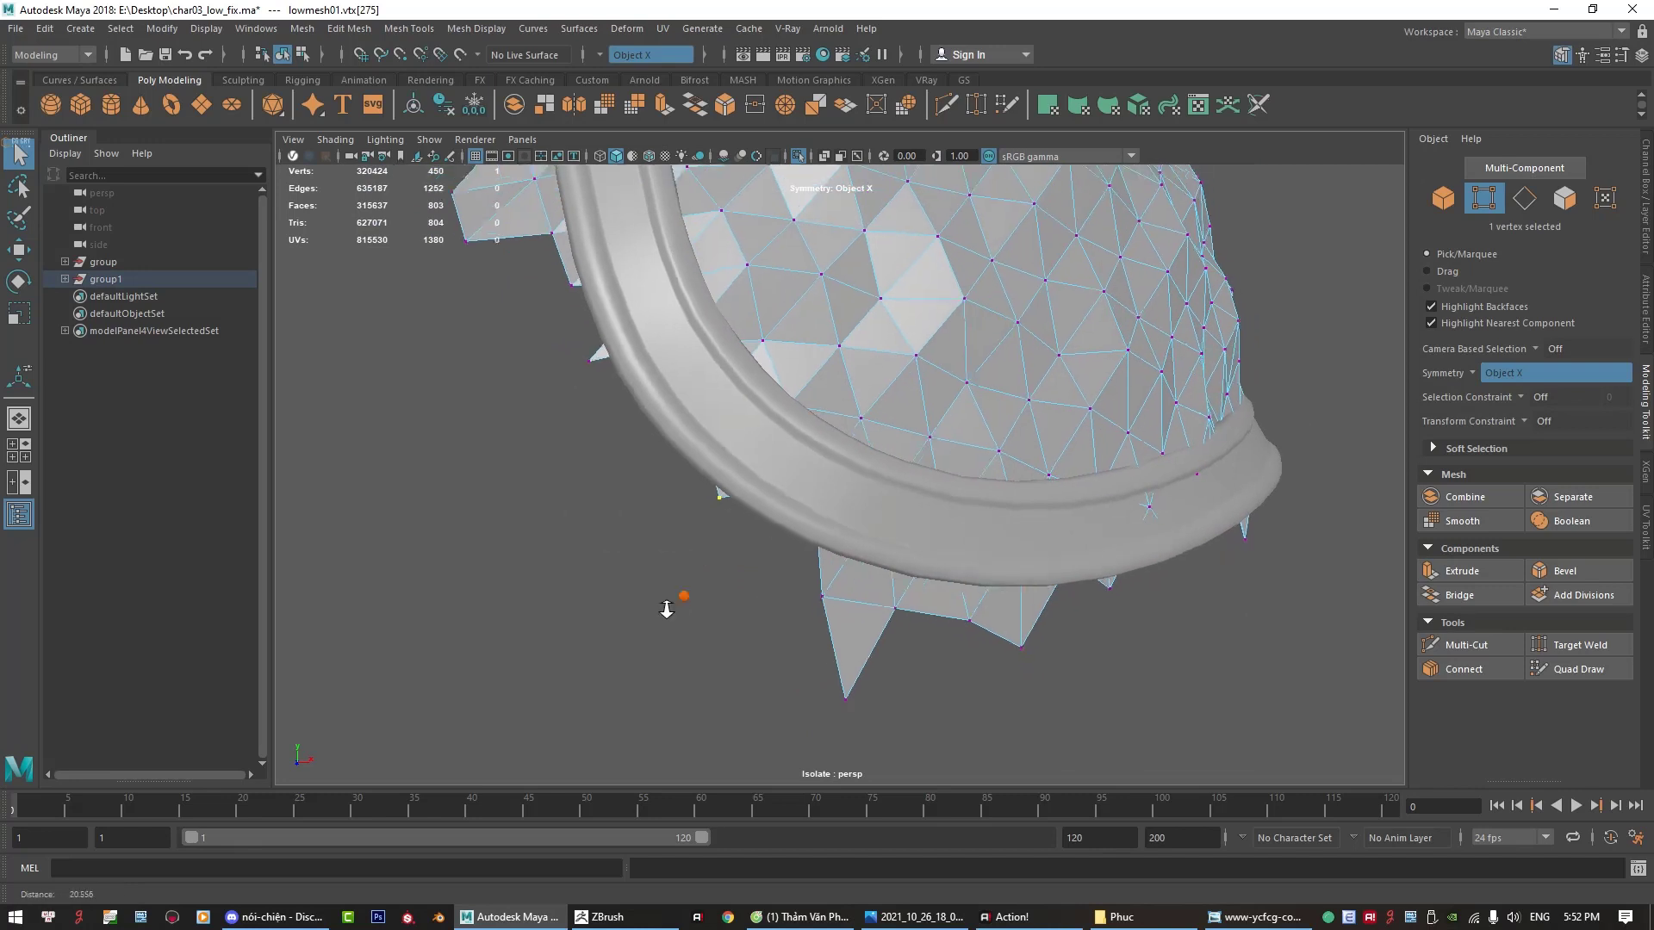
mouse_move(651, 438)
right_mouse_down()
mouse_move(650, 582)
mouse_move(679, 509)
right_mouse_up()
left_click(823, 538)
left_click_drag(824, 538, 868, 566, "alt")
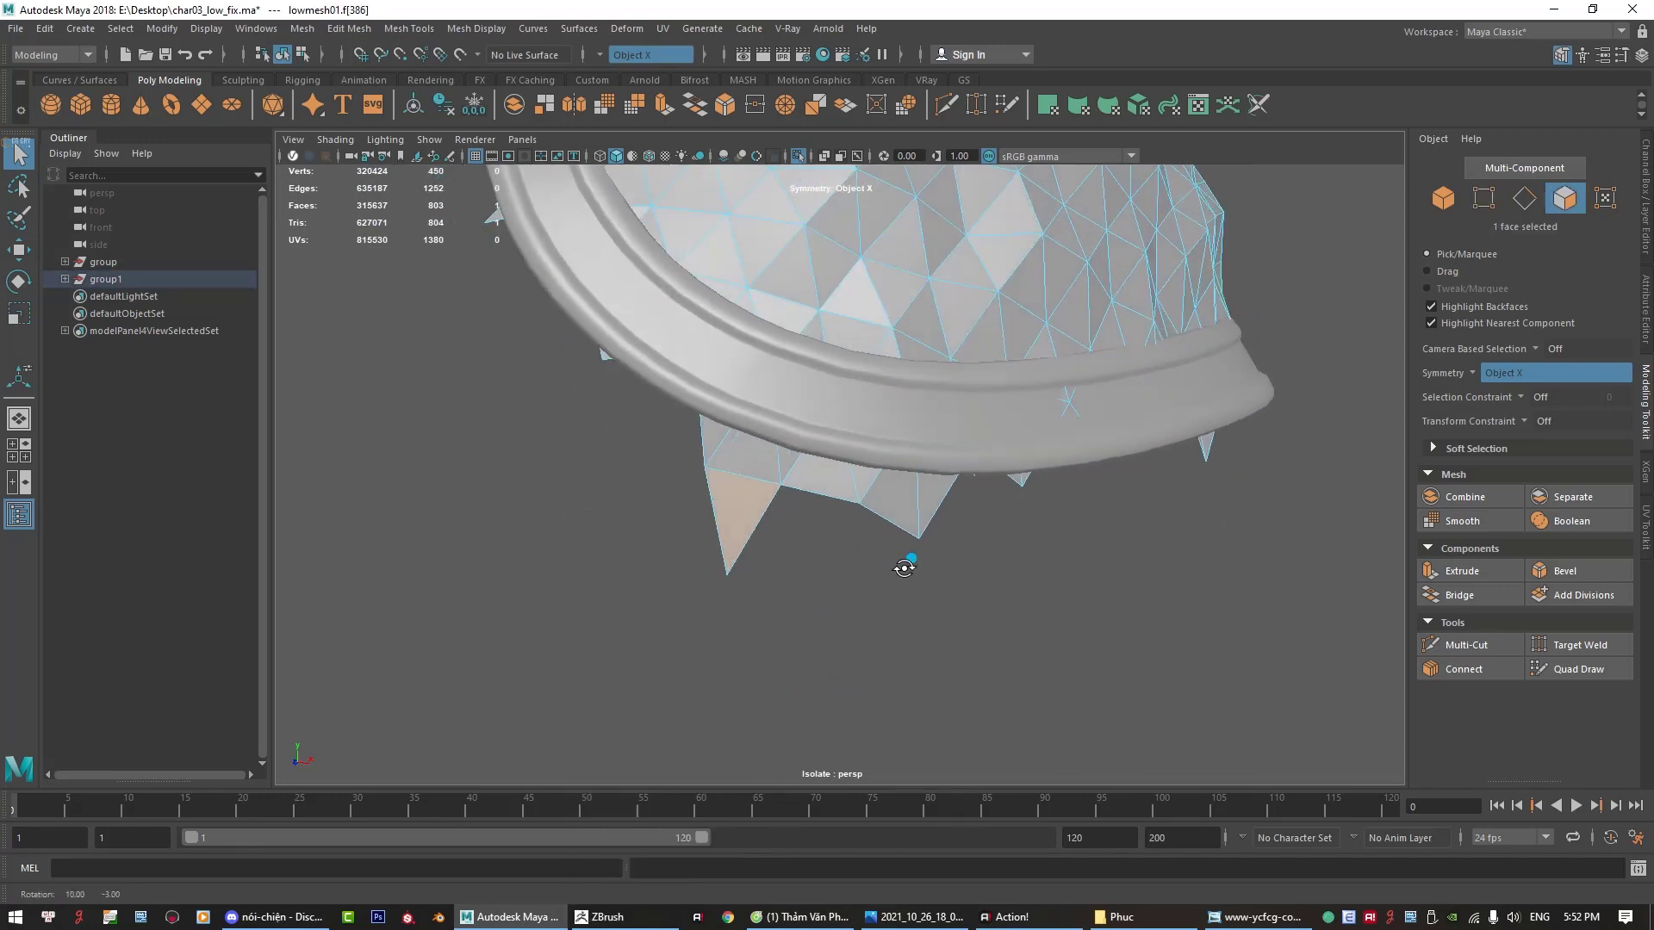
key("Delete")
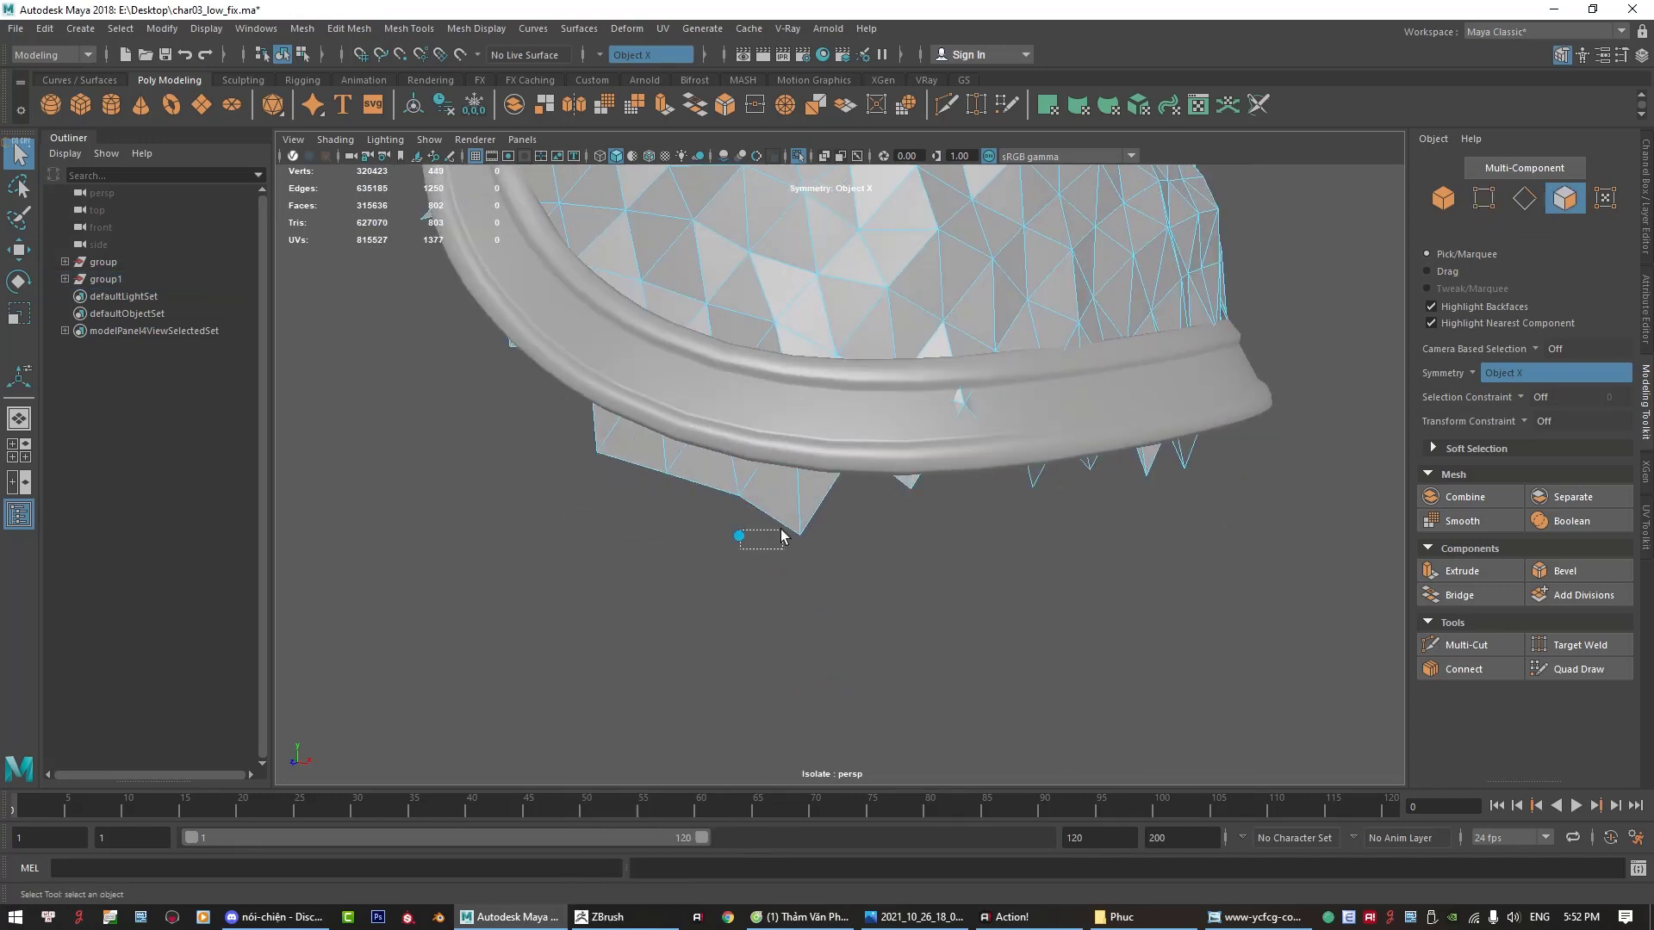
Step: Select the remaining spiky faces below the rim and delete them
left_click_drag(782, 536, 763, 561)
left_click_drag(631, 529, 758, 488, "shift")
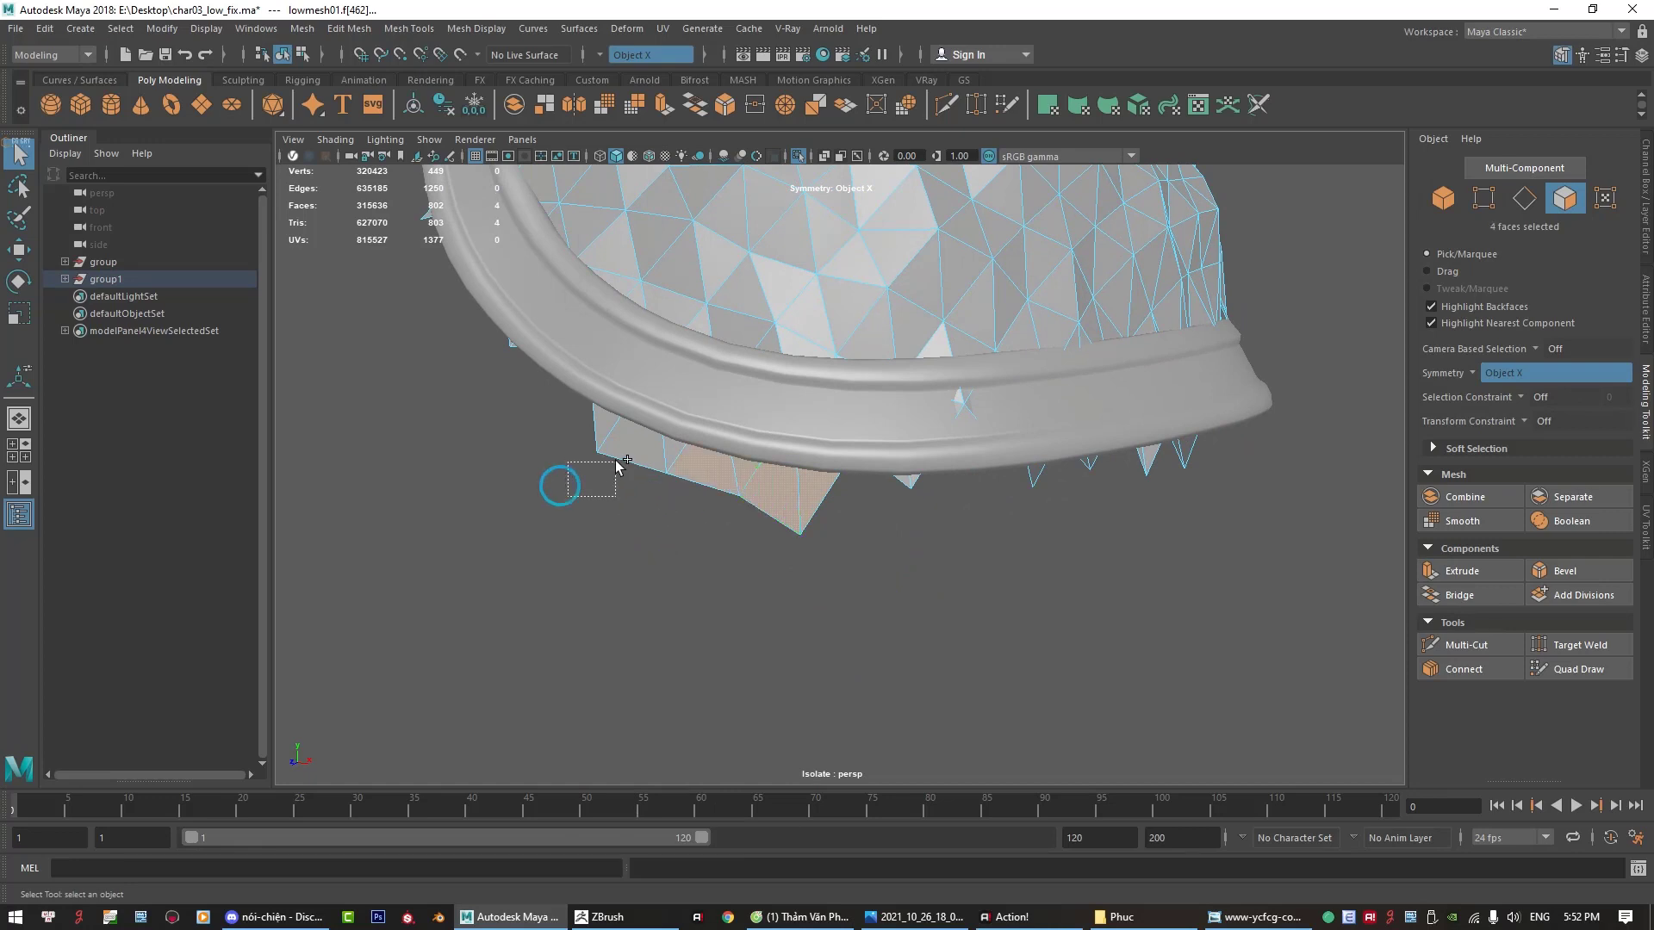
mouse_move(617, 466)
left_mouse_down("shift")
mouse_move(603, 510)
mouse_move(706, 443)
left_mouse_up("shift")
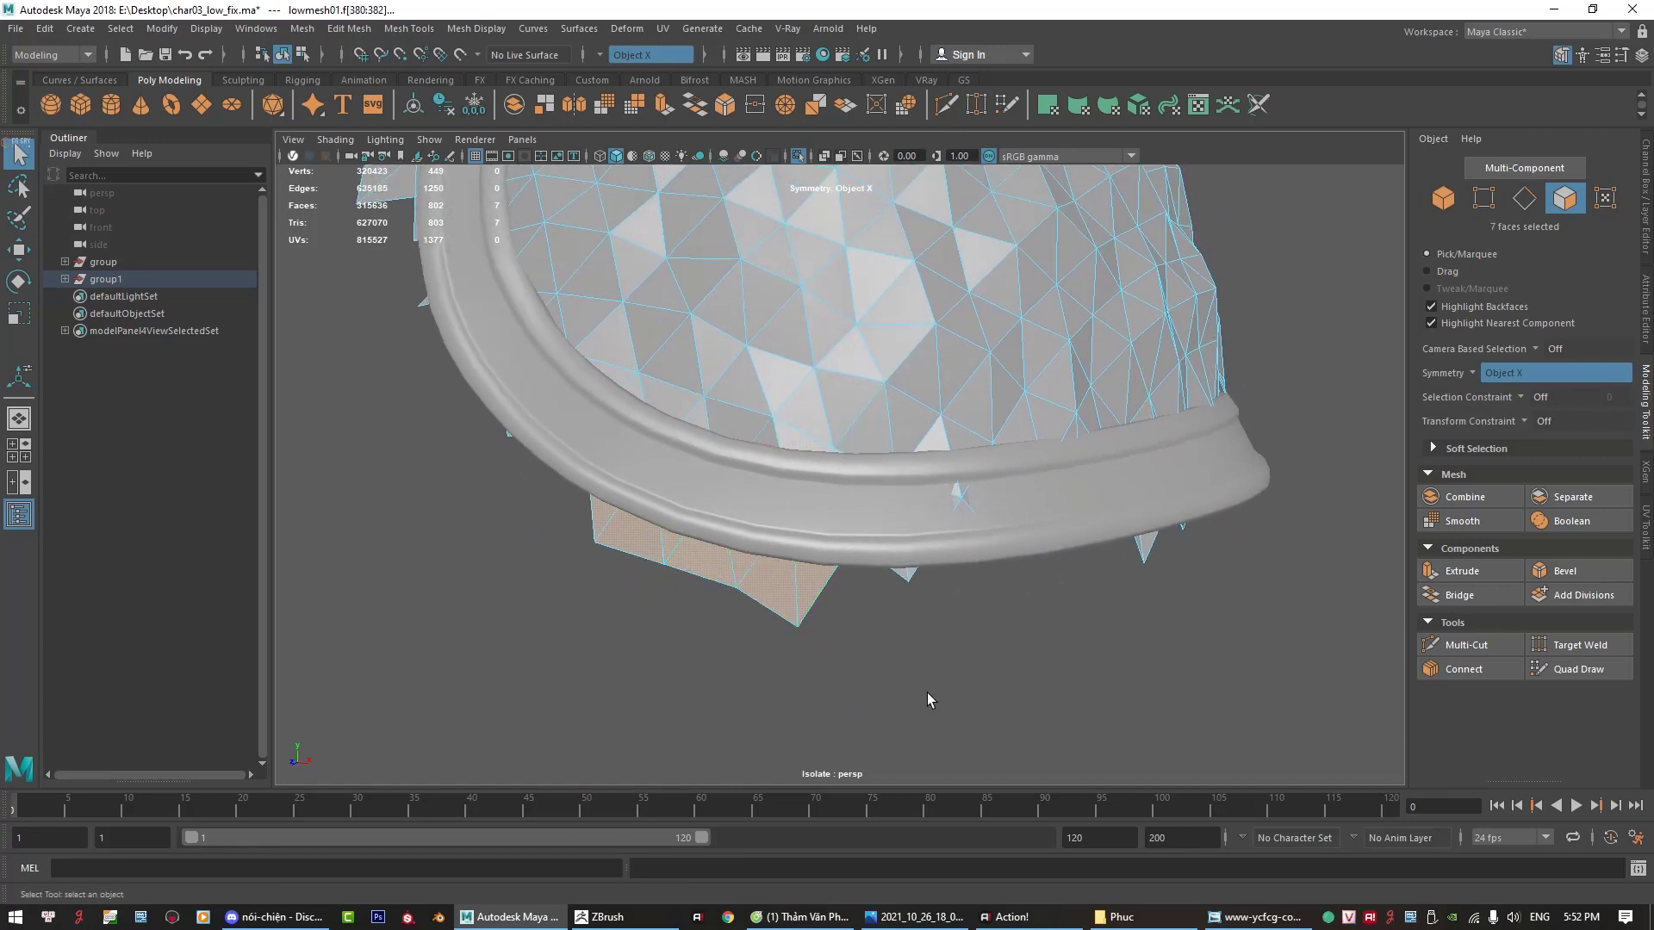
left_click(906, 576)
left_click_drag(963, 594, 910, 595, "alt")
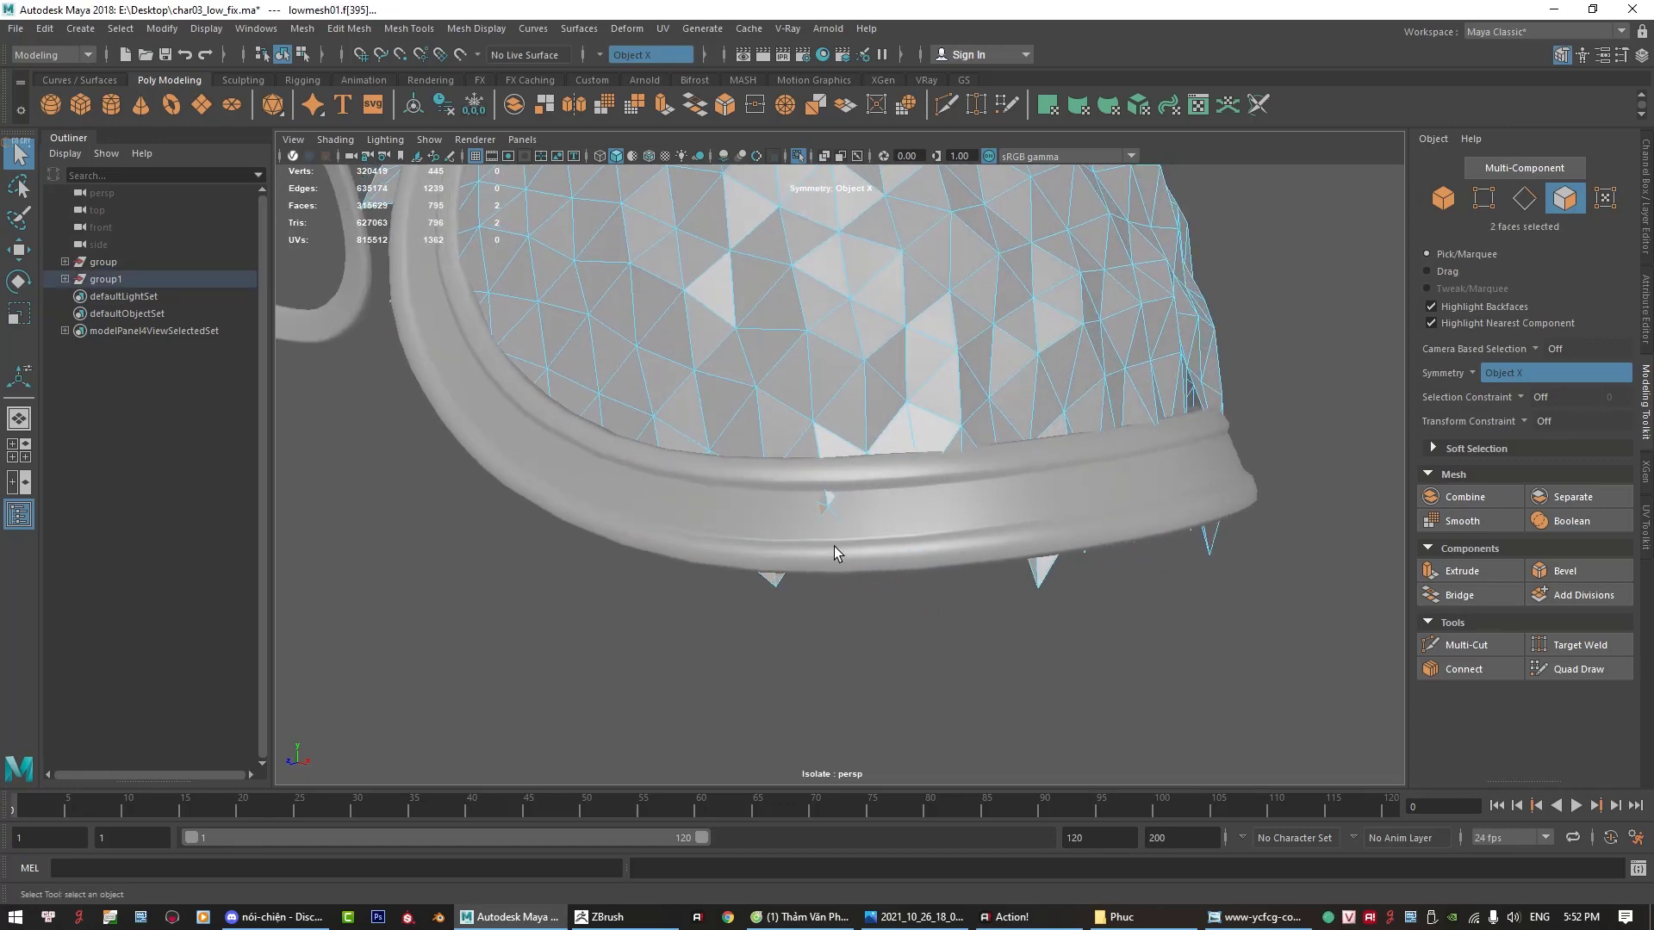
key("Delete")
left_click(840, 515)
scroll(862, 484, "up", 1)
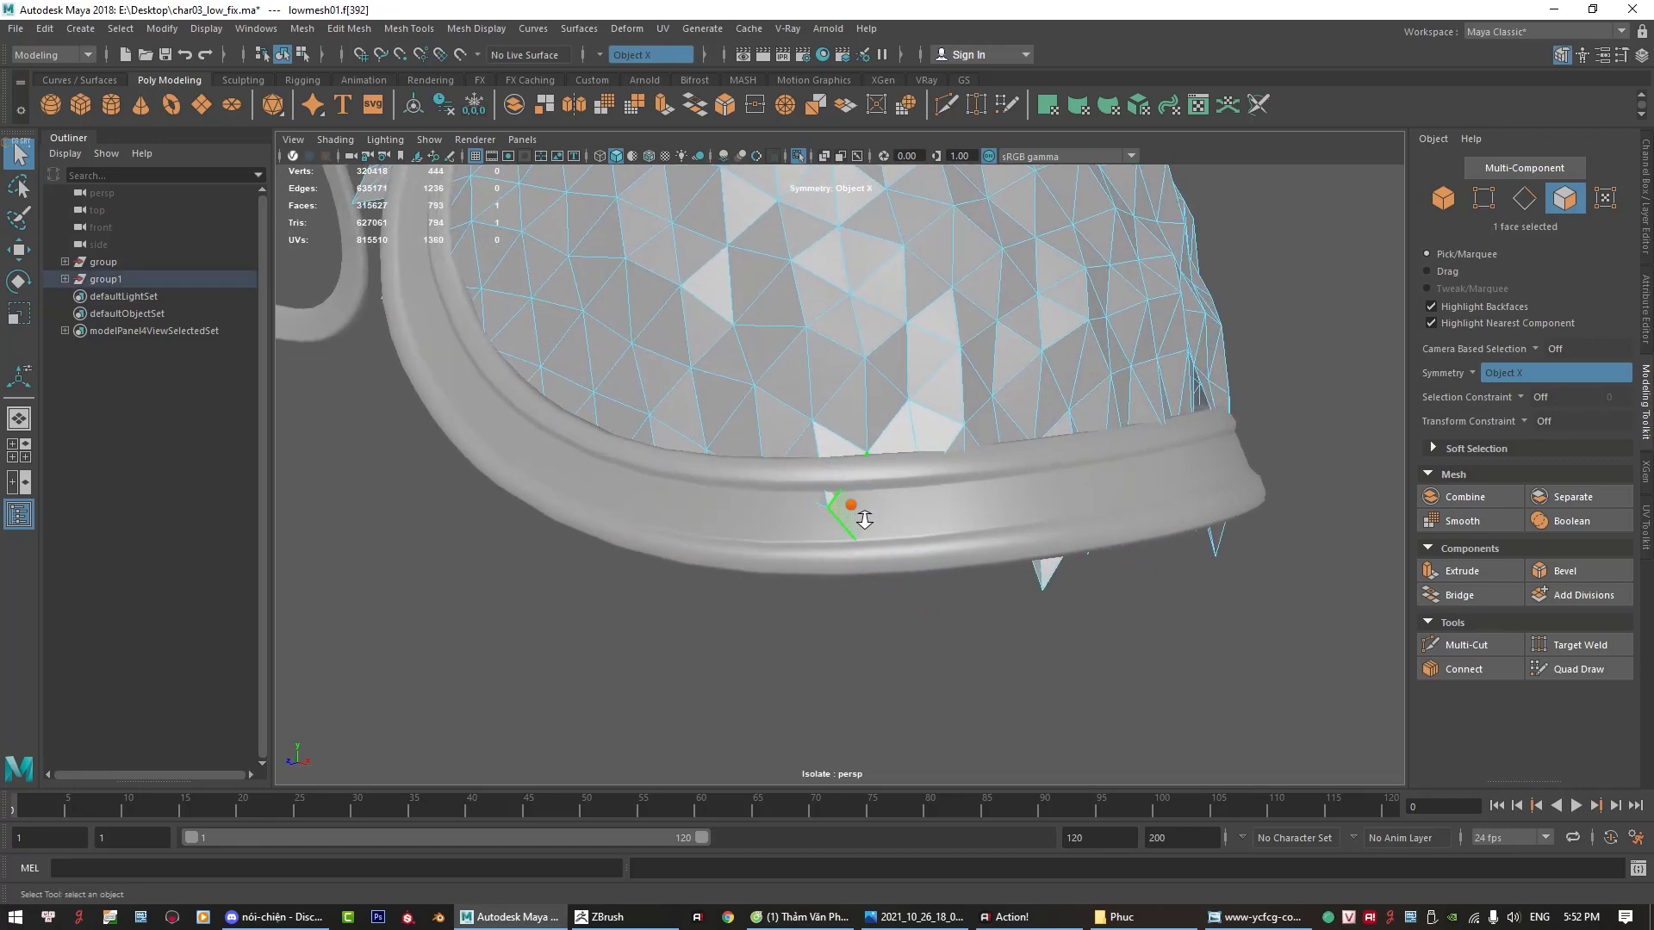
scroll(856, 479, "up", 2)
scroll(858, 477, "up", 2)
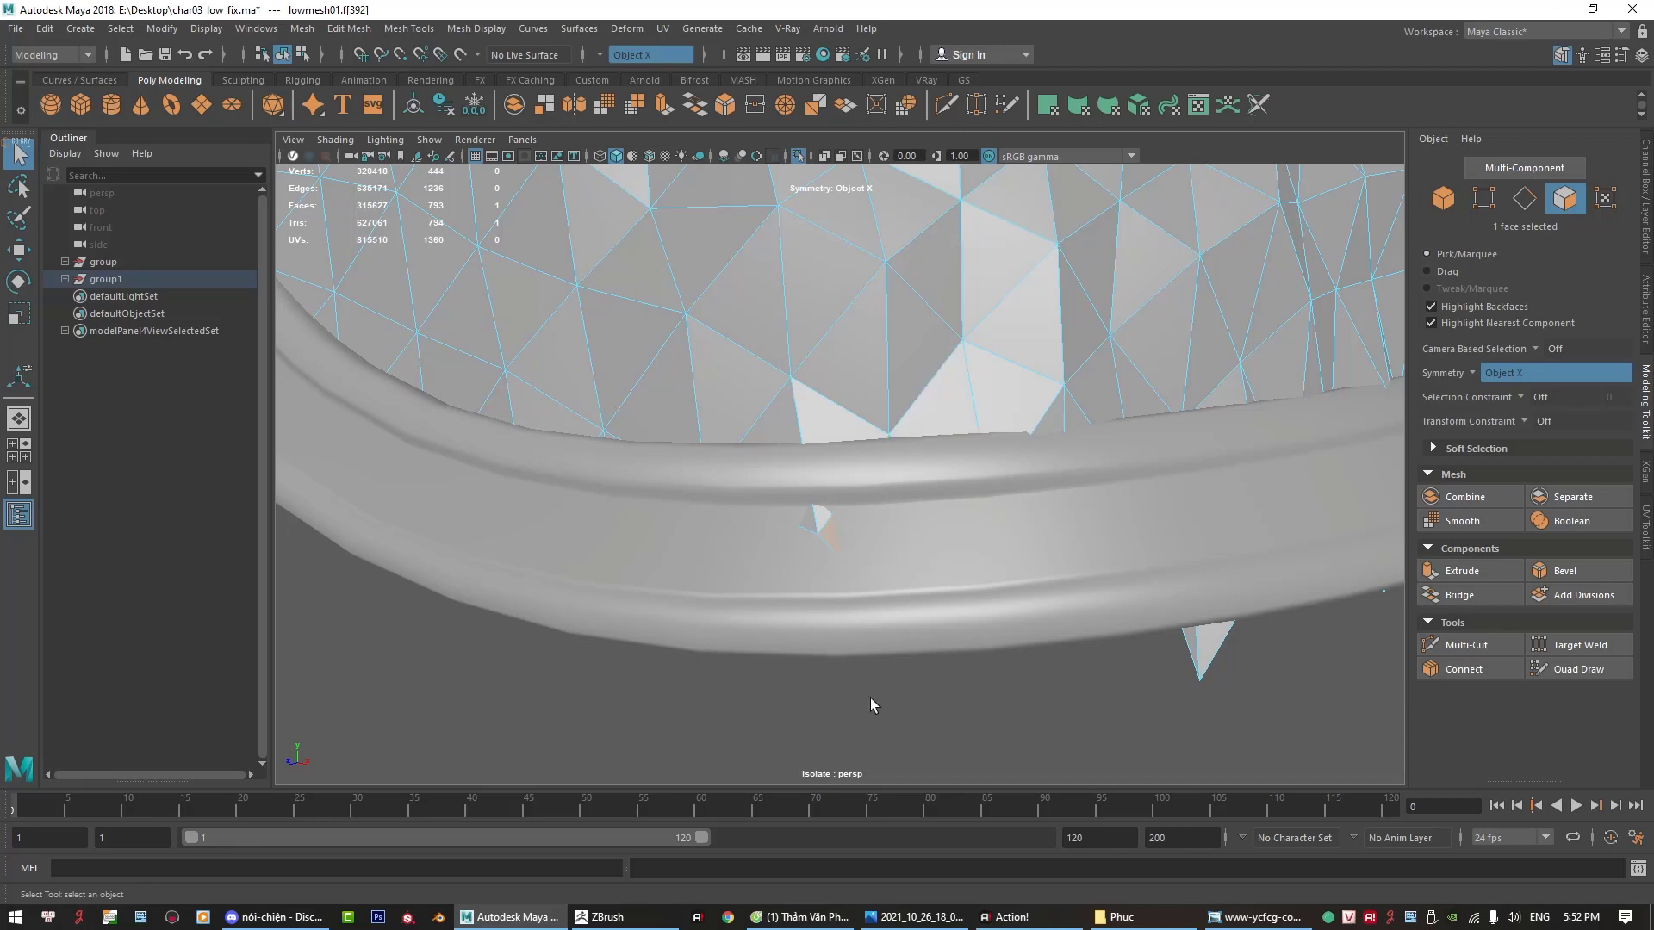
Step: Select the vertex poking through the rim and activate the Move tool
right_click_drag(917, 435, 841, 435)
left_click(813, 543)
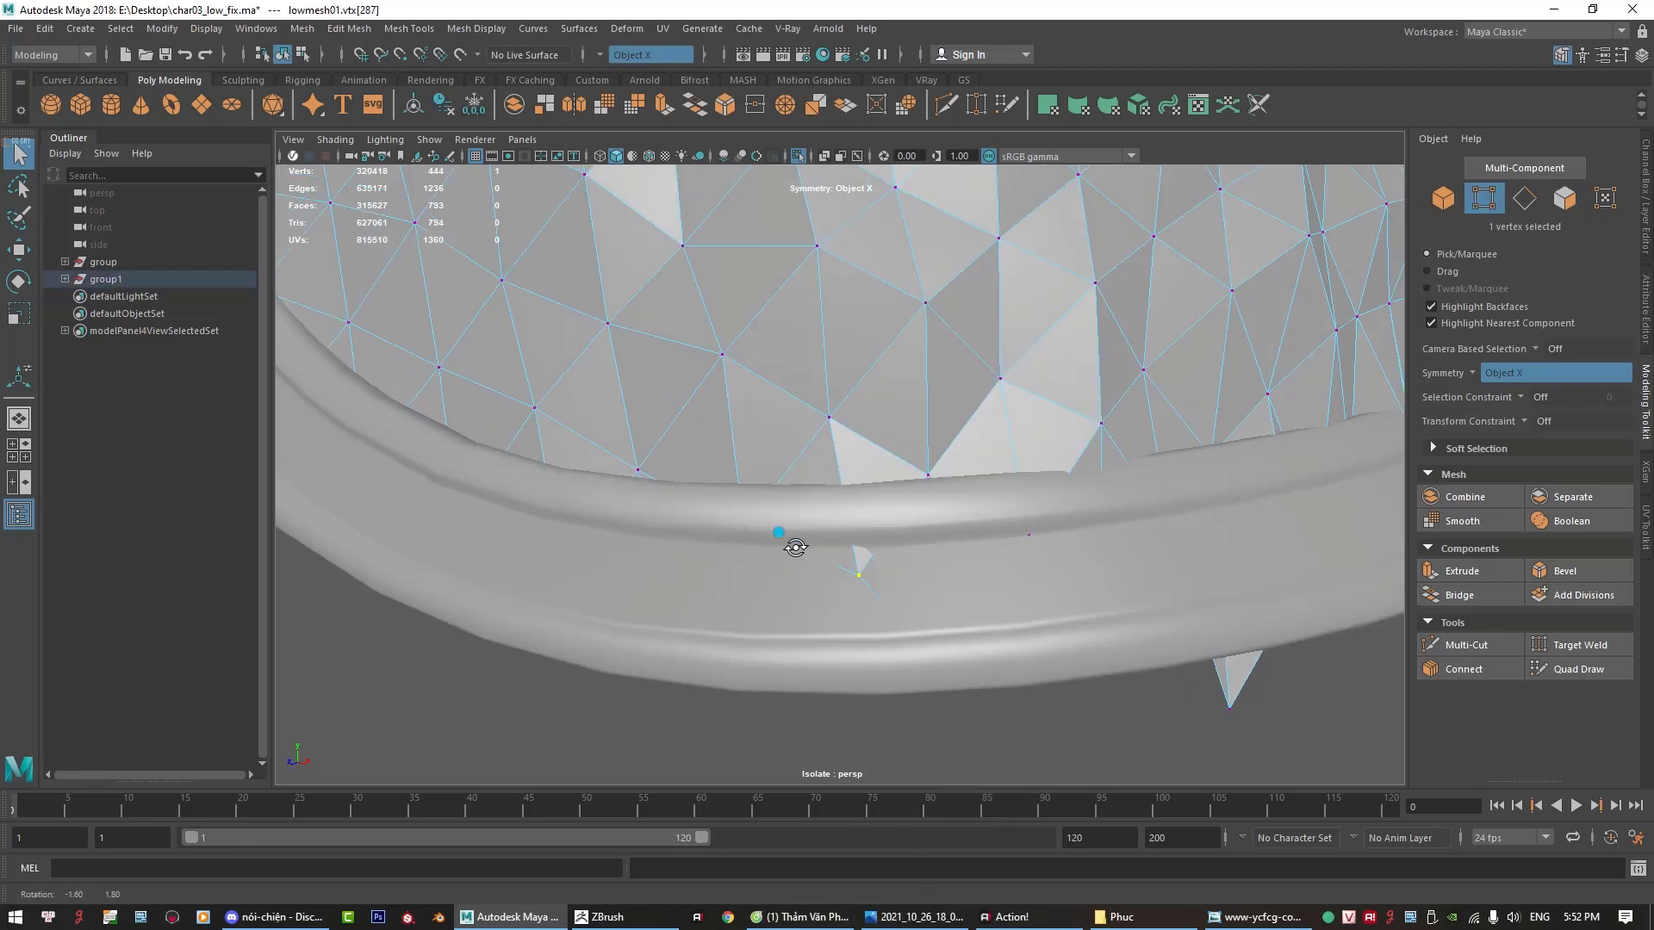
middle_click_drag(813, 543, 870, 584, "alt")
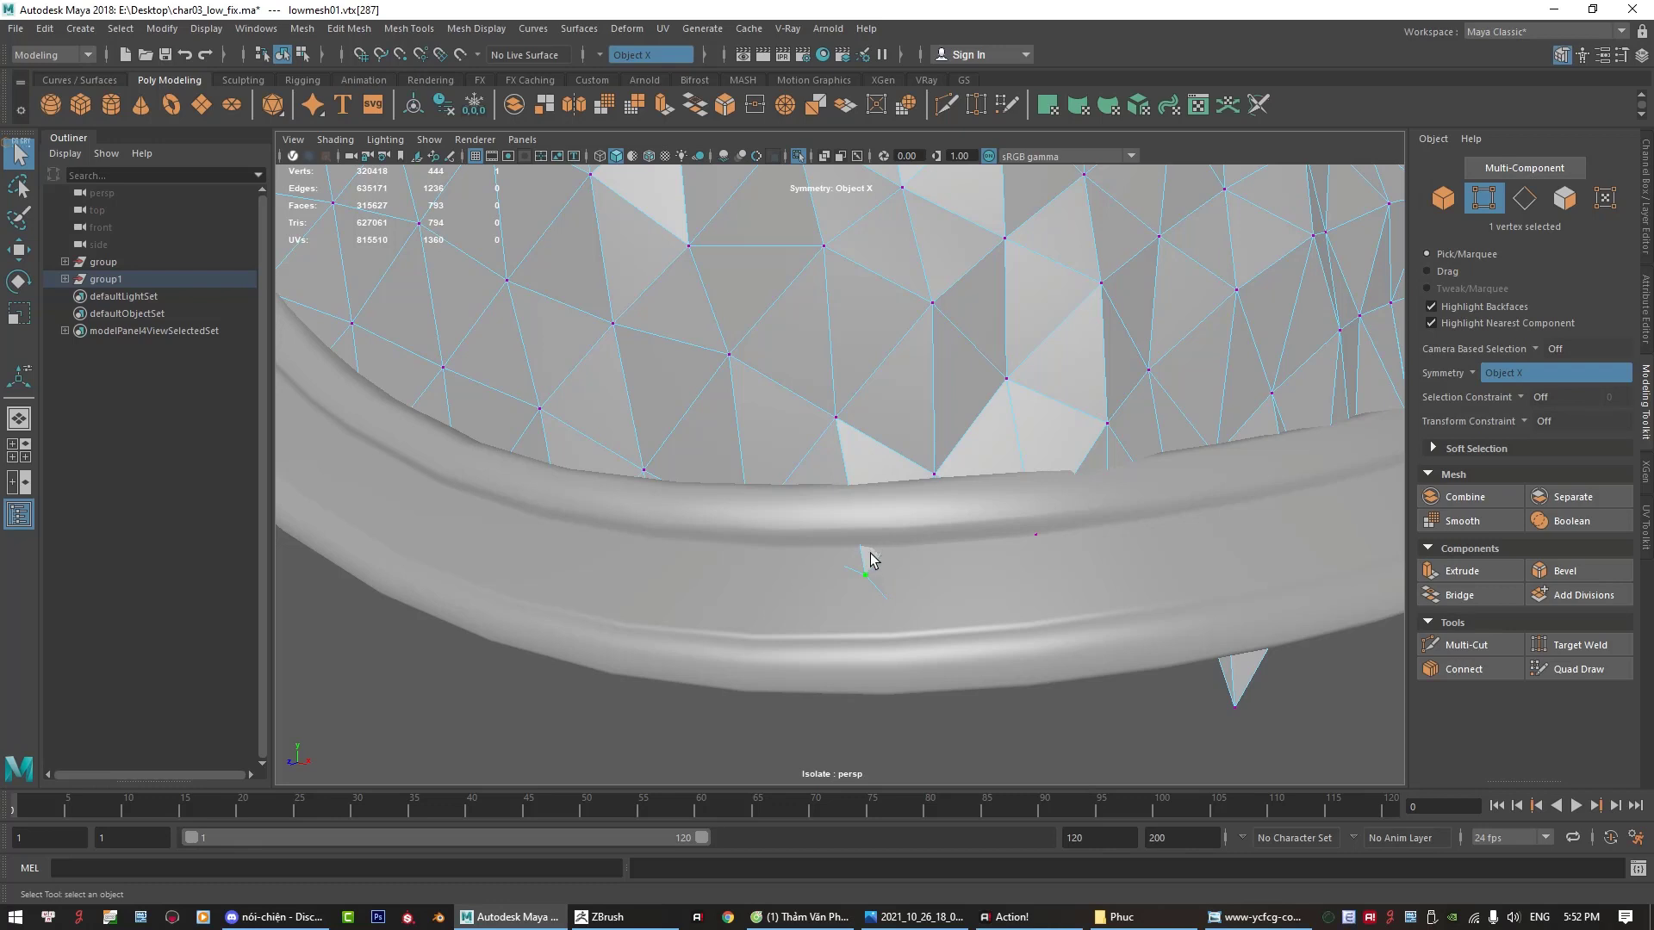
key("w")
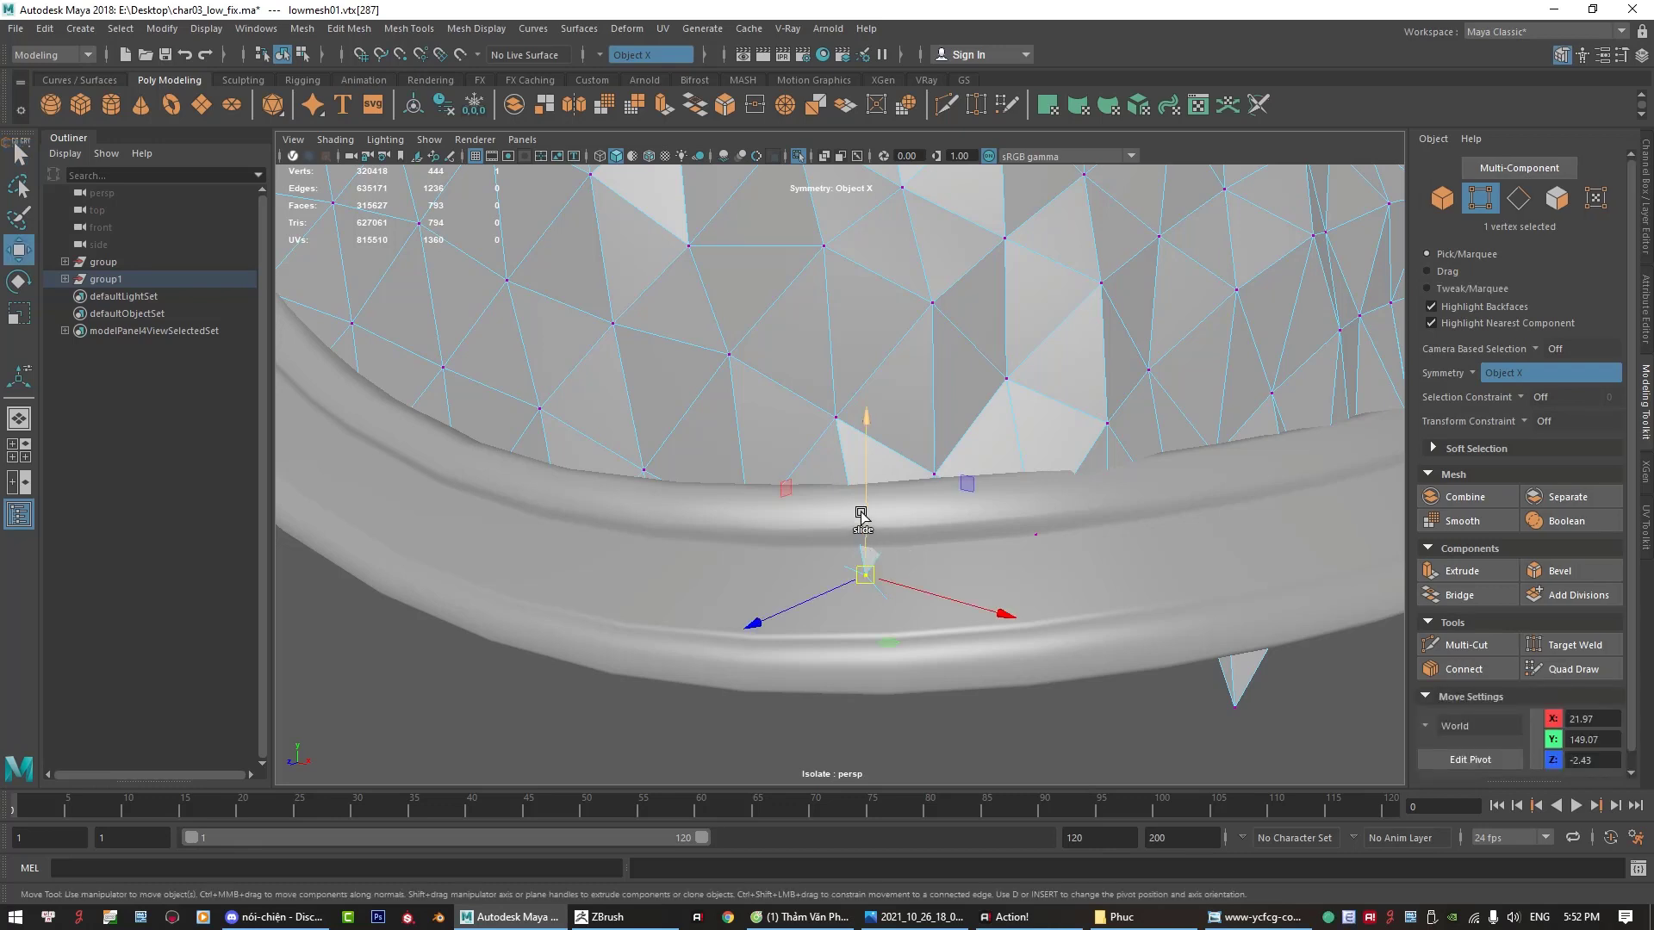
Step: Pull the stray border vertices upward into place behind the rim strap
left_click_drag(861, 515, 871, 458, "ctrl+shift")
left_click_drag(860, 579, 794, 600, "alt")
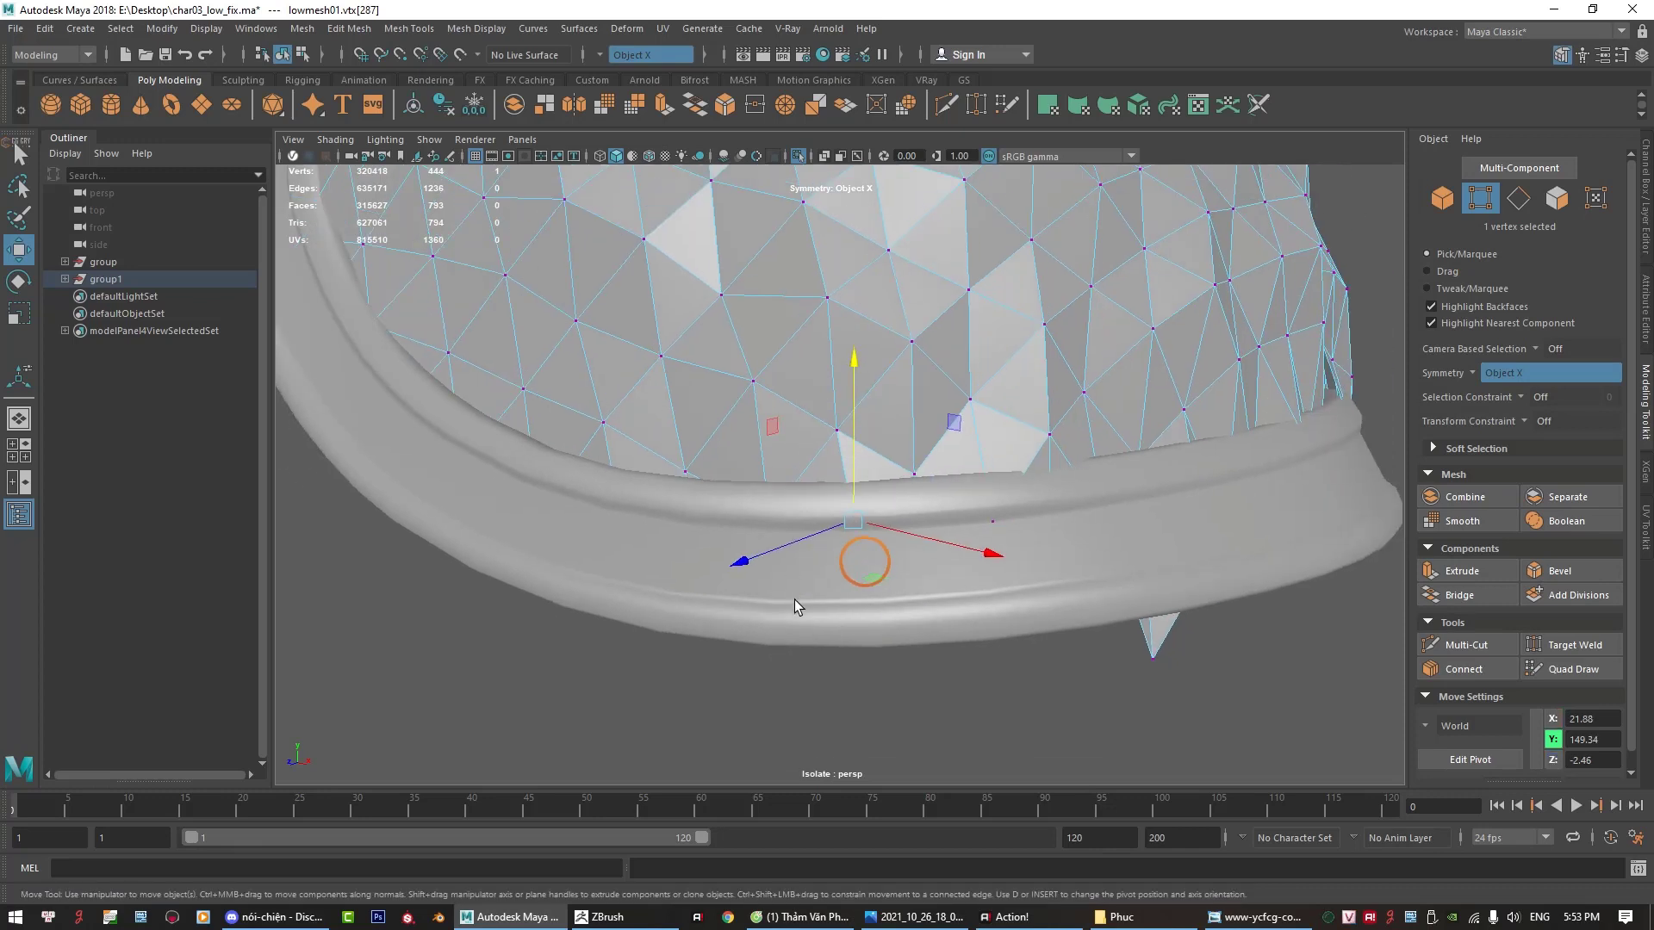
key("q")
left_click_drag(870, 651, 858, 550, "alt")
left_click(848, 510)
right_click_drag(848, 510, 891, 569, "alt")
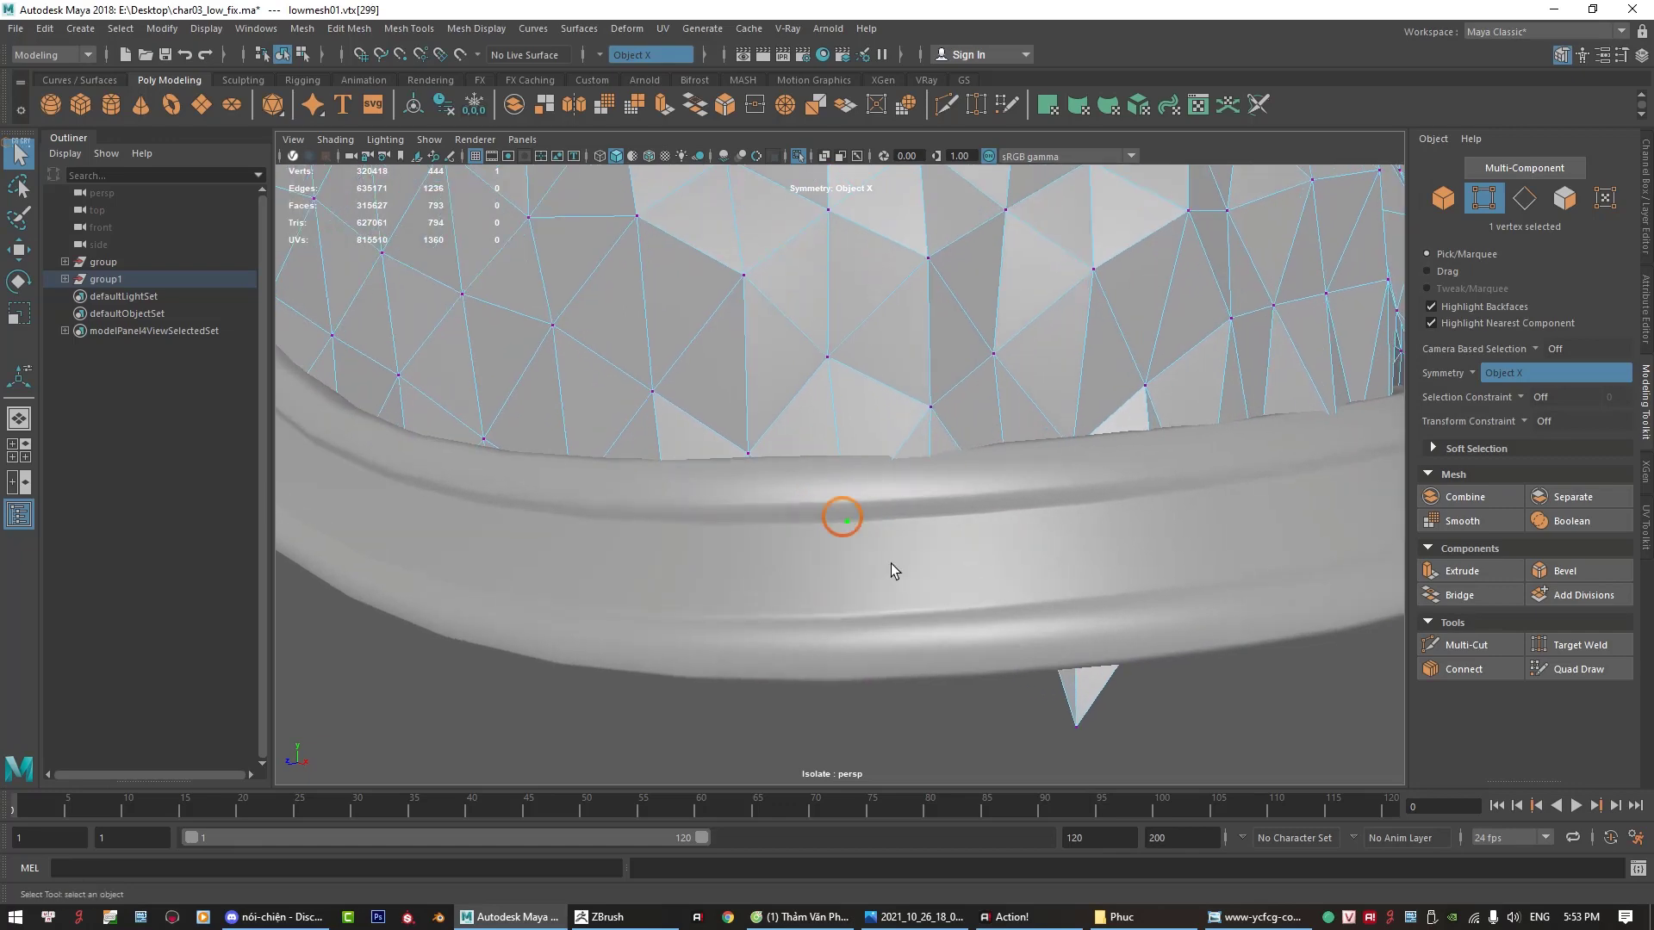
left_click_drag(865, 587, 923, 591, "alt")
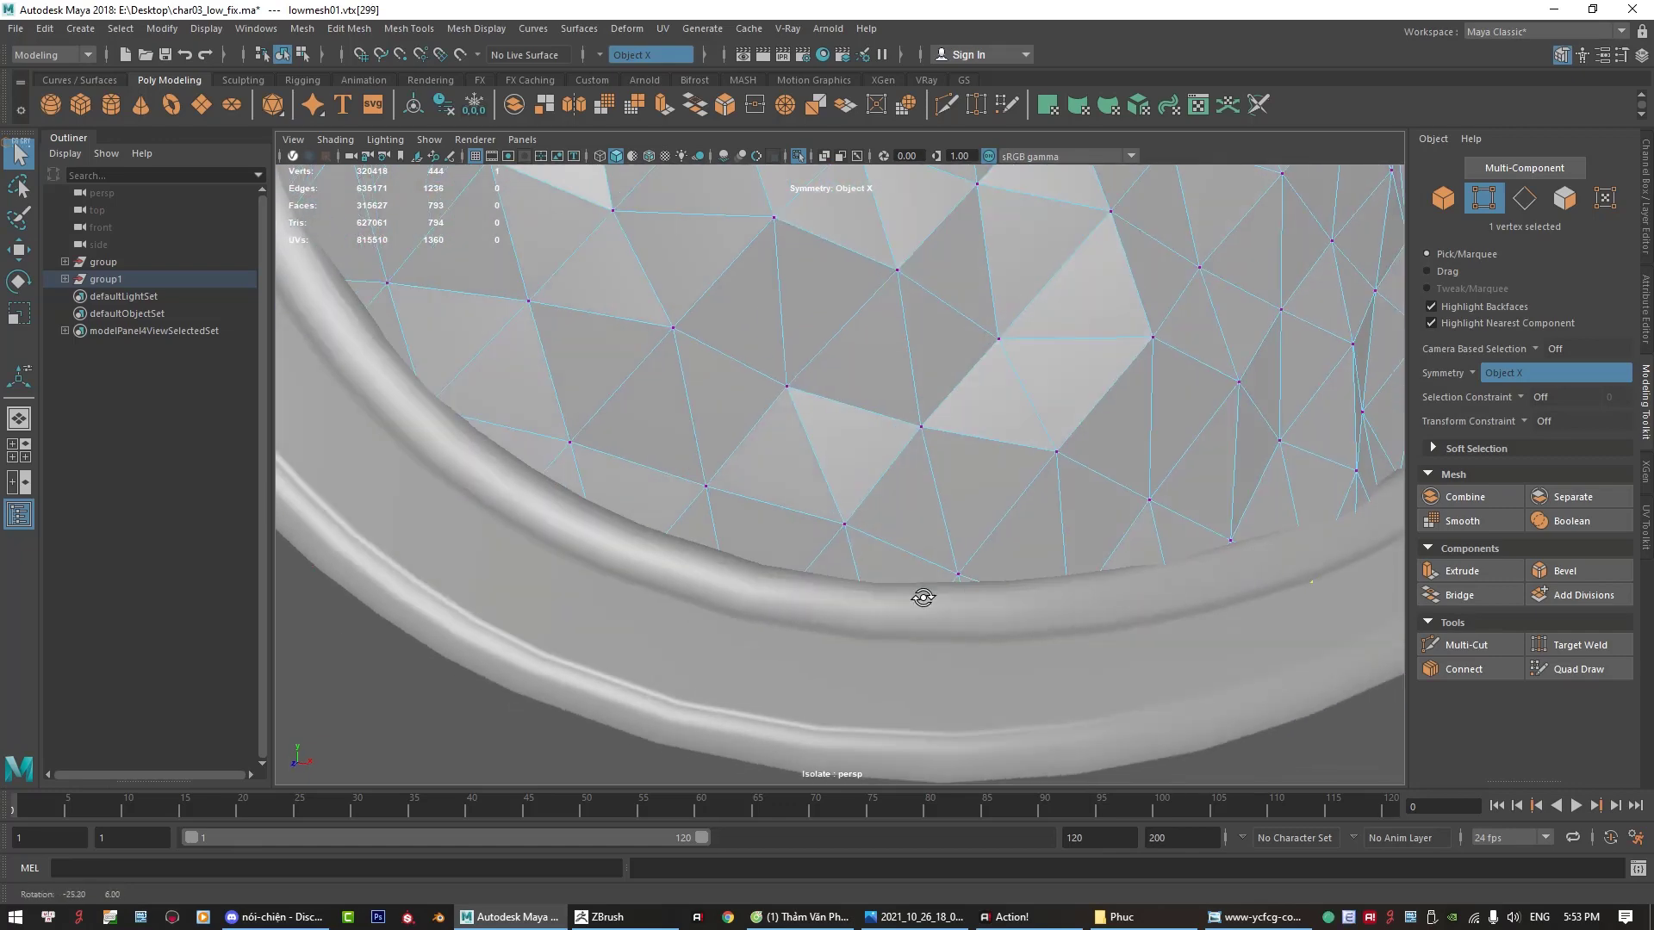
mouse_move(922, 591)
middle_mouse_down("alt")
mouse_move(683, 570)
mouse_move(1006, 555)
middle_mouse_up("alt")
key("w")
right_click_drag(968, 489, 941, 505, "alt")
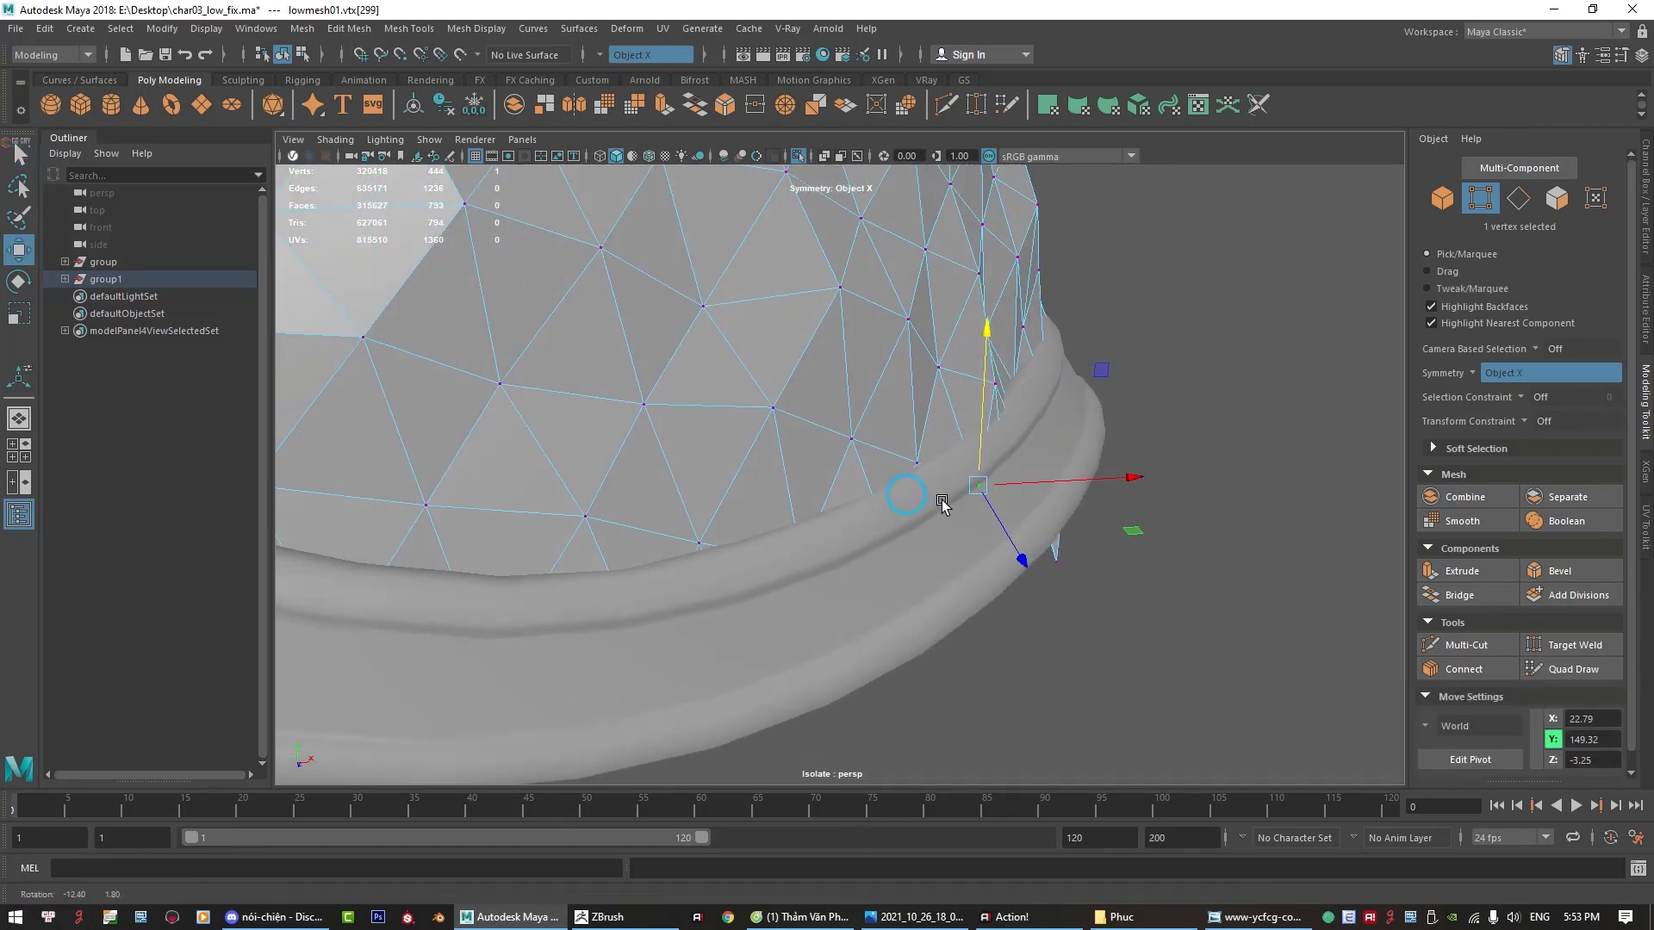
left_click_drag(942, 505, 989, 480, "alt")
key("q")
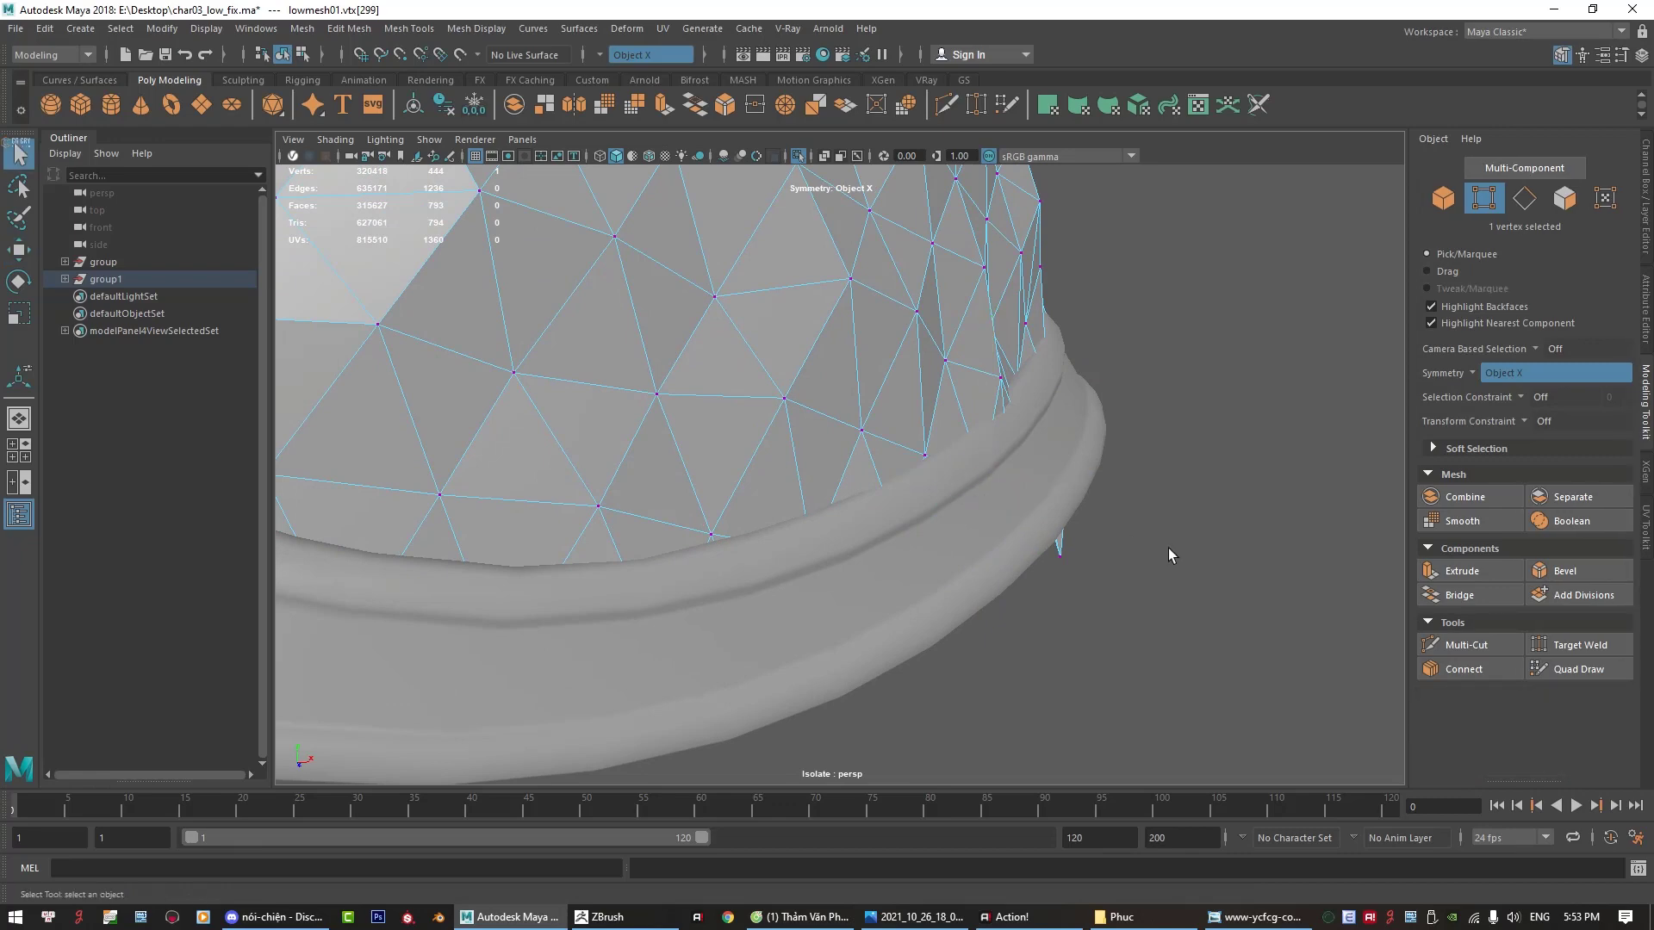
Step: Convert the lone spike's tip vertex to its two faces and delete them, leaving 791 faces
left_click_drag(1170, 554, 775, 534, "alt")
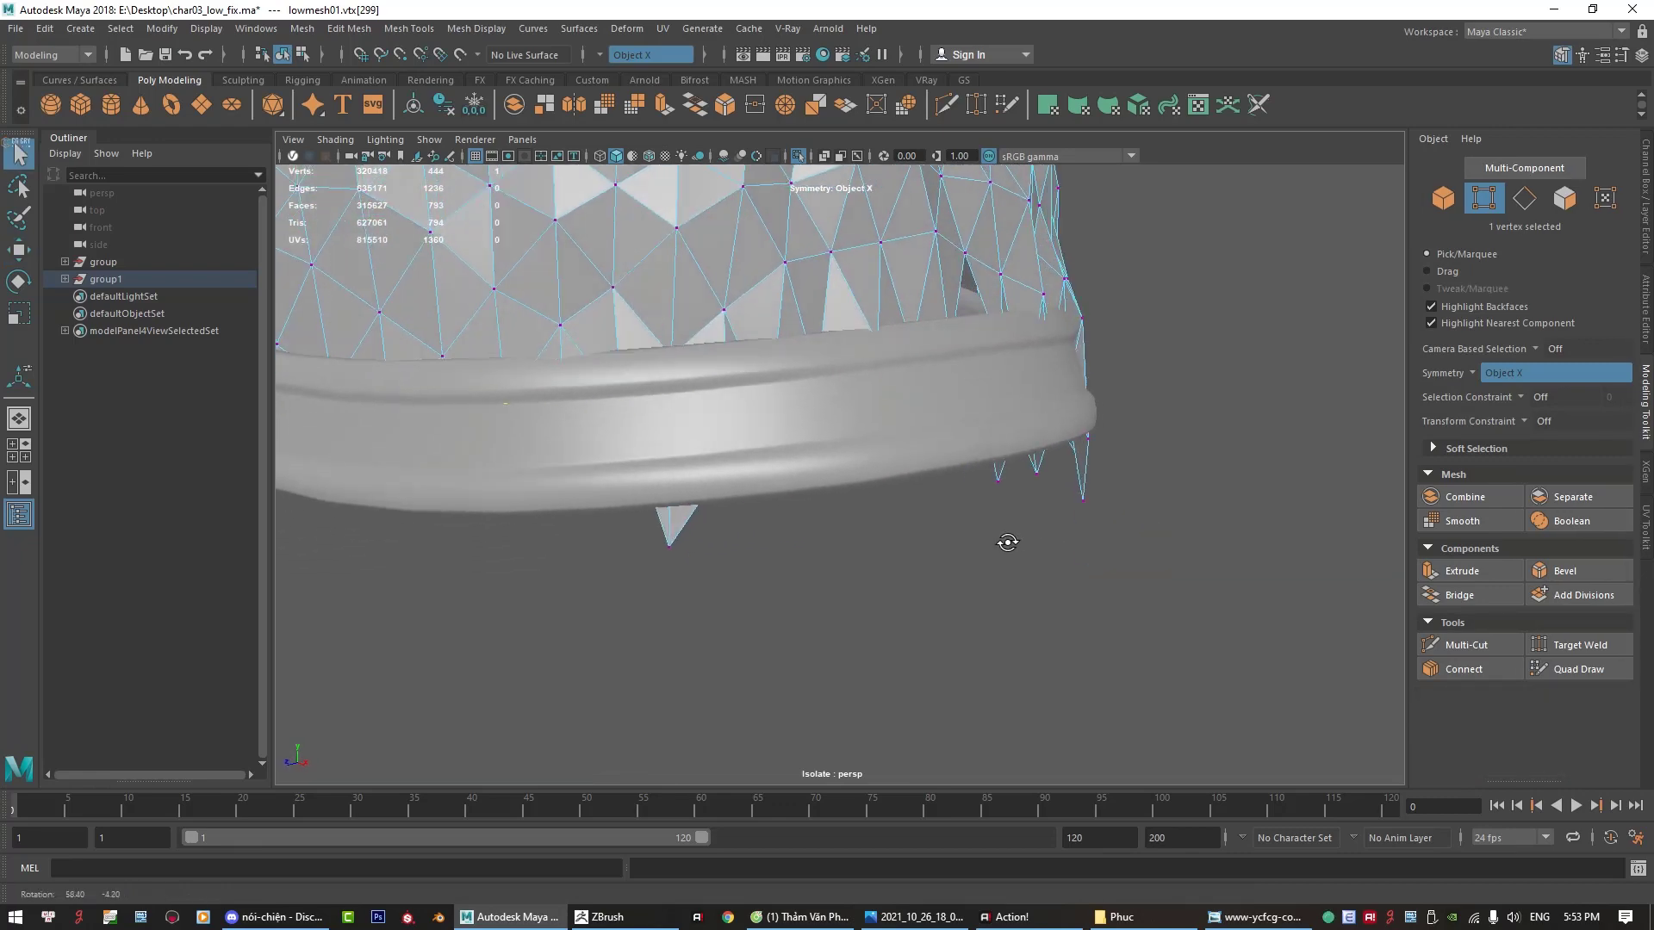
left_click_drag(622, 567, 684, 531)
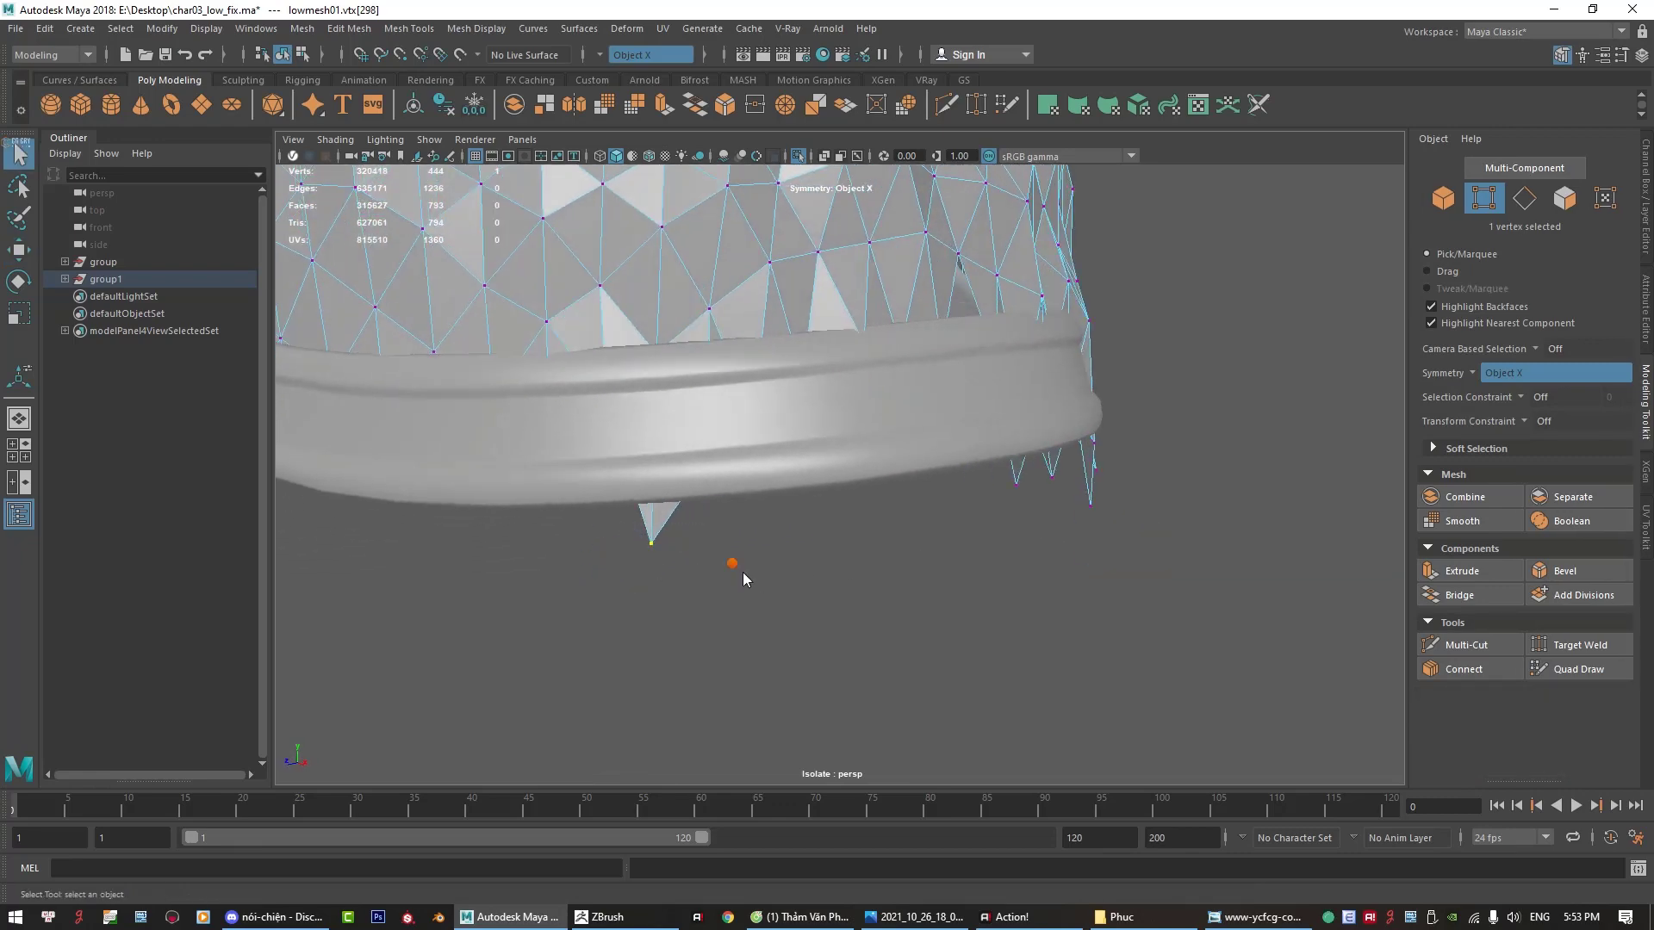
right_click_drag(737, 447, 729, 493, "ctrl")
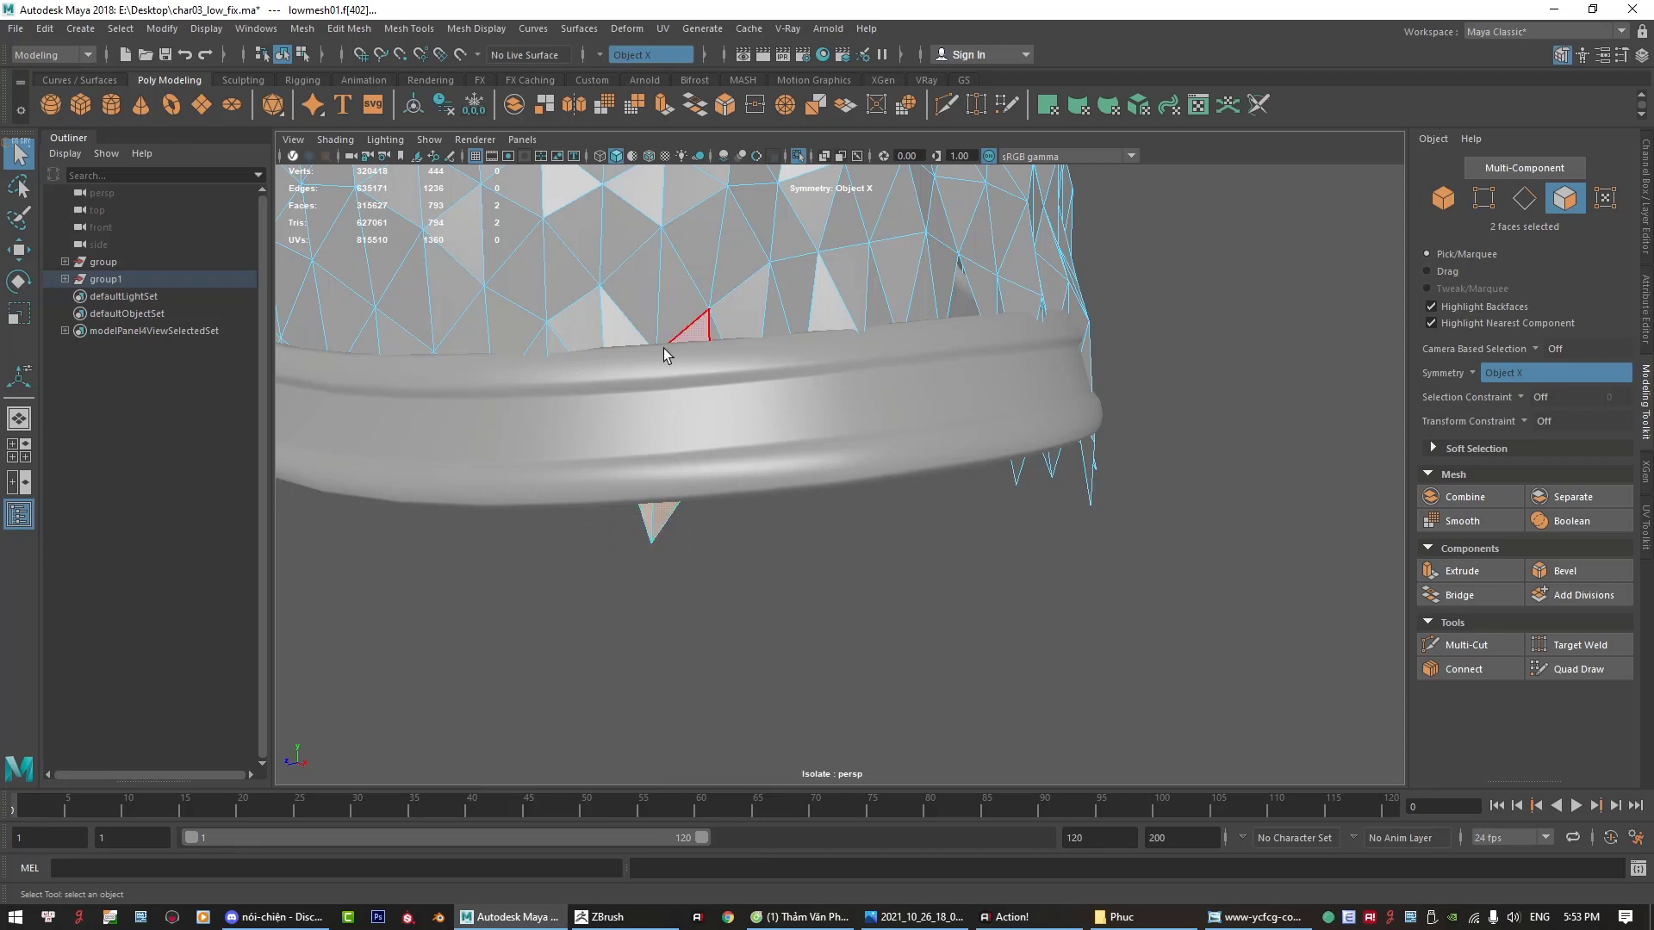
key("Delete")
mouse_move(756, 620)
left_mouse_down("alt")
mouse_move(897, 554)
mouse_move(785, 415)
left_mouse_up("alt")
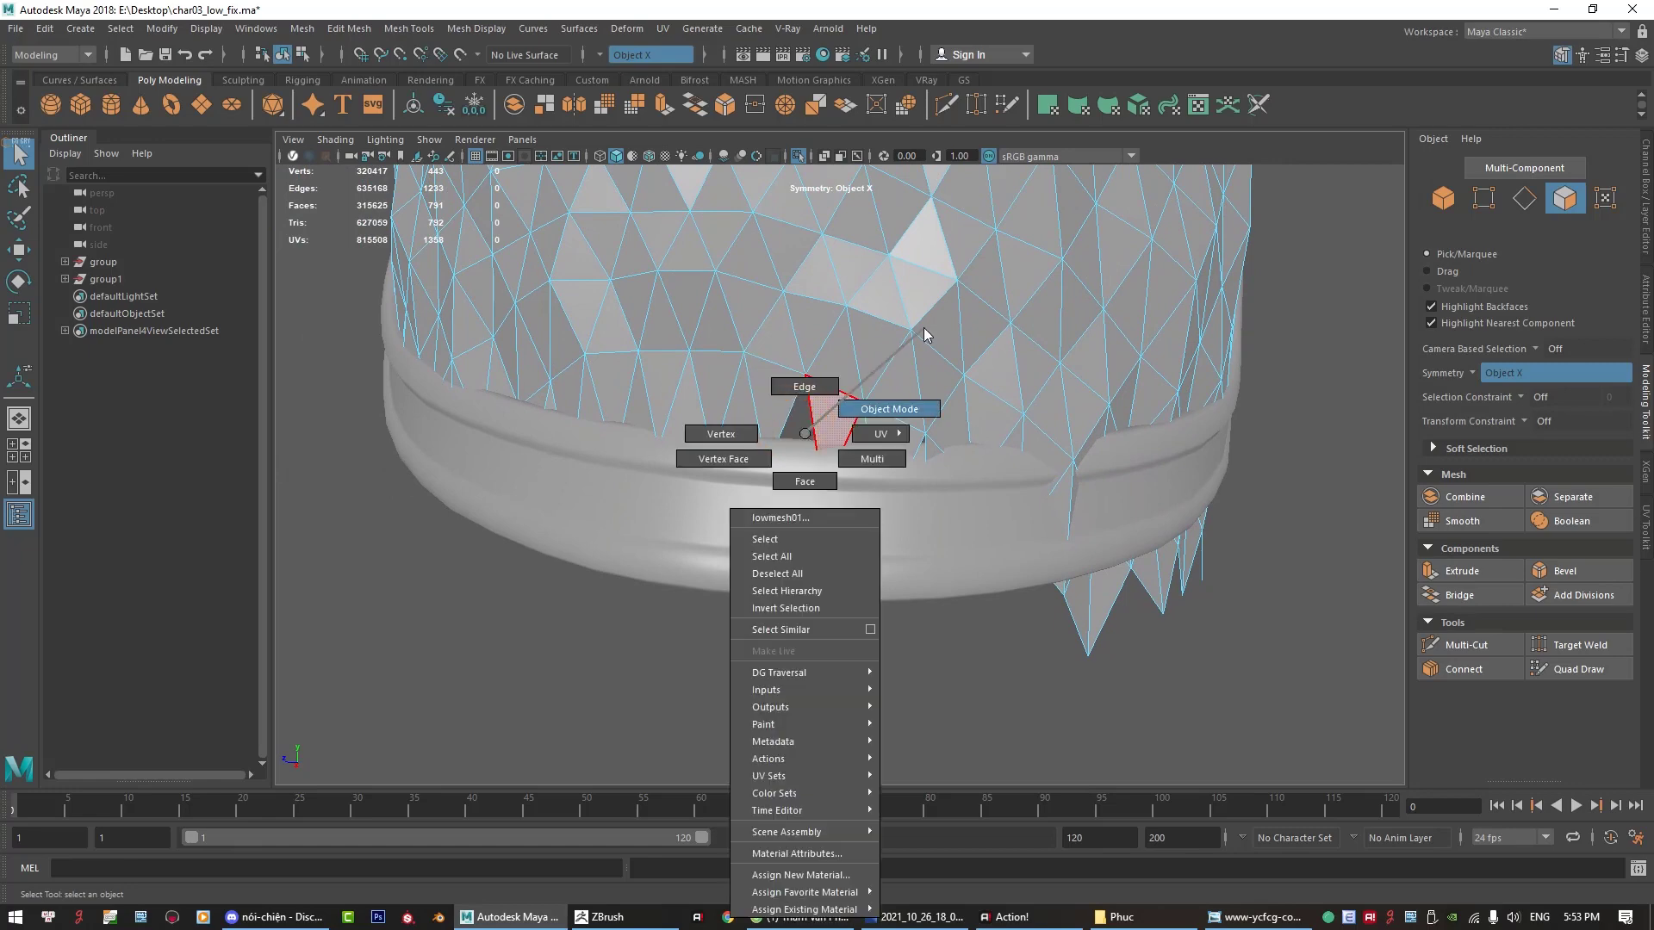
Step: Isolate lowmesh01 and view its jagged lower border in edge mode
mouse_move(785, 415)
right_mouse_down()
mouse_move(877, 406)
mouse_move(961, 290)
right_mouse_up()
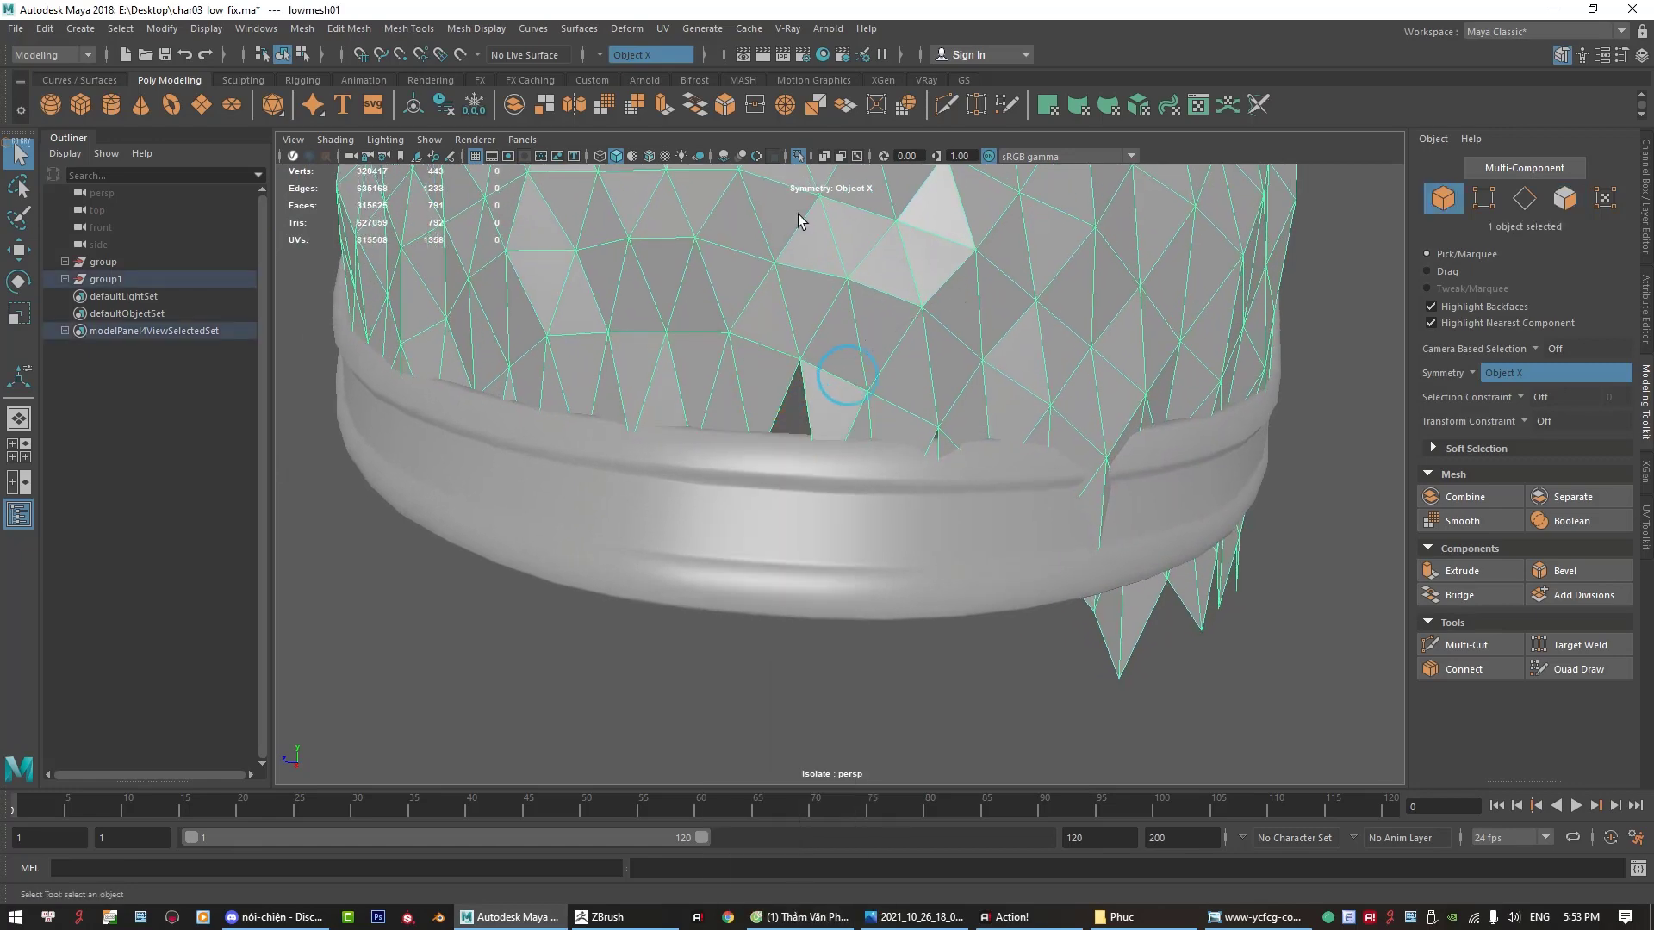
left_click(799, 155)
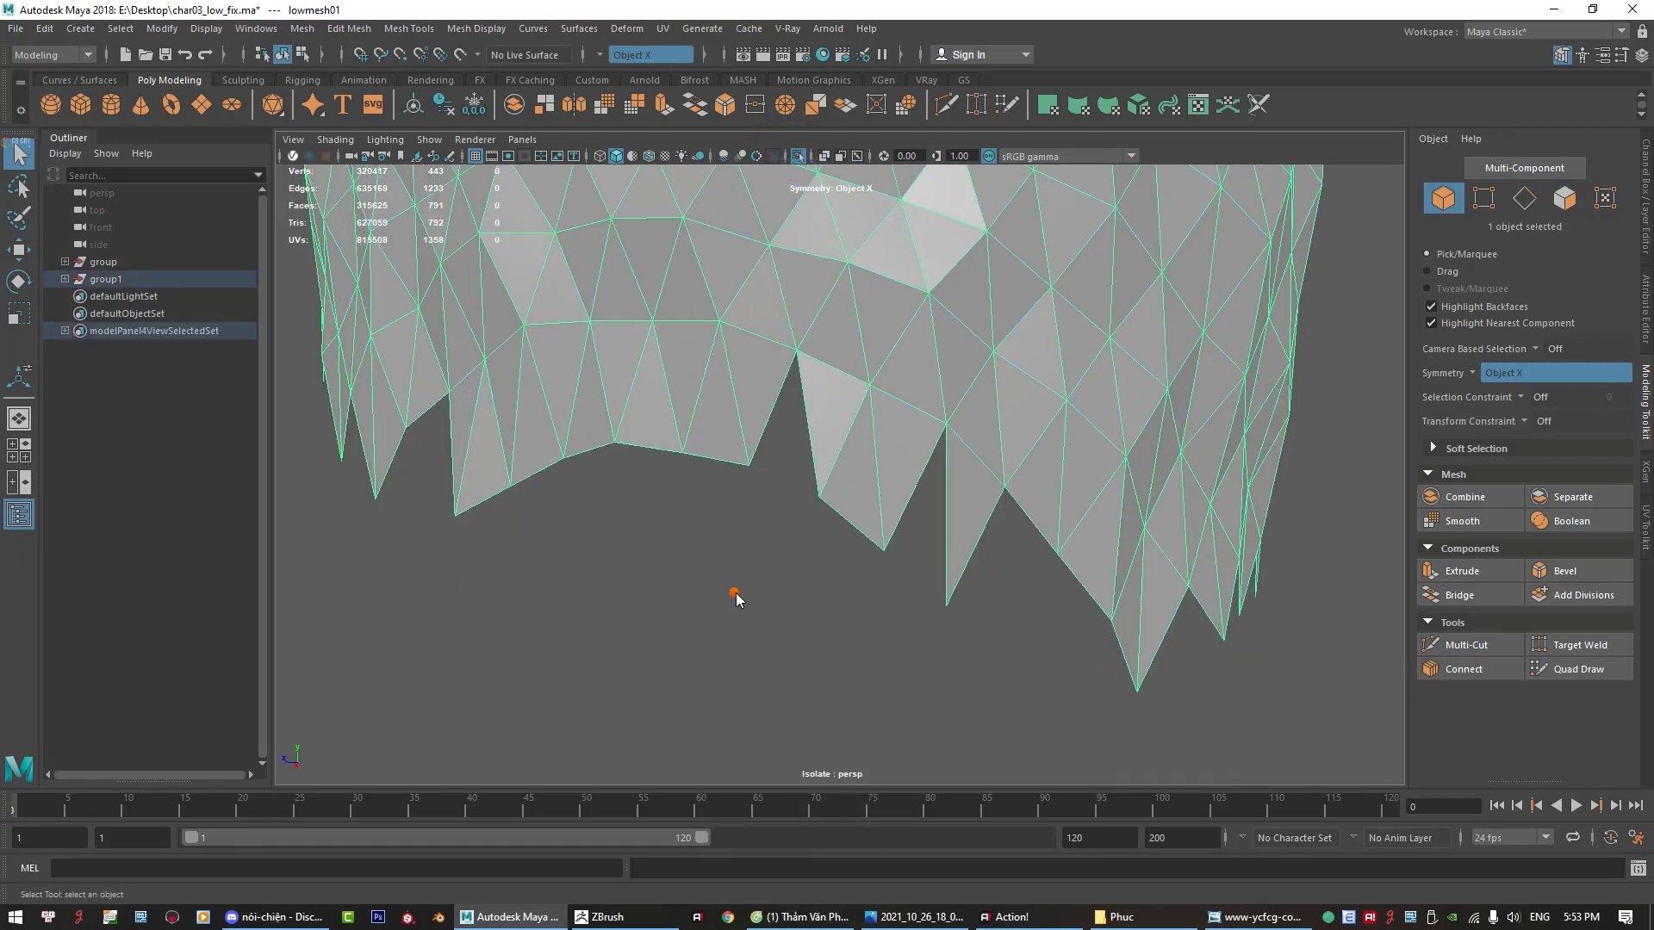
right_click_drag(724, 398, 768, 401)
mouse_move(769, 401)
left_mouse_down("alt")
mouse_move(792, 457)
mouse_move(814, 457)
mouse_move(801, 482)
left_mouse_up("alt")
Step: Extrude and collapse a border edge beside the gap, then target-weld its loose vertex across
left_click(779, 453)
key("w")
right_click_drag(798, 458, 810, 346, "shift")
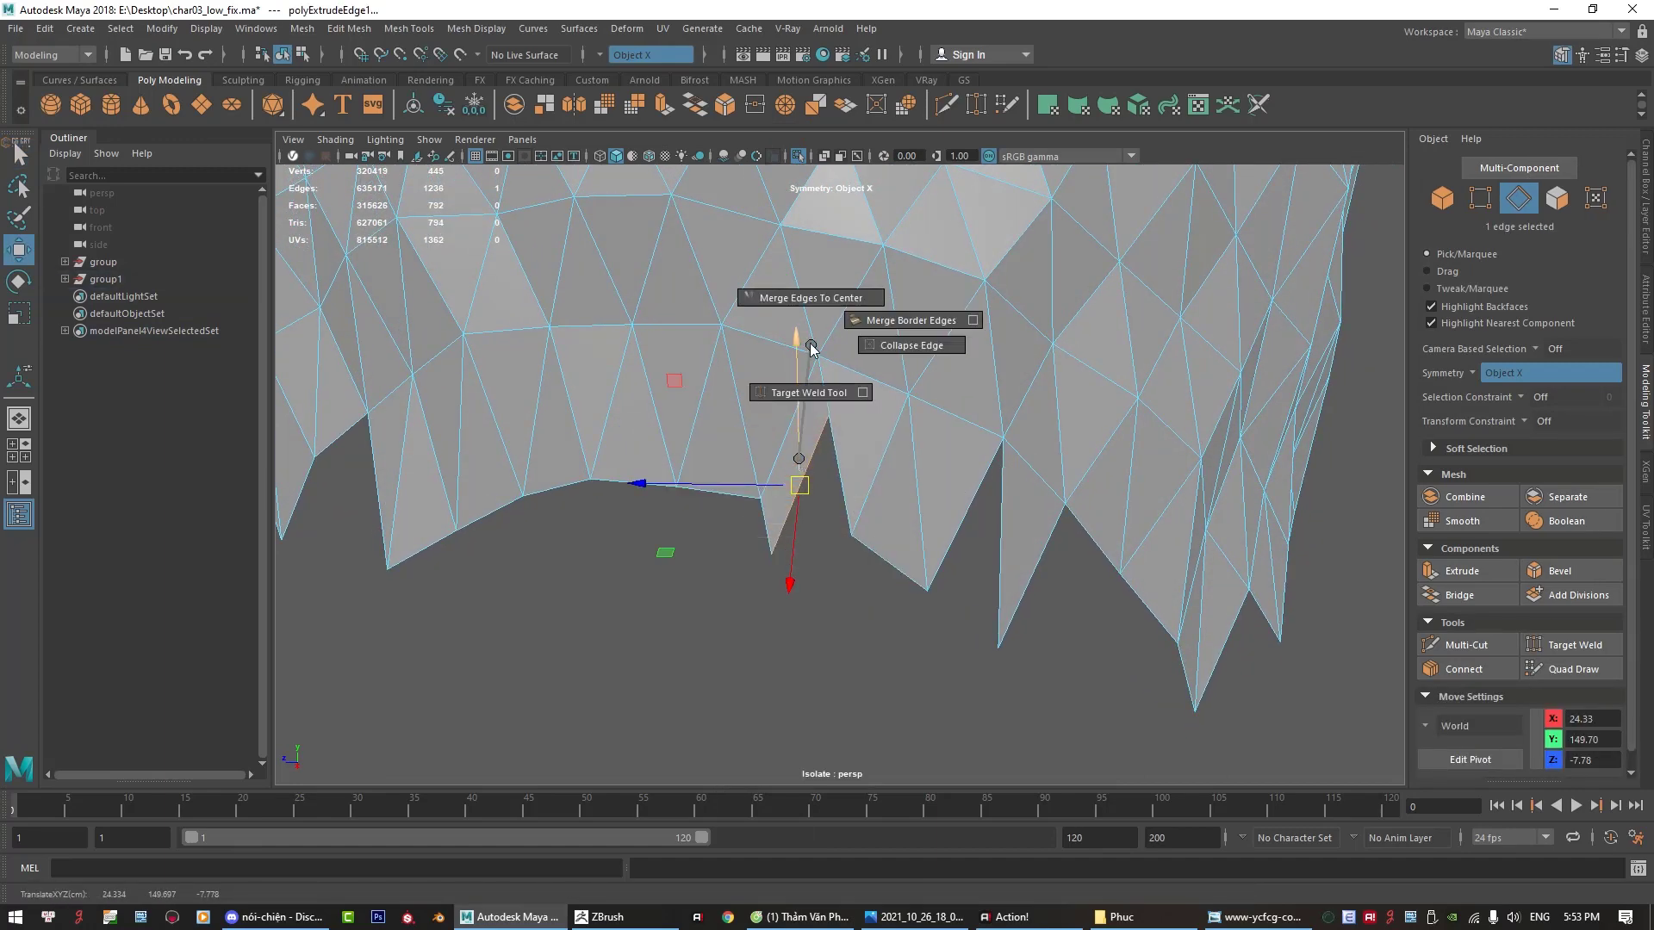
right_click_drag(801, 479, 797, 388)
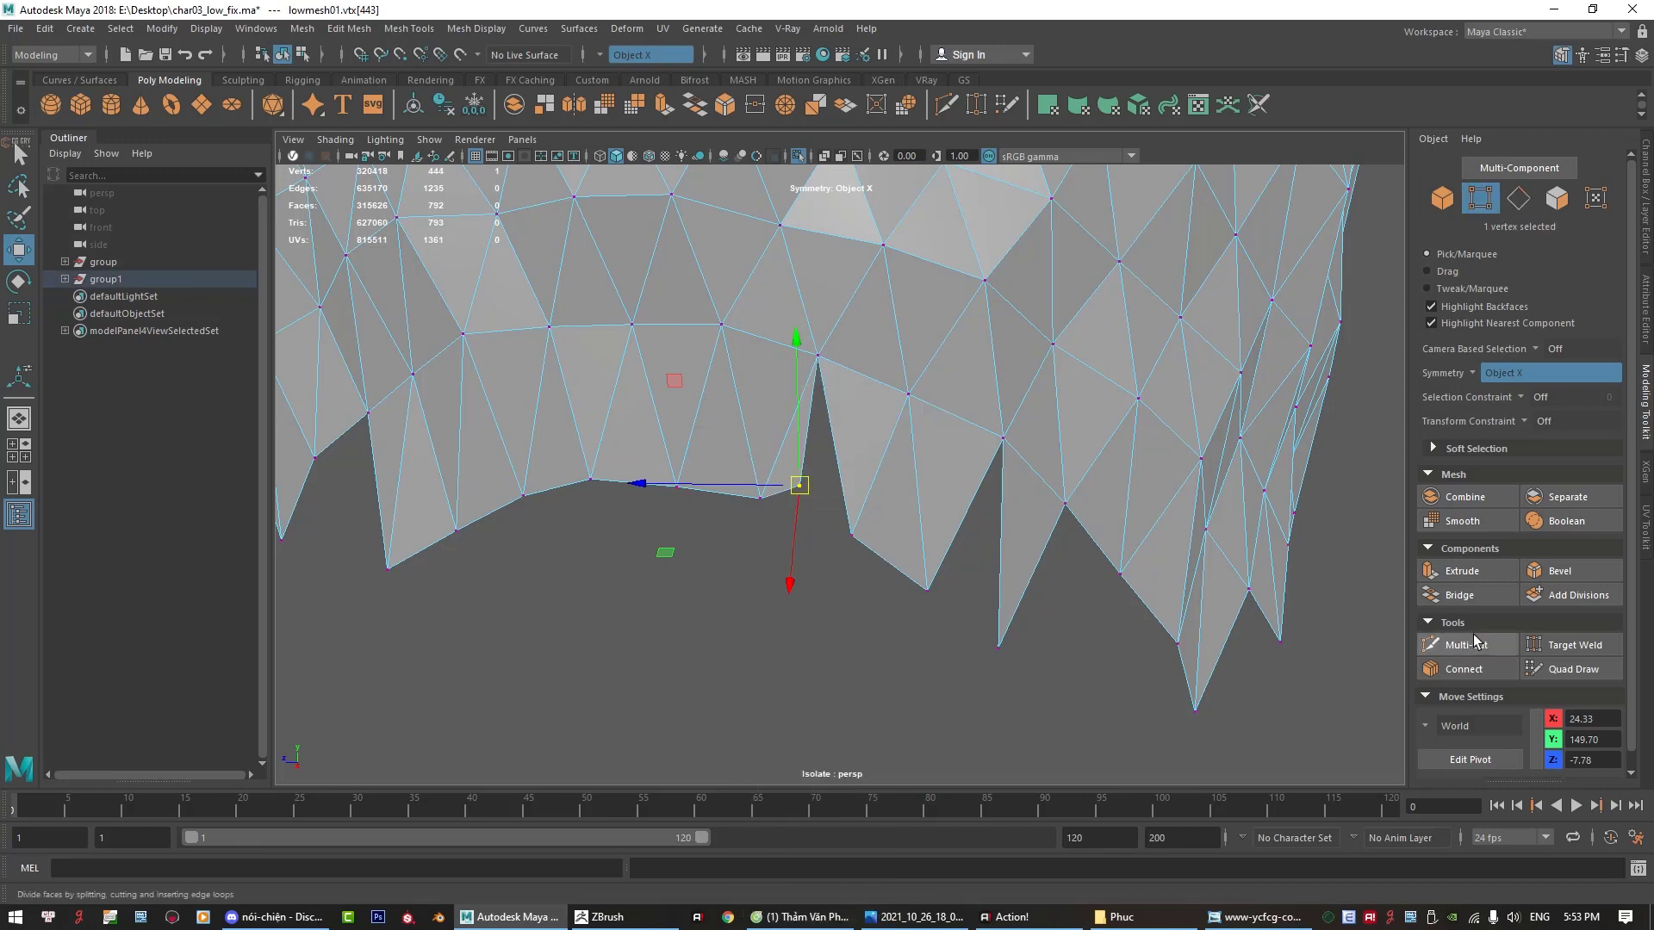
left_click(1569, 645)
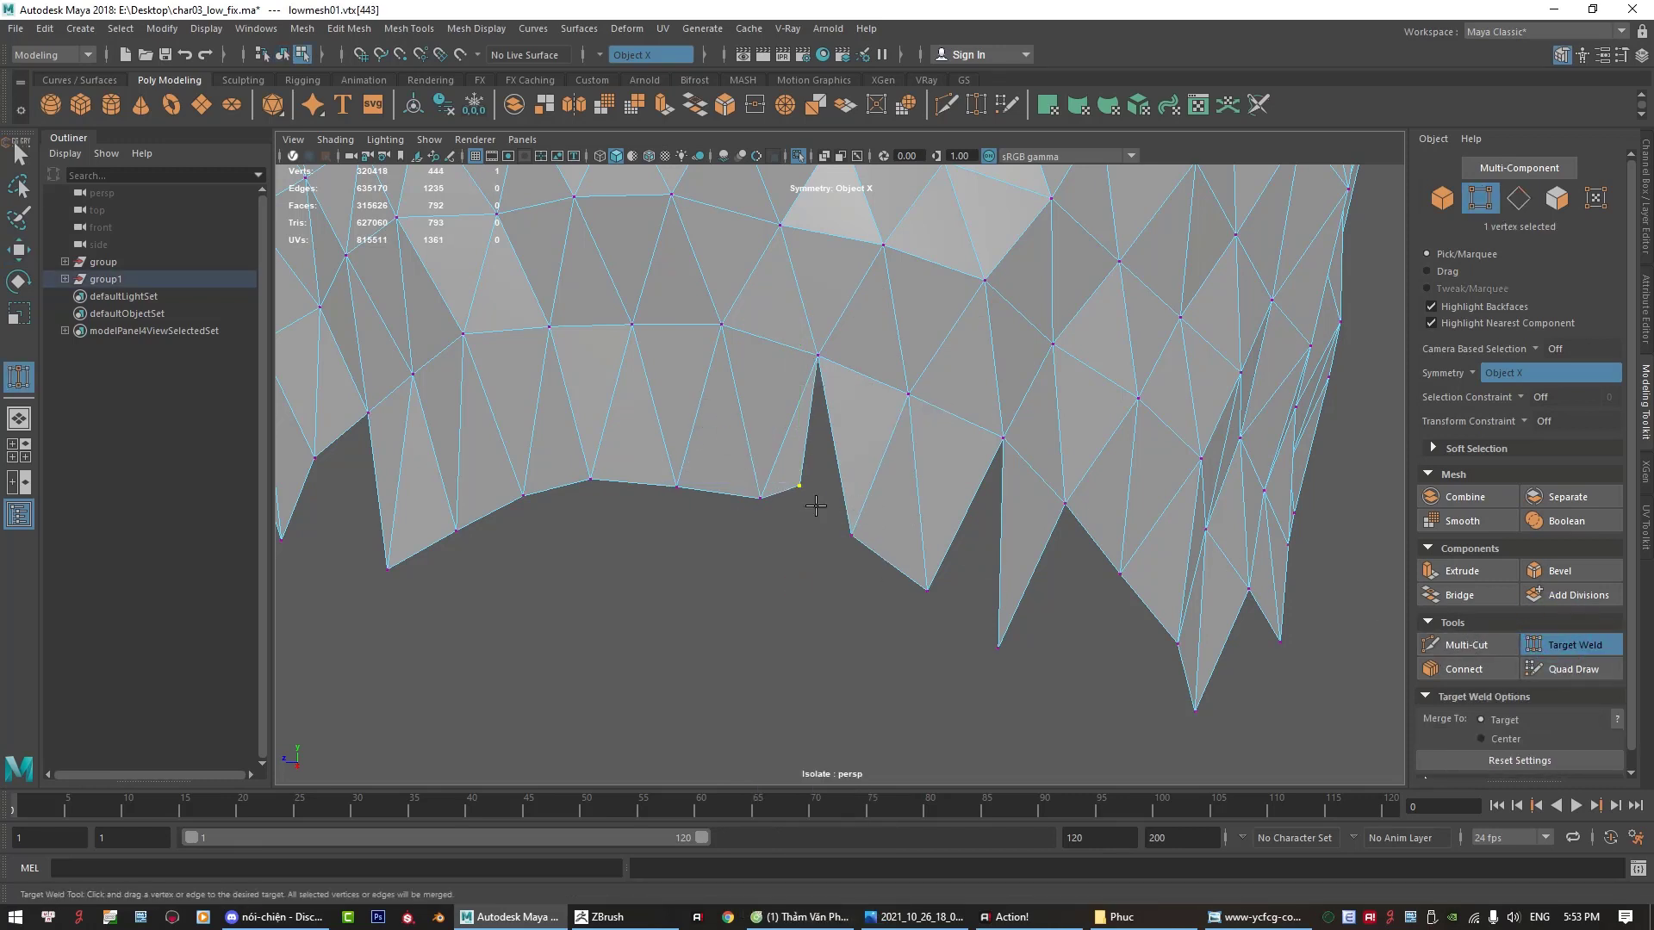
mouse_move(823, 509)
left_mouse_down()
mouse_move(887, 591)
mouse_move(825, 584)
left_mouse_up()
key("q")
Step: Select the two border edges on either side of the notch and attempt a bridge
scroll(824, 584, "up", 1)
right_click_drag(788, 435, 787, 388)
left_click(844, 491)
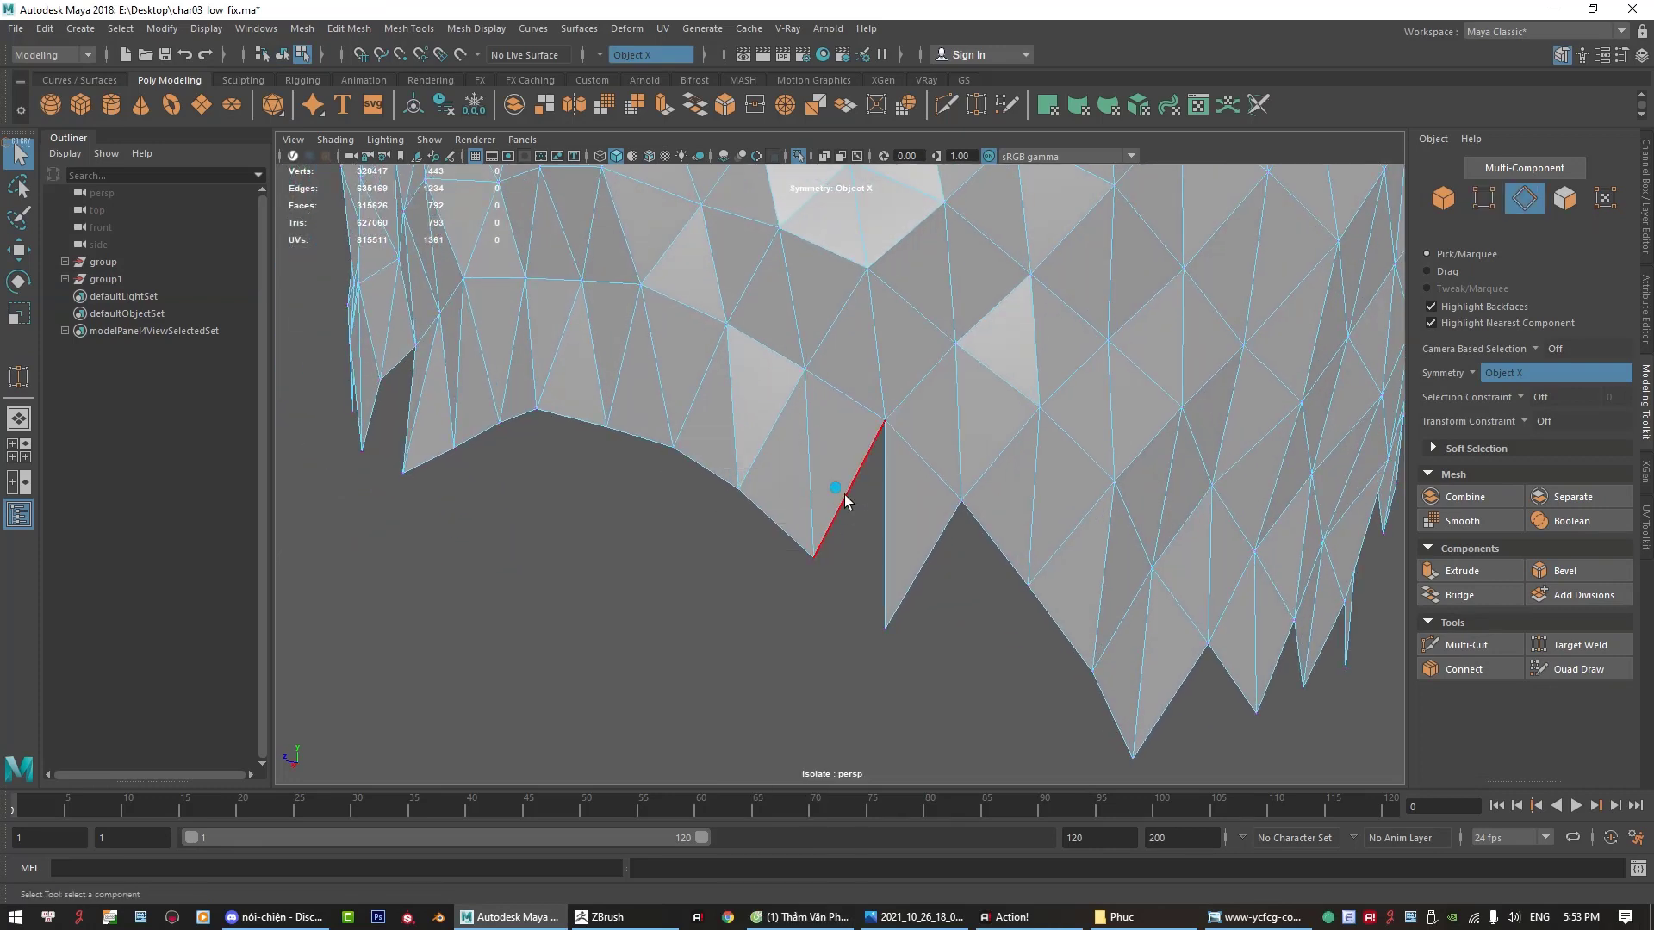
left_click(884, 534, "shift")
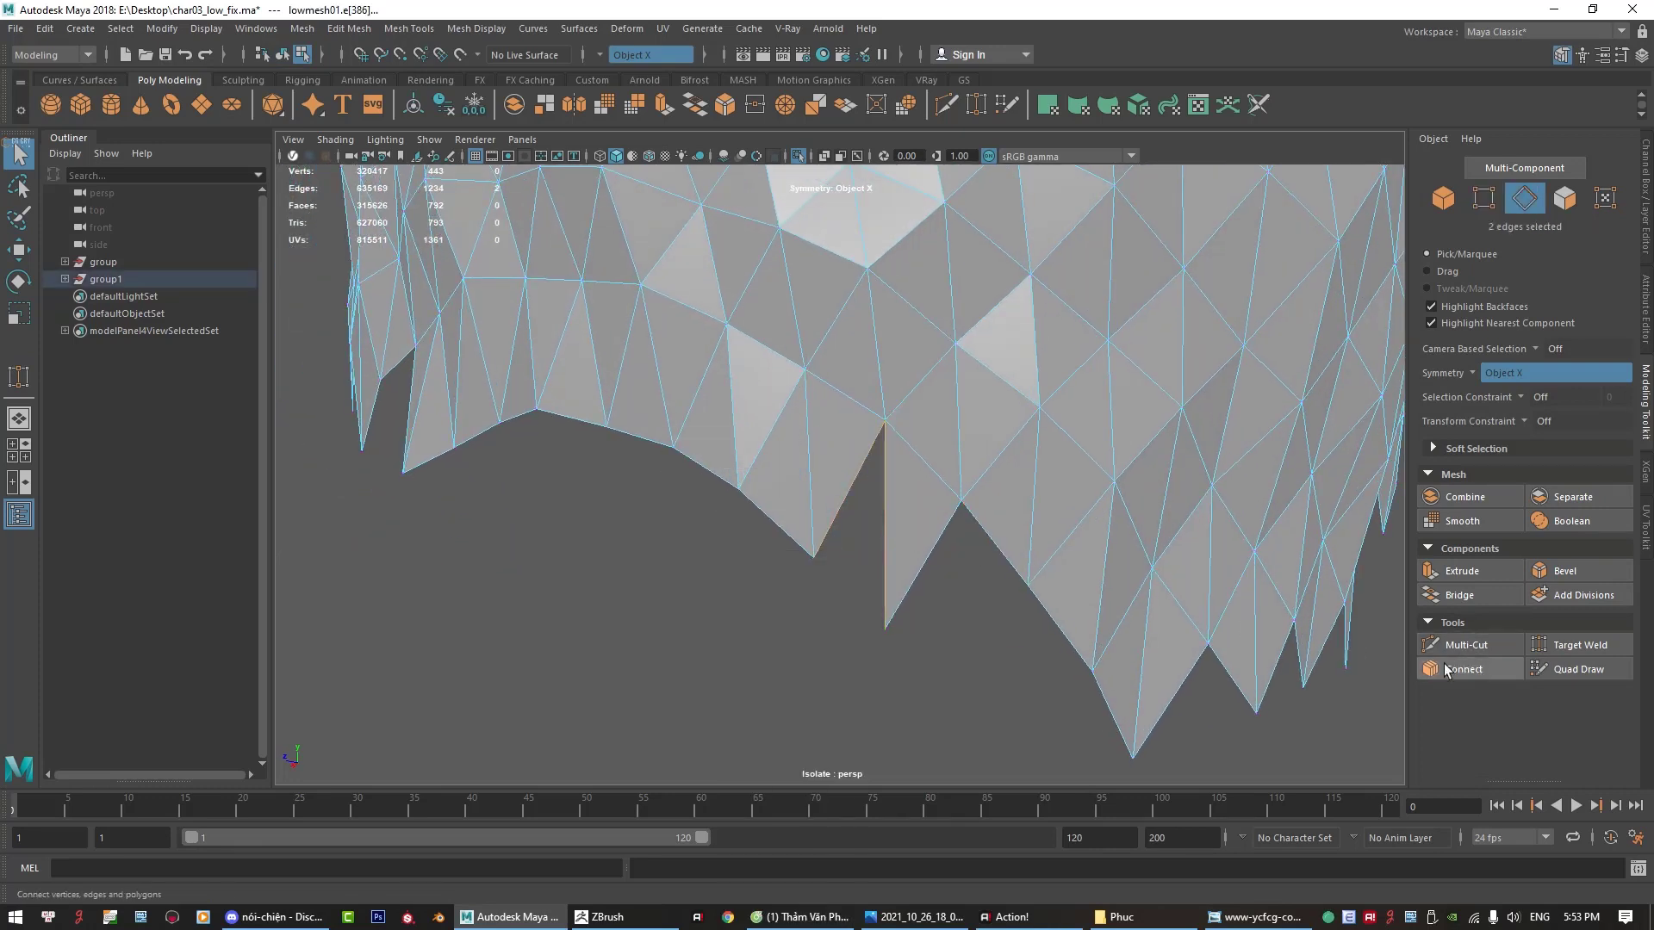
left_click(1462, 597)
Step: Extrude the notch's border edge across the gap and collapse it into one vertex
right_click_drag(787, 436, 787, 392)
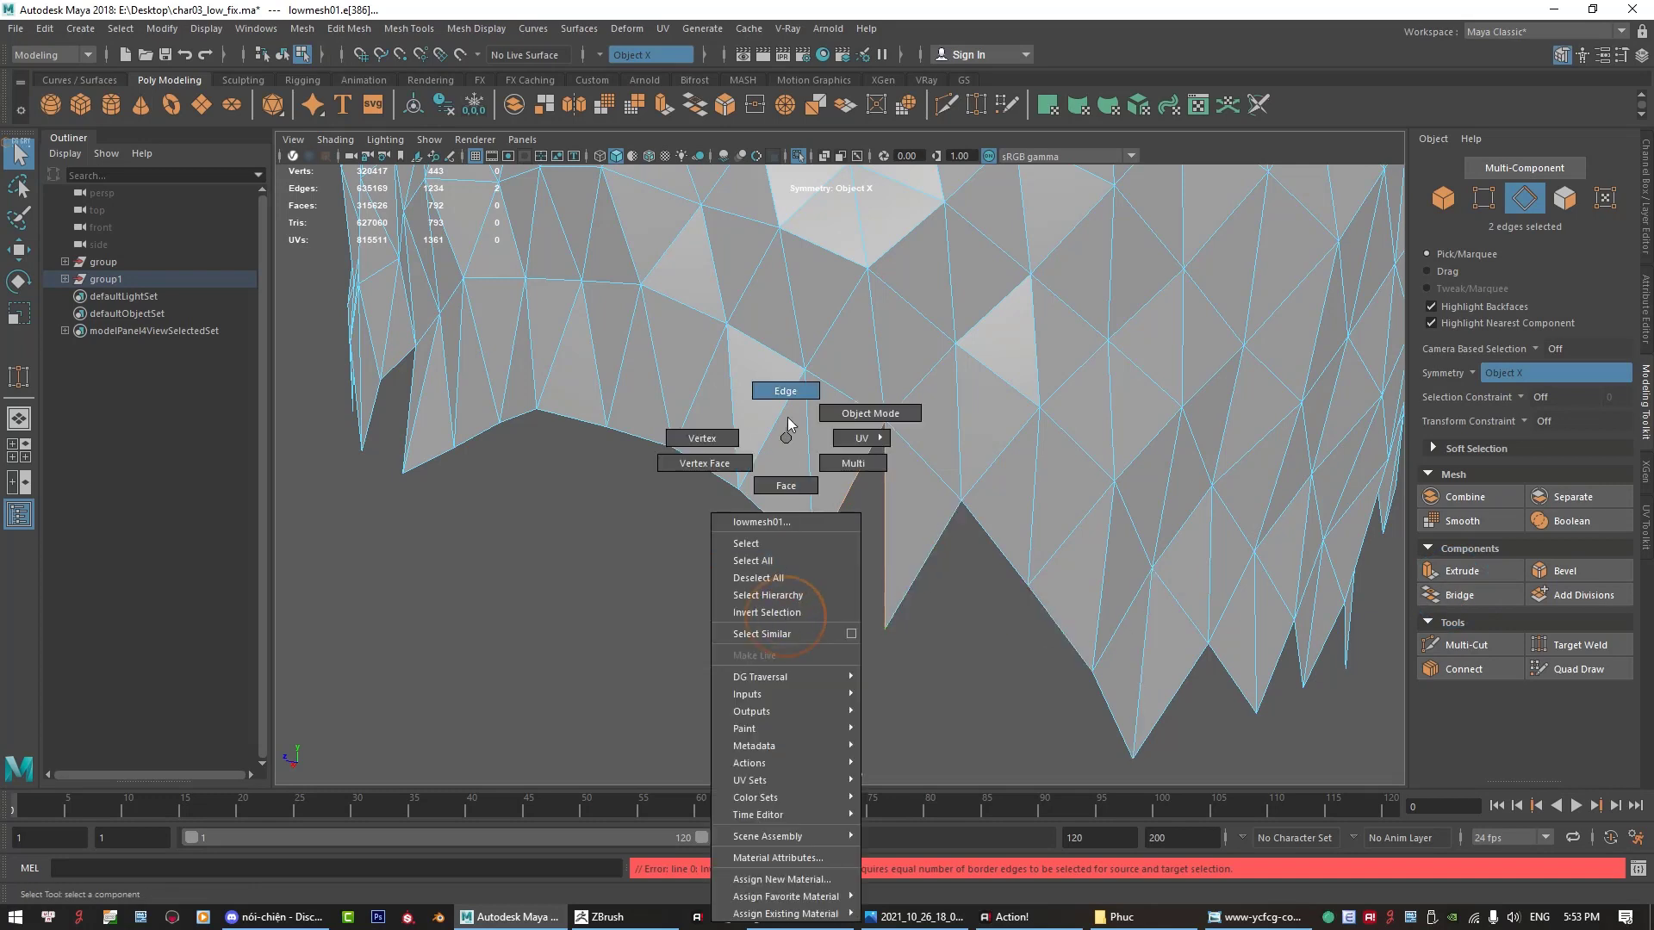
left_click(885, 517)
key("ctrl+e")
left_click_drag(850, 508, 865, 525)
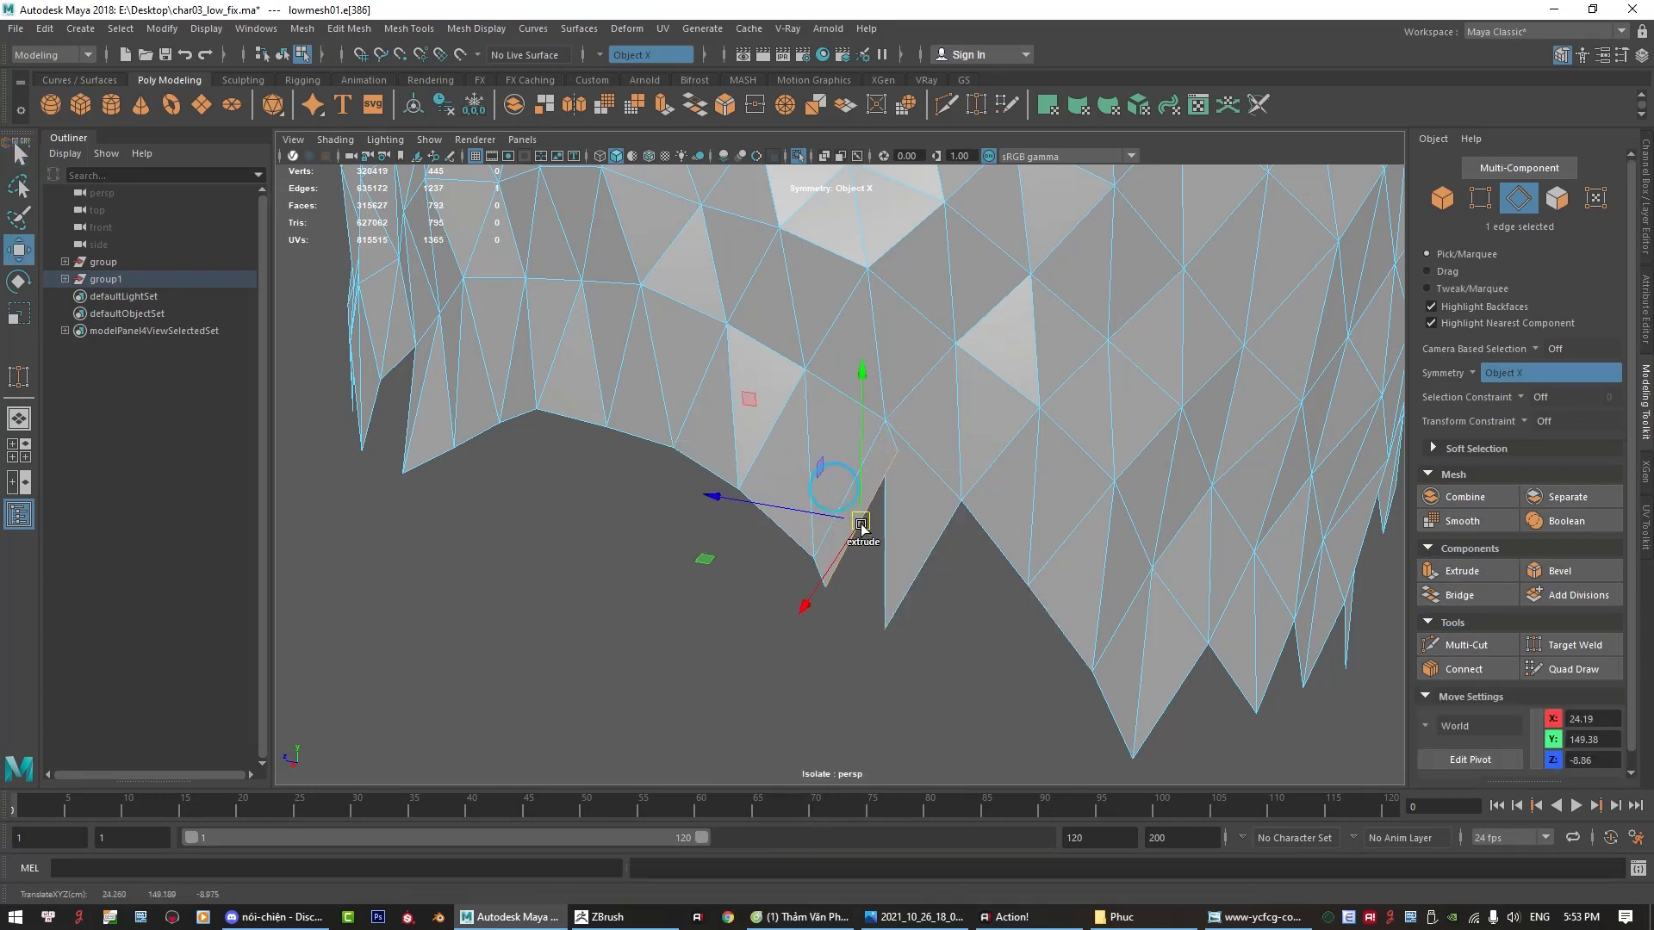
right_click(872, 527, "shift")
left_click(886, 414)
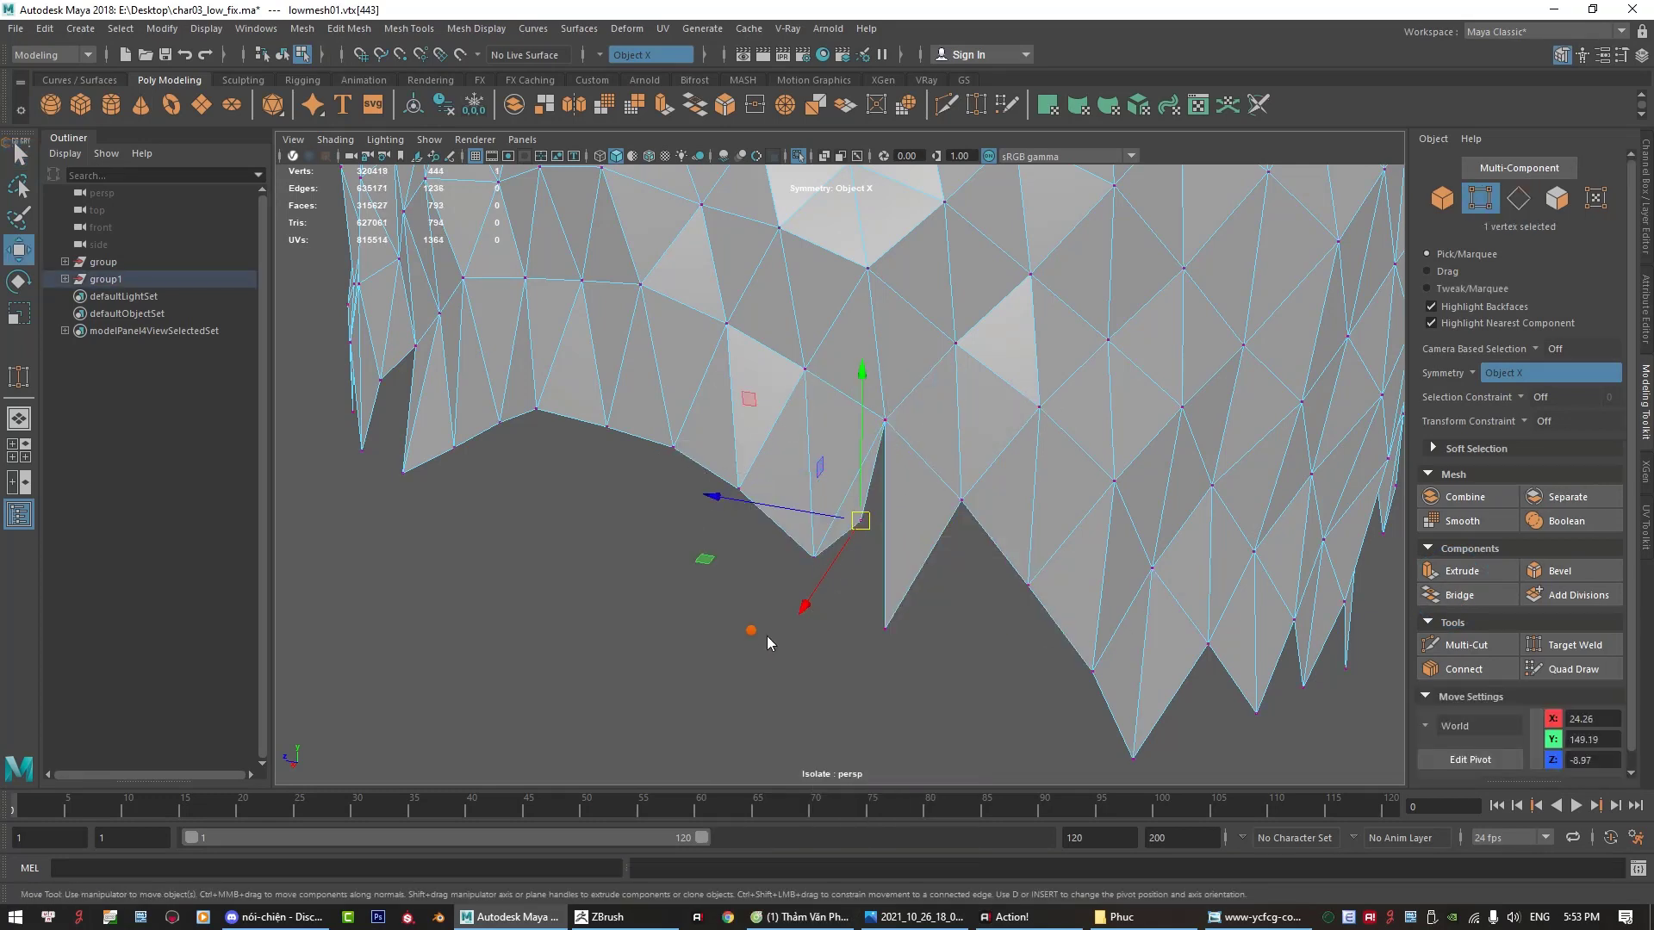
Step: Target-weld the collapsed vertex onto its border neighbour, closing the notch
right_click_drag(768, 438, 655, 428)
right_click_drag(968, 562, 878, 521, "shift")
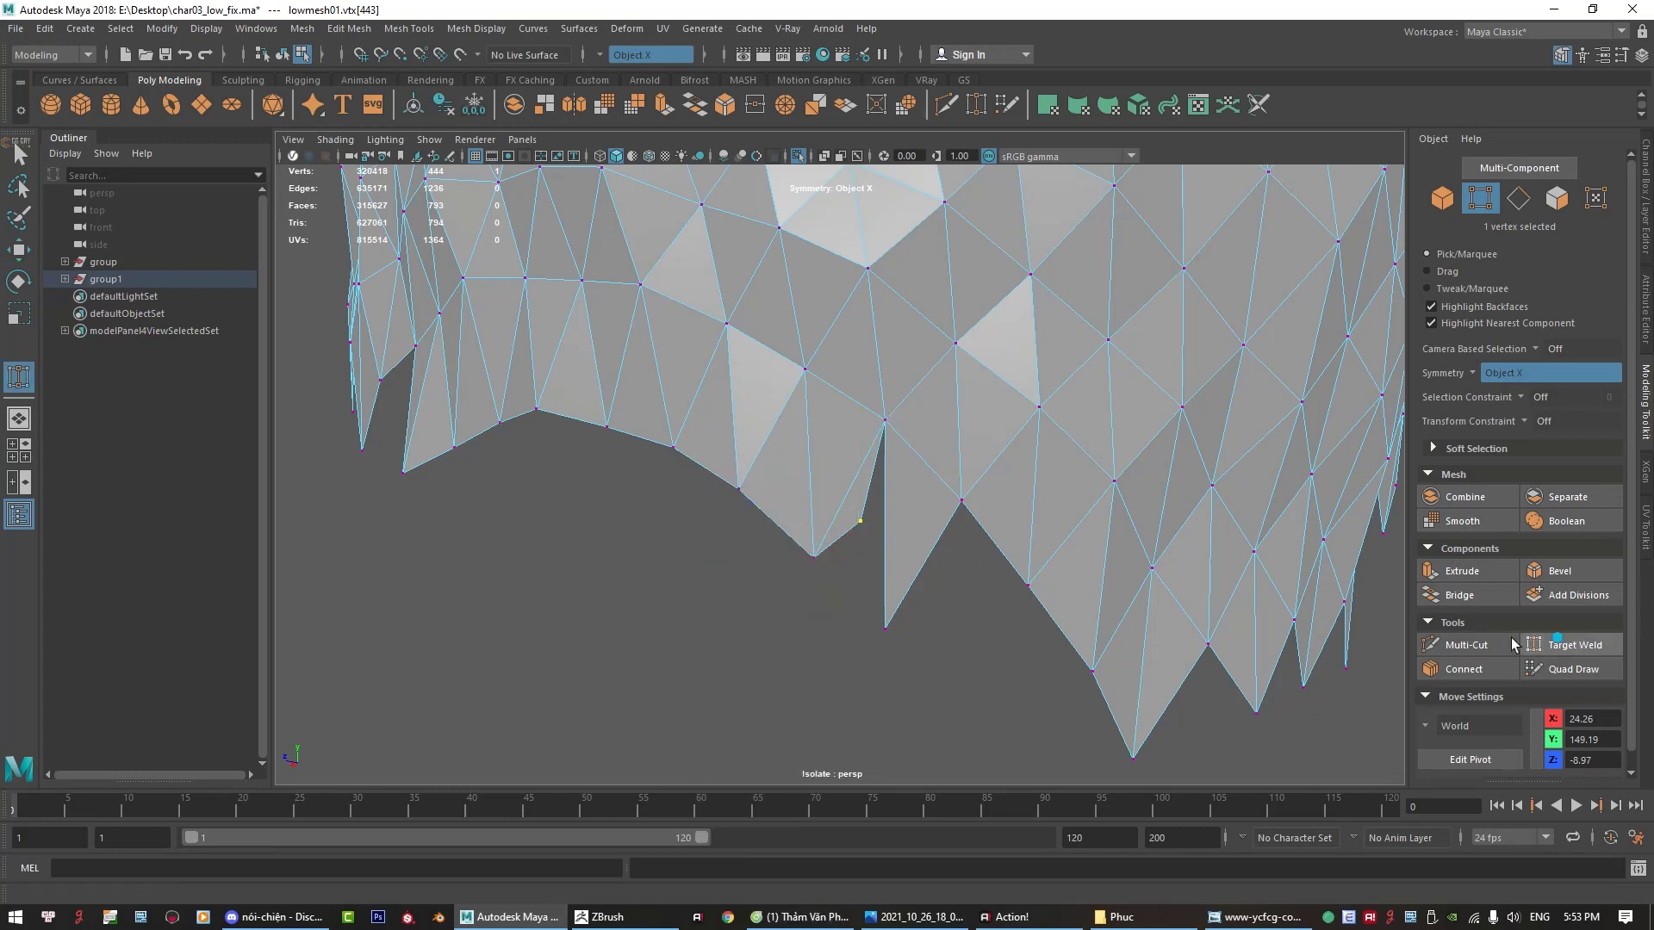
left_click_drag(883, 620, 885, 627)
key("q")
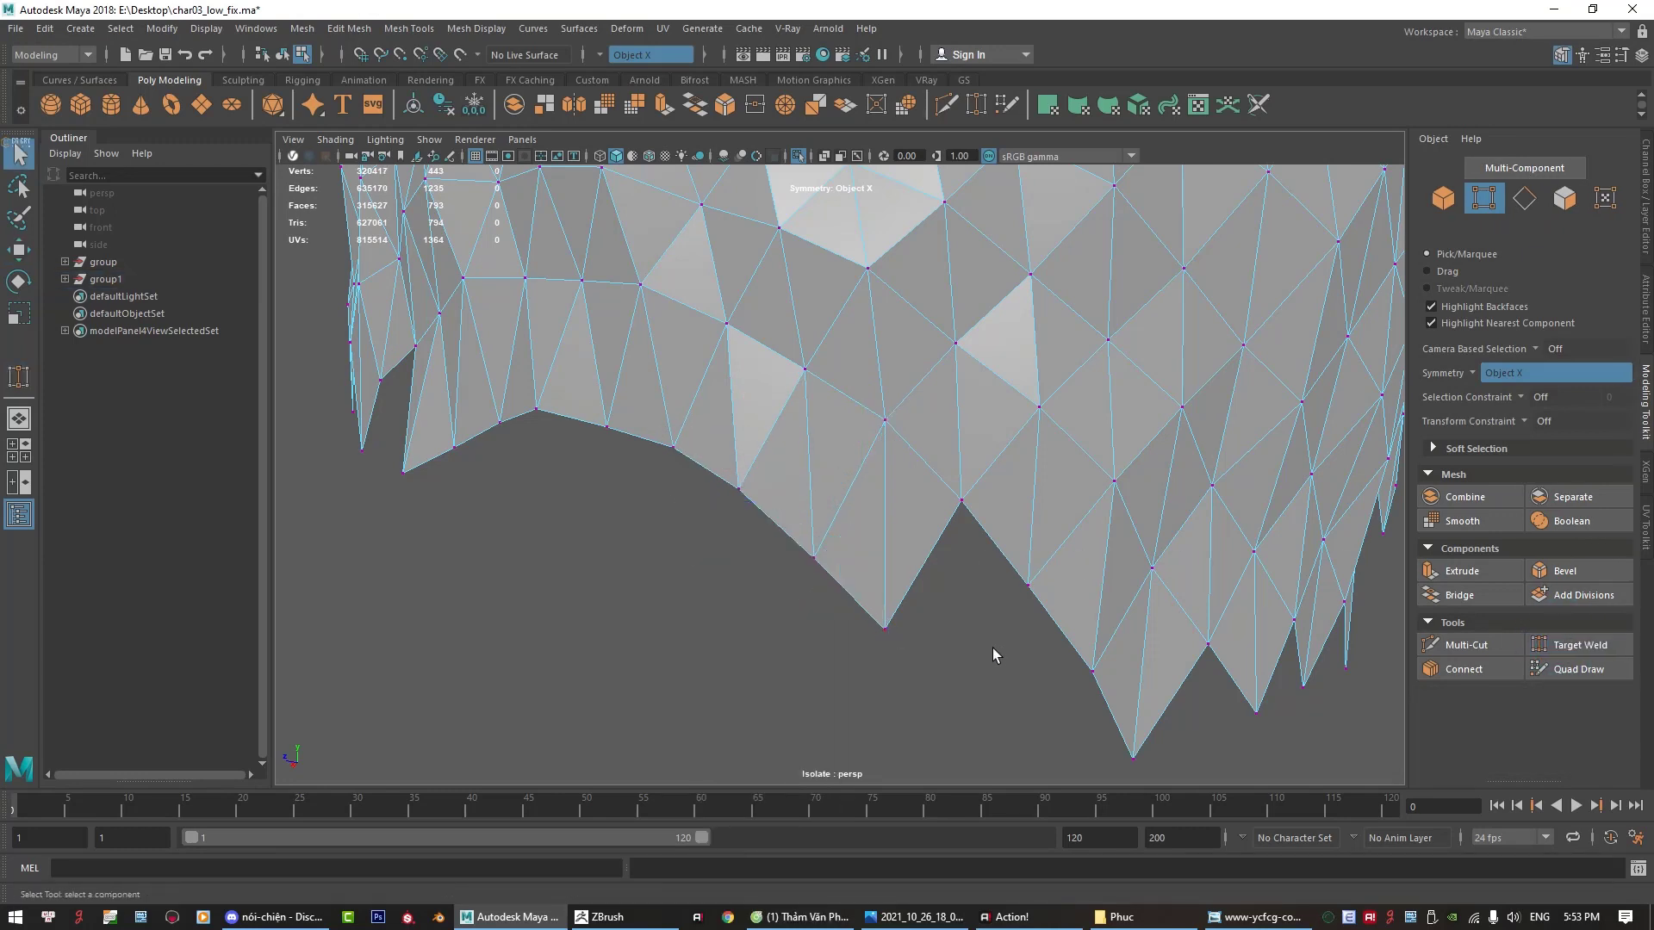
scroll(990, 654, "down", 3)
right_click_drag(687, 438, 880, 332)
Step: Exit Isolate Select, enable Wireframe on Shaded, and select lowmesh01 to inspect it against the studded band
left_click(737, 667)
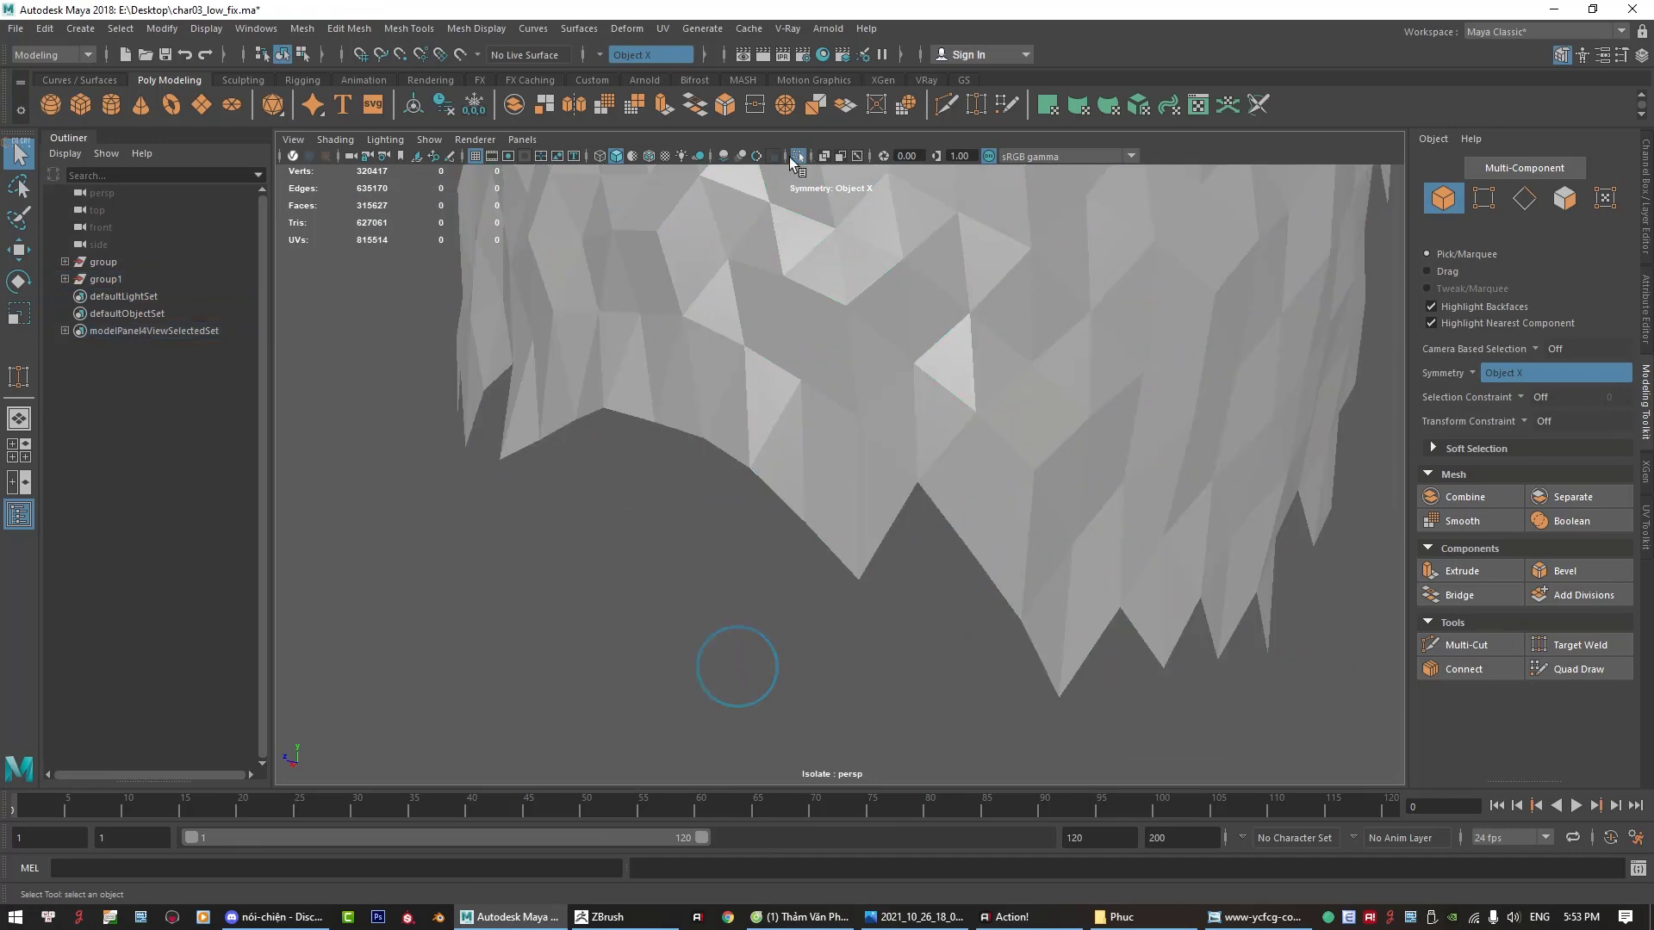
left_click(797, 153)
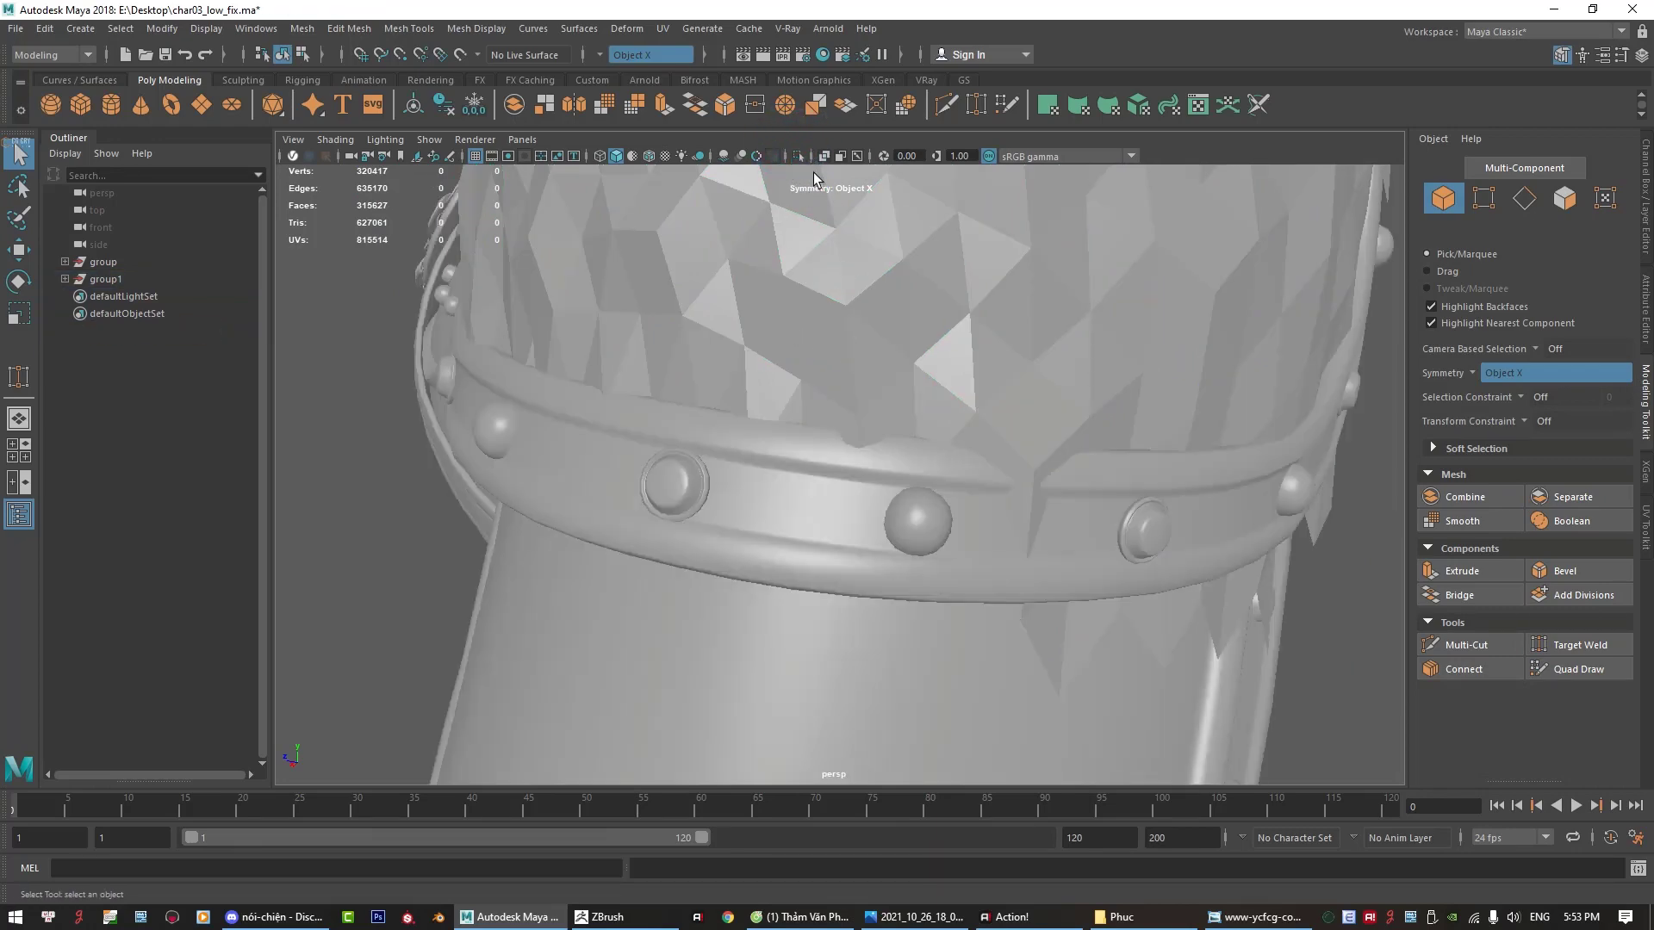
left_click(648, 156)
mouse_move(823, 360)
left_mouse_down("alt")
mouse_move(776, 351)
mouse_move(750, 401)
left_mouse_up("alt")
left_click(701, 500)
mouse_move(702, 500)
left_mouse_down("alt")
mouse_move(812, 392)
mouse_move(742, 436)
mouse_move(705, 411)
mouse_move(702, 466)
left_mouse_up("alt")
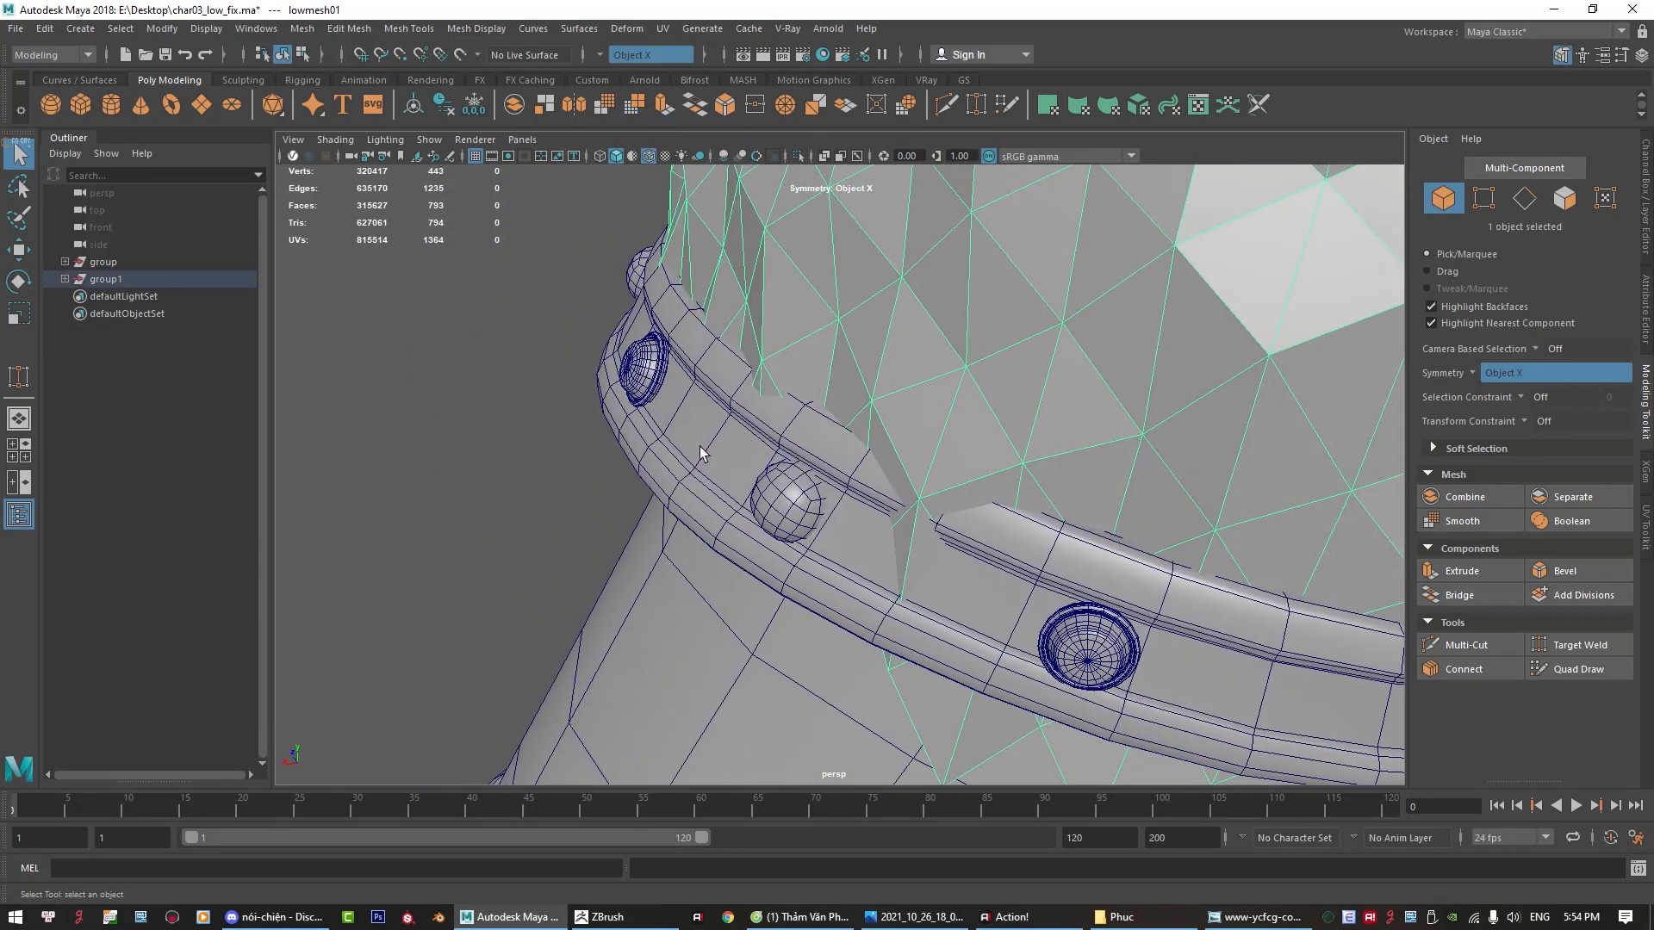
mouse_move(832, 459)
left_mouse_down("alt")
mouse_move(736, 429)
mouse_move(765, 361)
left_mouse_up("alt")
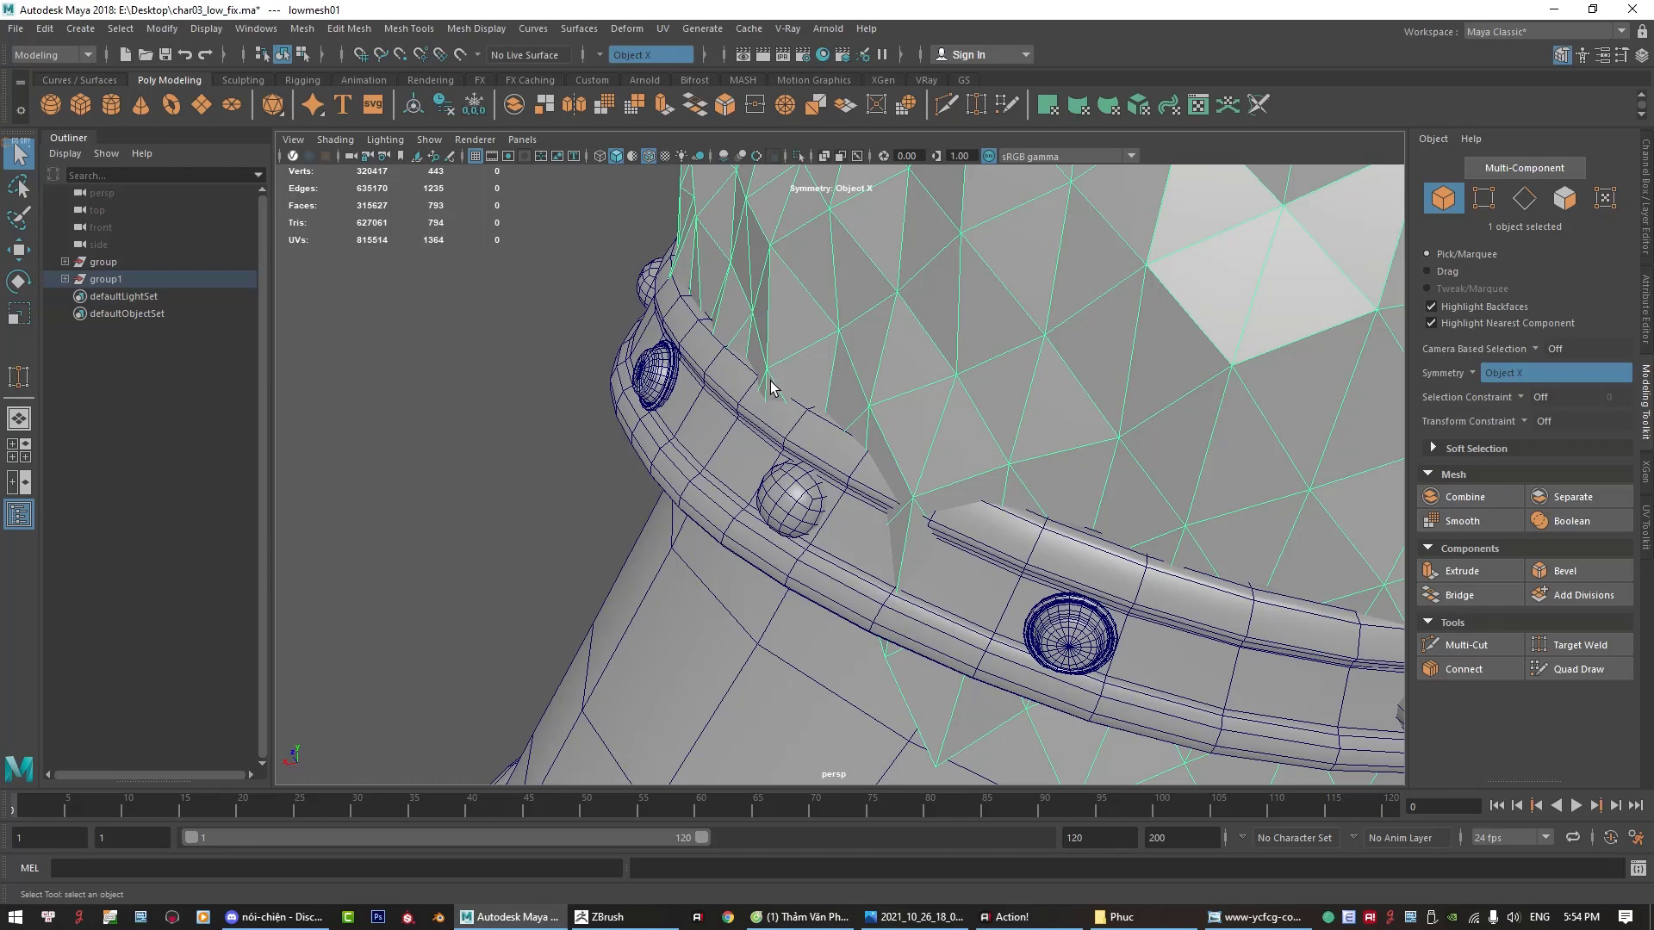
Step: Switch to face mode and delete the first stray triangle below the studded band
right_click_drag(387, 435, 293, 402)
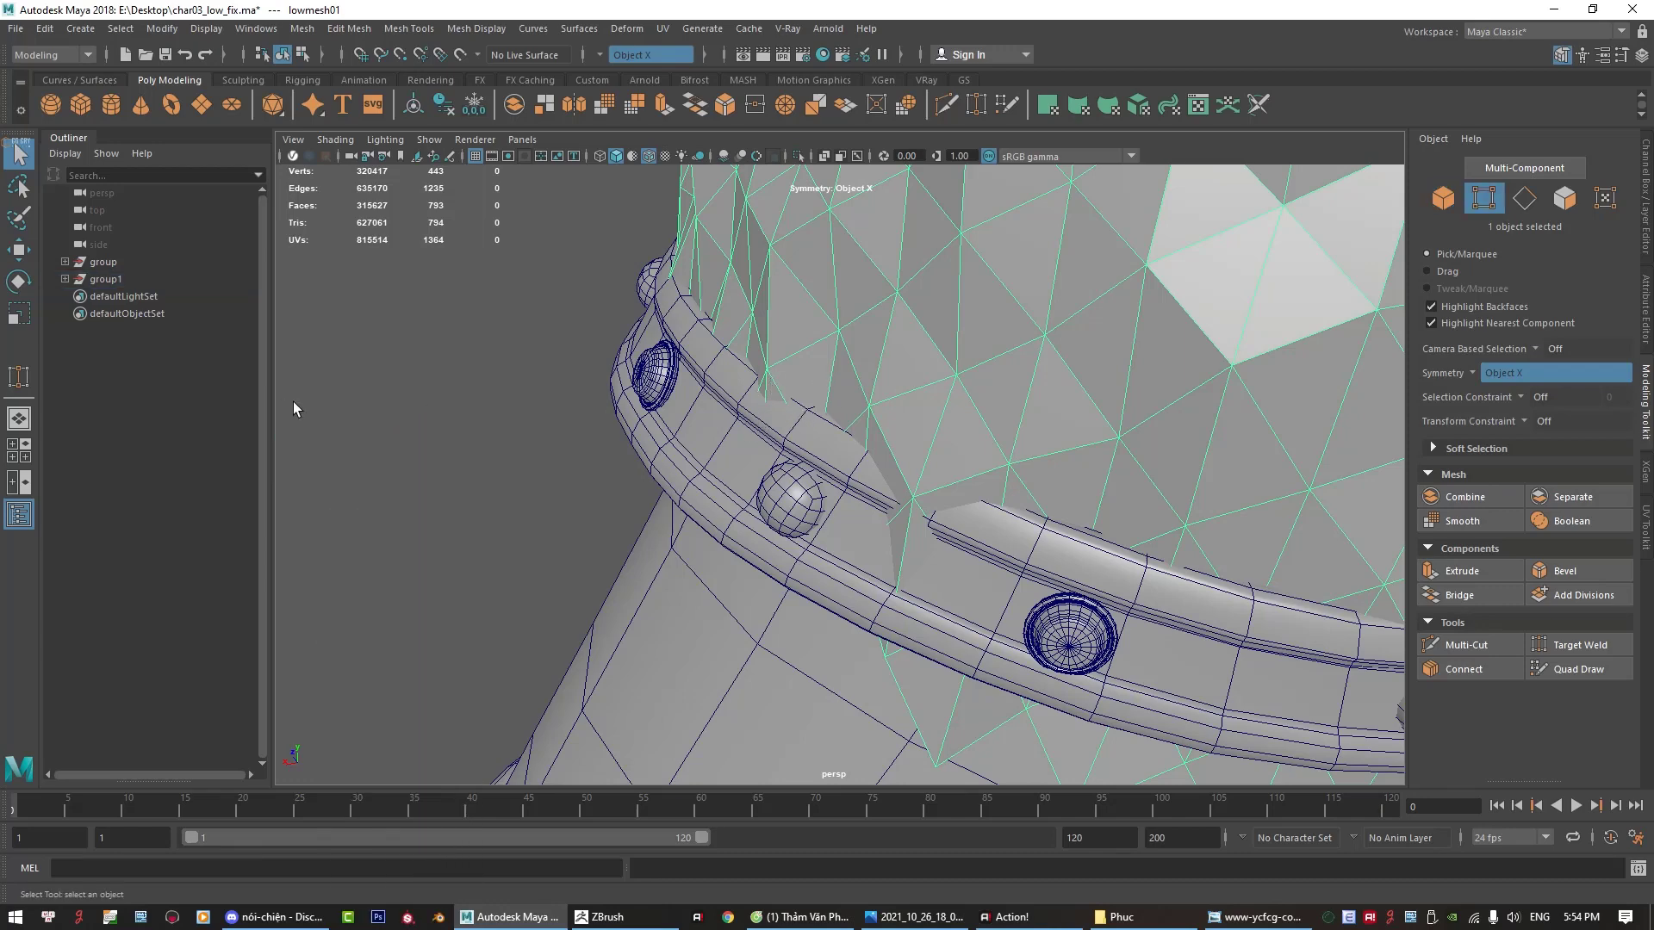
middle_click_drag(905, 495, 810, 345, "alt")
left_click(792, 529)
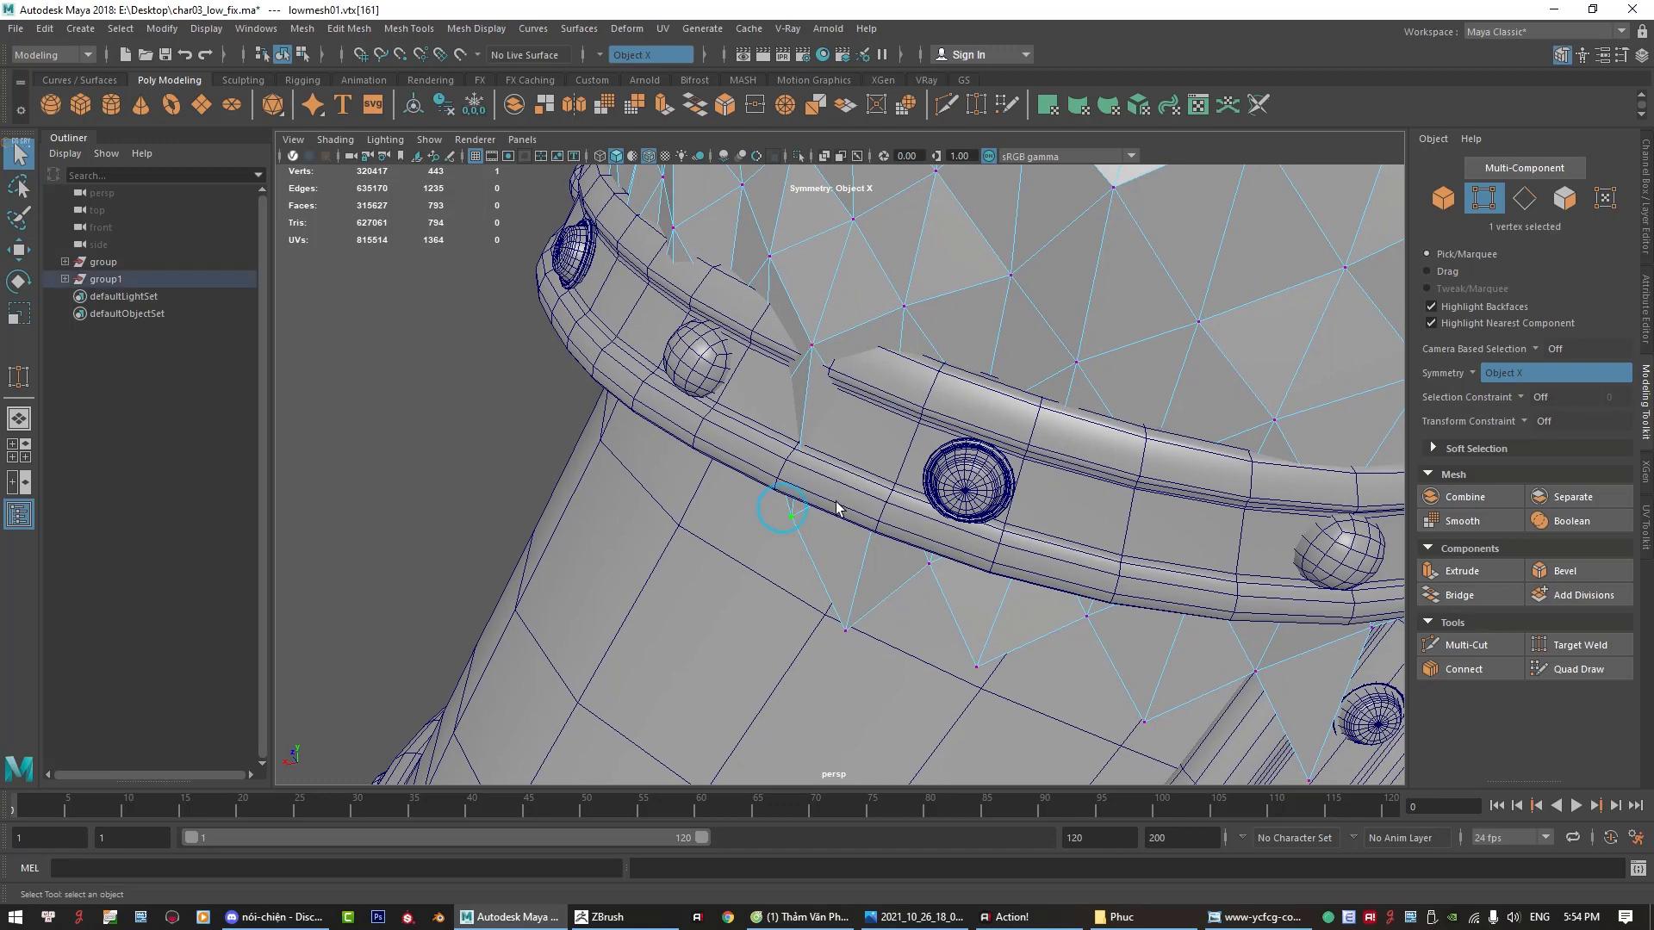
middle_click_drag(791, 529, 968, 484, "alt")
right_click_drag(344, 448, 350, 480)
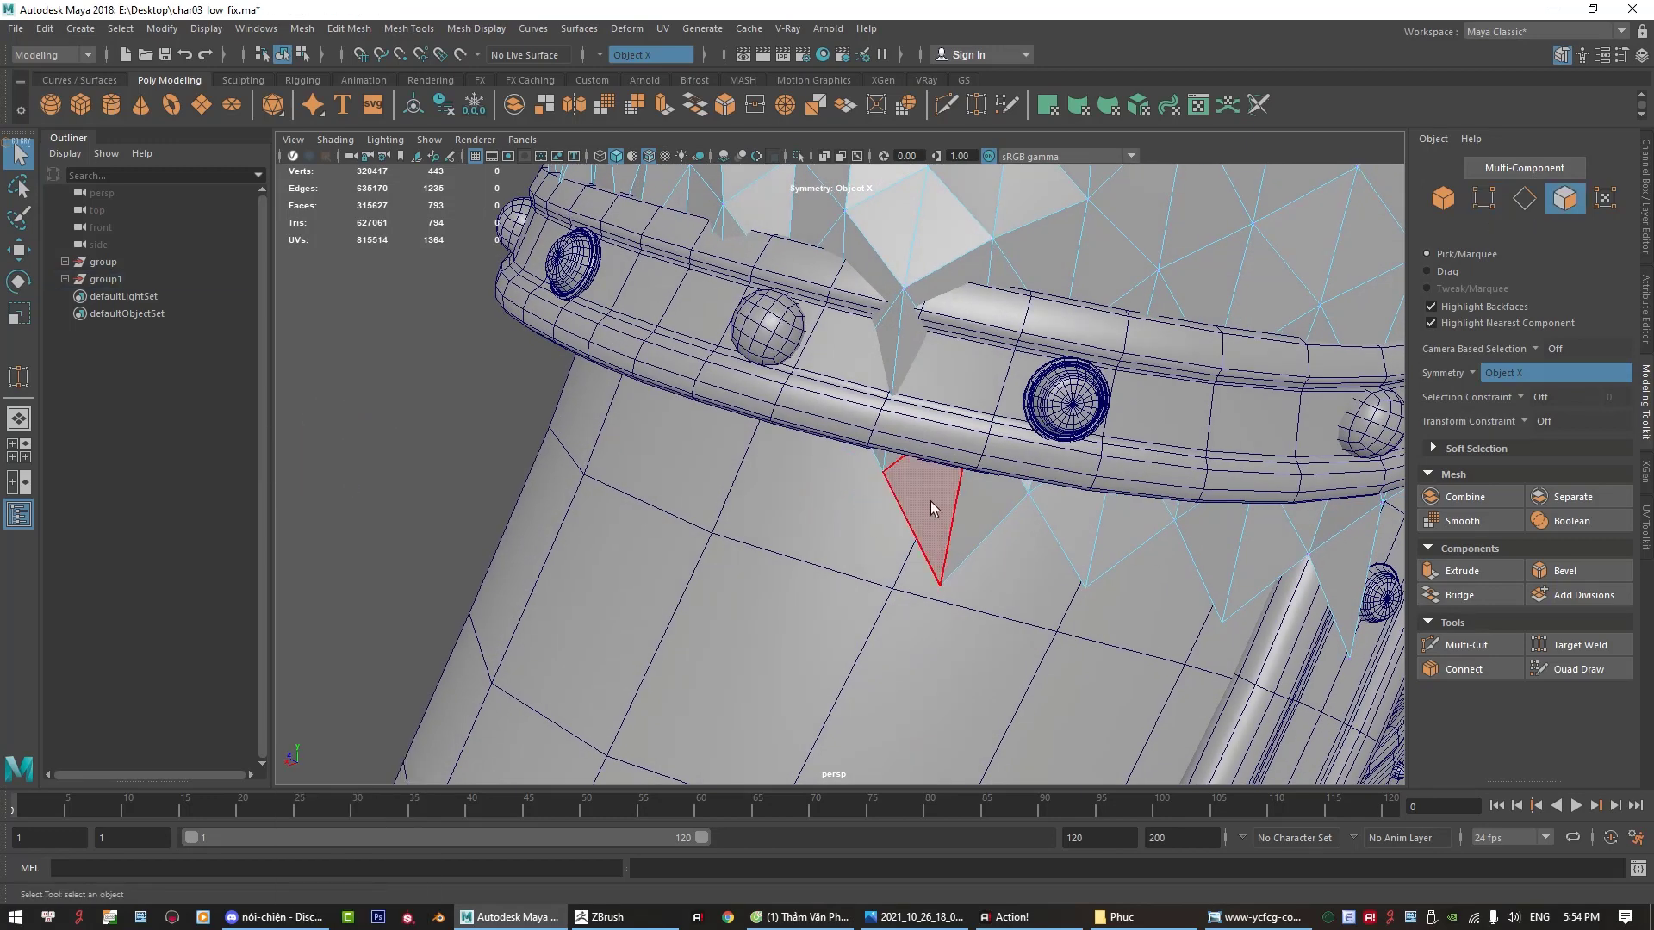
left_click(1006, 498)
key("Delete")
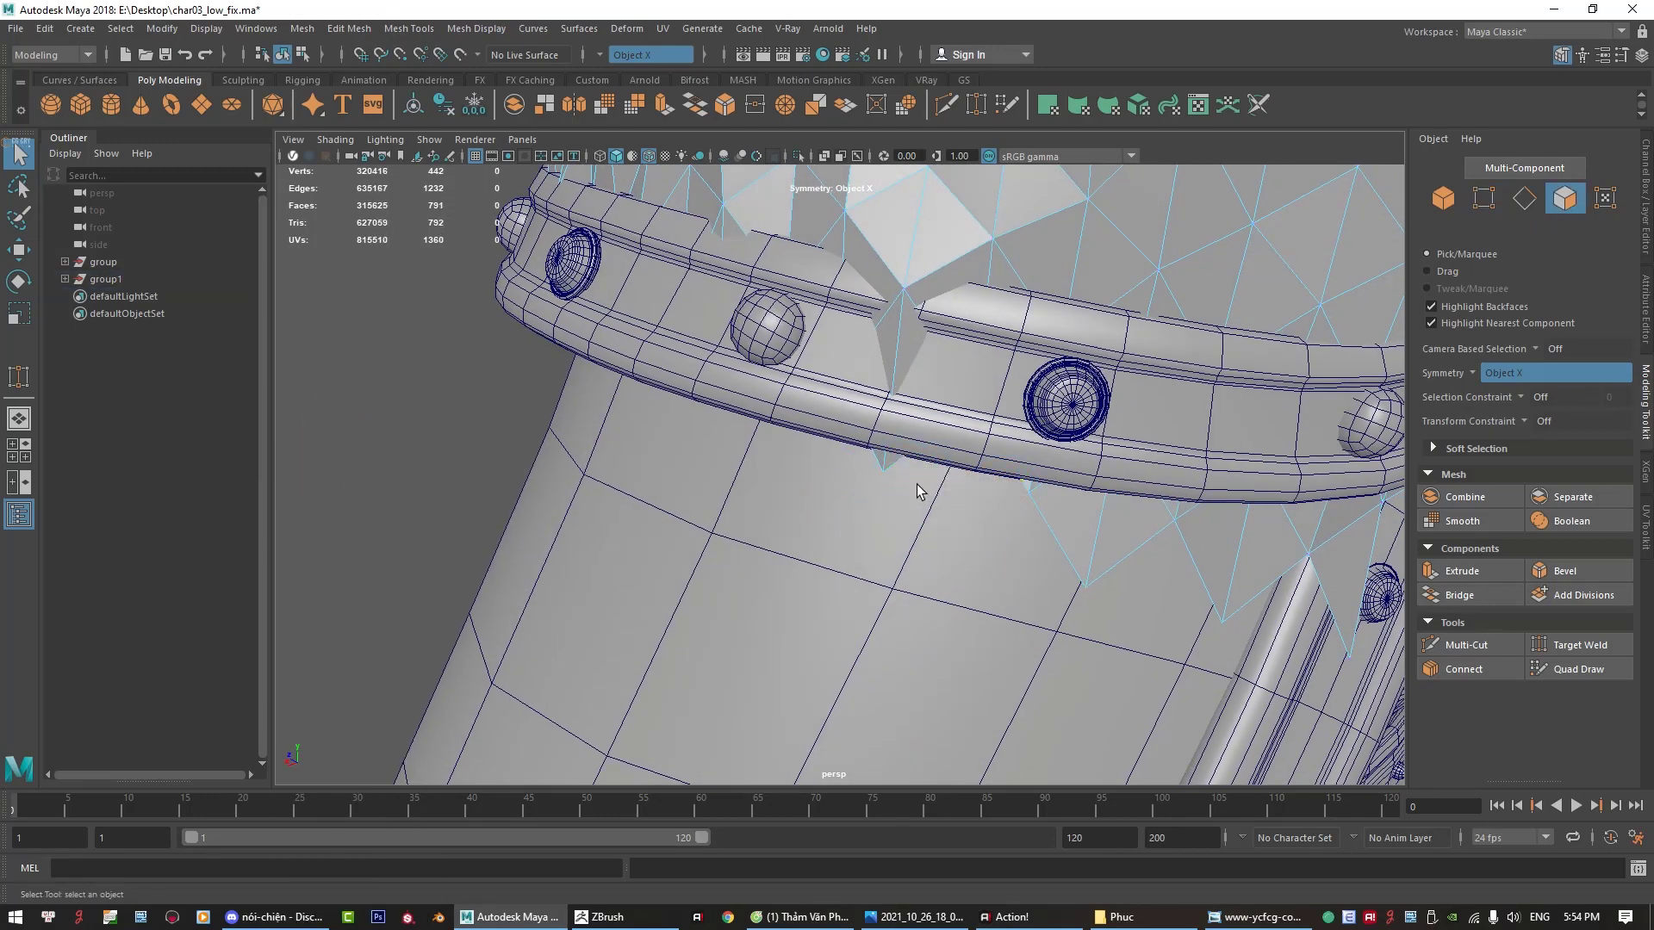
Step: Delete the next three stray face pairs under the band
left_click(882, 377)
key("Delete")
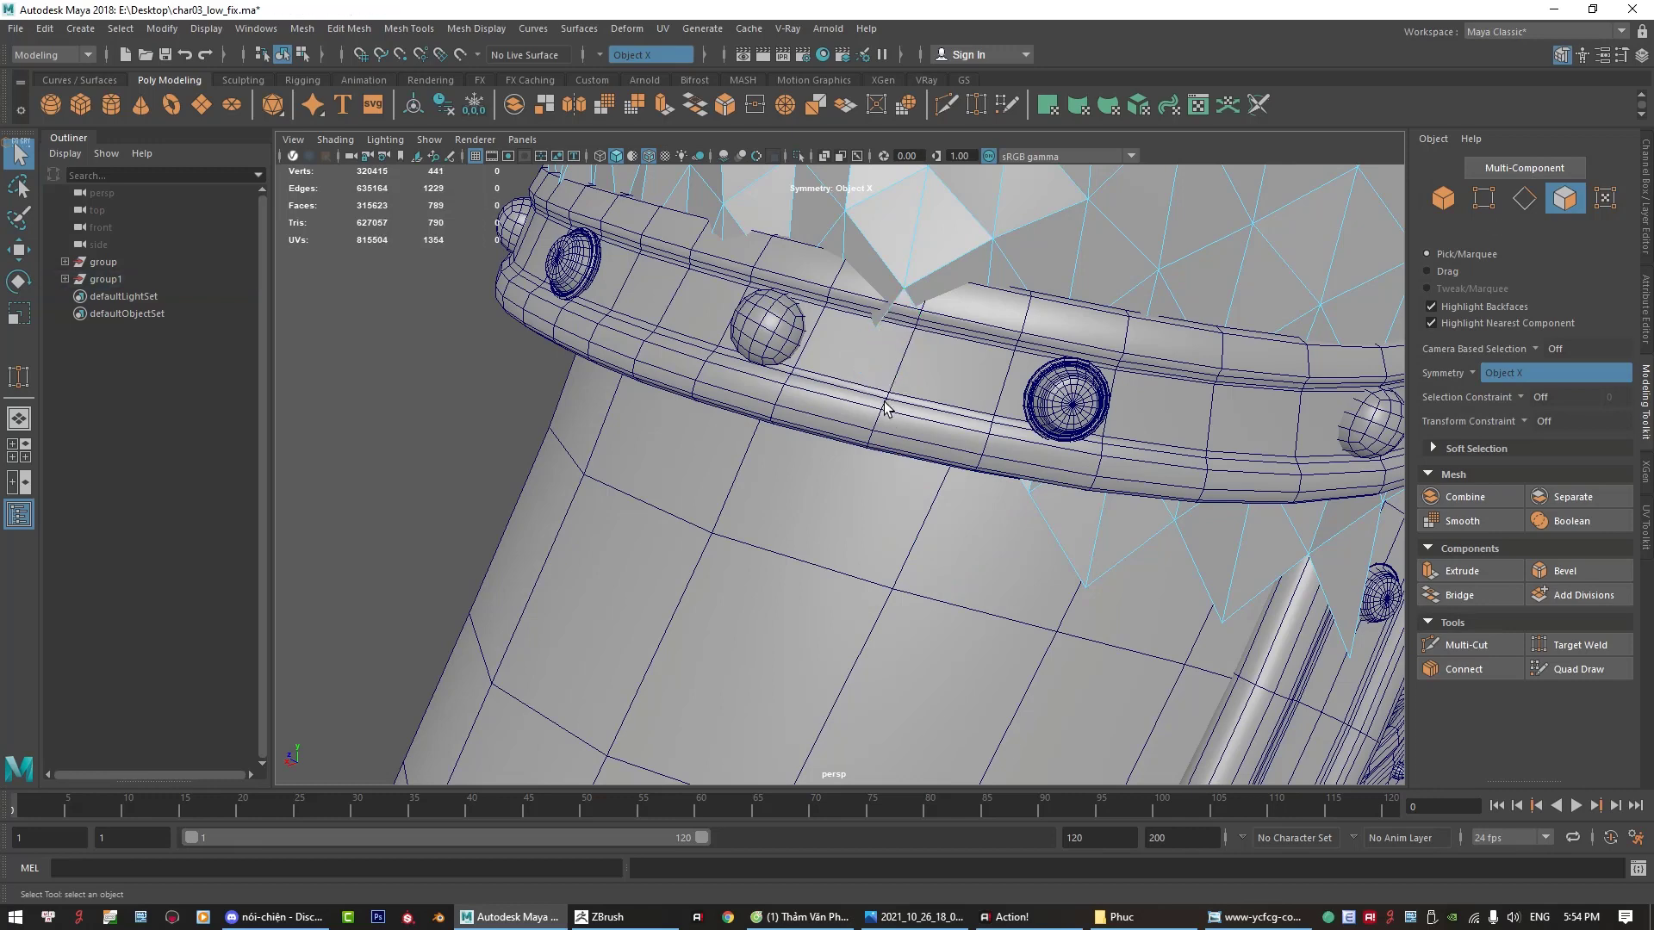
mouse_move(873, 405)
left_mouse_down("alt")
mouse_move(897, 530)
mouse_move(927, 489)
left_mouse_up("alt")
left_click(906, 533)
key("Delete")
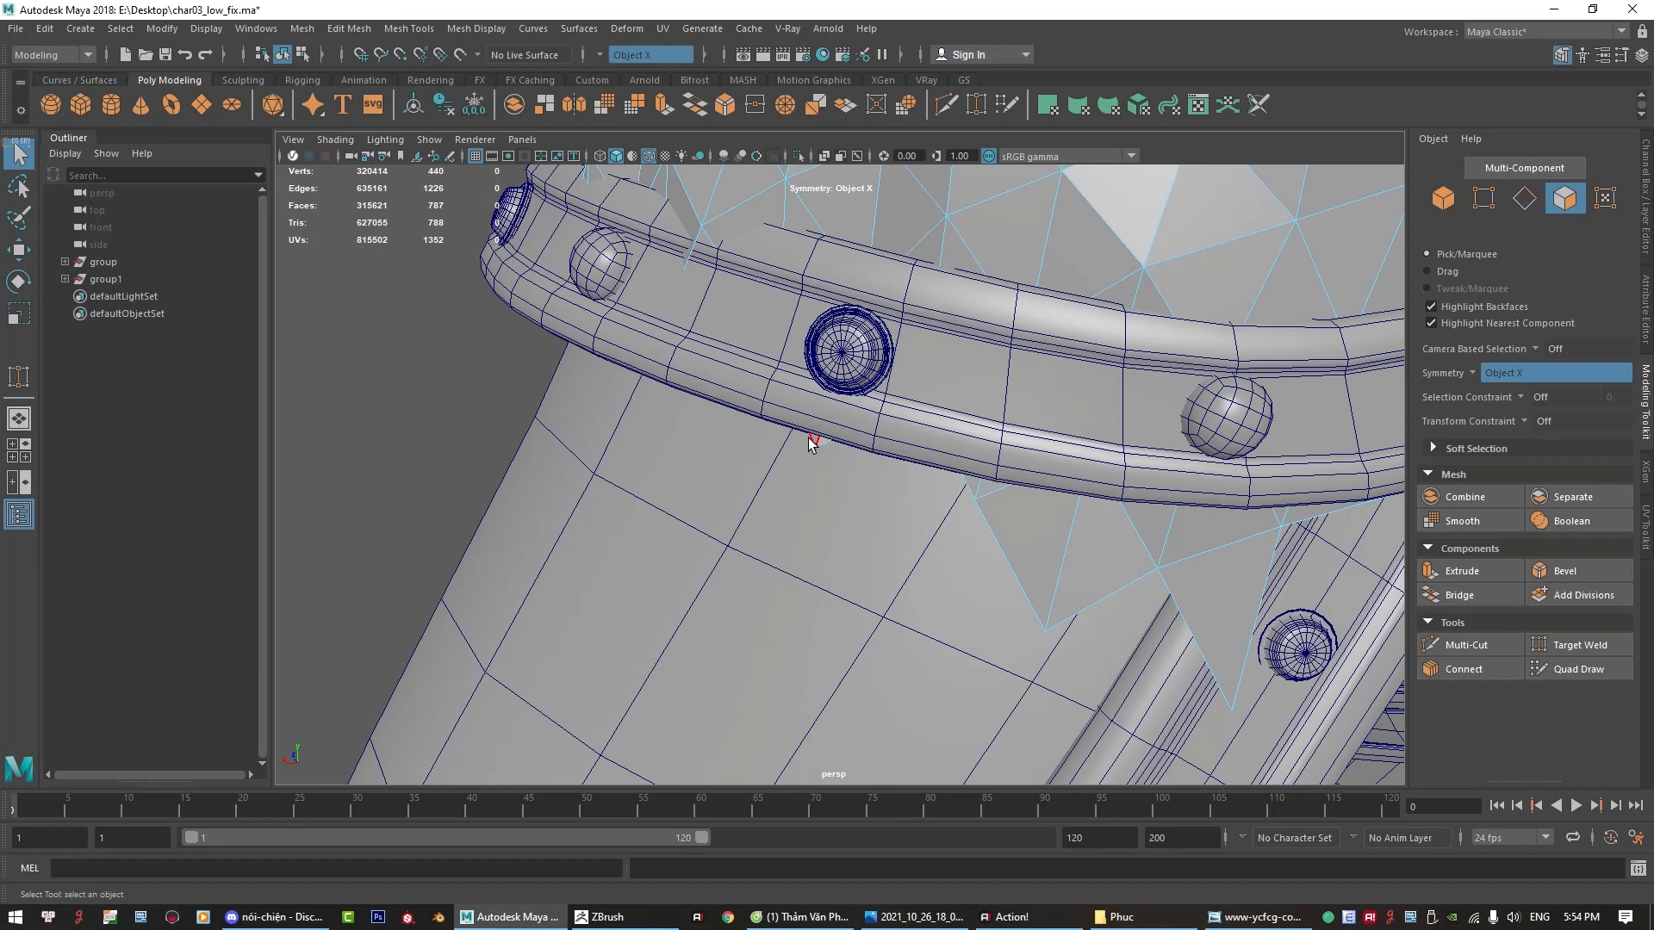
left_click(810, 444)
key("Delete")
Step: Delete two more stray faces, a stray triangle and another face under the band
mouse_move(819, 450)
left_mouse_down("alt")
mouse_move(870, 417)
mouse_move(840, 461)
left_mouse_up("alt")
left_click(924, 512)
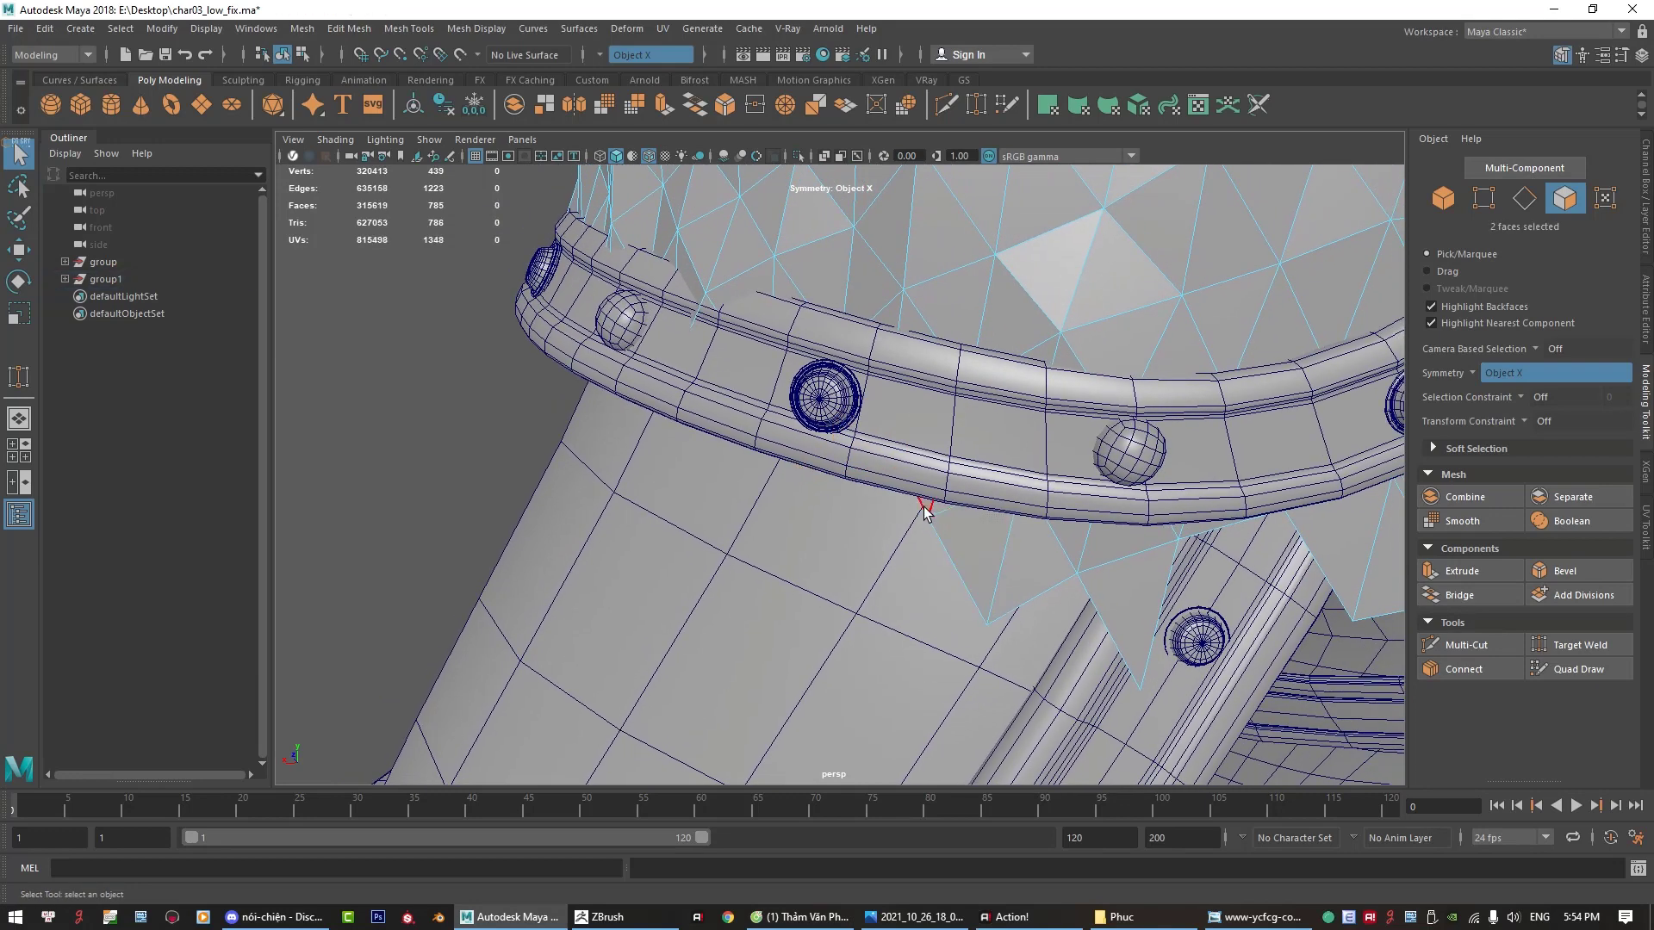
key("Delete")
left_click(1012, 552)
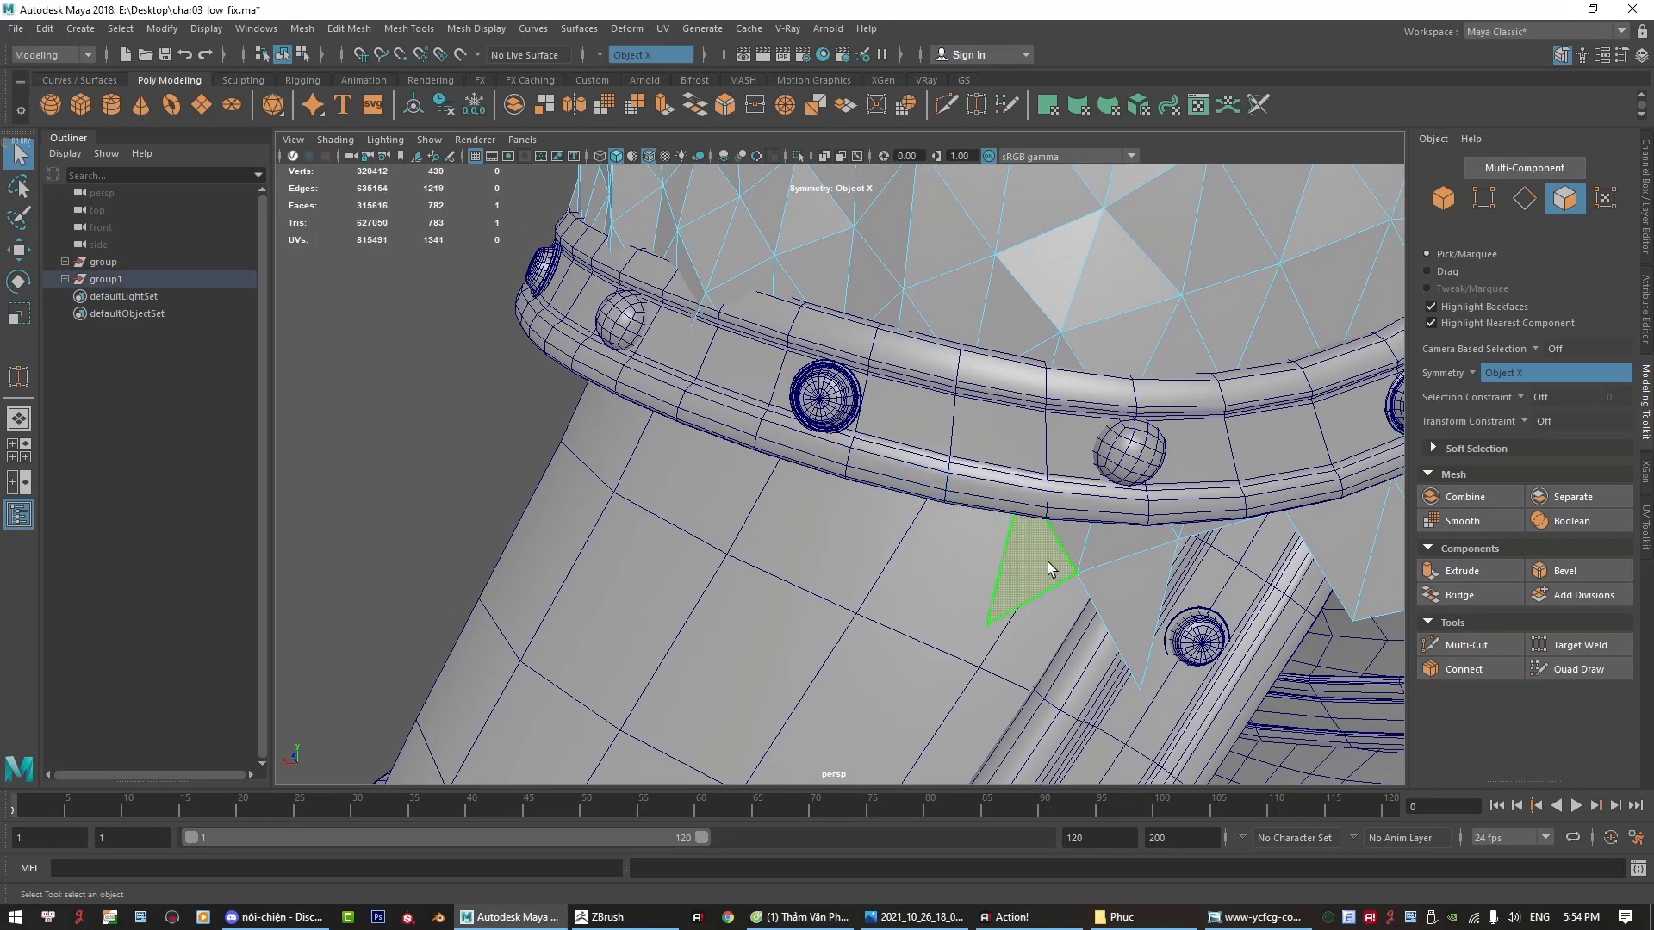
key("Delete")
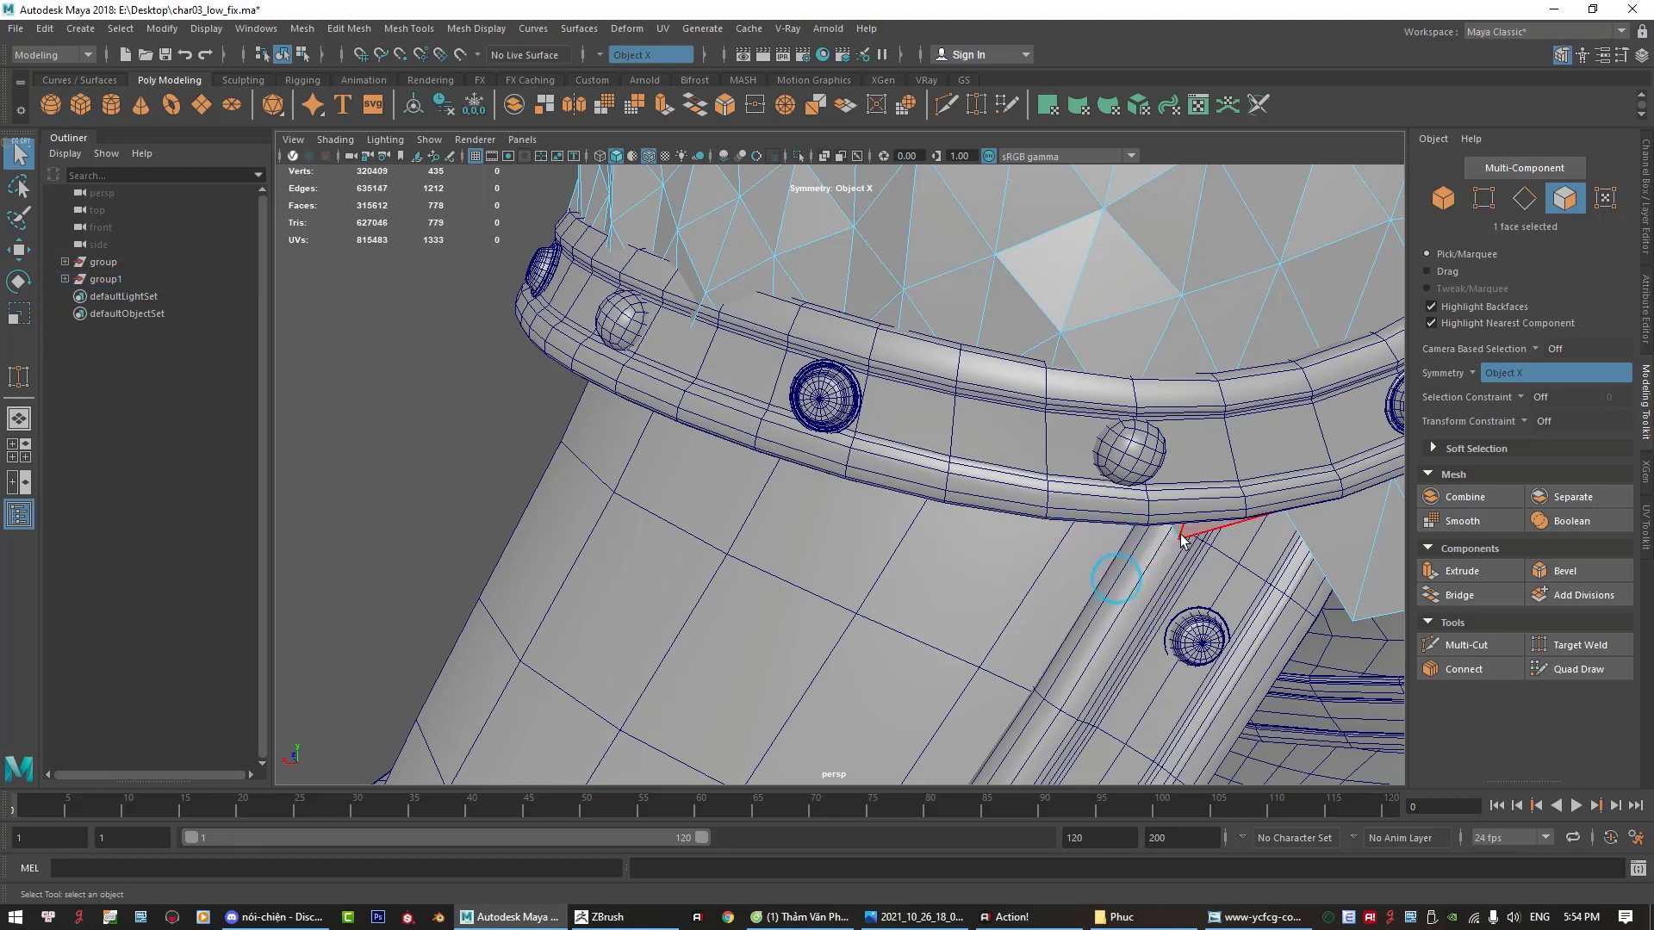
left_click(1182, 540)
key("Delete")
Step: Delete a stray triangle and a small stray face further around the band
mouse_move(1181, 539)
left_mouse_down("alt")
mouse_move(1052, 376)
mouse_move(933, 511)
left_mouse_up("alt")
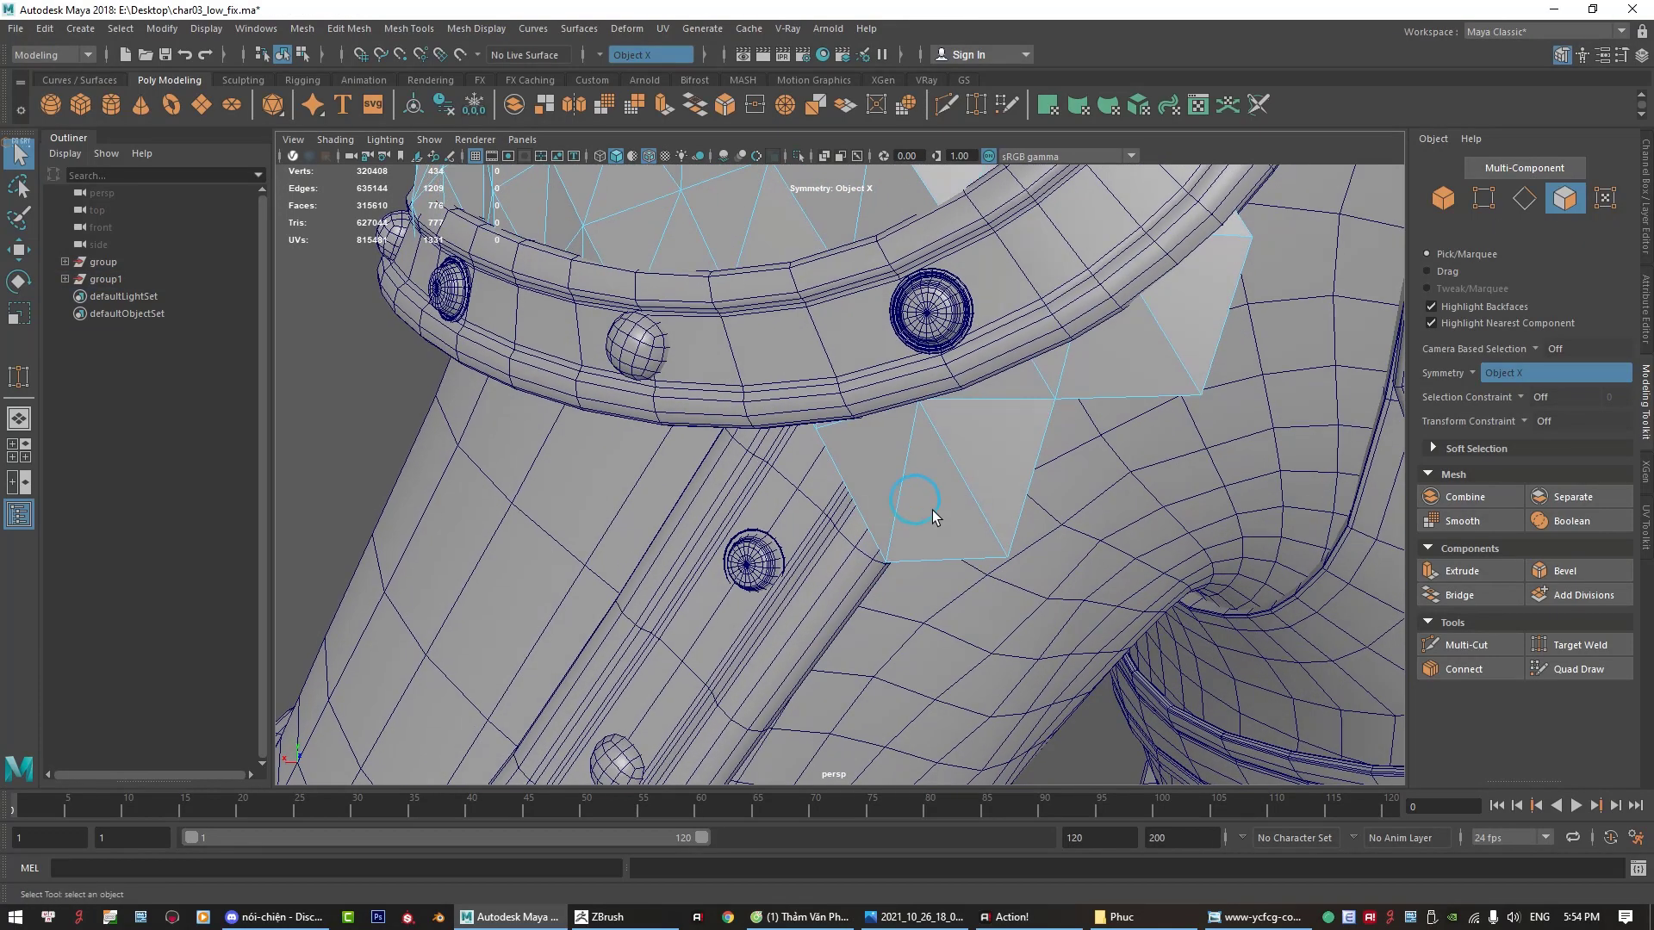
left_click(889, 439)
left_click_drag(889, 439, 1016, 406, "alt")
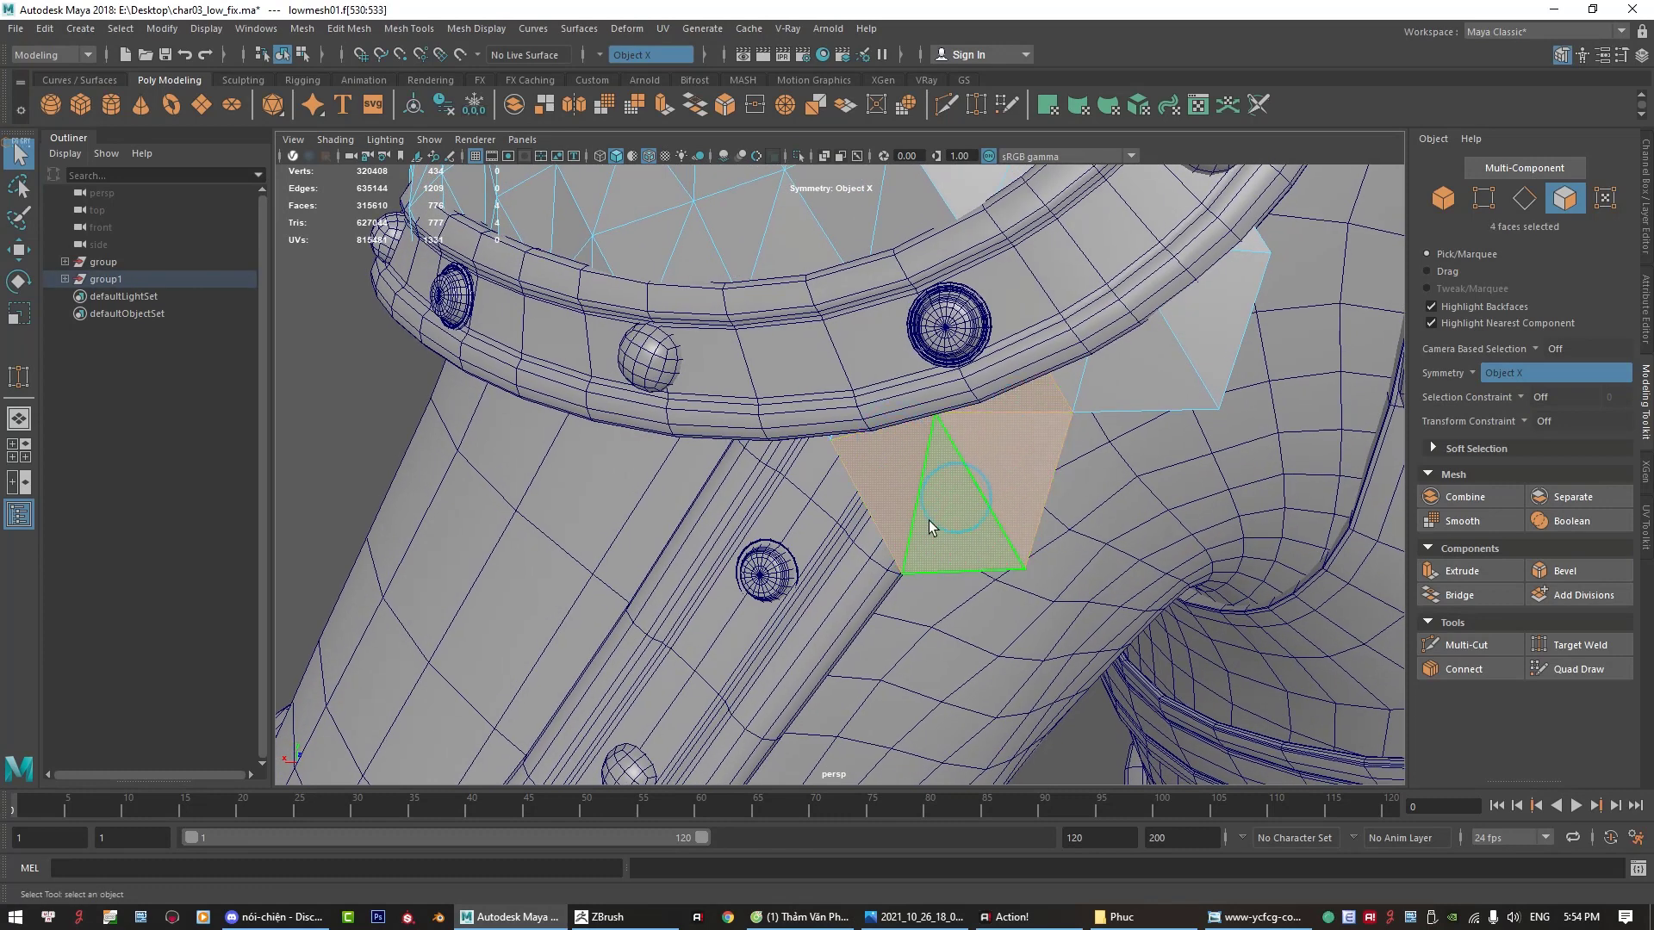
mouse_move(928, 520)
left_mouse_down("alt")
mouse_move(1103, 450)
mouse_move(987, 527)
left_mouse_up("alt")
key("Delete")
left_click(861, 454)
key("Delete")
Step: Delete the four faces around the hole, leaving the mesh at 767 faces
left_click(1018, 509)
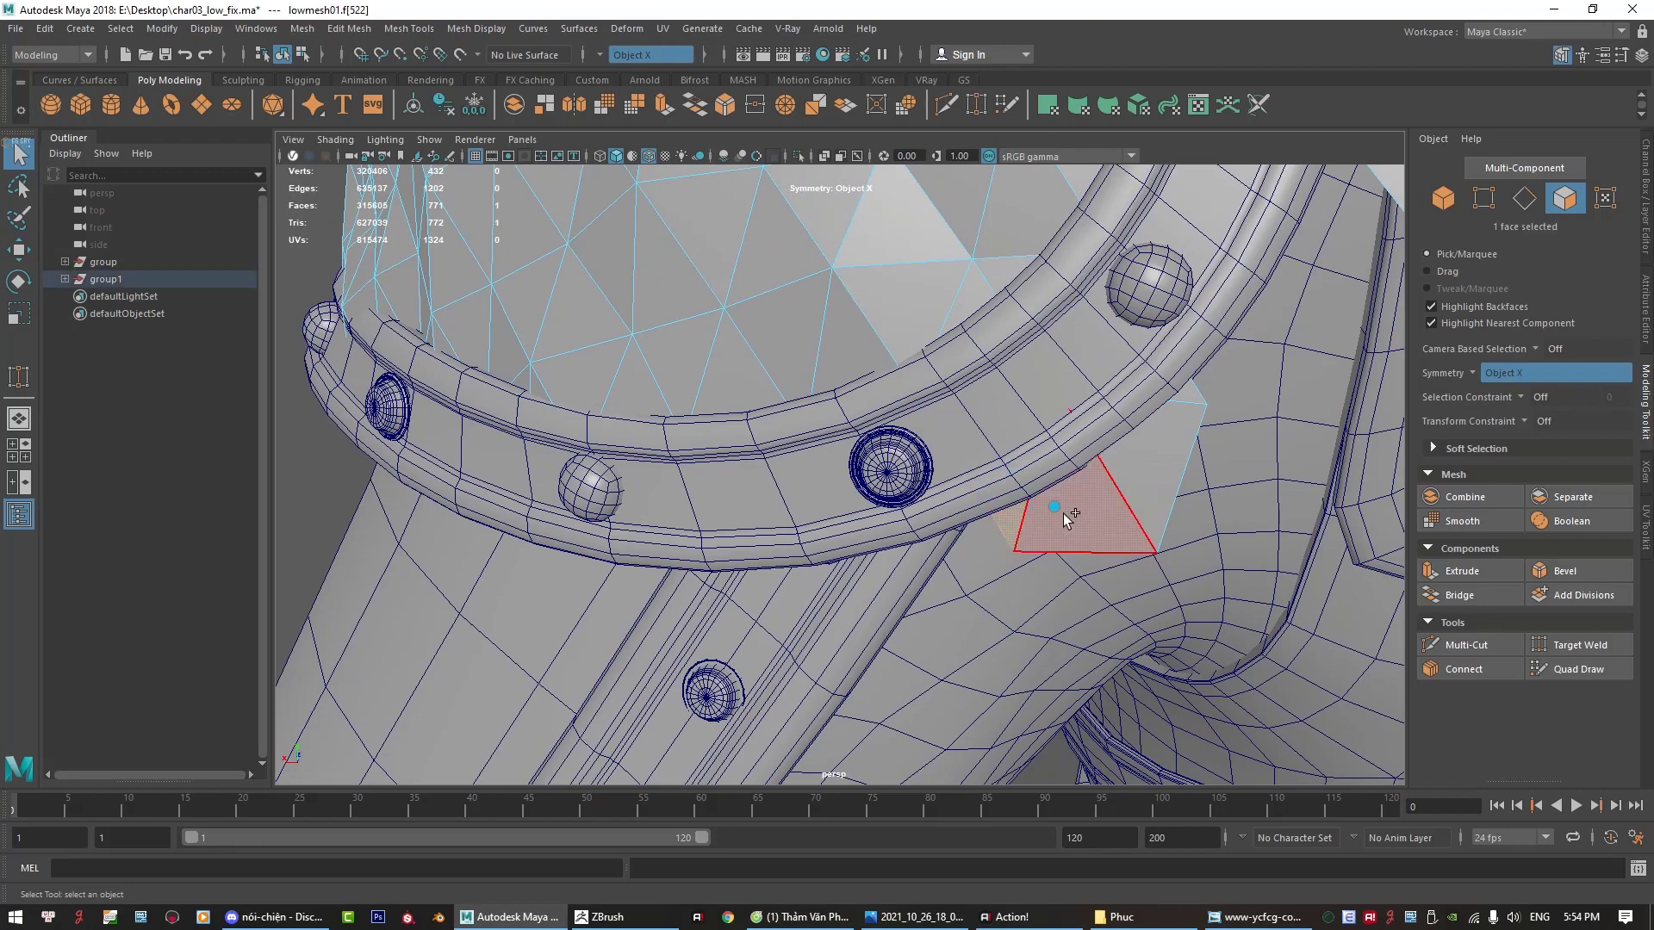
left_click(1070, 510, "shift")
key("Delete")
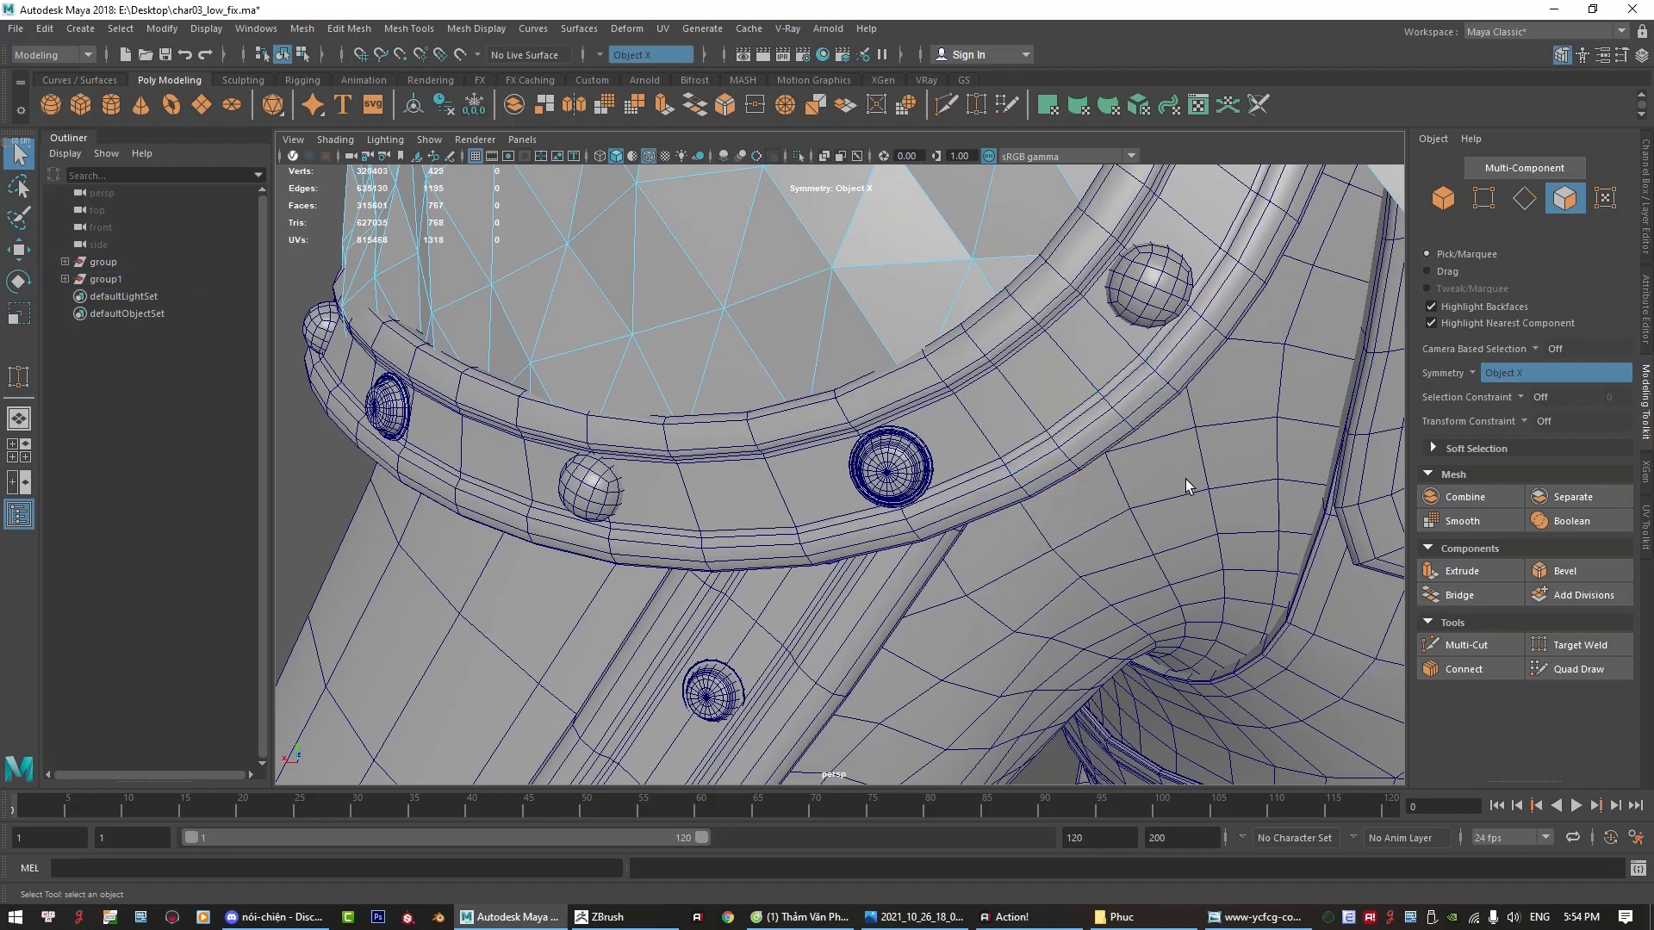
scroll(1185, 479, "down", 5)
left_click_drag(1034, 465, 913, 448, "alt")
Step: Delete 17 stray faces near the bracelet
scroll(894, 448, "up", 3)
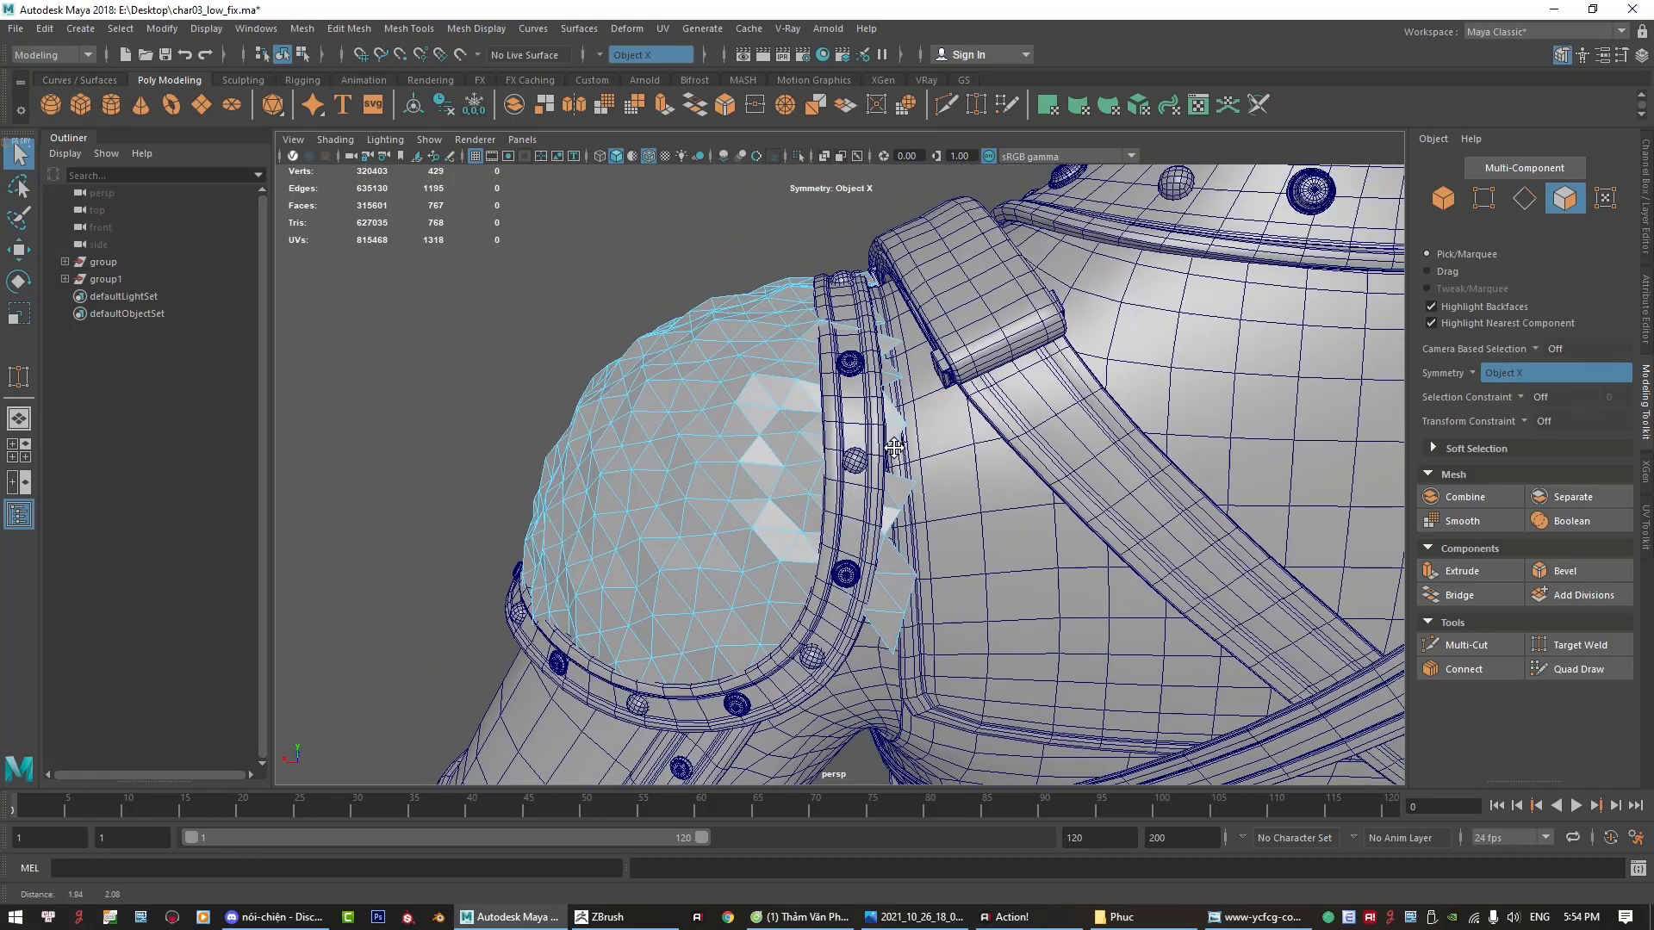
scroll(894, 448, "up", 2)
left_click(888, 302)
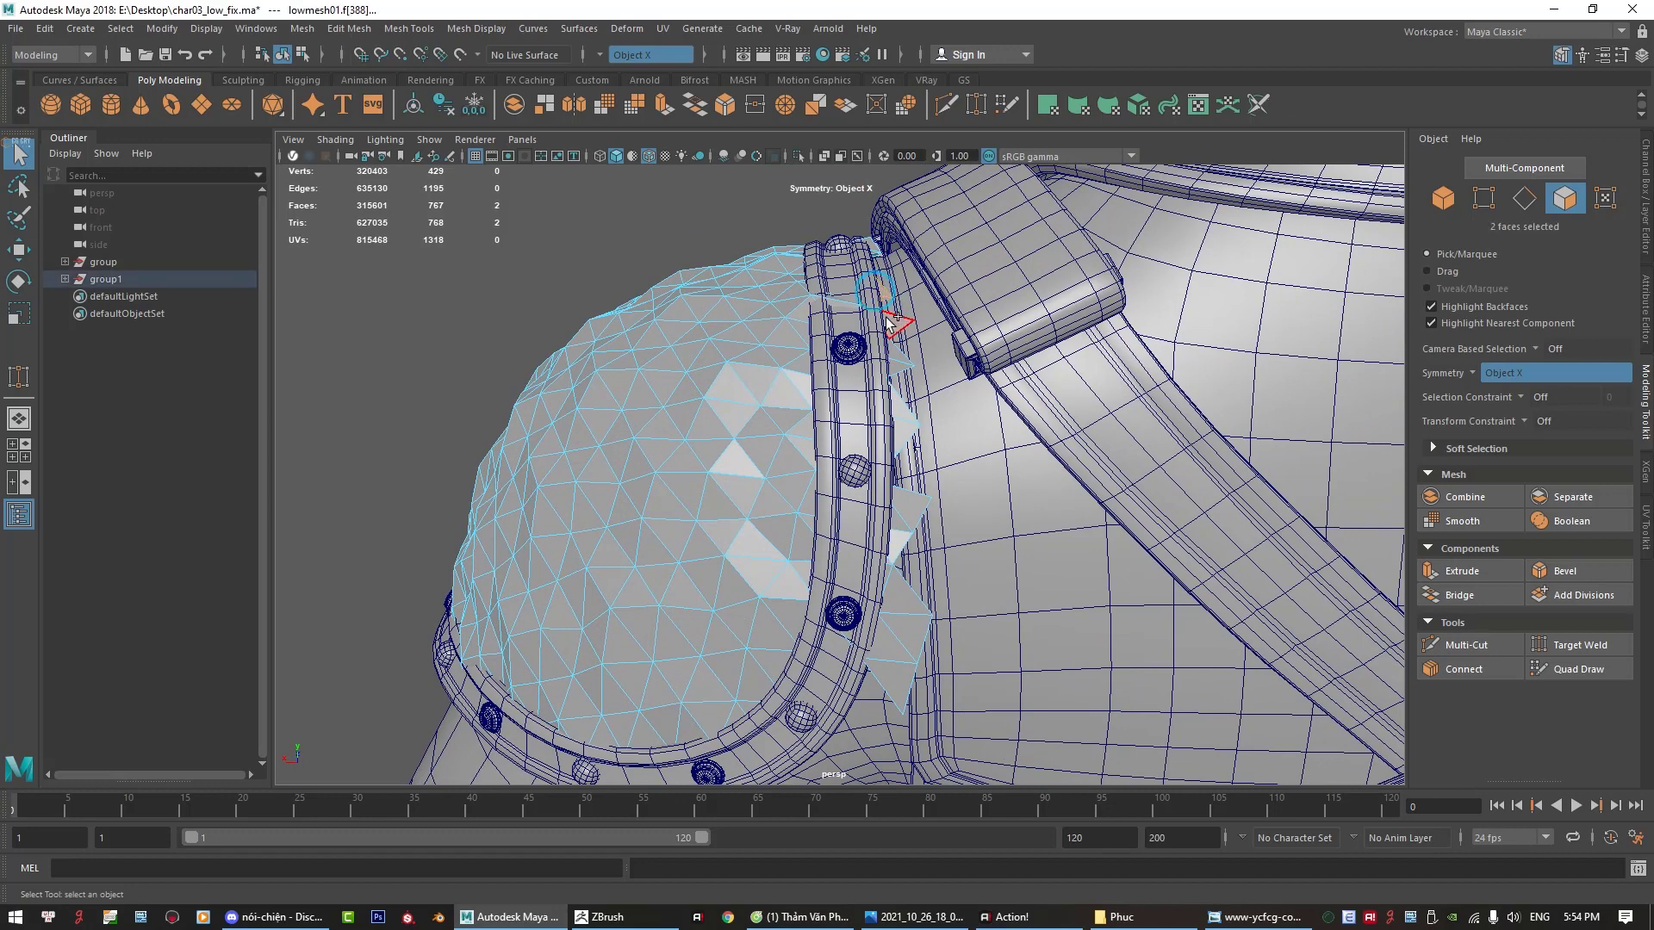
left_click(902, 435, "shift")
left_click_drag(902, 435, 925, 405, "alt")
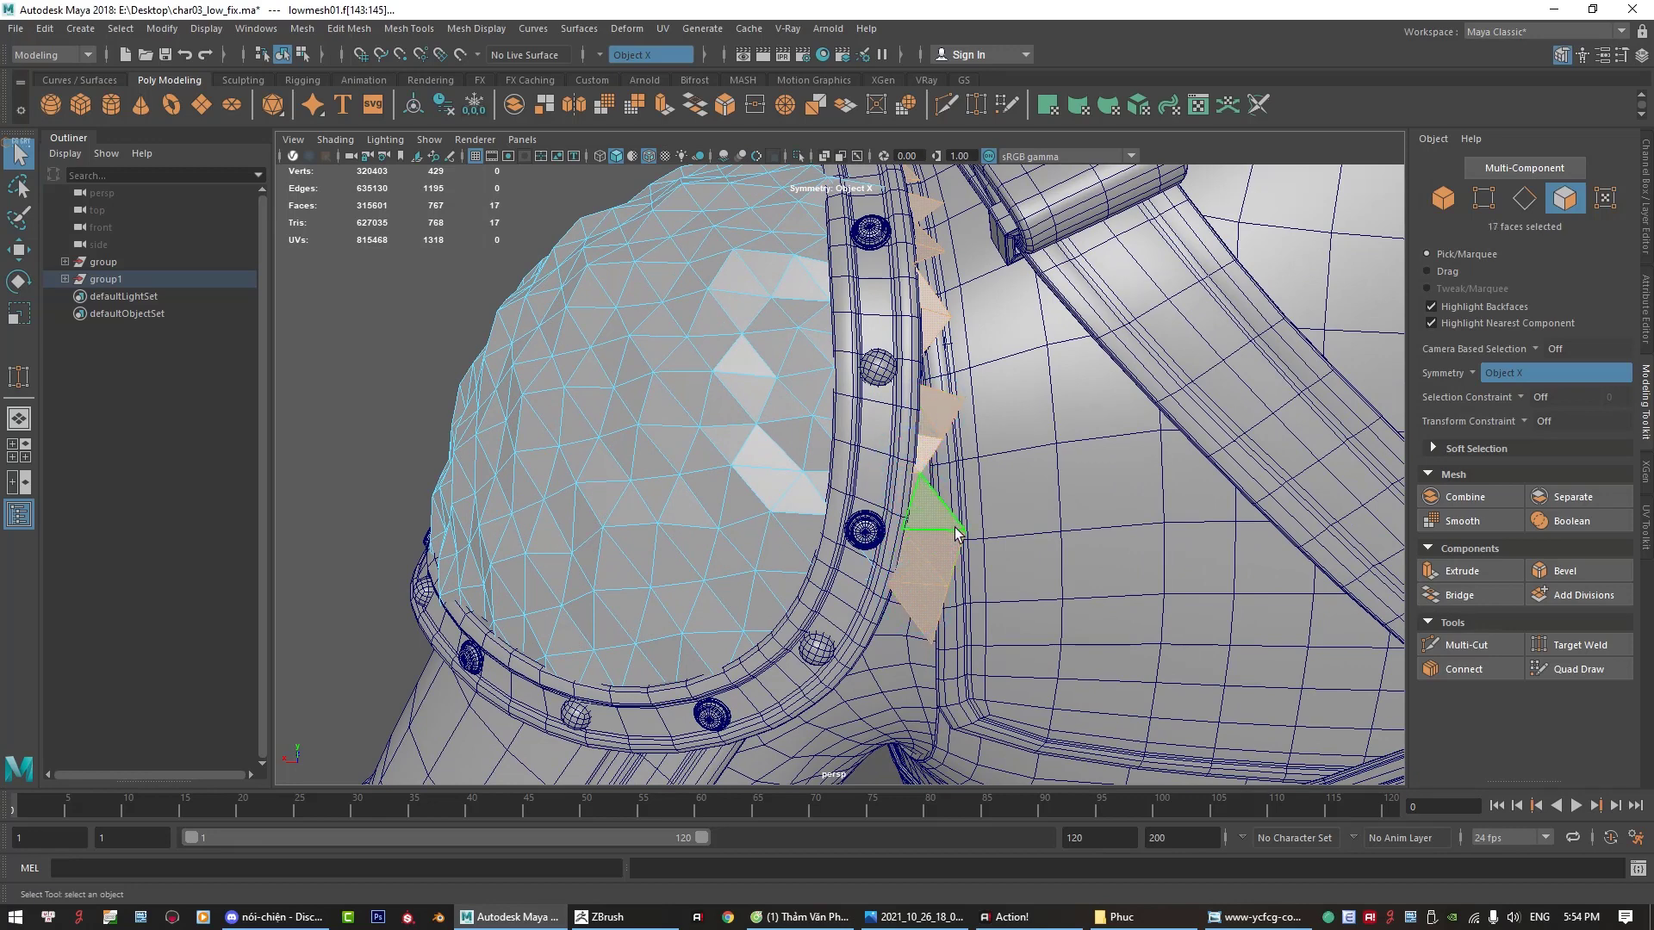
key("Delete")
Step: Delete a leftover stray face and three faces beside a rivet
left_click(927, 353)
left_click_drag(927, 353, 918, 429, "alt")
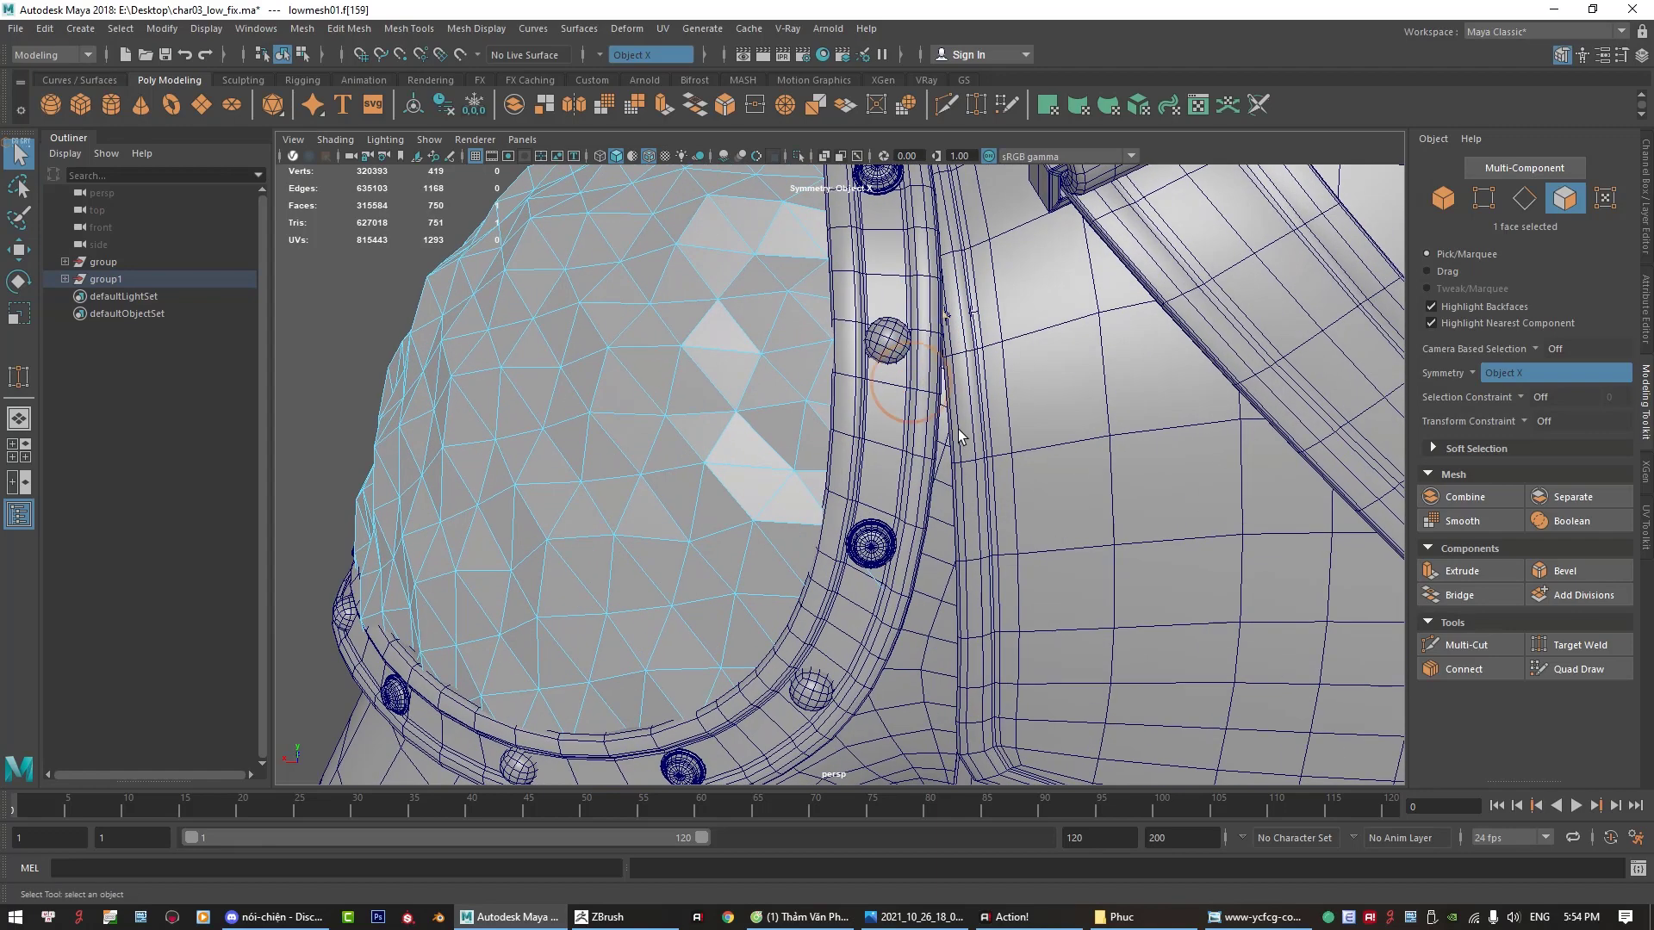
key("Delete")
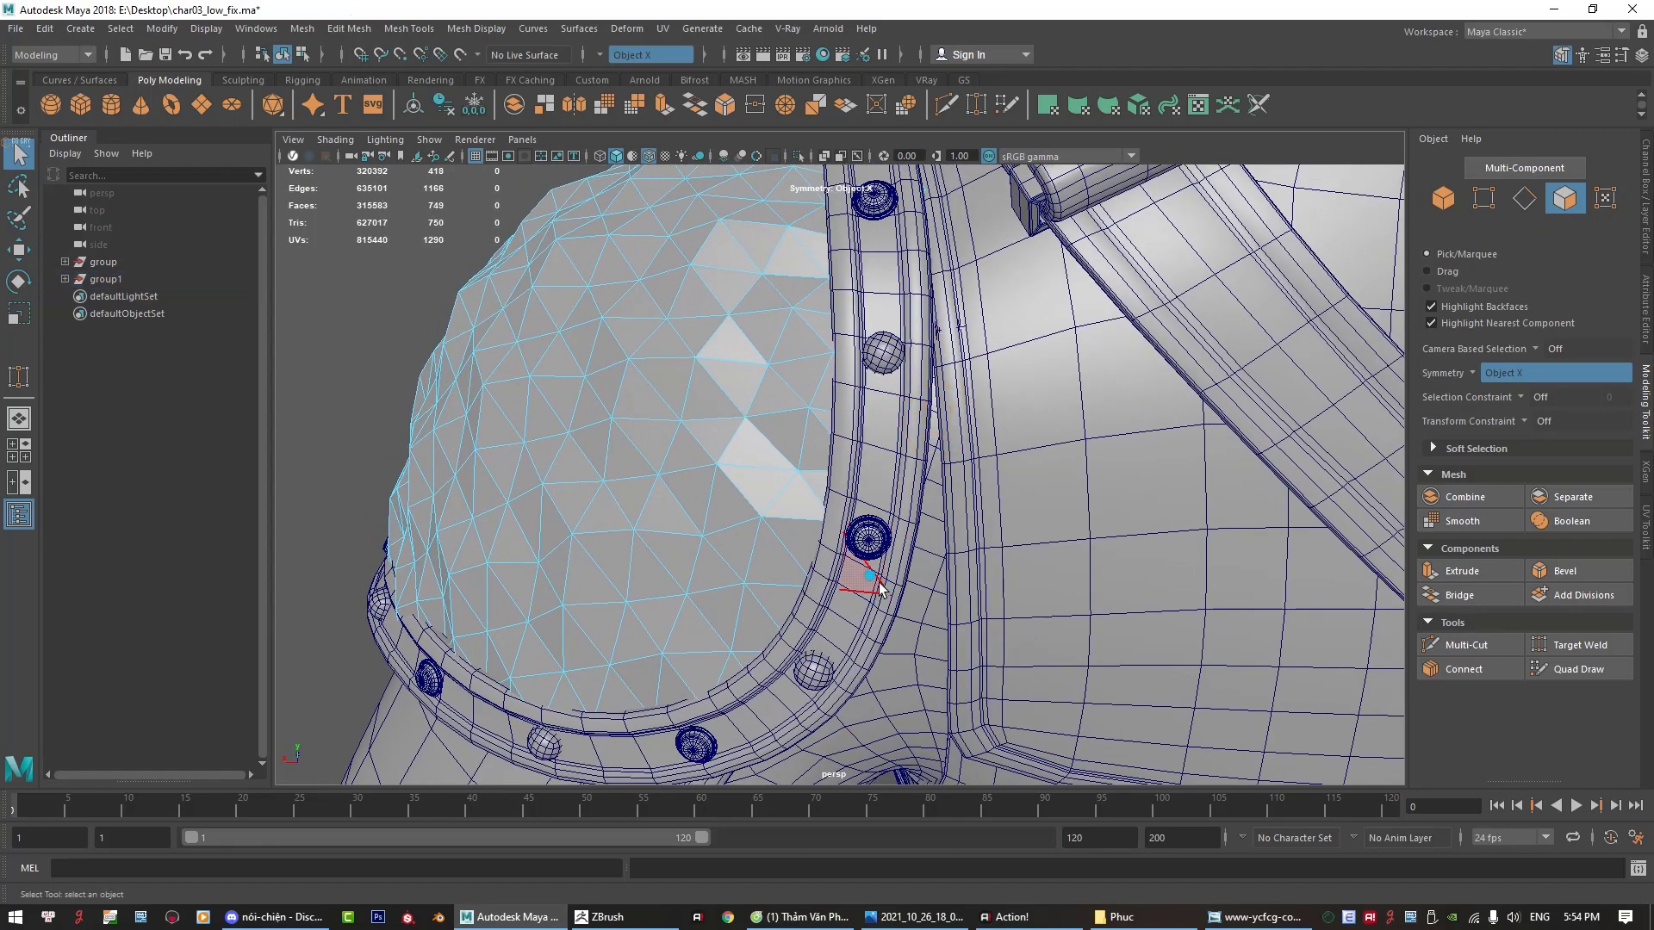
left_click(870, 573)
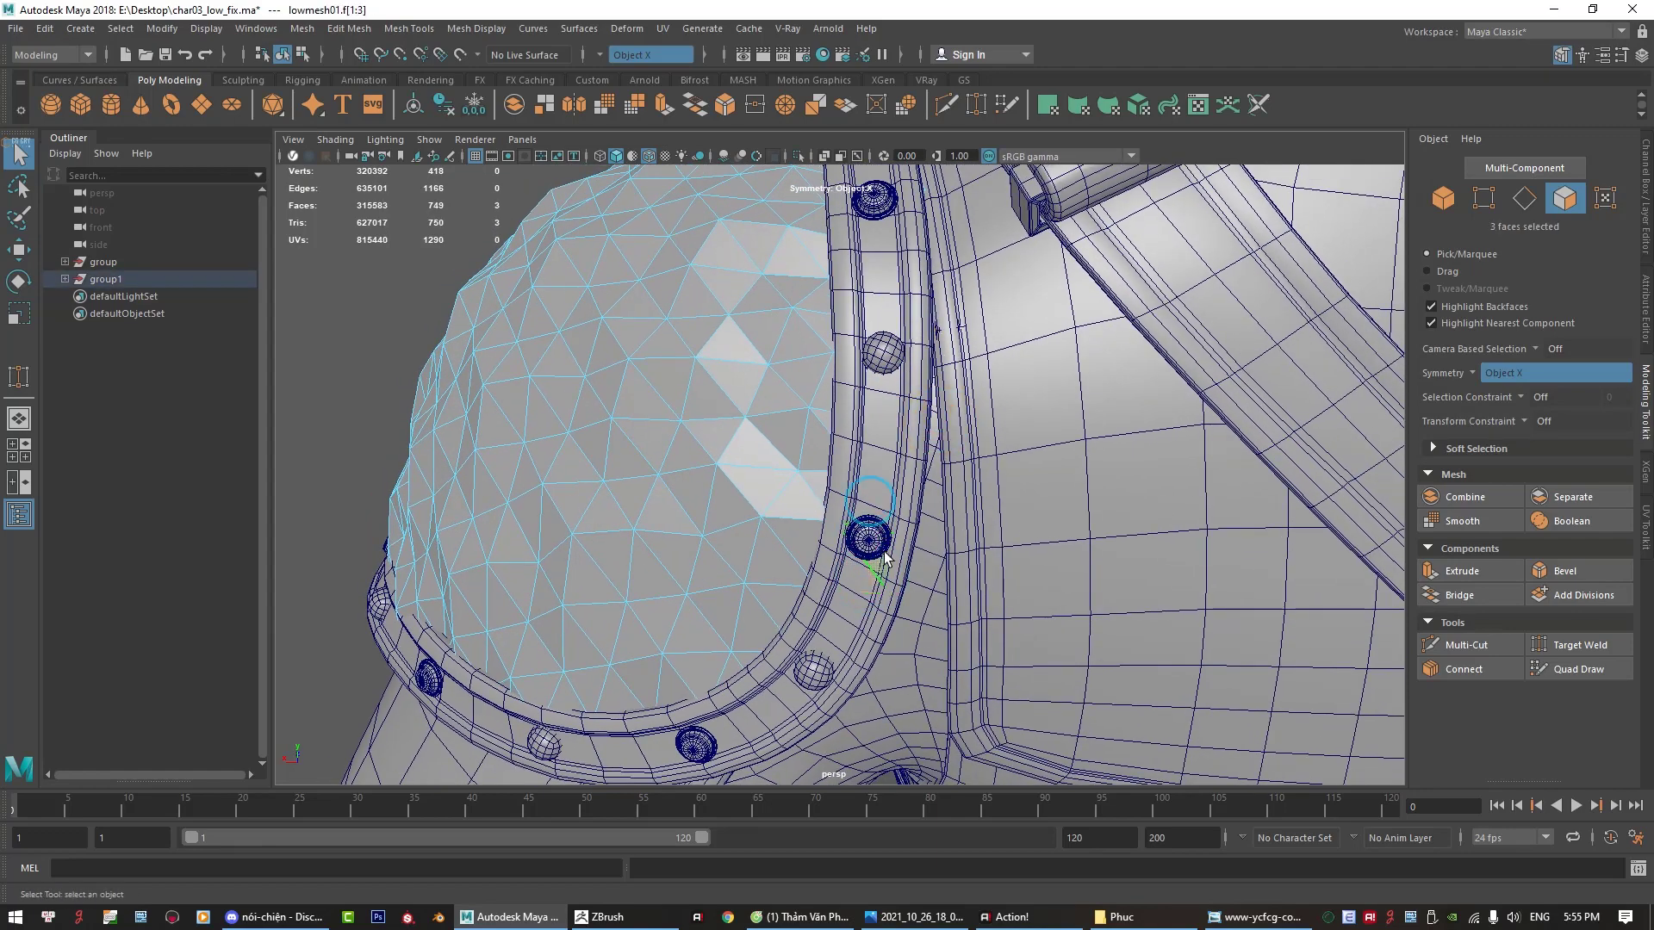
mouse_move(885, 558)
left_mouse_down("alt")
mouse_move(947, 538)
mouse_move(820, 418)
left_mouse_up("alt")
key("Delete")
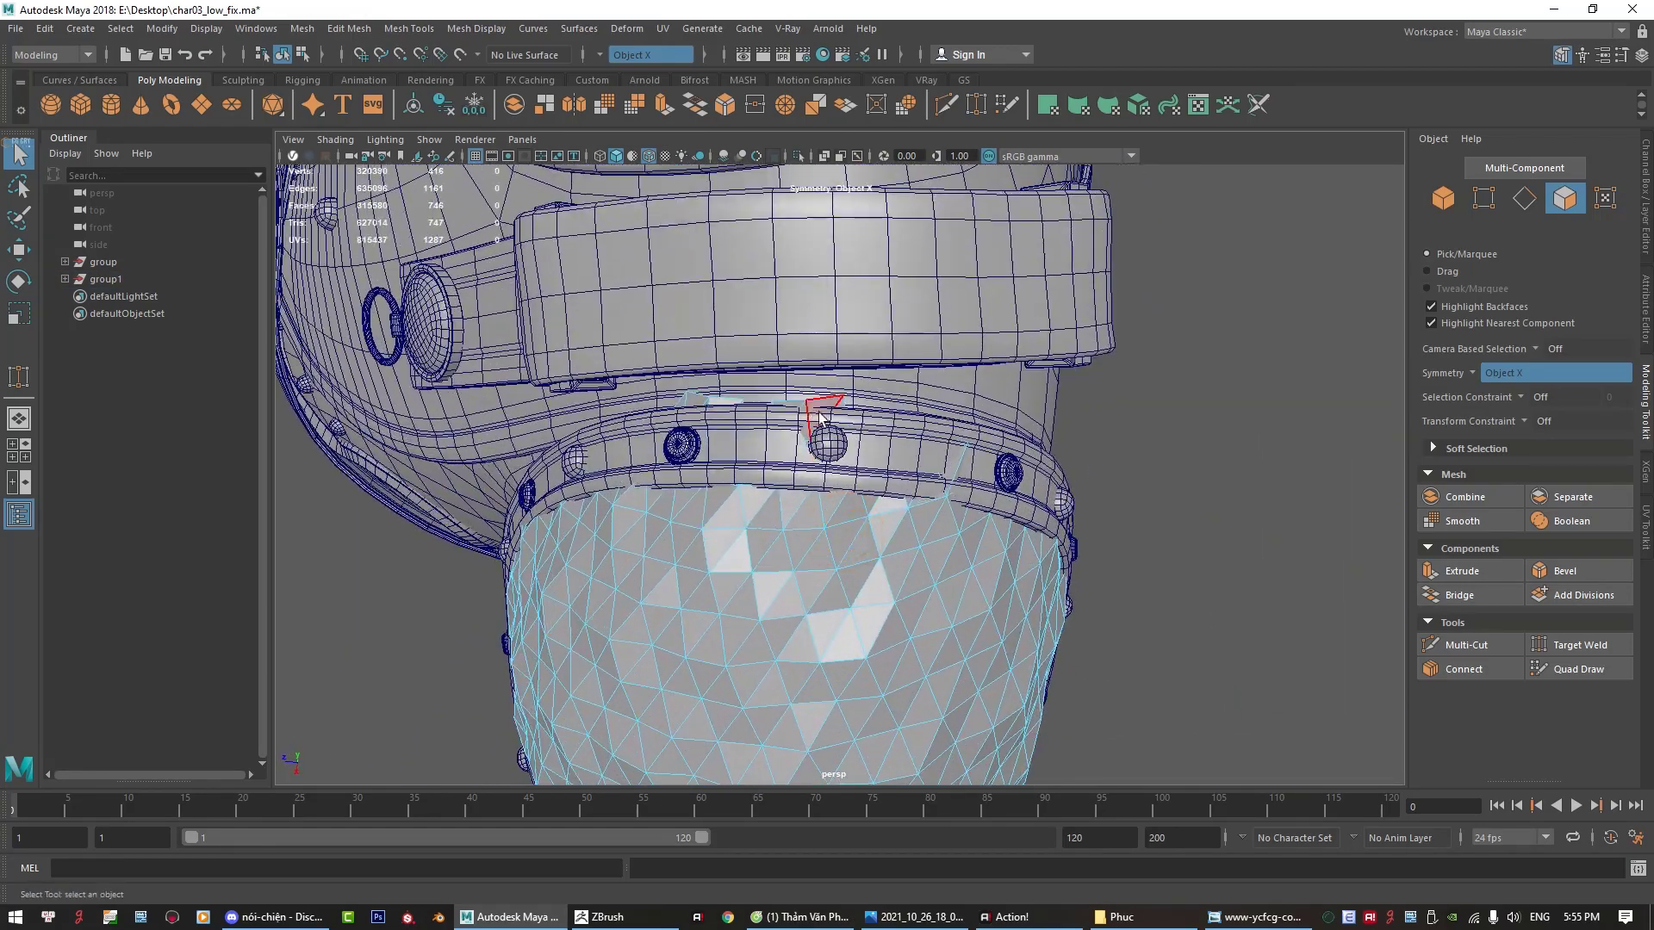
Step: Marquee-select and delete the 10 stray faces under the strap
left_click_drag(723, 392, 633, 328, "alt")
mouse_move(633, 328)
left_mouse_down()
mouse_move(850, 369)
mouse_move(882, 404)
left_mouse_up()
mouse_move(878, 406)
left_mouse_down("alt")
mouse_move(814, 431)
mouse_move(831, 405)
mouse_move(866, 411)
left_mouse_up("alt")
key("Delete")
Step: Delete the 14 stray faces along the strap
left_click_drag(765, 479, 706, 348, "alt")
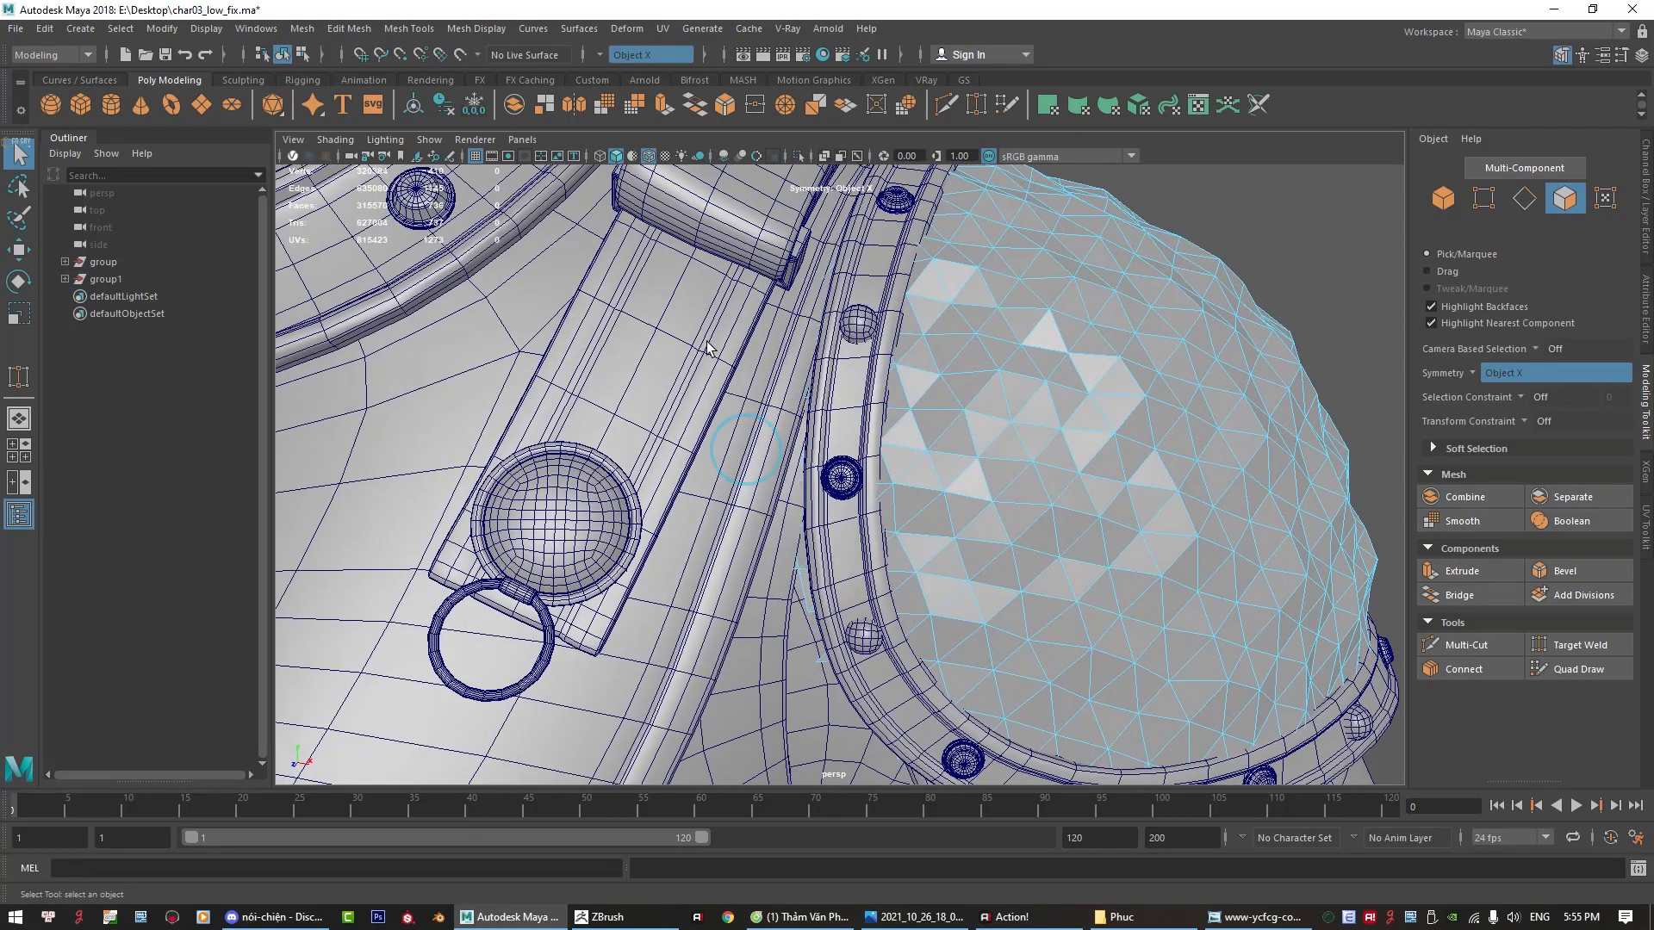
left_click_drag(798, 566, 804, 580)
left_click_drag(756, 472, 700, 445, "alt")
key("Delete")
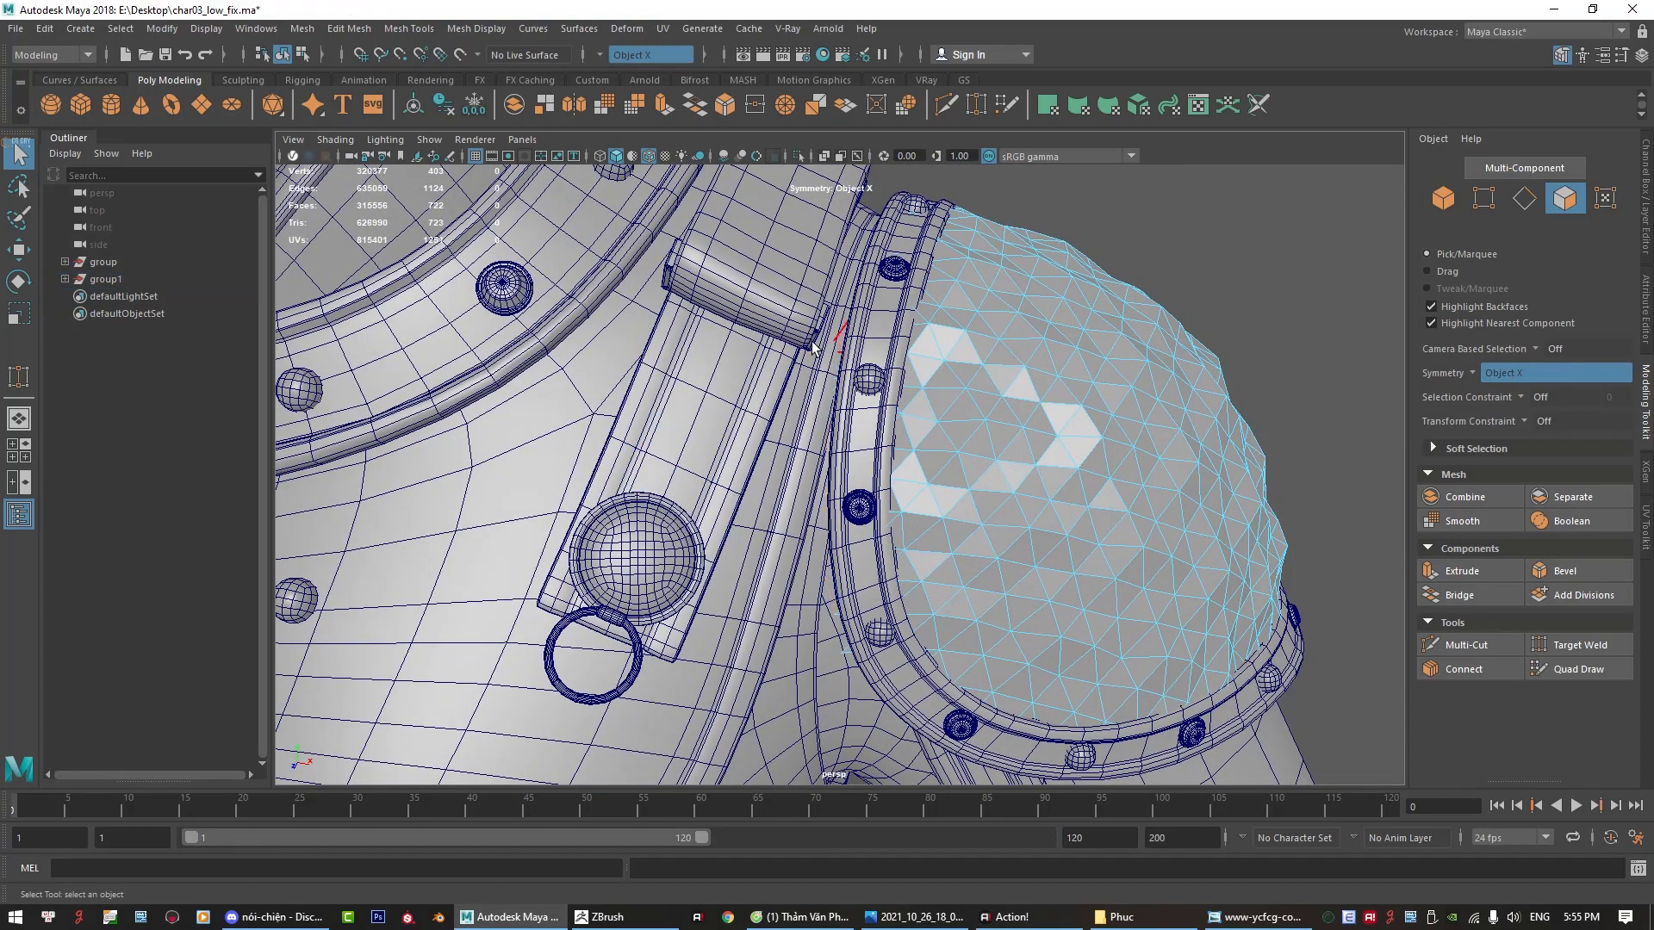
Step: Delete the stray faces beside the strap plus two single stray faces
left_click_drag(812, 347, 664, 226, "alt")
mouse_move(711, 276)
left_mouse_down()
mouse_move(849, 515)
mouse_move(807, 509)
left_mouse_up()
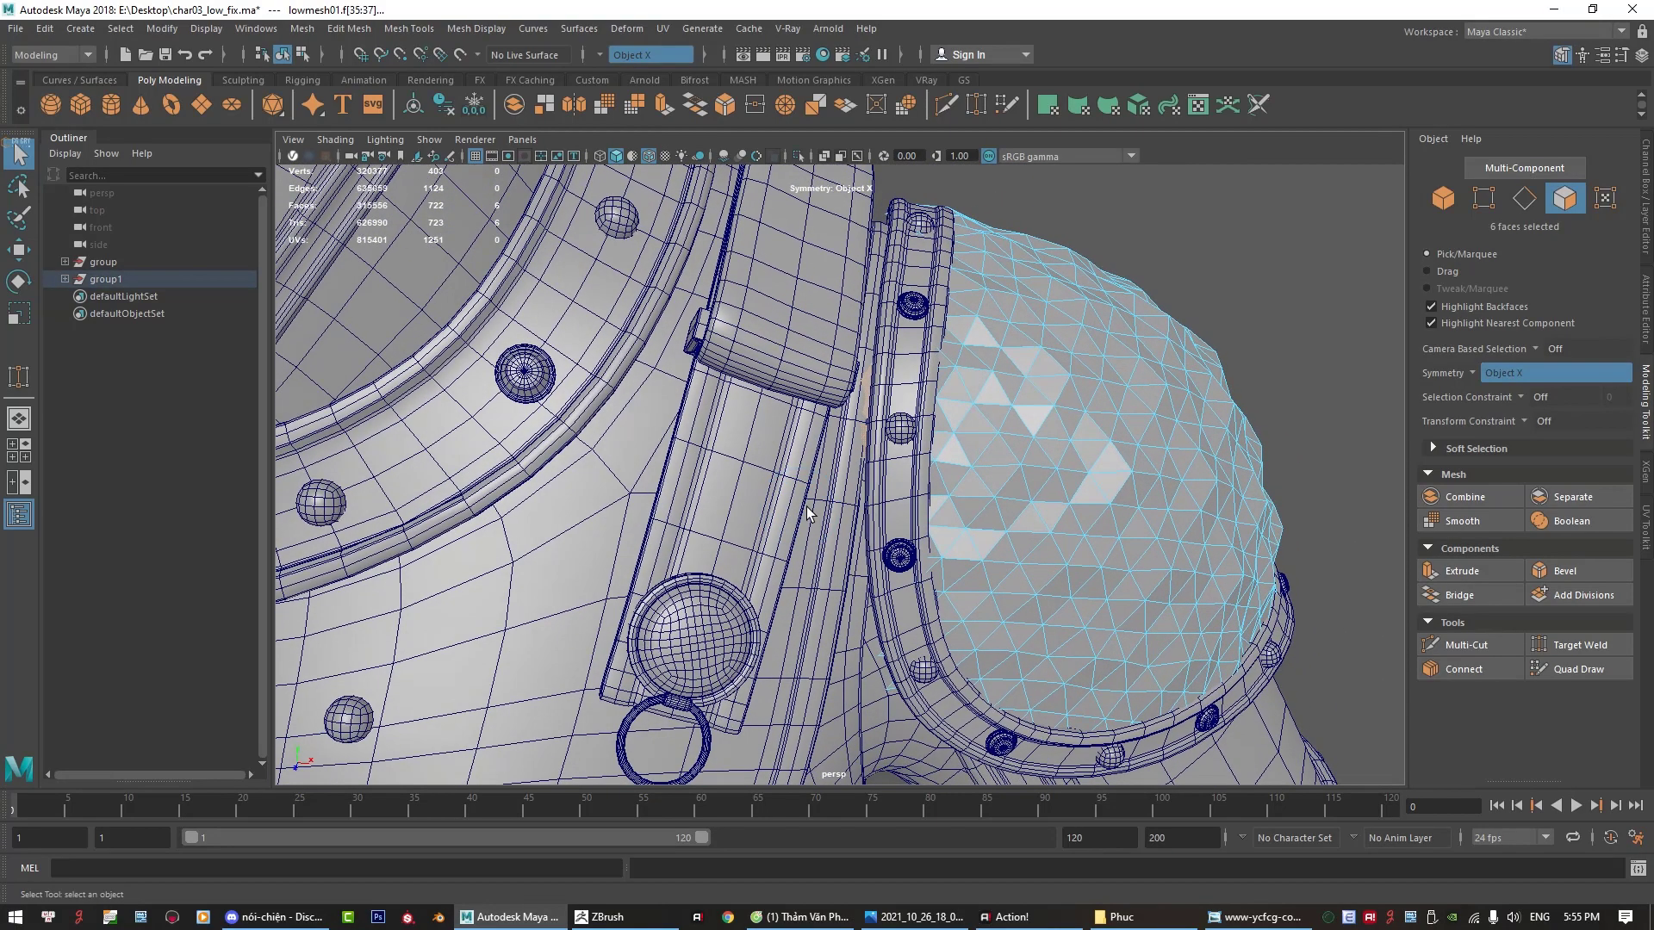
key("Delete")
left_click(865, 374)
key("Delete")
left_click(870, 376)
key("Delete")
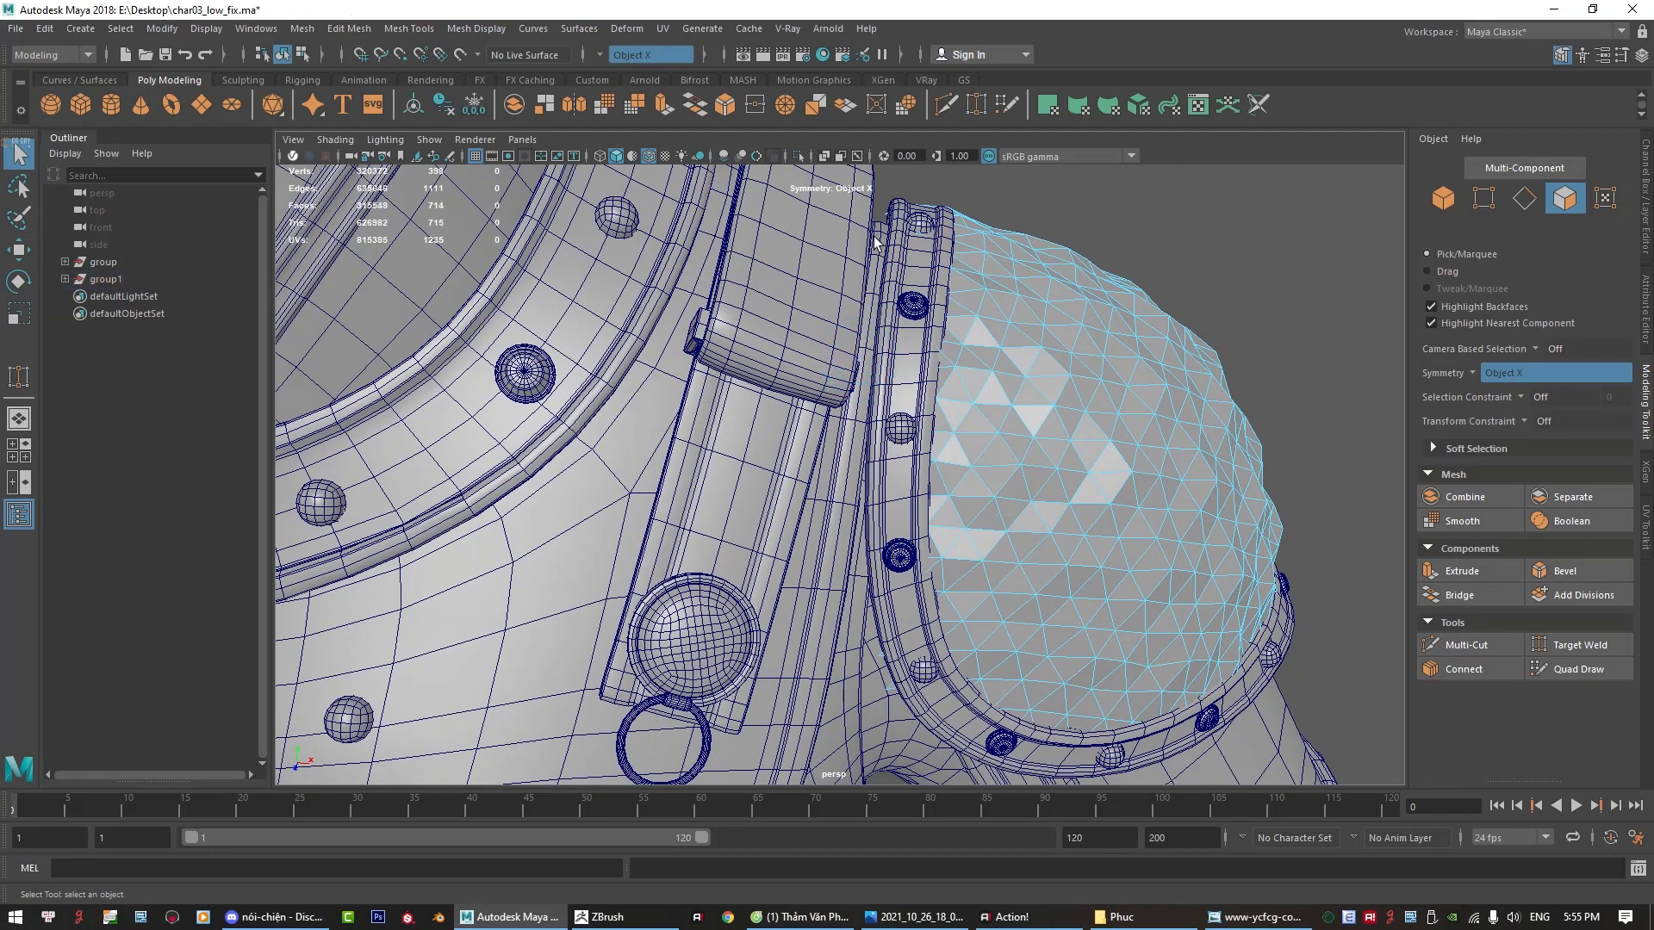
Step: Delete a stray face on the band and a stray triangle on the dome
left_click(879, 212)
mouse_move(980, 401)
left_mouse_down("alt")
mouse_move(583, 387)
mouse_move(657, 469)
mouse_move(786, 523)
mouse_move(764, 497)
left_mouse_up("alt")
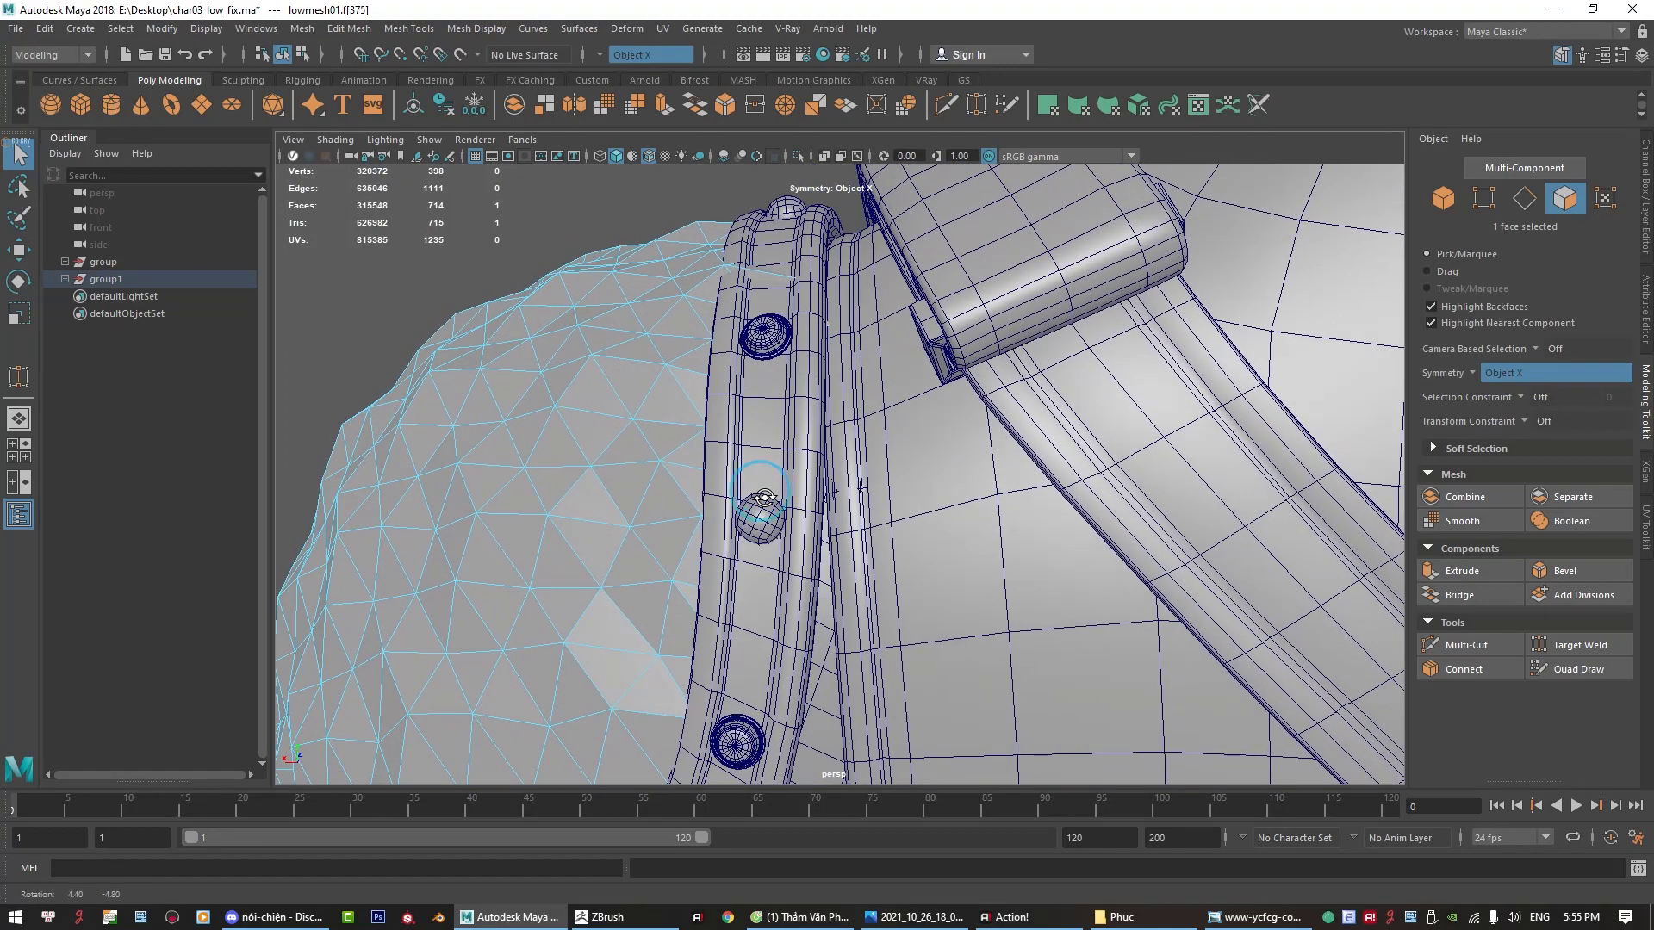
key("Delete")
left_click(830, 353)
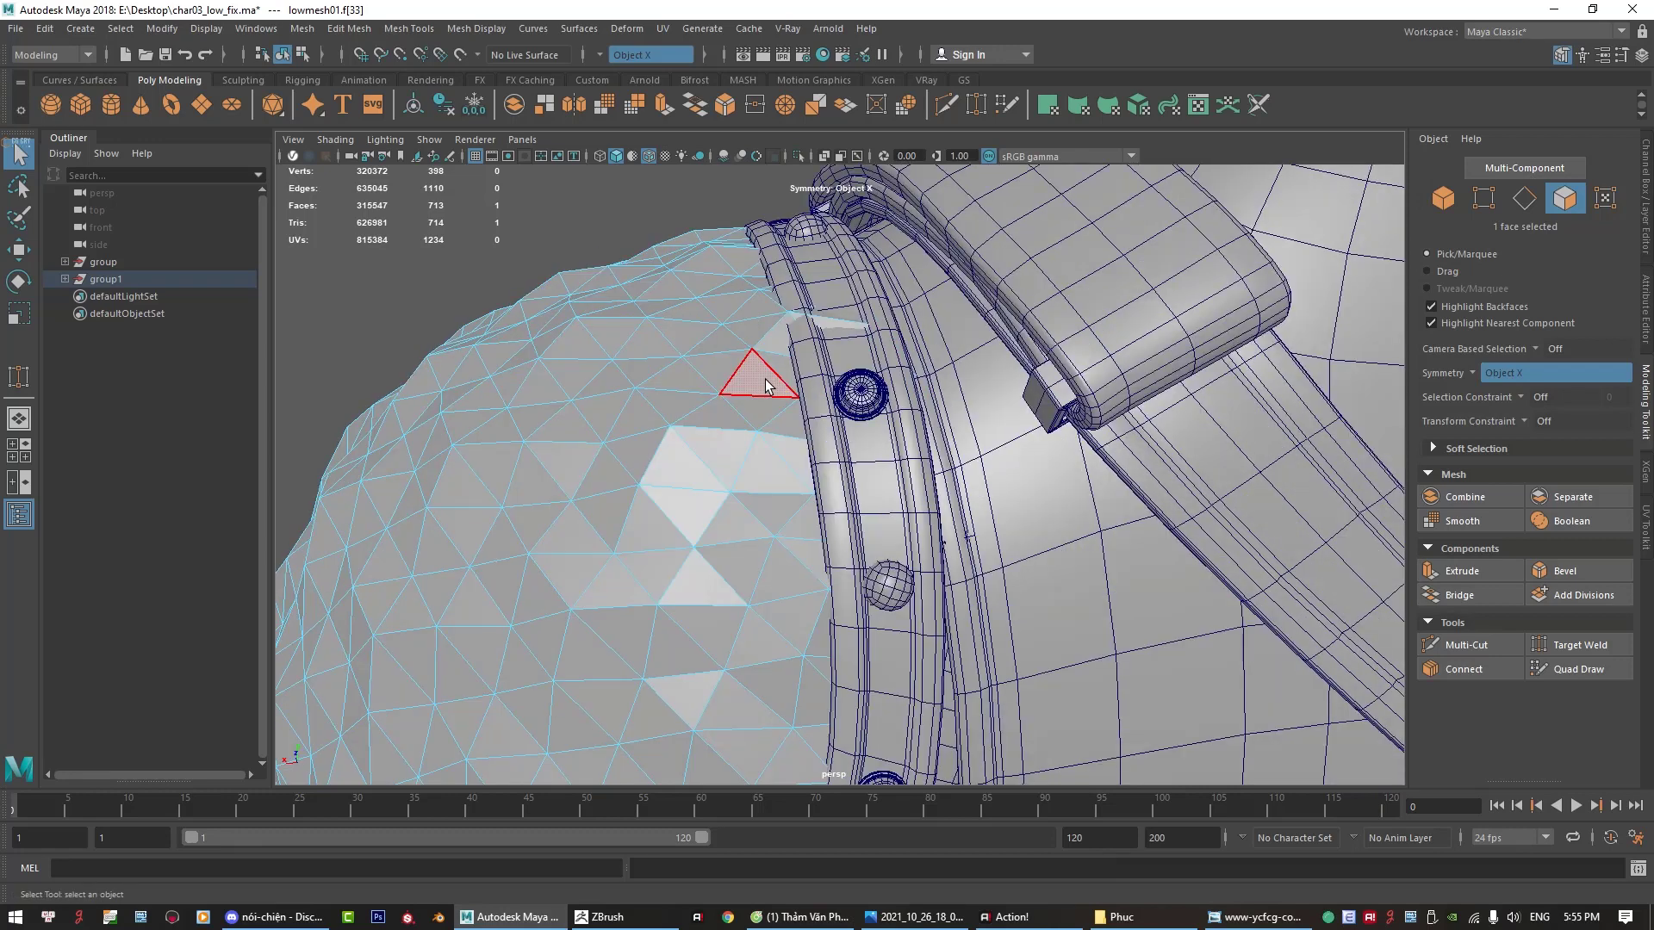
mouse_move(920, 375)
left_mouse_down("alt")
mouse_move(911, 414)
mouse_move(713, 440)
mouse_move(645, 423)
left_mouse_up("alt")
key("Delete")
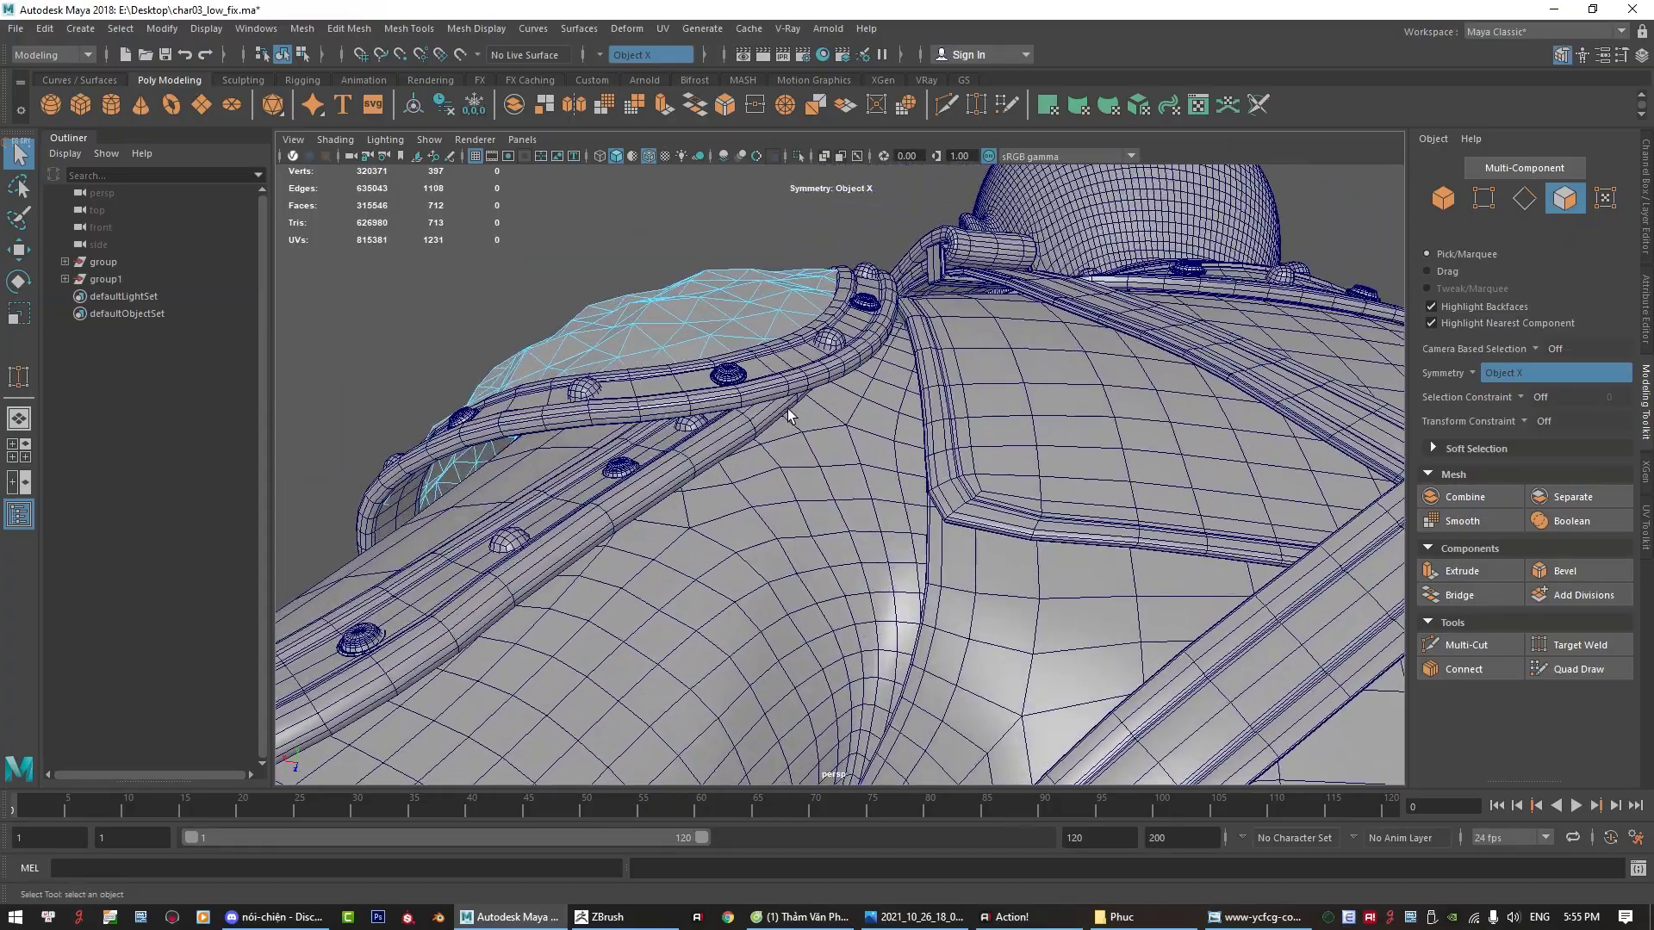
Step: Delete the last stray dome faces, then accidentally delete the whole mesh in object mode
left_click(638, 416)
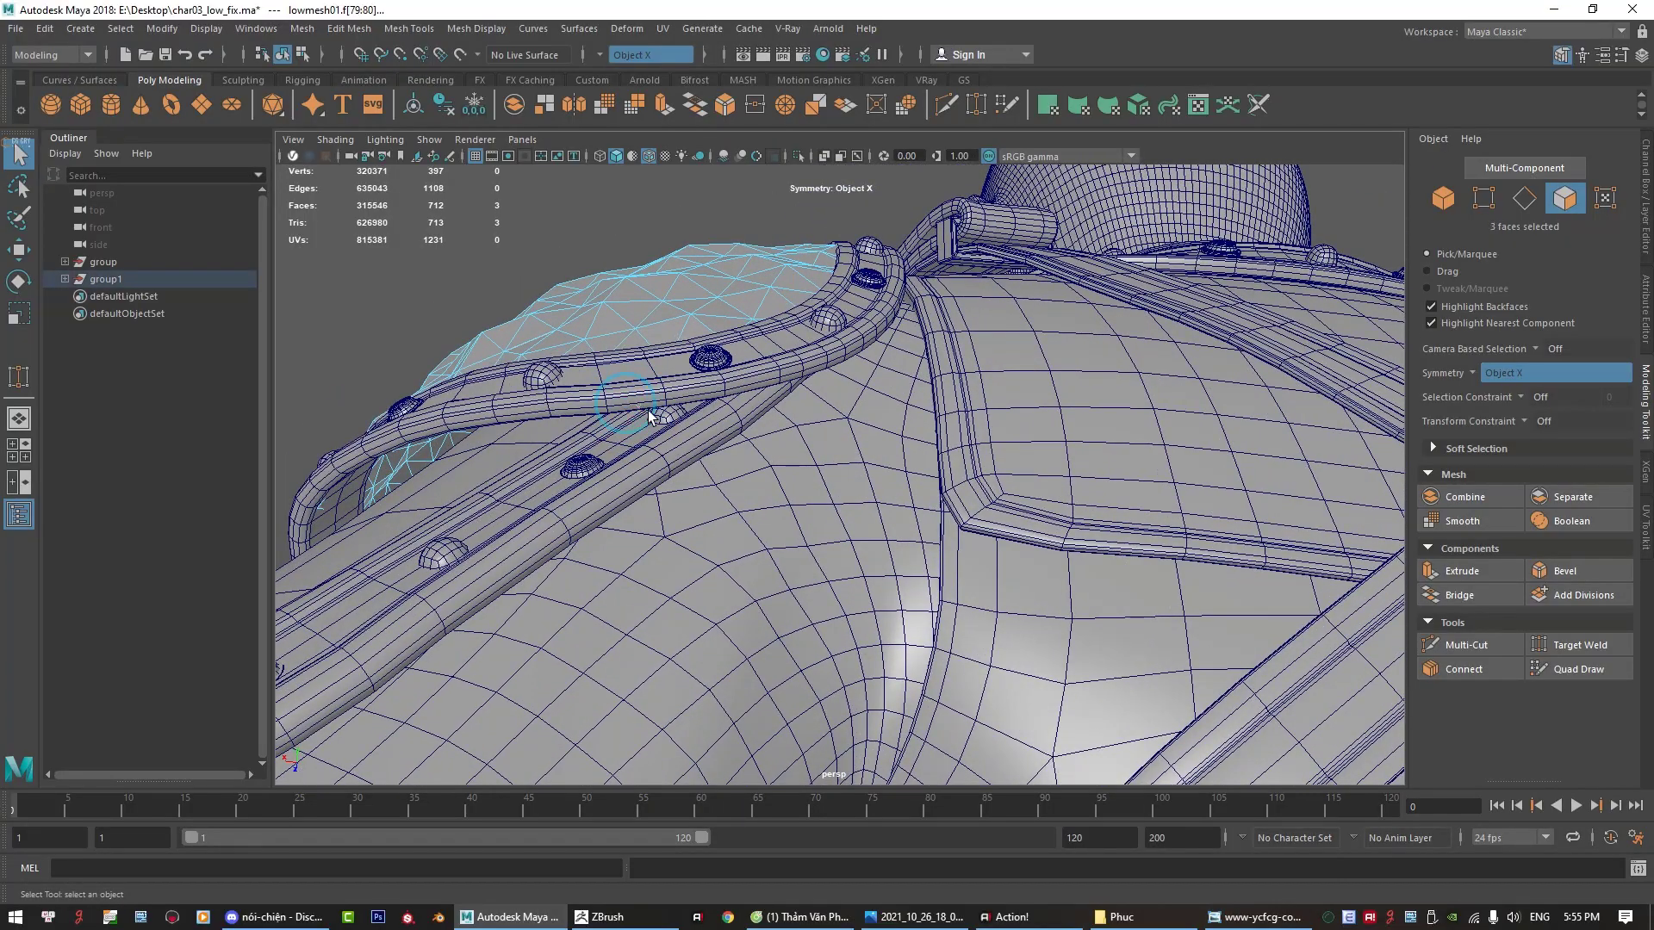
mouse_move(649, 417)
left_mouse_down("alt")
mouse_move(762, 475)
mouse_move(762, 431)
mouse_move(1011, 508)
mouse_move(931, 501)
left_mouse_up("alt")
key("Delete")
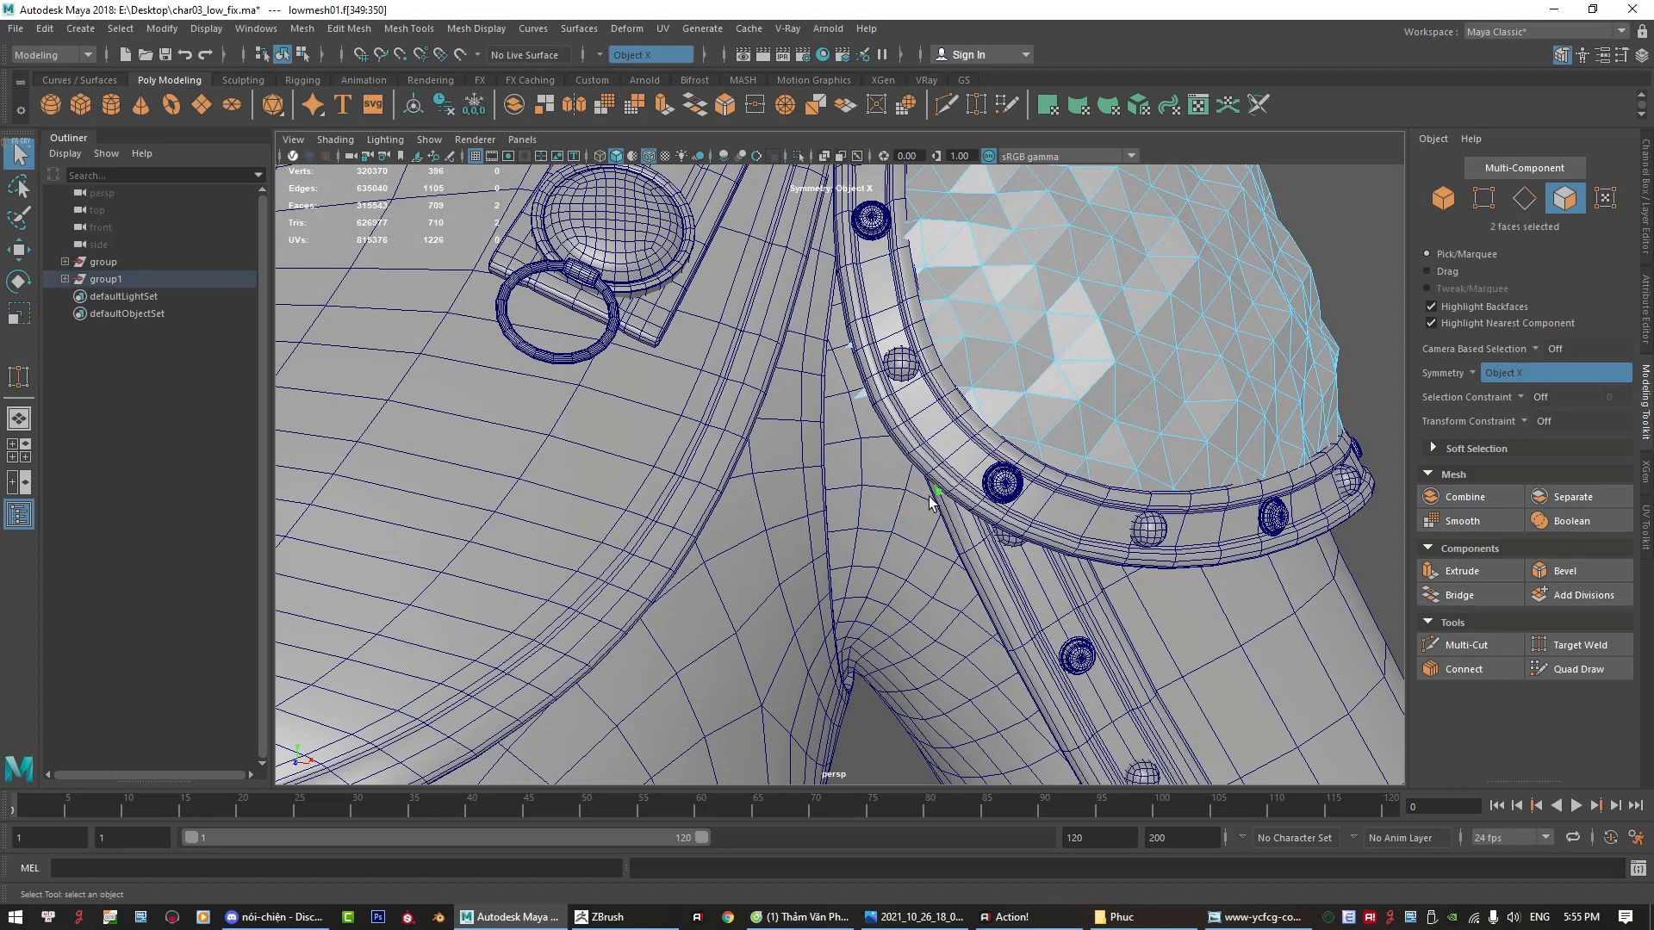
key("Delete")
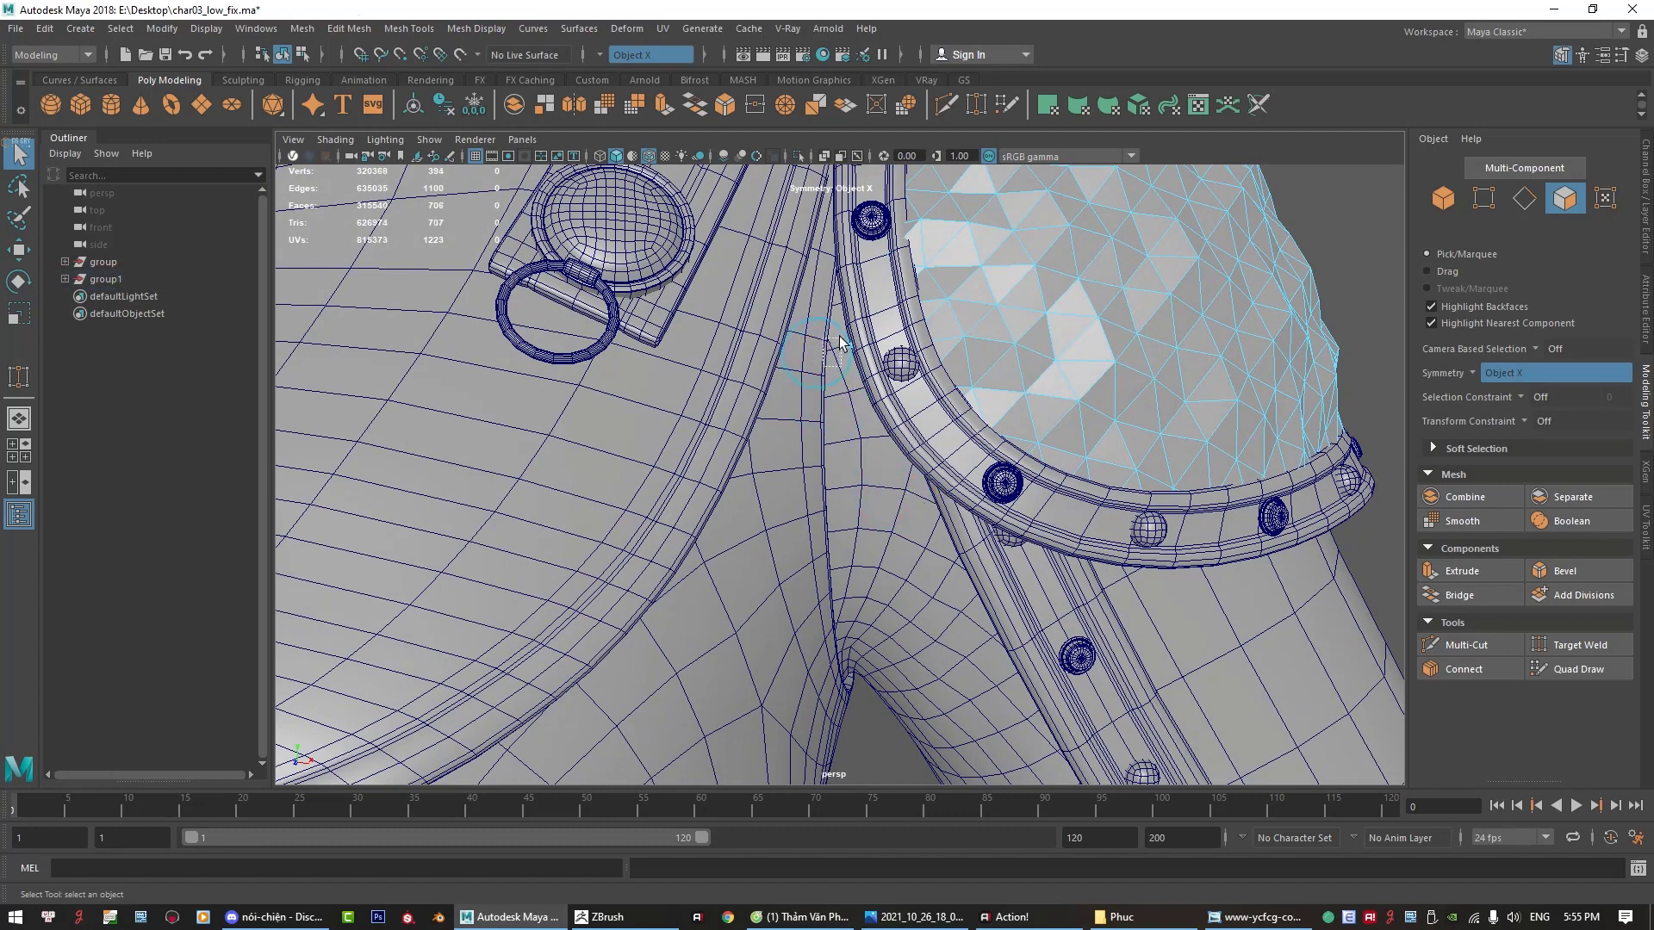
key("F8")
key("Delete")
Step: Undo to restore the deleted body mesh and return to object selection
key("ctrl+z")
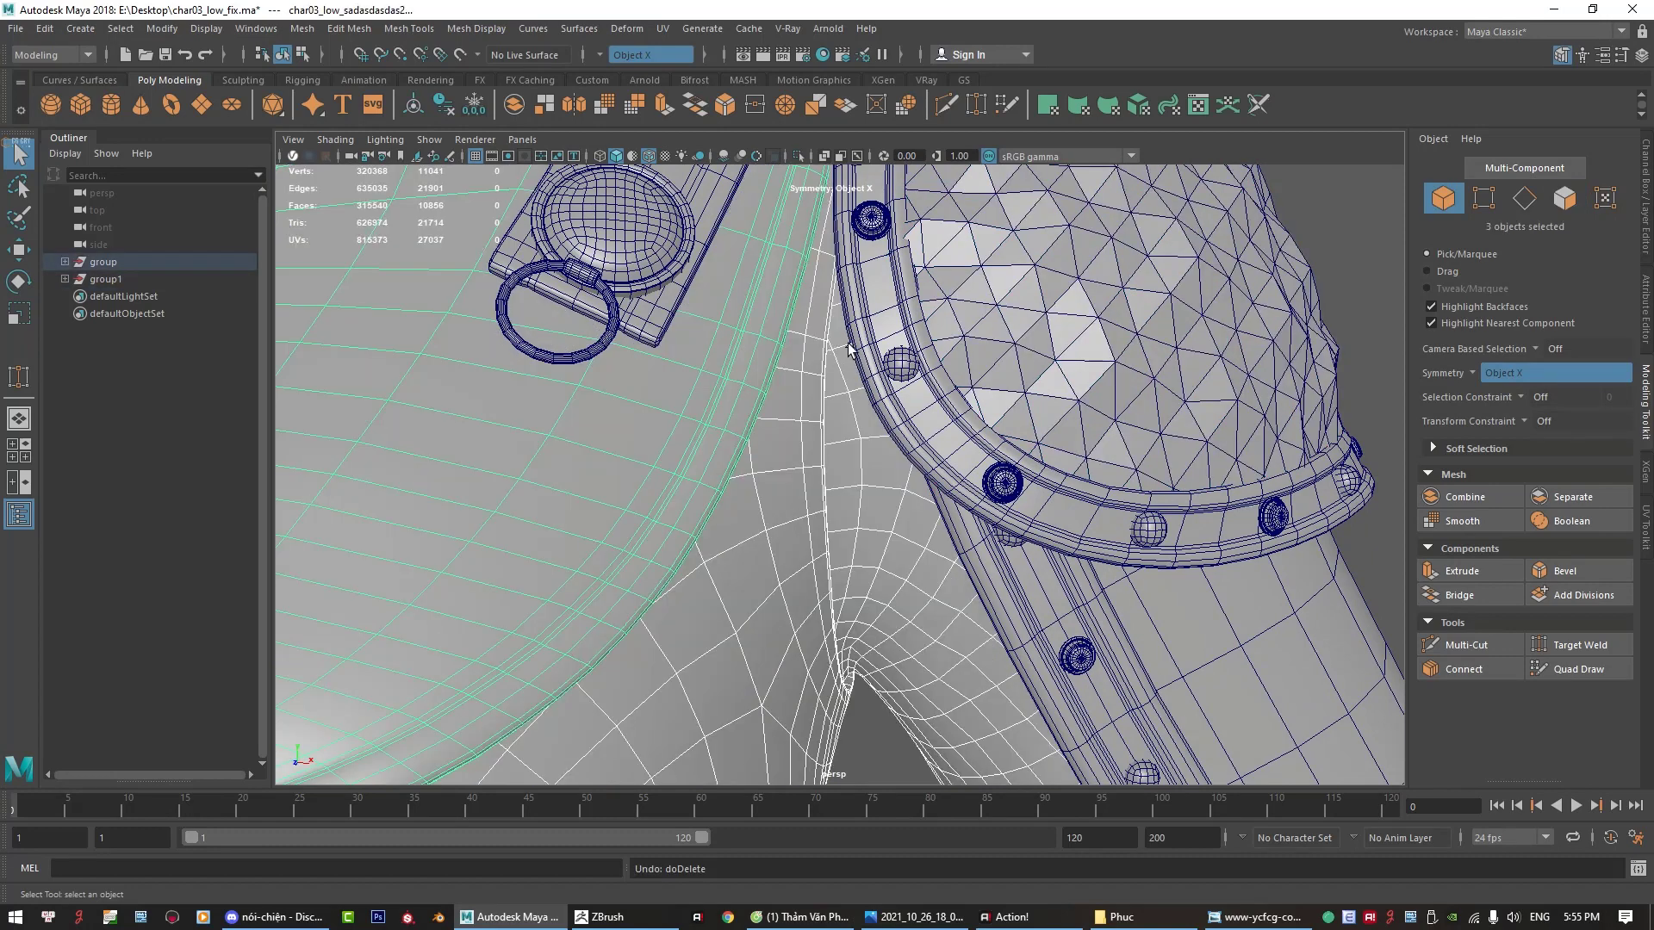
key("ctrl+z")
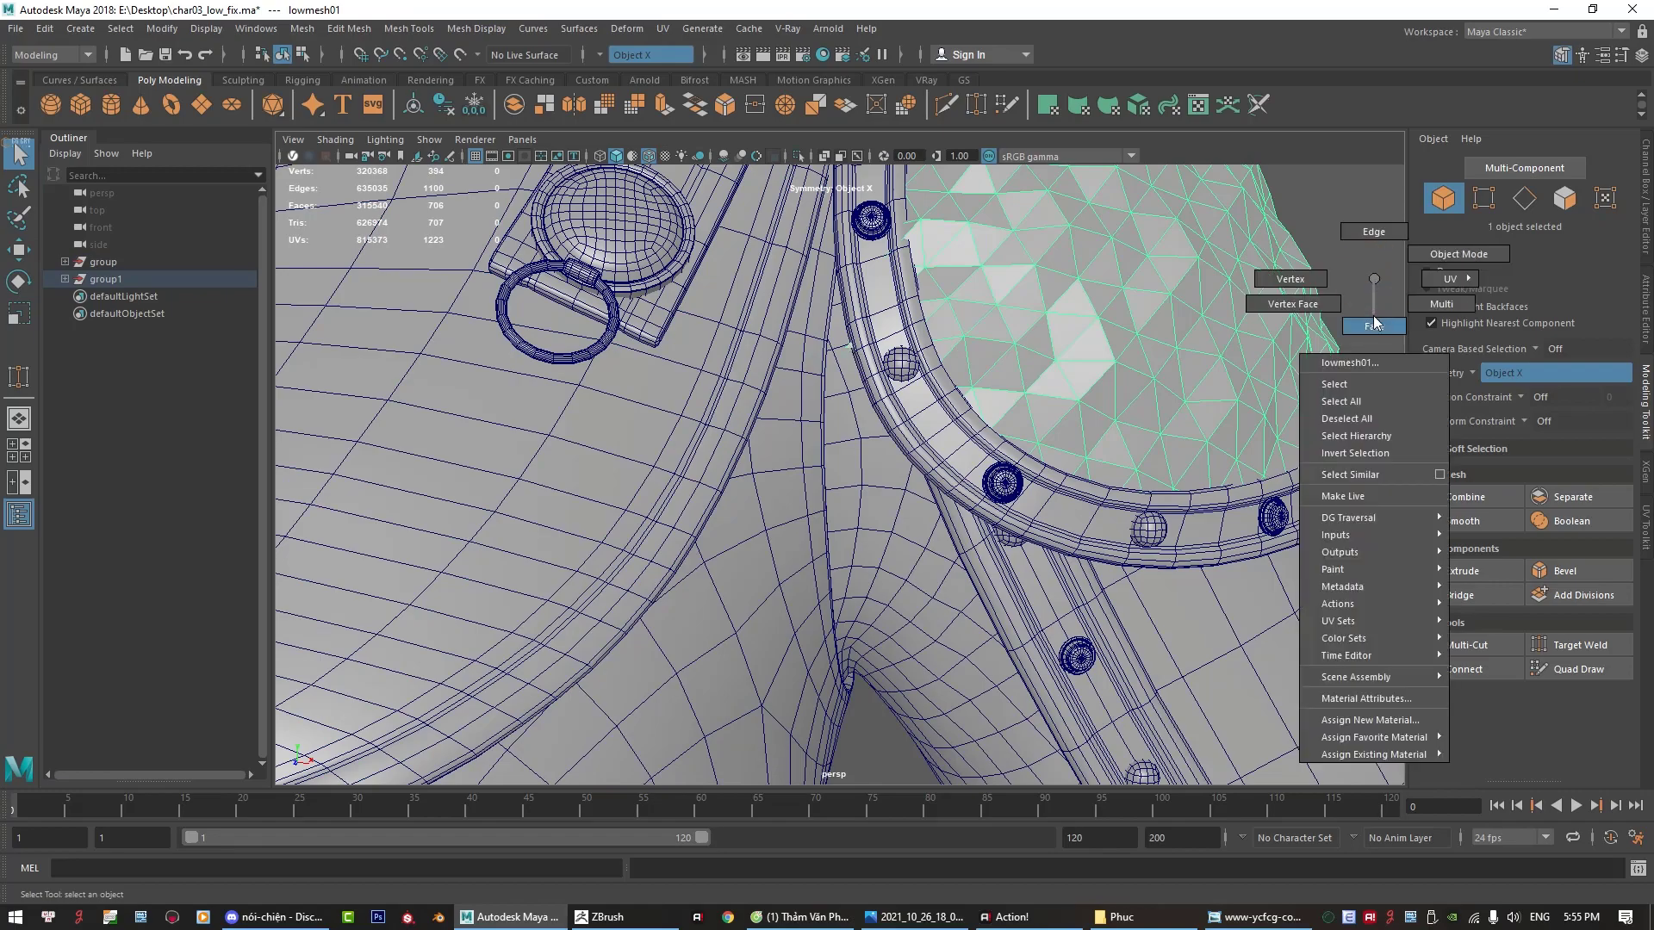
right_click_drag(1375, 284, 1374, 336)
scroll(892, 429, "down", 5)
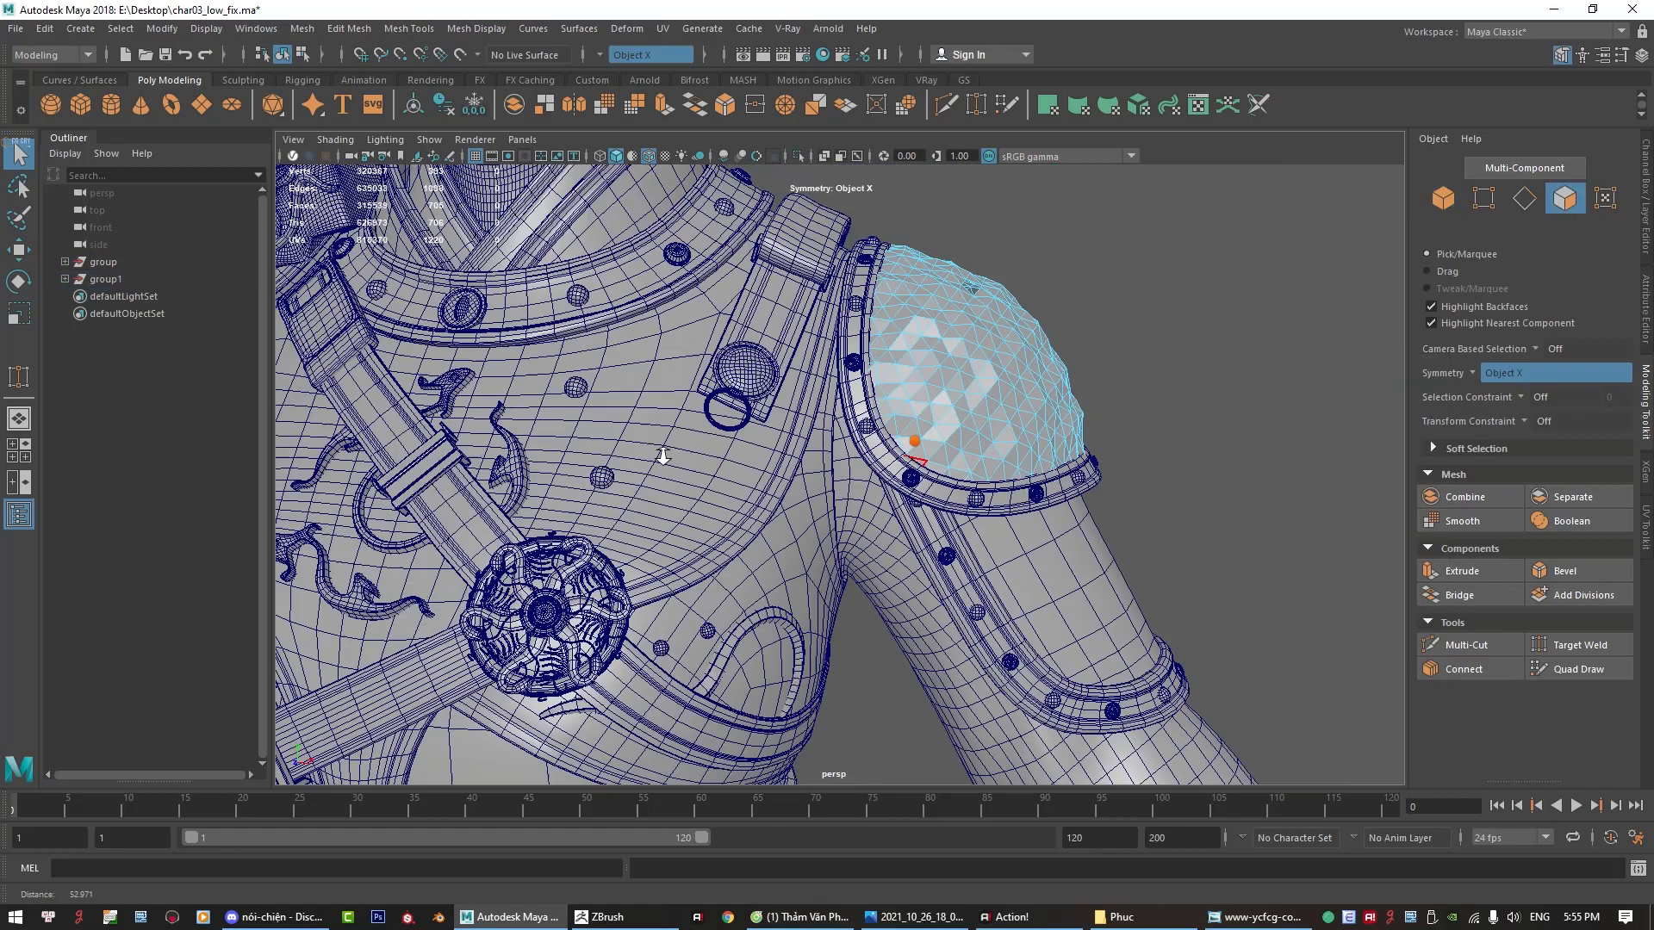
right_click_drag(1093, 295, 1193, 268)
scroll(1094, 397, "up", 2)
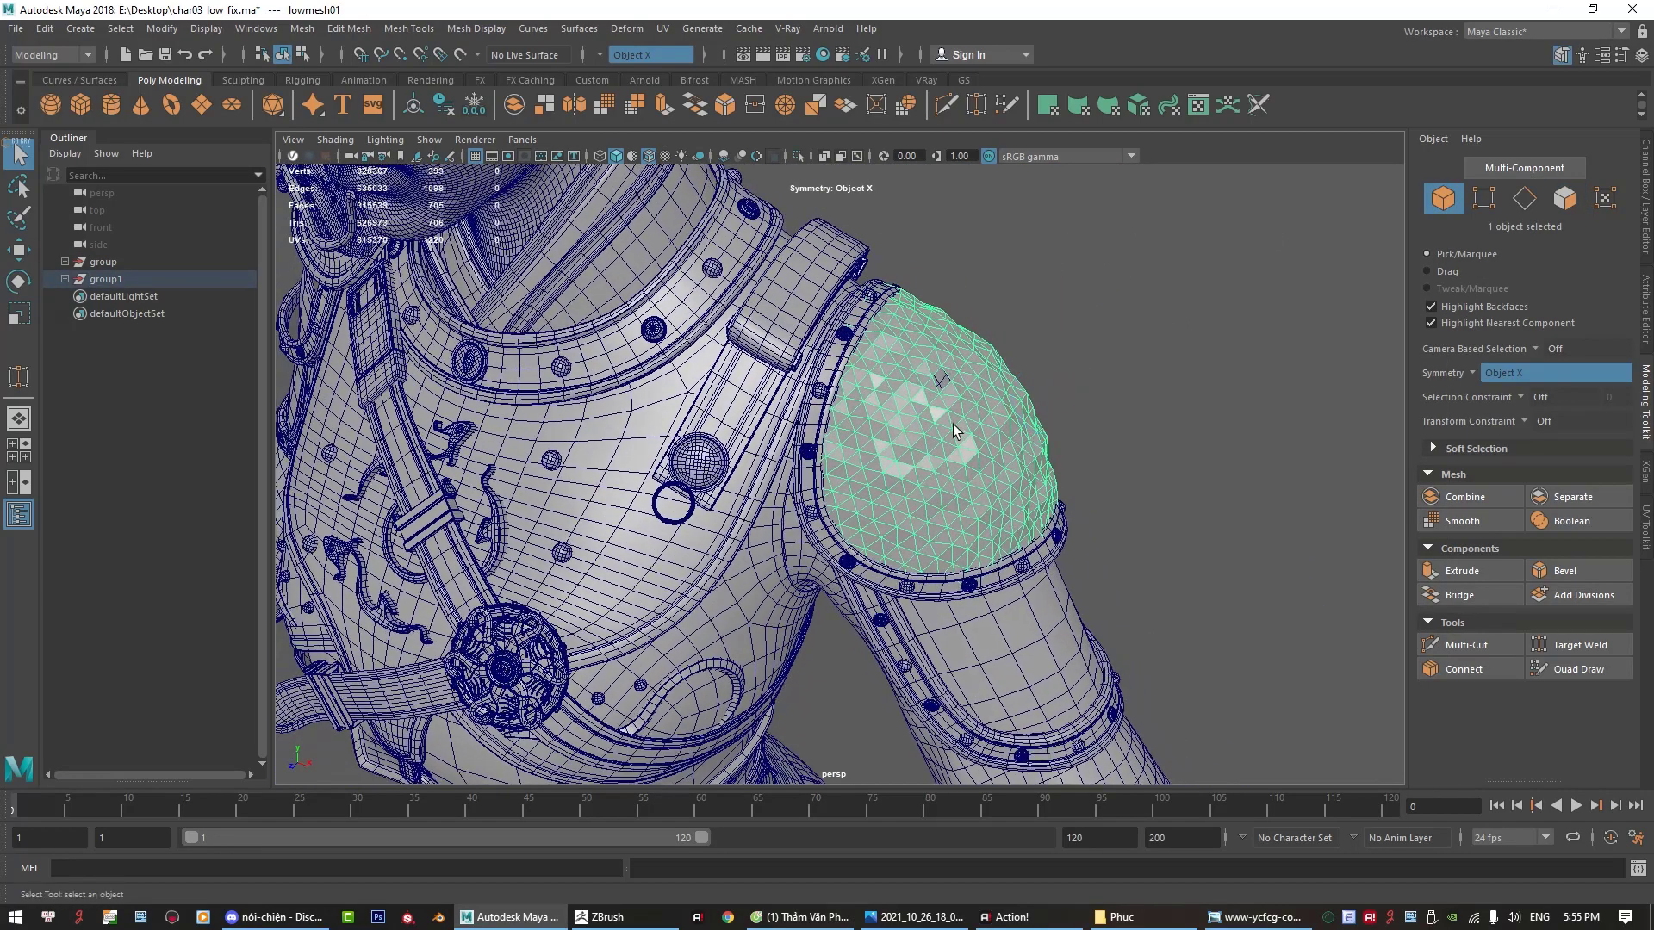
scroll(964, 447, "up", 2)
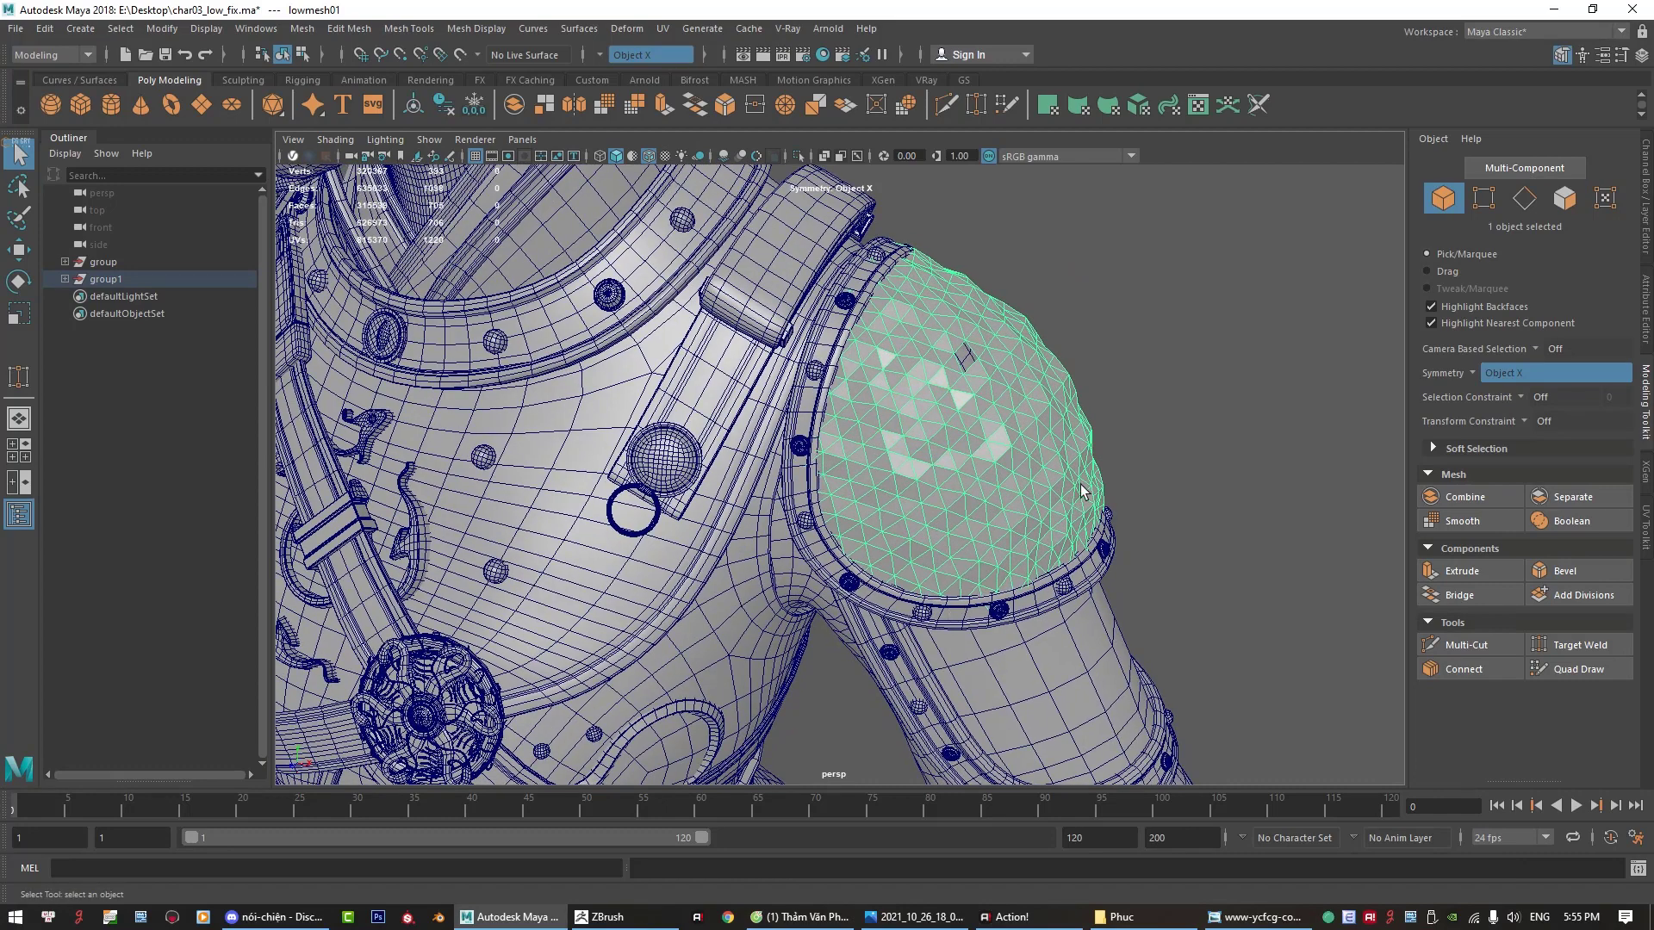
scroll(991, 456, "up", 2)
scroll(918, 446, "up", 2)
Step: Select the shoulder pad dome plus its rim ring and isolate them
left_click(855, 719, "shift")
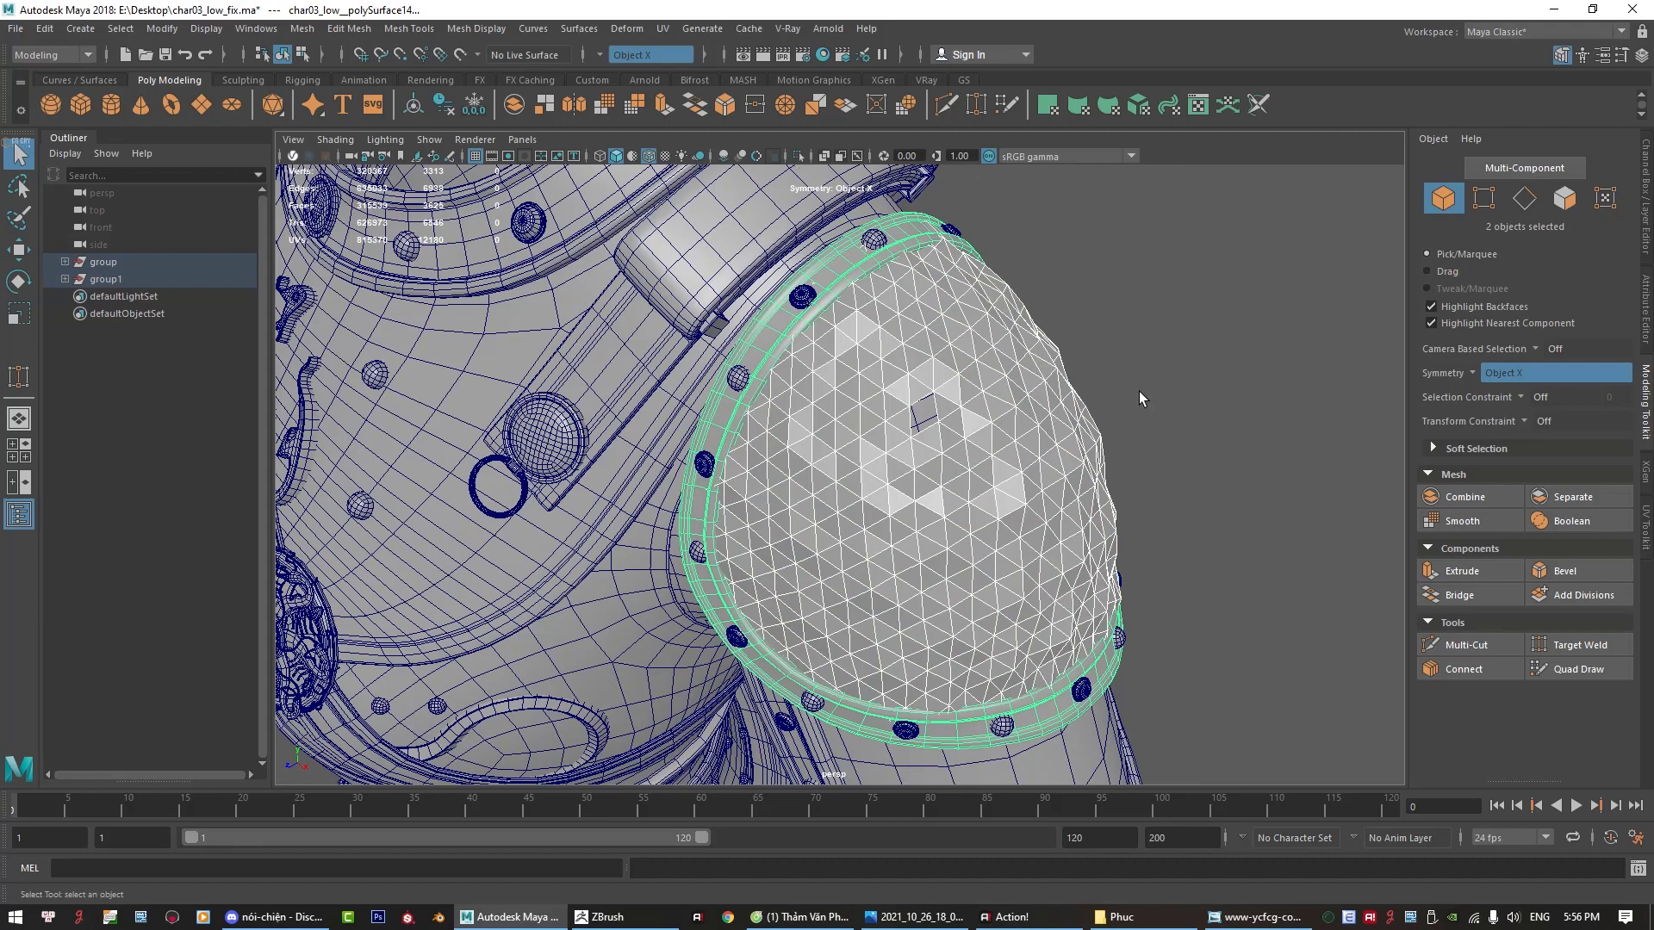
key("ctrl+z")
key("ctrl+z")
key("ctrl+z")
key("ctrl+z")
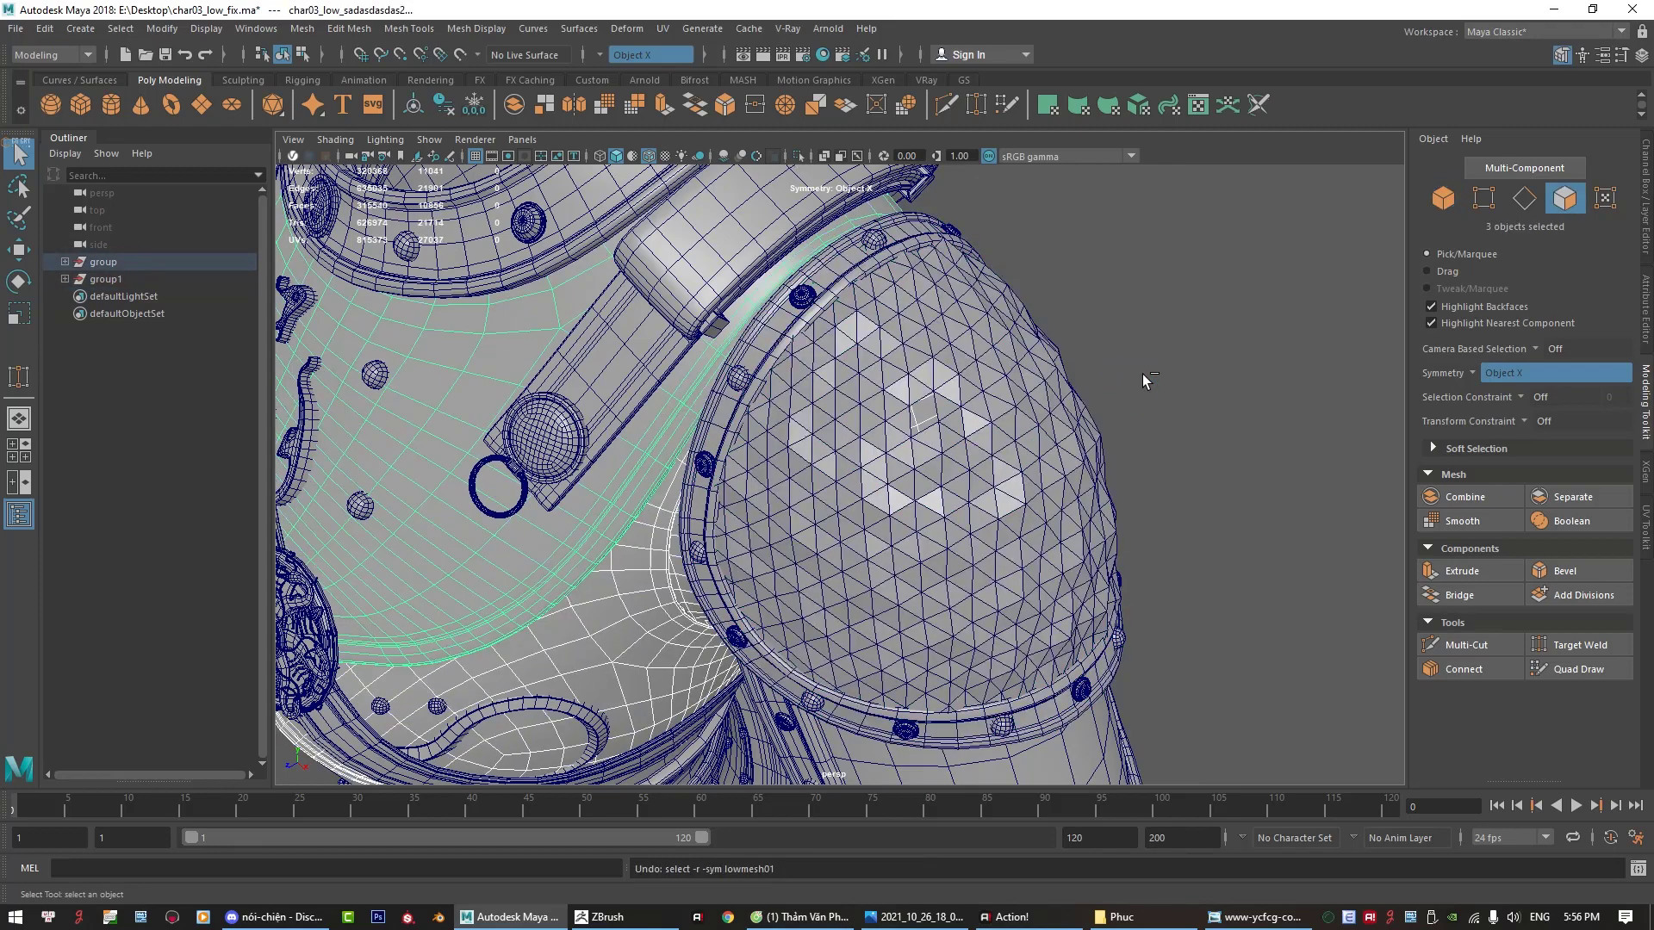
key("ctrl+z")
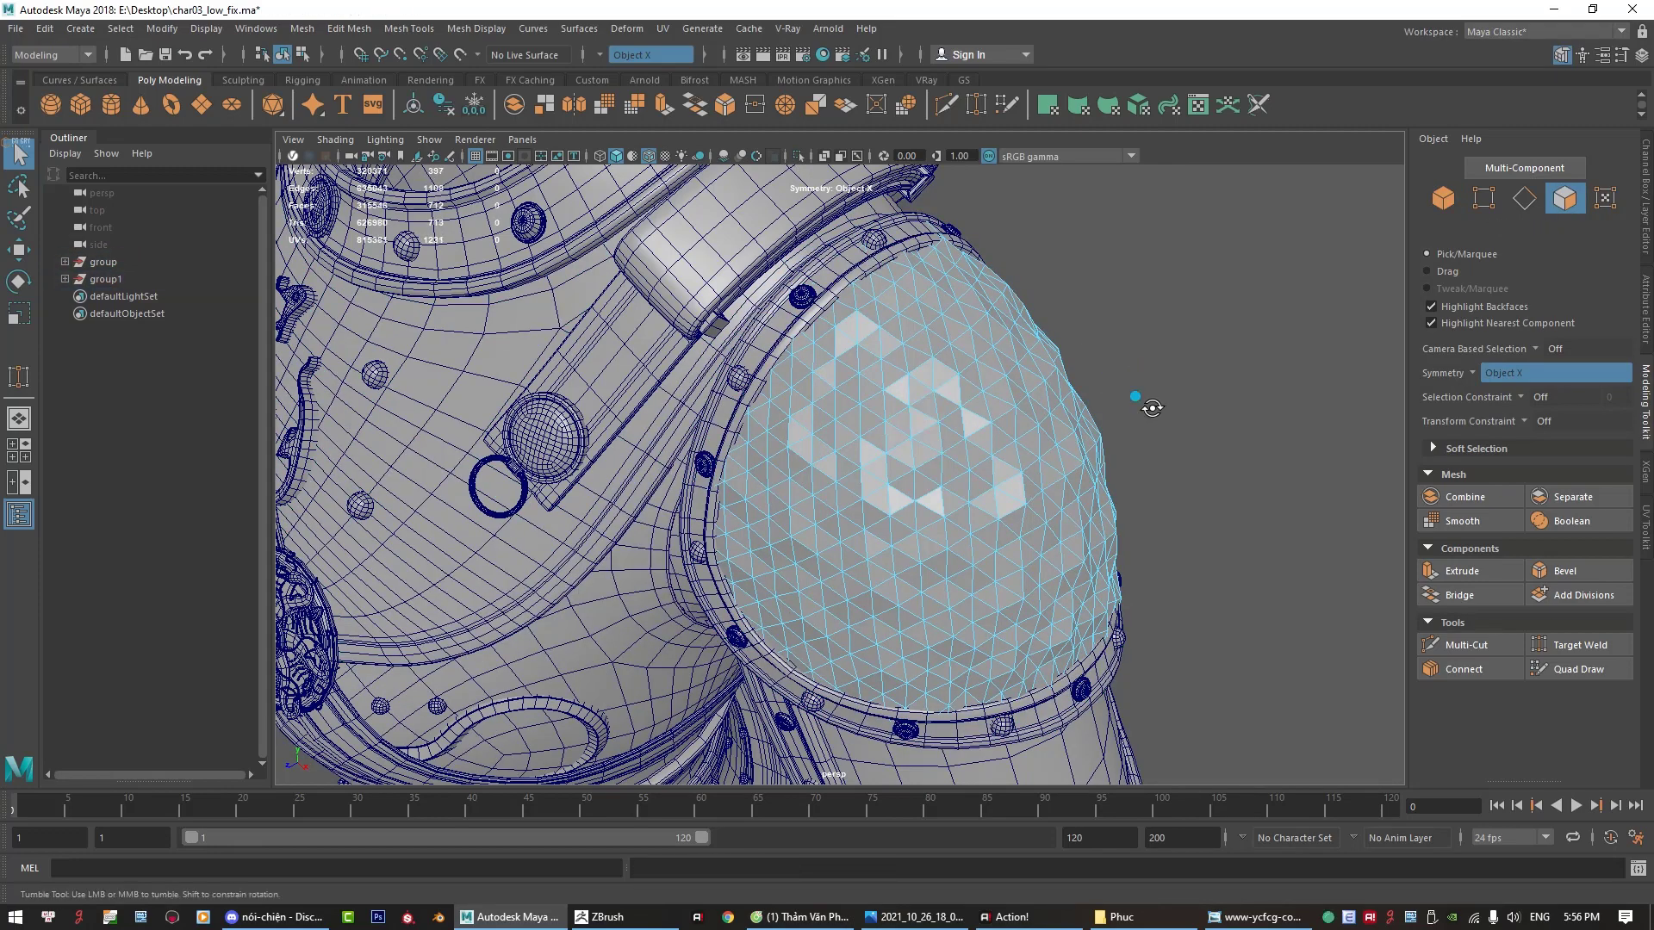
left_click_drag(1151, 407, 1155, 344, "alt")
right_click_drag(1156, 343, 1181, 321)
left_click(1025, 651, "shift")
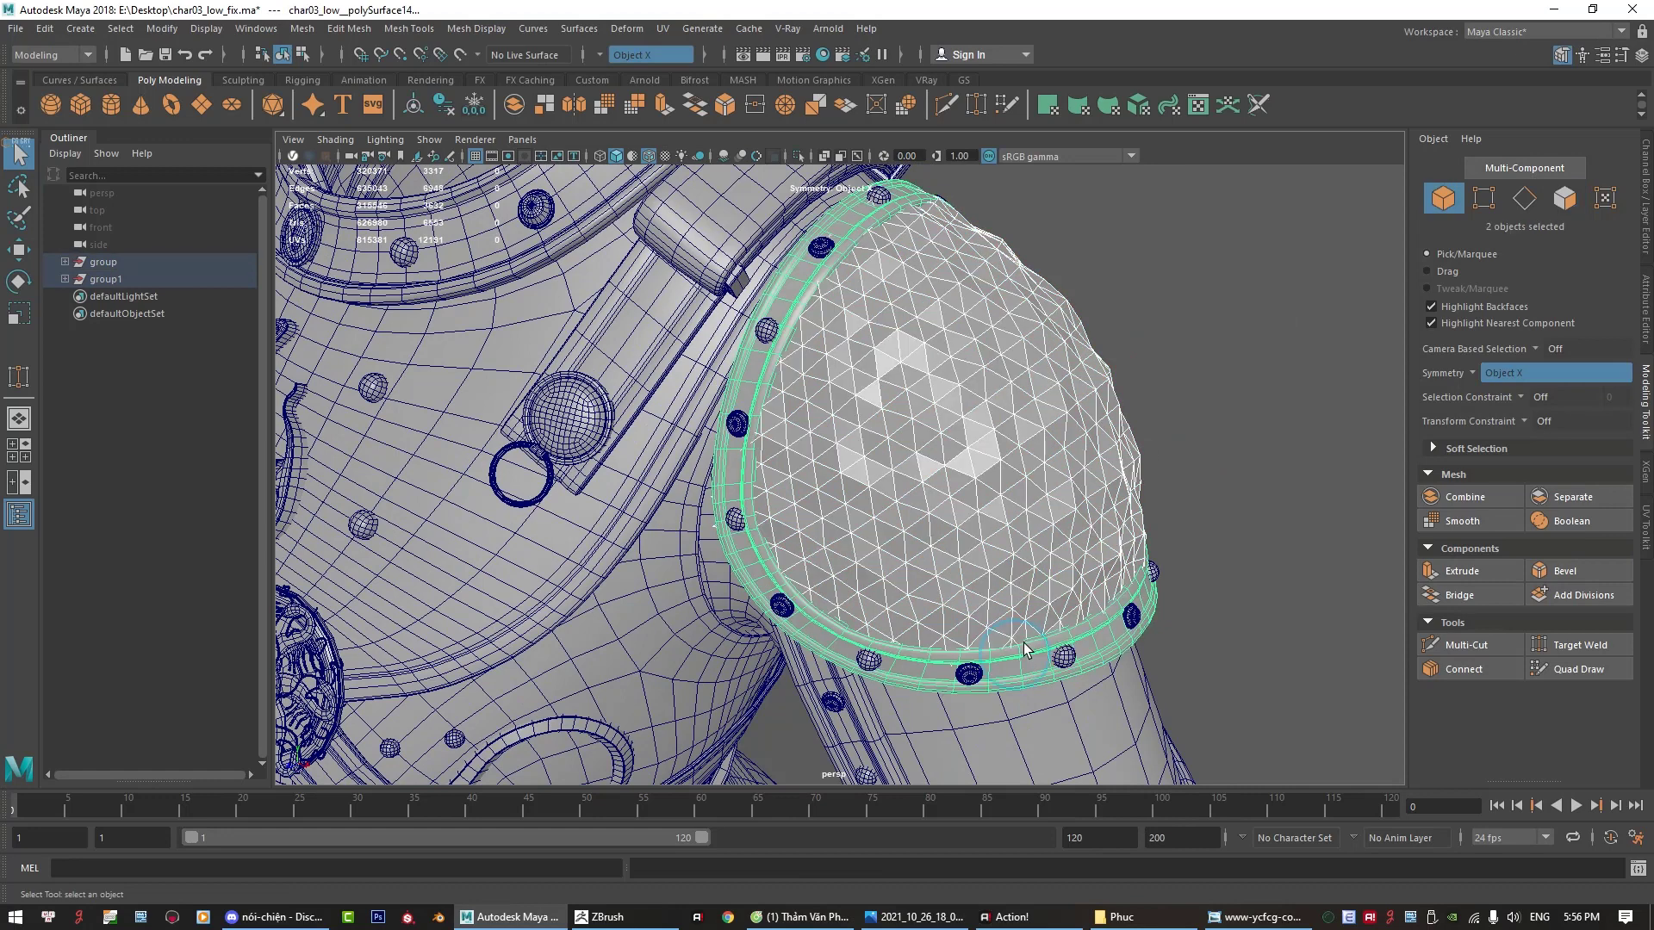
left_click(794, 160)
Step: Select the whole 707-face shoulder pad mesh in object mode
left_click_drag(1034, 303, 874, 414, "alt")
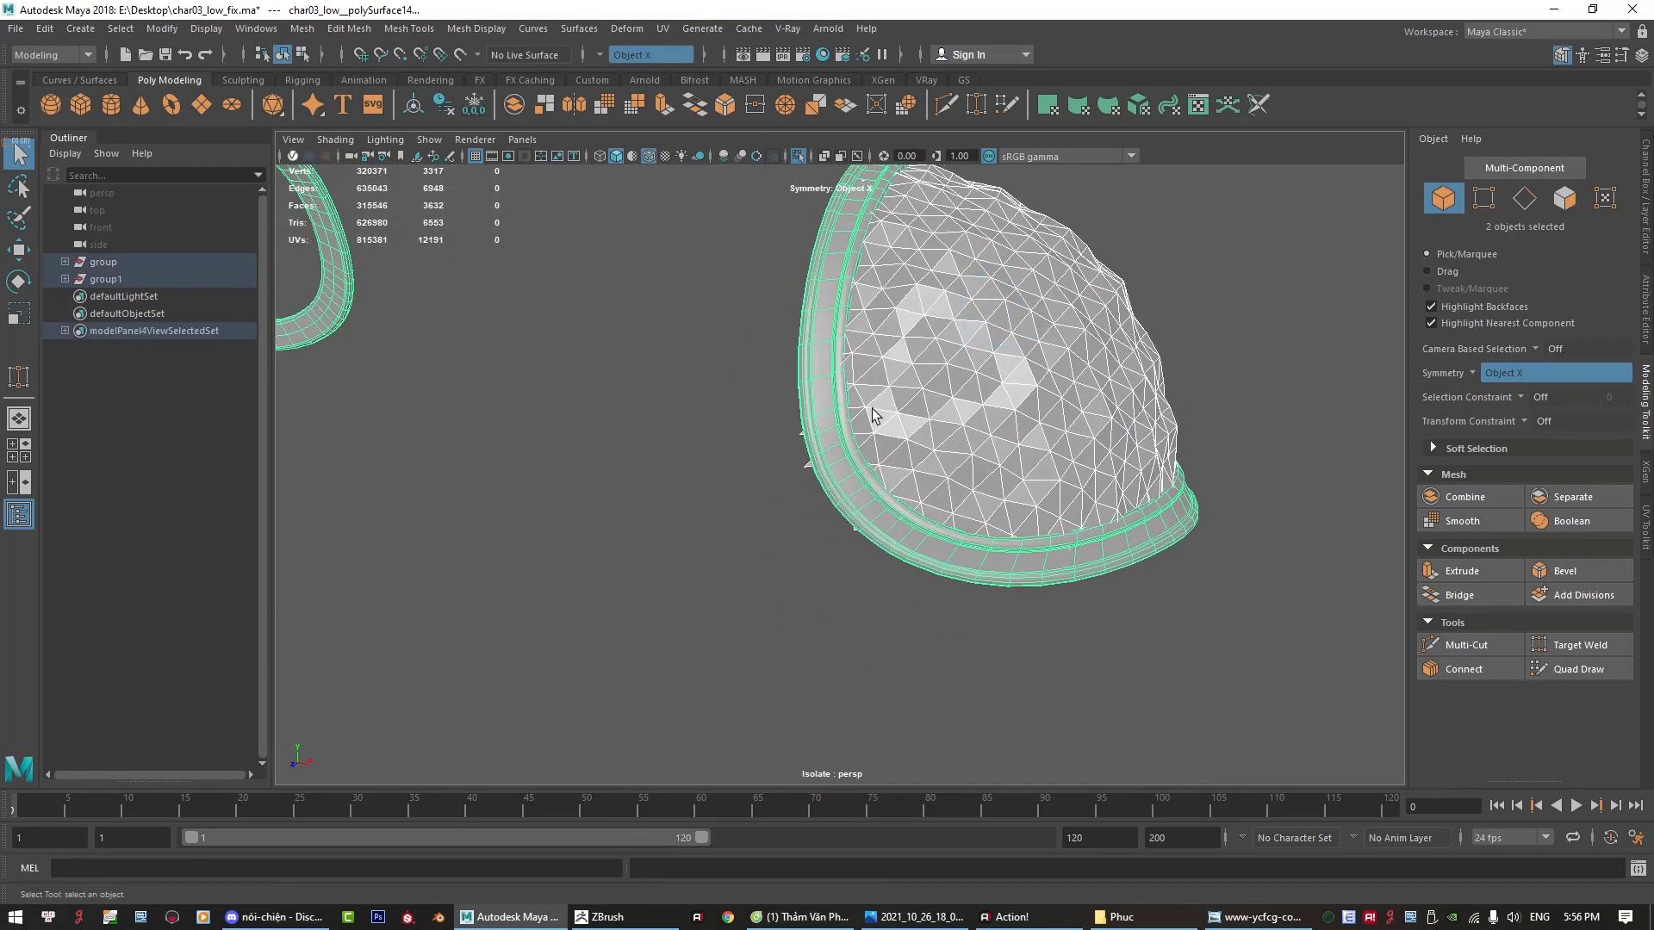
mouse_move(657, 438)
right_mouse_down()
mouse_move(600, 422)
mouse_move(656, 485)
mouse_move(741, 407)
right_mouse_up()
scroll(769, 469, "up", 2)
right_click_drag(520, 438, 521, 517)
left_click_drag(788, 461, 794, 462)
left_click_drag(816, 564, 872, 551)
mouse_move(723, 539)
left_mouse_down("alt")
mouse_move(565, 519)
mouse_move(704, 568)
mouse_move(715, 534)
mouse_move(945, 536)
mouse_move(1089, 332)
left_mouse_up("alt")
key("F8")
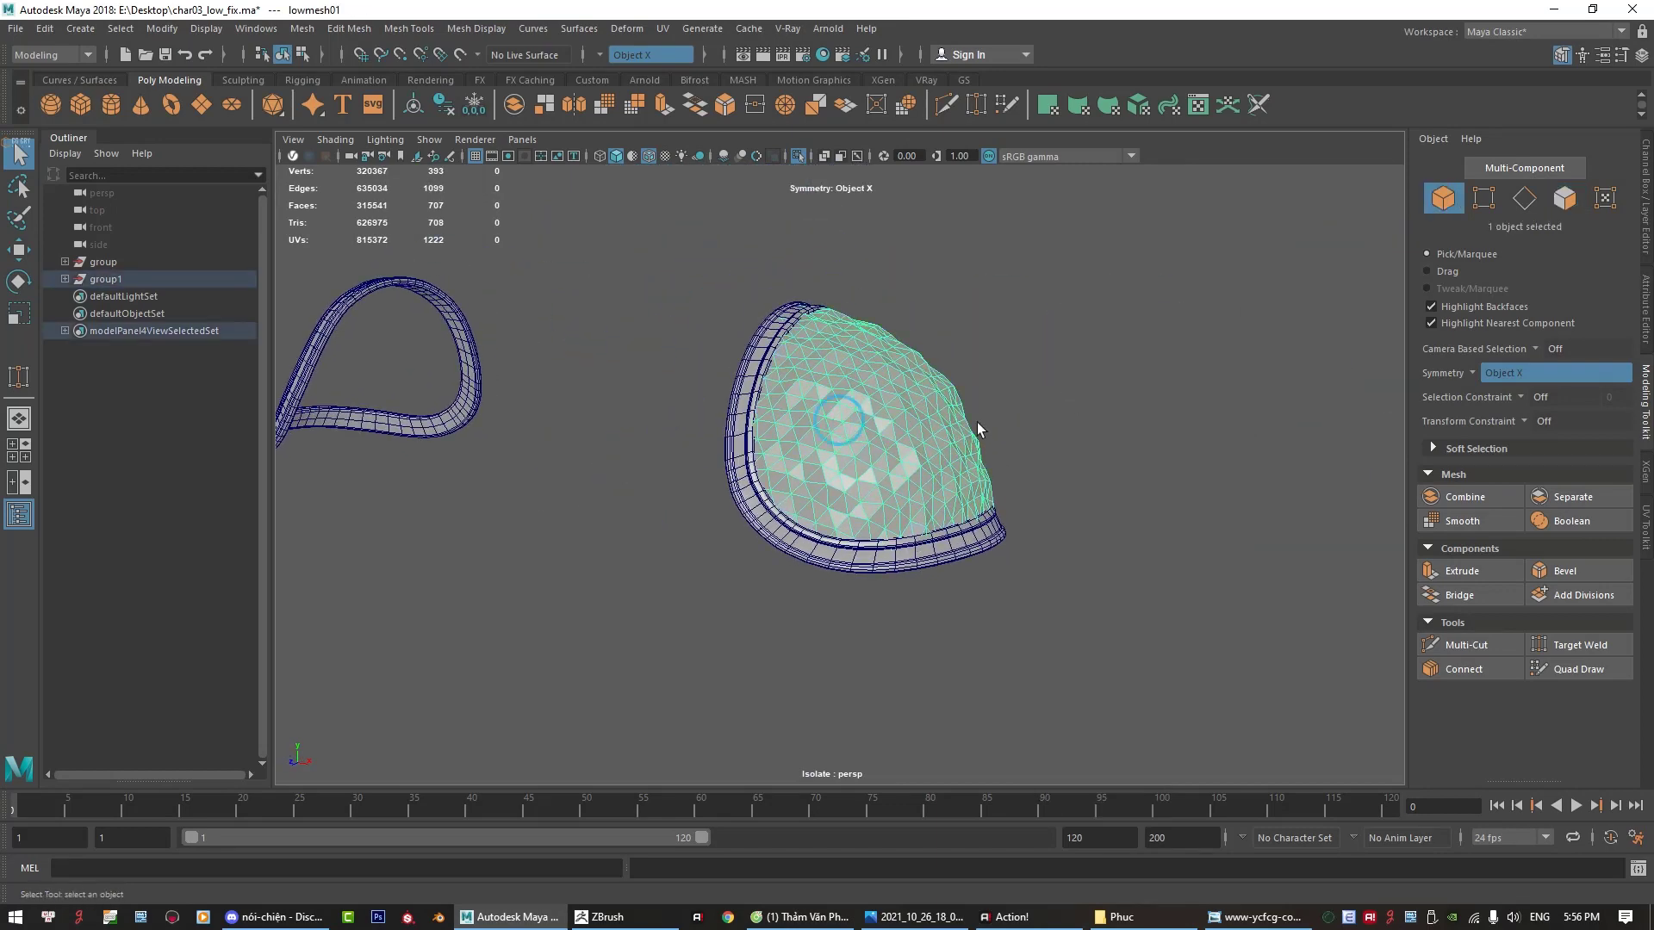
left_click_drag(982, 422, 825, 424, "alt")
Step: Open the UV Editor from a torn-off UV menu and select all 257 UV shells
left_click(662, 29)
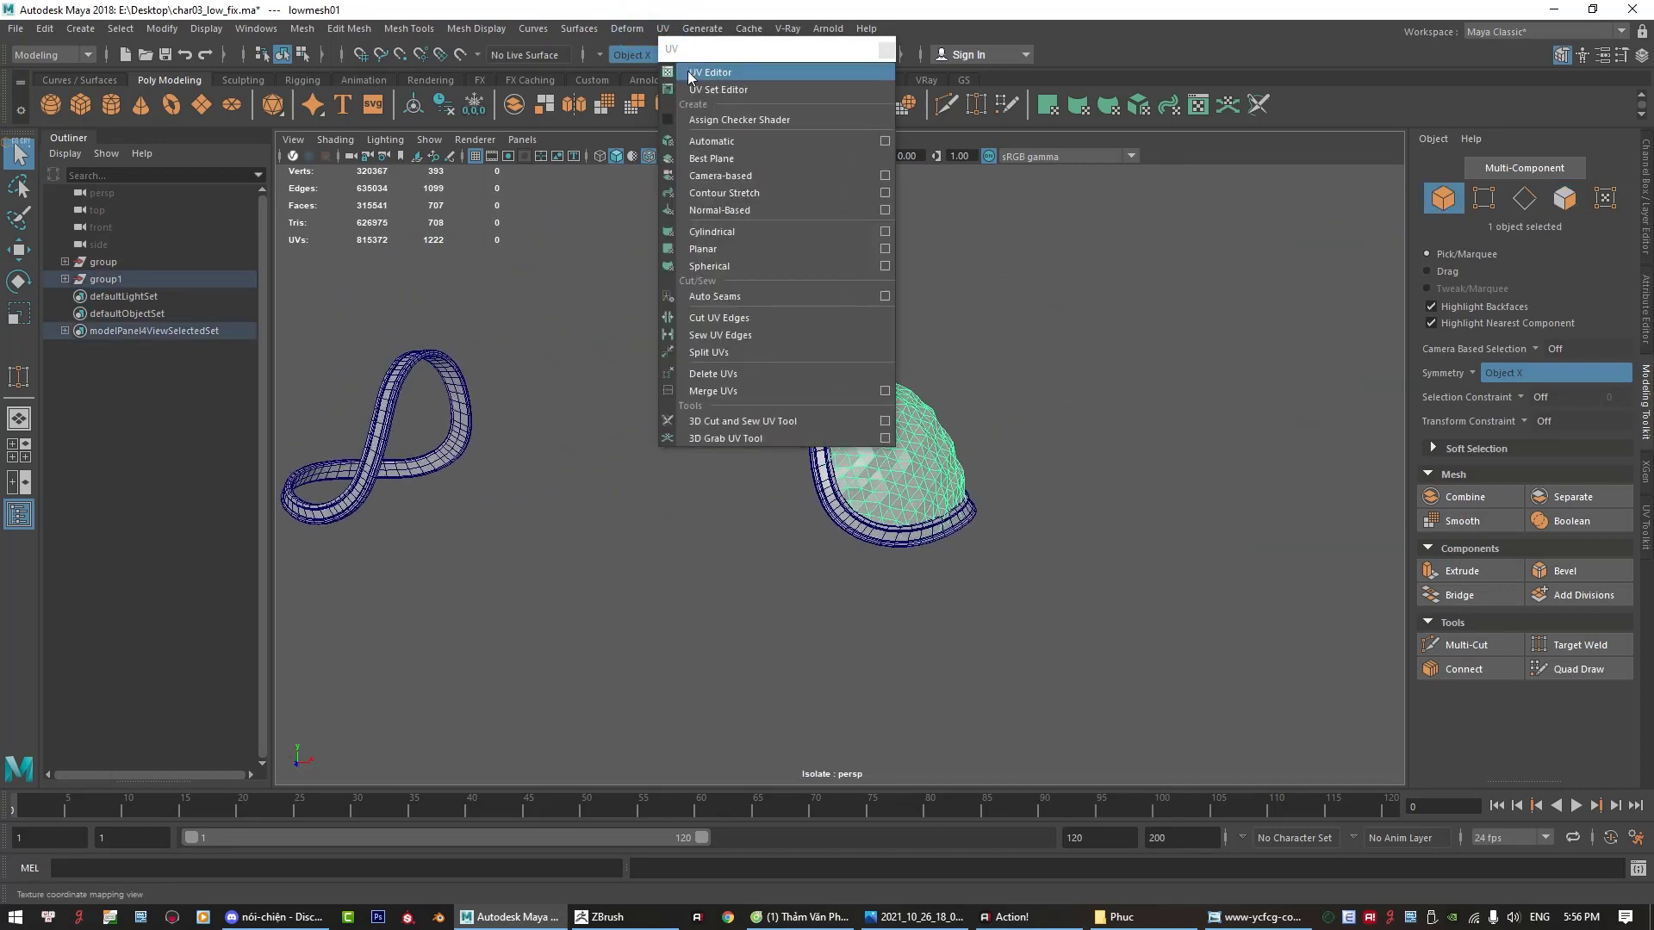
left_click(689, 40)
left_click(689, 75)
right_click_drag(427, 508, 323, 593)
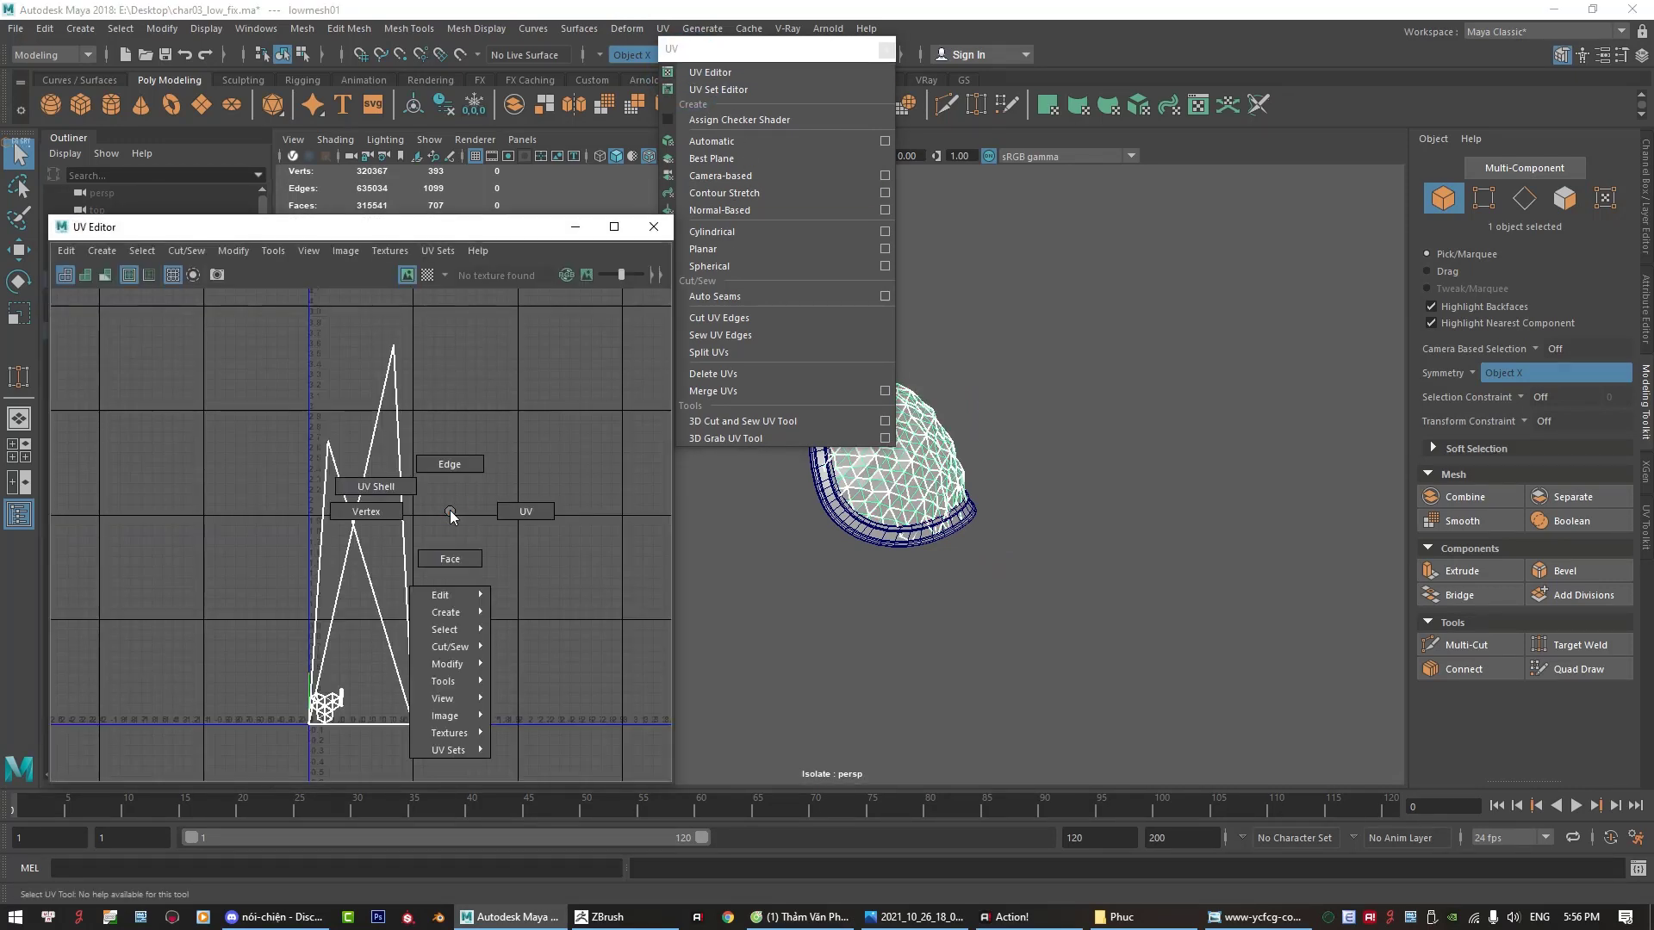
left_click_drag(190, 454, 517, 750)
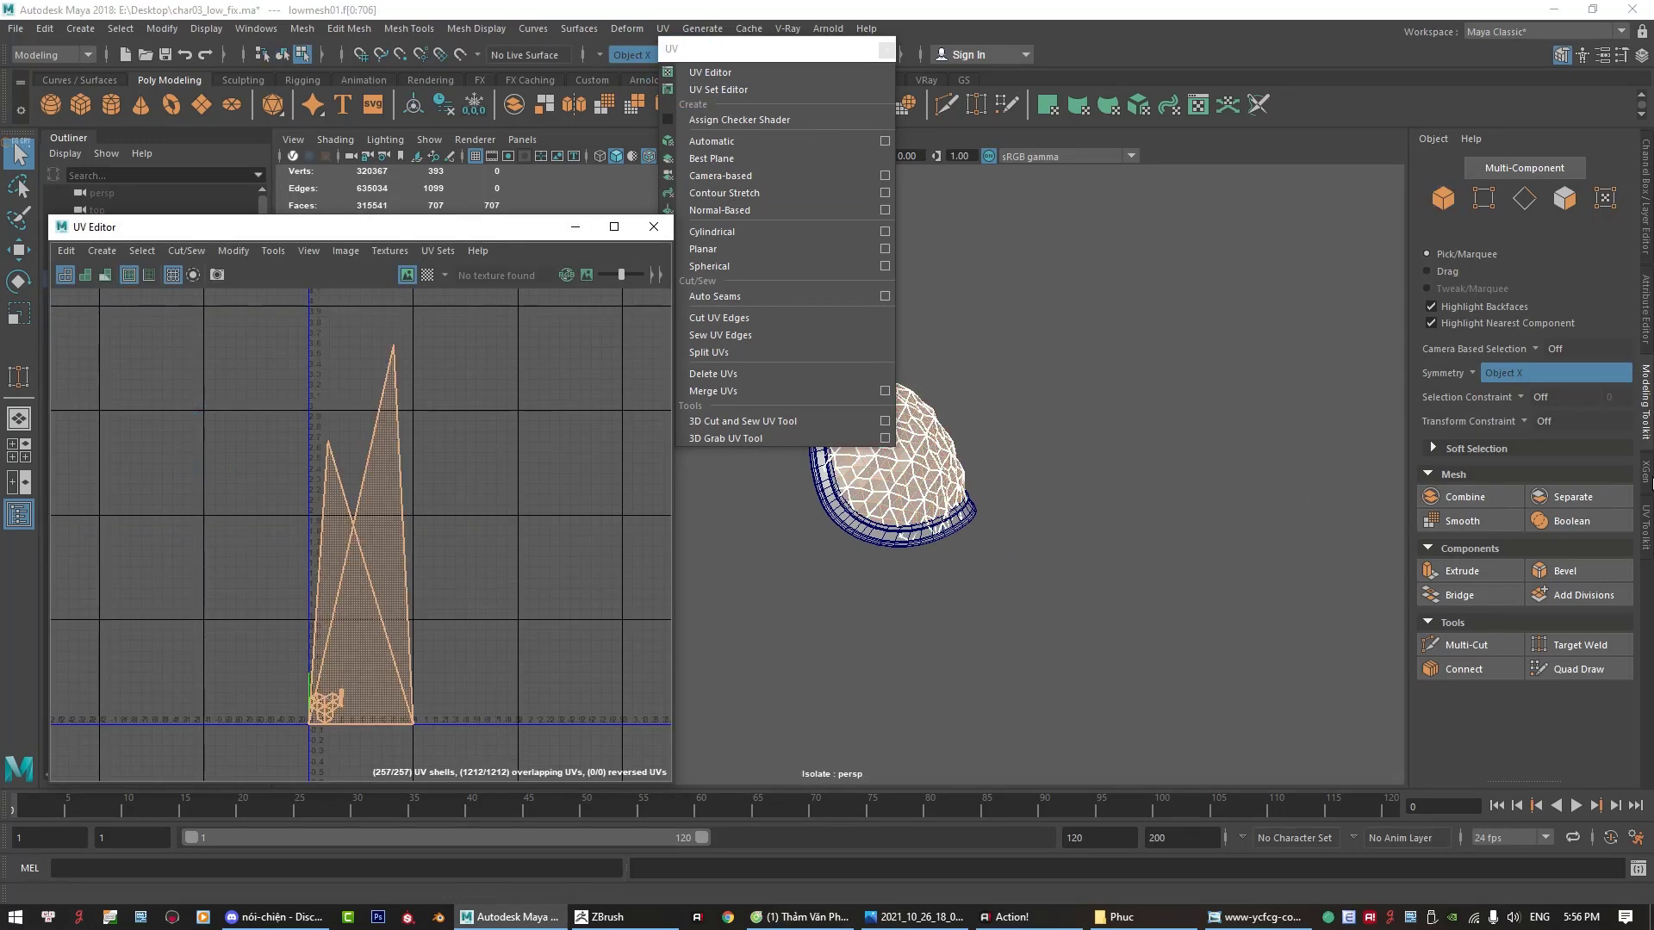
Step: Reproject the UVs camera-based, then unfold them with Always fix enabled
left_click(1646, 520)
left_click(1434, 475)
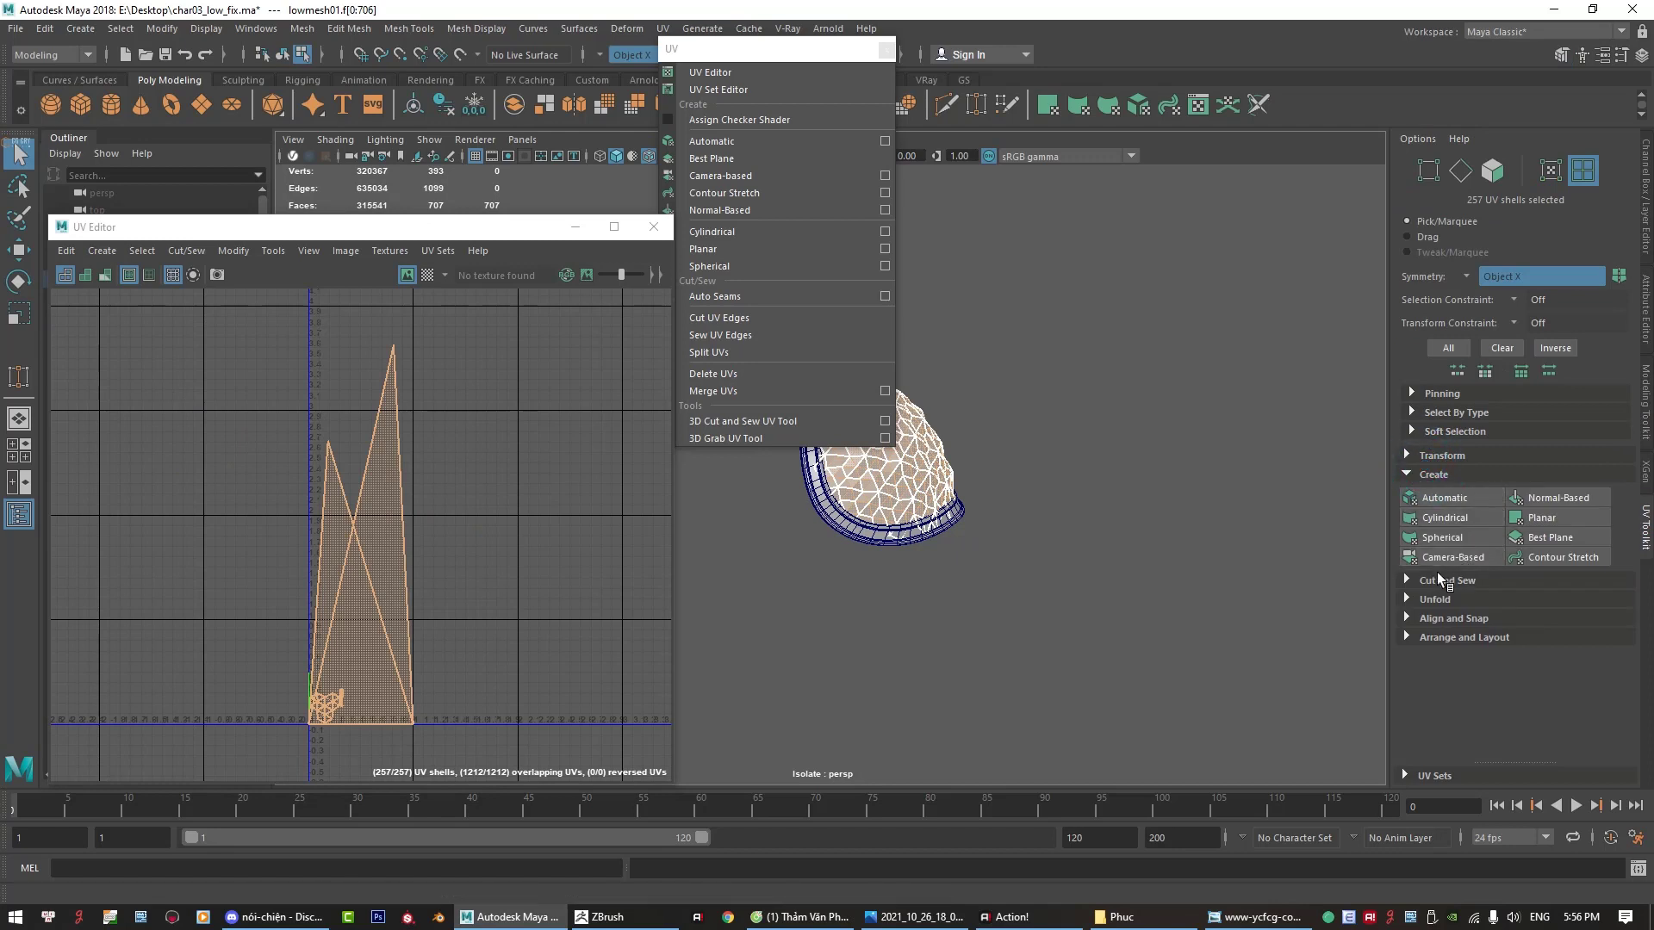
left_click(1440, 557)
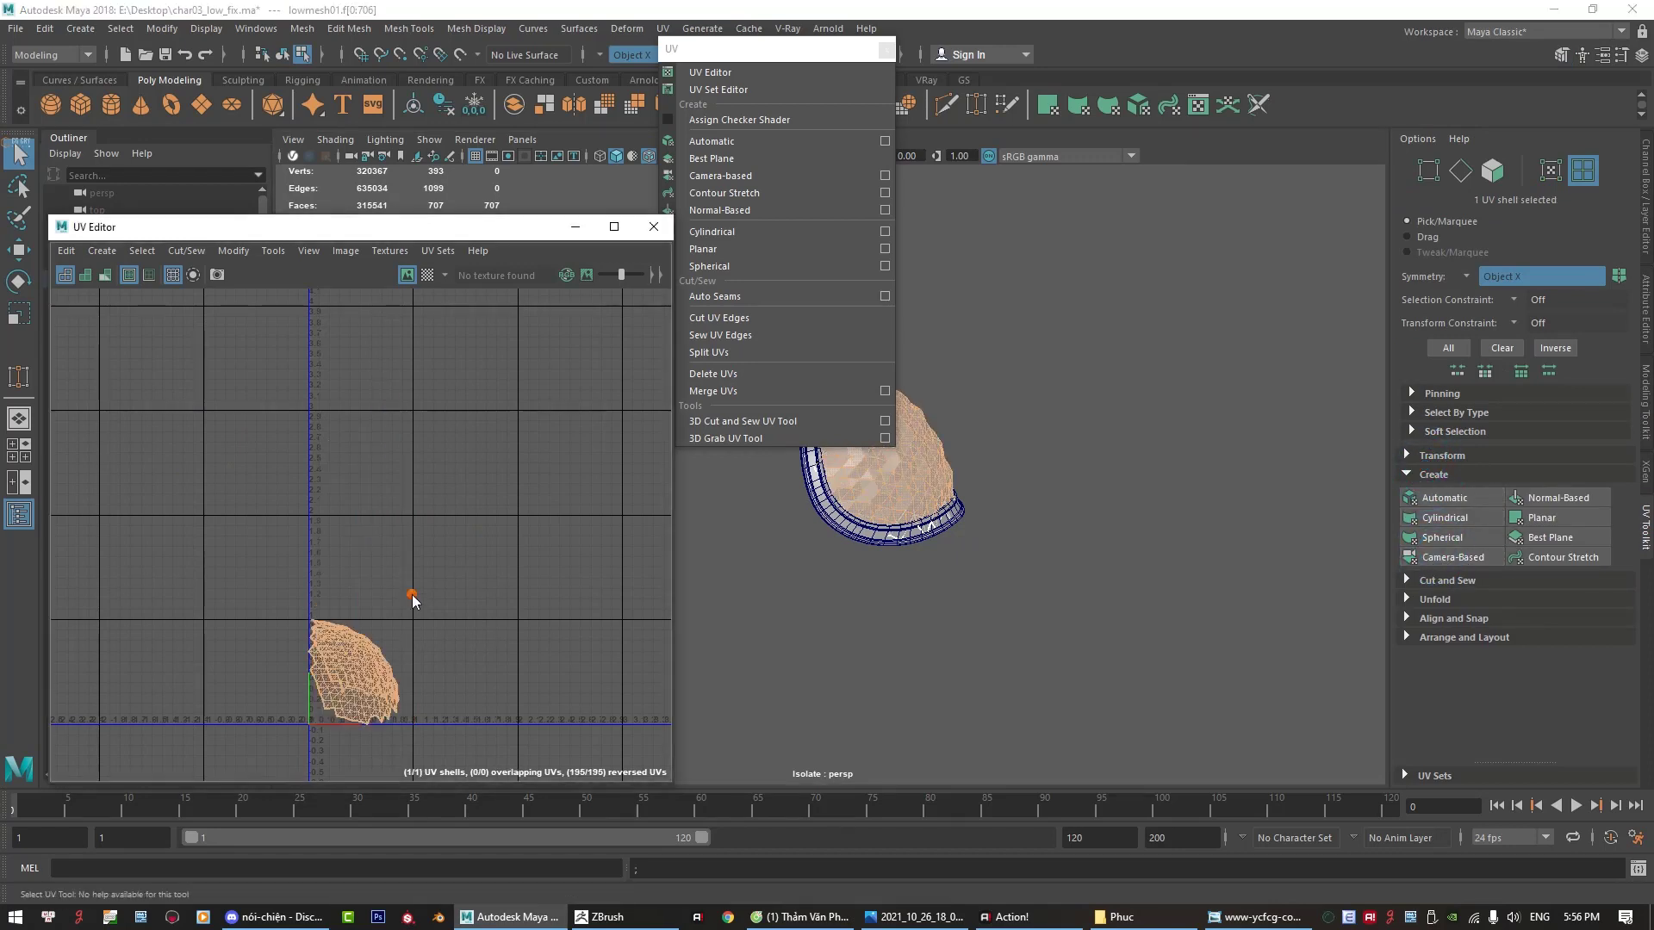
right_click_drag(411, 594, 348, 524)
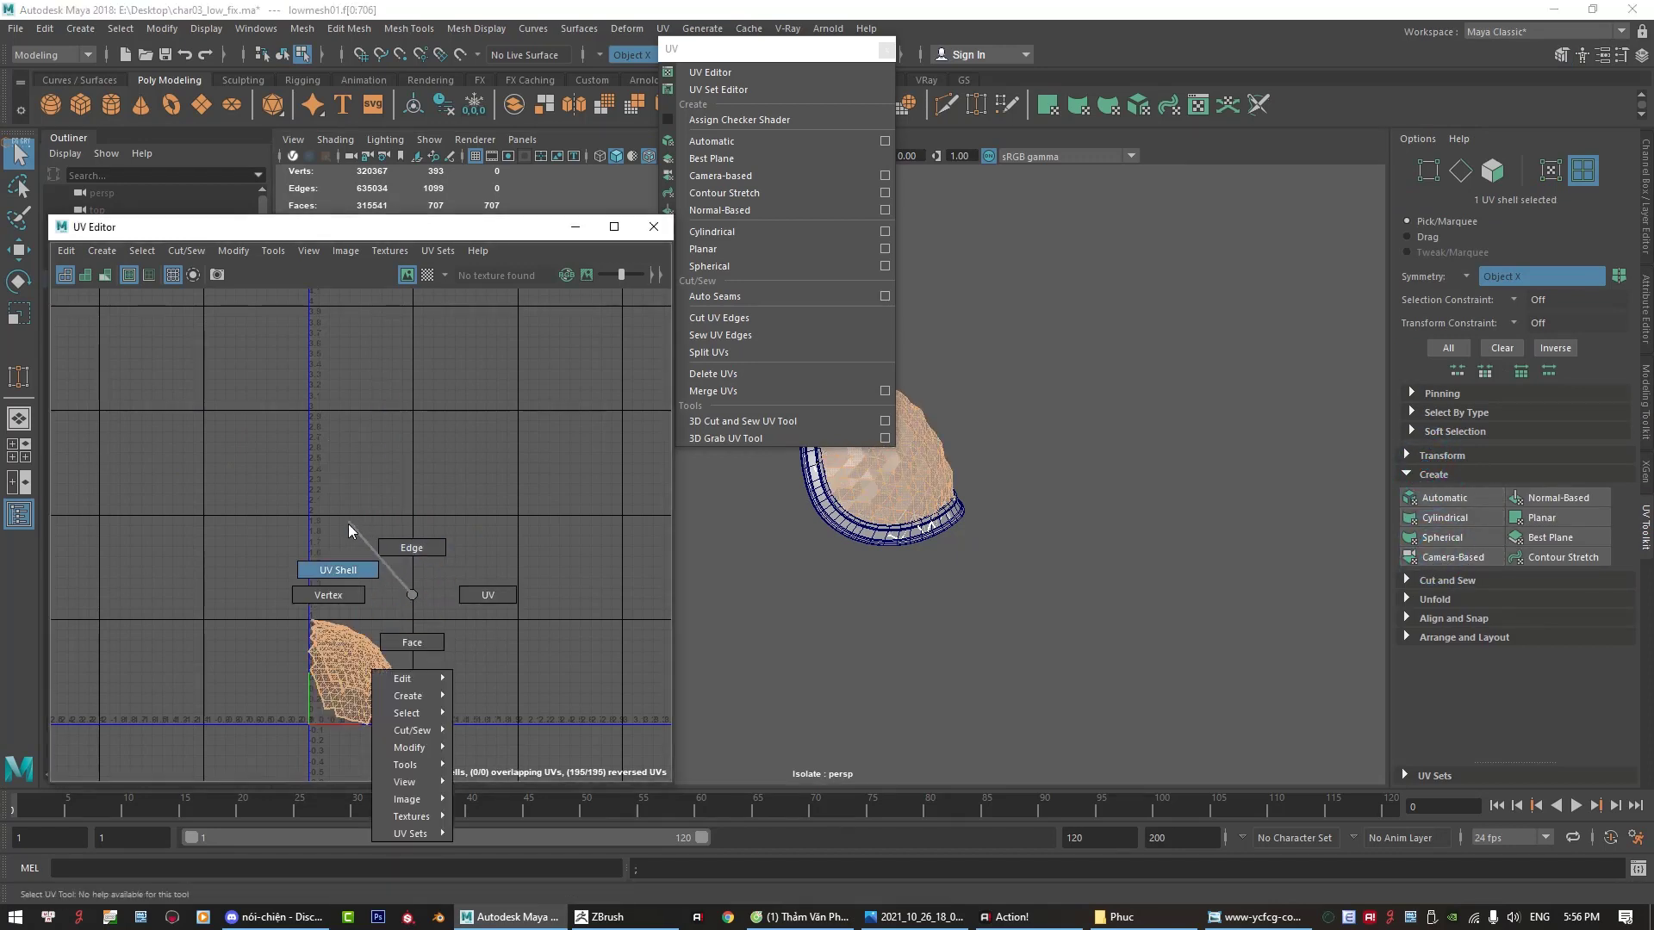
left_click(1431, 598)
left_click(1440, 646)
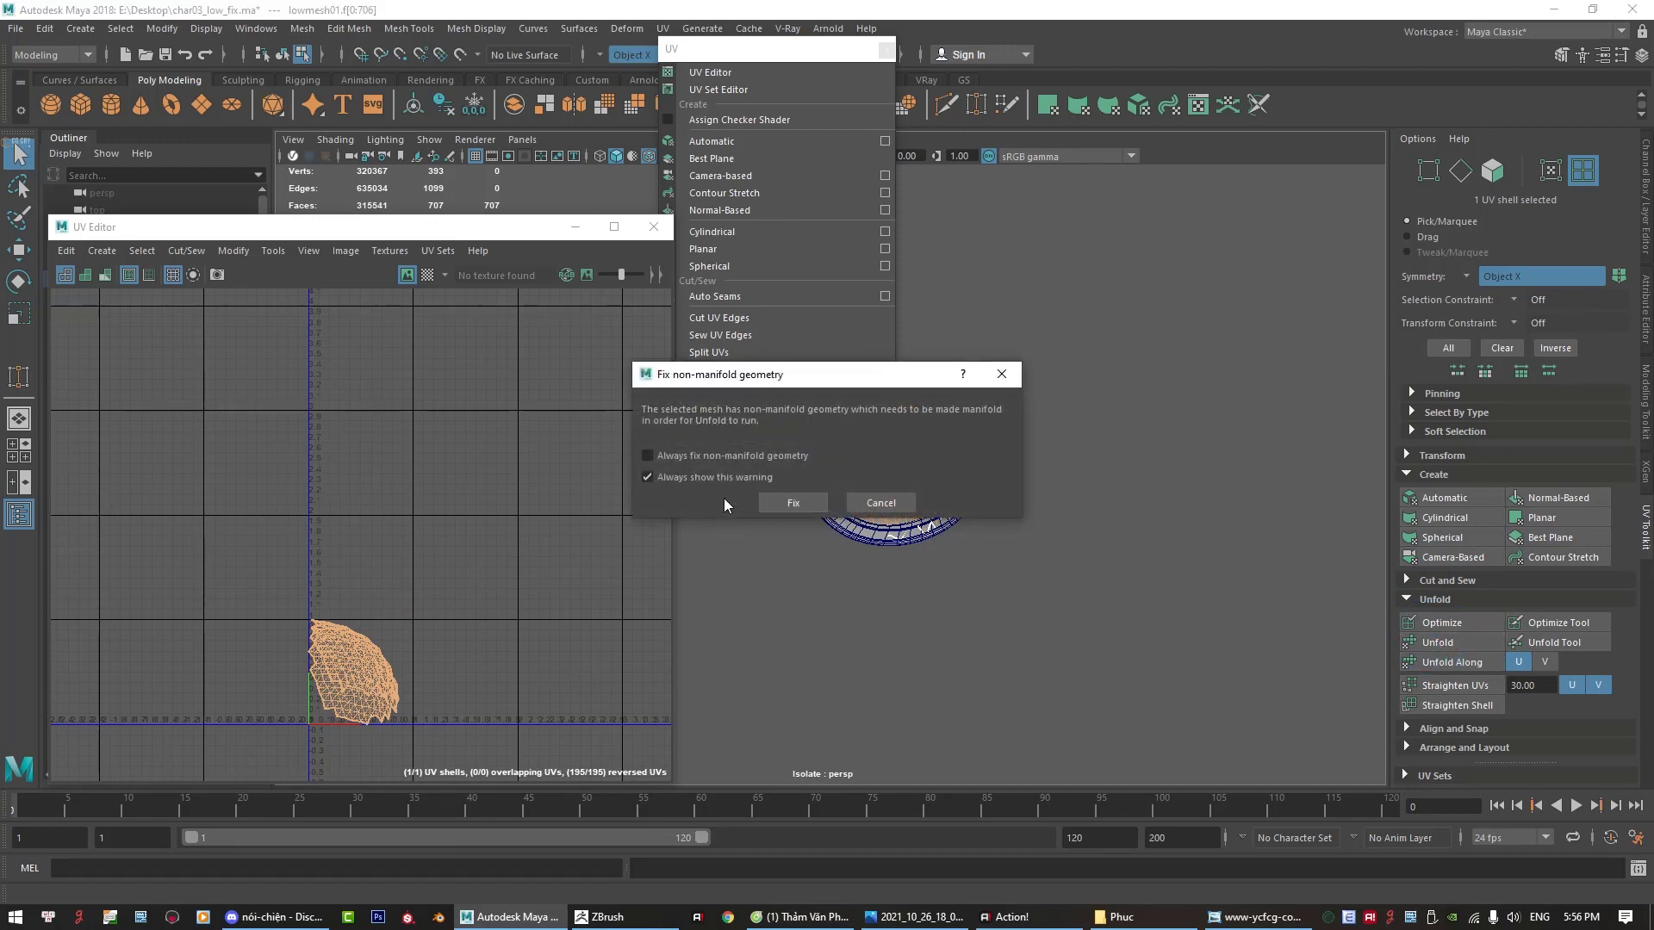
left_click(715, 455)
left_click(783, 500)
Step: Move the large unfolded shell up-left, away from the small leftover pieces
scroll(432, 644, "up", 5)
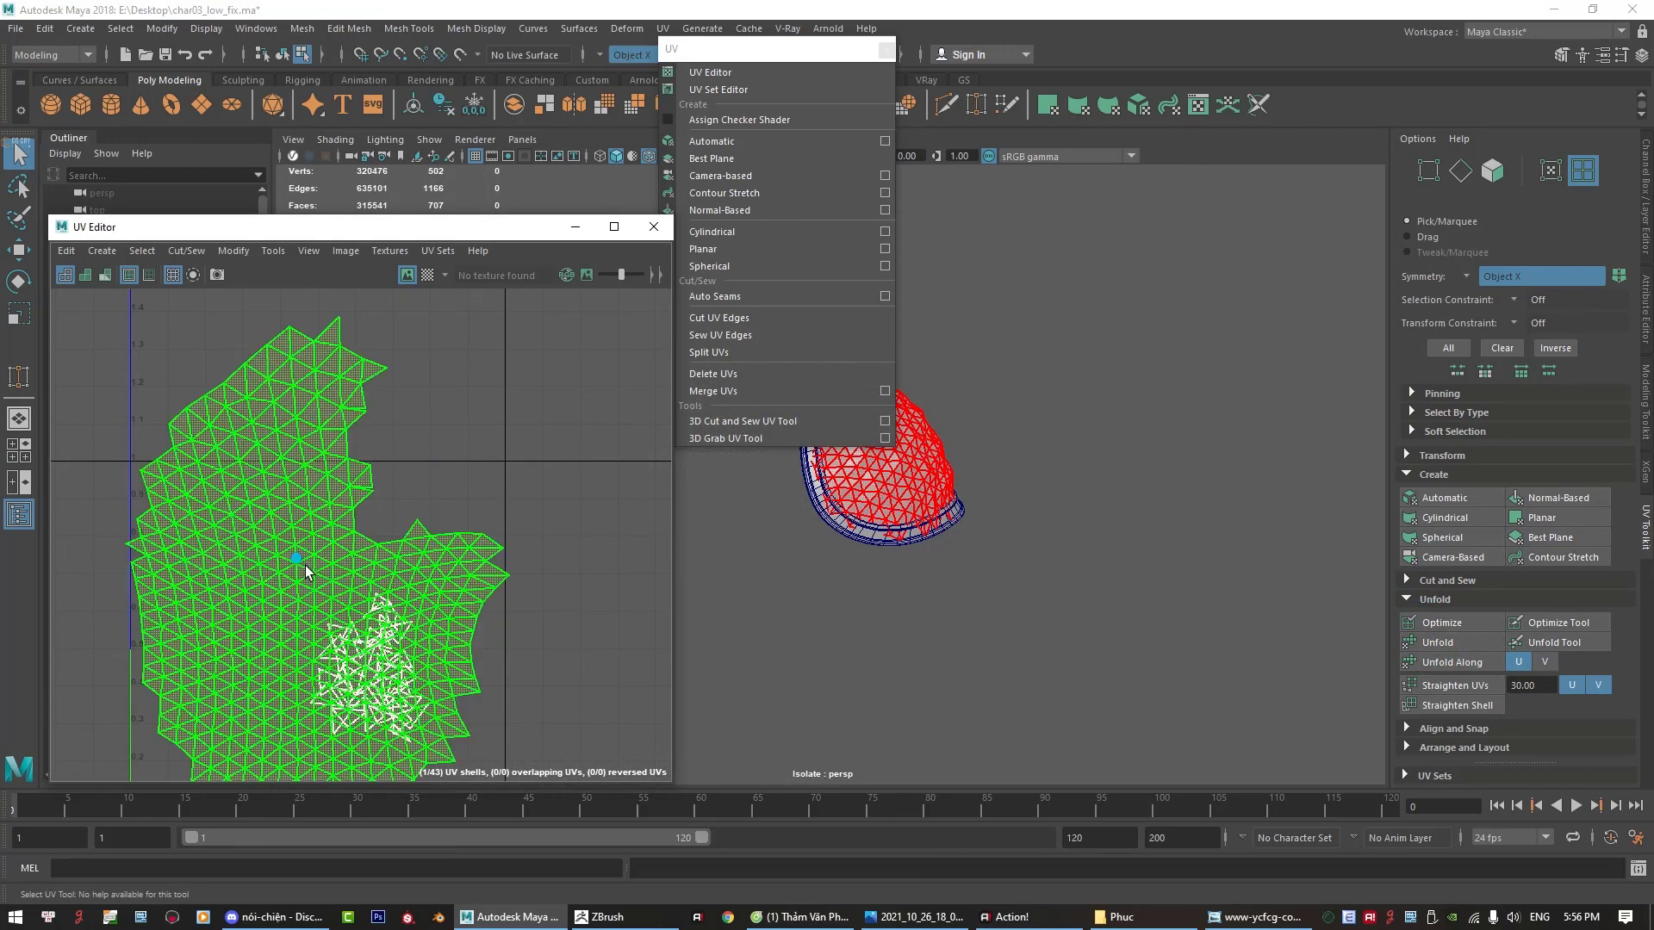
left_click(339, 528)
key("w")
left_click_drag(358, 579, 155, 435)
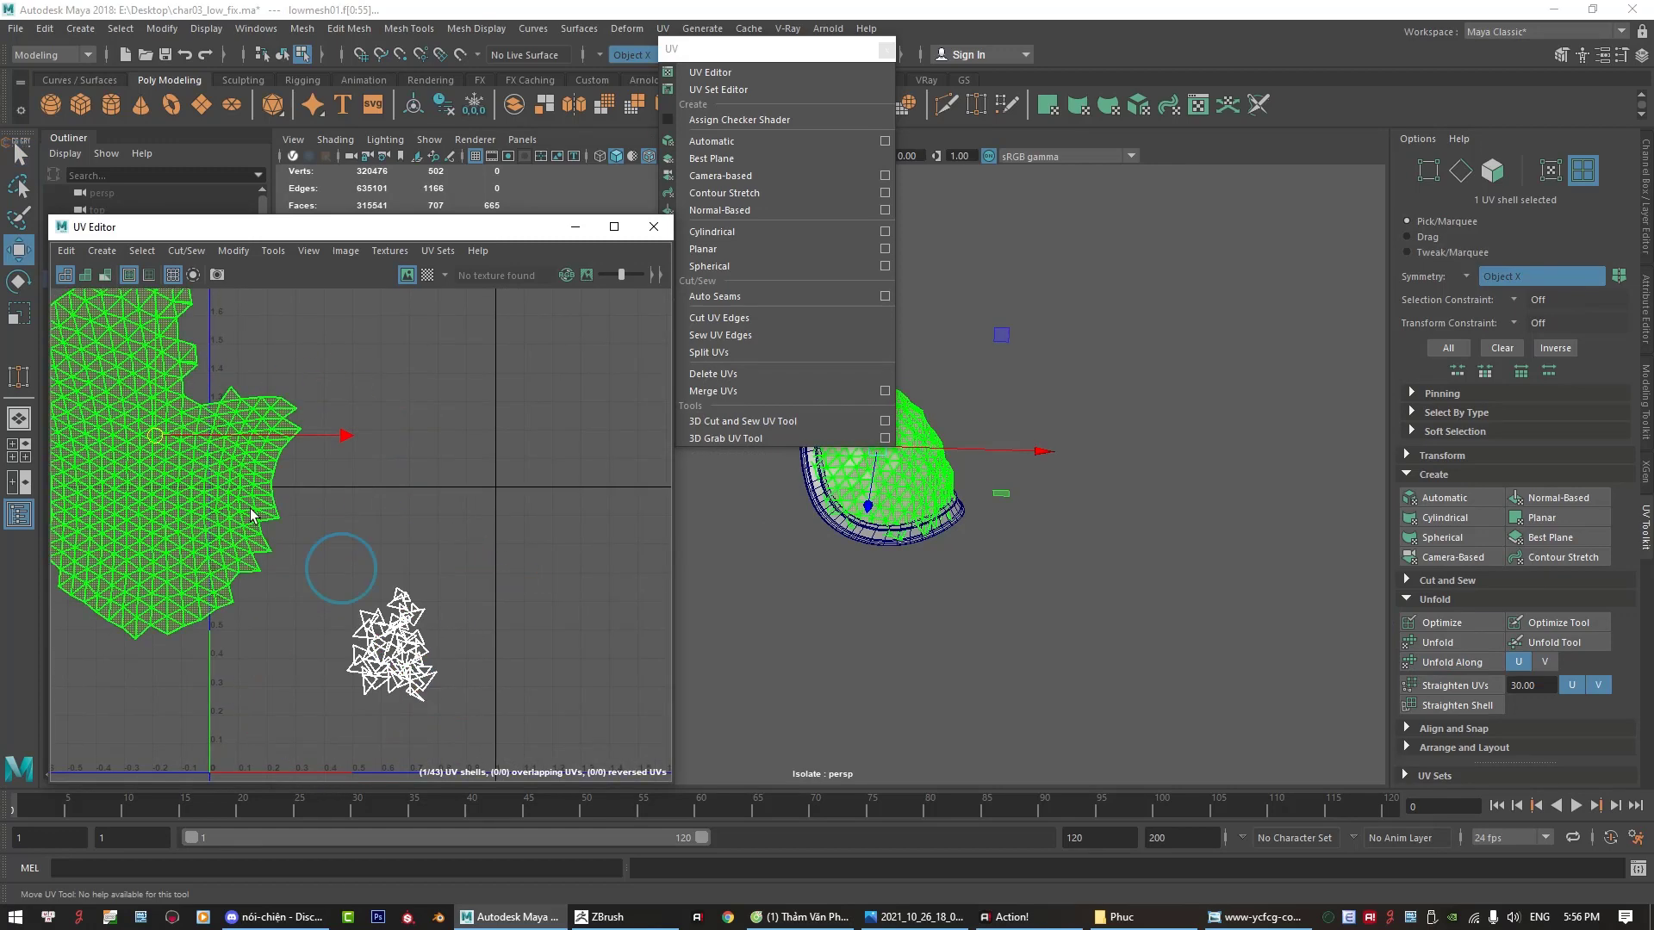
left_click_drag(336, 715, 379, 667)
mouse_move(939, 552)
left_mouse_down("alt")
mouse_move(855, 575)
mouse_move(1111, 601)
left_mouse_up("alt")
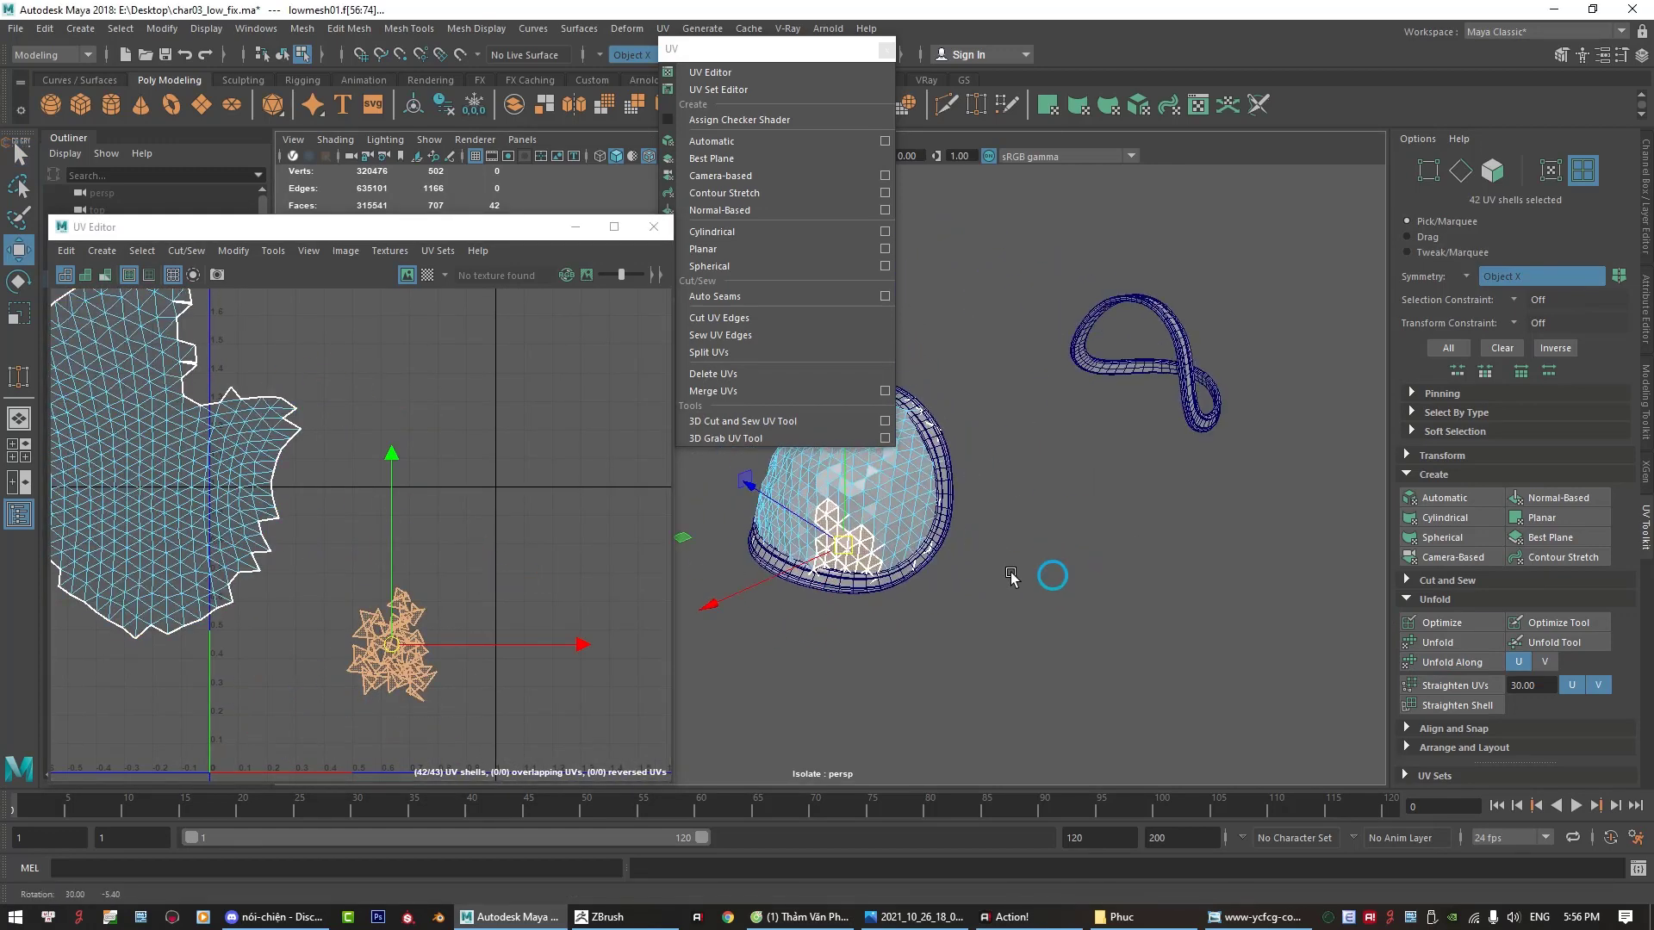
Step: Reselect the shoulder pad mesh and set UV Editor selection to faces
left_click(1042, 637)
left_click_drag(1019, 634, 1120, 516, "alt")
right_click_drag(1017, 517, 1025, 414)
left_click(1202, 488)
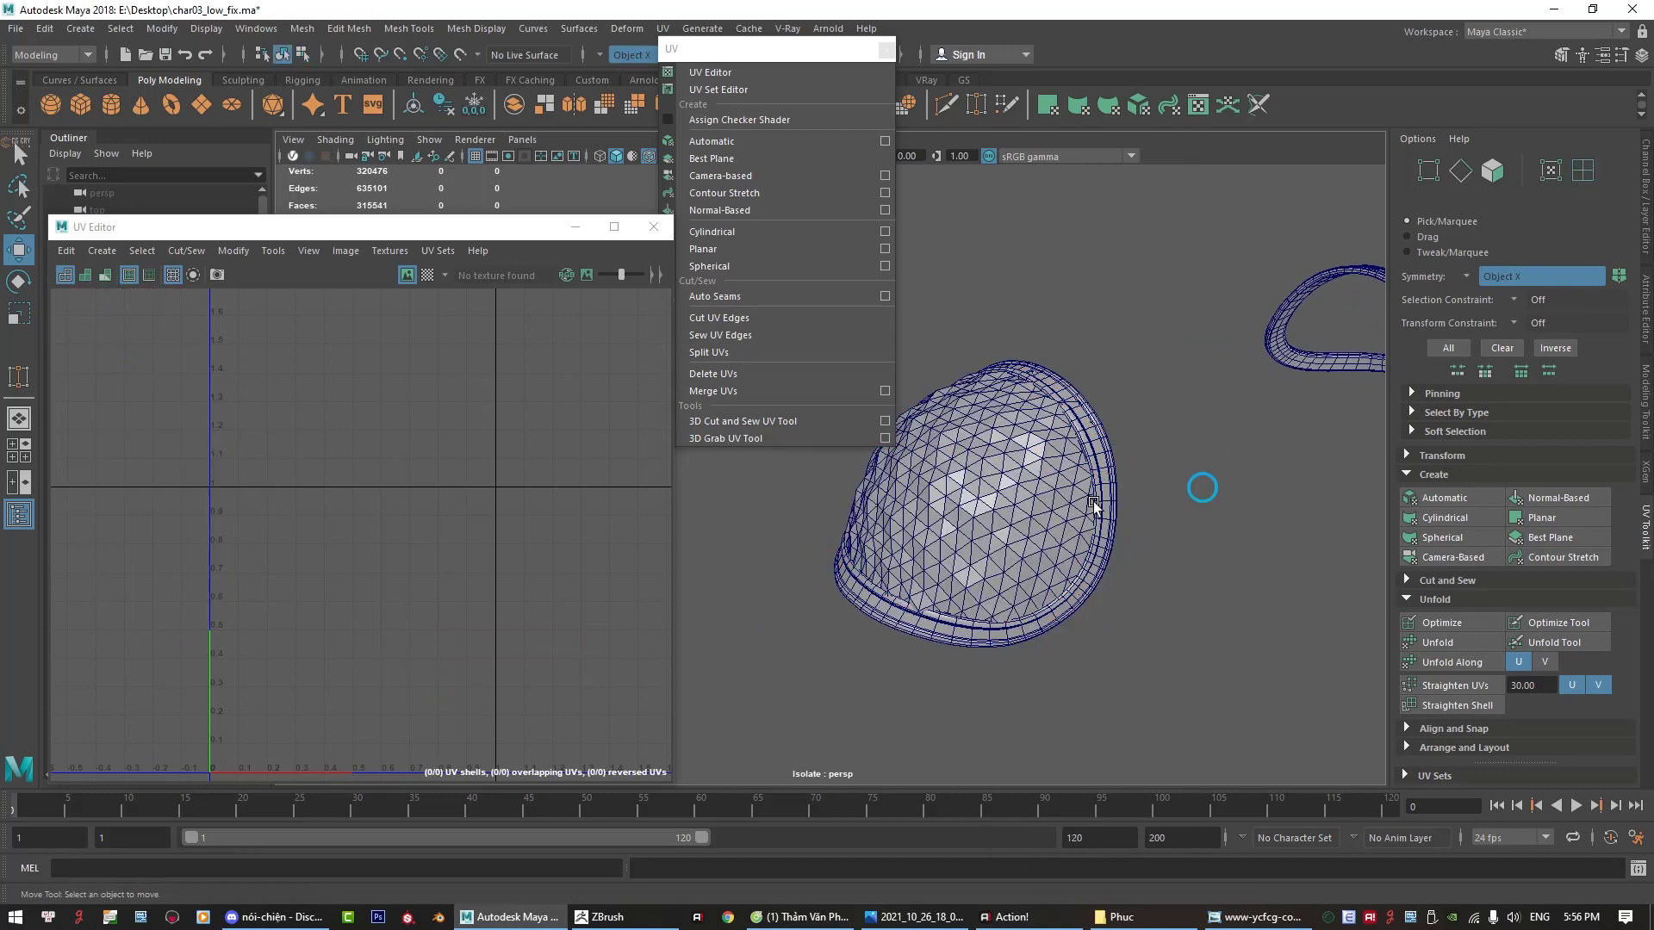
left_click(1094, 503)
right_click(371, 503)
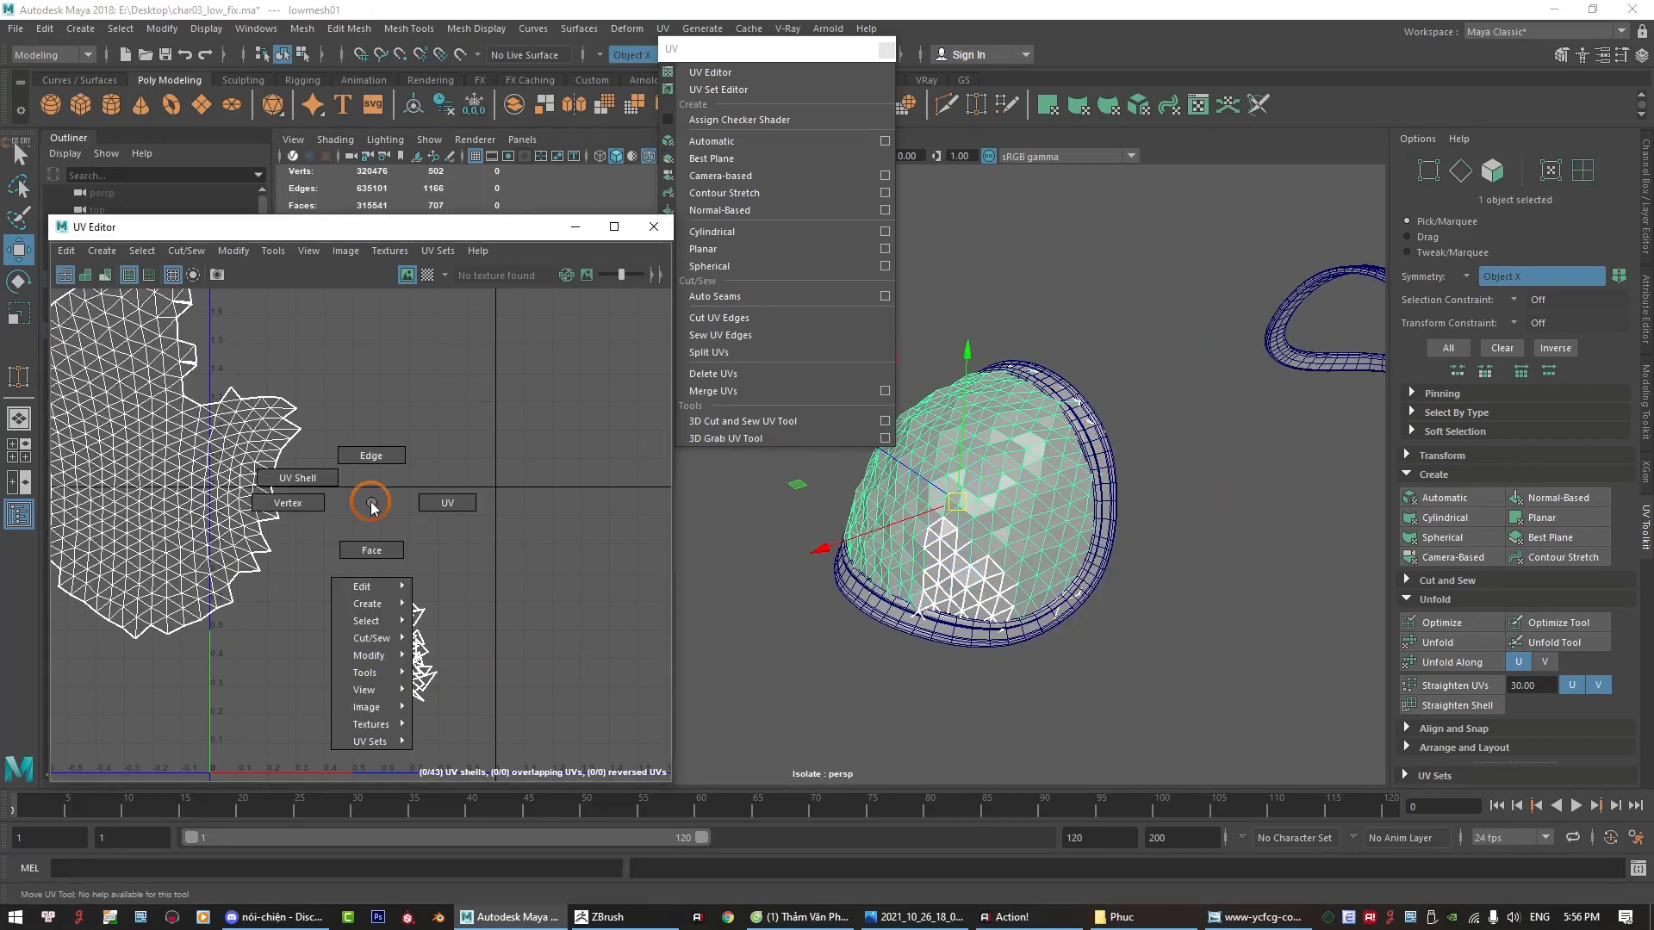
left_click(360, 549)
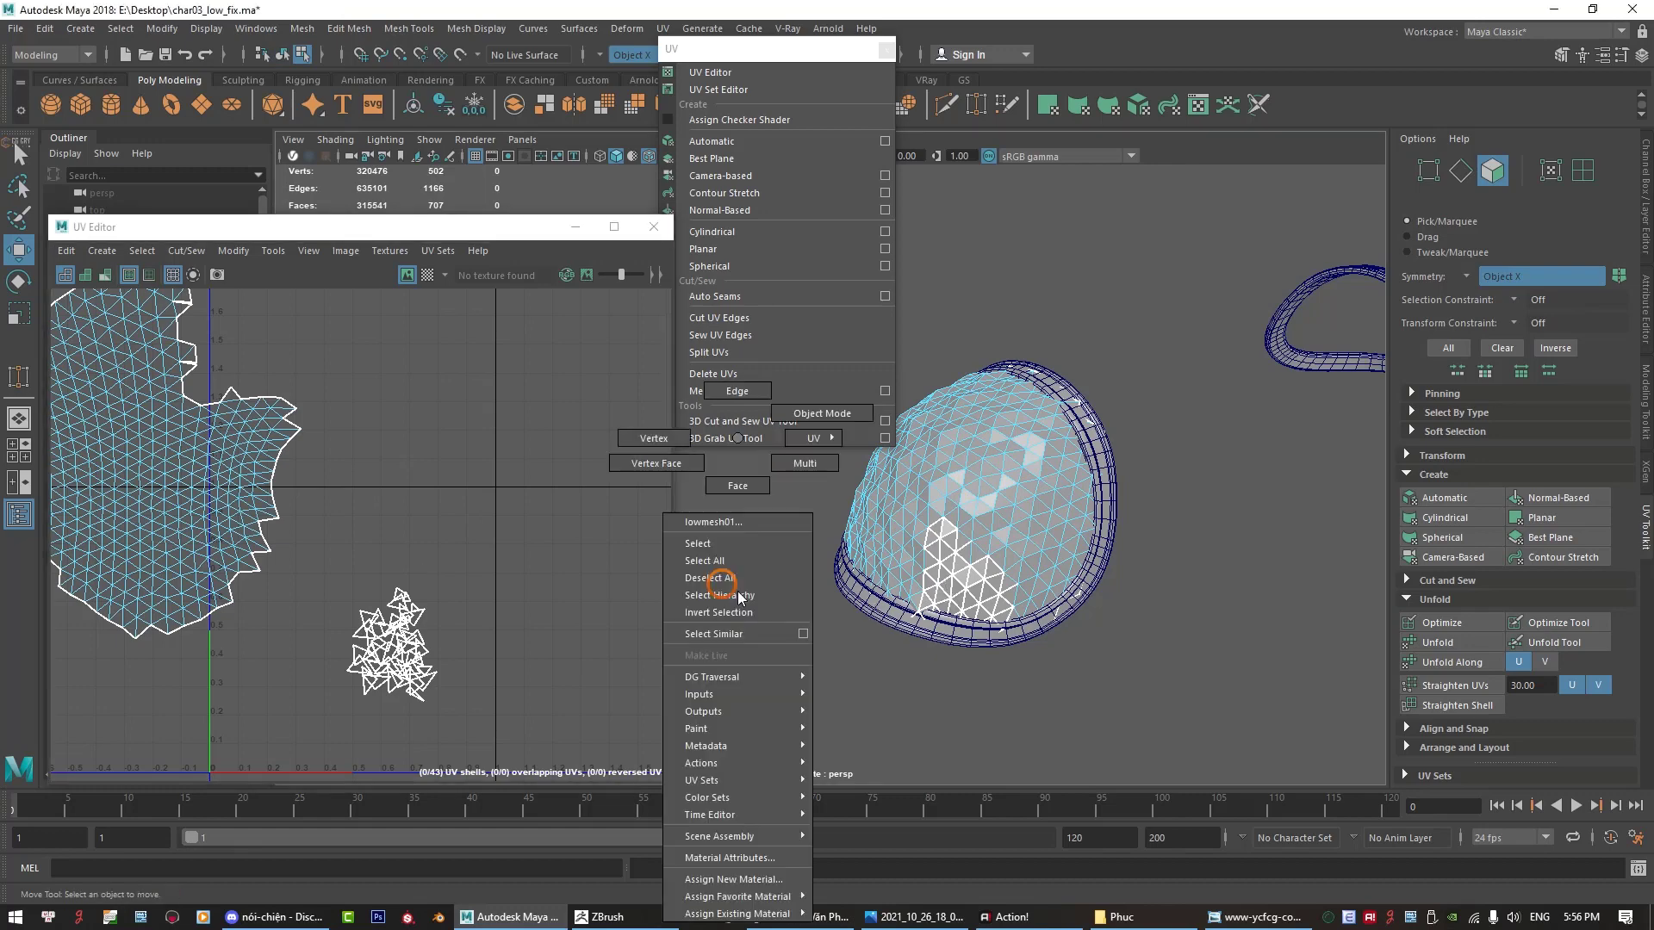
right_click_drag(912, 577, 808, 418)
Step: Close the floating UV editor and isolate lowmesh01 on its own in the viewport
left_click(845, 390)
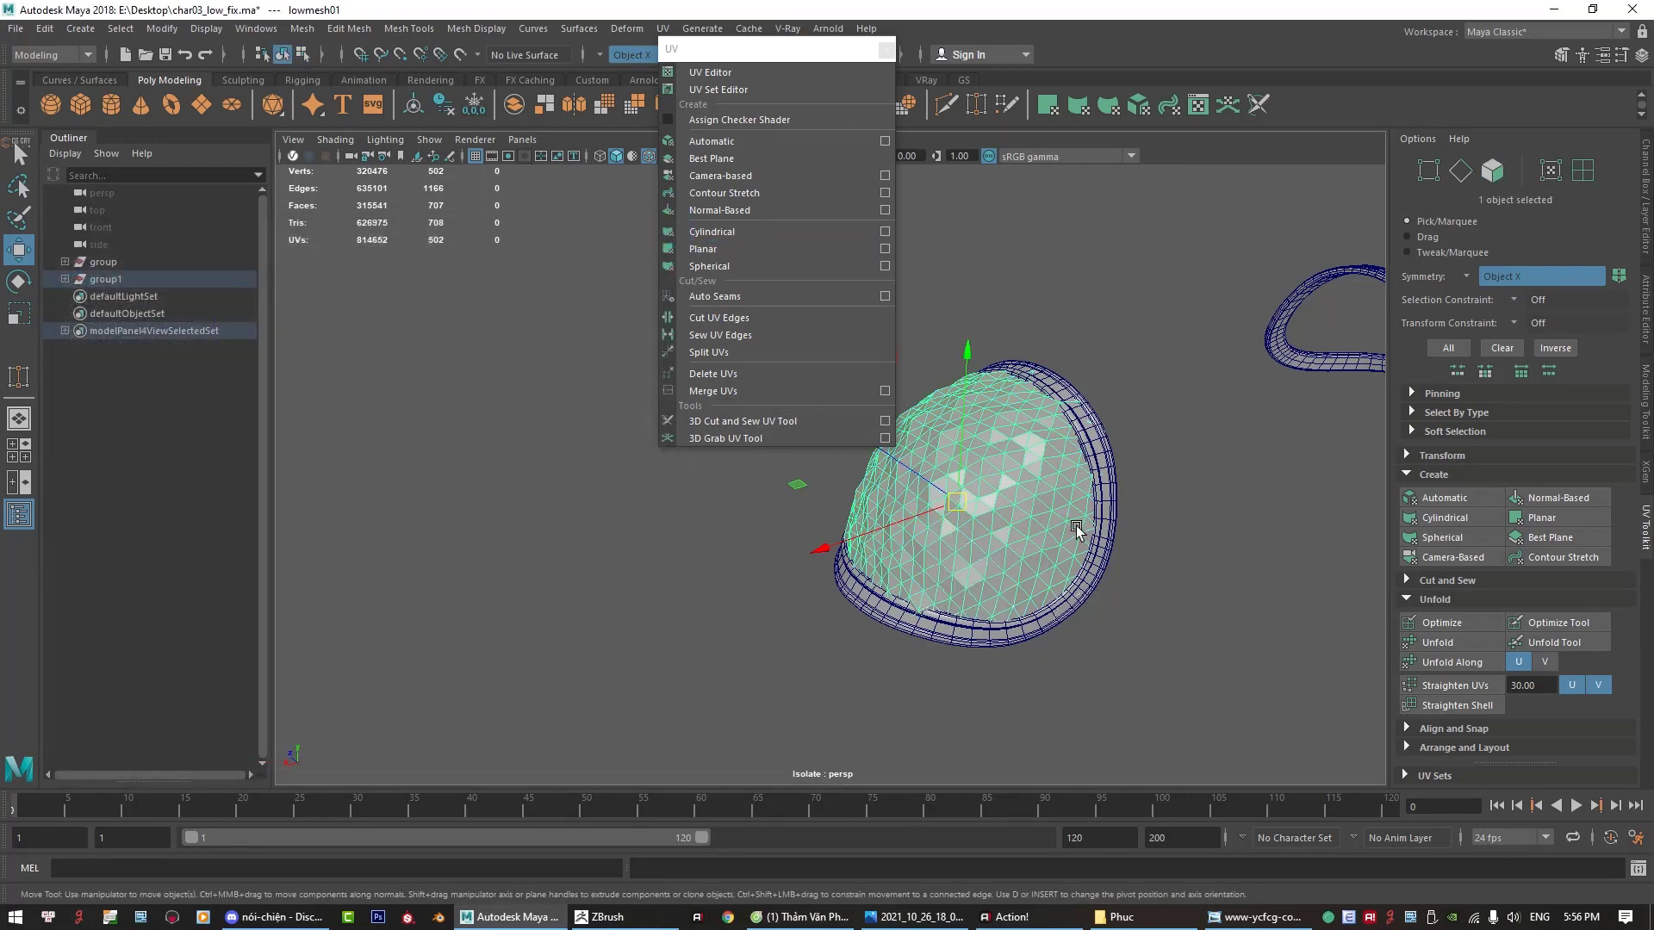
left_click(1014, 476)
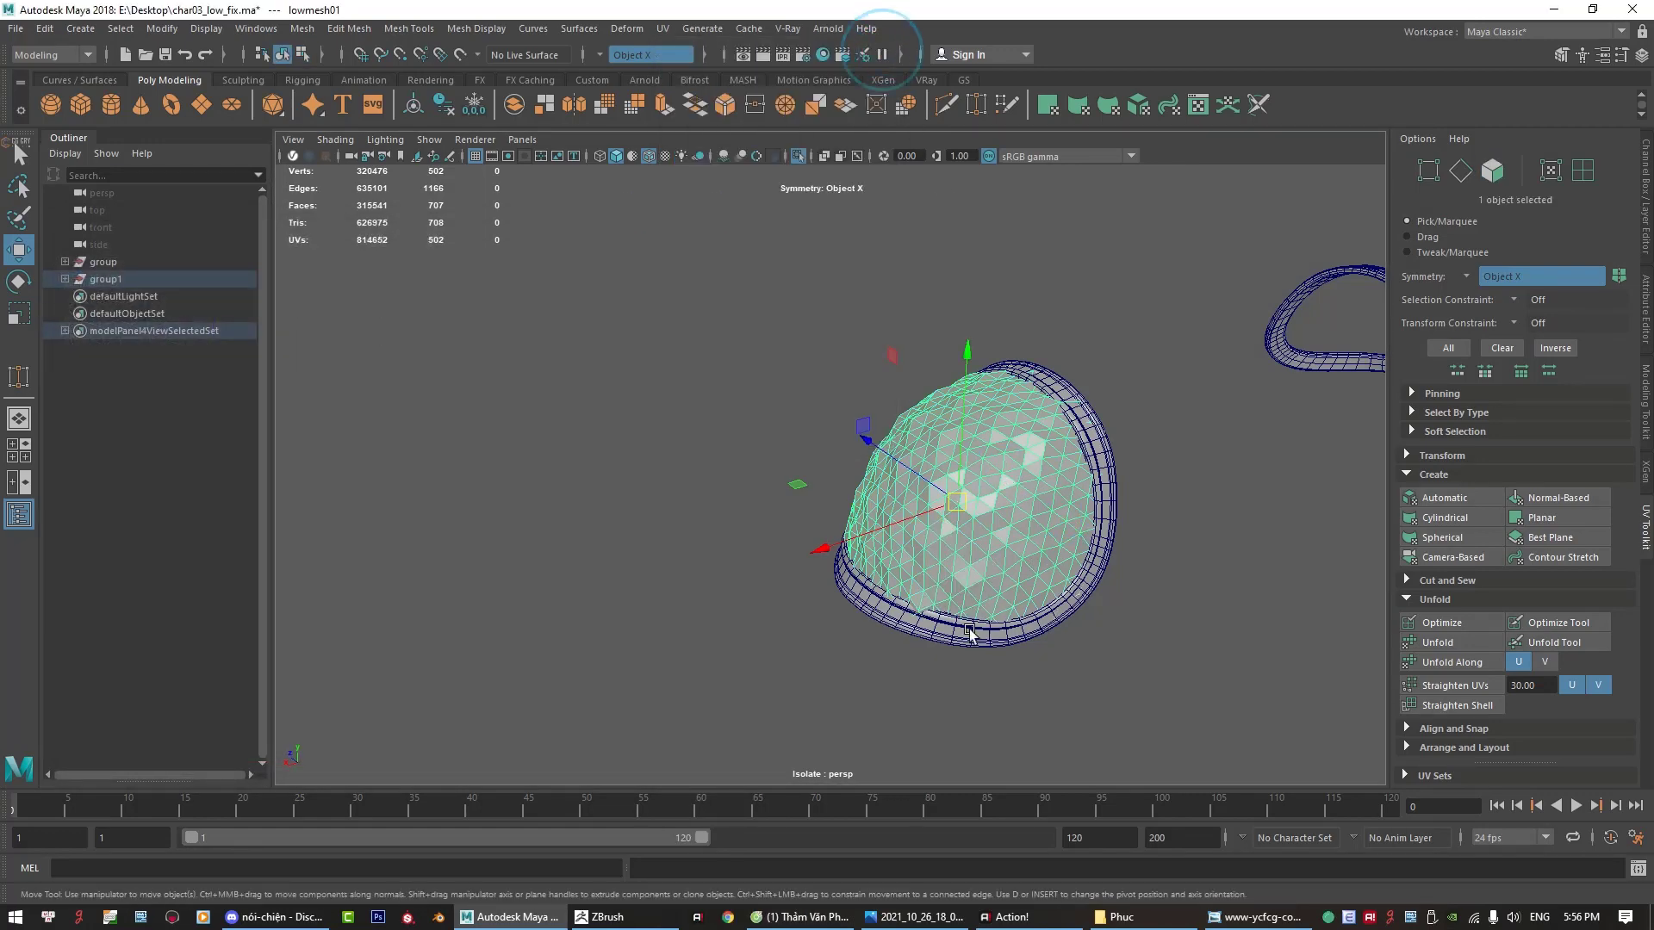
right_click_drag(951, 438, 956, 575)
left_click(956, 575)
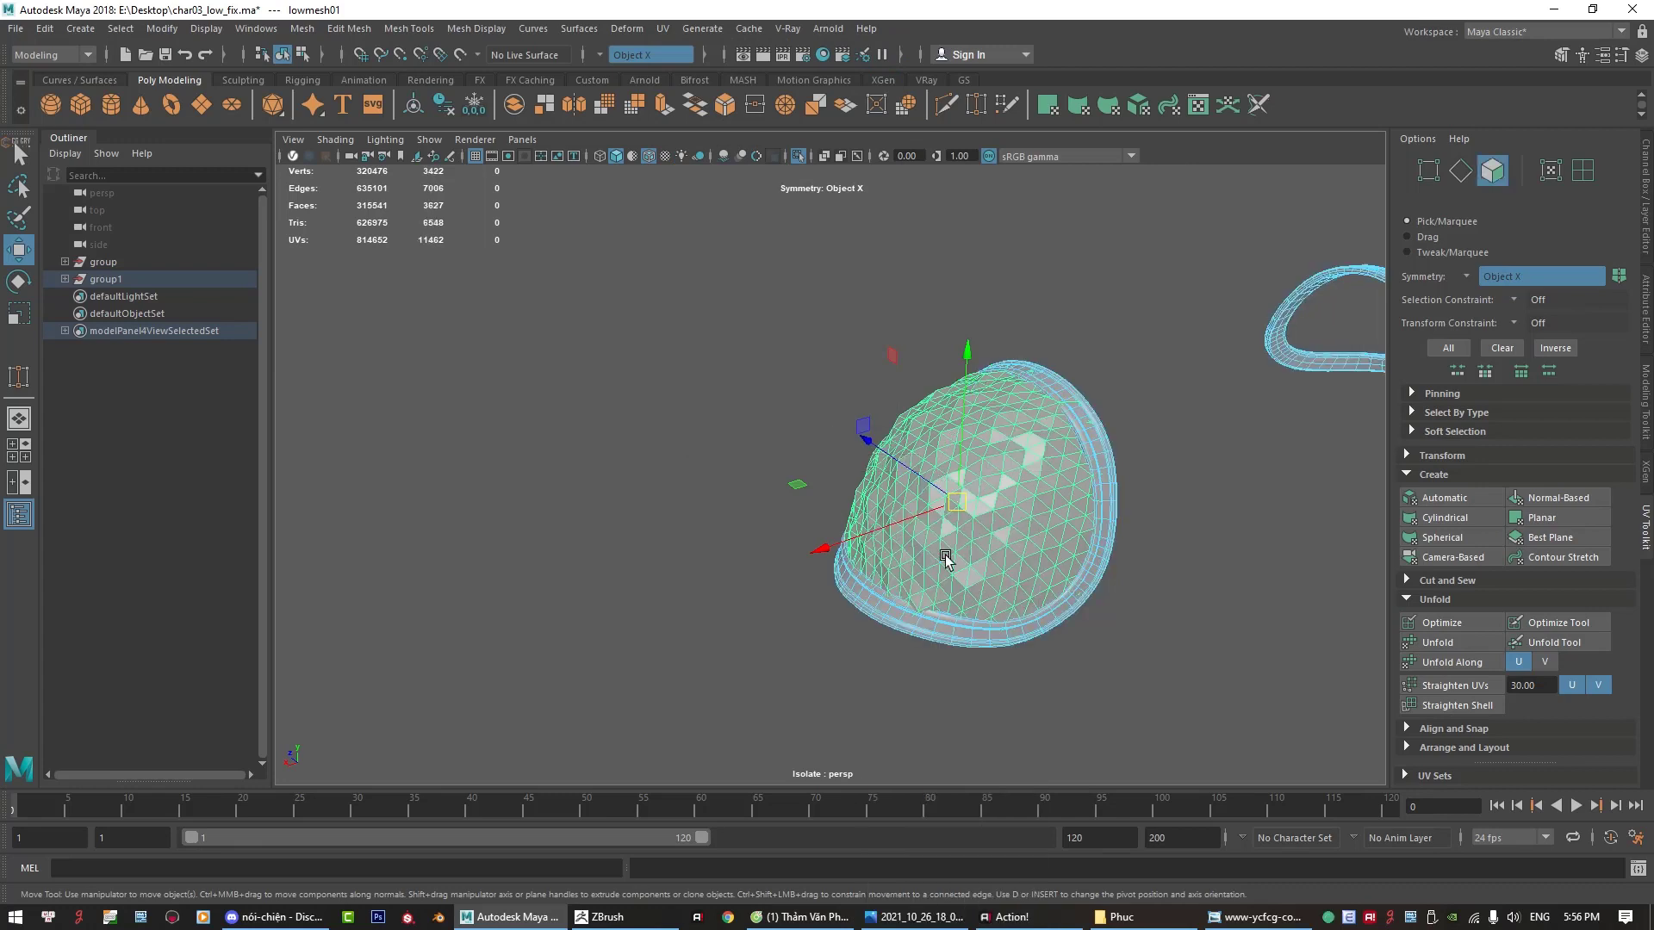
right_click_drag(969, 466, 967, 379)
left_click(989, 545)
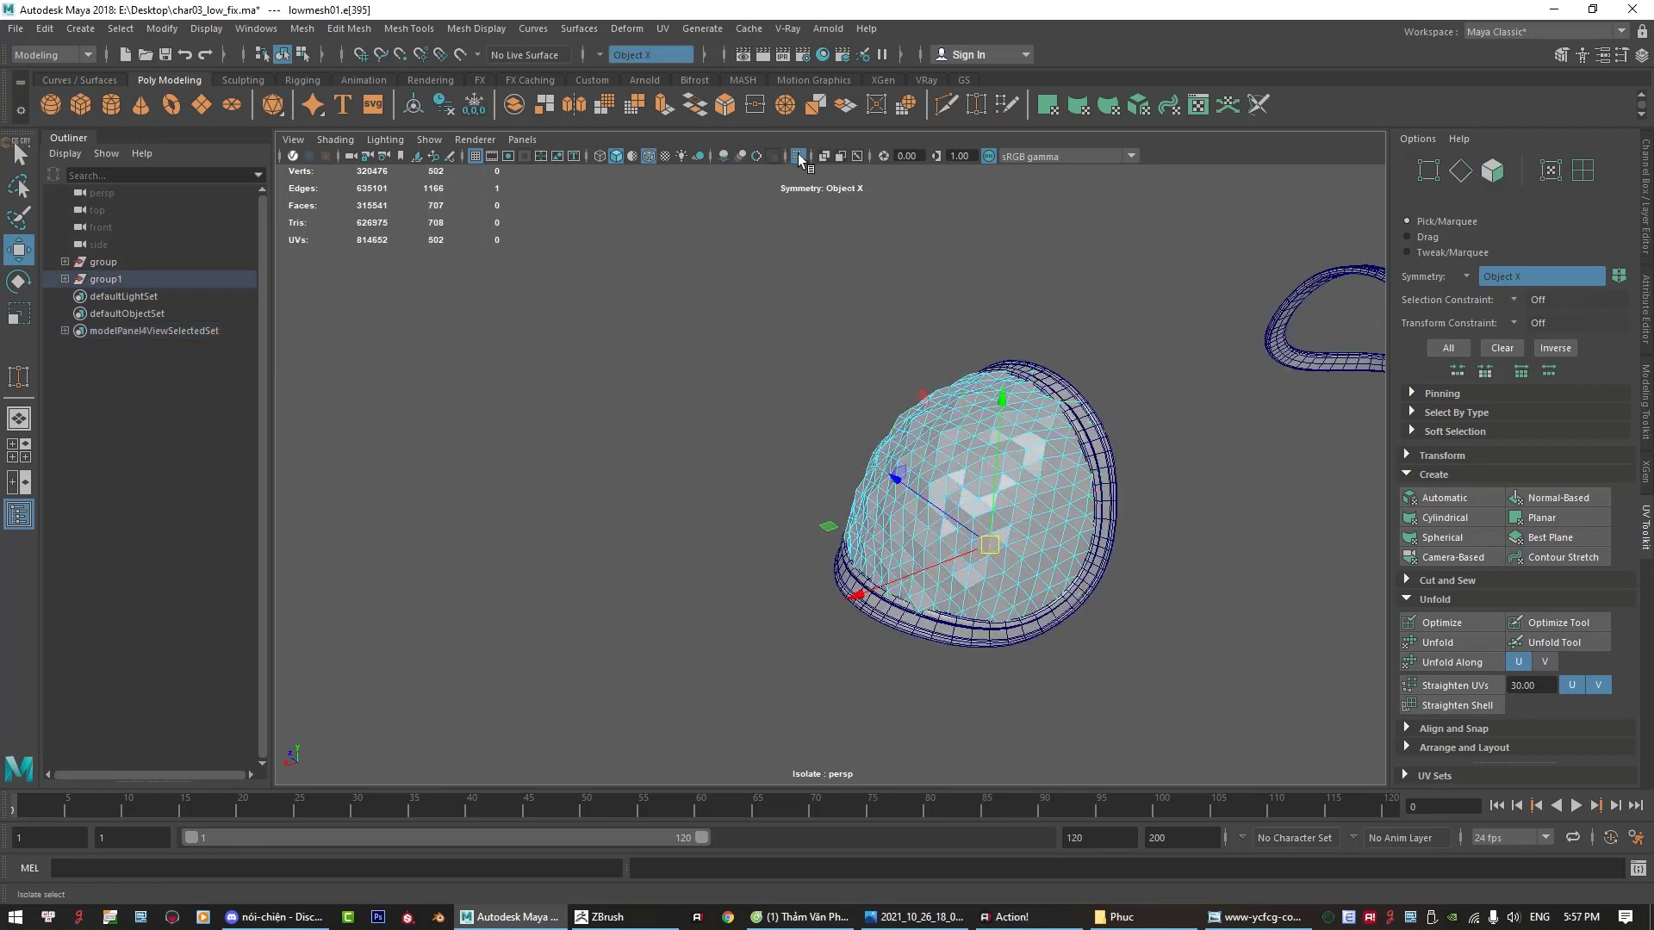
right_click_drag(661, 394, 819, 285)
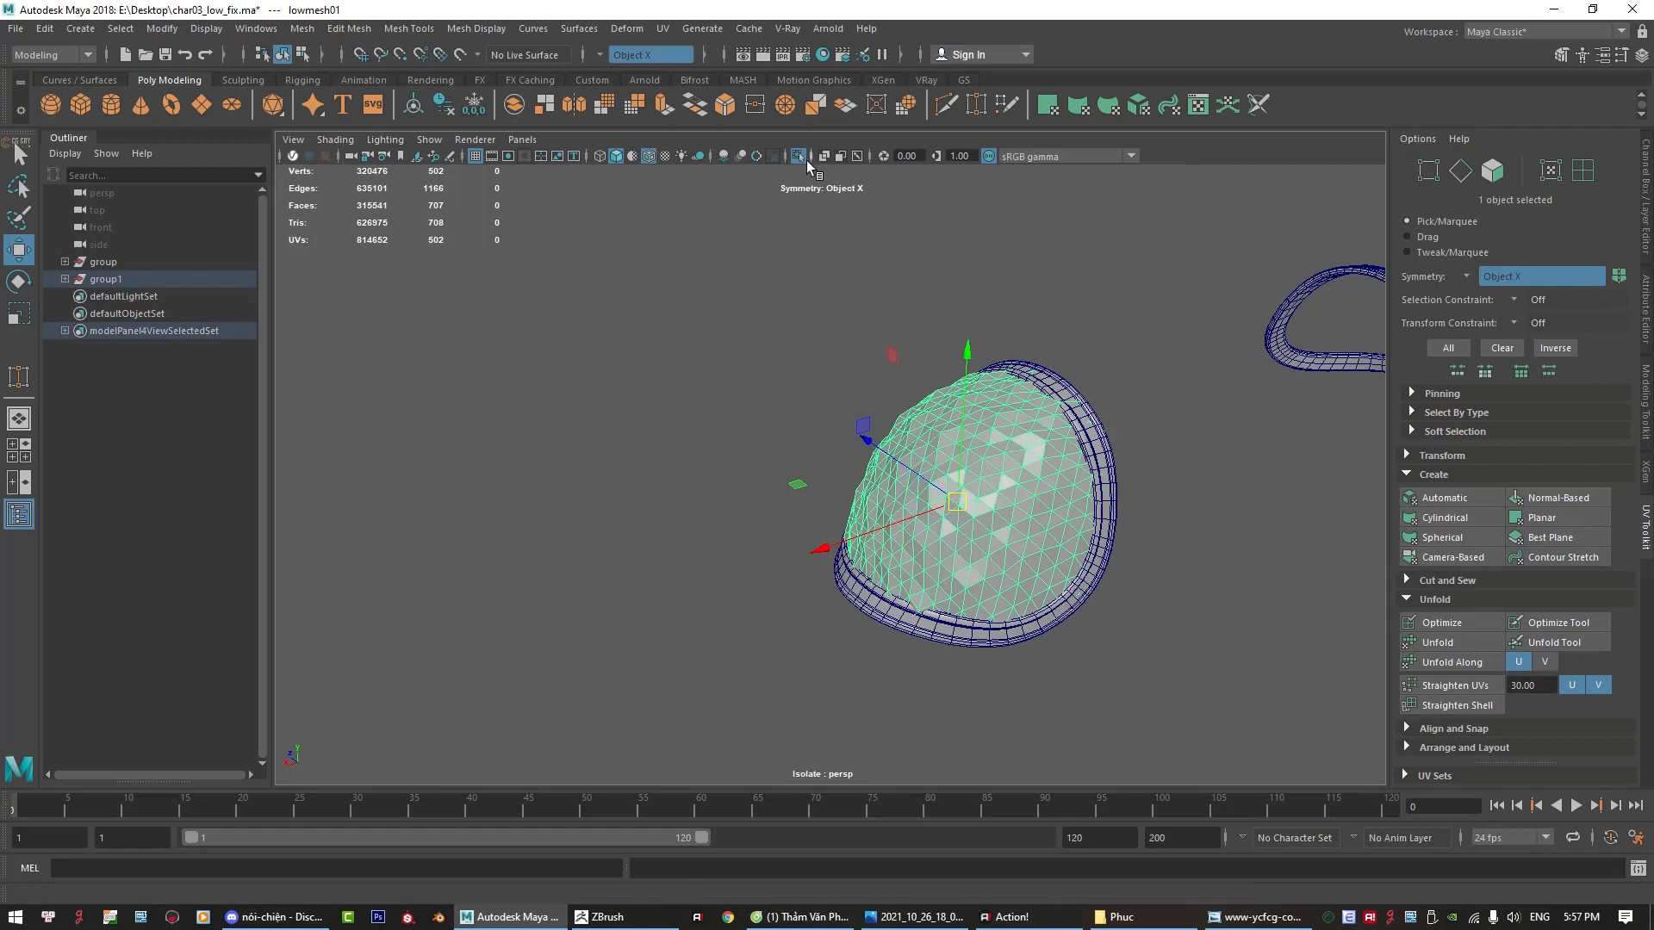
left_click(799, 156)
scroll(801, 538, "up", 2)
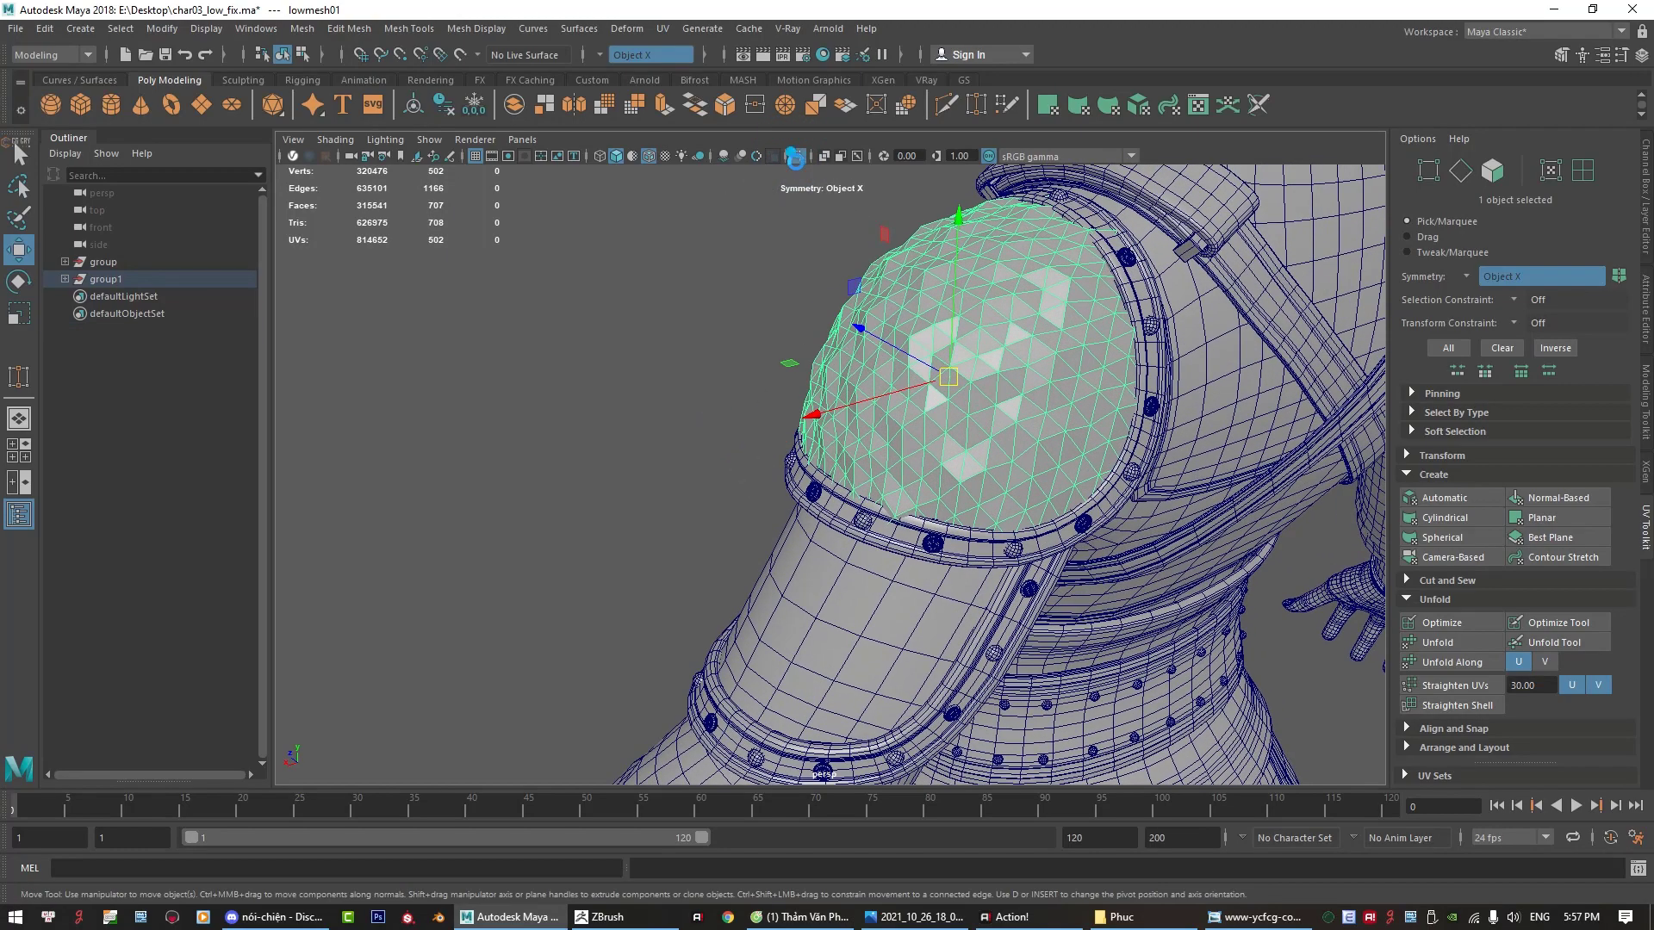
left_click(798, 156)
Step: Merge lowmesh01's marquee-selected vertices at a 0.24 threshold, reducing 502 vertices to 393
right_click_drag(694, 410, 691, 462)
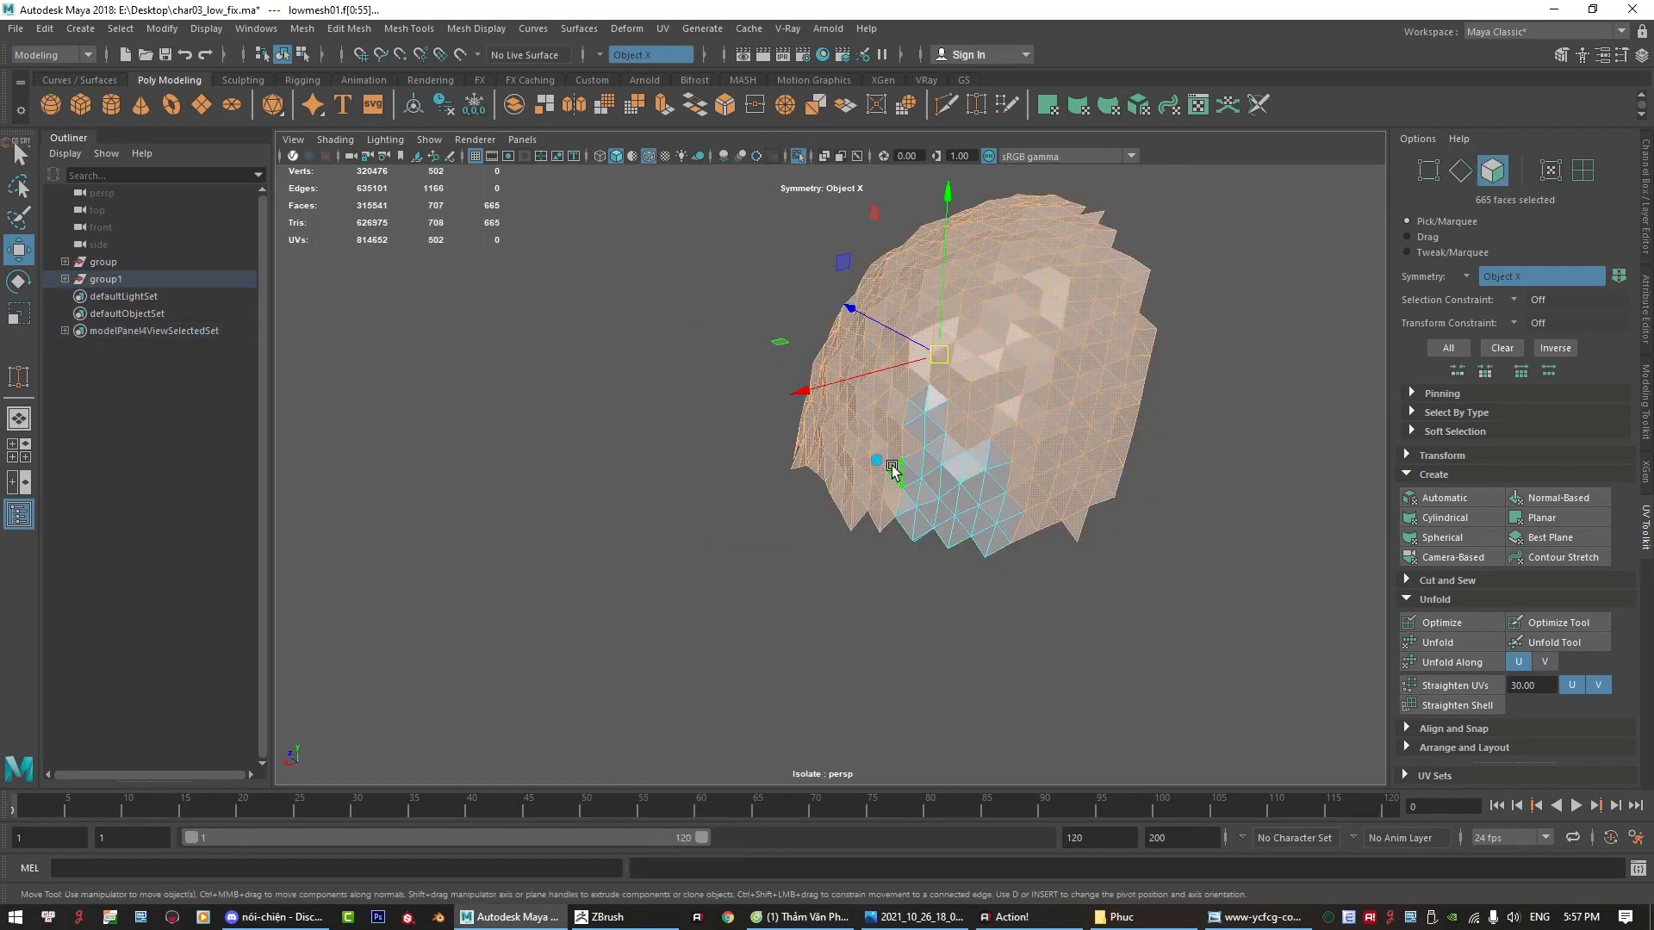
left_click(966, 498)
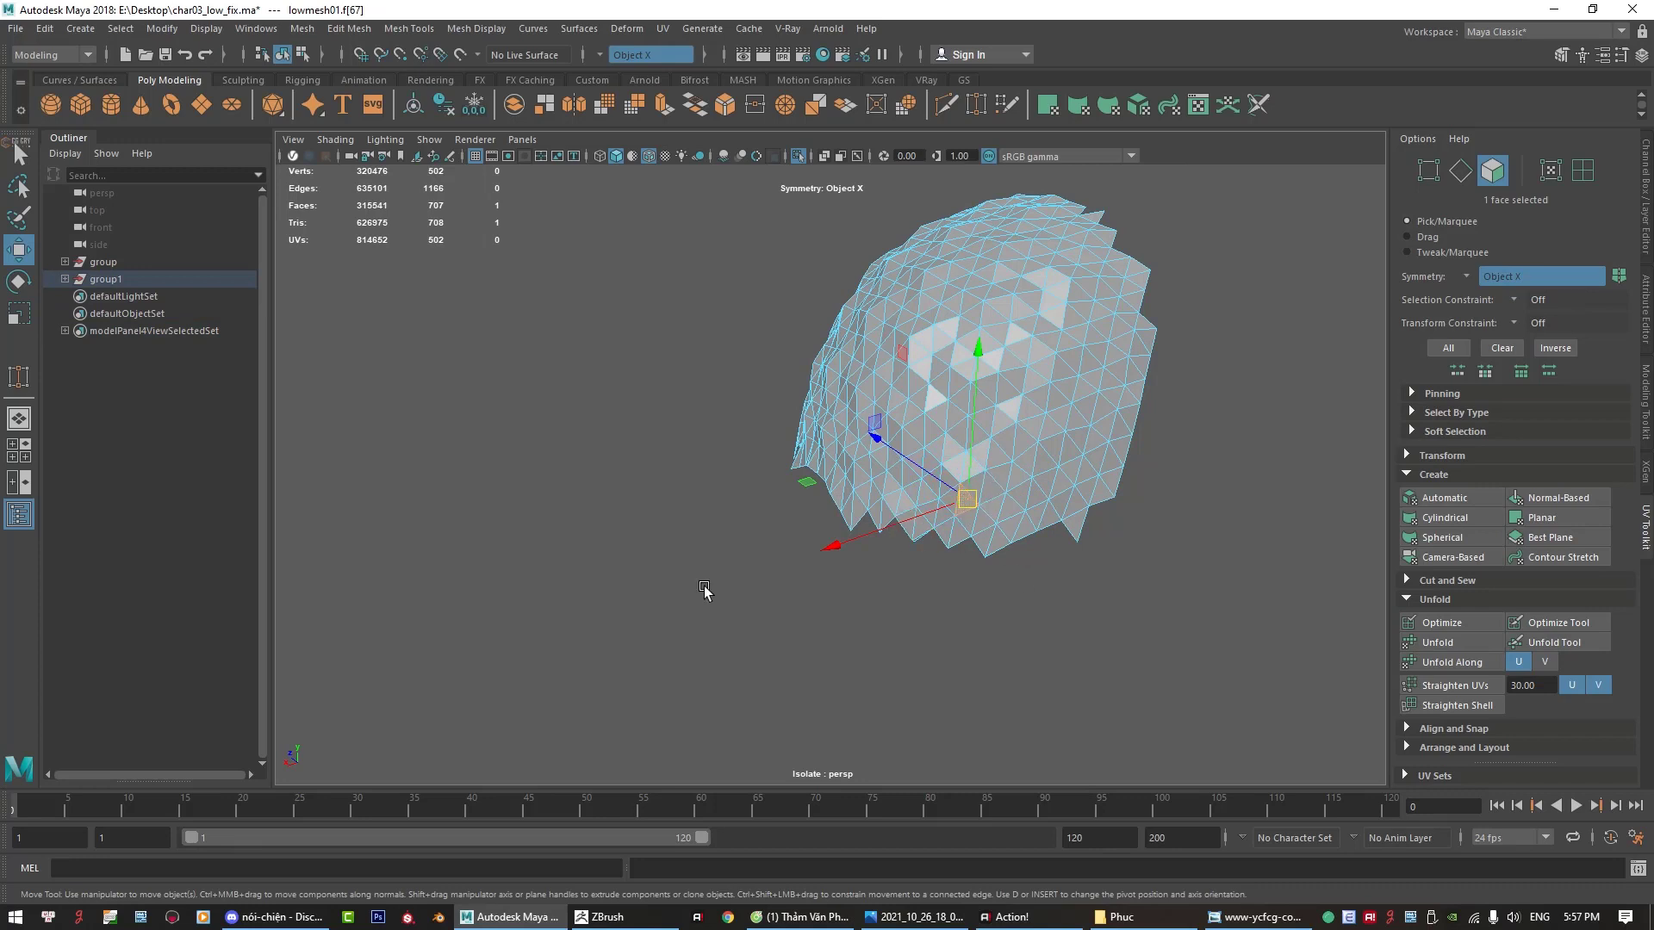
right_click_drag(704, 590, 629, 595)
left_click_drag(688, 266, 1210, 684)
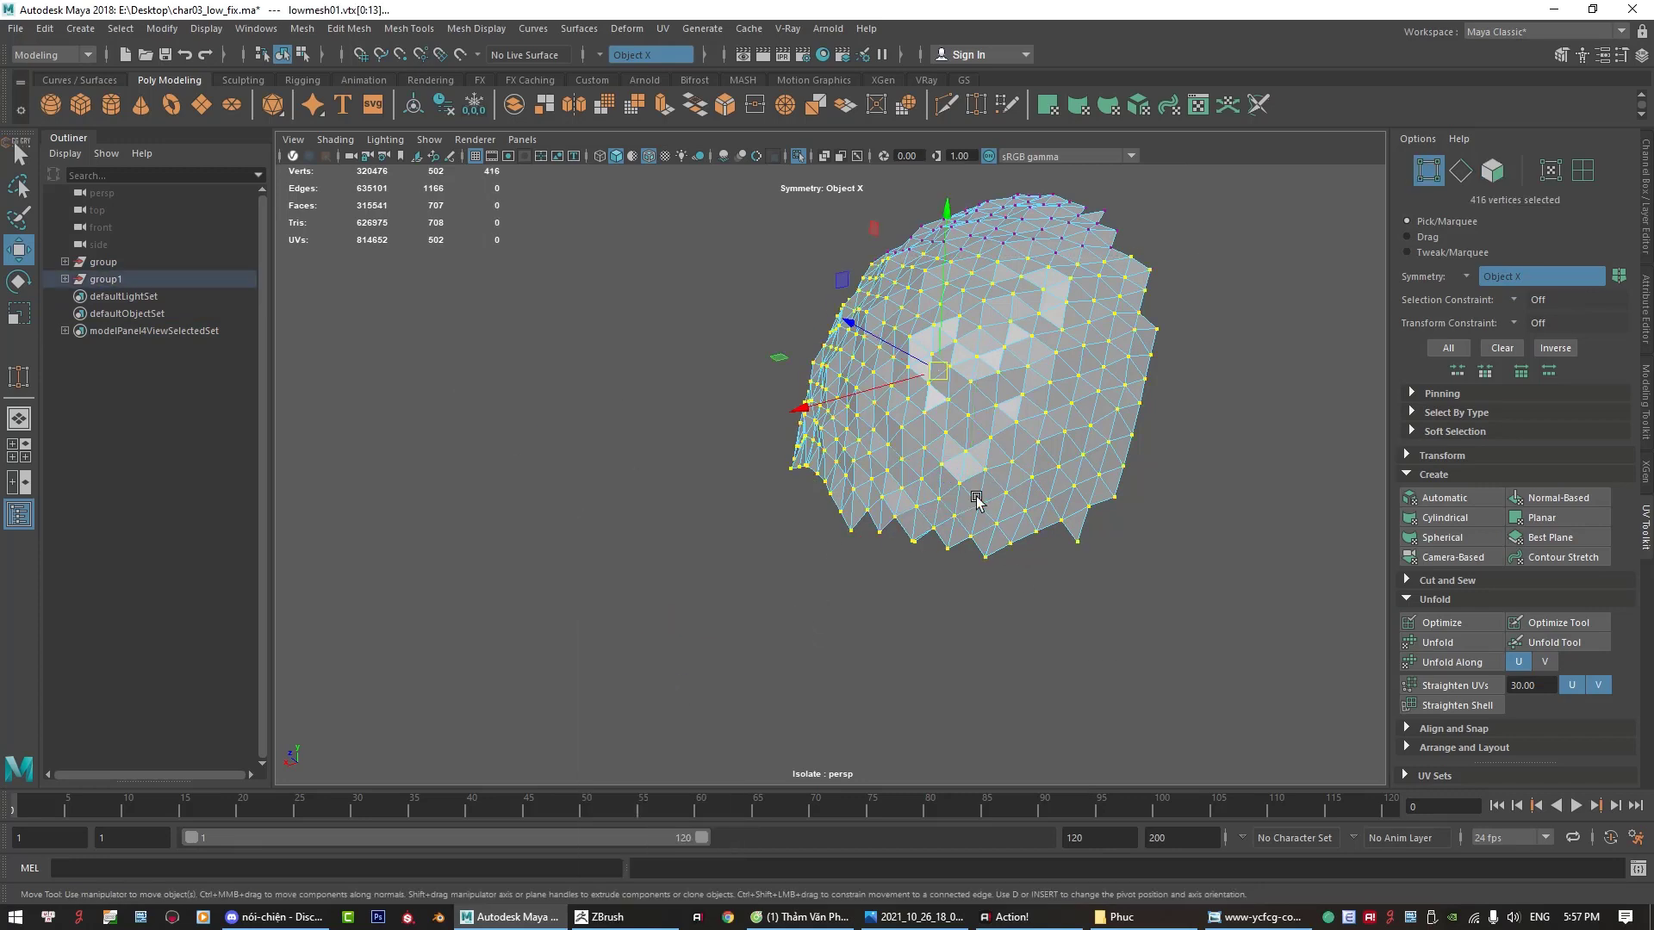
mouse_move(968, 420)
right_mouse_down("shift")
mouse_move(958, 358)
mouse_move(1030, 336)
right_mouse_up("shift")
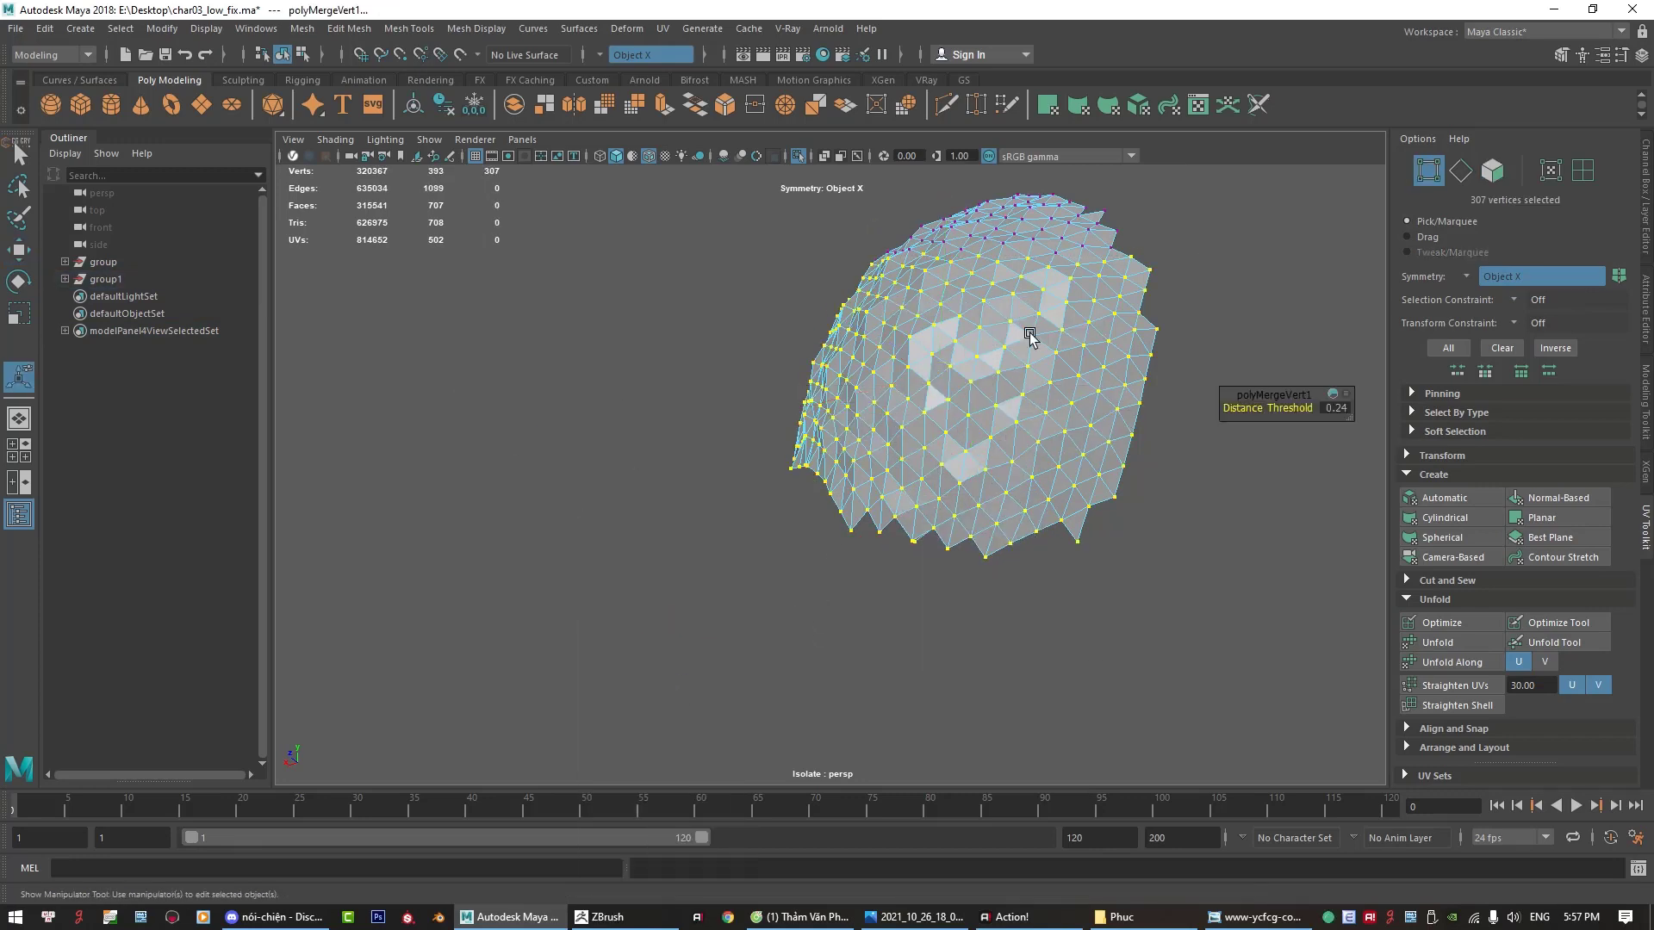
right_click_drag(831, 436, 916, 482, "ctrl")
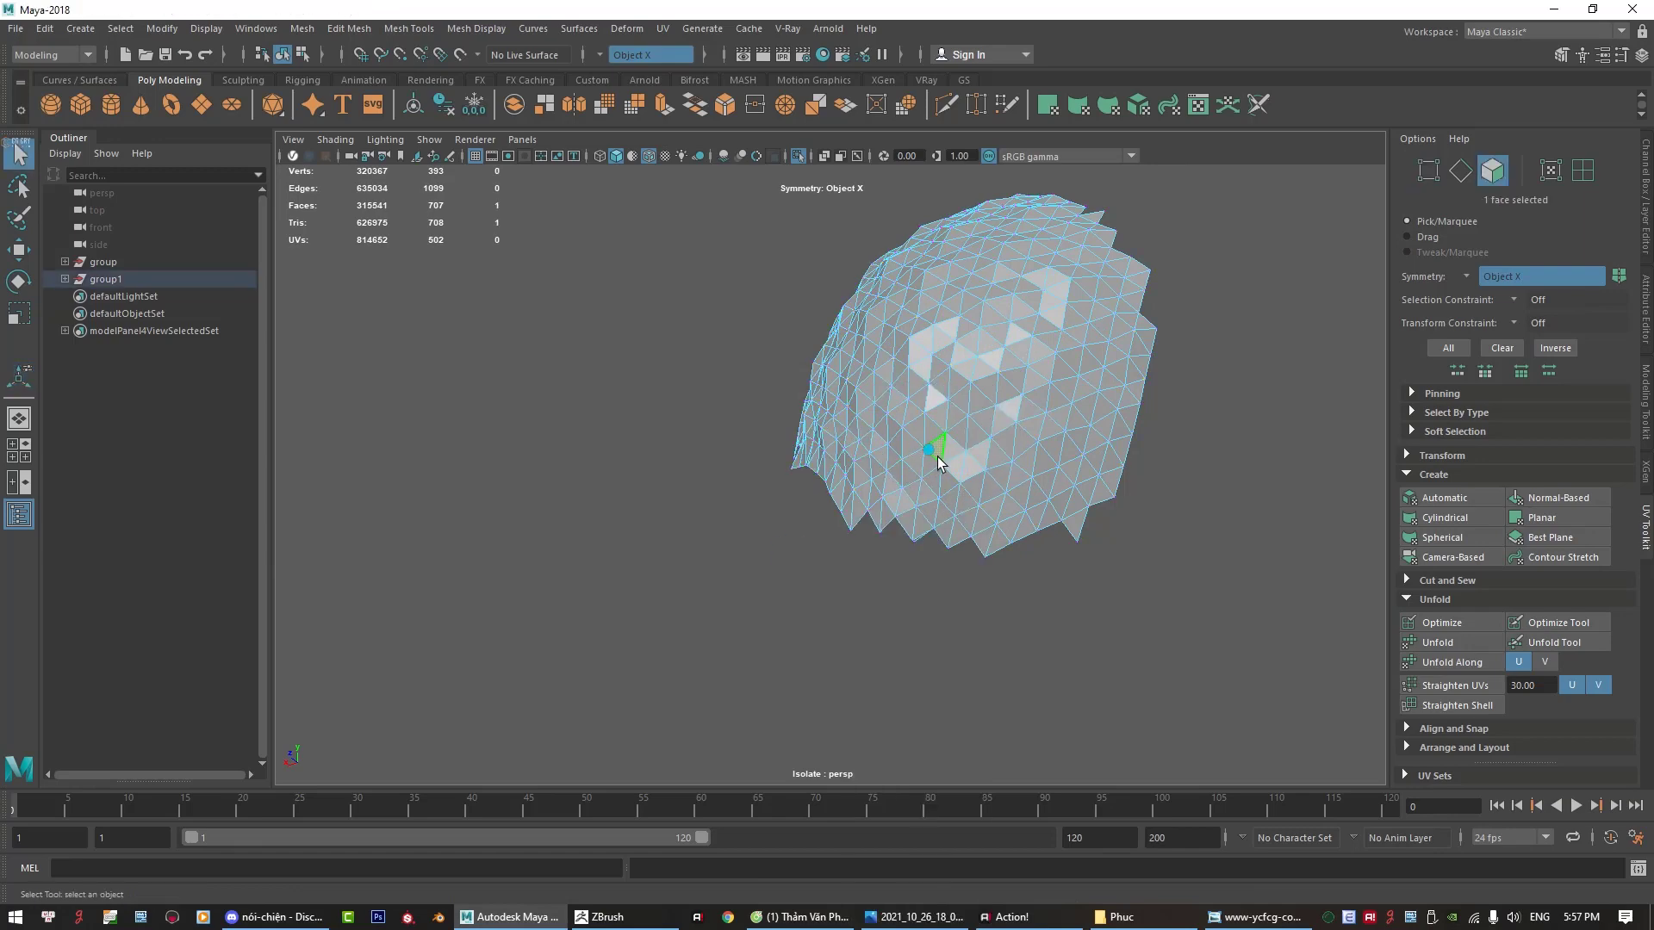
mouse_move(893, 523)
left_mouse_down("alt")
mouse_move(499, 480)
mouse_move(849, 572)
mouse_move(658, 488)
left_mouse_up("alt")
key("F8")
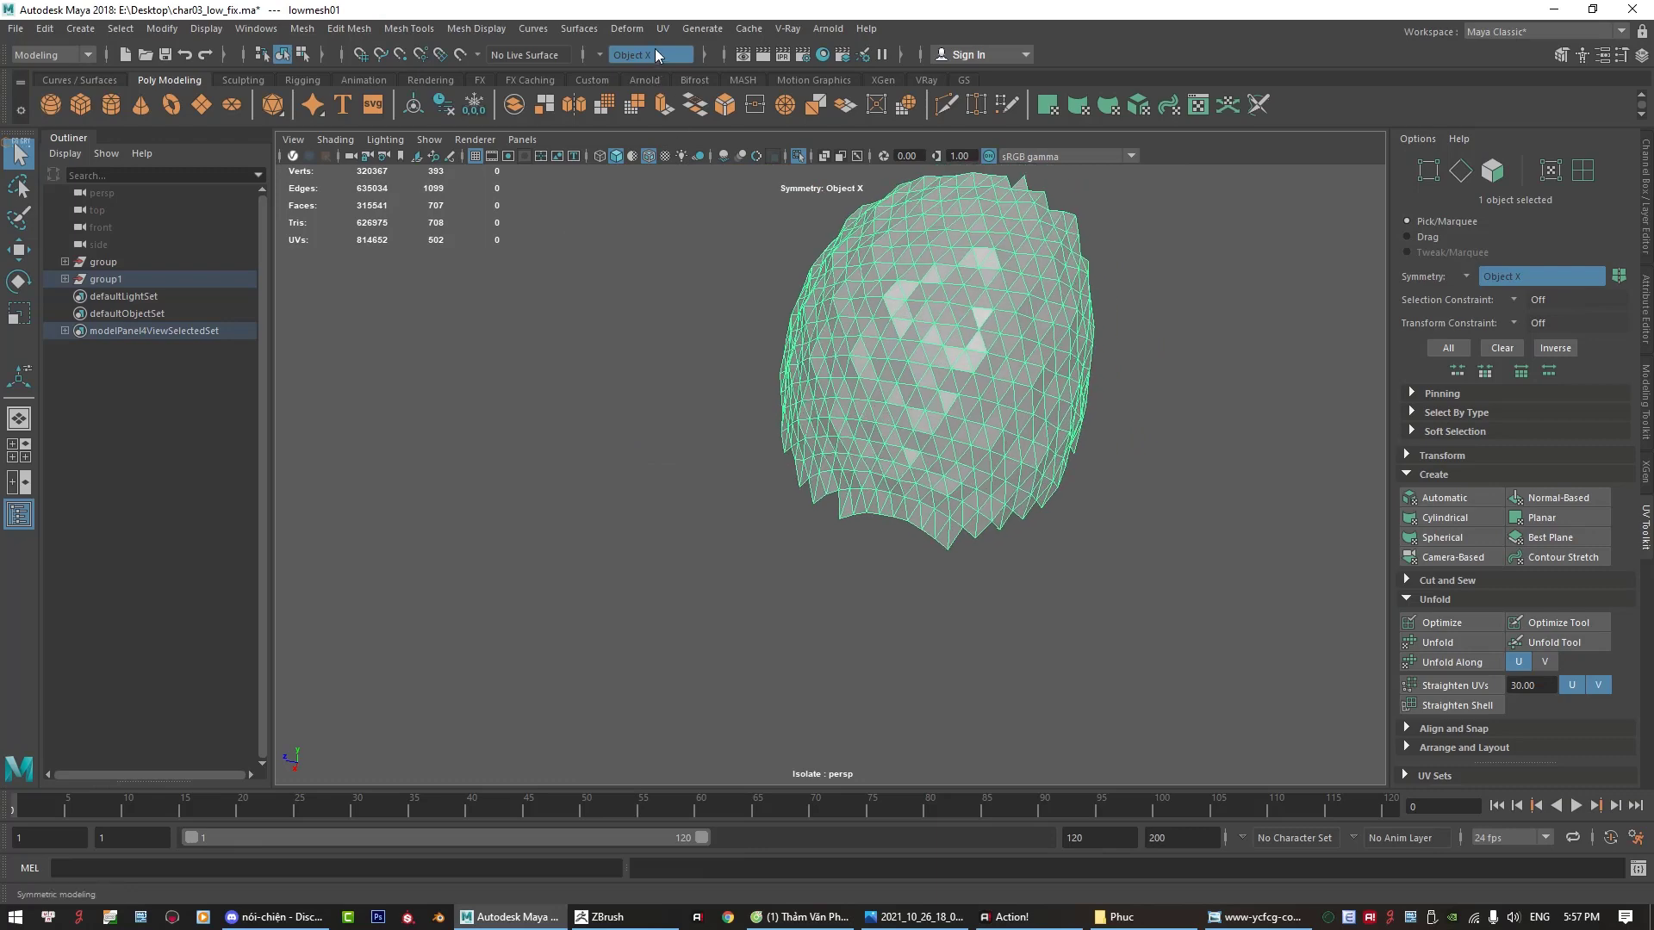
Step: Apply a camera-based projection to all 43 UV shells in the UV Editor, then undo it
left_click(663, 28)
left_click(680, 58)
scroll(406, 430, "down", 2)
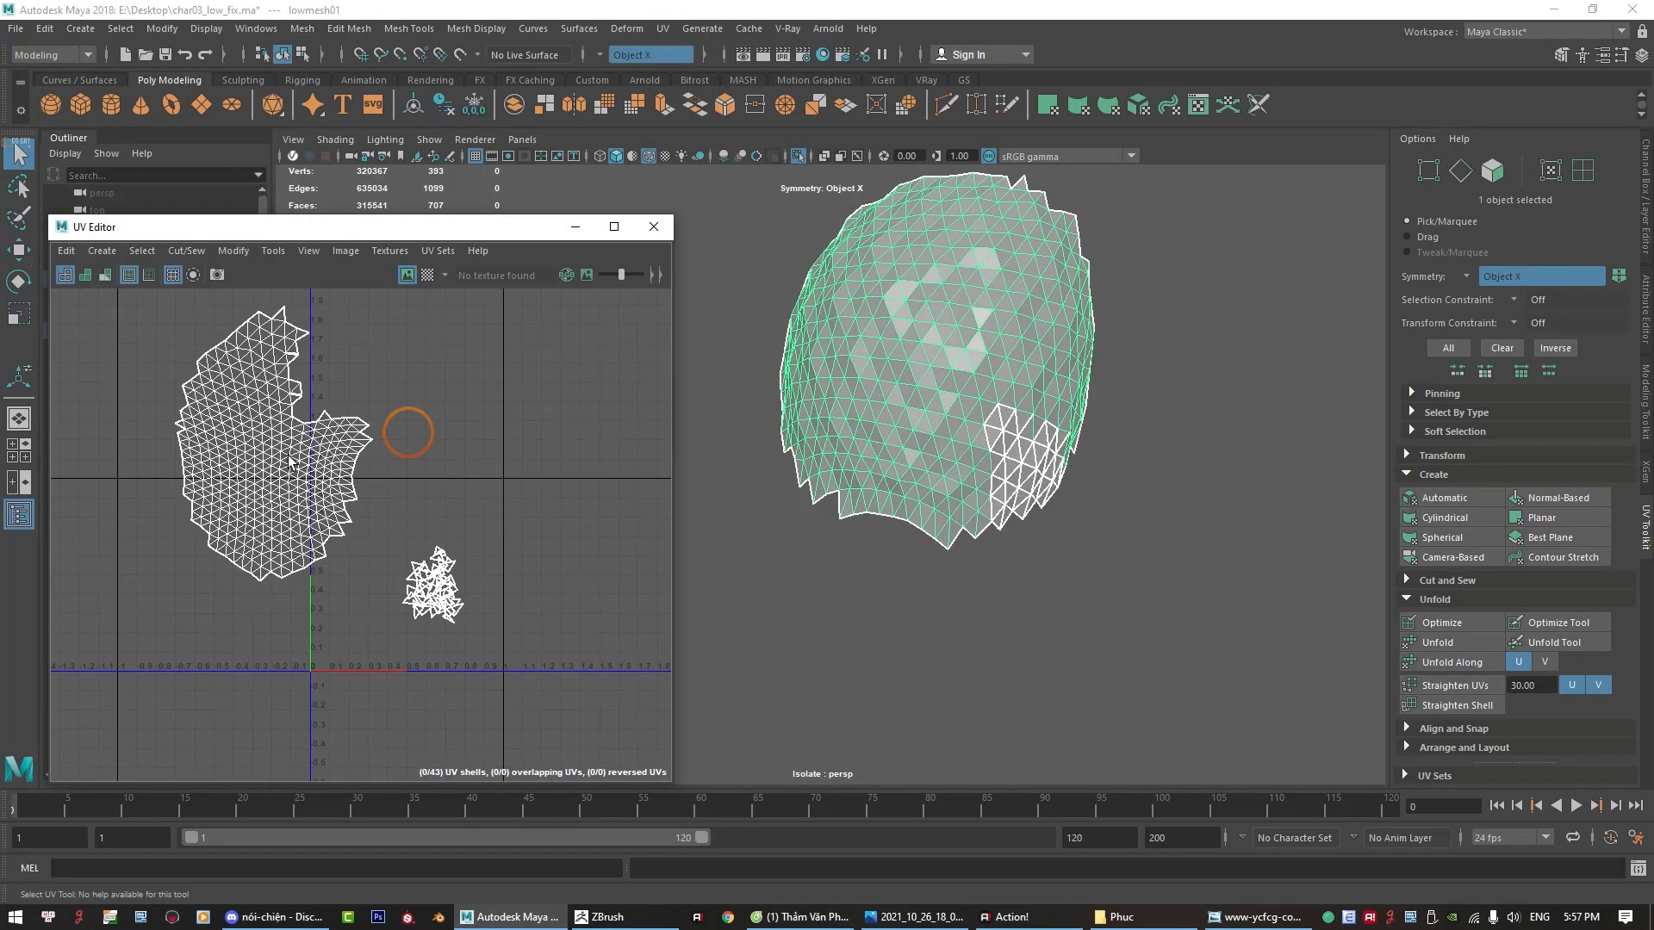
right_click_drag(300, 452, 245, 422)
left_click_drag(482, 297, 164, 659)
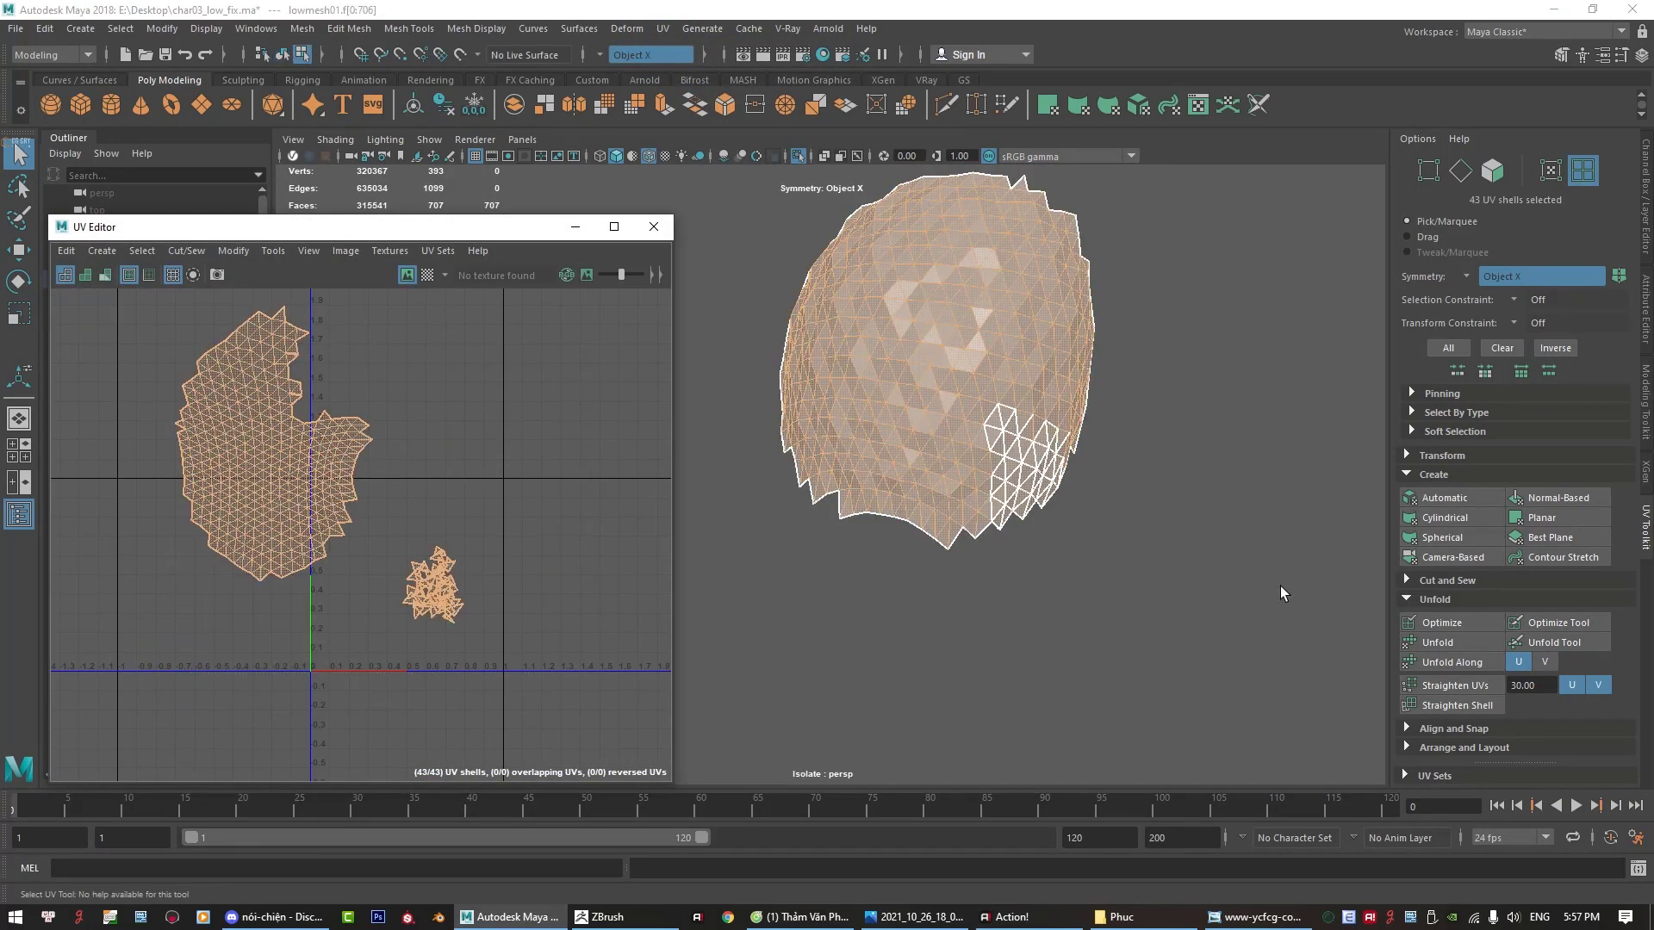
left_click(1456, 560)
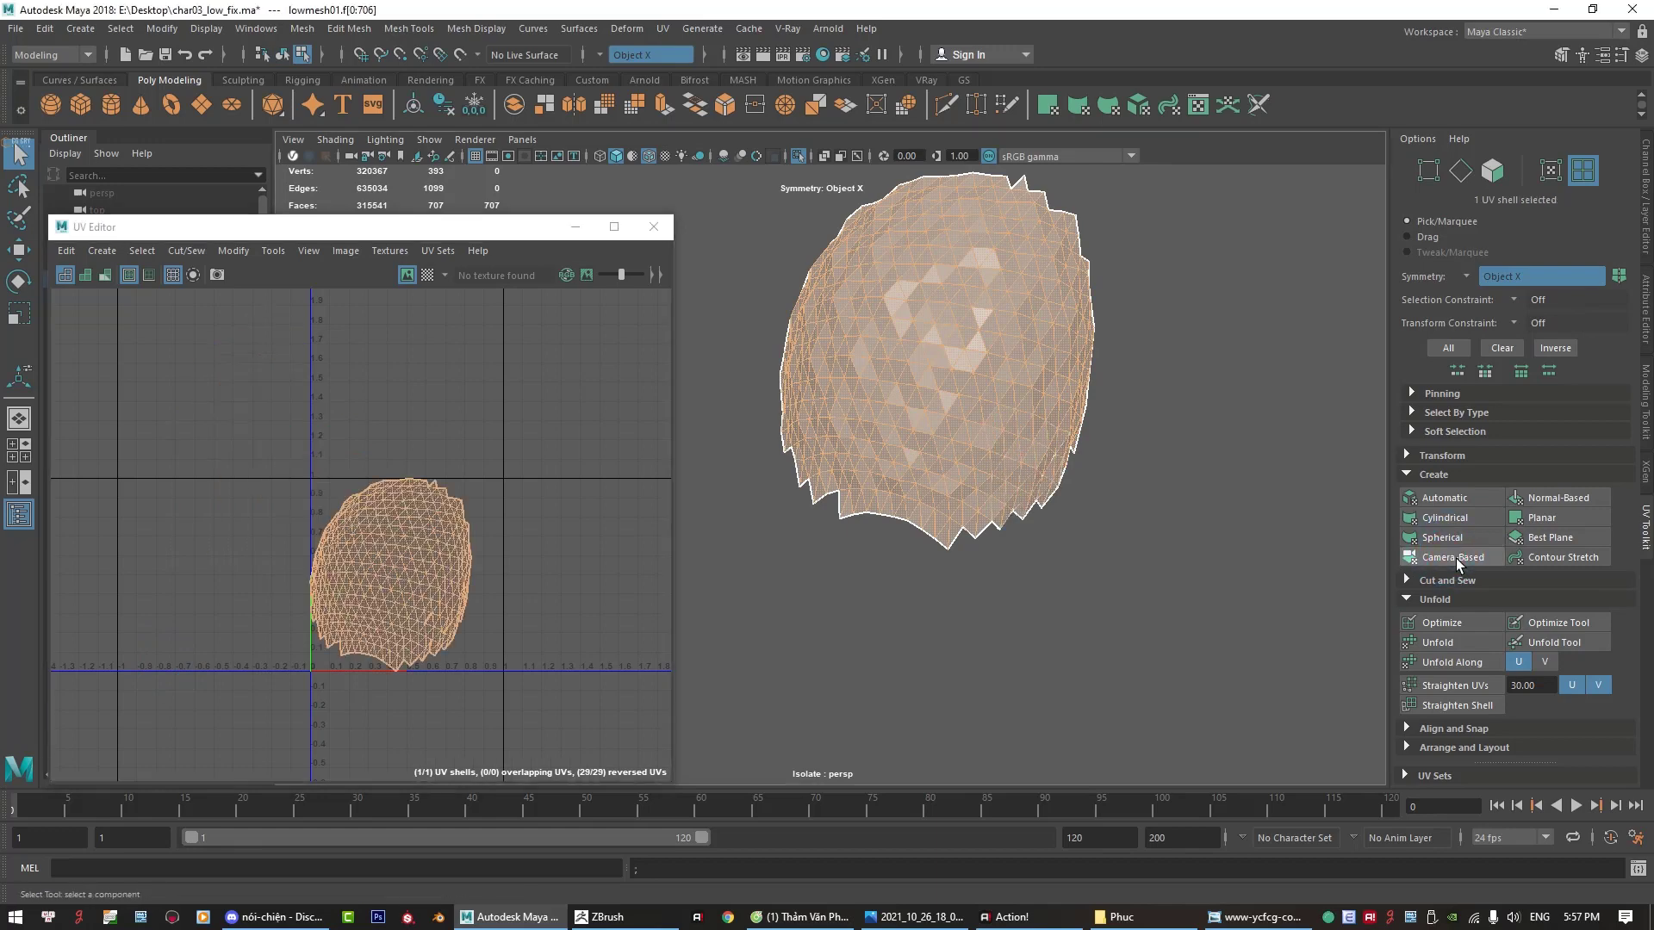
right_click_drag(519, 535, 433, 508)
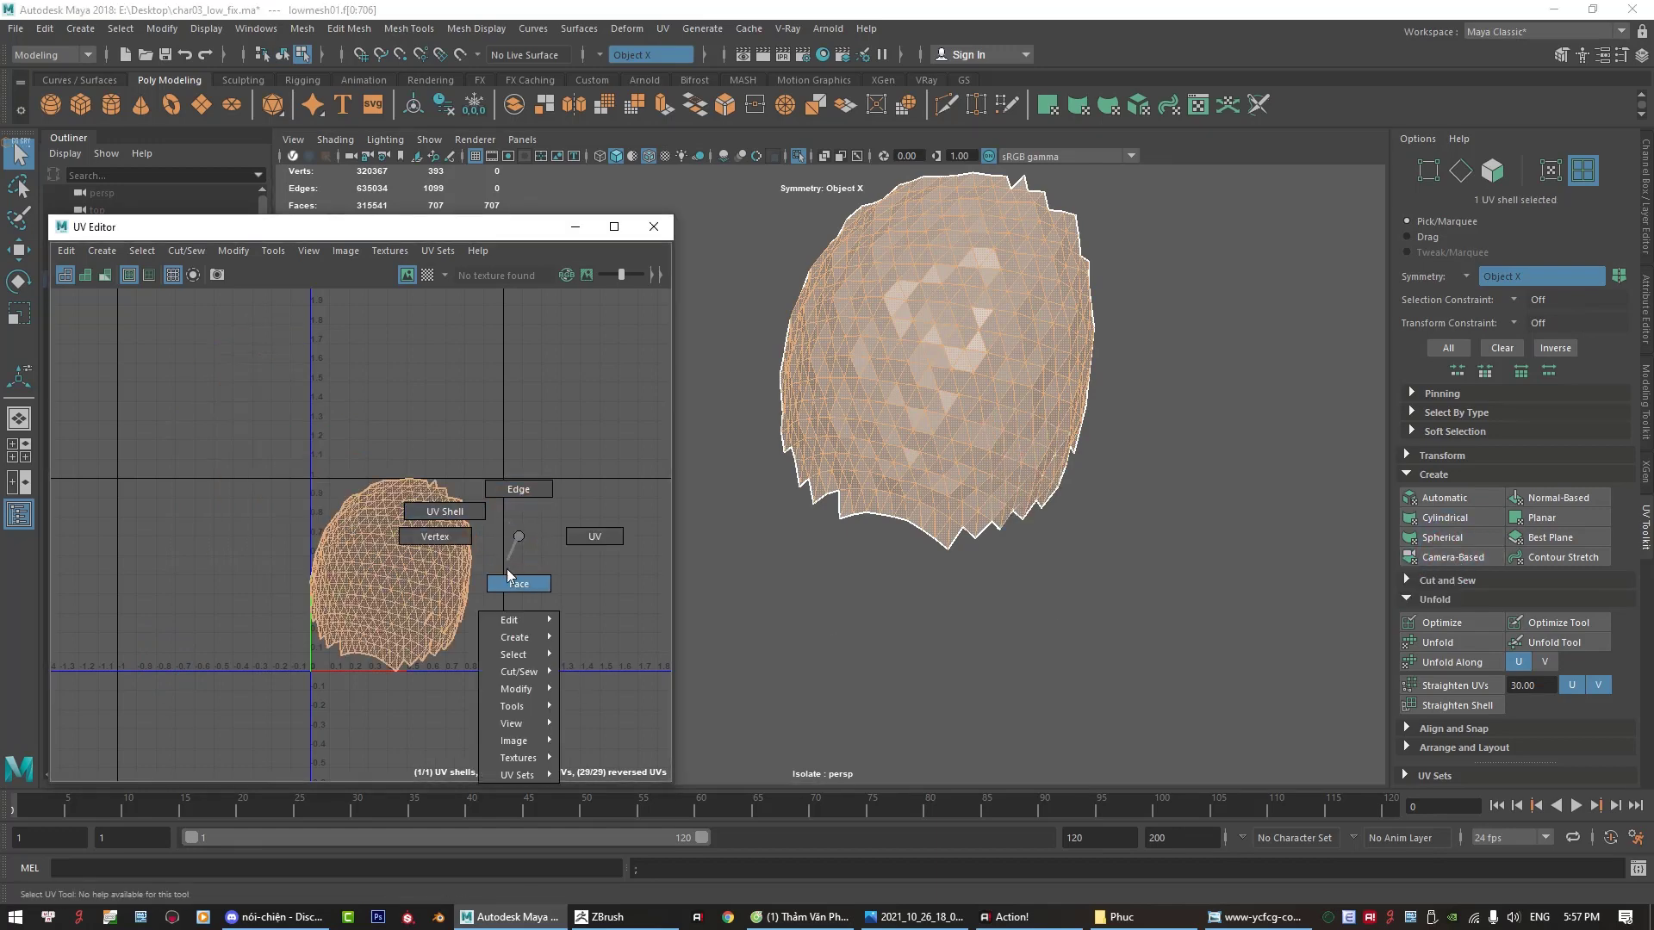
key("ctrl+z")
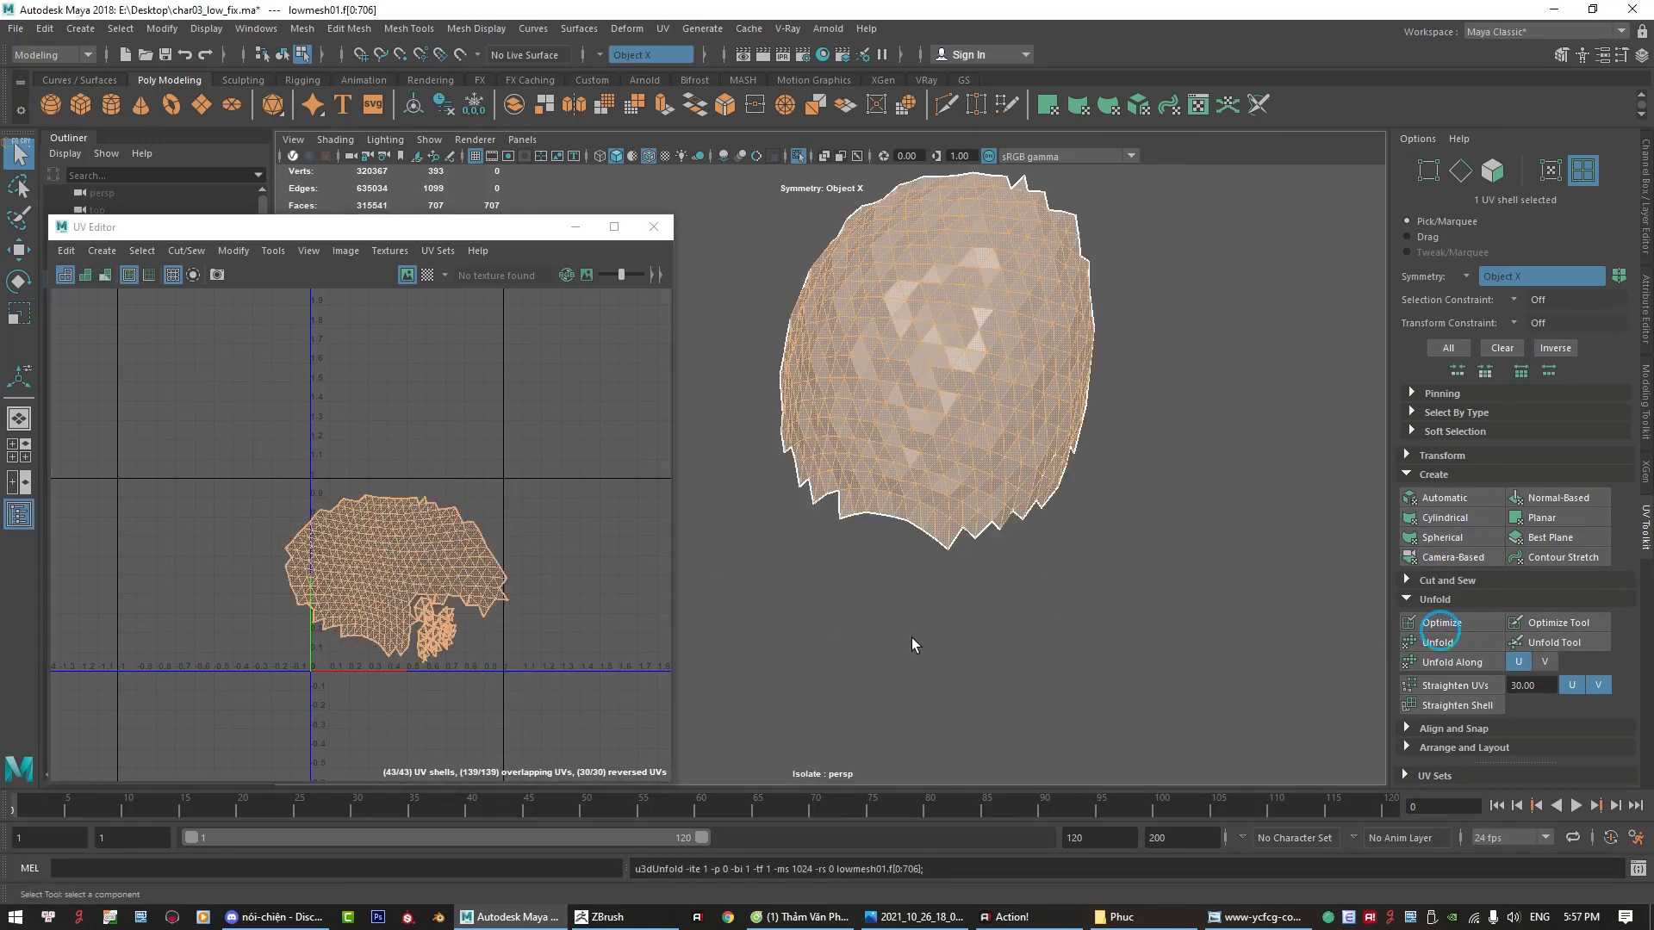
Step: Select one UV shell, close the UV Editor and return lowmesh01 to object mode
scroll(420, 612, "up", 2)
left_click(406, 479)
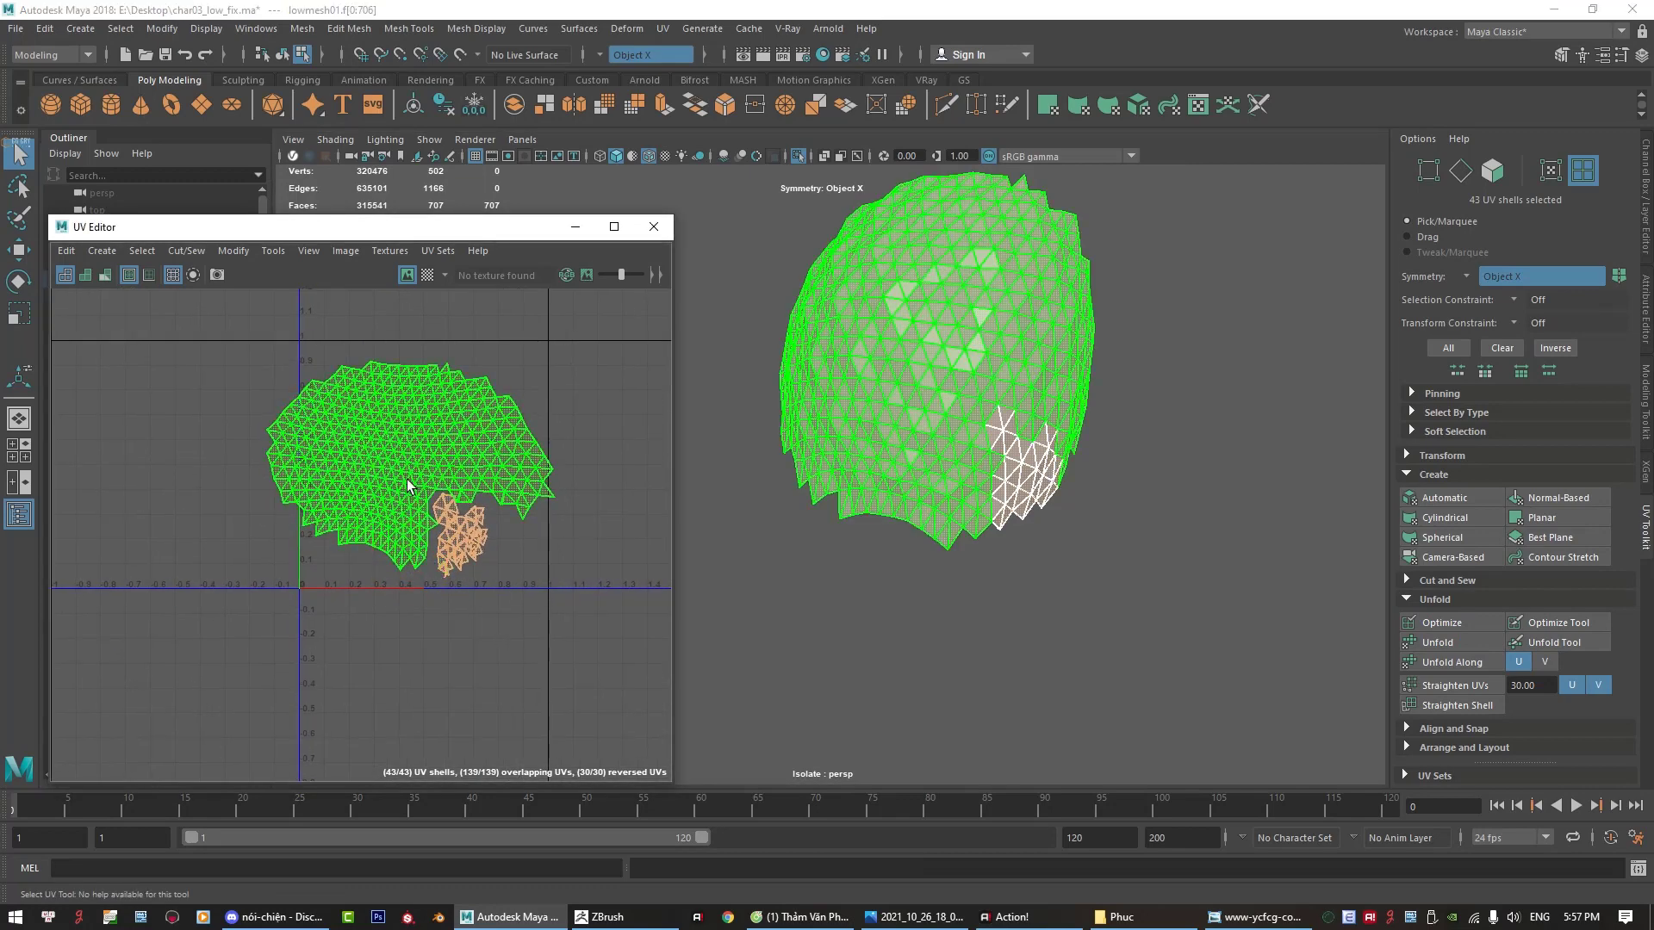
key("w")
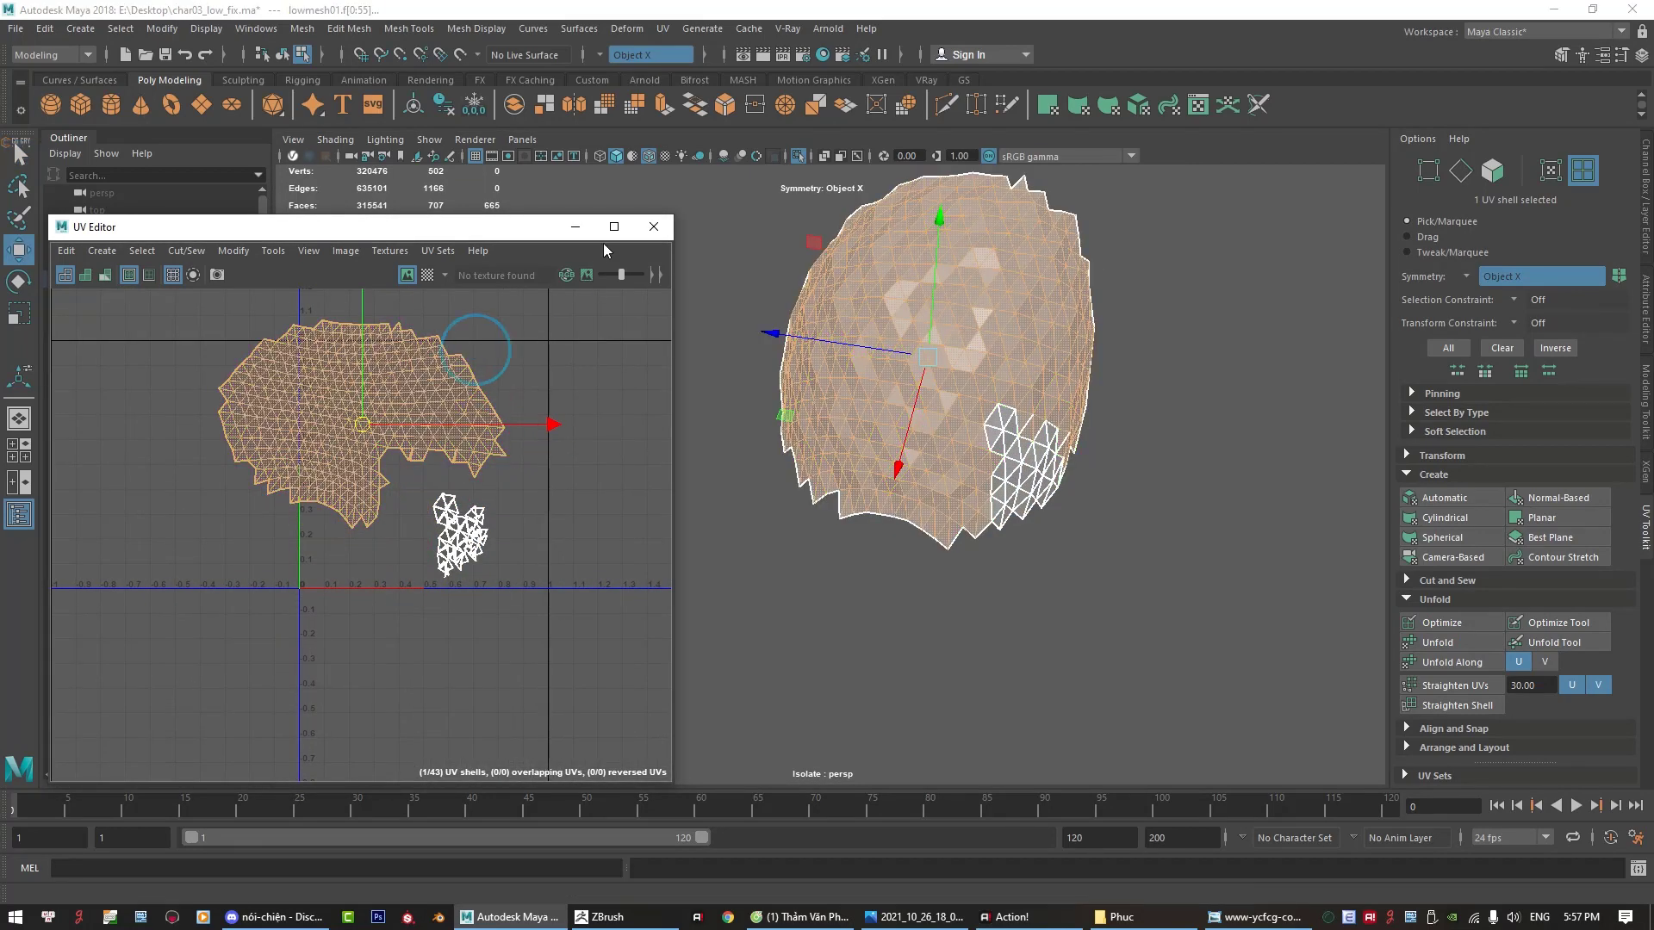
left_click(654, 227)
right_click_drag(886, 433, 1068, 314)
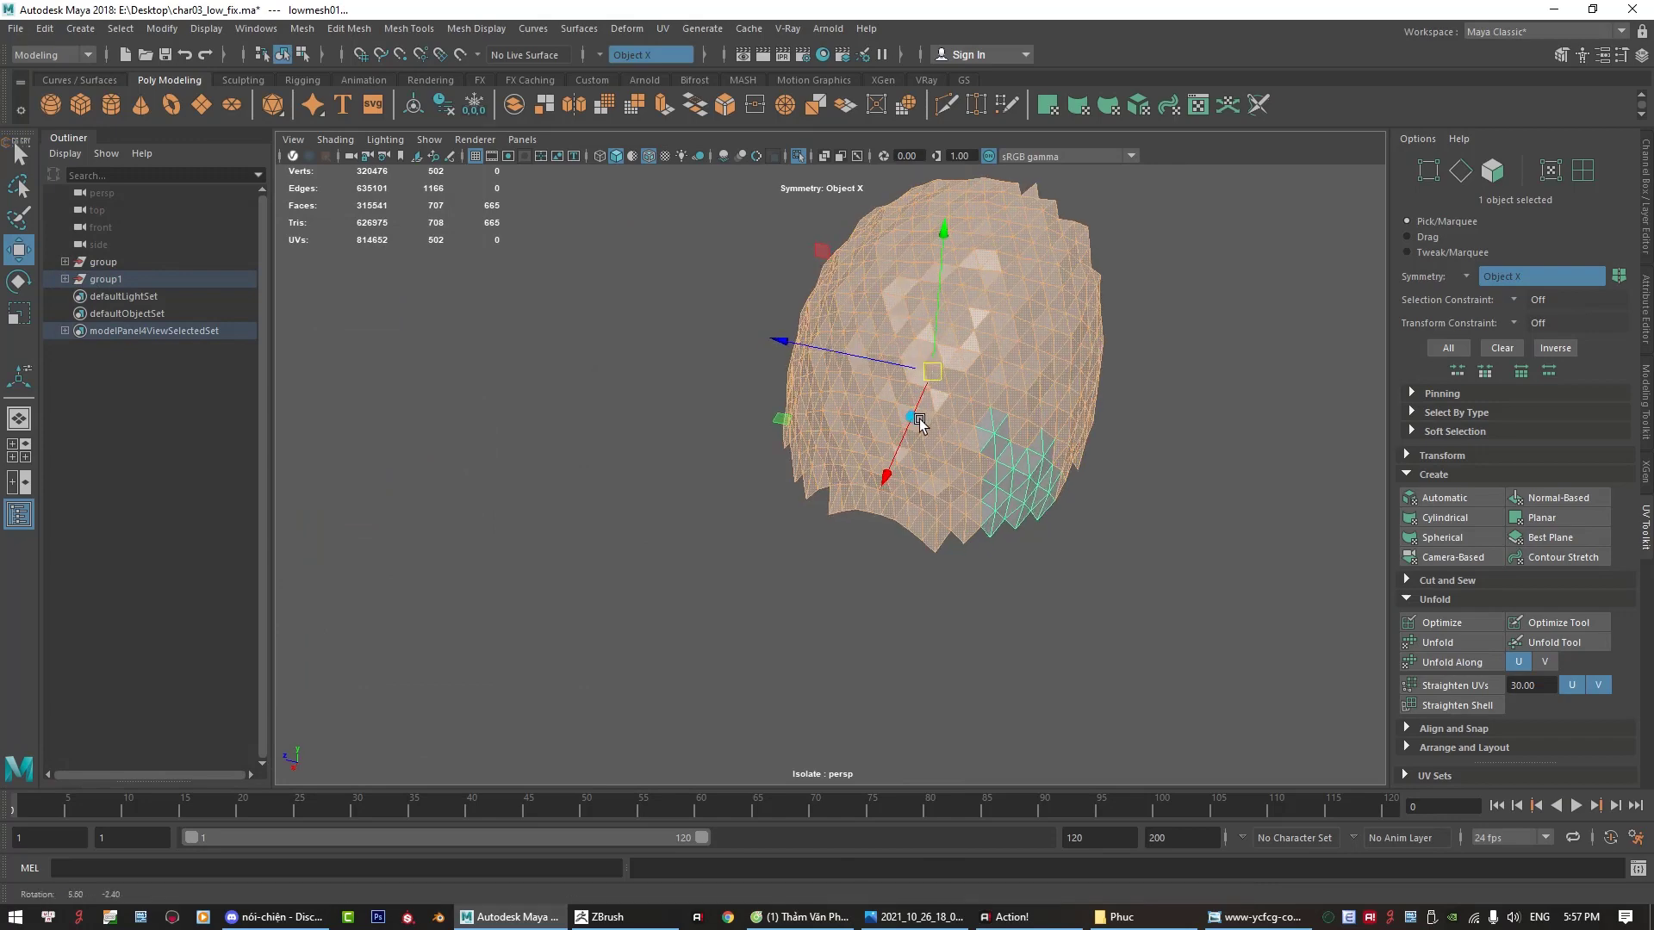
Step: Select stray faces on the shoulder pad and push one back into the mesh
left_click(1017, 533)
left_click(1021, 496)
right_click_drag(997, 438, 953, 395)
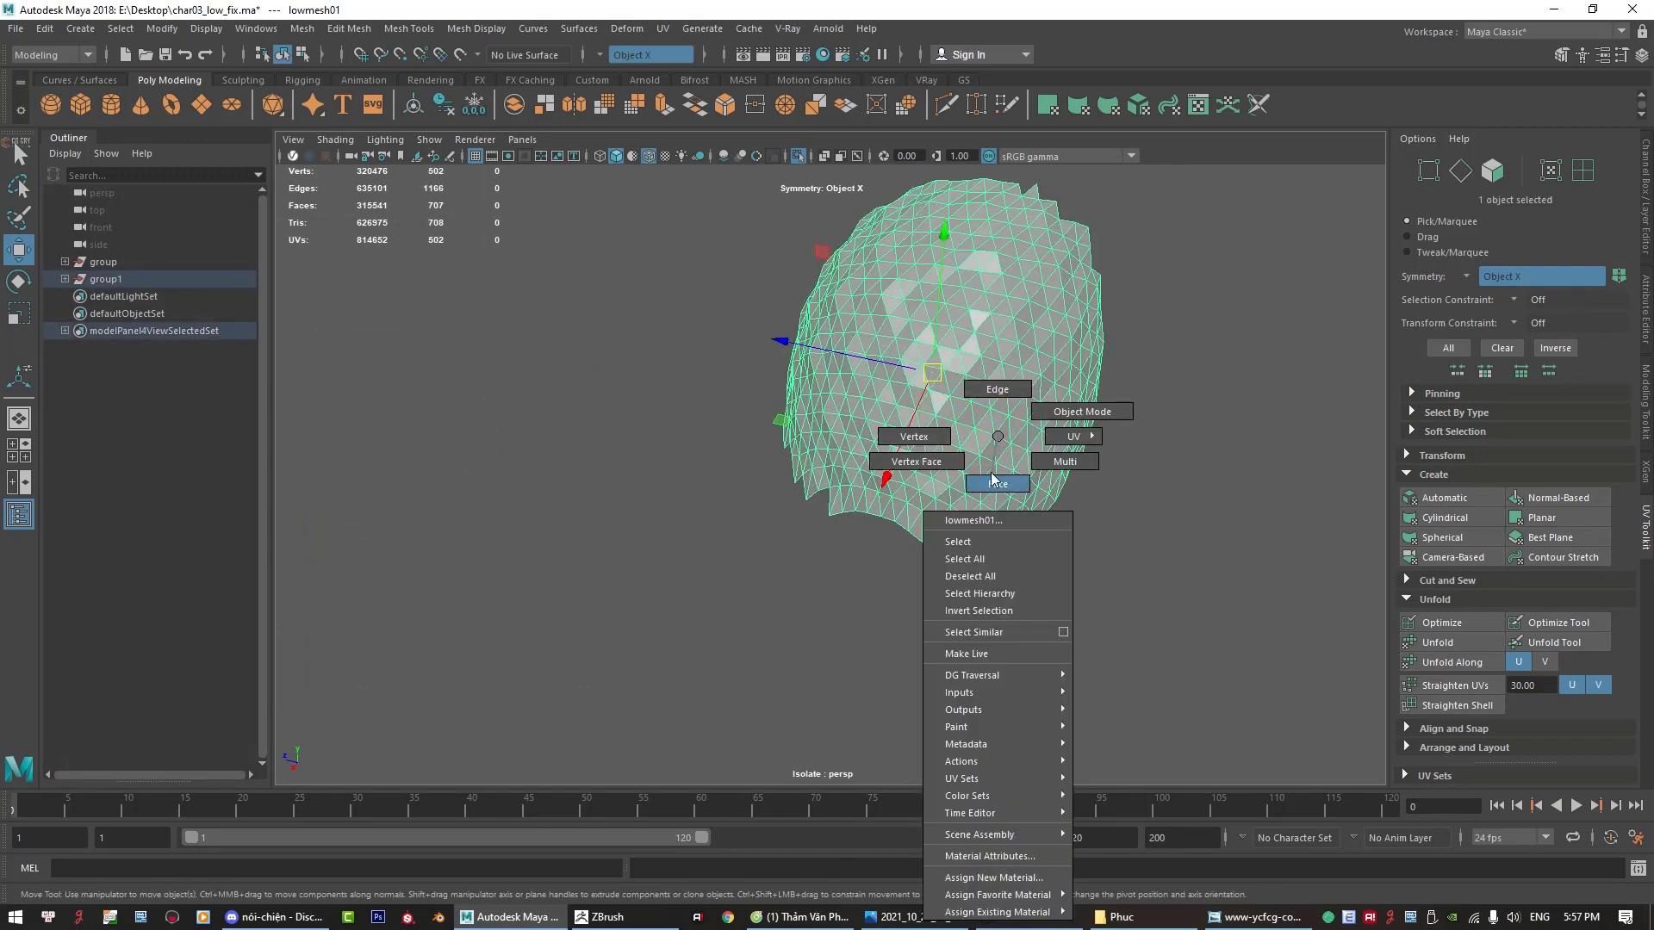
left_click(1023, 482)
left_click_drag(1022, 479, 1004, 483, "alt")
right_click_drag(910, 439, 919, 491)
left_click(1008, 491)
left_click_drag(1018, 500, 896, 542, "alt")
key("ctrl+z")
right_click_drag(1099, 489, 1072, 479)
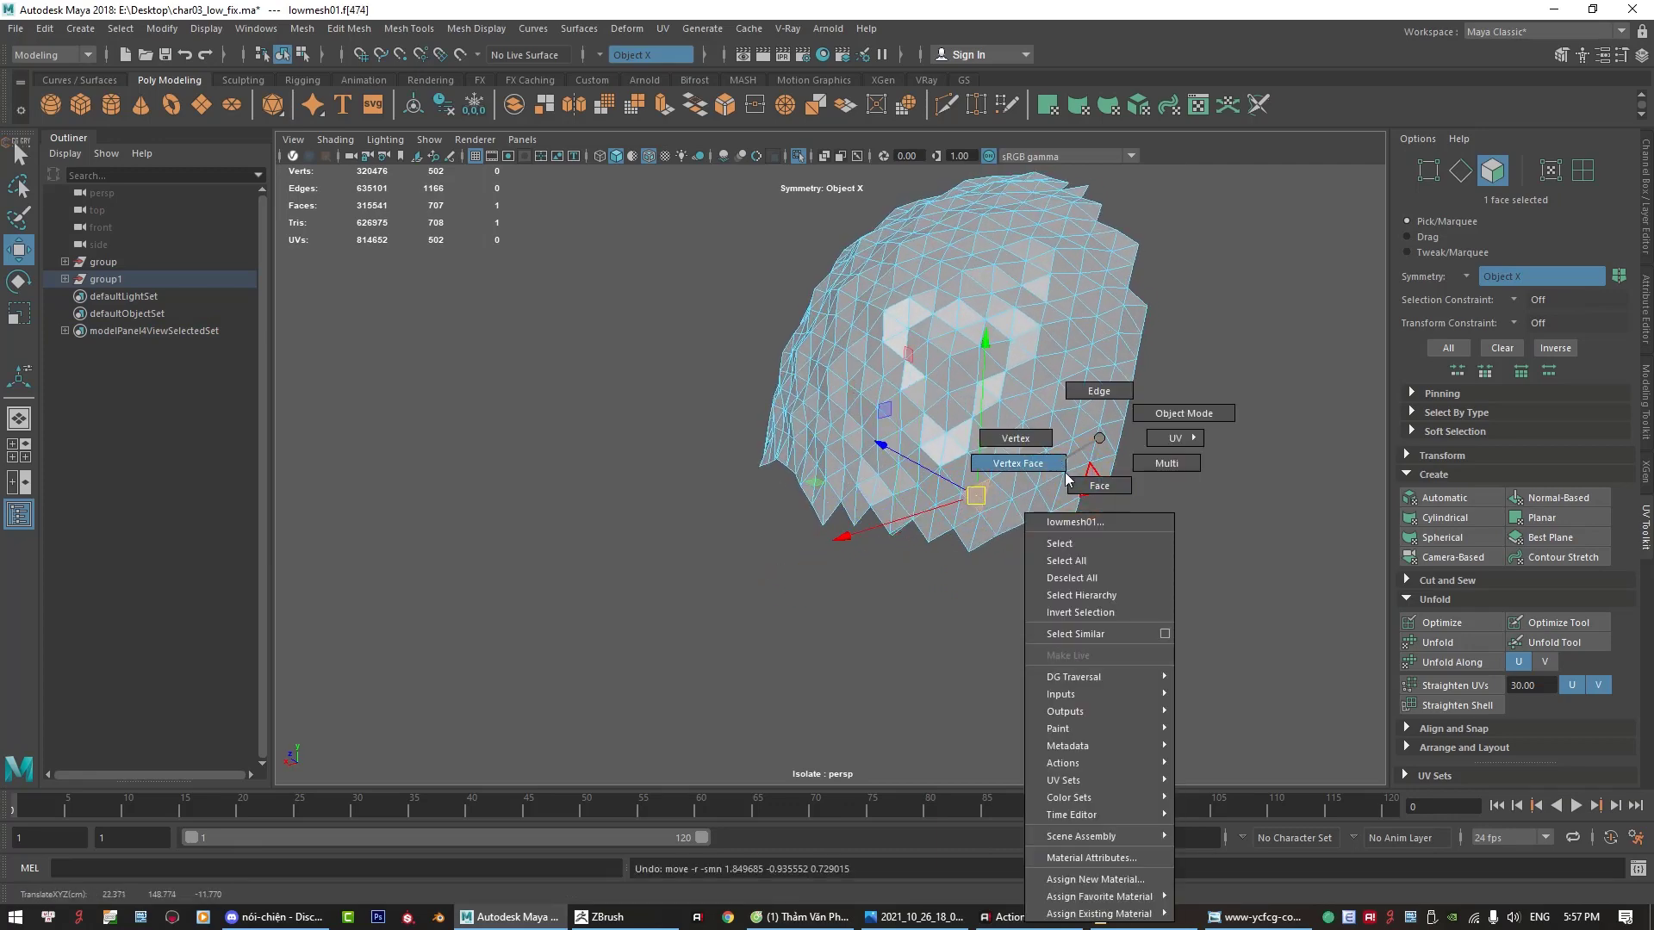
mouse_move(982, 487)
left_mouse_down("alt")
mouse_move(650, 480)
mouse_move(967, 561)
left_mouse_up("alt")
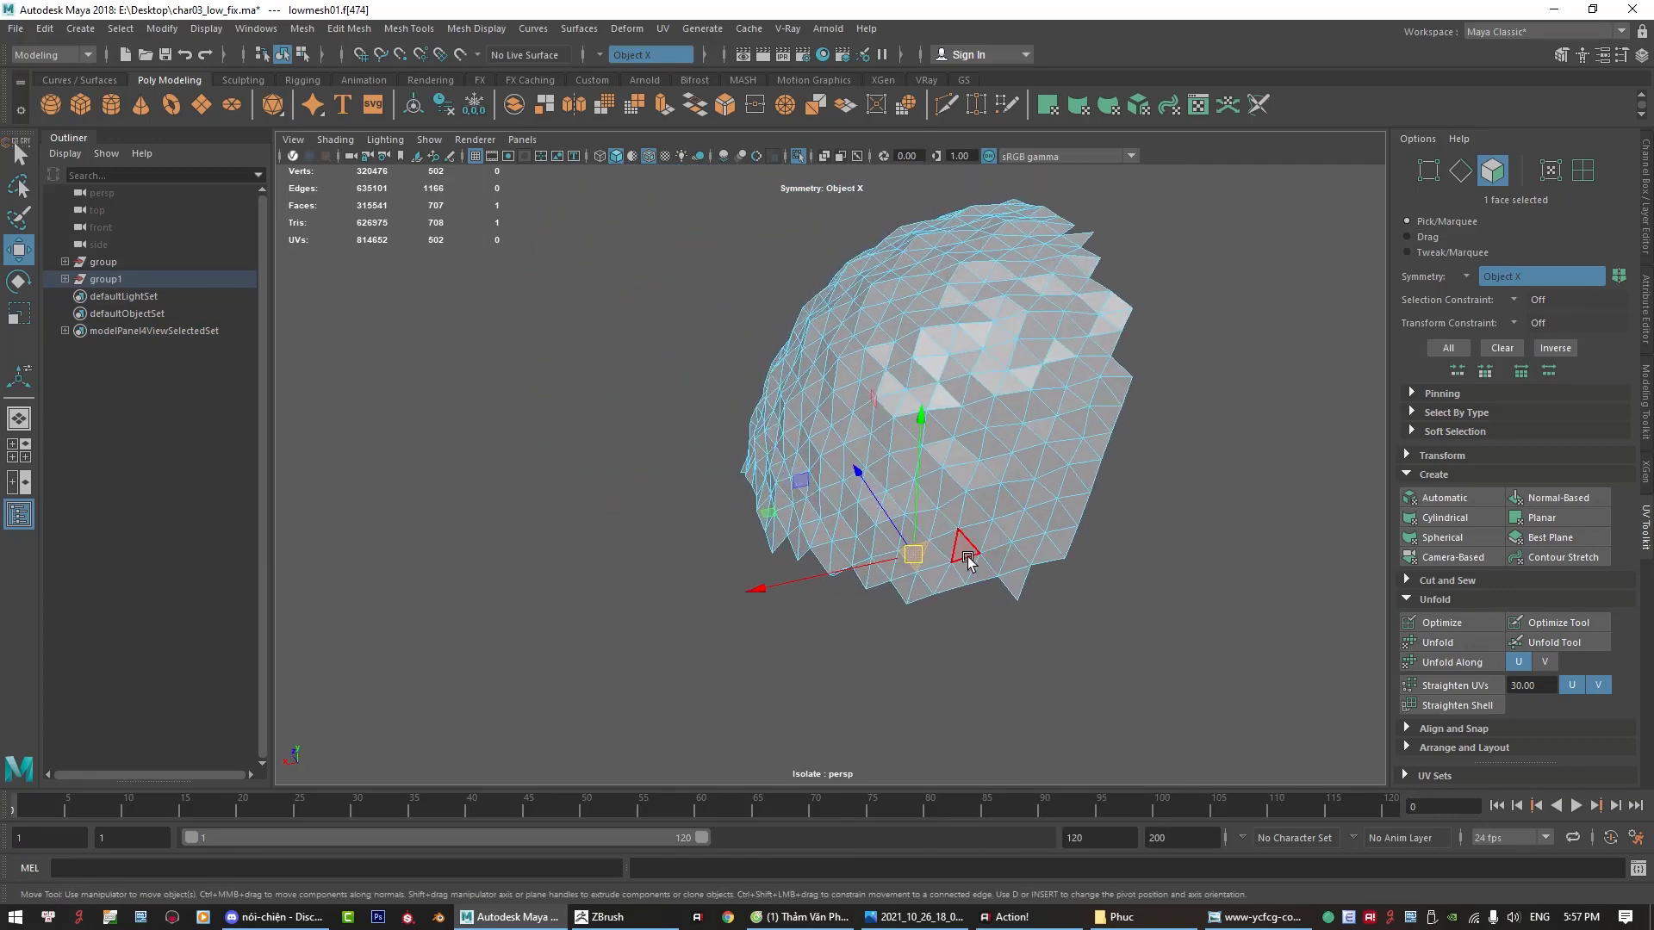
scroll(996, 552, "up", 3)
scroll(1129, 653, "up", 2)
scroll(790, 491, "up", 2)
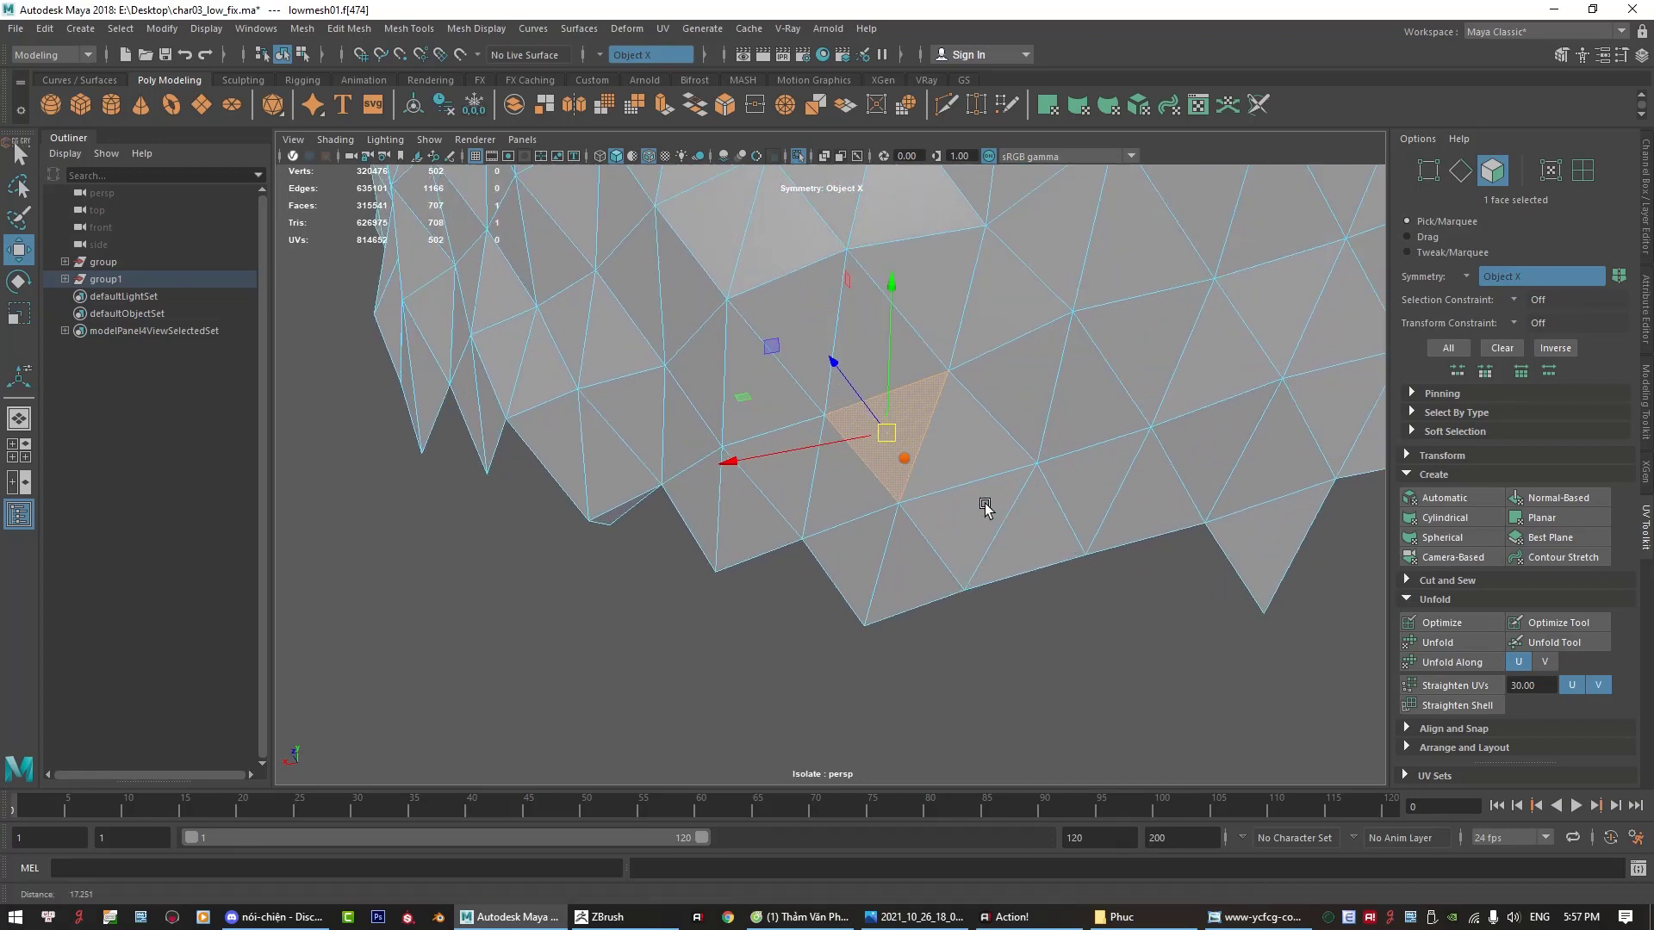
scroll(985, 506, "up", 1)
mouse_move(877, 428)
left_mouse_down("shift")
mouse_move(864, 457)
mouse_move(916, 479)
mouse_move(683, 528)
mouse_move(751, 485)
mouse_move(853, 480)
mouse_move(706, 399)
mouse_move(625, 430)
mouse_move(725, 492)
mouse_move(786, 451)
mouse_move(952, 461)
mouse_move(766, 474)
mouse_move(779, 442)
mouse_move(901, 484)
left_mouse_up("shift")
scroll(913, 480, "up", 2)
Step: Delete the thin sliver faces along the shoulder pad's edge
left_click(840, 492)
scroll(845, 491, "up", 3)
scroll(625, 431, "down", 3)
key("q")
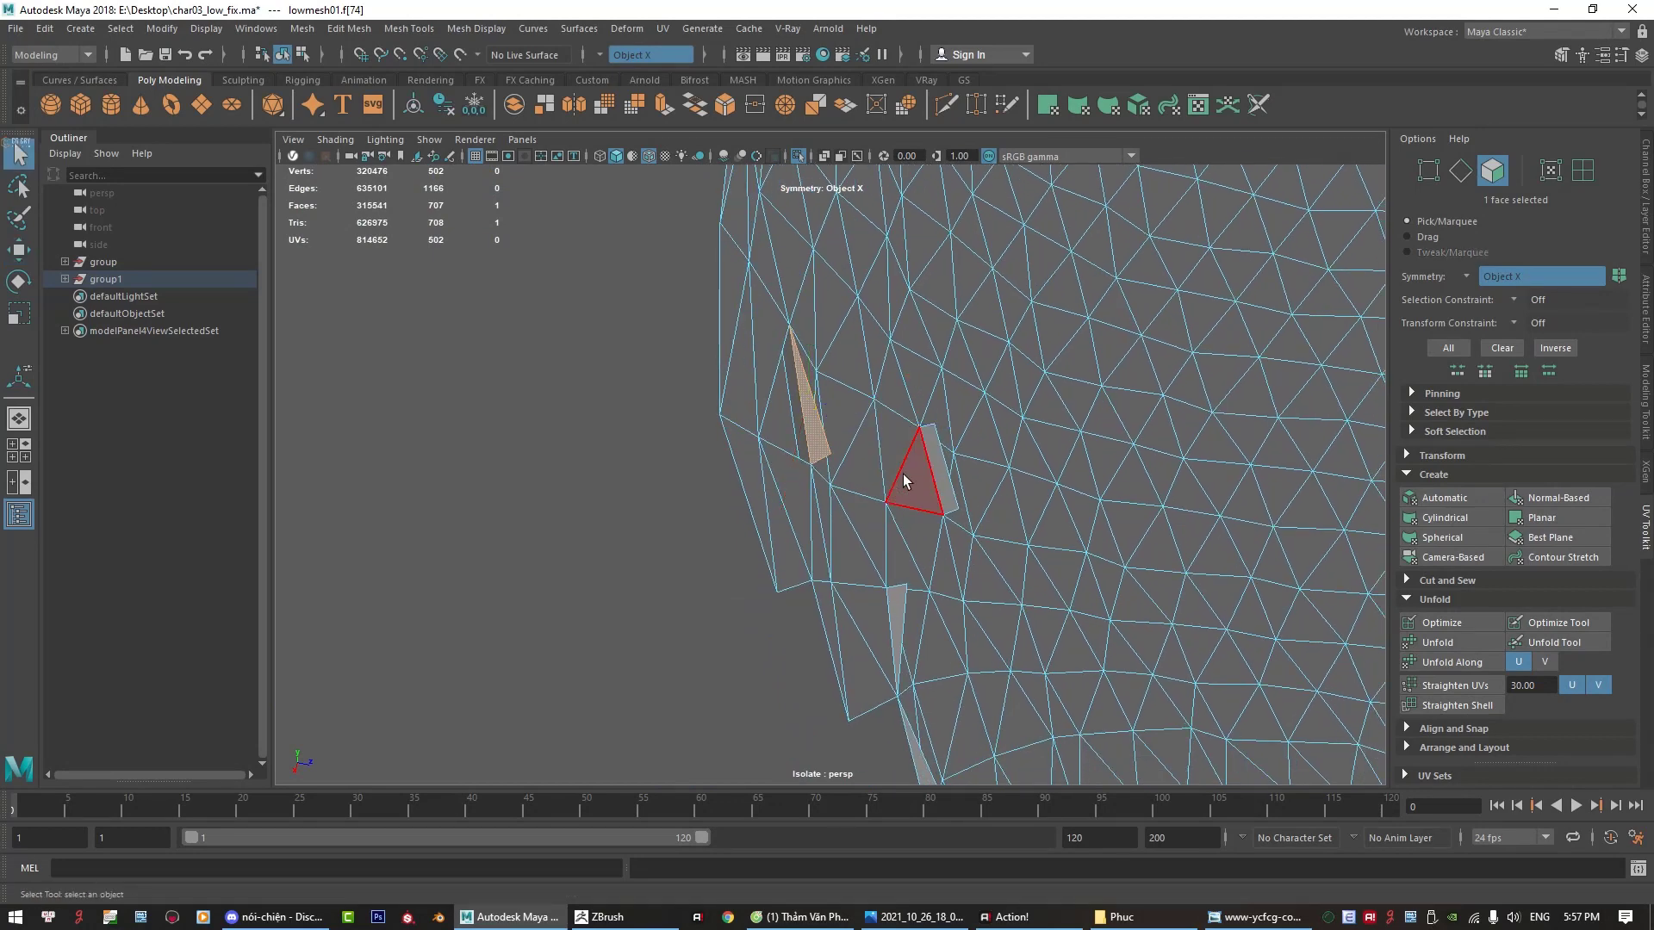
key("Delete")
key("Delete")
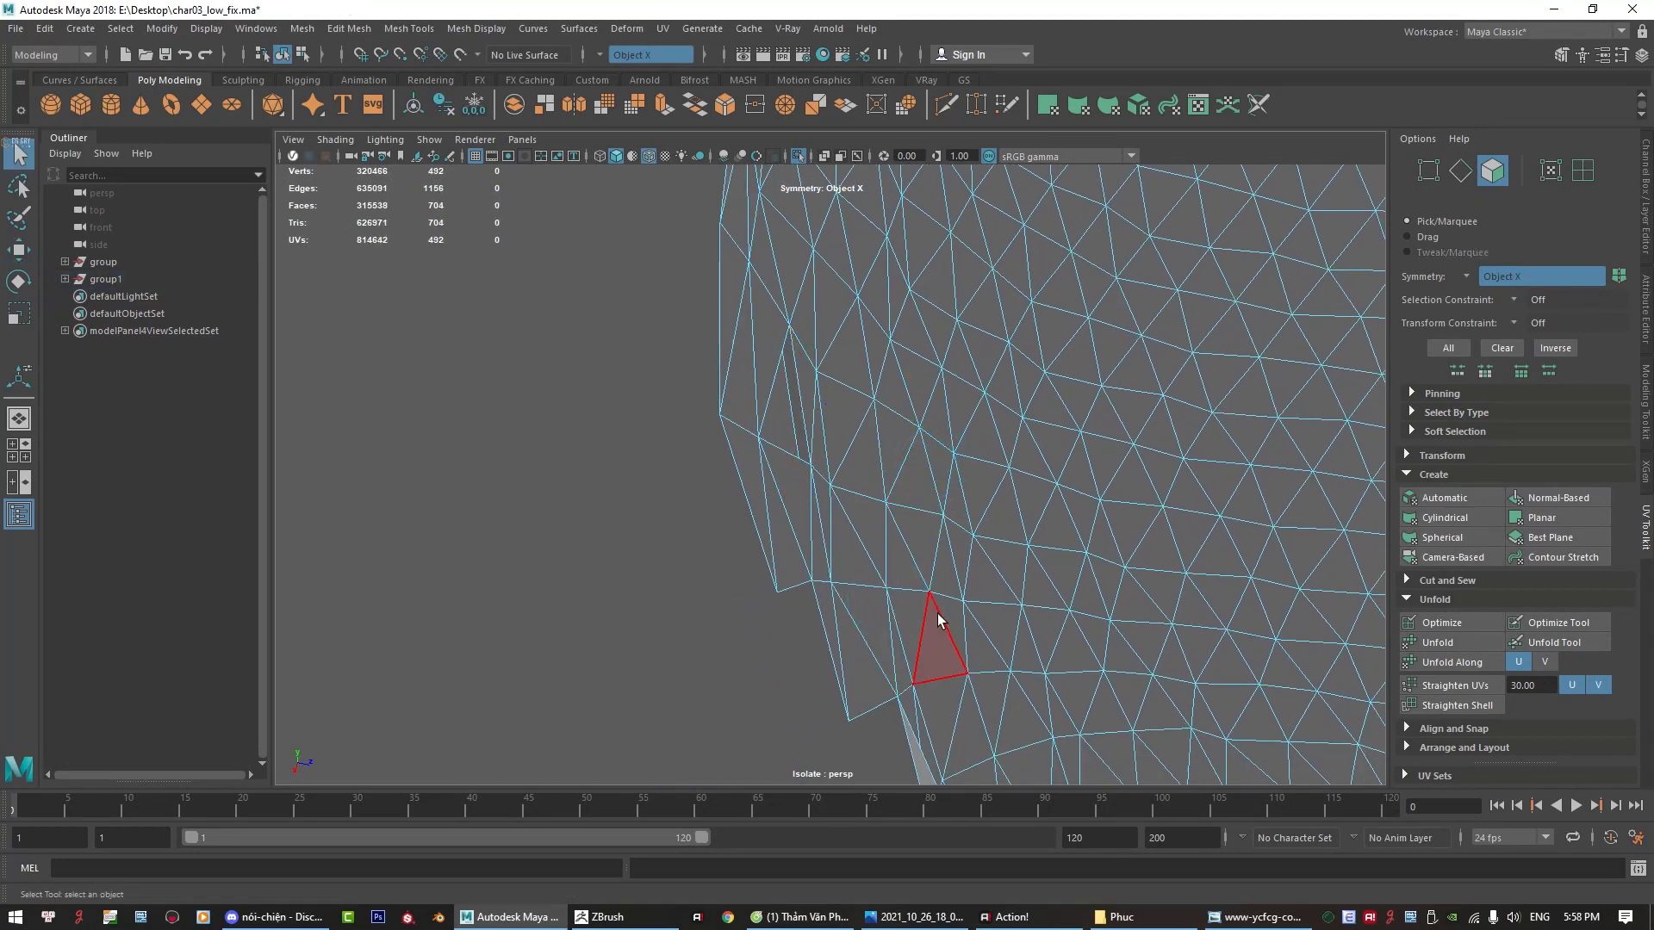
mouse_move(938, 613)
middle_mouse_down("alt")
mouse_move(909, 530)
mouse_move(886, 609)
middle_mouse_up("alt")
left_click(880, 603)
key("Delete")
left_click(926, 504)
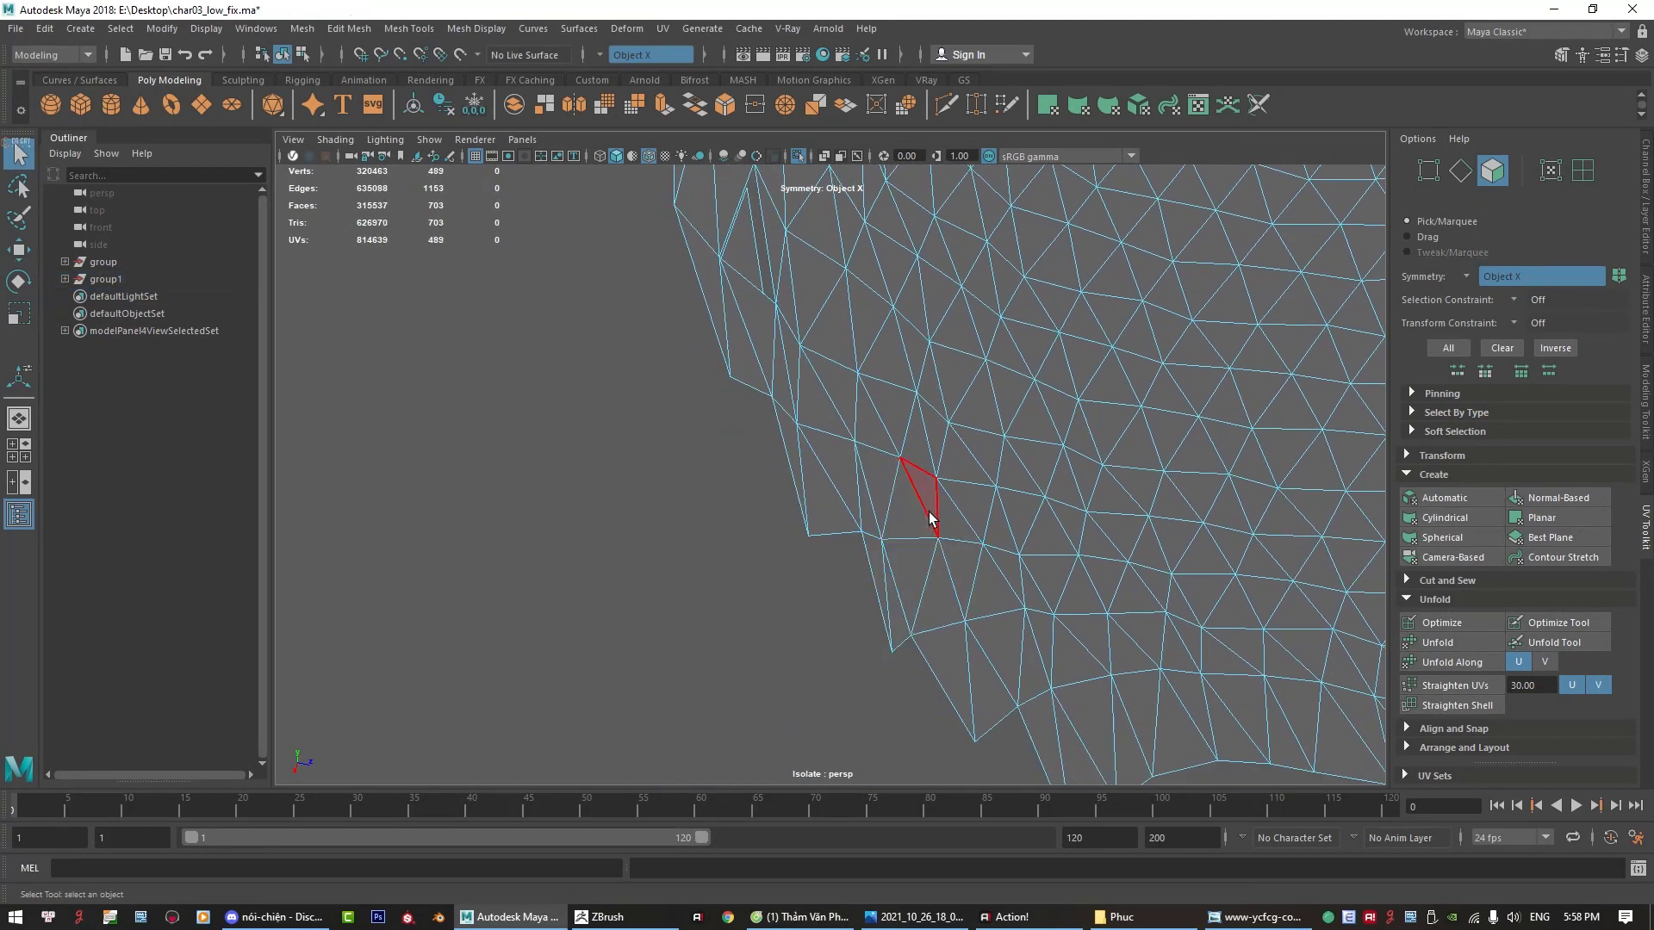
middle_click_drag(931, 509, 985, 535, "alt")
right_click_drag(984, 535, 912, 597, "alt")
mouse_move(990, 591)
left_mouse_down("alt")
mouse_move(1074, 528)
mouse_move(1008, 662)
mouse_move(978, 543)
mouse_move(818, 551)
mouse_move(989, 523)
mouse_move(911, 546)
left_mouse_up("alt")
Step: Move the sunken face flush with its neighbours and check for other out-of-place faces
left_click(786, 521)
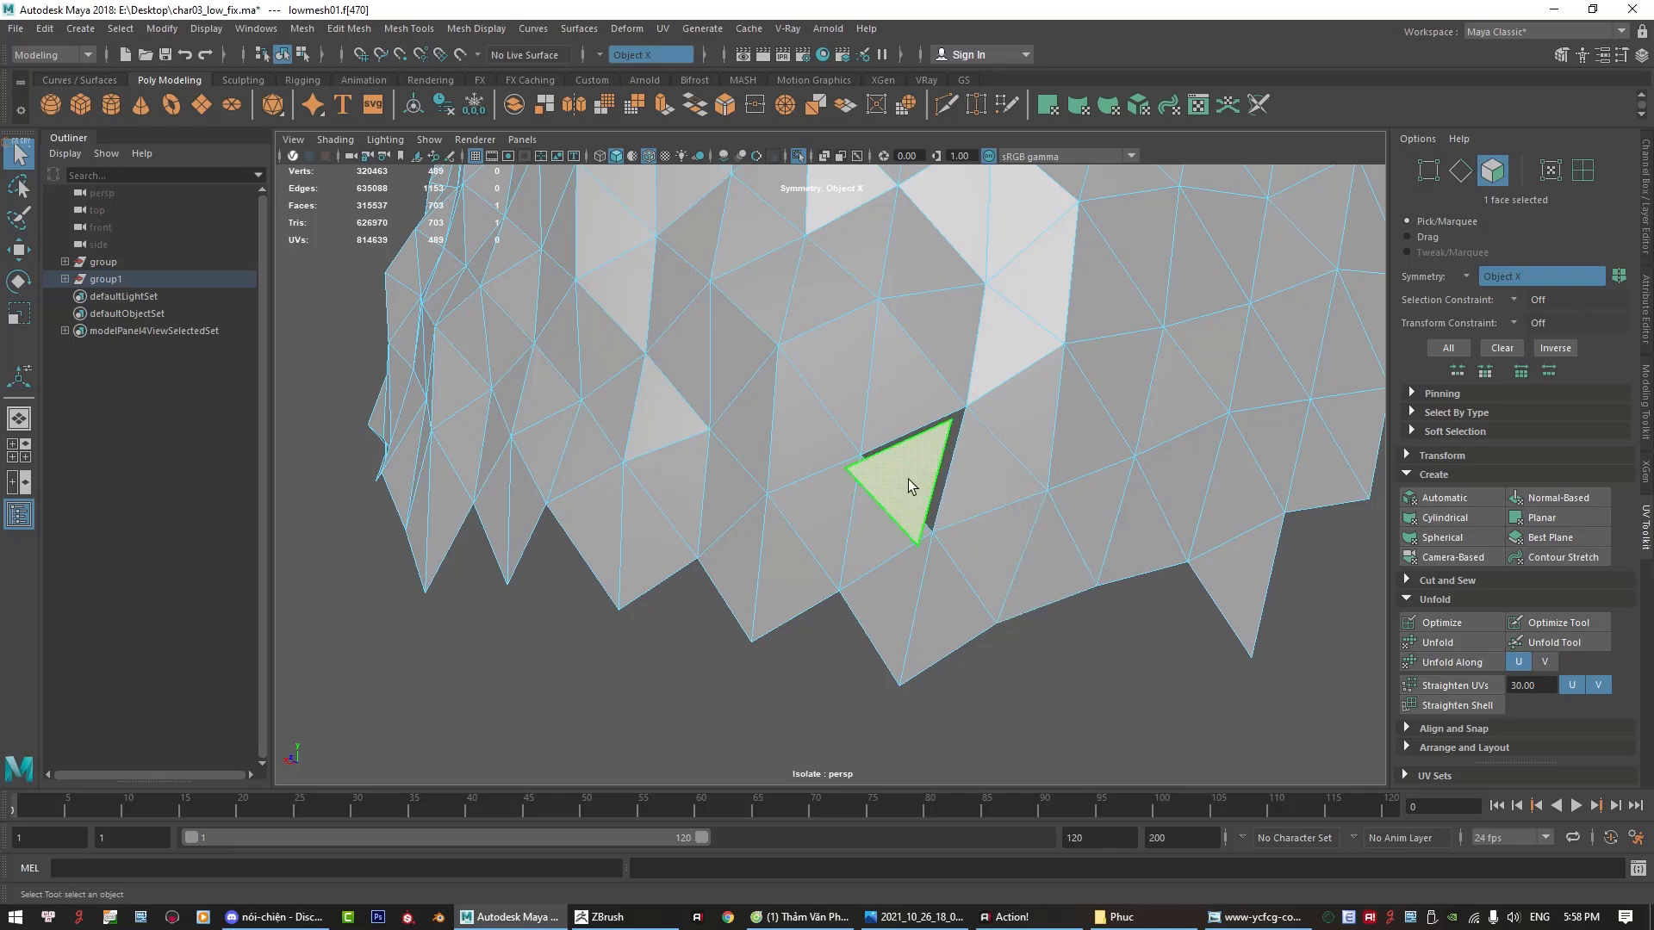
scroll(910, 487, "down", 2)
scroll(953, 591, "up", 3)
scroll(968, 547, "up", 1)
left_click(939, 517)
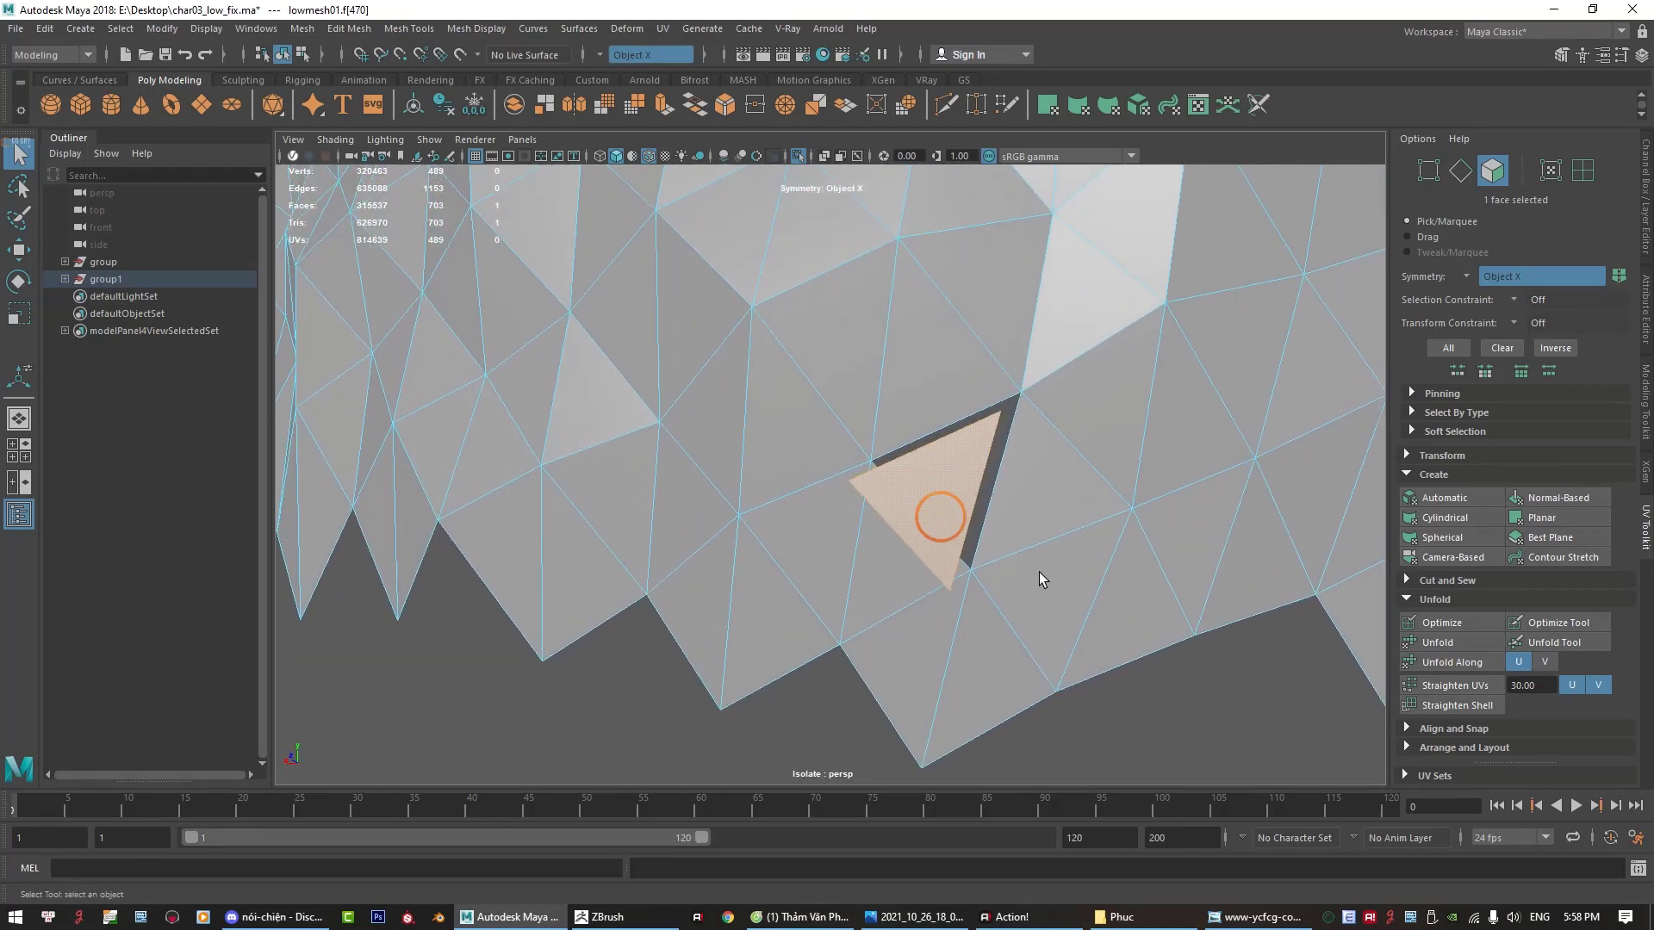
key("w")
mouse_move(1042, 579)
left_mouse_down("alt")
mouse_move(948, 551)
mouse_move(931, 520)
left_mouse_up("alt")
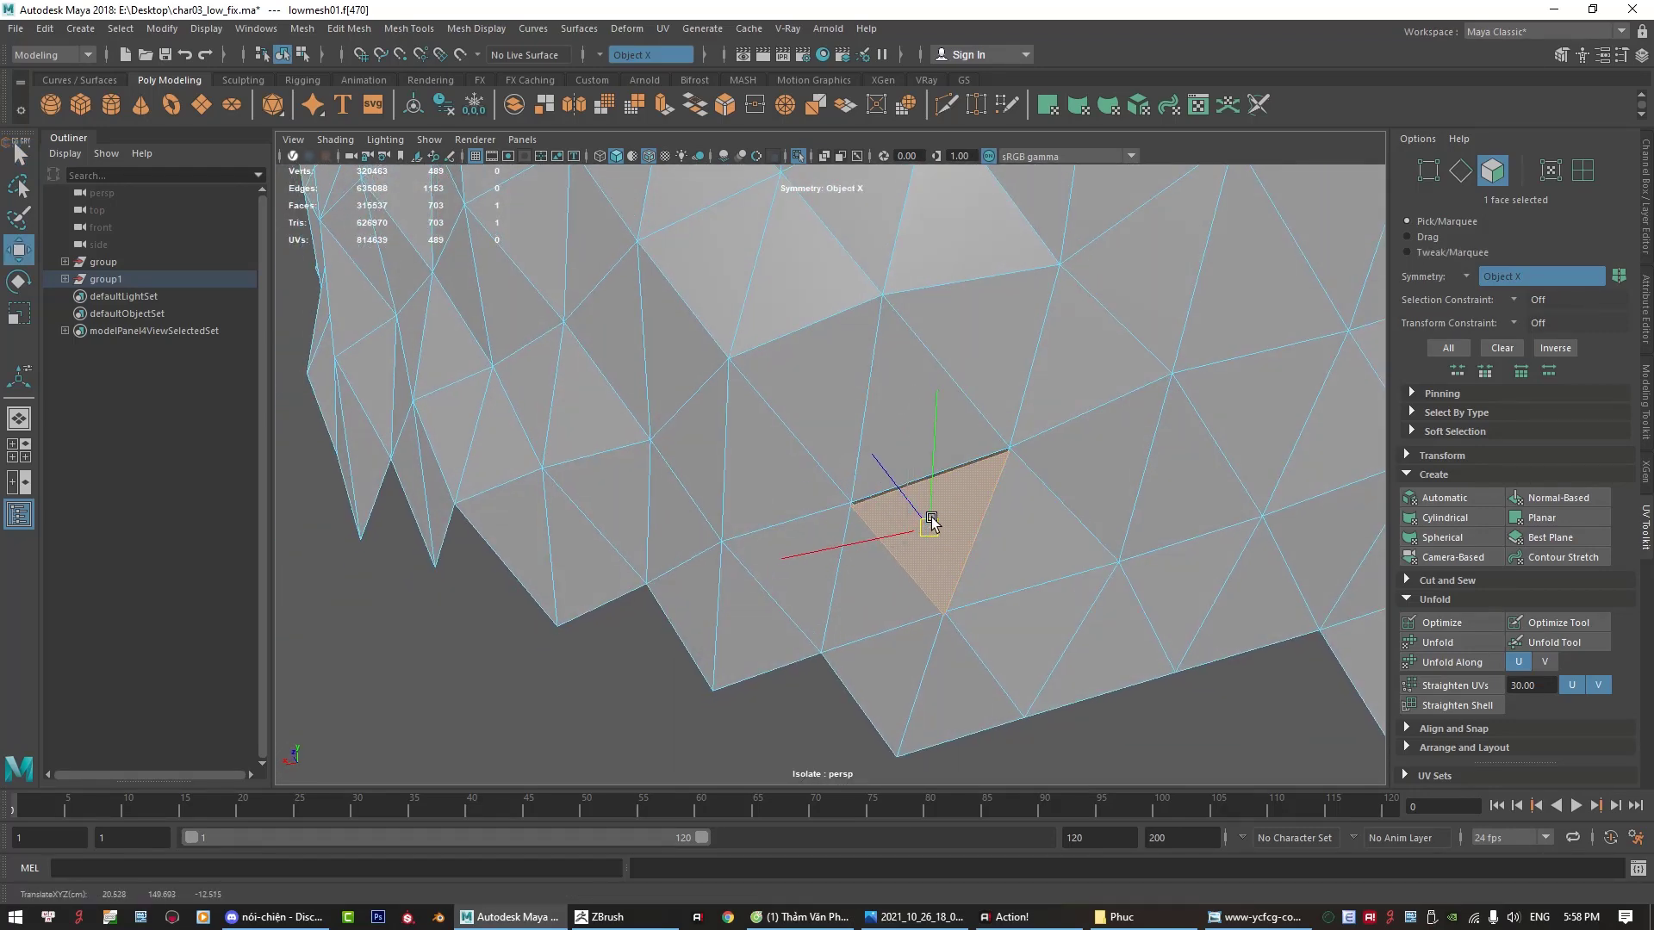
mouse_move(1117, 575)
left_mouse_down("alt")
mouse_move(969, 472)
mouse_move(935, 484)
mouse_move(1078, 551)
mouse_move(669, 668)
mouse_move(754, 749)
mouse_move(787, 664)
mouse_move(749, 530)
left_mouse_up("alt")
left_click(712, 658)
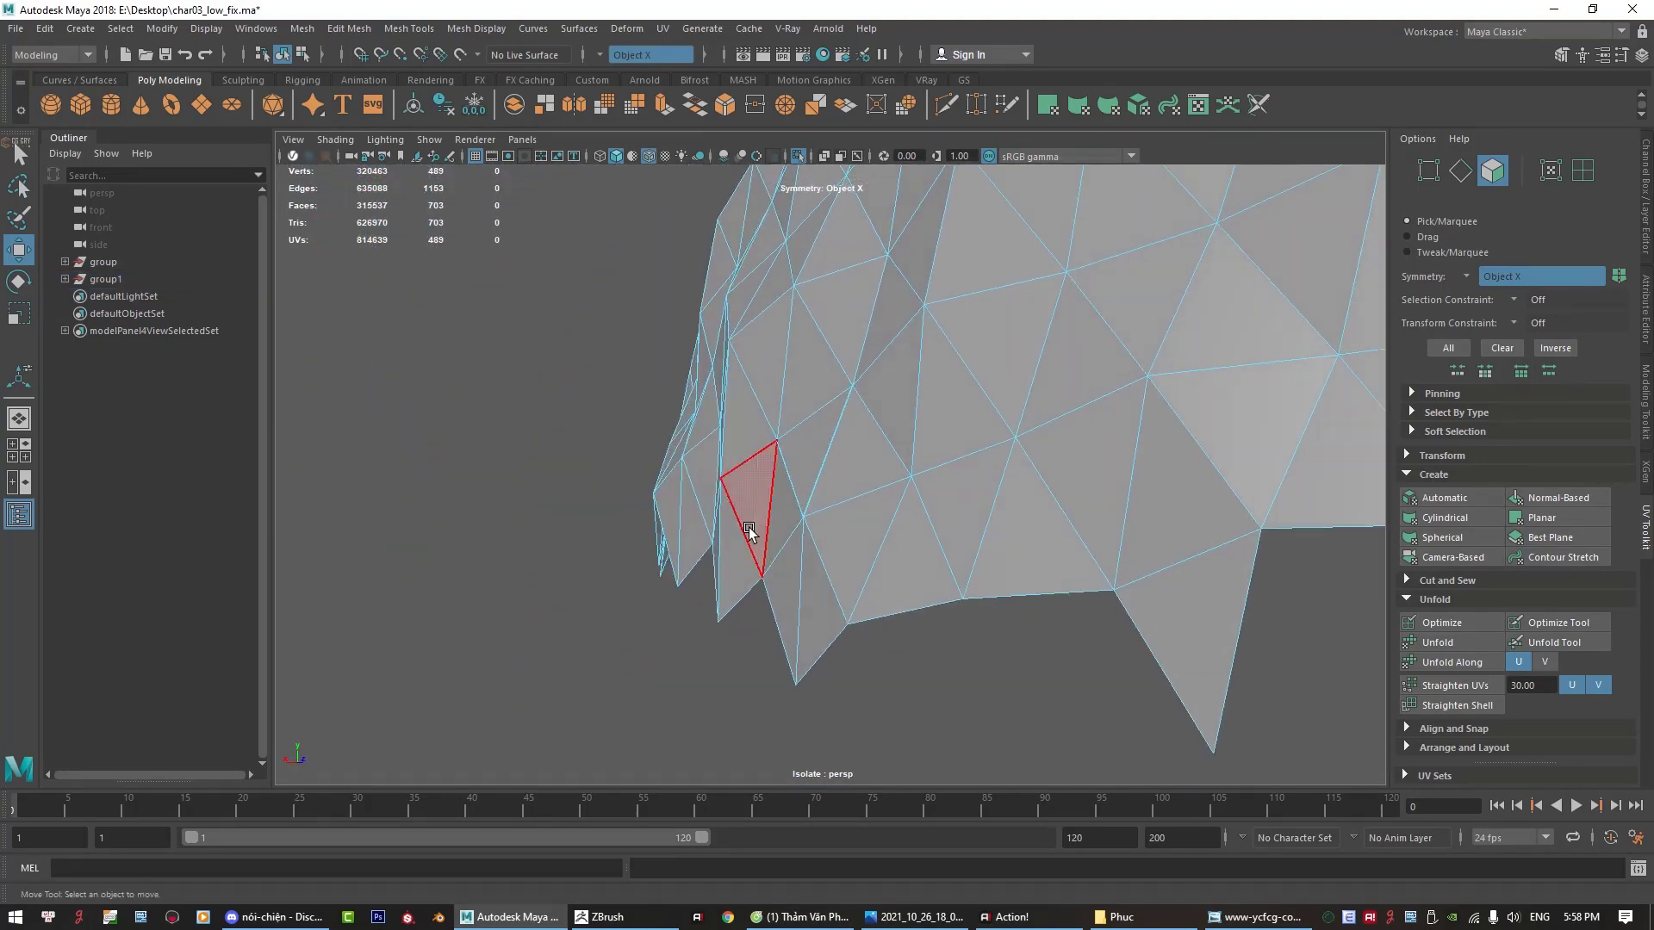
left_click(794, 456)
mouse_move(887, 498)
left_mouse_down("alt")
mouse_move(727, 442)
mouse_move(722, 466)
mouse_move(727, 441)
left_mouse_up("alt")
scroll(775, 500, "down", 5)
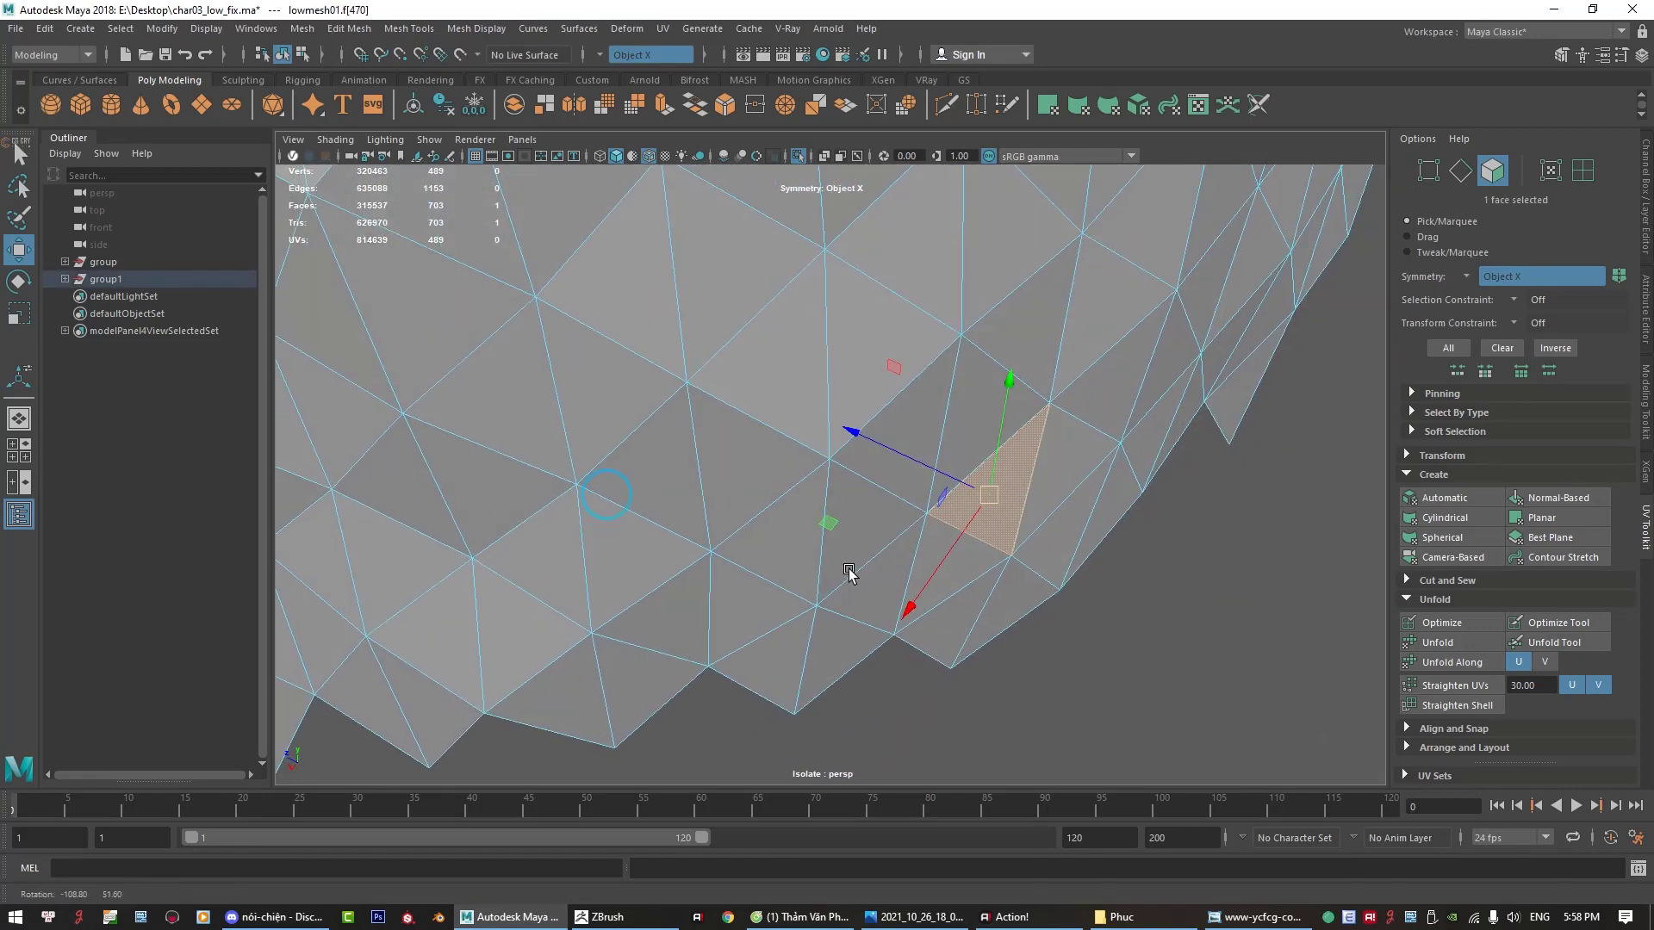
mouse_move(849, 572)
left_mouse_down("alt")
mouse_move(794, 546)
mouse_move(1052, 543)
left_mouse_up("alt")
Step: Merge the marquee-selected vertices, bringing the shoulder pad to 388 vertices and 703 faces
right_click(1051, 466)
right_click_drag(1068, 480, 984, 438)
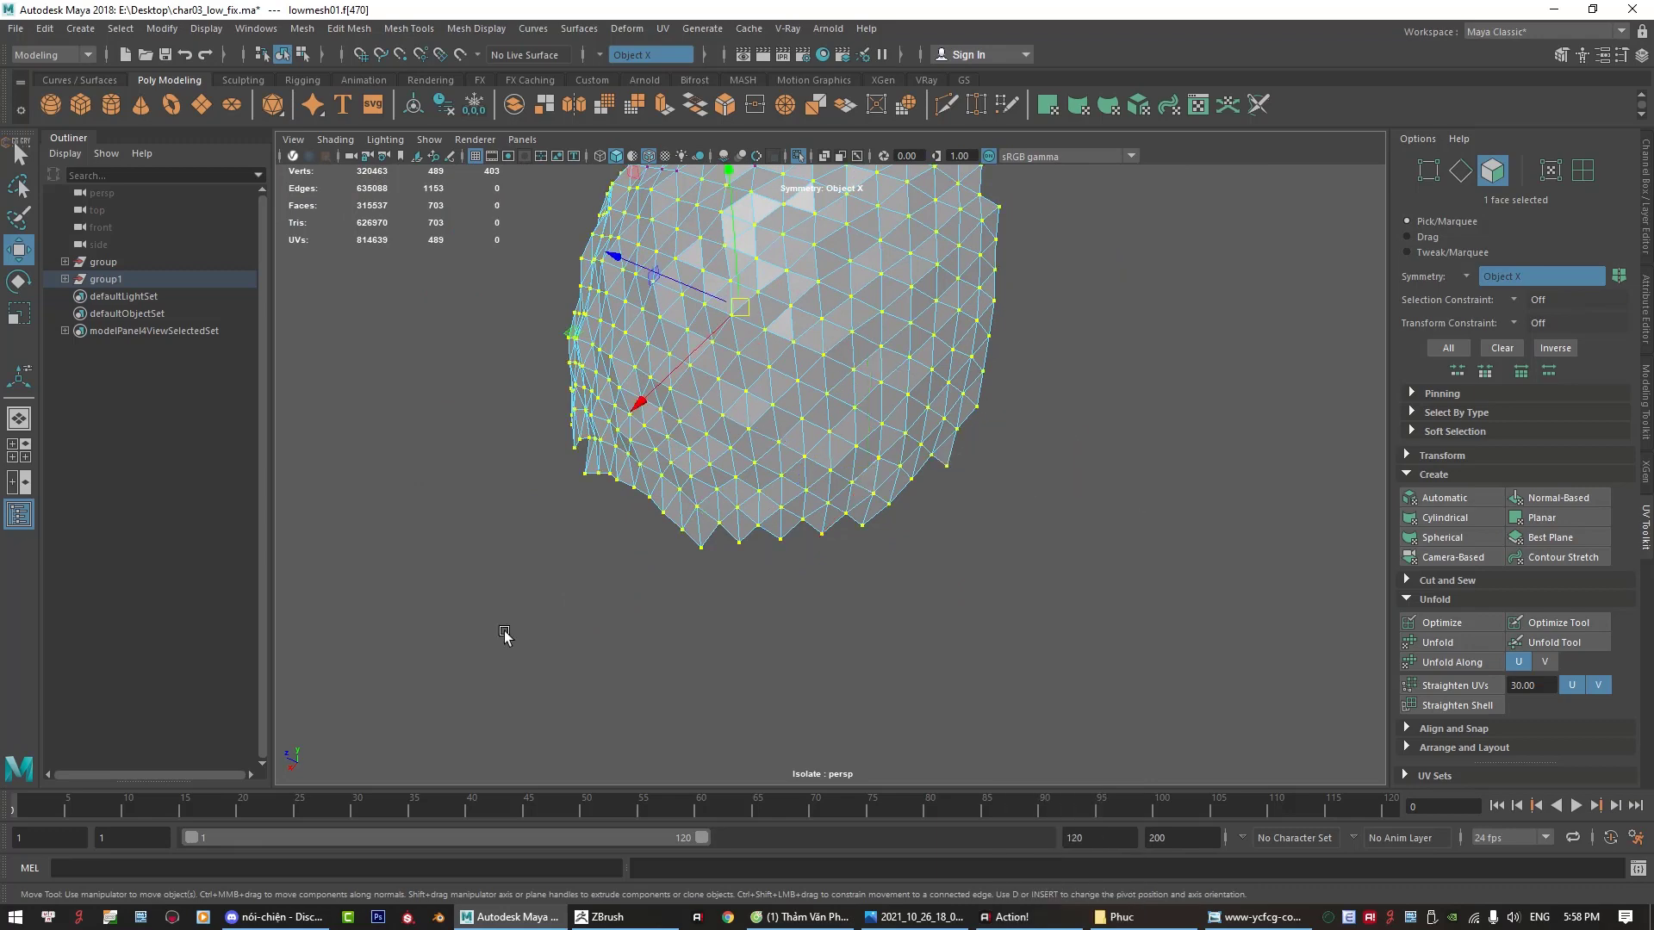
mouse_move(500, 638)
left_mouse_down()
mouse_move(938, 340)
mouse_move(804, 461)
left_mouse_up()
right_click(808, 461)
mouse_move(817, 331)
right_mouse_down()
mouse_move(847, 287)
mouse_move(896, 301)
right_mouse_up()
key("q")
left_click_drag(1004, 515, 1011, 462, "alt")
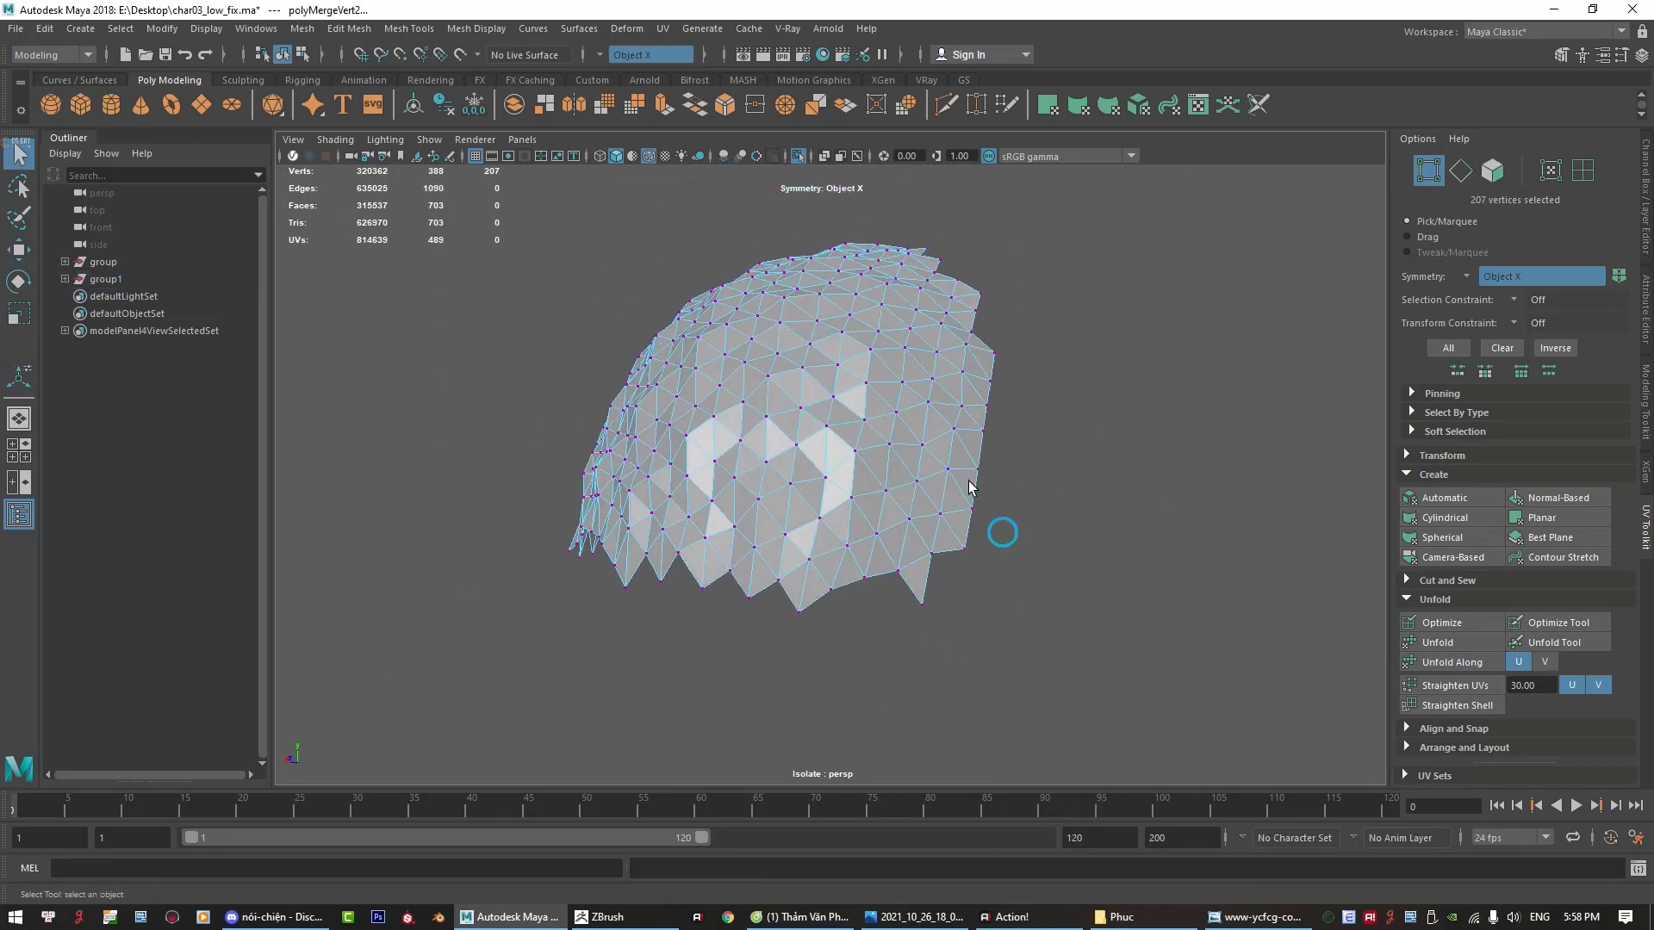
Step: Inspect the faces, undo a trial stray-face move, and reselect the whole shoulder pad
right_click(1012, 462)
right_click_drag(1013, 501, 1013, 503)
double_click(868, 507)
left_click_drag(868, 506, 739, 443, "alt")
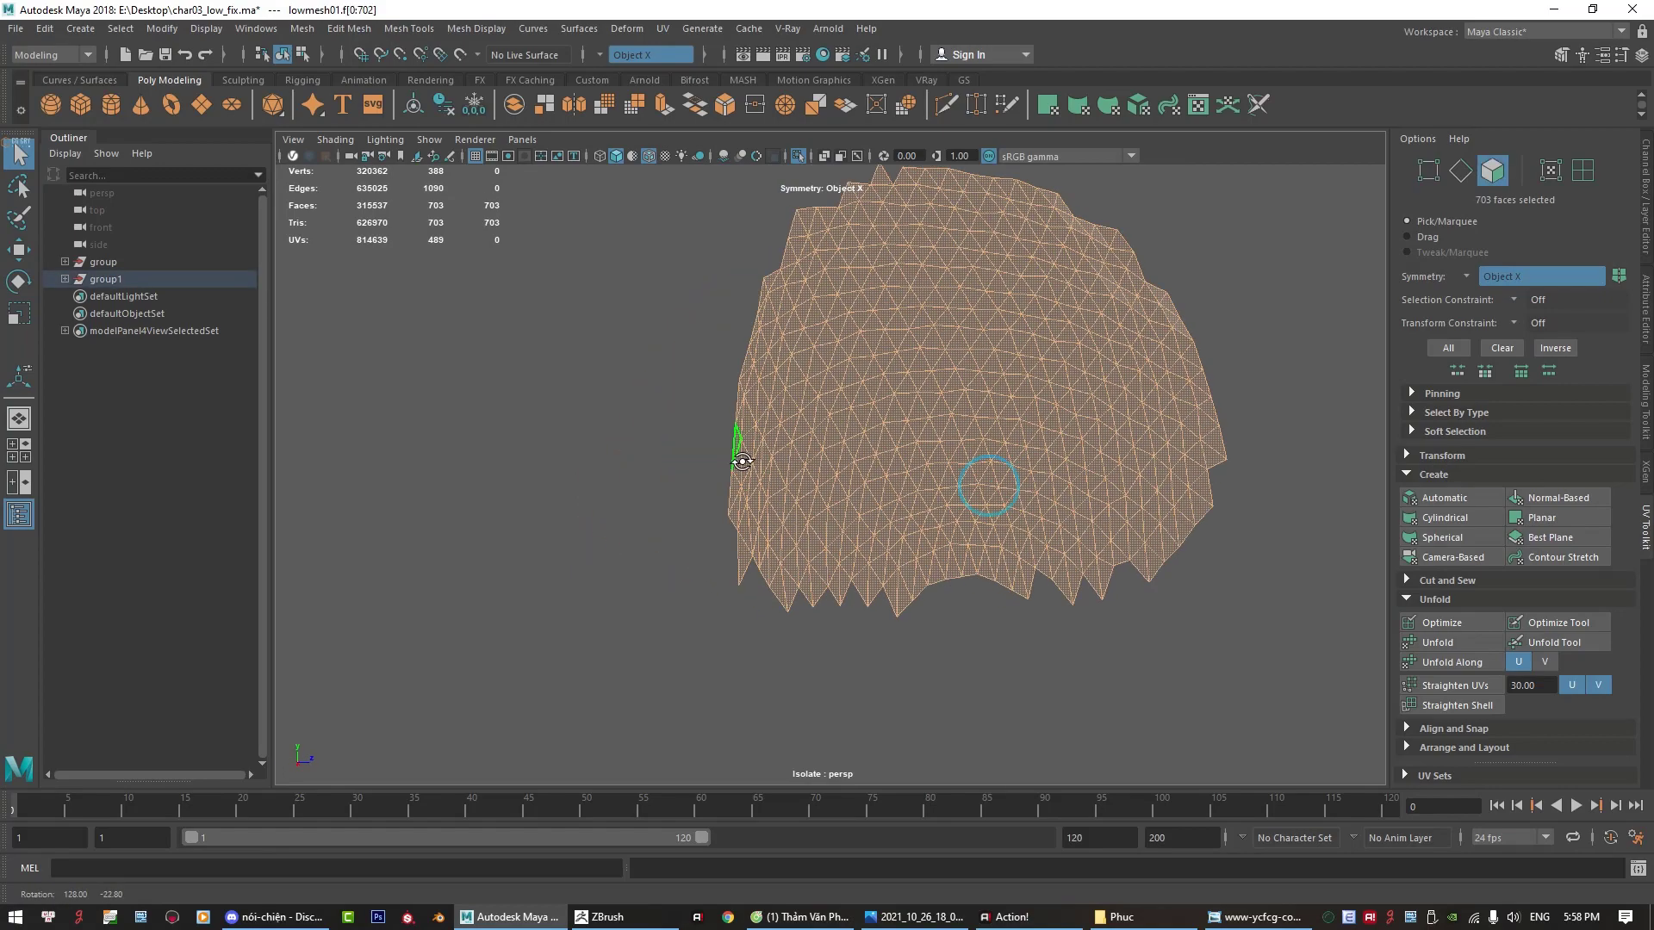
right_click_drag(739, 443, 750, 664, "alt")
left_click(451, 565)
left_click(859, 402)
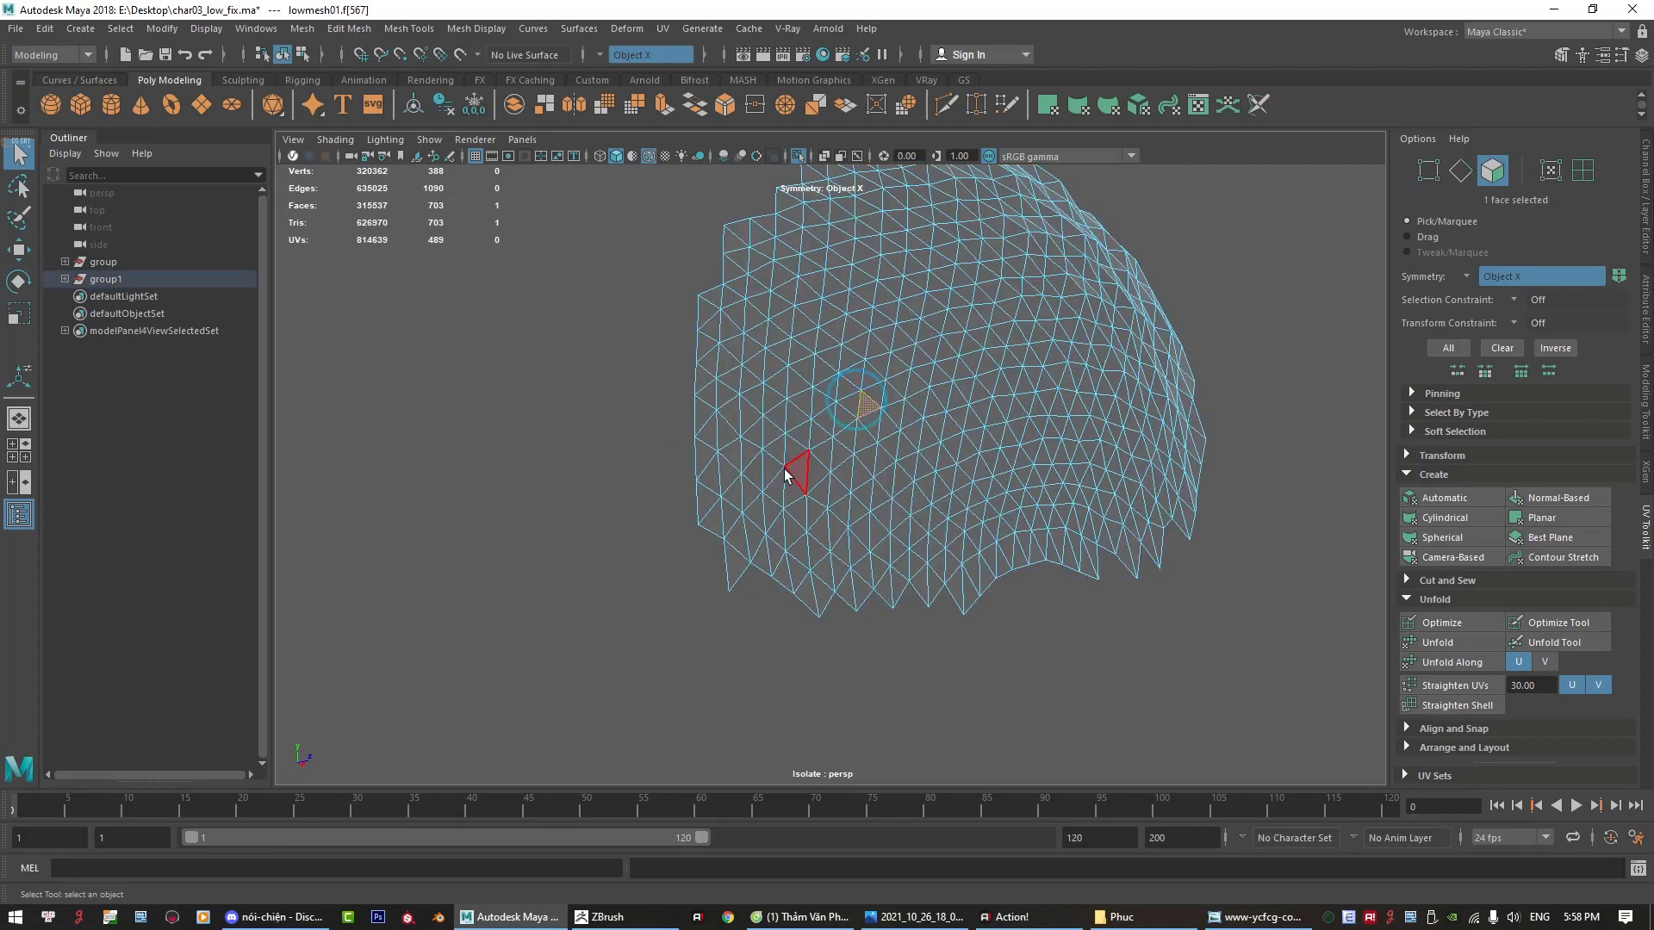
left_click_drag(739, 497, 952, 561, "alt")
key("w")
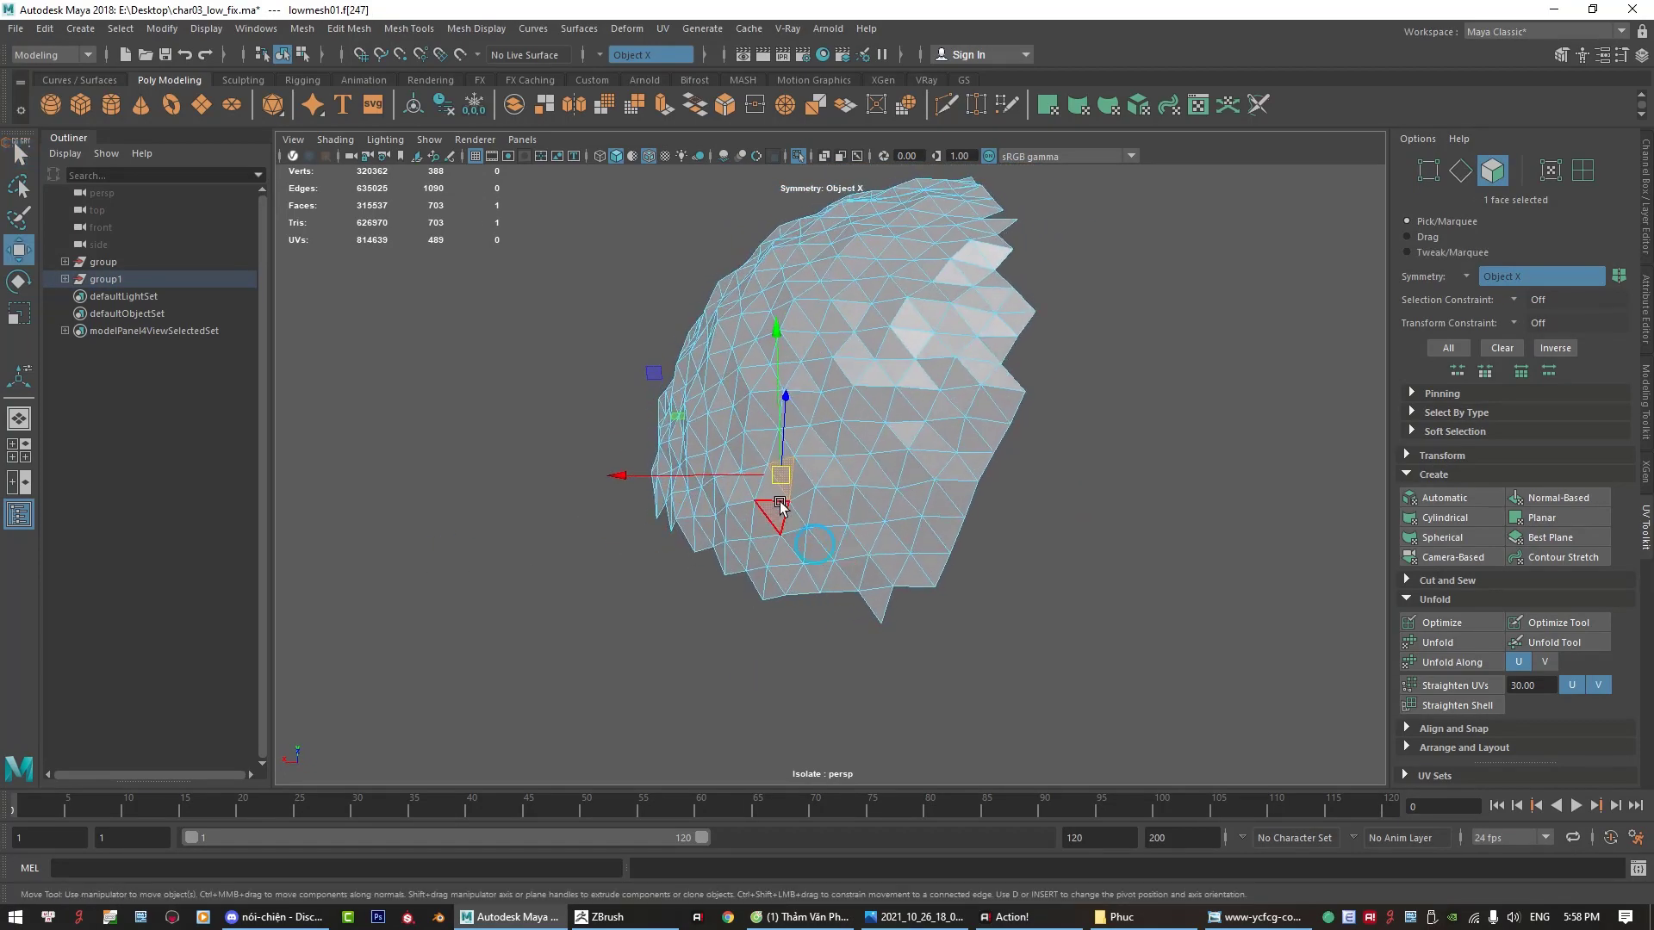
left_click_drag(852, 536, 793, 579)
key("ctrl+z")
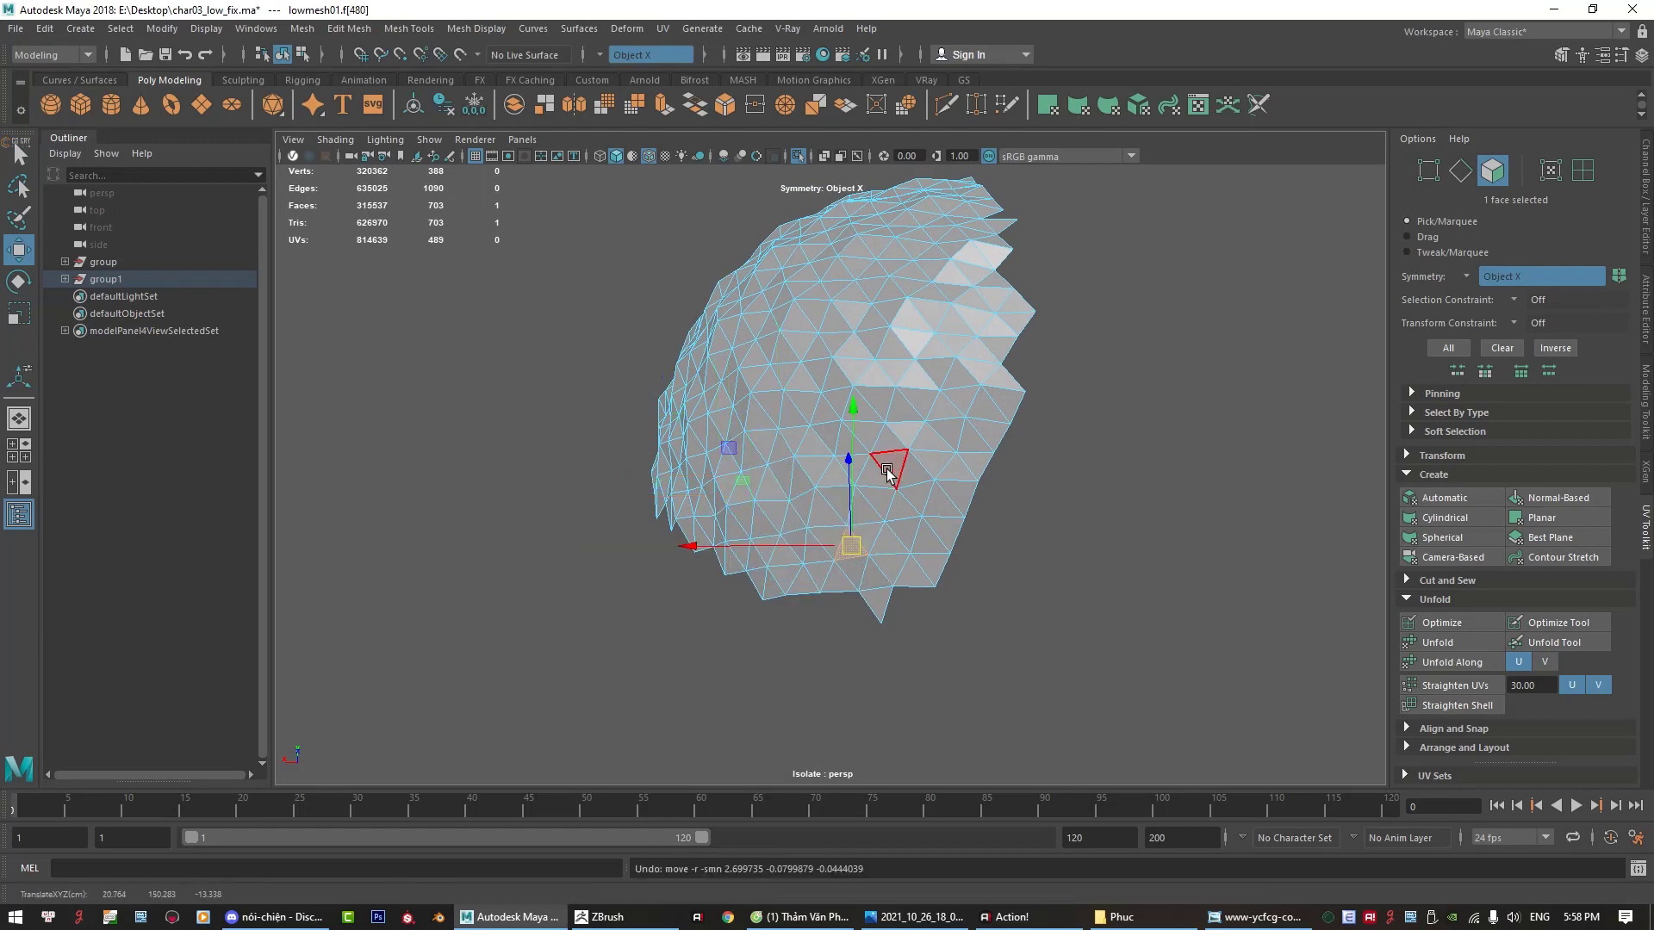
right_click_drag(978, 452, 1249, 309)
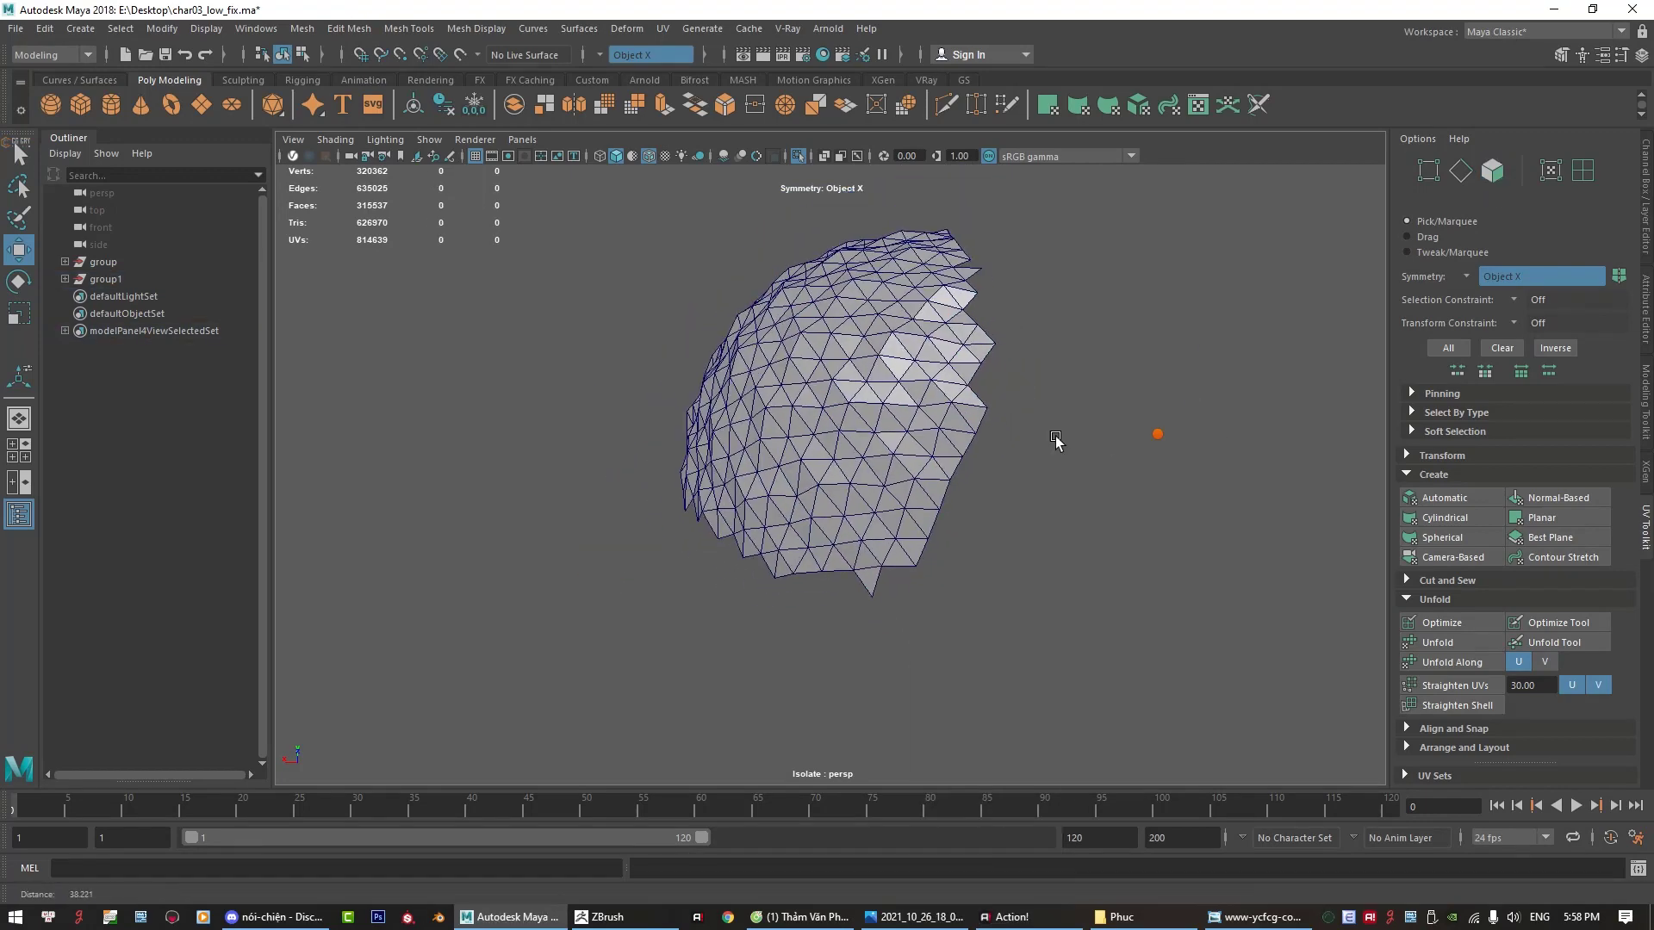
left_click(918, 392)
Step: Replace all 39 UV shells with one camera-based projection in the UV Editor
left_click(662, 31)
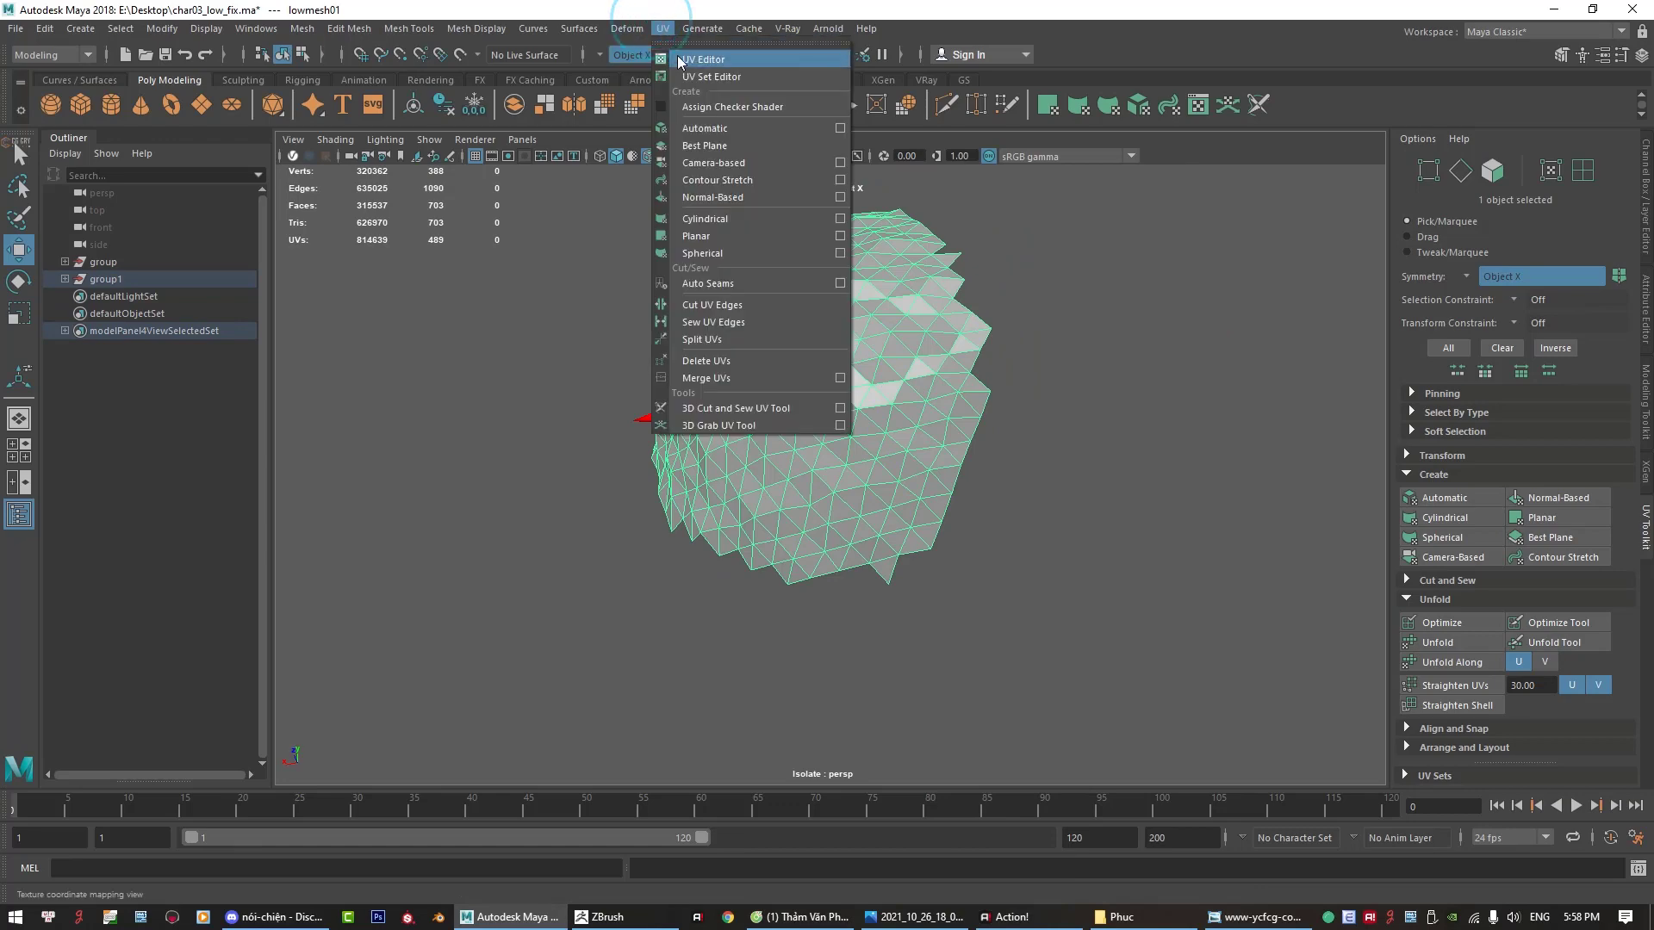
left_click(715, 58)
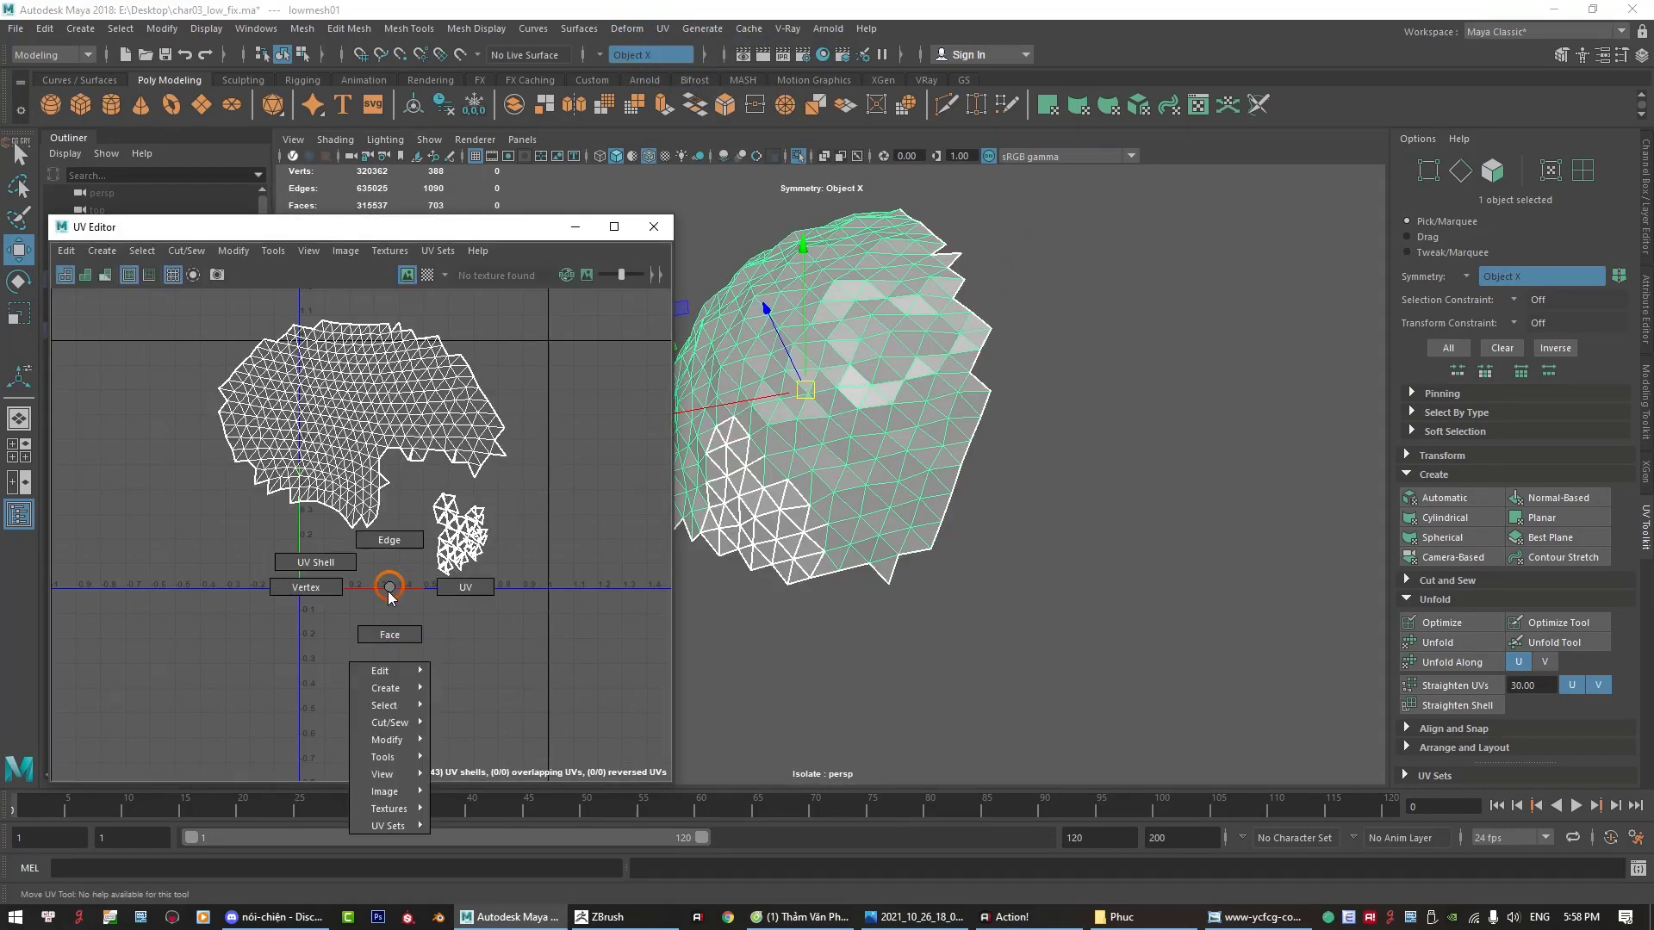
right_click_drag(388, 591, 305, 561)
left_click_drag(194, 689, 574, 386)
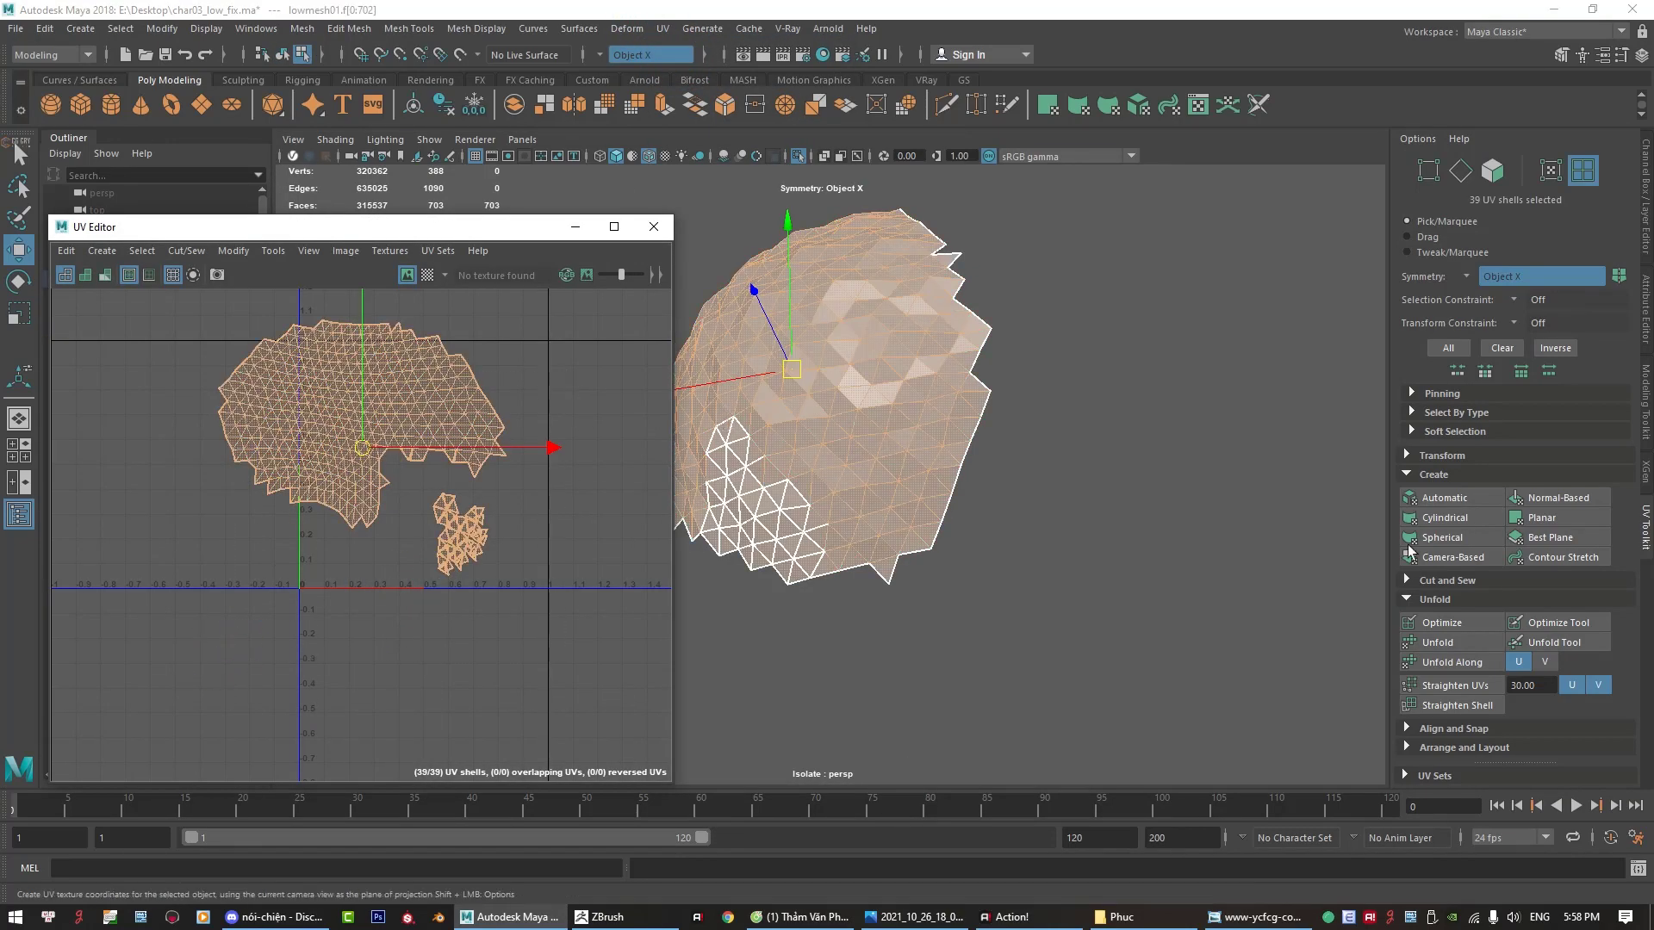
left_click(1452, 558)
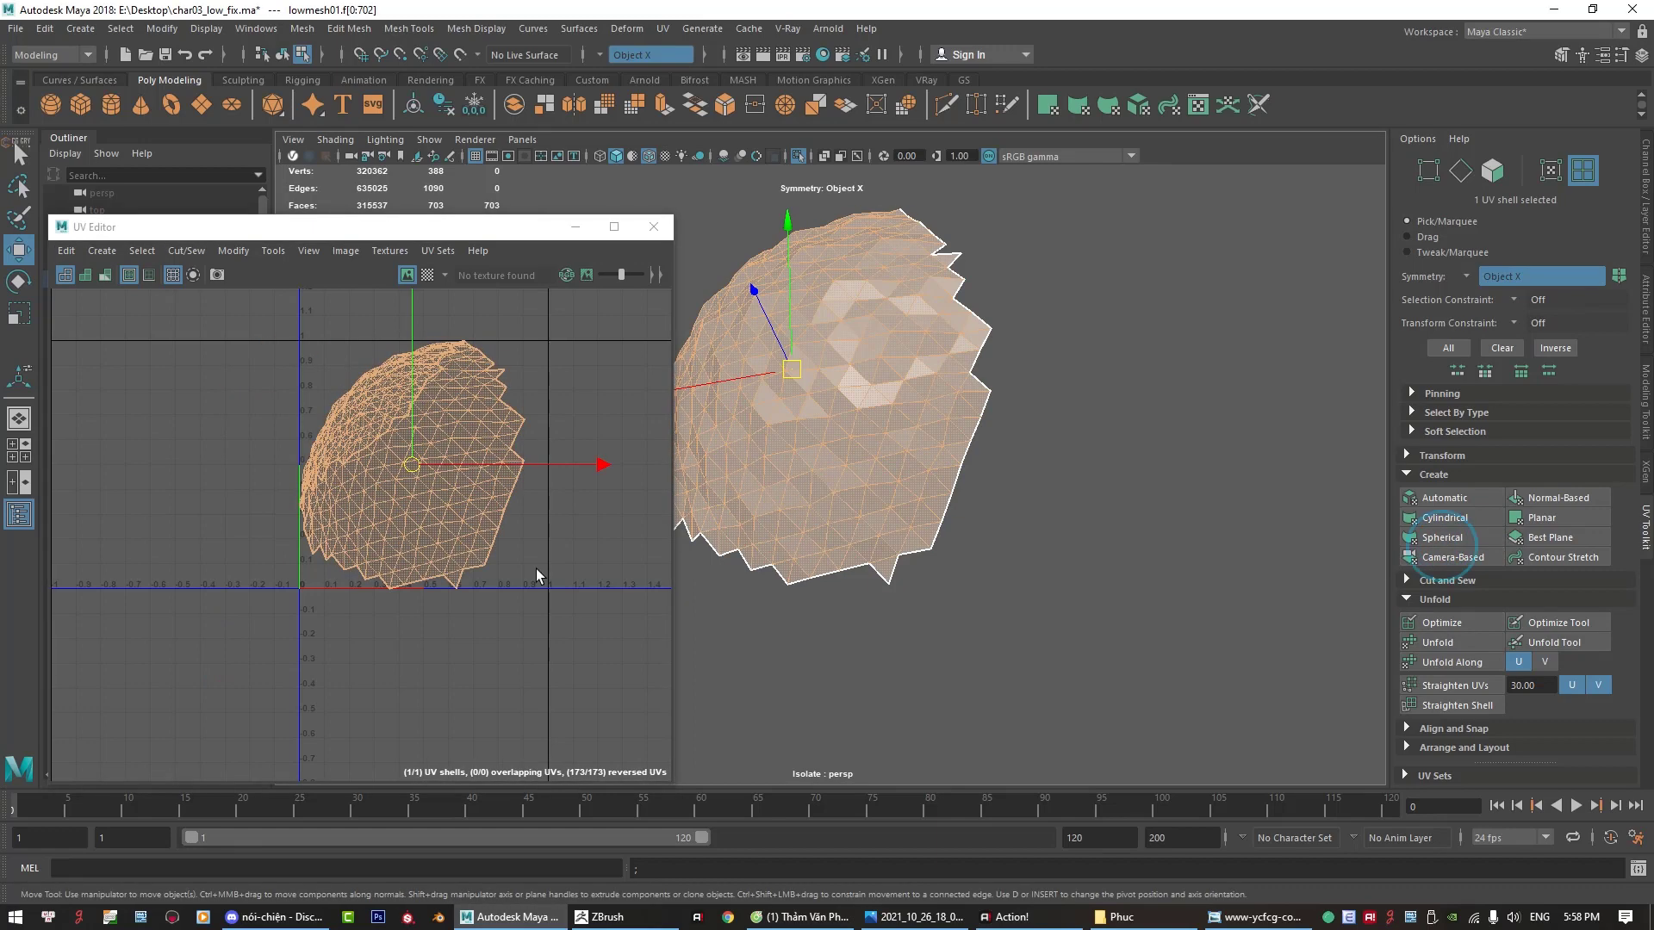
Step: Unfold the single UV shell, rotate it about 90 degrees and shift it right and up
mouse_move(400, 593)
right_mouse_down()
mouse_move(388, 547)
mouse_move(345, 593)
right_mouse_up()
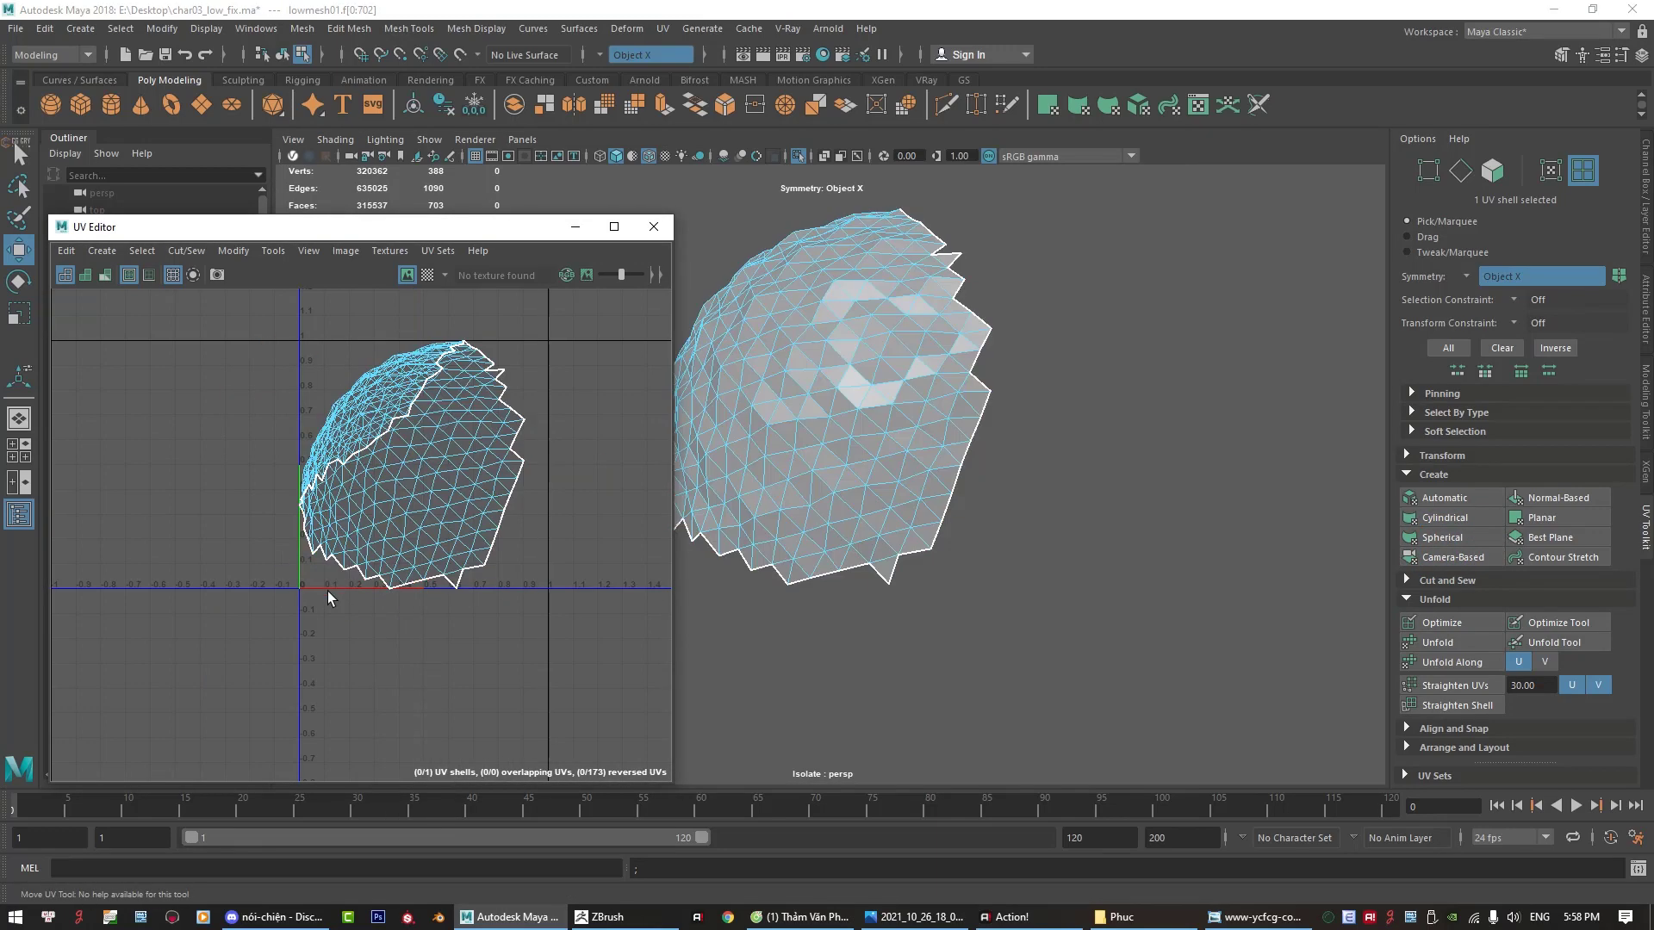
left_click(382, 473)
left_click(1433, 645)
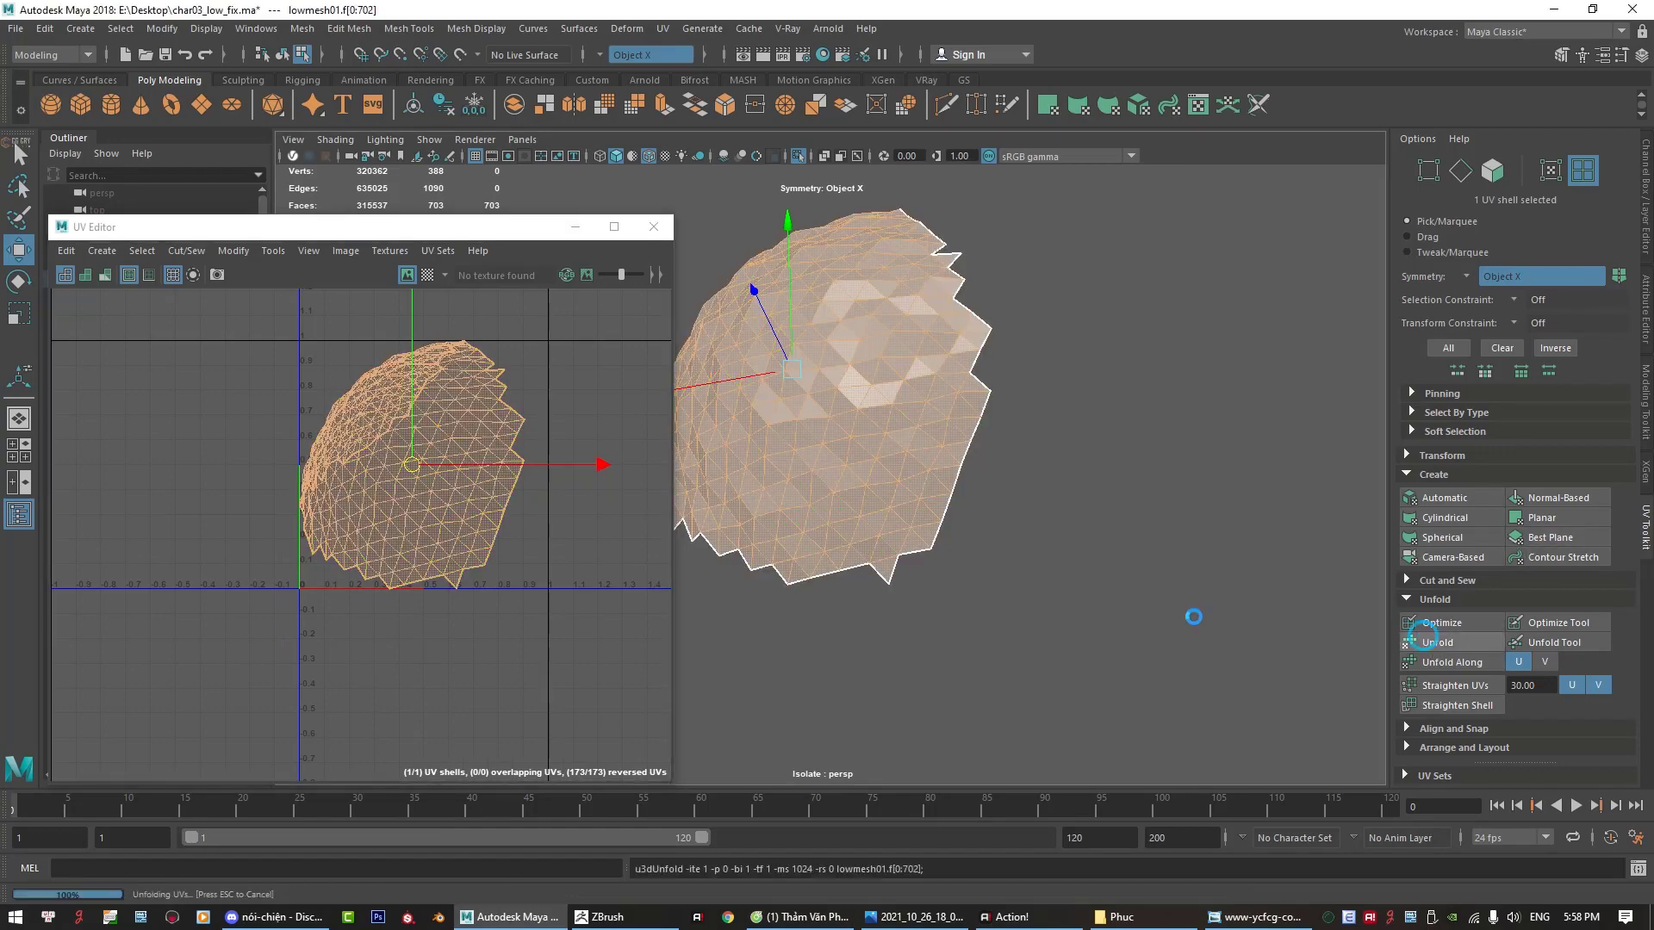
key("r")
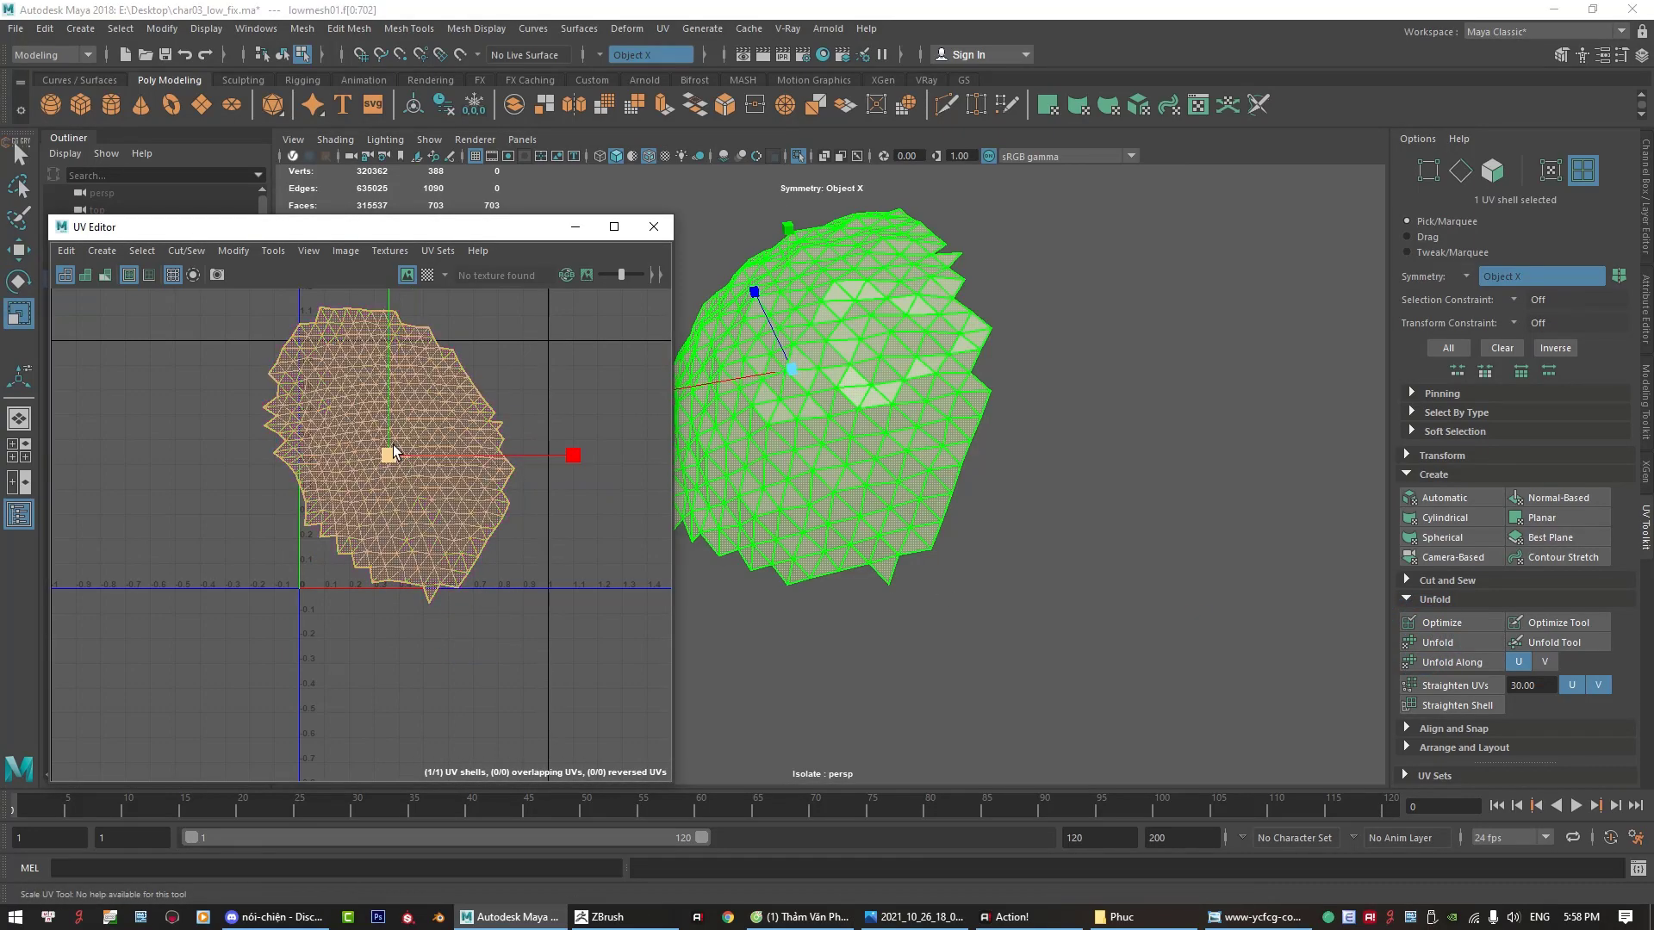
key("ctrl+z")
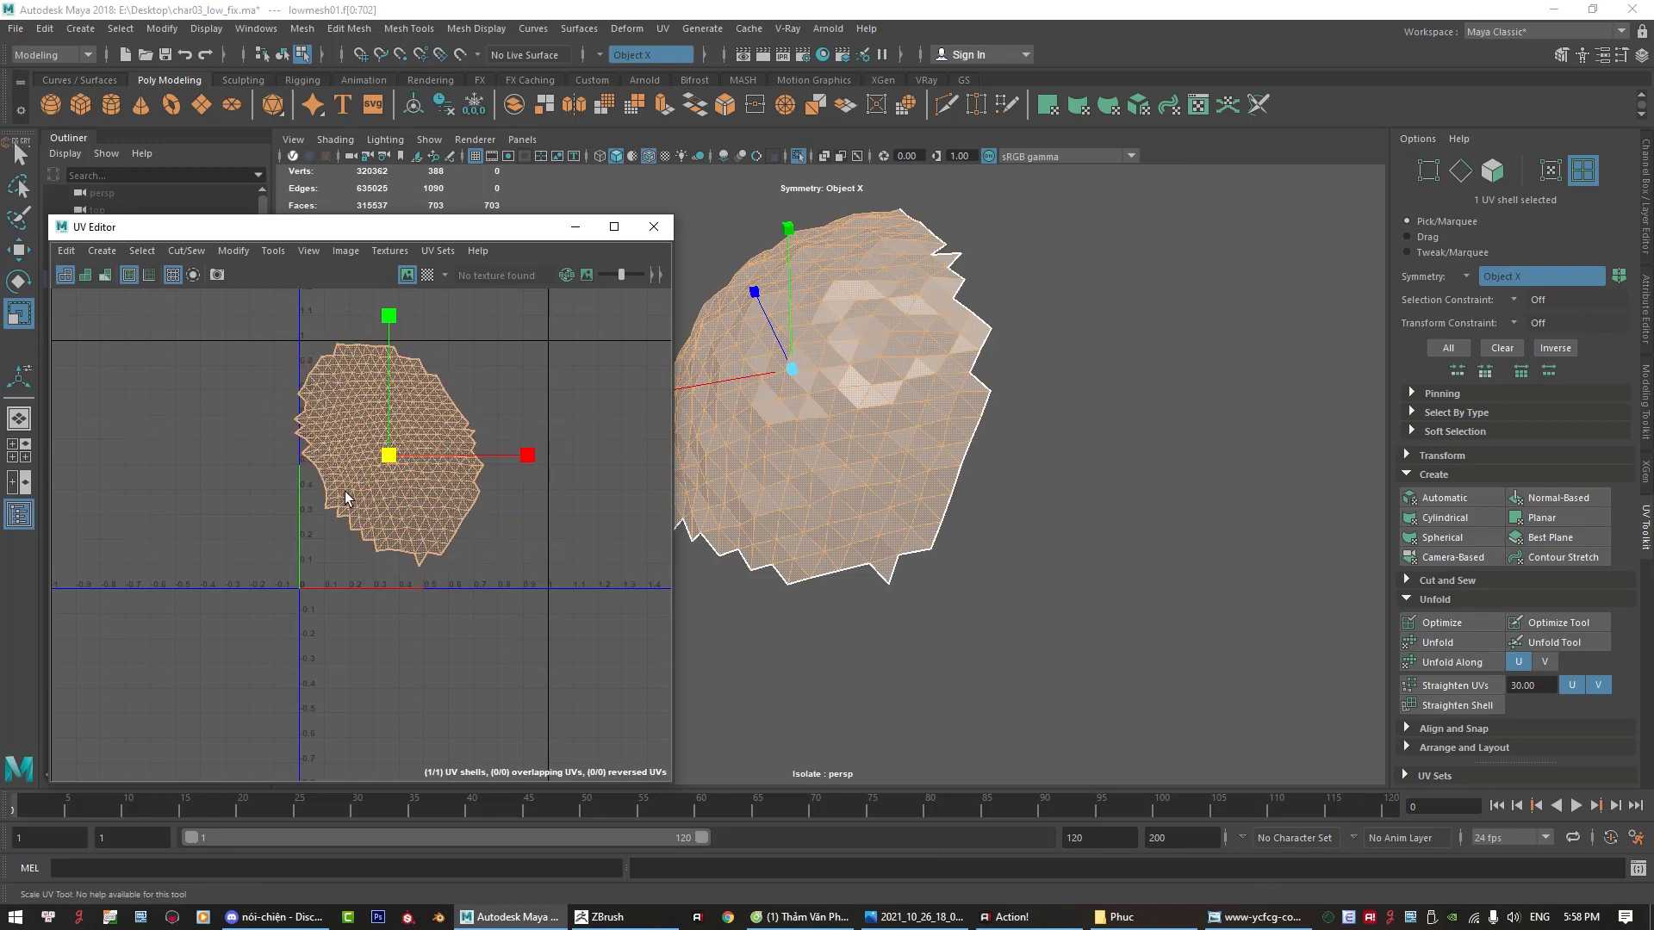
key("e")
left_click_drag(550, 545, 596, 340)
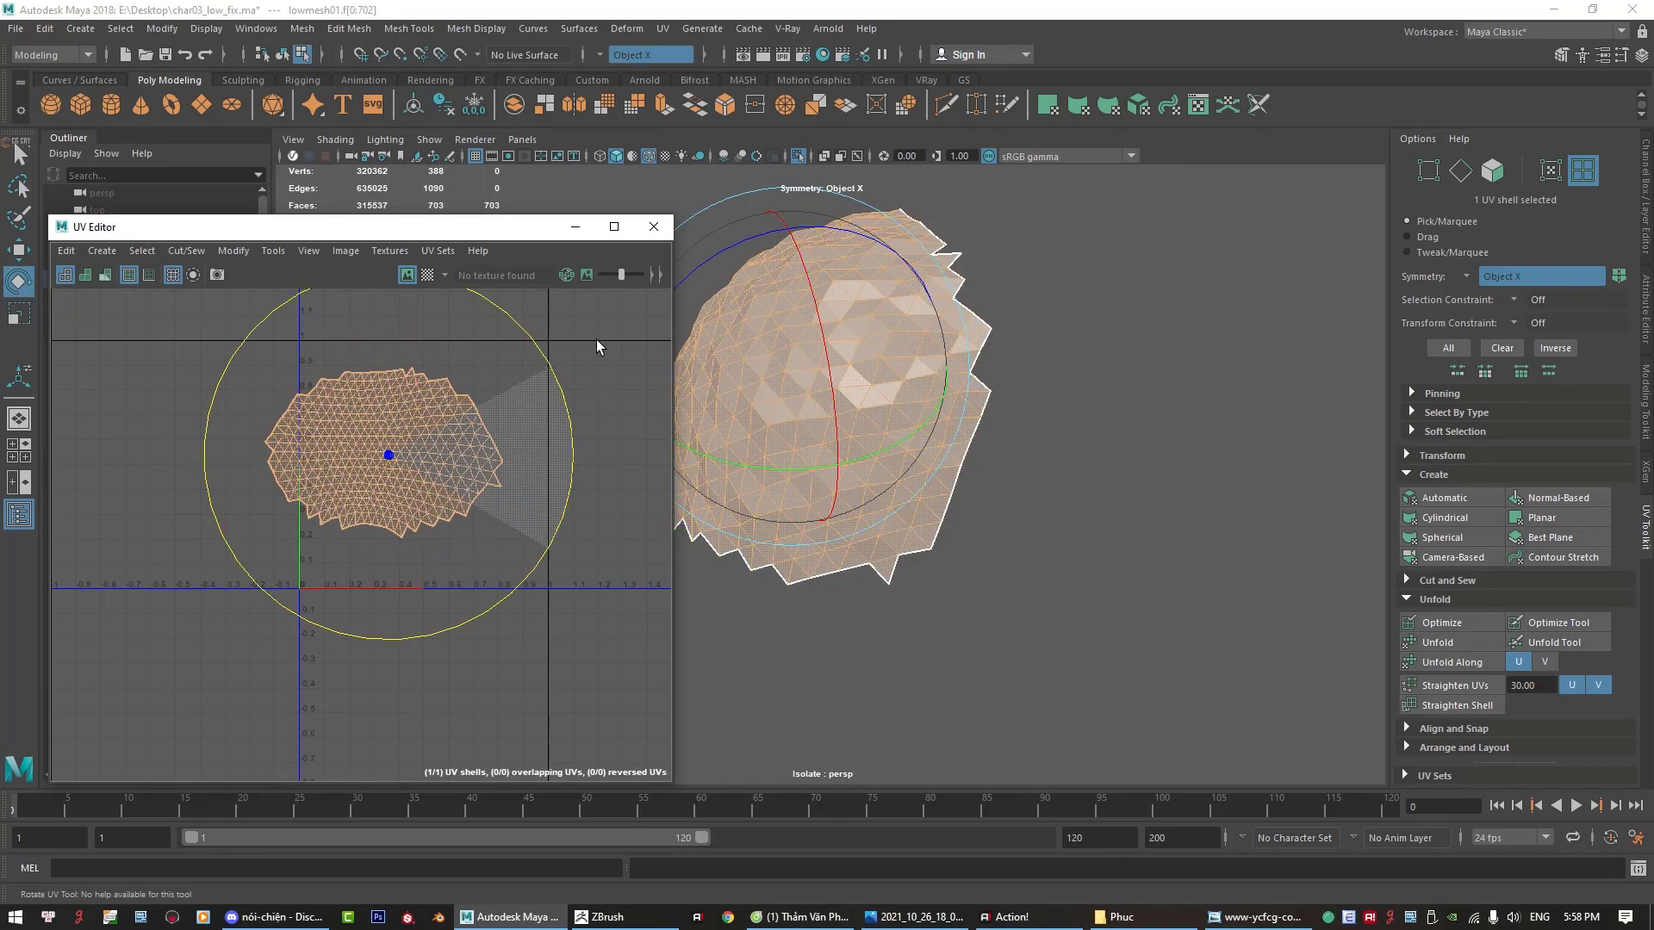
key("w")
left_click_drag(374, 455, 435, 445)
Step: Optimize the unfolded UV shell's distribution and preview it with a checker pattern
right_click(429, 426)
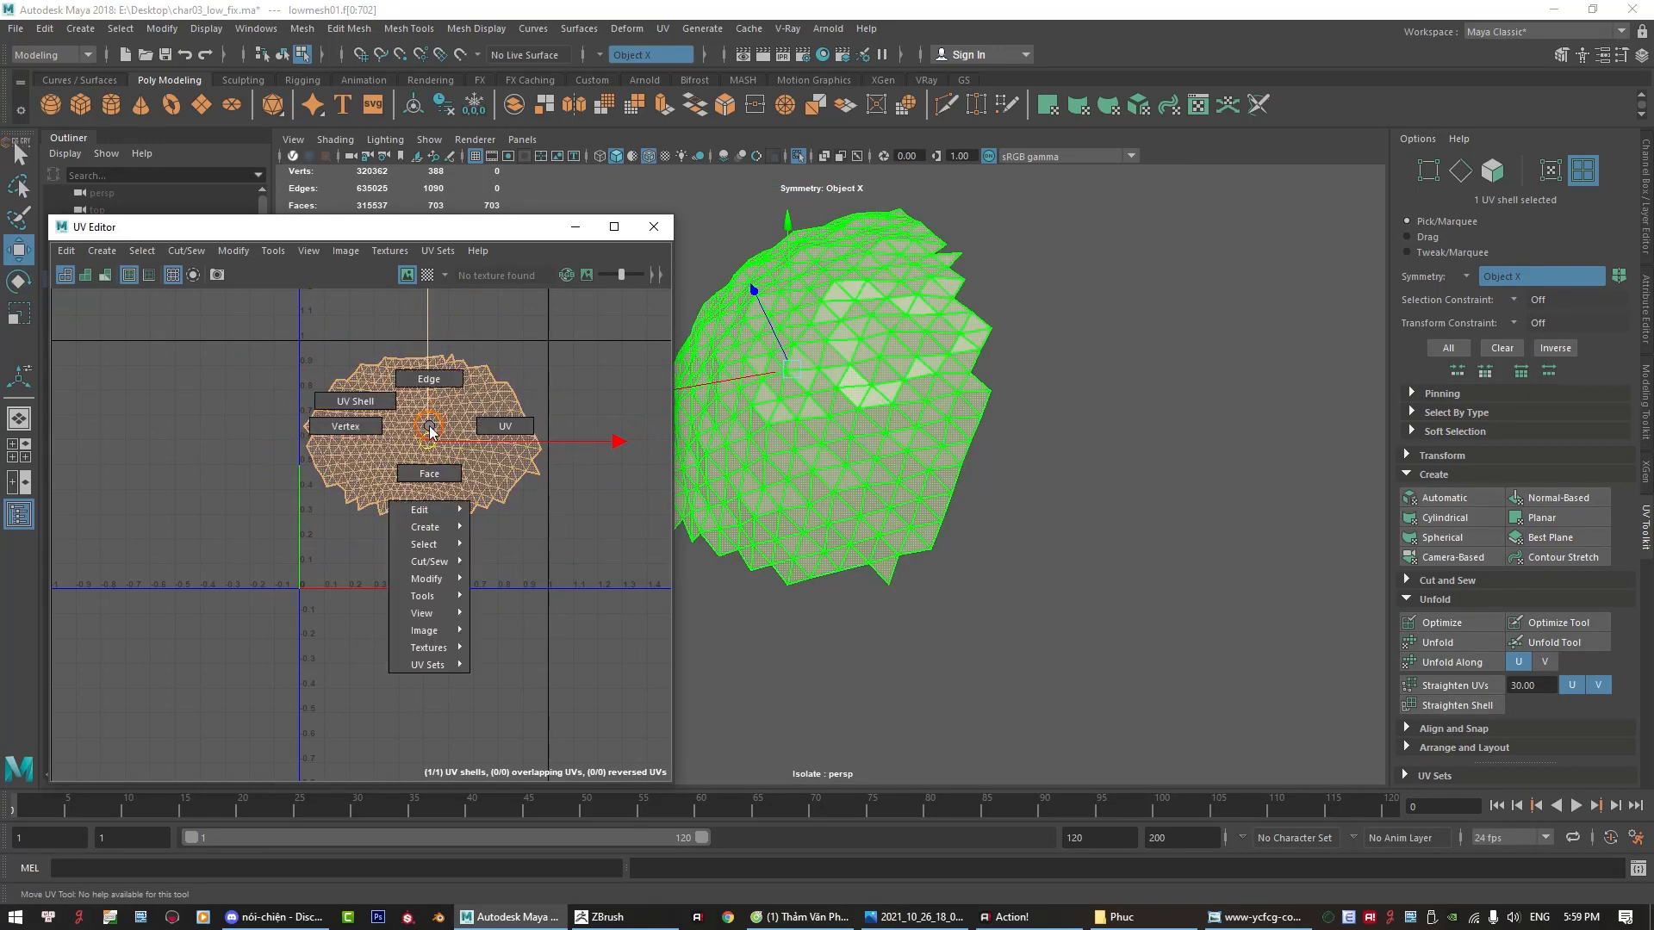
left_click(379, 400)
left_click(436, 469)
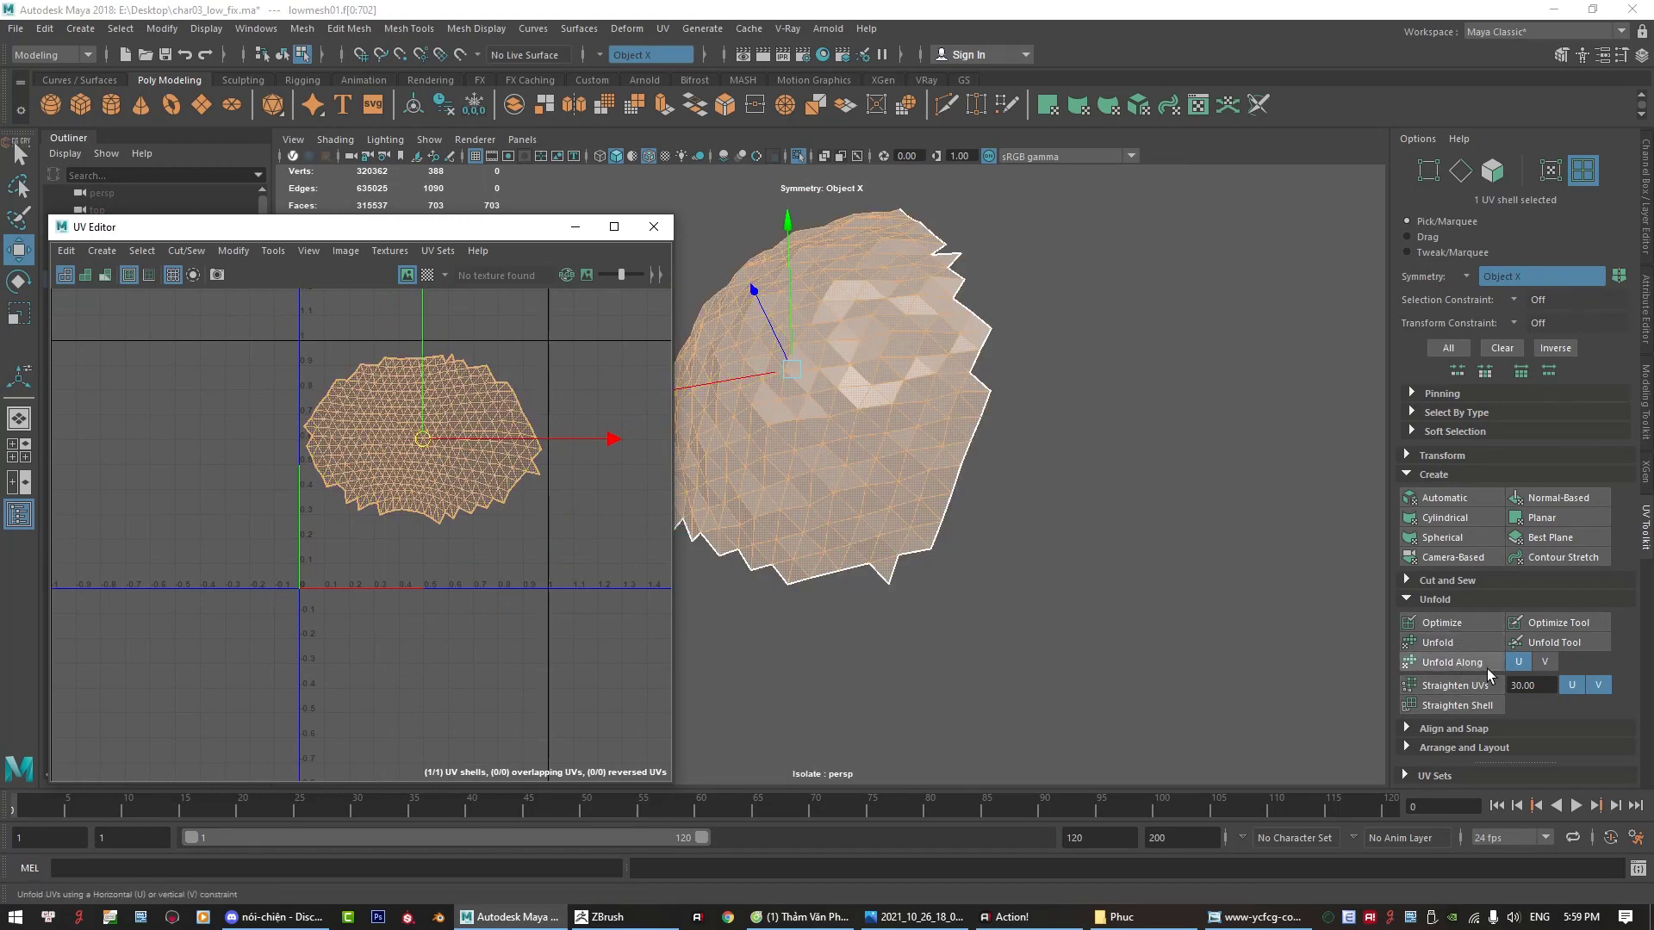
left_click(1464, 622)
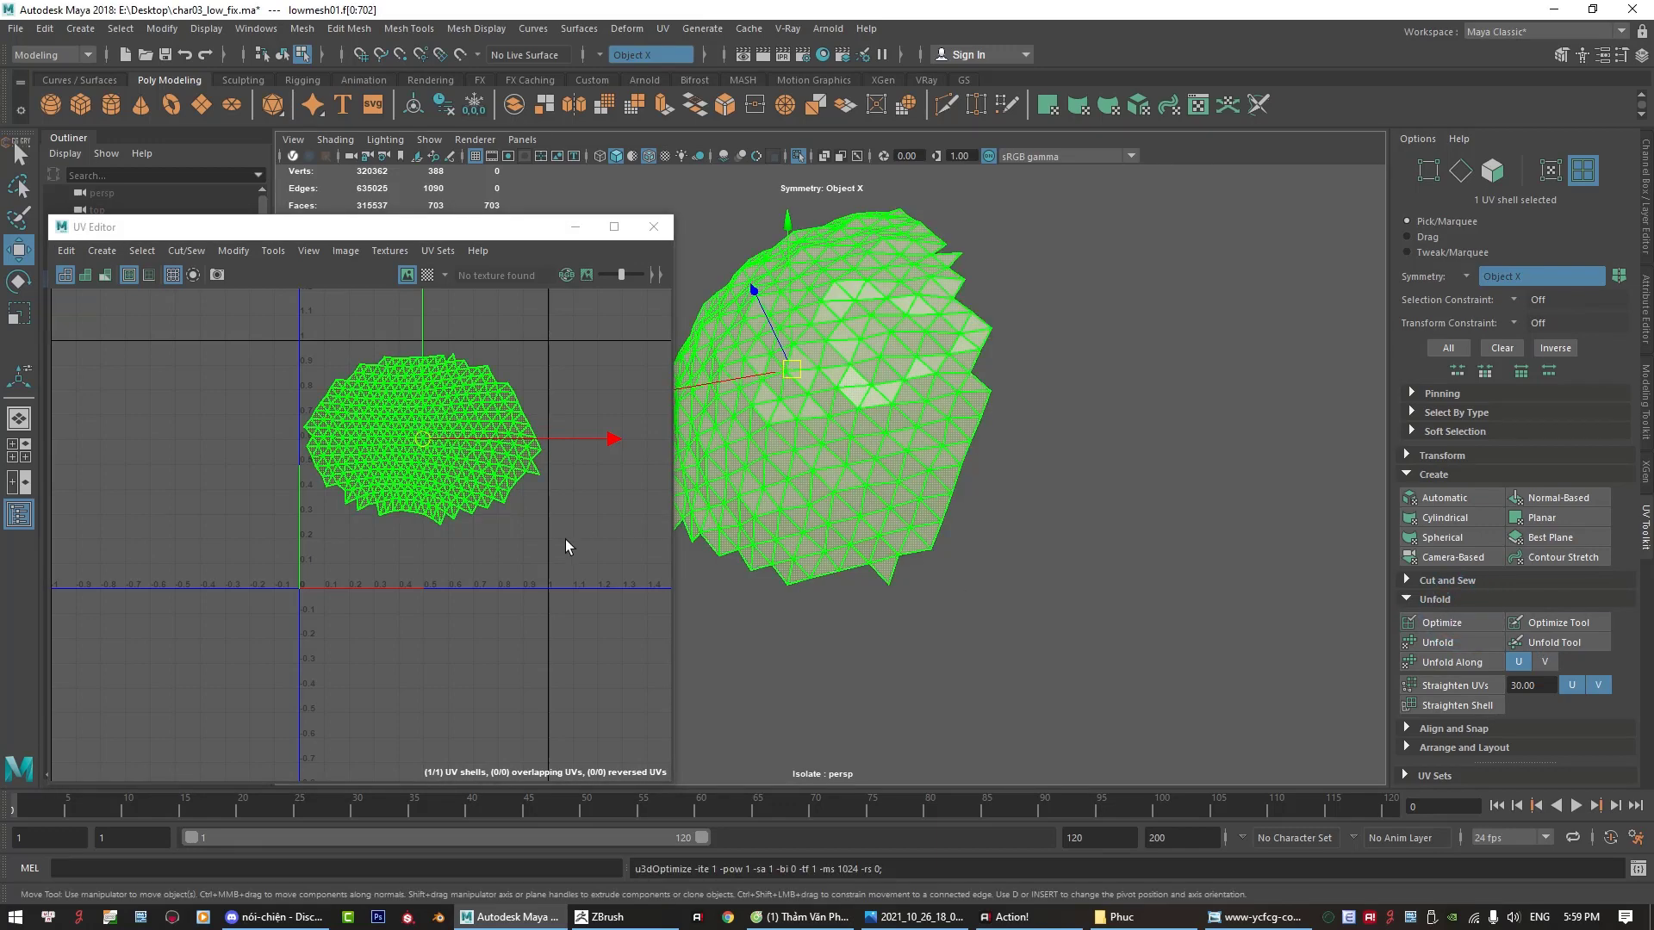
mouse_move(982, 466)
left_mouse_down("alt")
mouse_move(925, 466)
mouse_move(1211, 435)
mouse_move(1104, 440)
mouse_move(987, 480)
mouse_move(755, 222)
left_mouse_up("alt")
left_click(427, 275)
left_click(1098, 413)
Step: Close the UV Editor, show the full character again and turn off the wireframe overlay
left_click(652, 228)
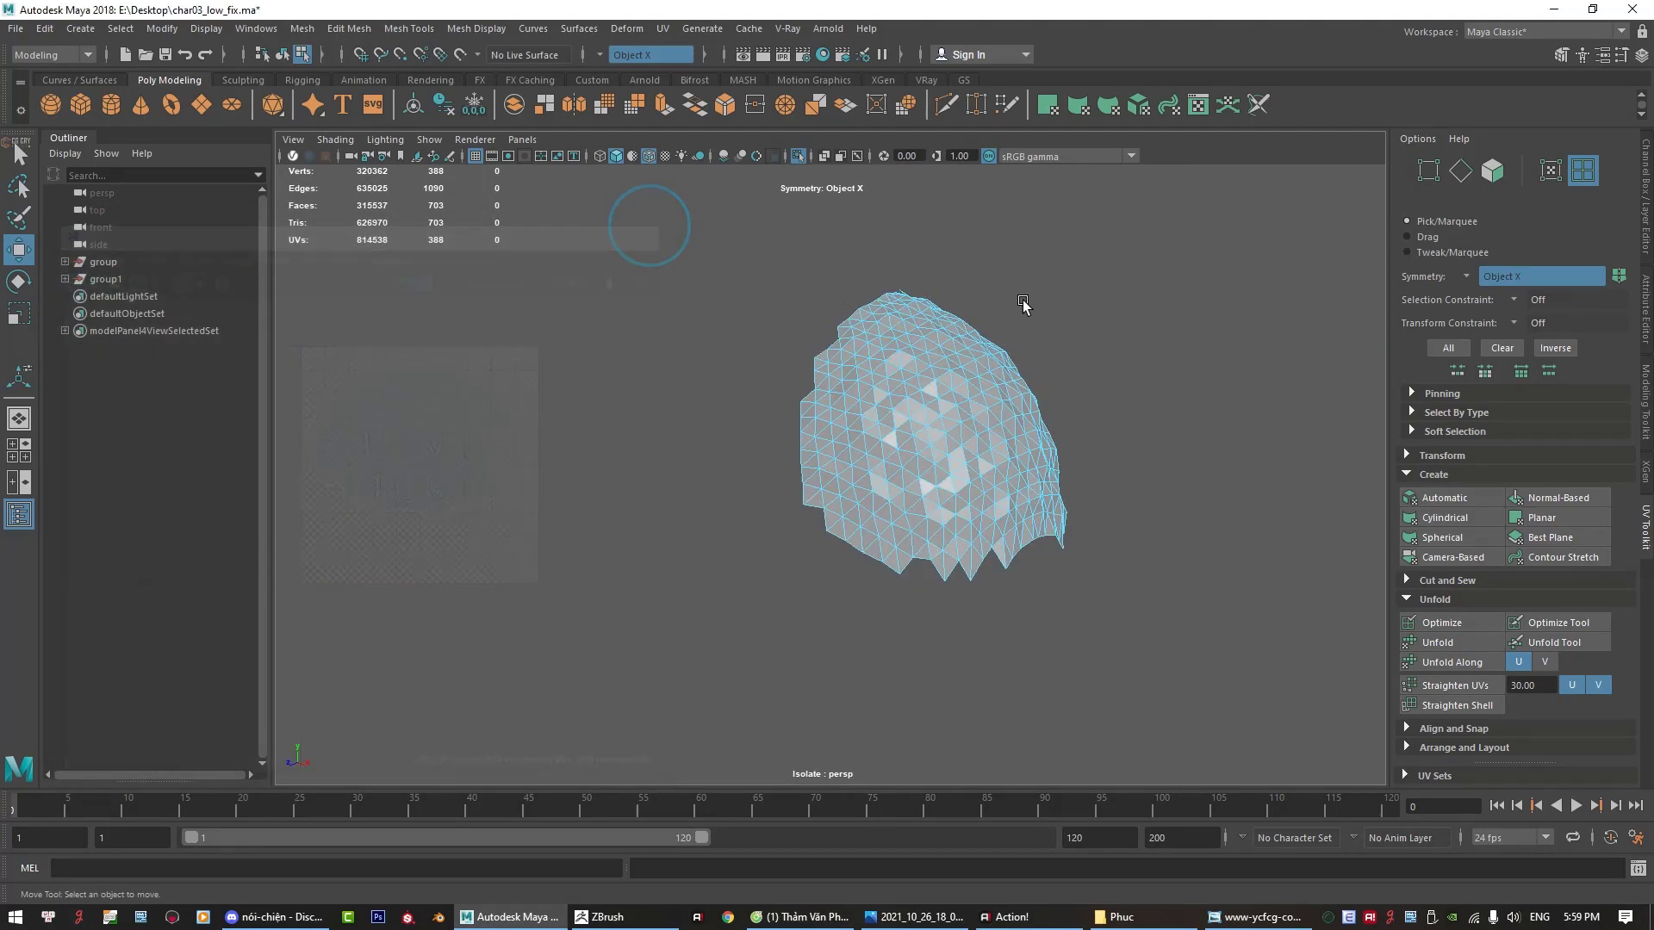
right_click_drag(965, 353, 1170, 256)
left_click(793, 155)
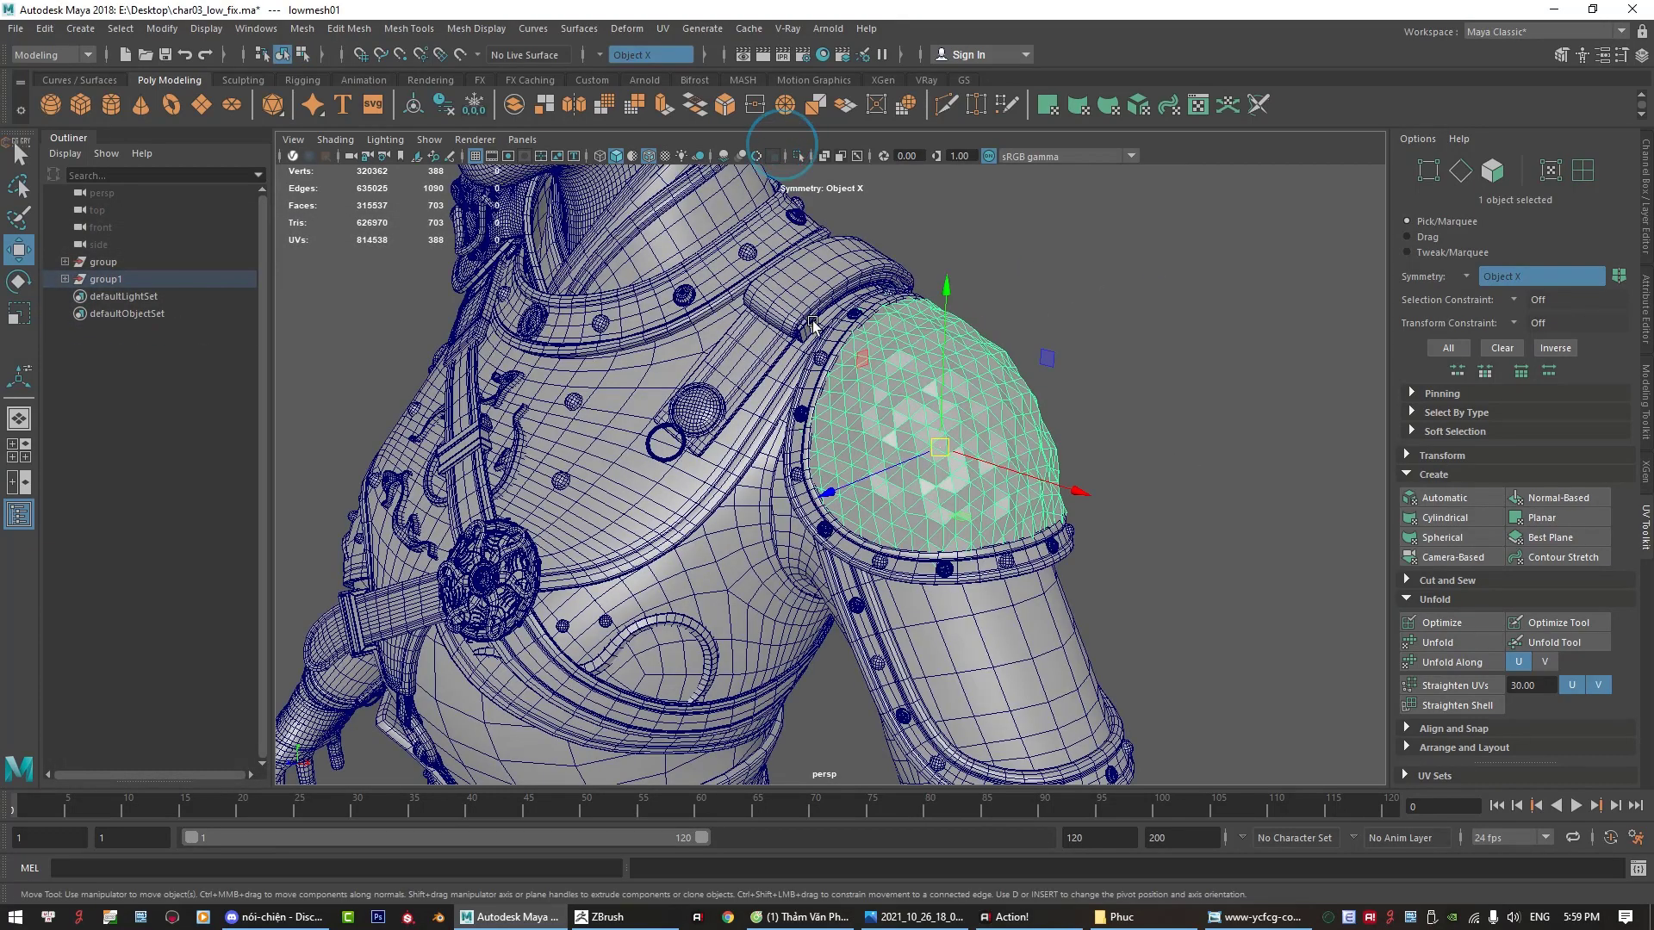
left_click(1166, 295)
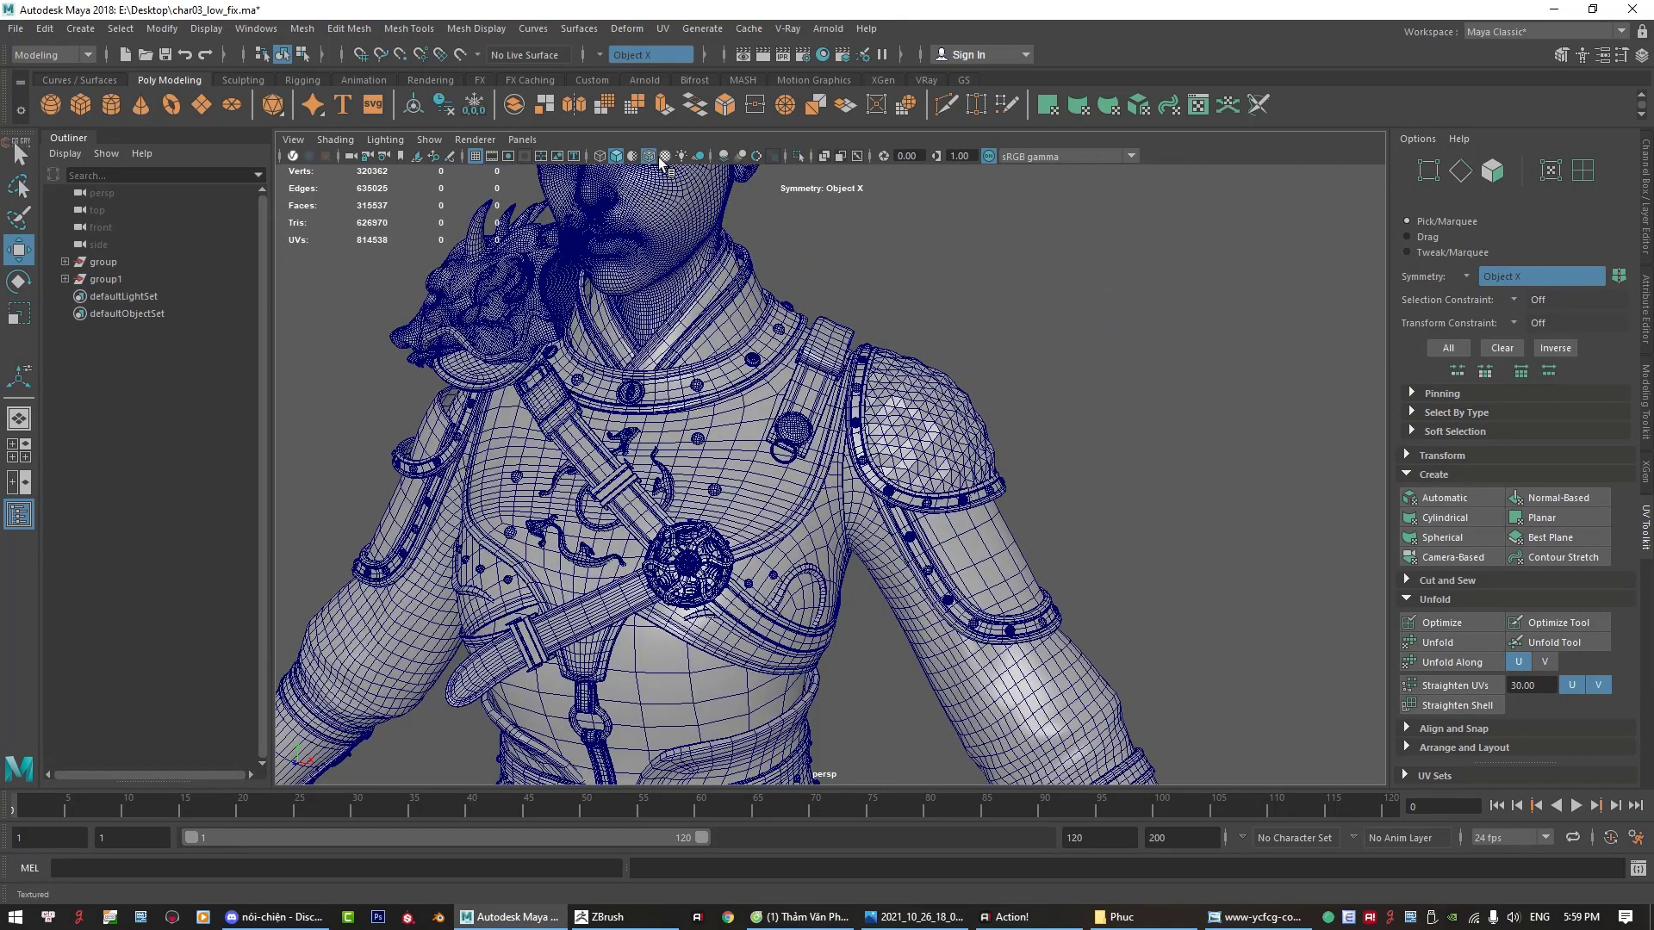
left_click(656, 158)
mouse_move(1108, 388)
left_mouse_down("alt")
mouse_move(930, 361)
mouse_move(986, 507)
mouse_move(892, 506)
mouse_move(876, 482)
mouse_move(930, 507)
mouse_move(939, 463)
mouse_move(1119, 405)
left_mouse_up("alt")
left_click(930, 506)
key("q")
left_click(1211, 376)
Step: Frame the whole character, zoom to the chest and reselect the shoulder pad mesh
mouse_move(1211, 377)
left_mouse_down("alt")
mouse_move(1071, 384)
mouse_move(902, 425)
mouse_move(694, 418)
mouse_move(1023, 447)
left_mouse_up("alt")
mouse_move(1023, 446)
right_mouse_down("alt")
mouse_move(986, 425)
mouse_move(899, 433)
right_mouse_up("alt")
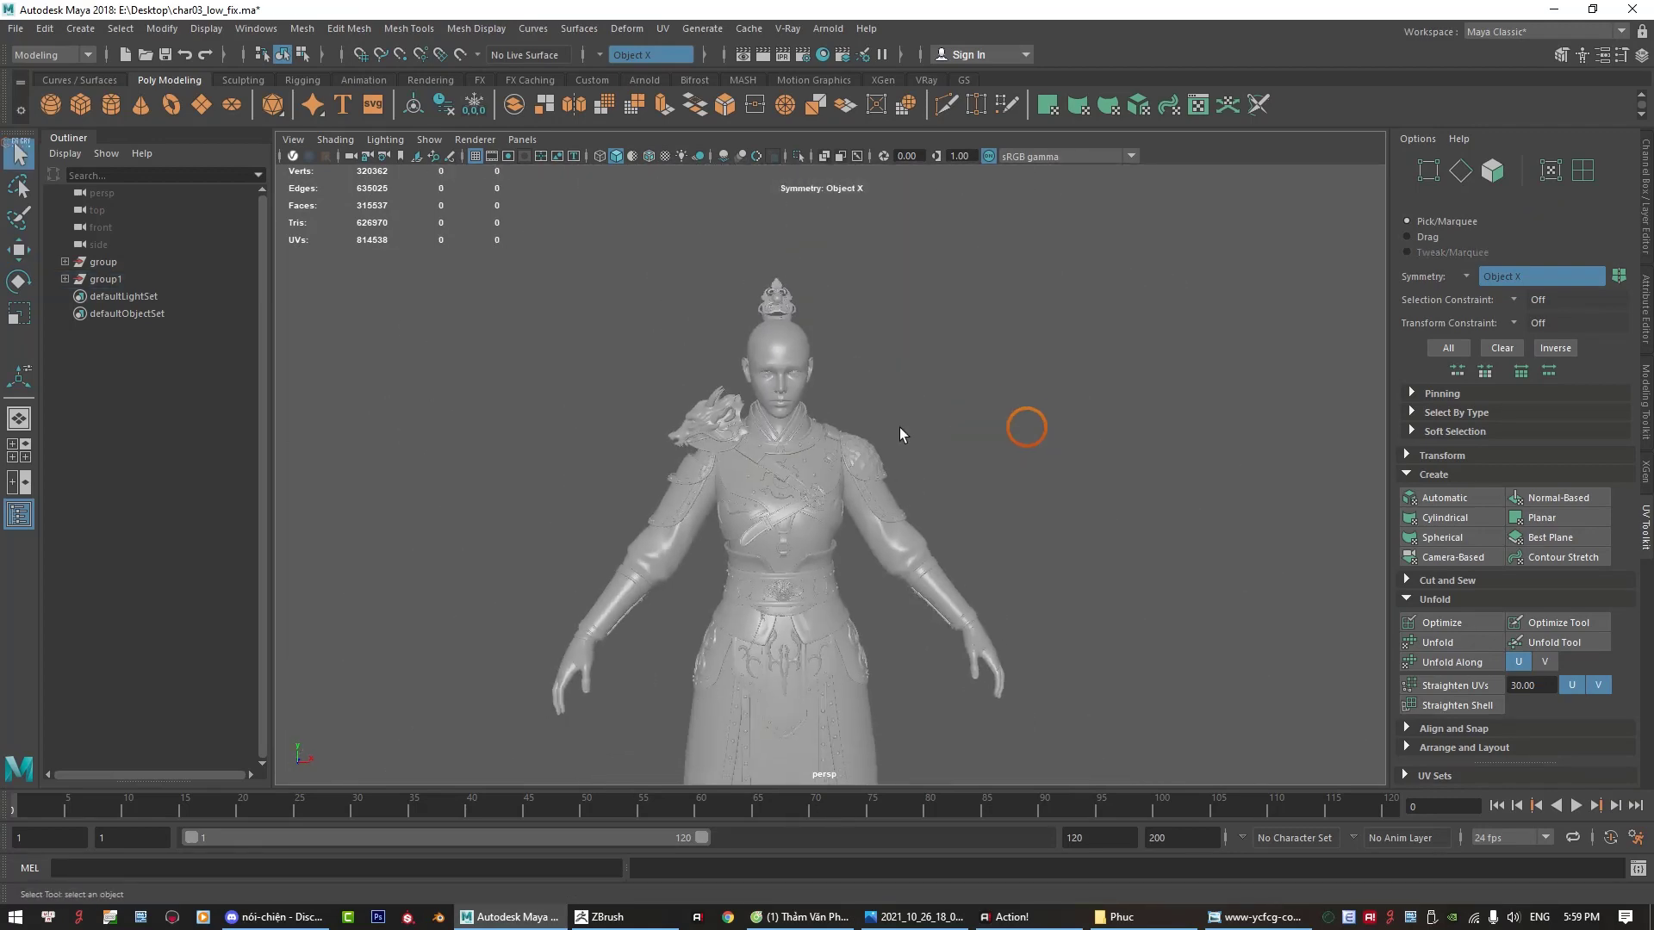
left_click_drag(900, 433, 952, 358, "alt")
right_click_drag(953, 358, 1011, 361, "alt")
middle_click_drag(994, 476, 944, 395, "alt")
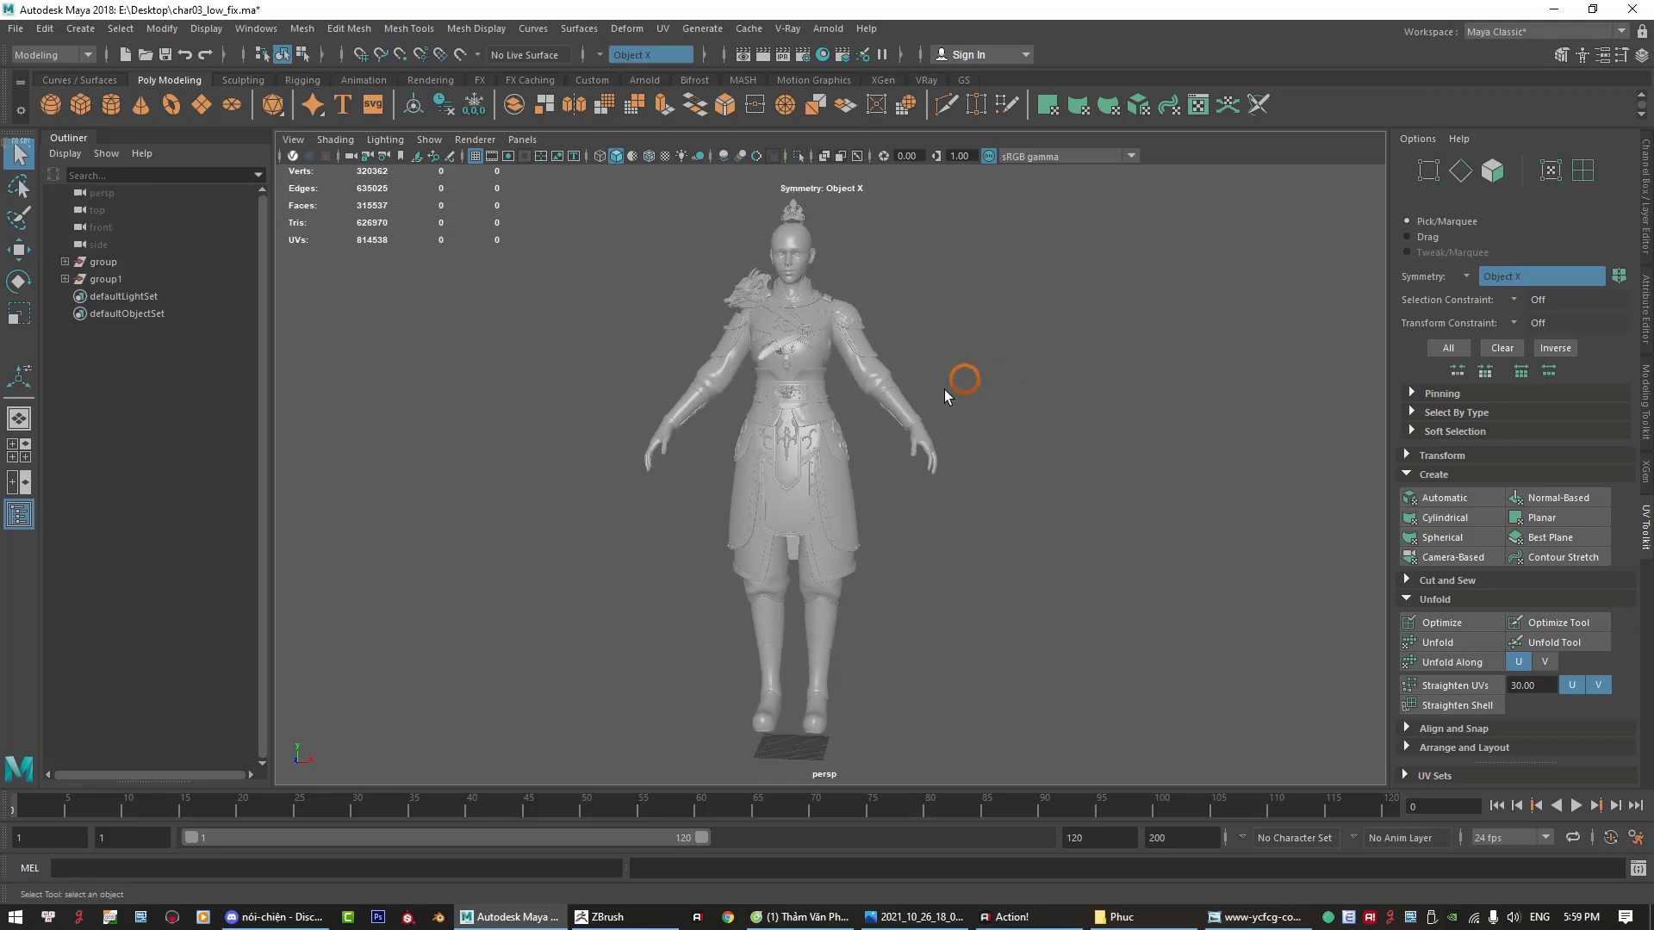
left_click_drag(945, 390, 1010, 392, "alt")
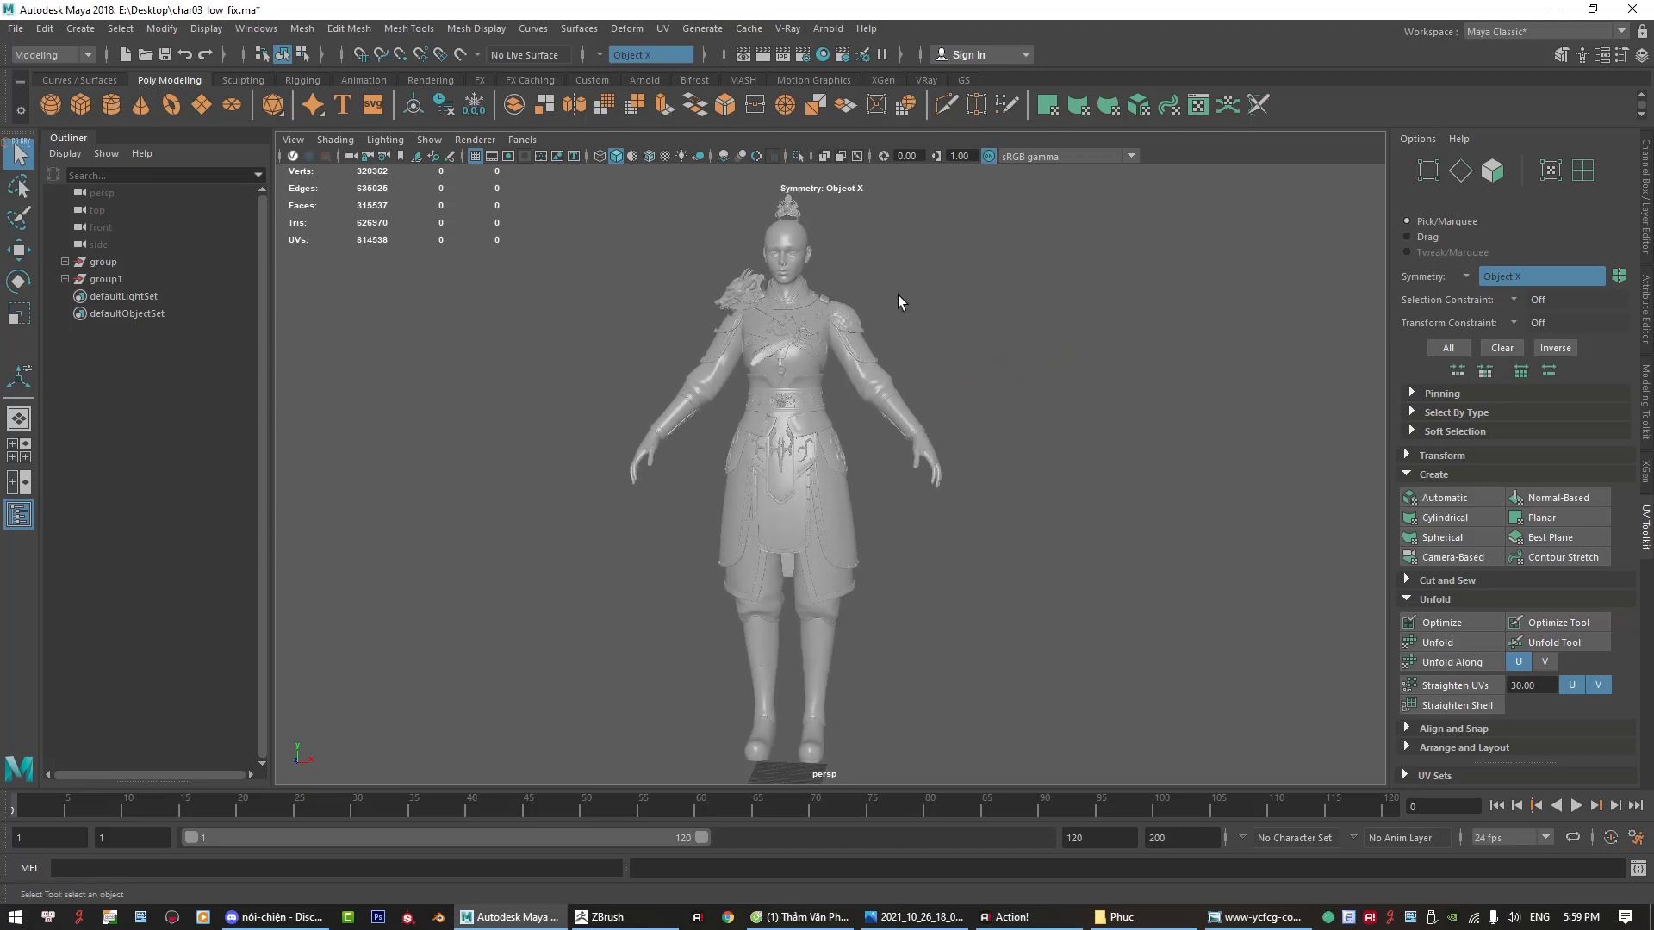
mouse_move(872, 306)
right_mouse_down("alt")
mouse_move(822, 424)
mouse_move(1099, 493)
right_mouse_up("alt")
left_click(822, 423)
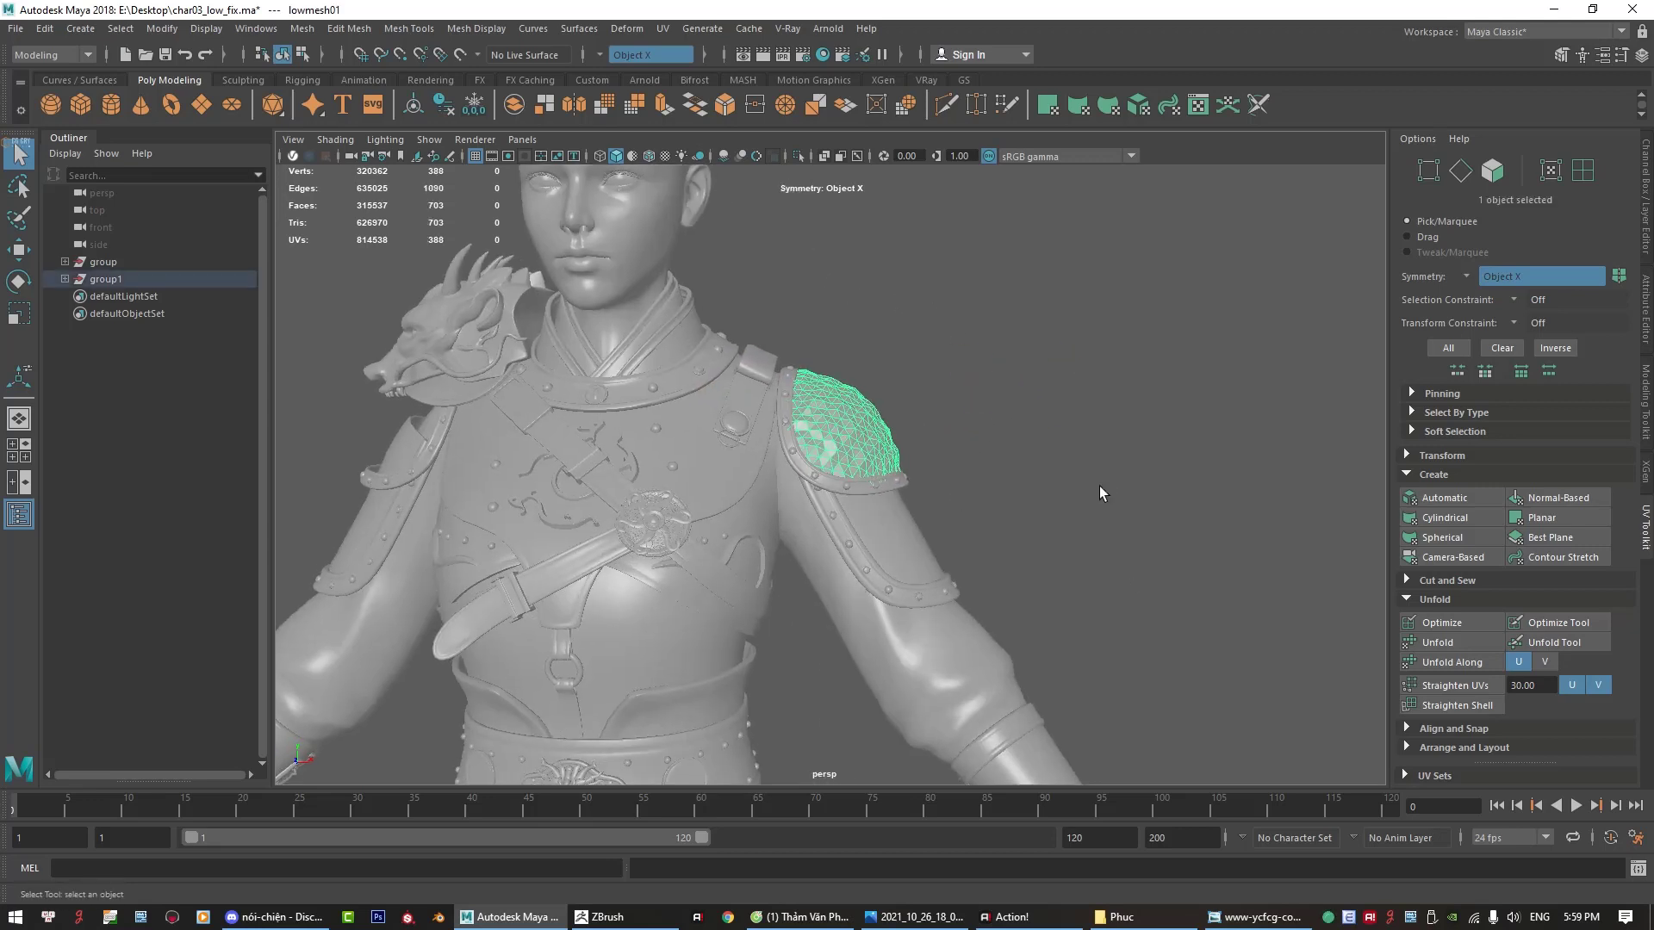
left_click_drag(1099, 486, 878, 498, "alt")
left_click(1068, 376)
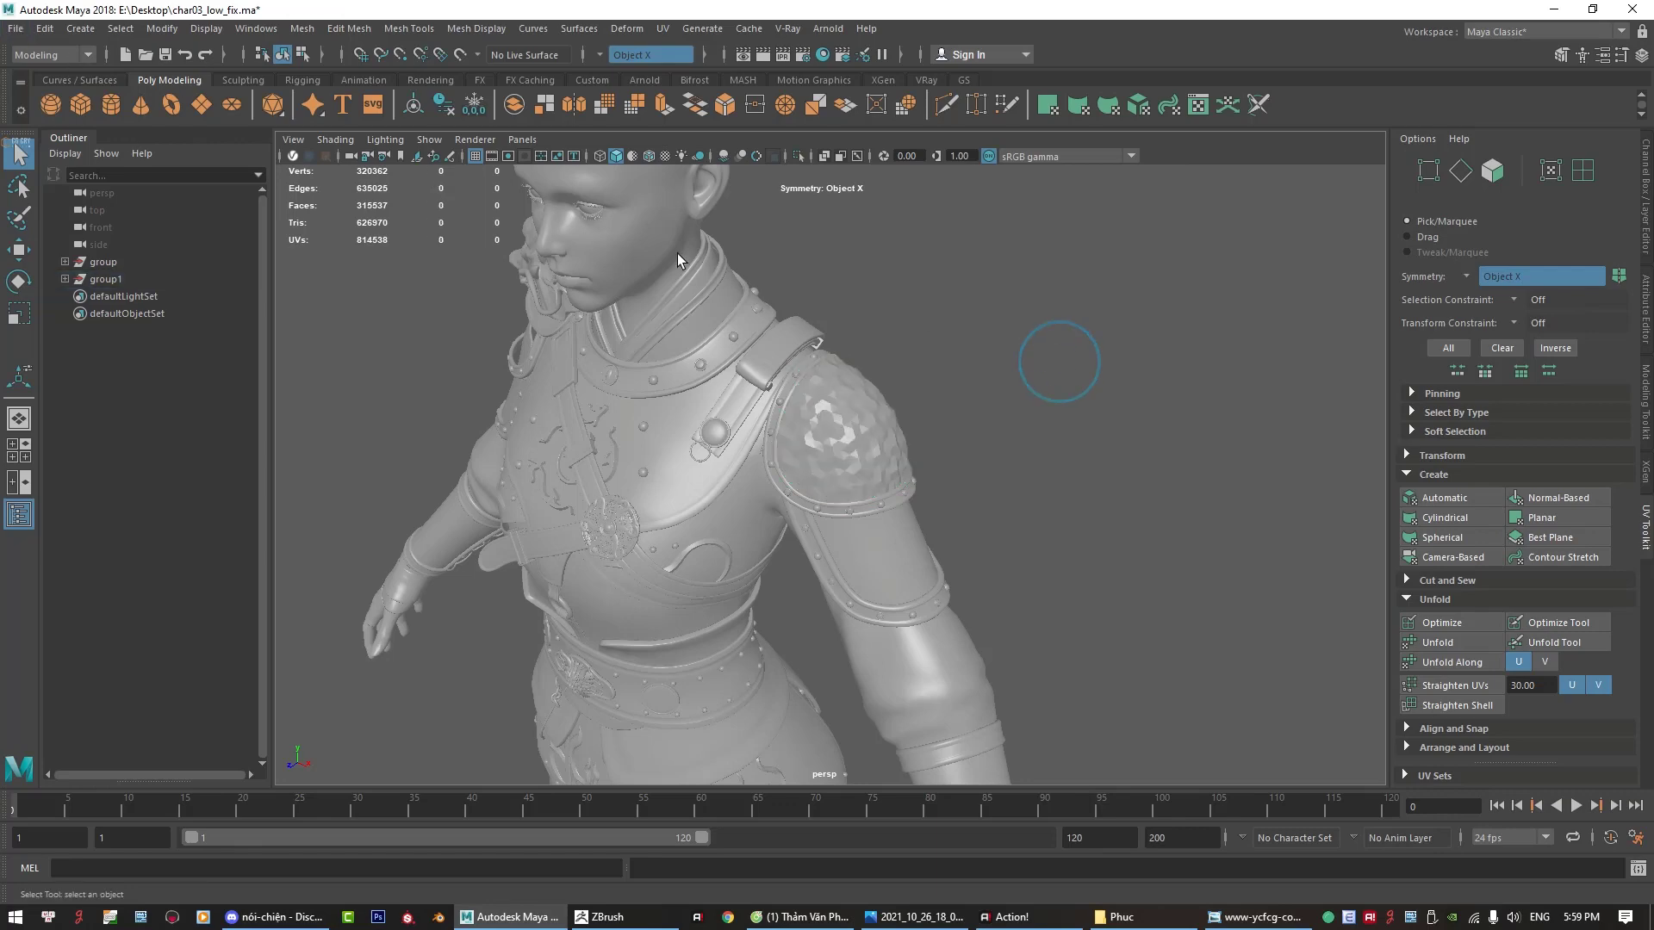
left_click(891, 452)
Step: Export the selected shoulder pad as FBX to lowshoulder.fbx, replacing the existing file
left_click(4, 29)
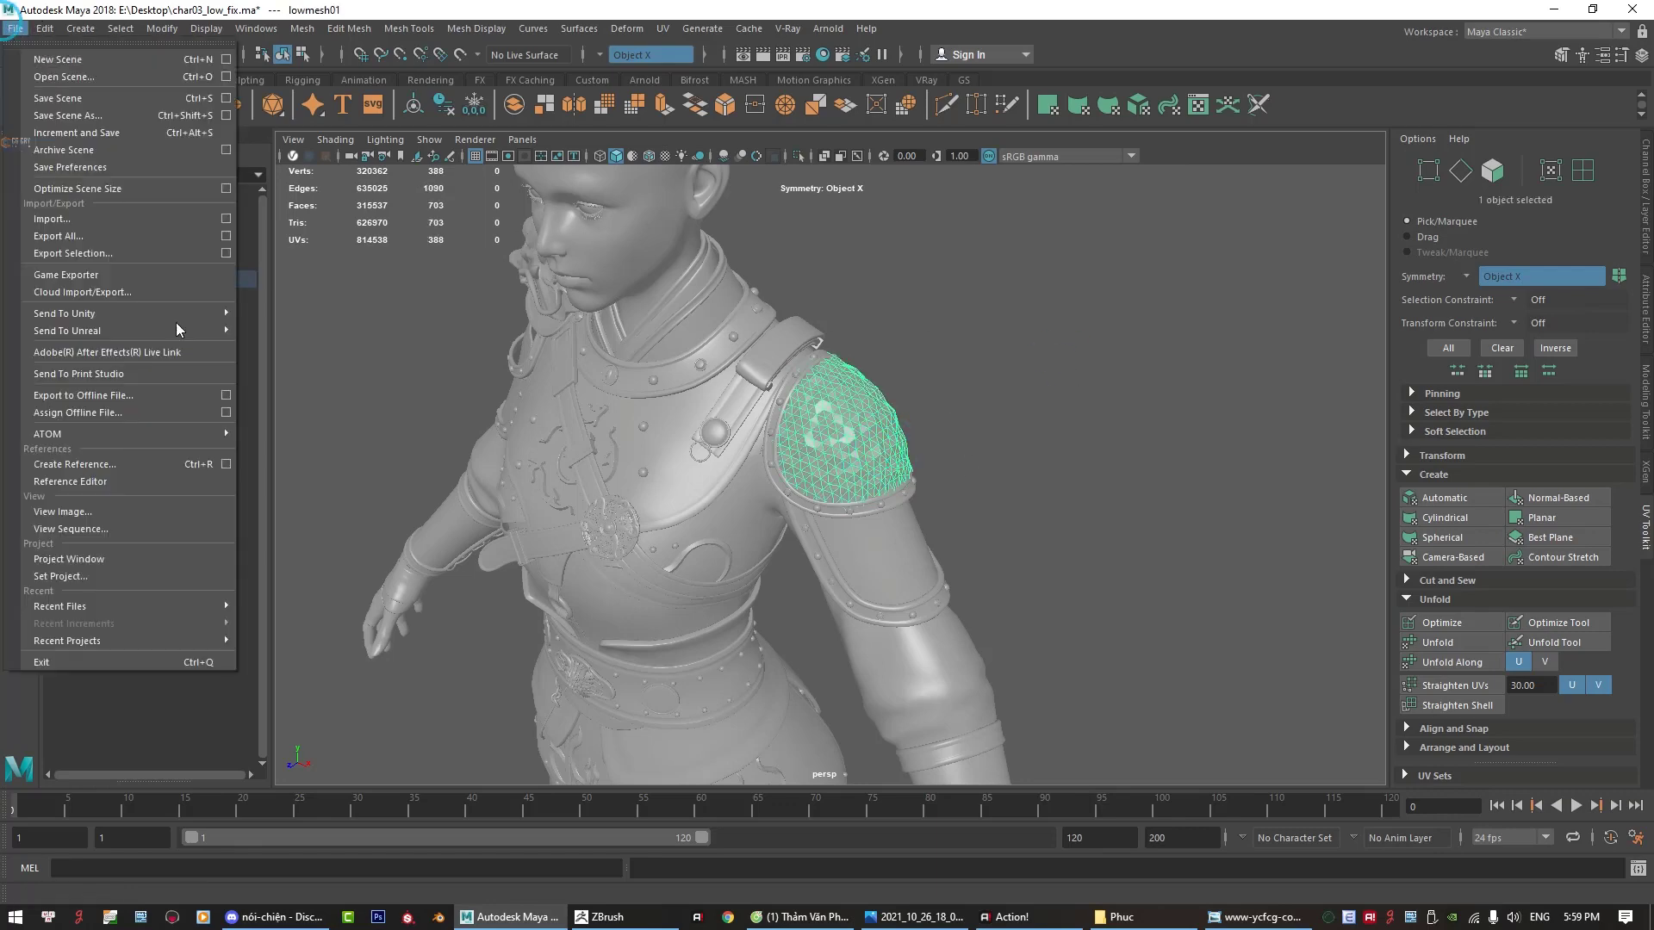
left_click(97, 253)
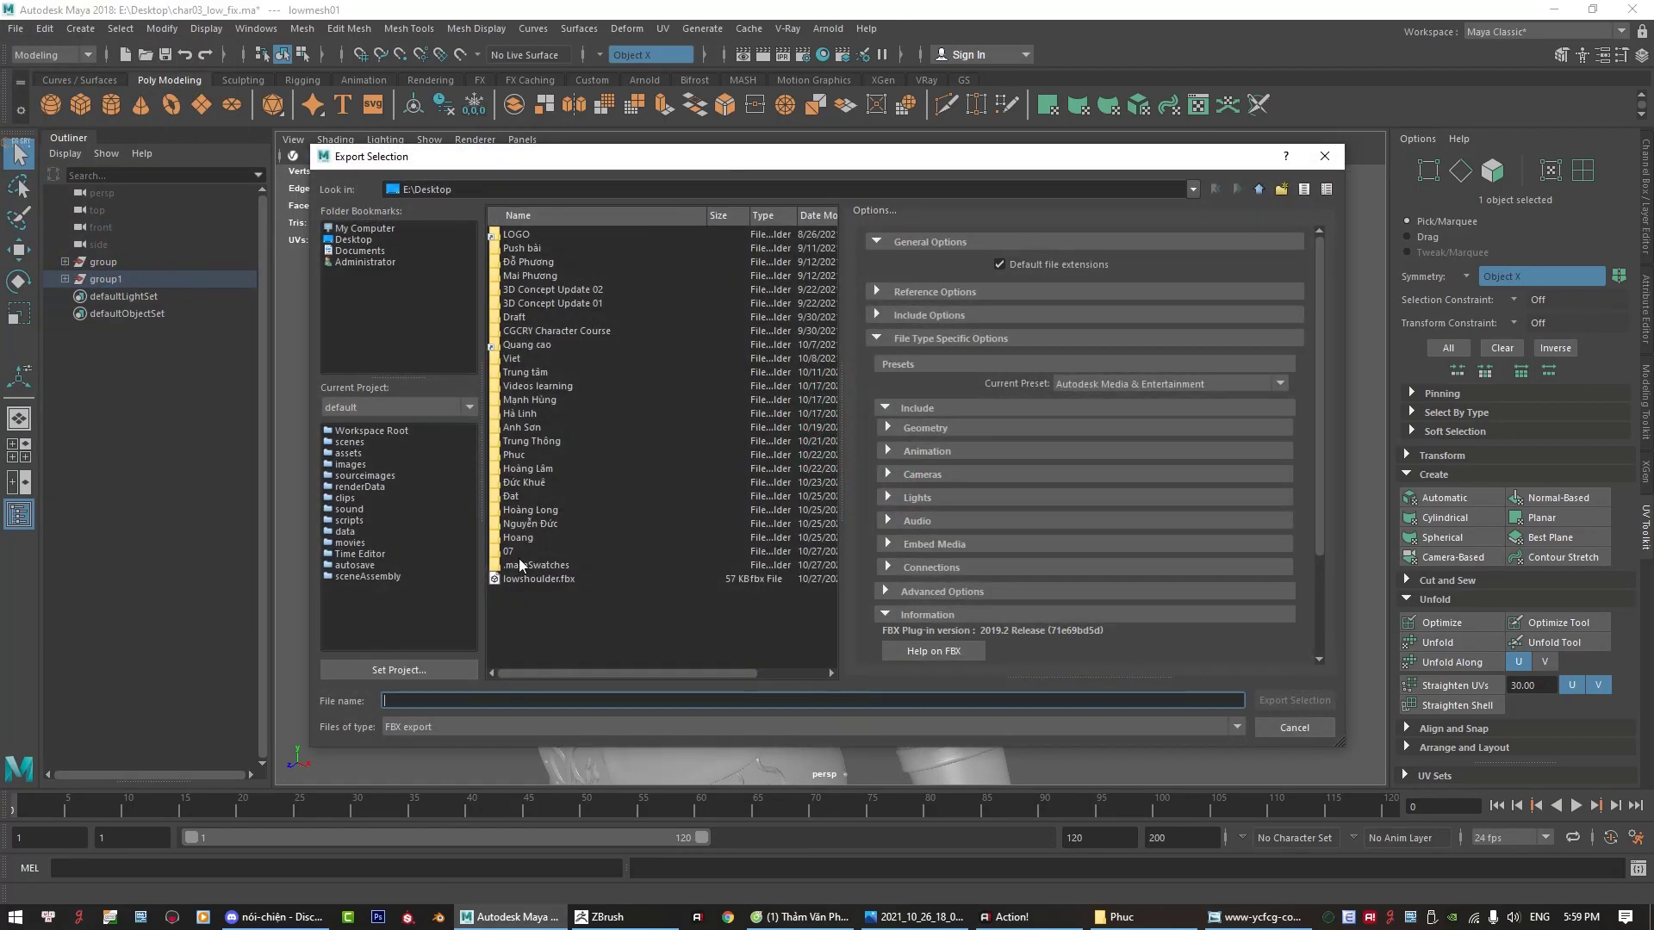
left_click(539, 577)
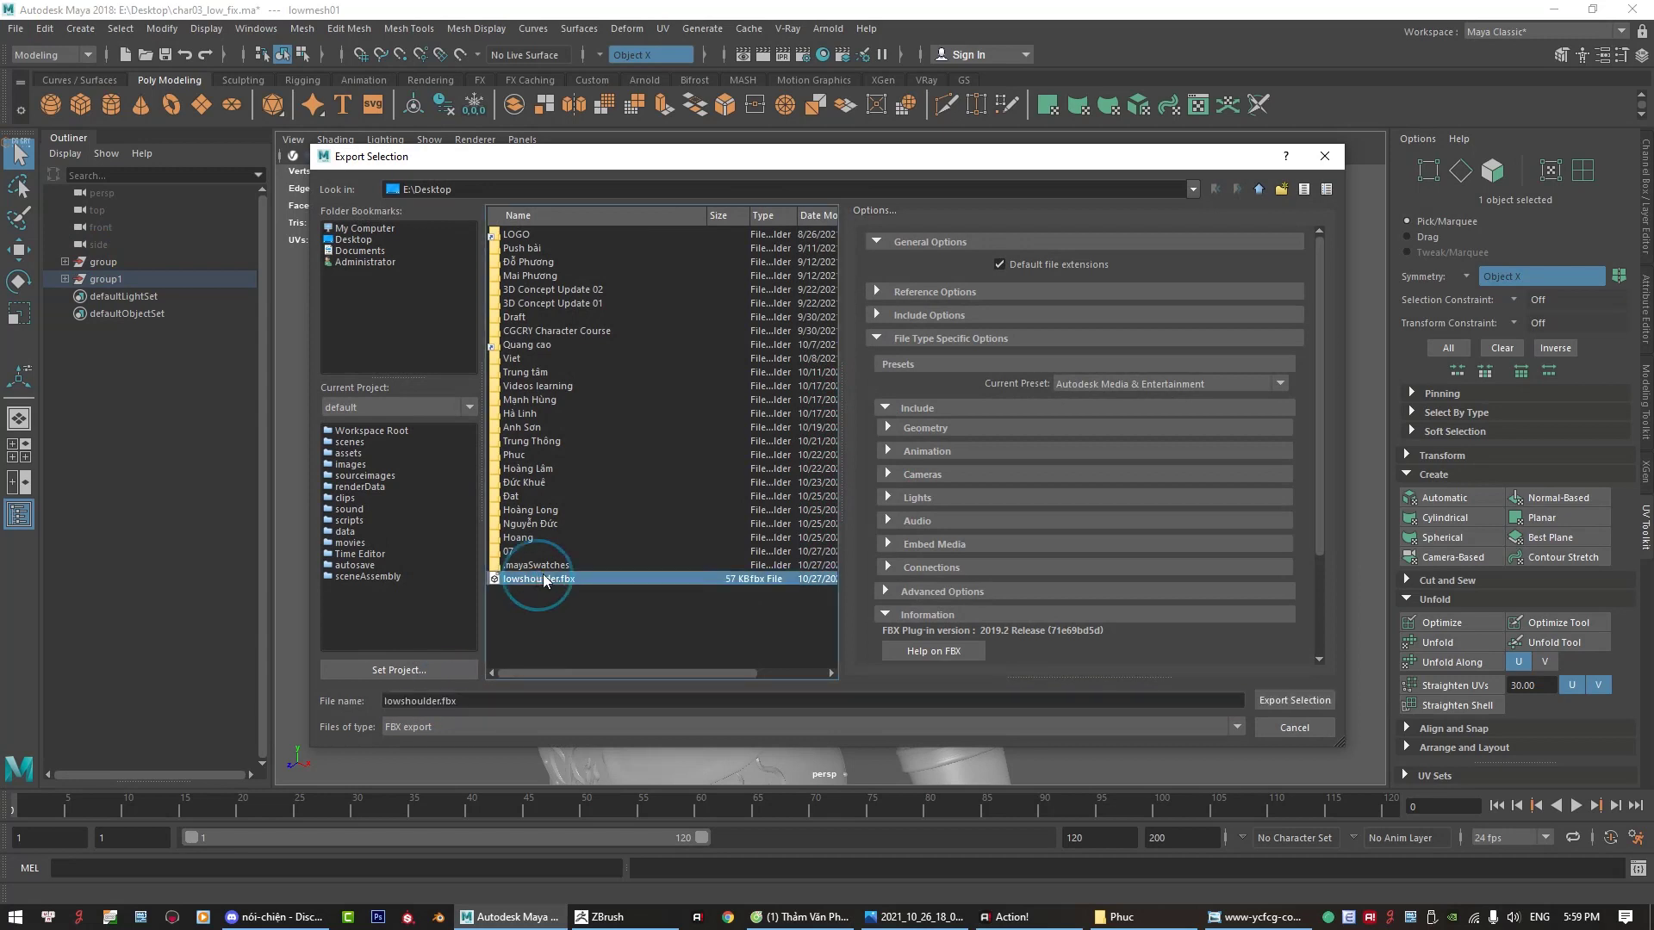
left_click(469, 727)
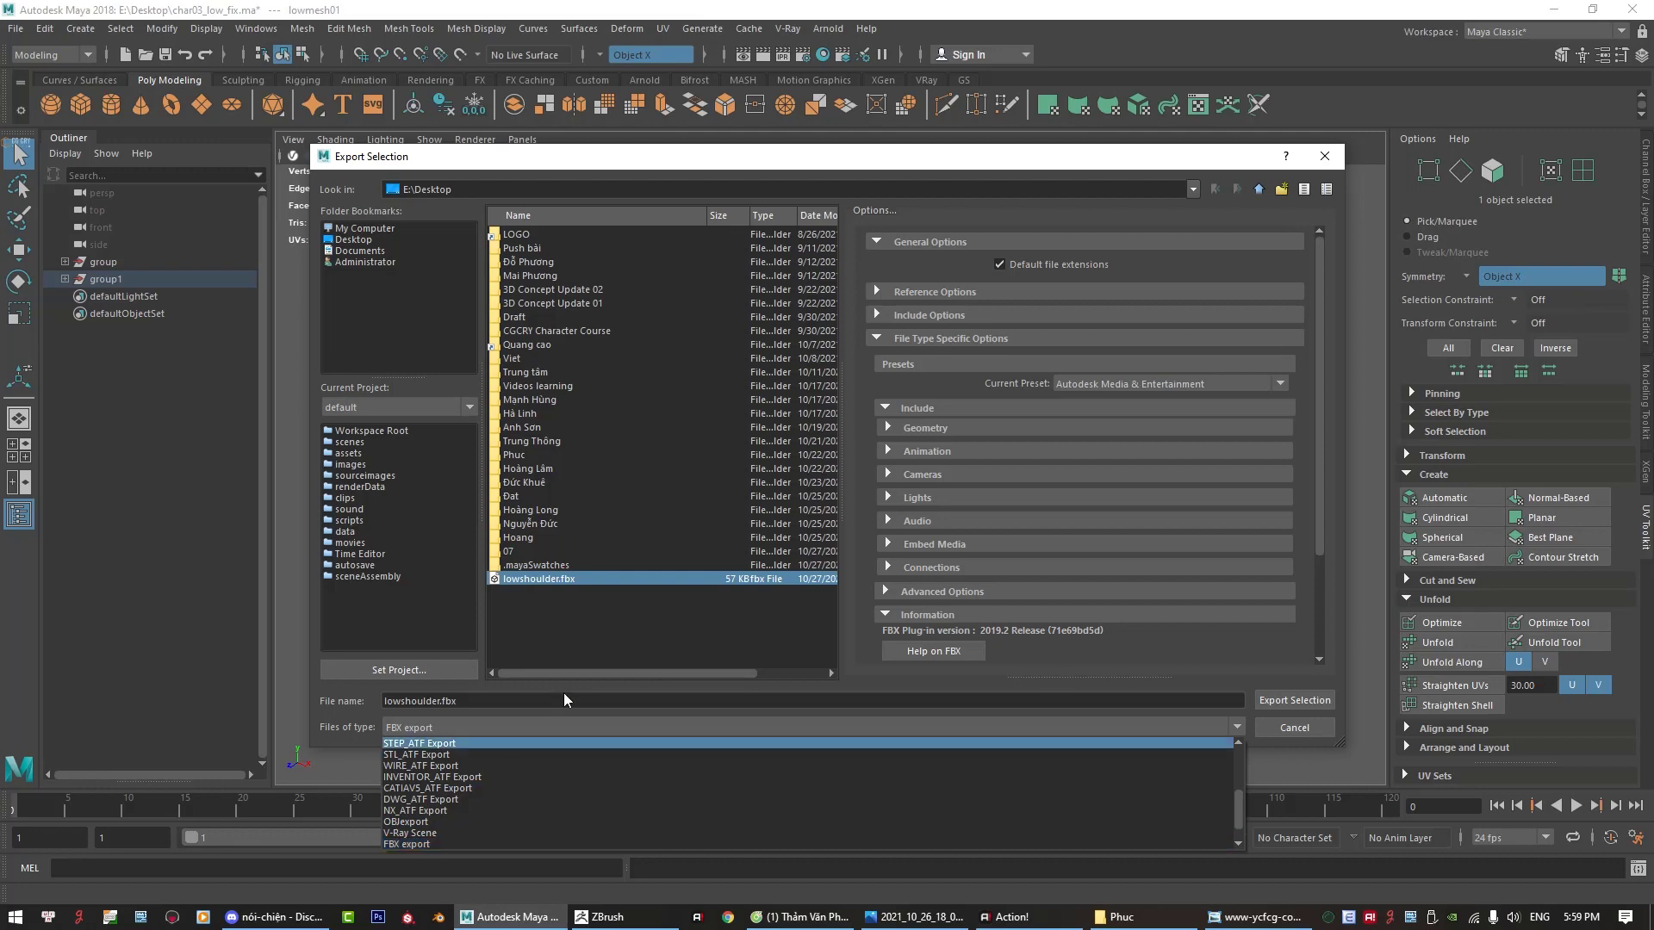
left_click(1287, 699)
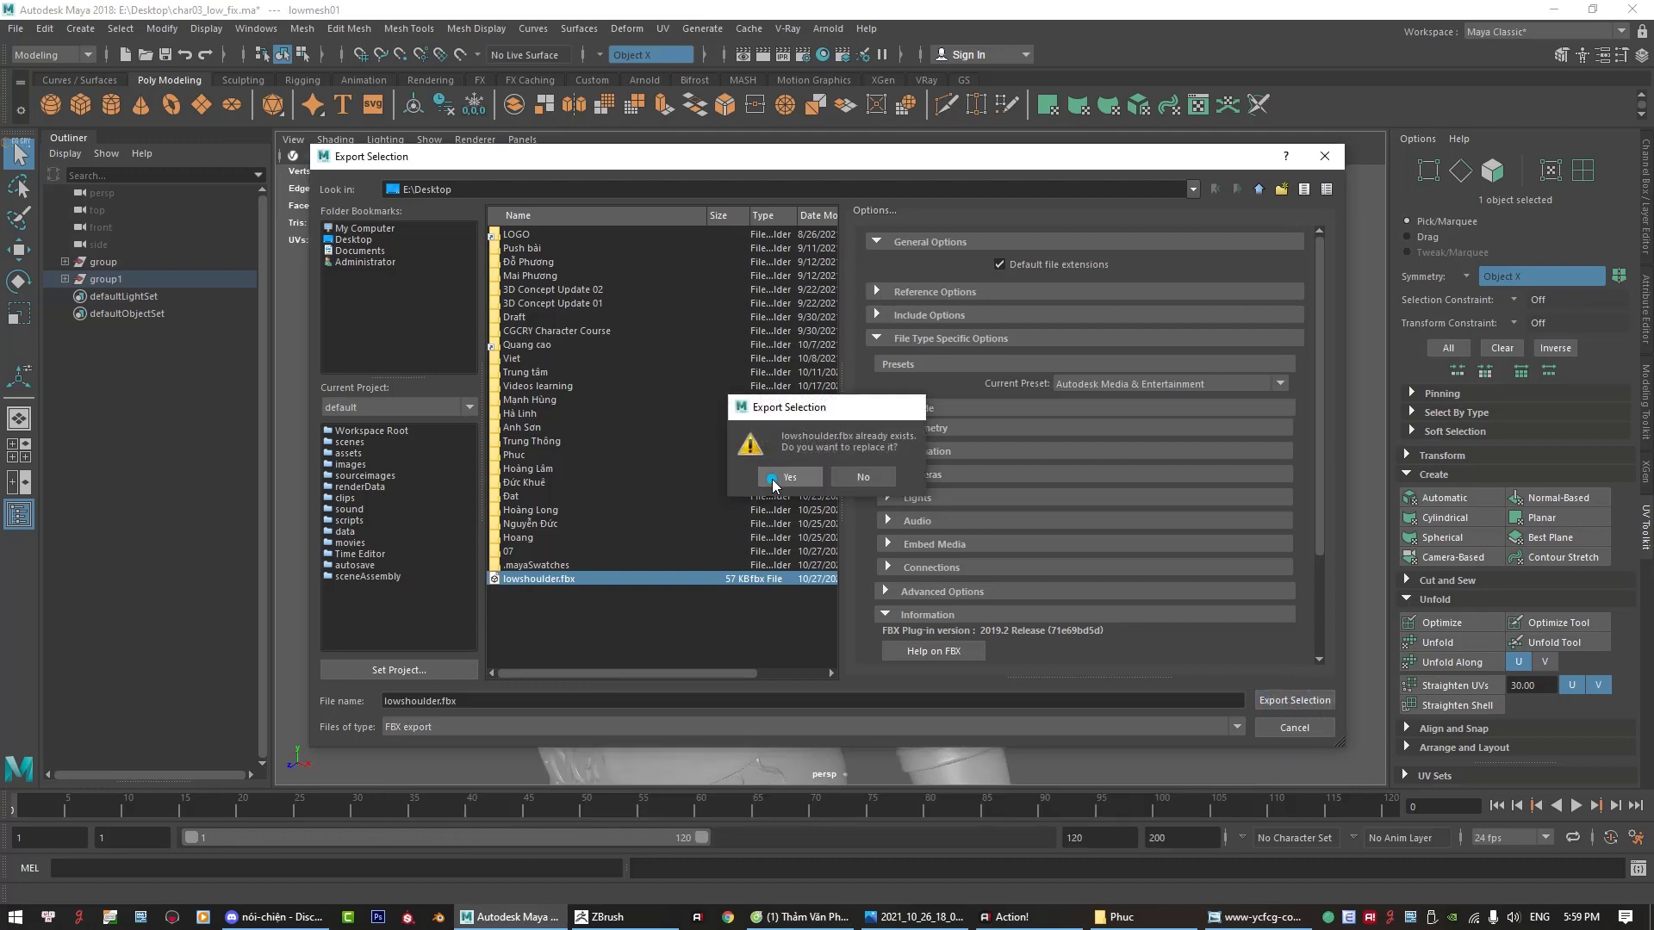
left_click(772, 479)
Step: Save the Maya scene as char03_low_fix.ma, deselect the shoulder pad, and minimize Maya
left_click(1015, 377)
right_click_drag(1034, 417, 1088, 373, "alt")
key("ctrl+s")
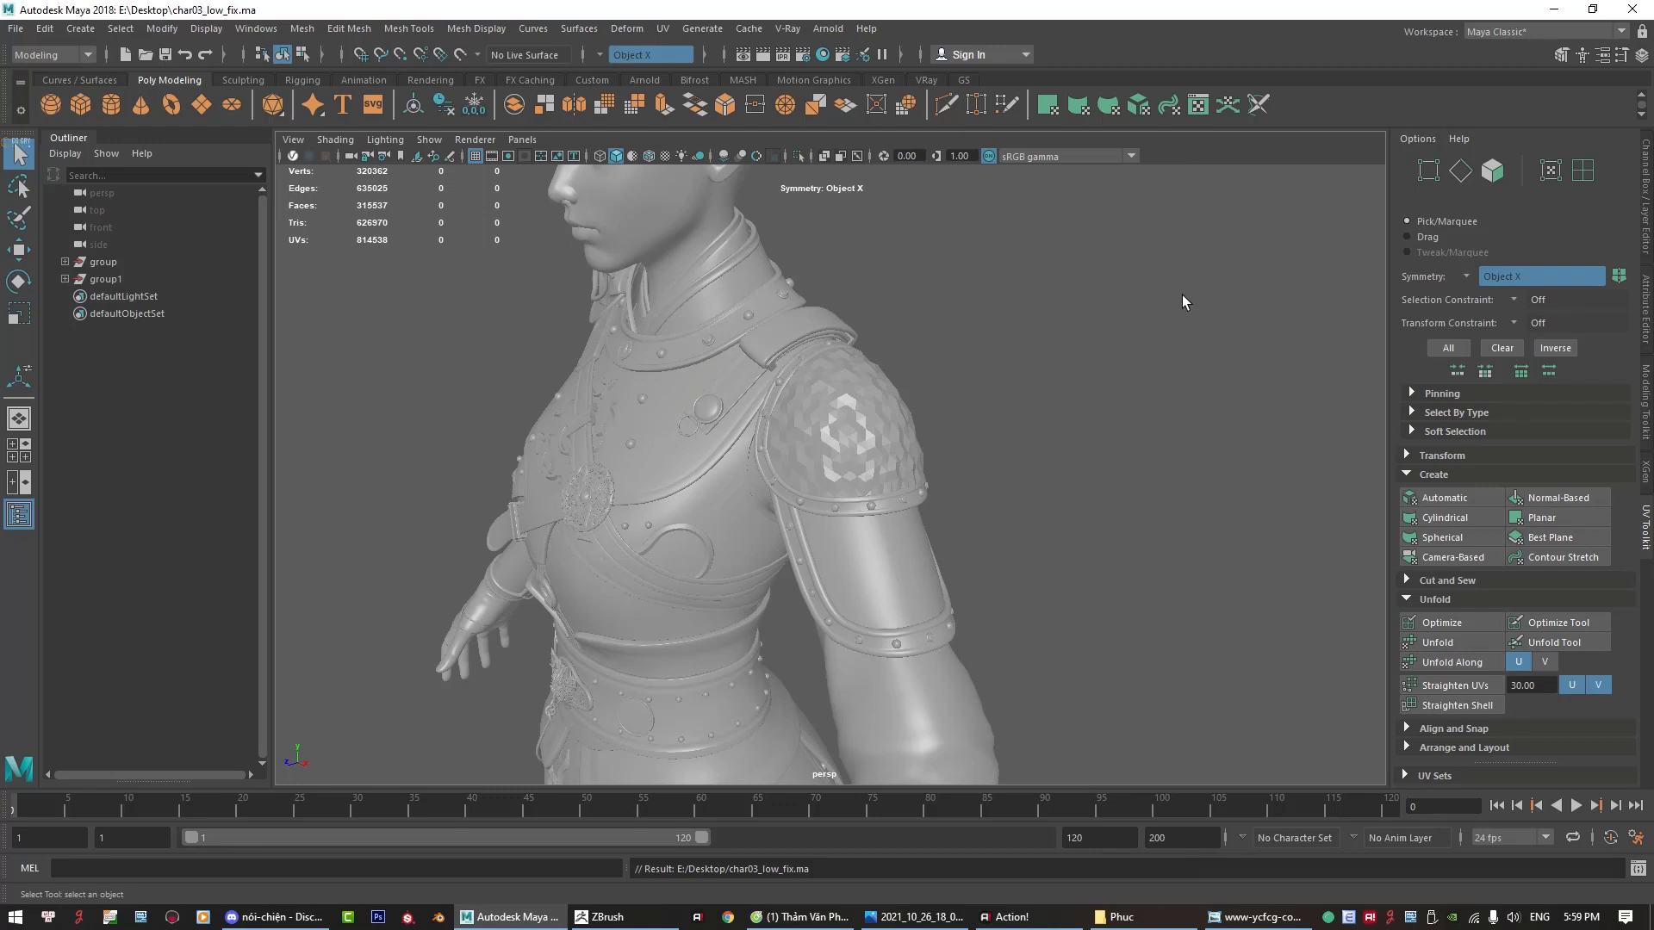
left_click(861, 430)
left_click_drag(963, 476, 1015, 452, "alt")
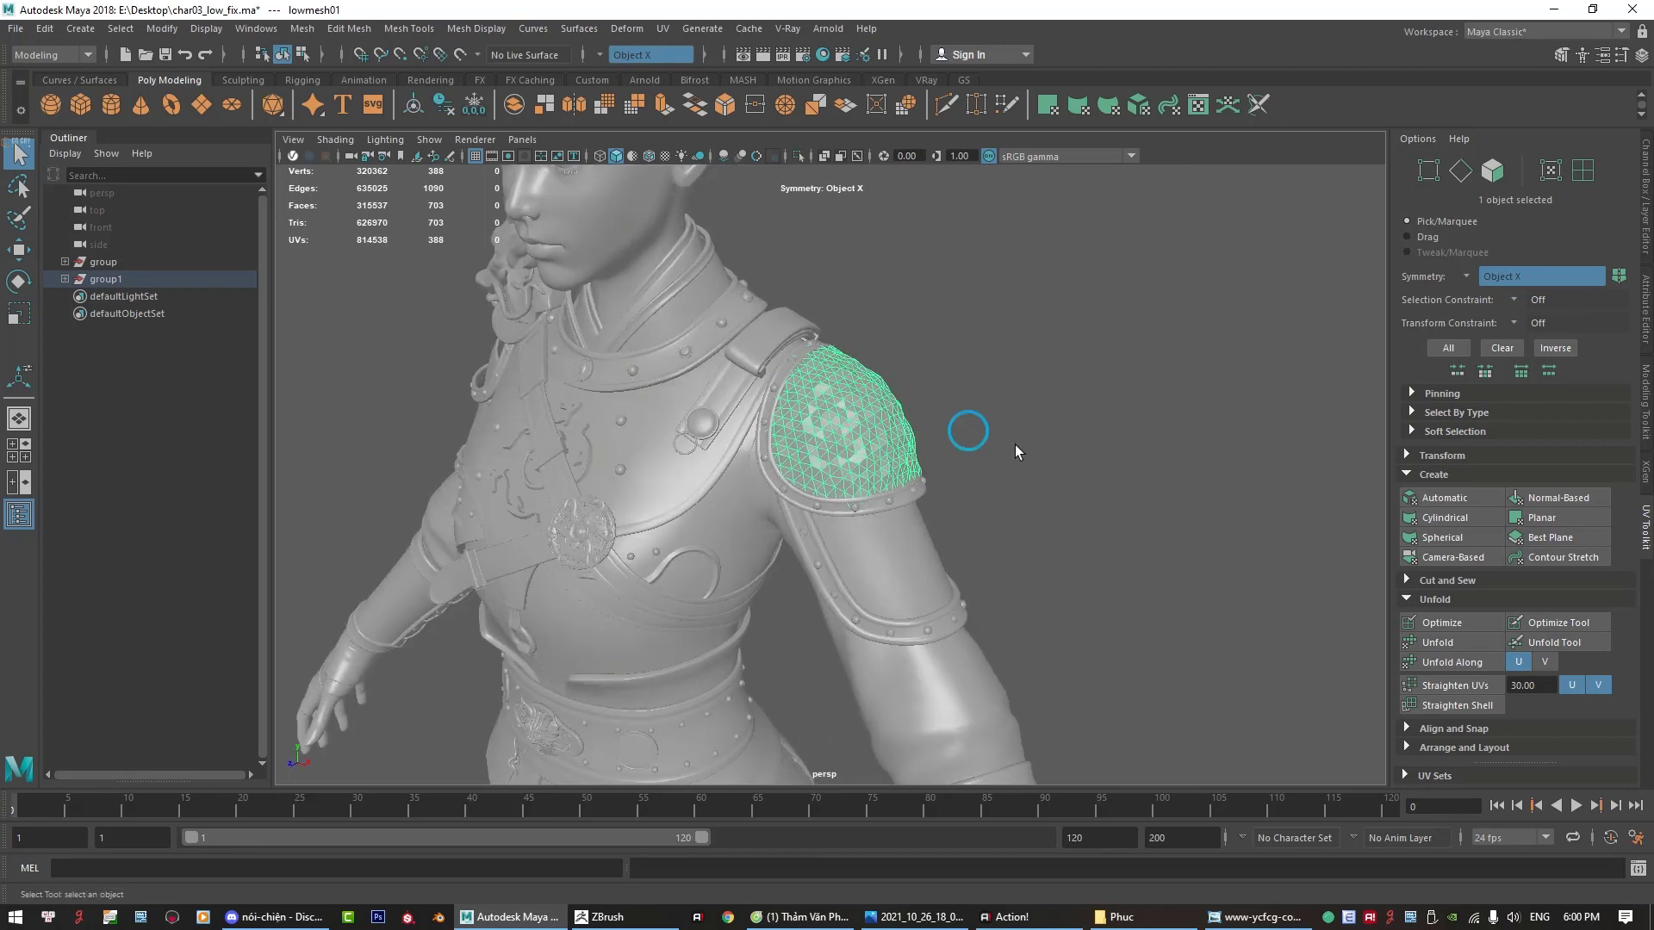
left_click(1126, 372)
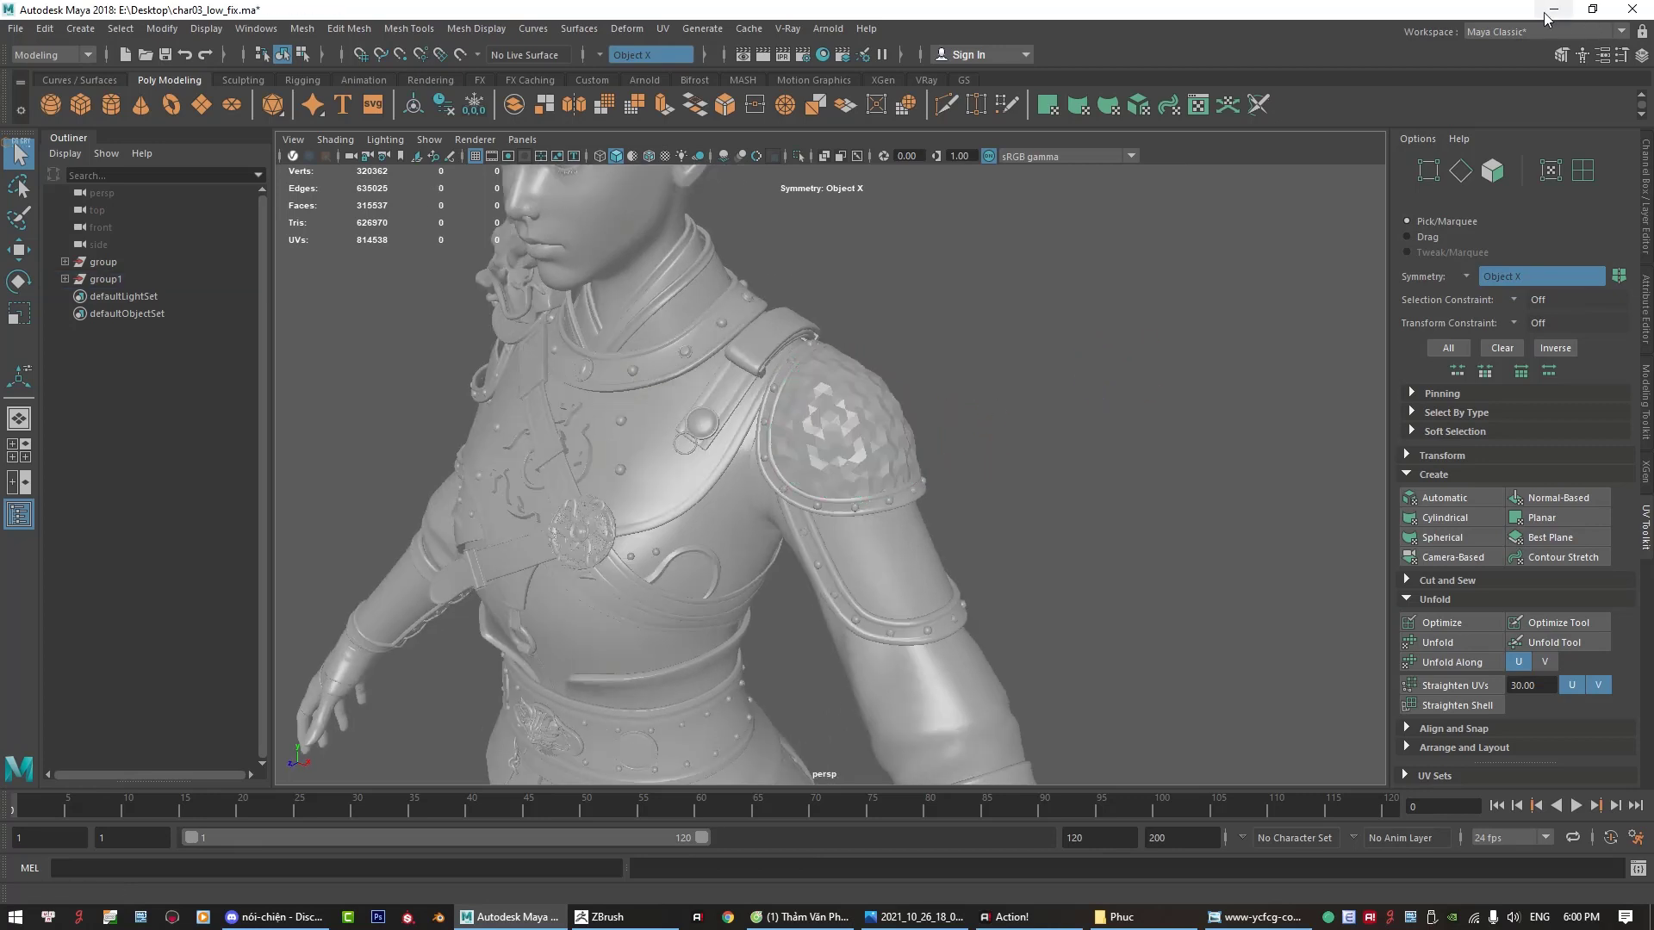
left_click(1554, 8)
Step: In ZBrush, turn on visibility for the hidden subtools, including _polySurface224130689
left_click(607, 916)
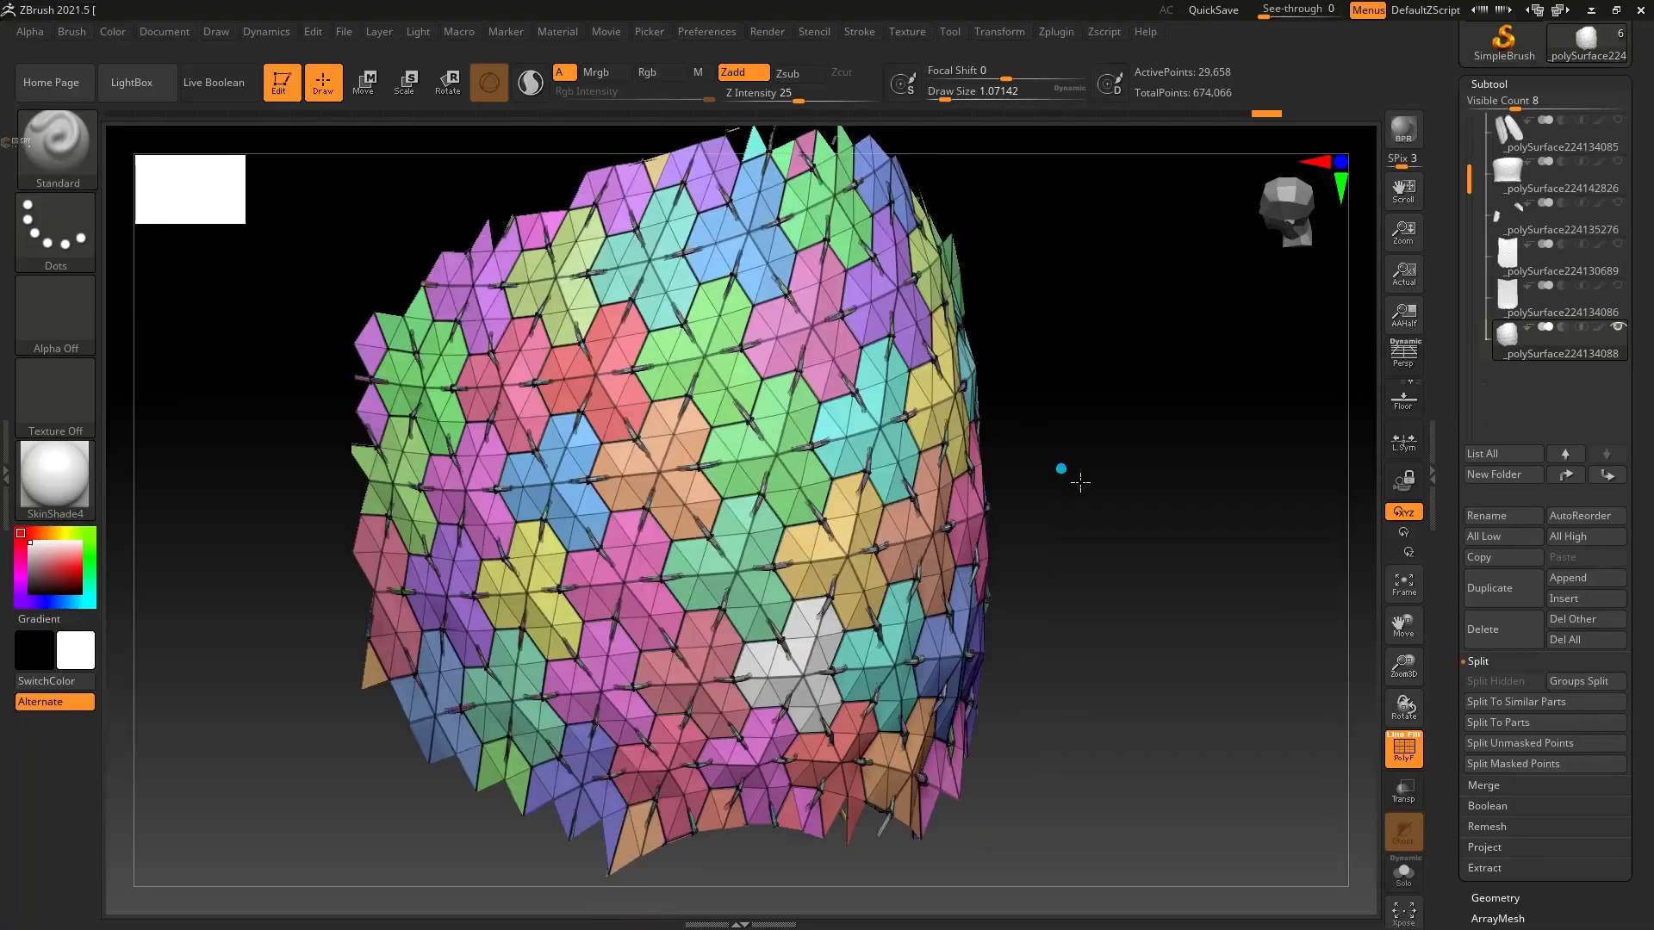
left_click_drag(1060, 465, 1270, 444)
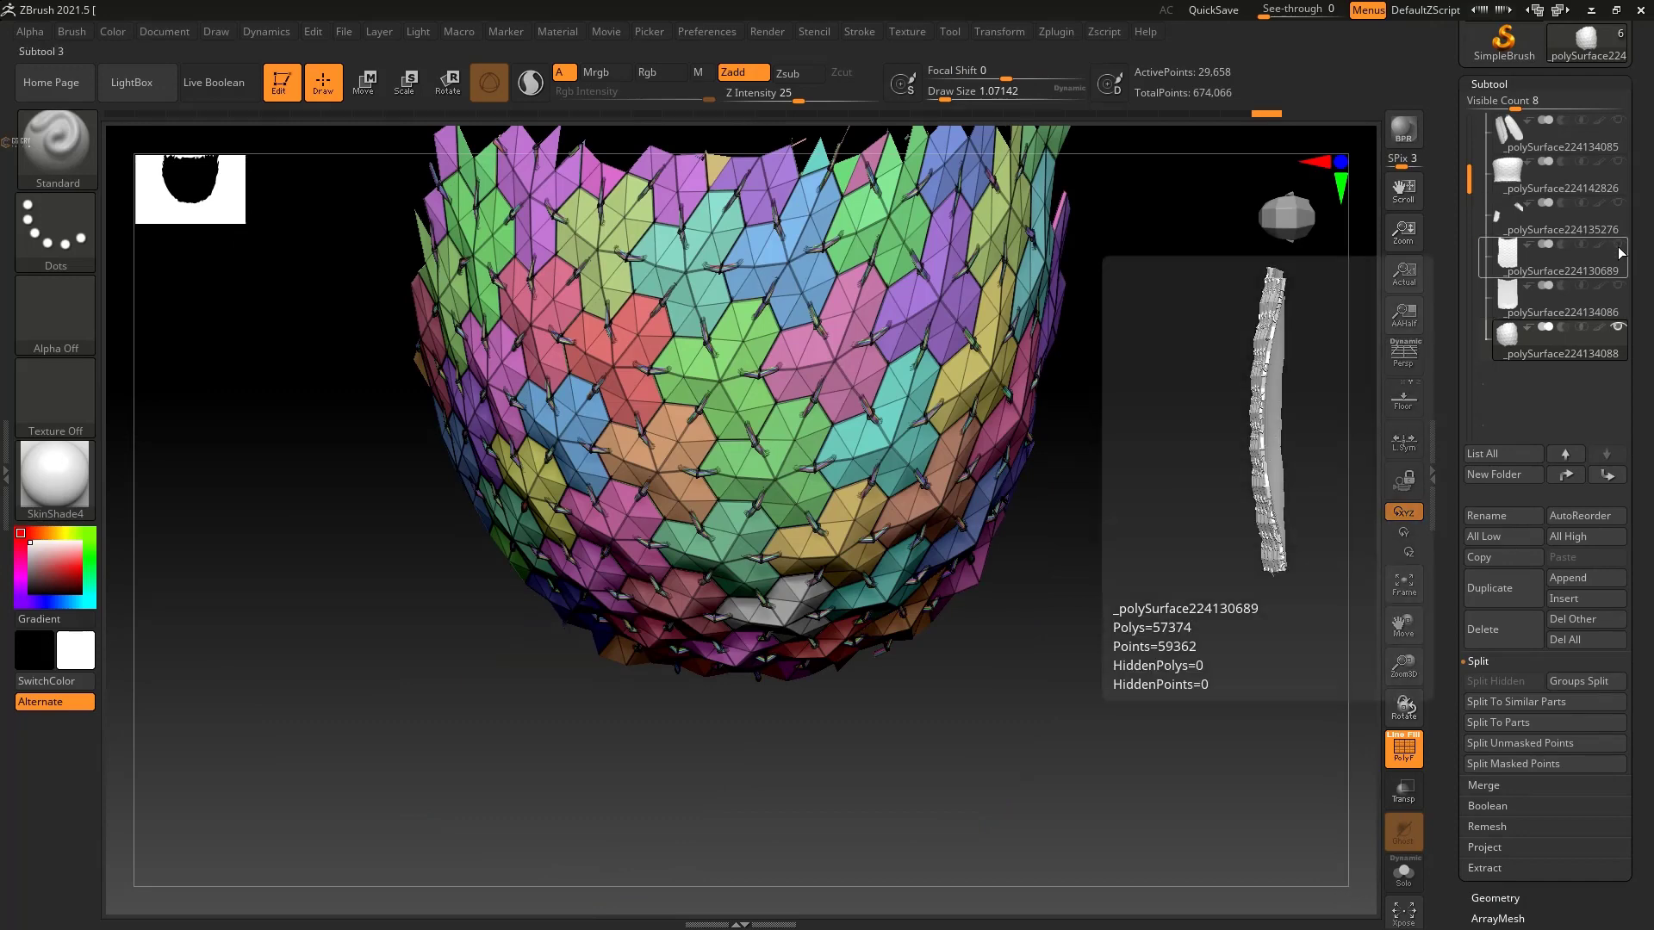
left_click(1619, 119)
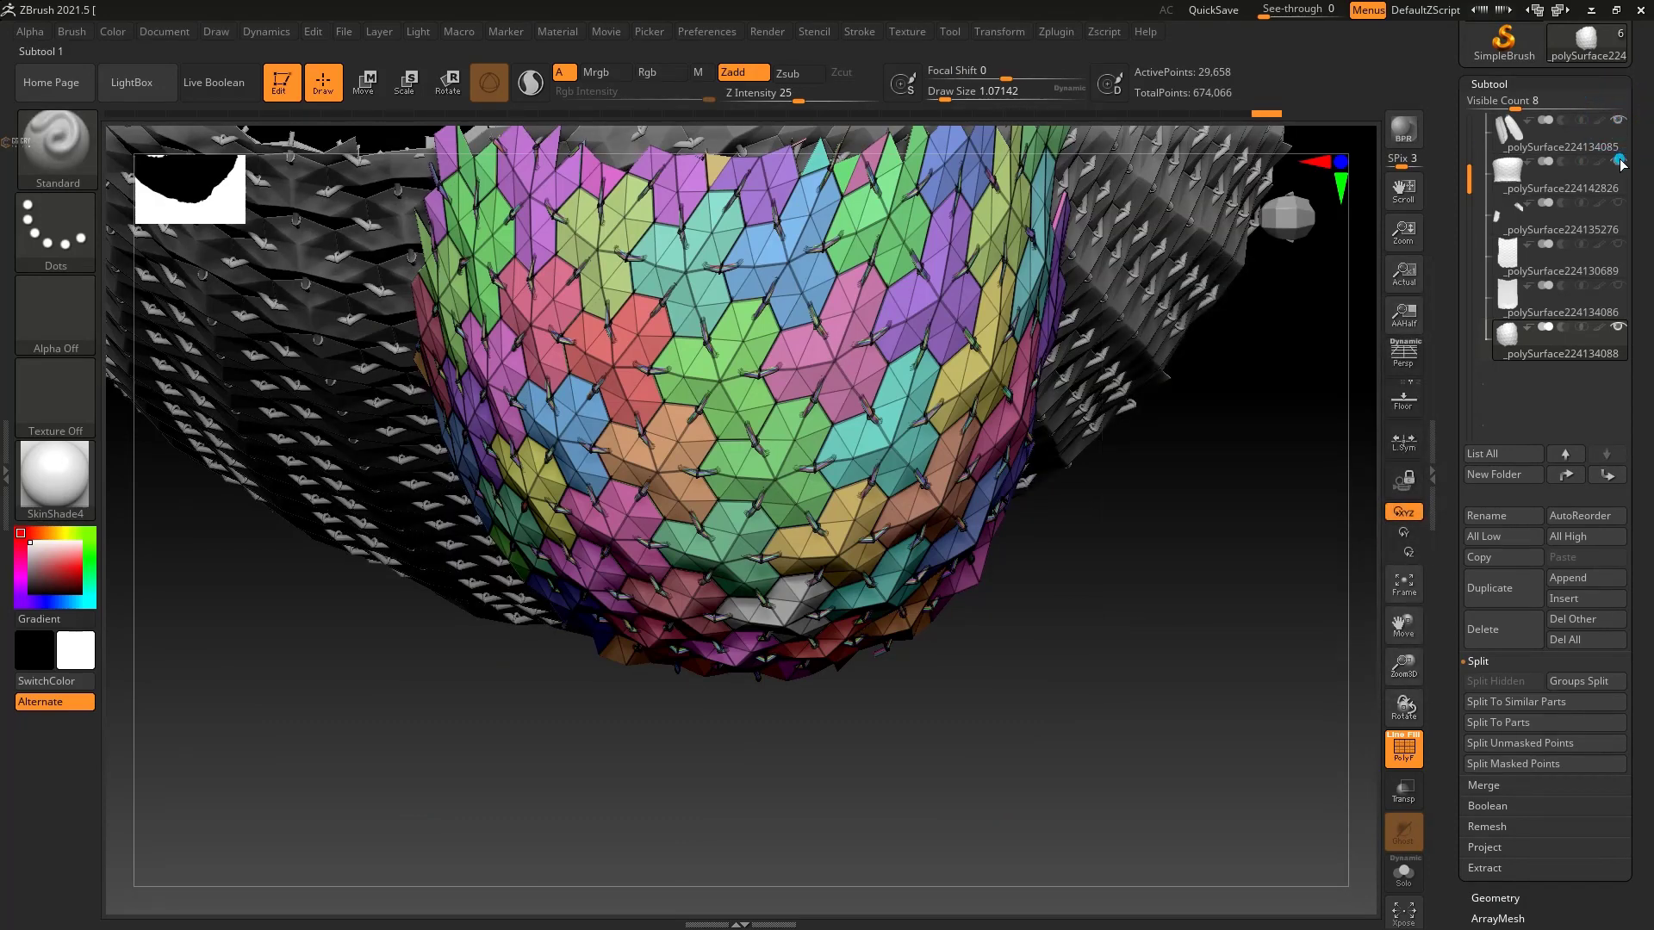
left_click(1619, 244)
left_click(1619, 289)
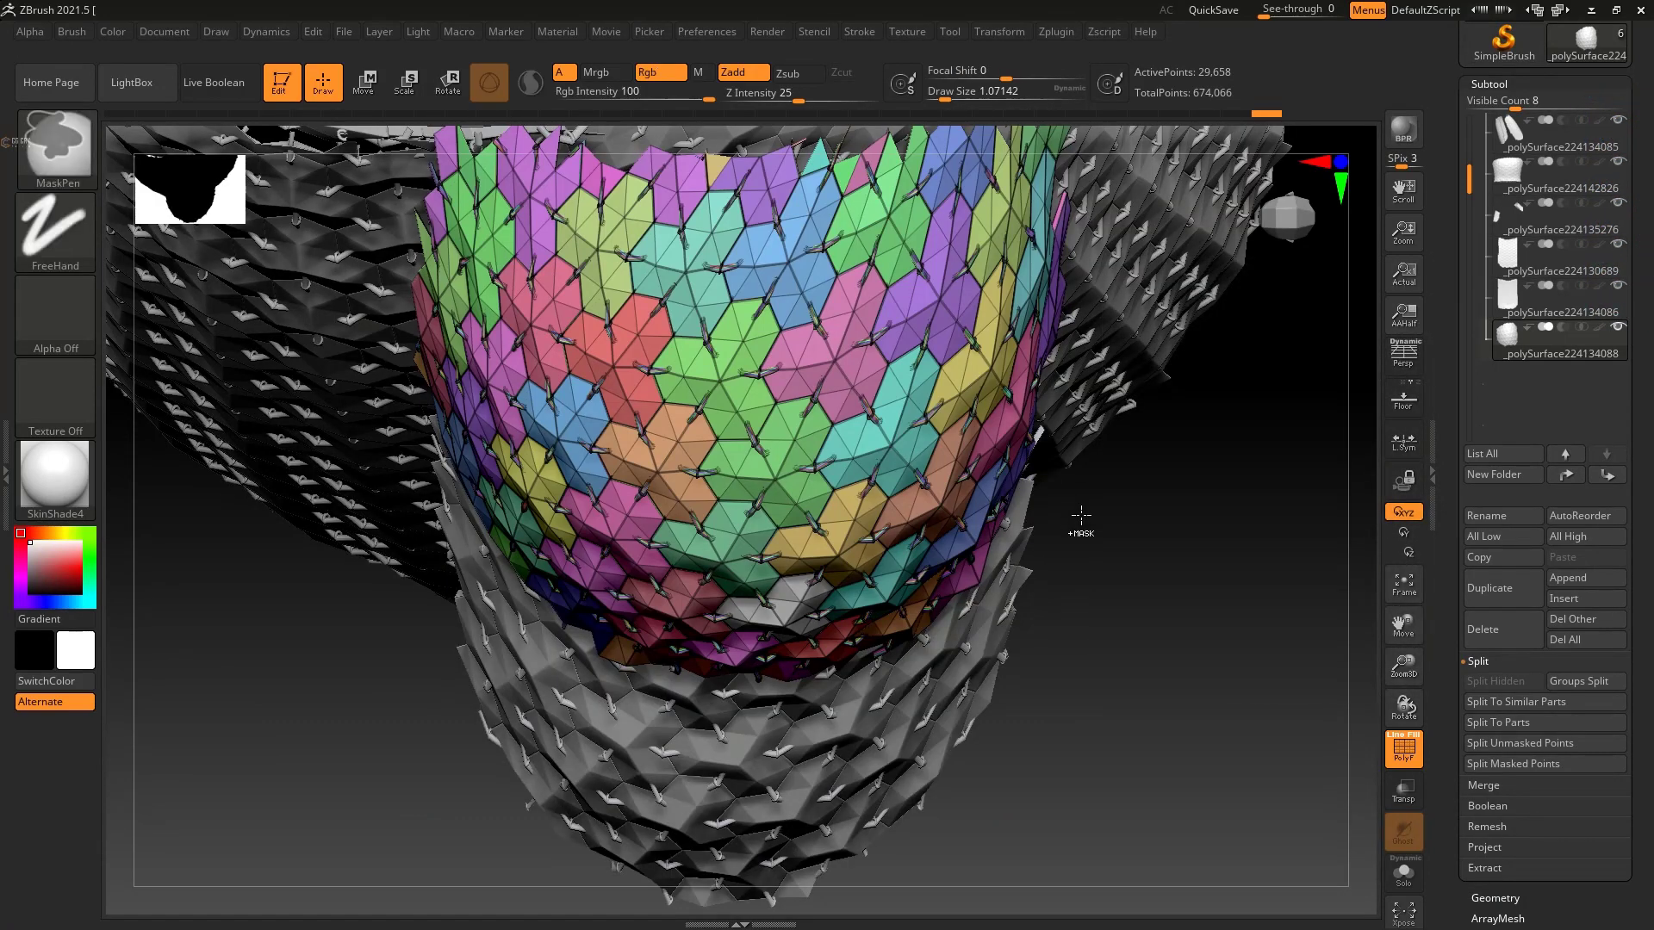
mouse_move(874, 514)
left_mouse_down()
mouse_move(957, 355)
mouse_move(923, 569)
mouse_move(1143, 303)
left_mouse_up()
Step: Review the sleeves, top, skirt and front panel subtools one after another
left_click(861, 327, "alt")
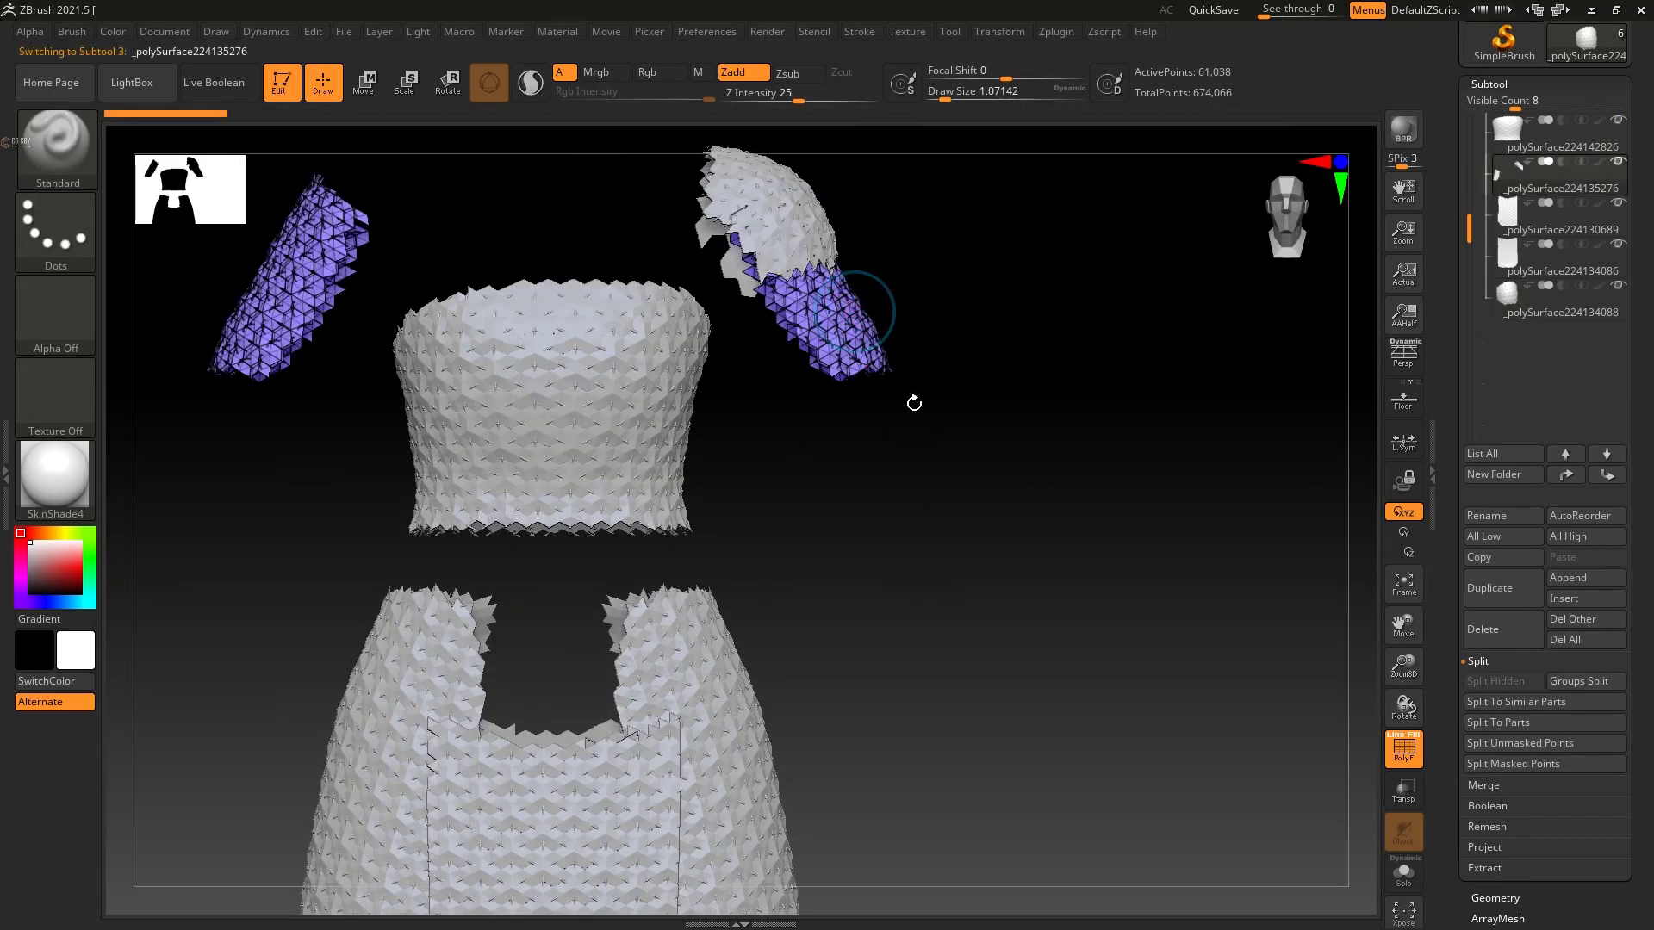
left_click_drag(914, 398, 870, 490, "alt")
left_click(641, 366, "alt")
left_click_drag(919, 610, 713, 470, "alt")
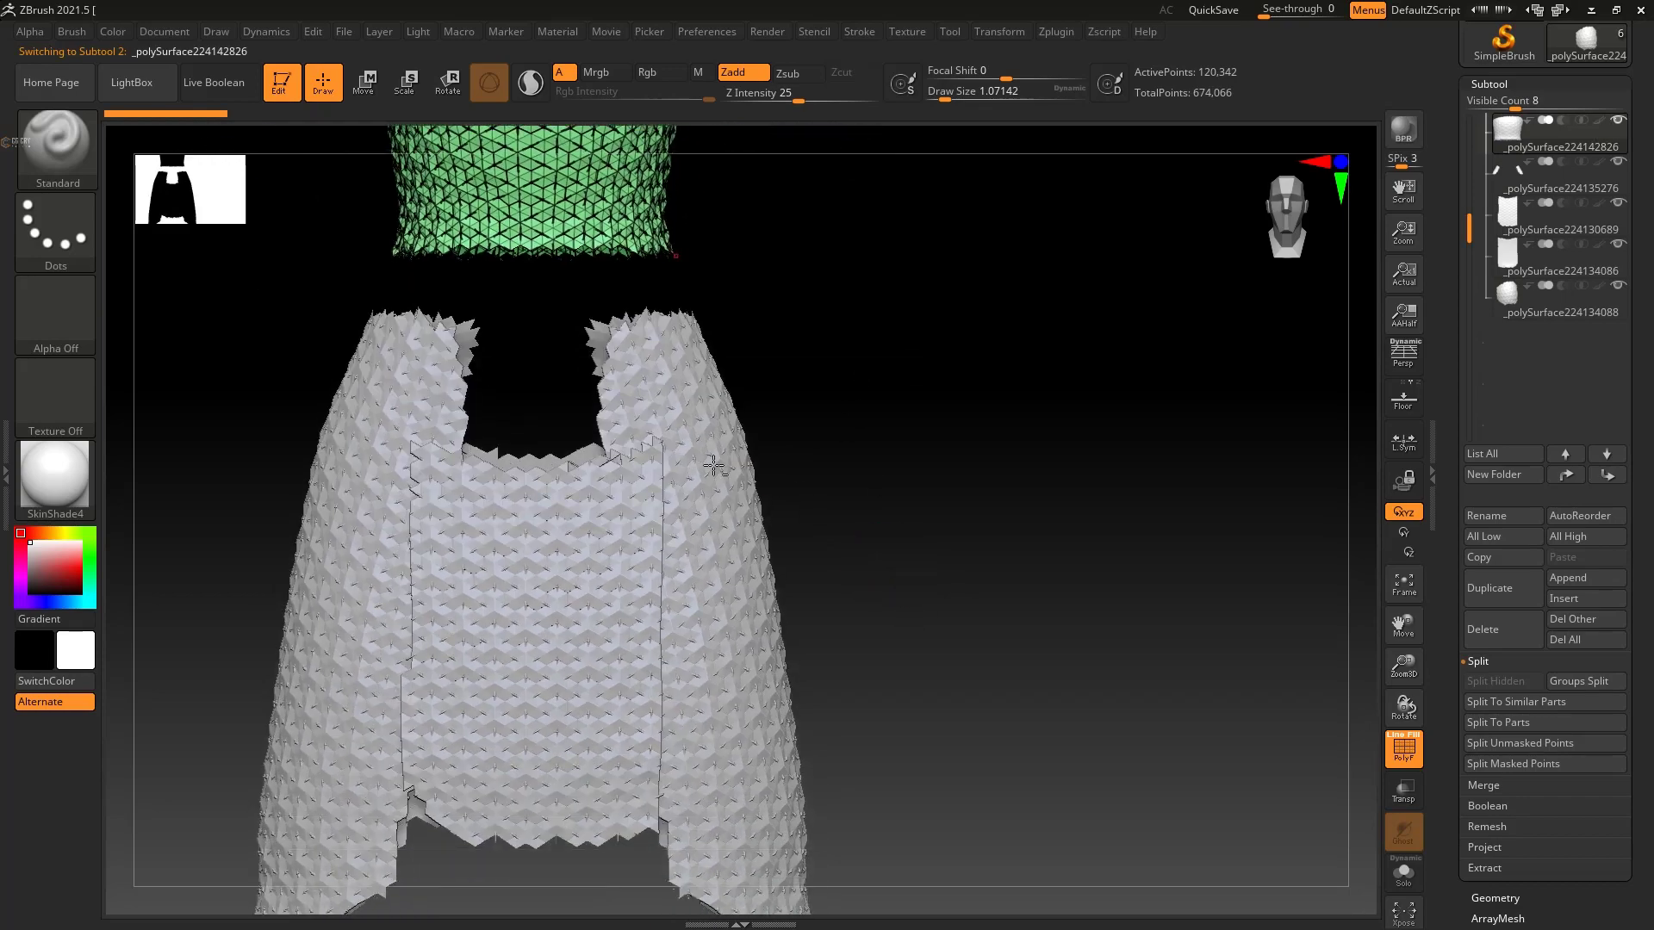
left_click(707, 613, "alt")
left_click(652, 585, "alt")
mouse_move(989, 359)
left_mouse_down("alt")
mouse_move(997, 558)
mouse_move(979, 539)
mouse_move(877, 564)
mouse_move(1019, 554)
mouse_move(1071, 509)
mouse_move(997, 540)
mouse_move(1034, 595)
mouse_move(1163, 497)
mouse_move(1221, 413)
mouse_move(1157, 603)
mouse_move(1048, 528)
left_mouse_up("alt")
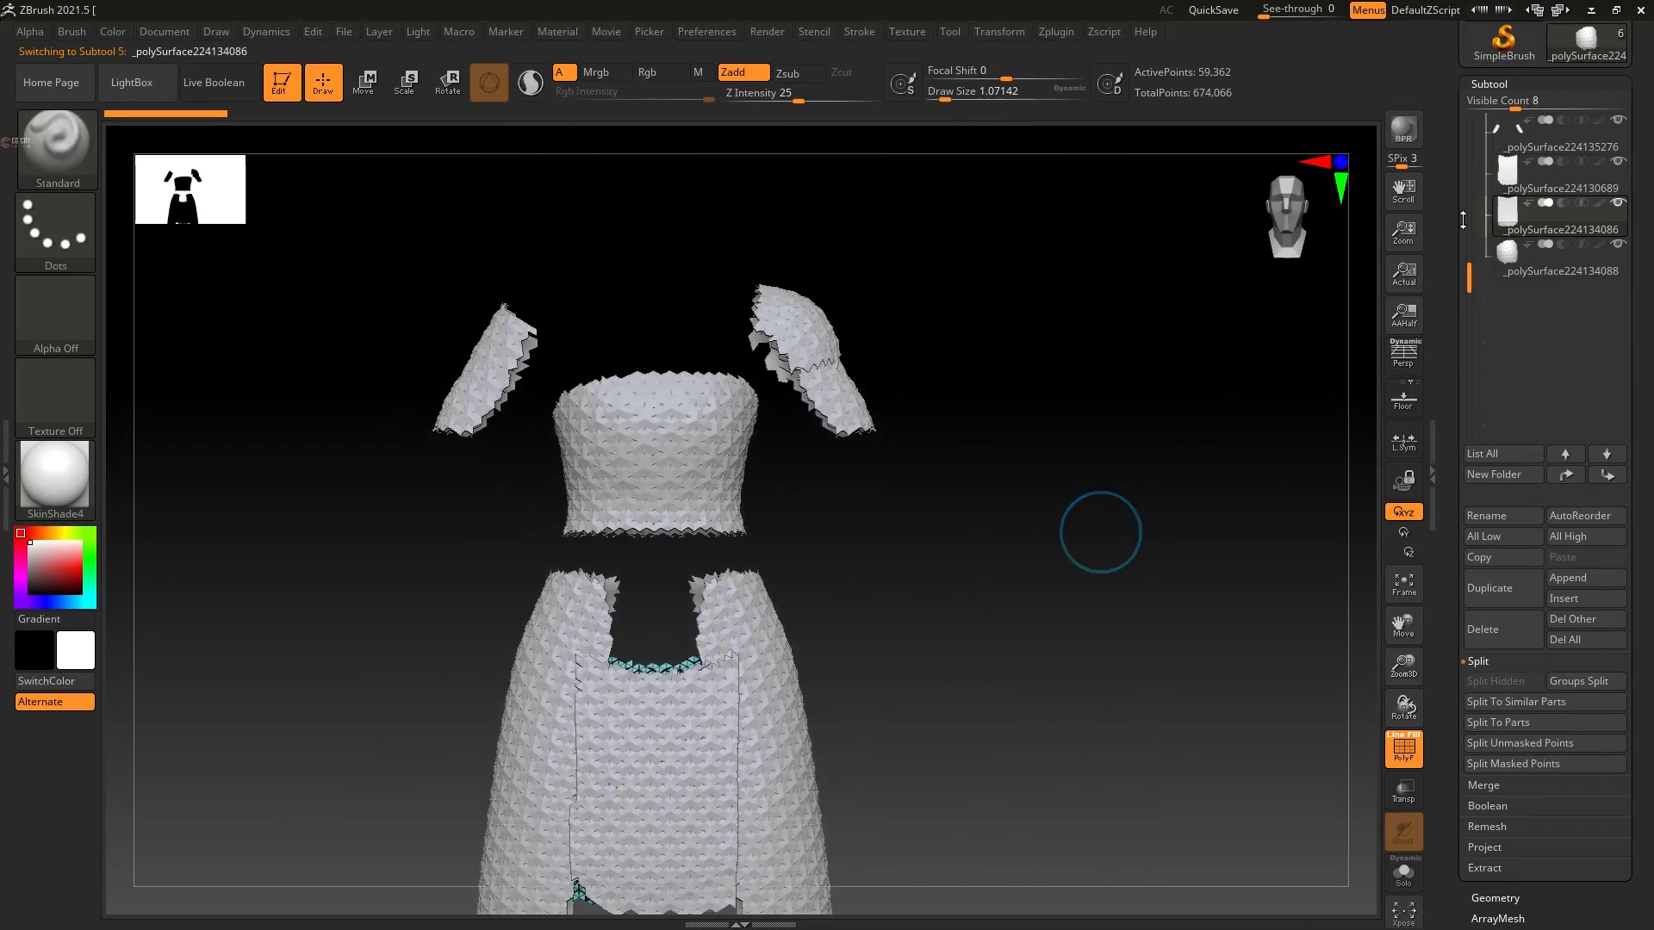
Step: Rotate the dress for a final look, then minimize ZBrush and restore Maya
scroll(1533, 344, "up", 5)
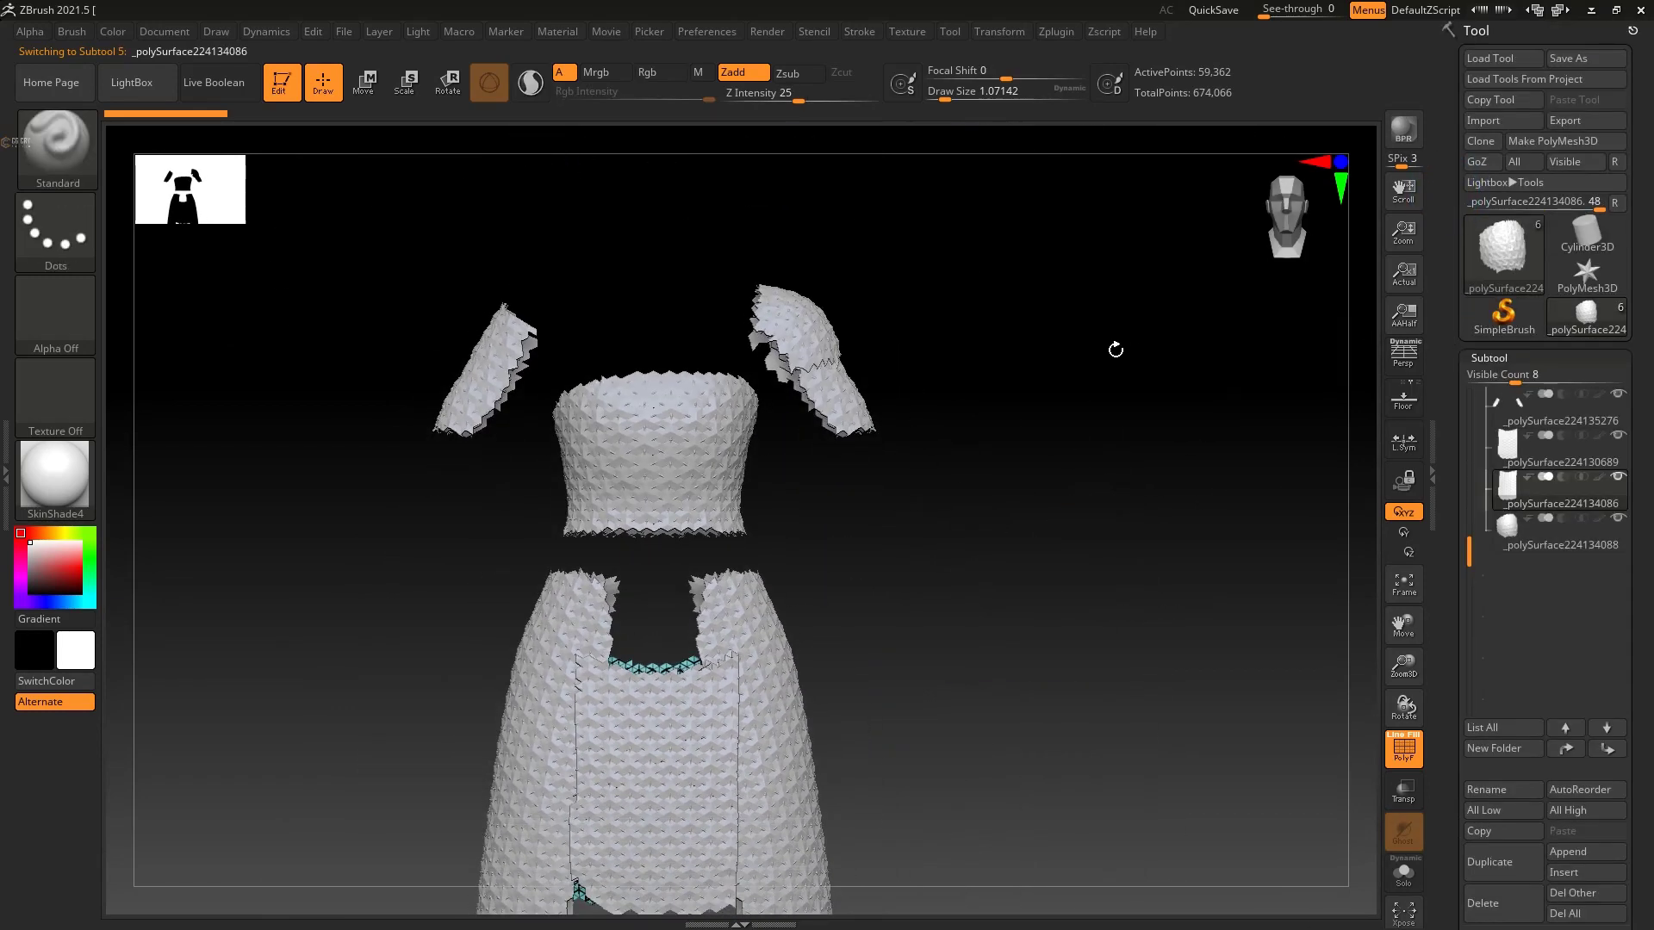
mouse_move(1181, 358)
left_mouse_down()
mouse_move(1078, 428)
mouse_move(1093, 440)
left_mouse_up()
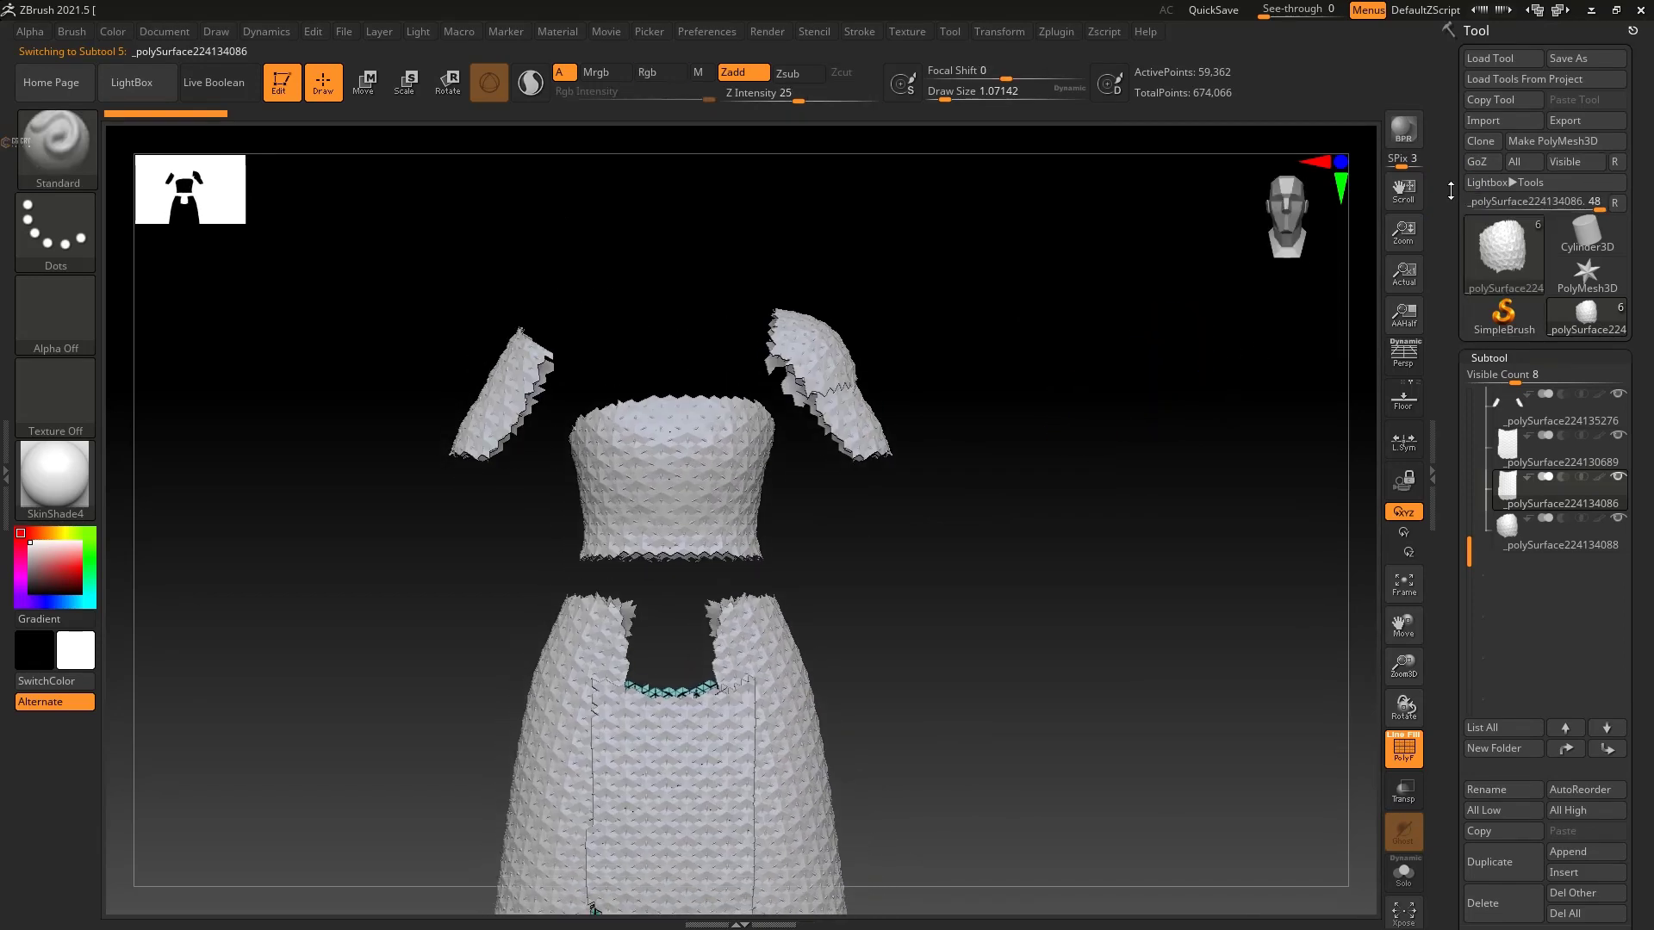
left_click(1590, 12)
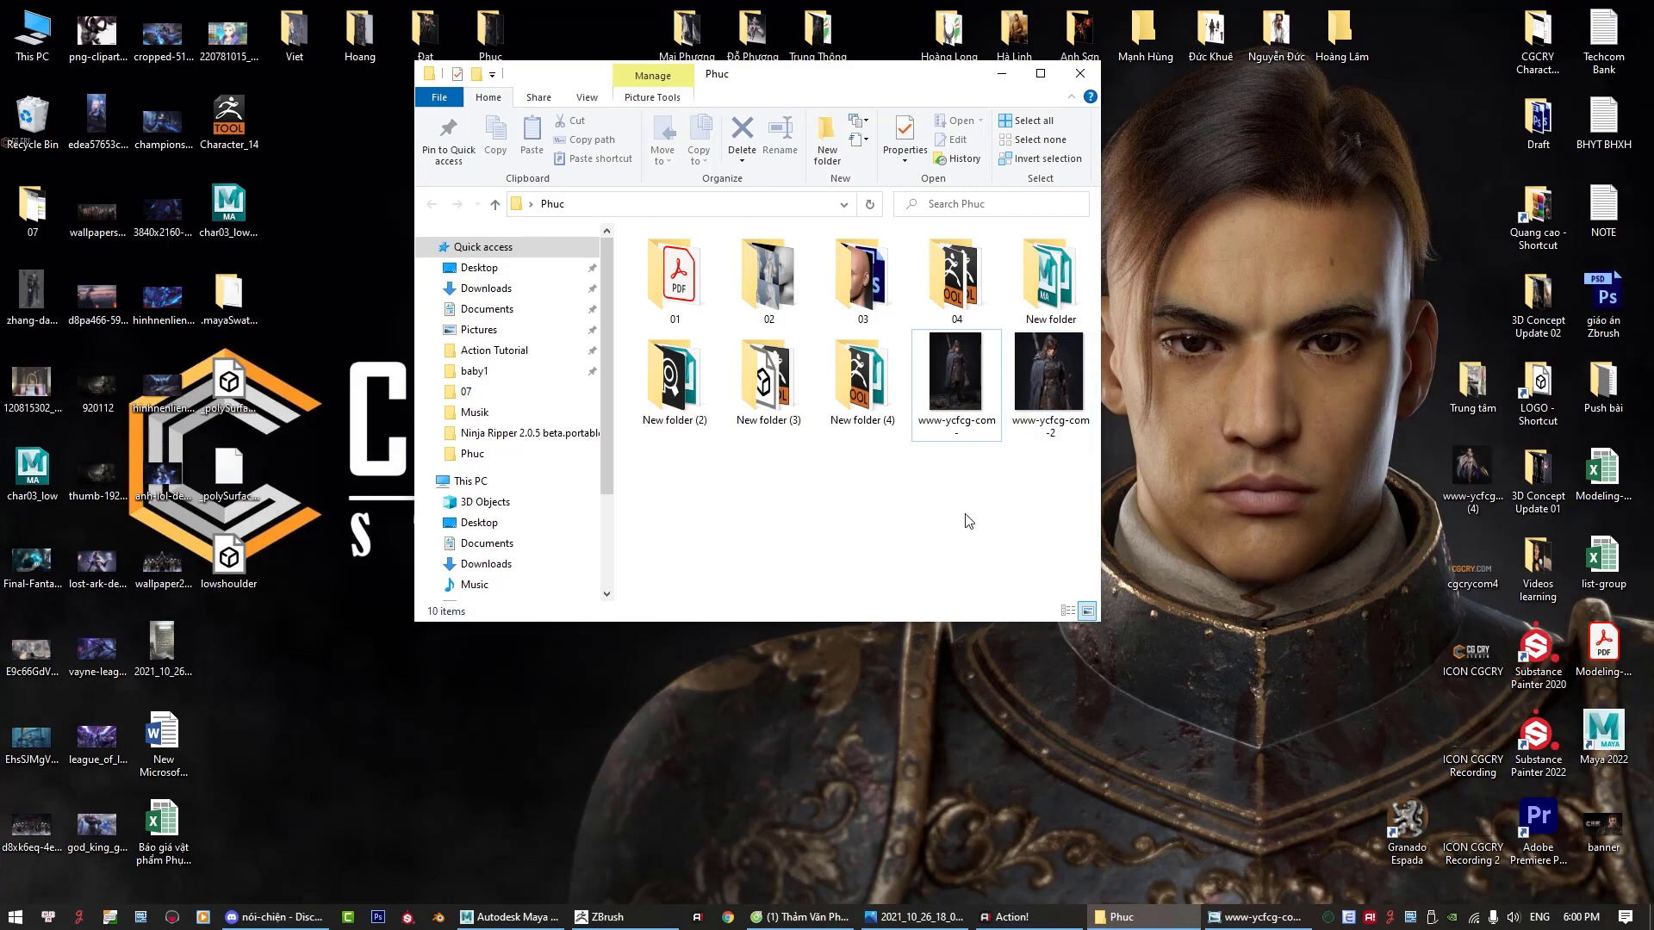
left_click(510, 916)
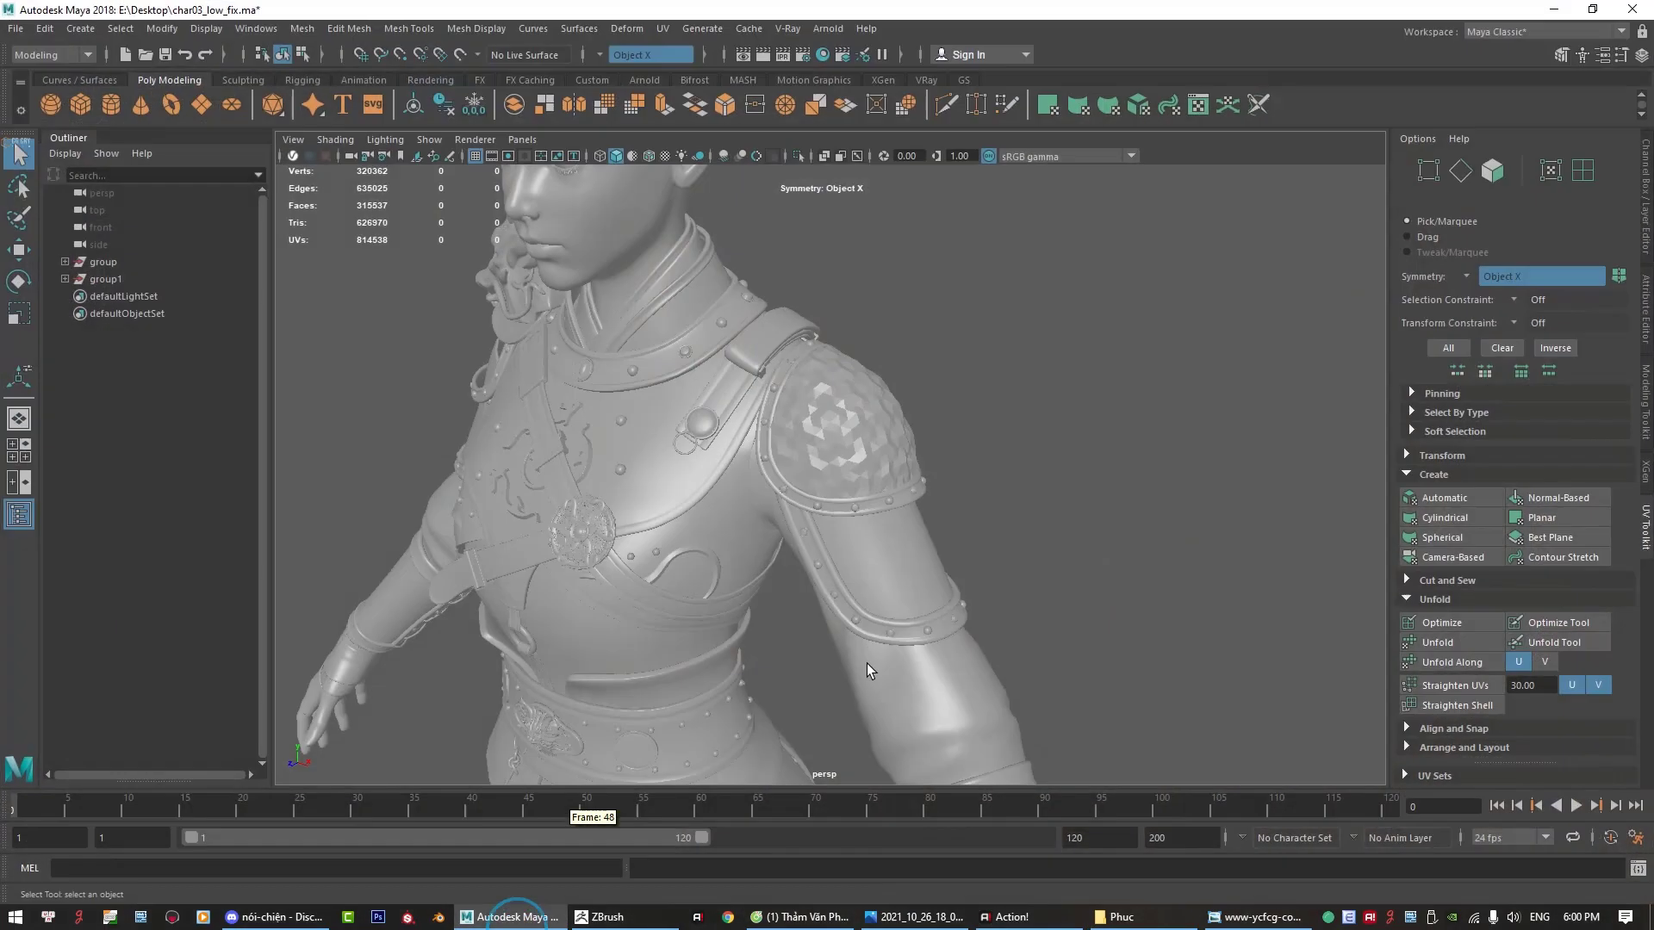